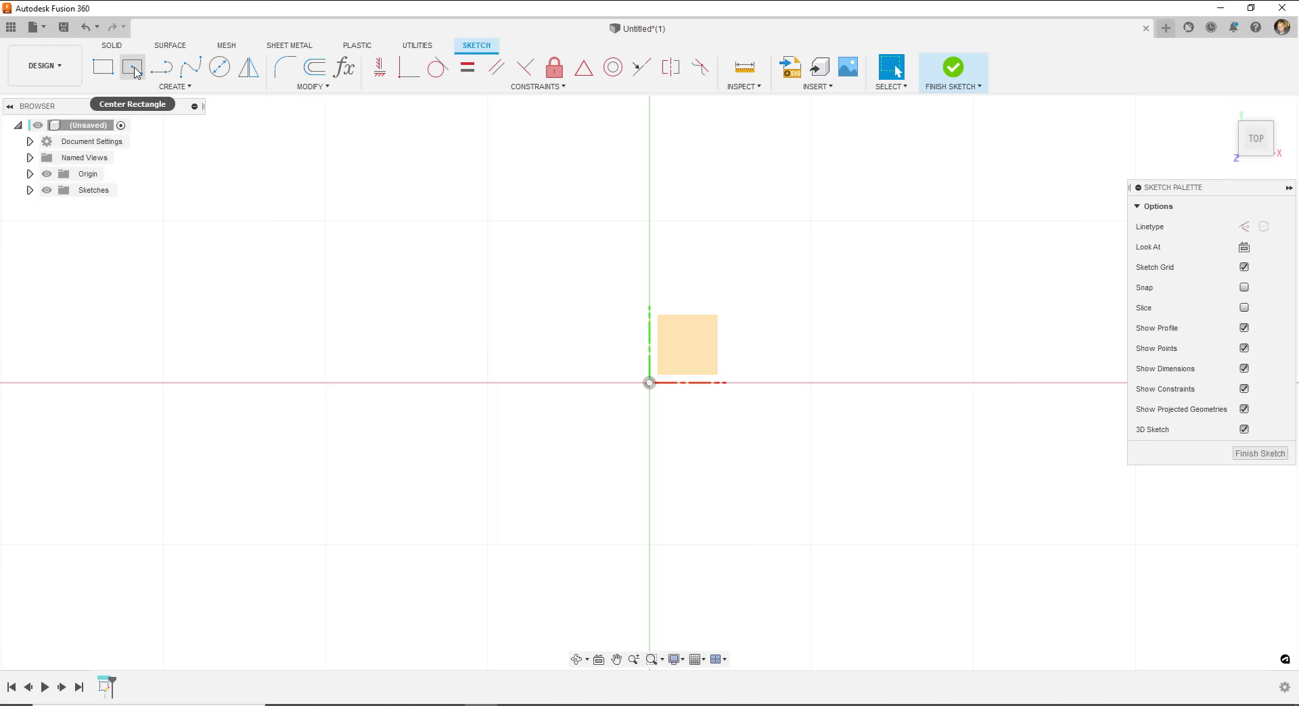
- Start a center rectangle with its centre point on the sketch origin
left_click(134, 71)
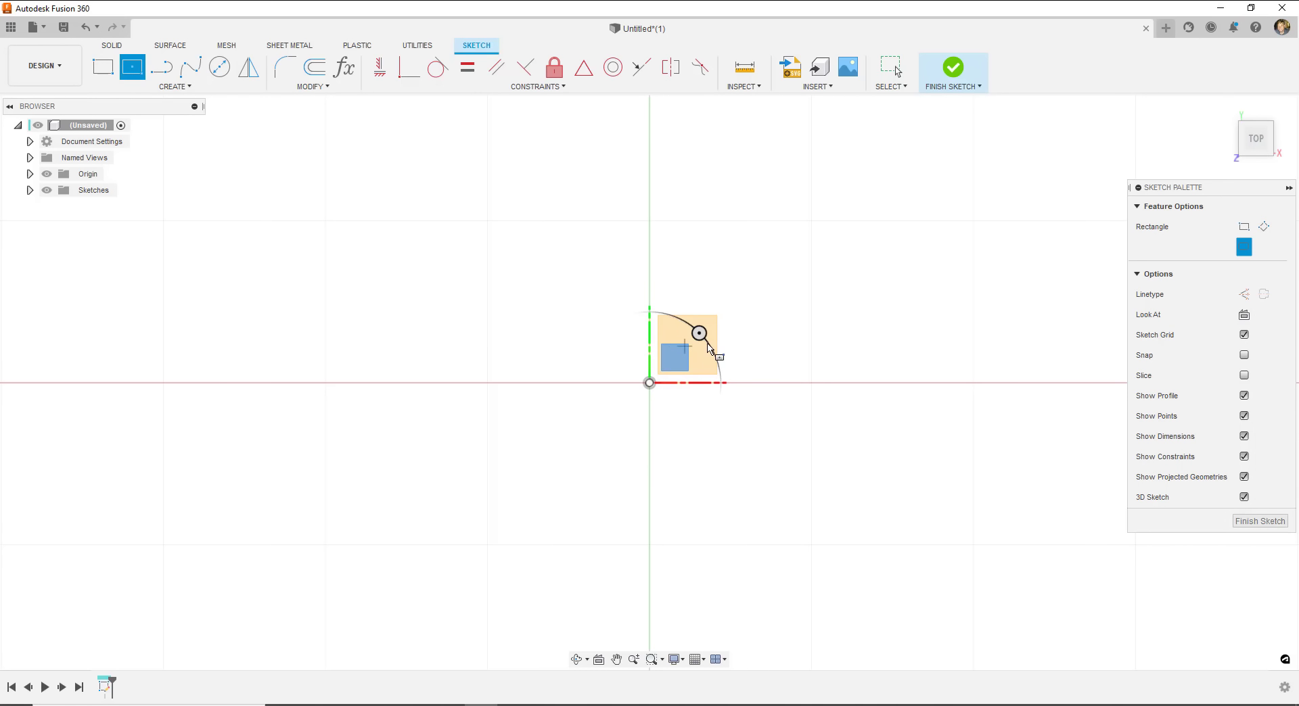
left_click(648, 383)
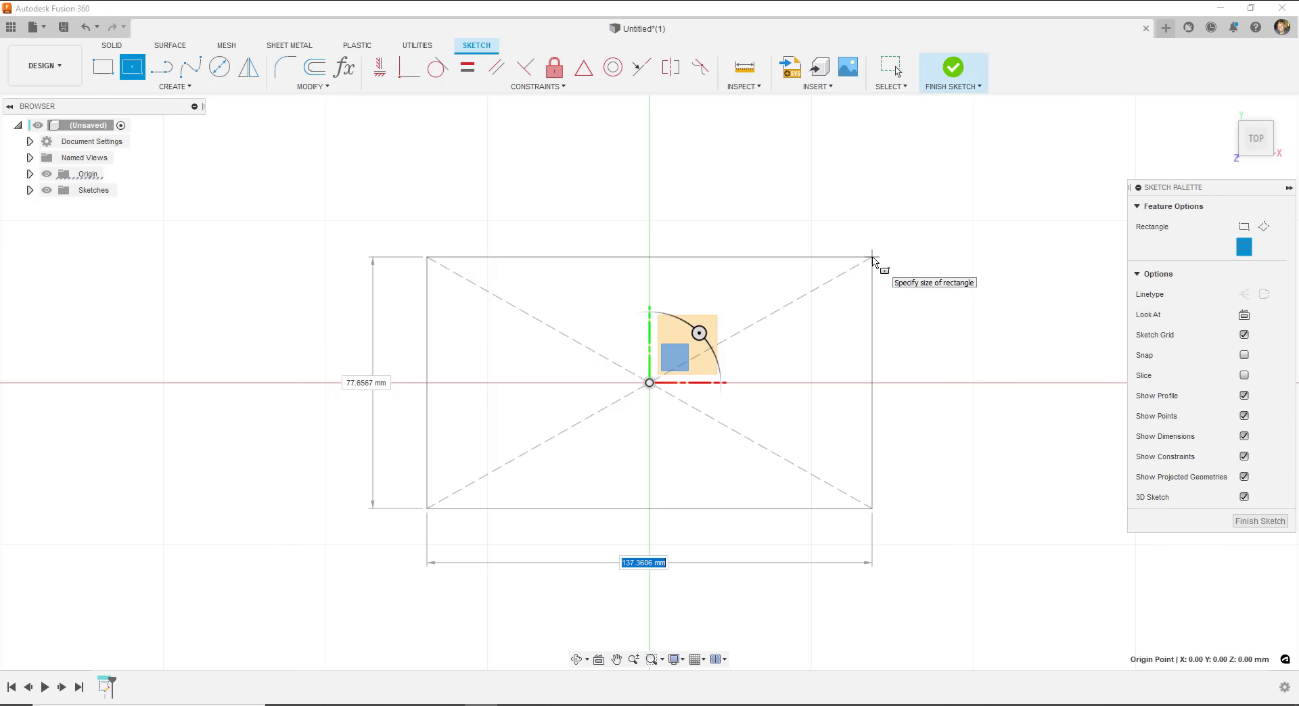
- Size the center rectangle to 100 mm wide by 50 mm tall and end the tool
type("100")
key("Tab")
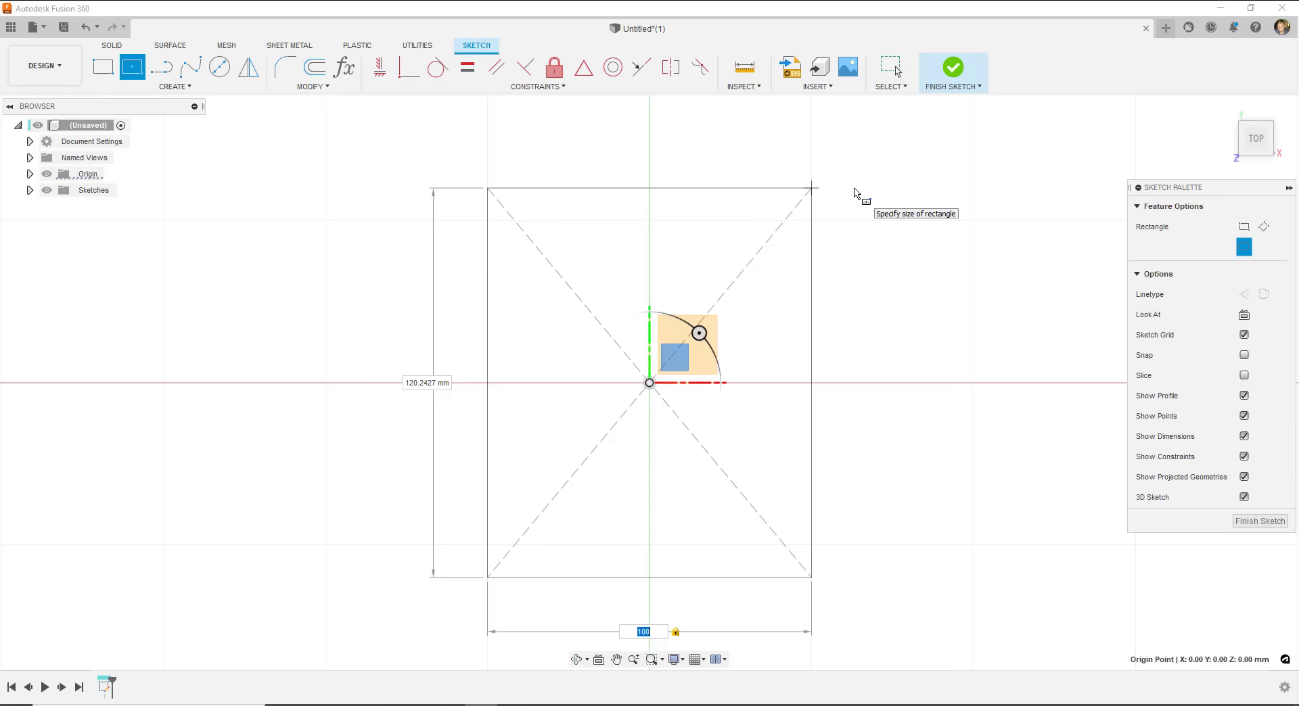
key("Tab")
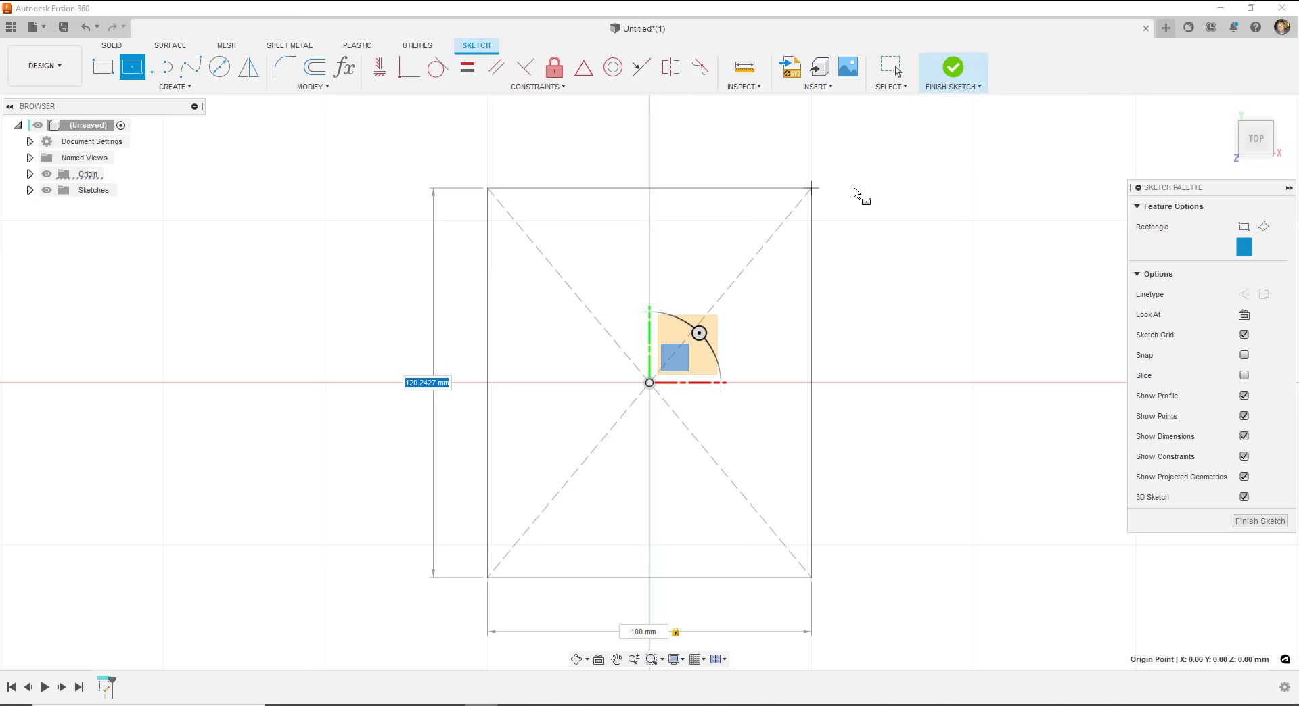
type("50")
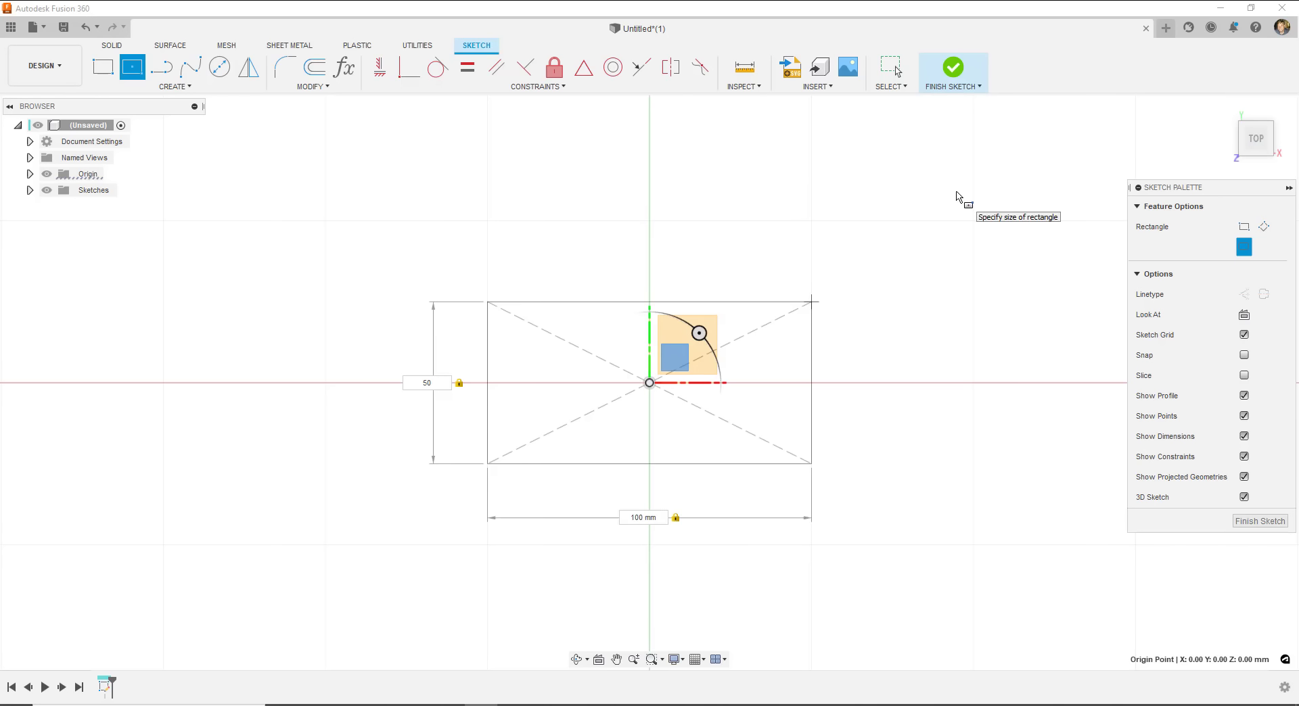
key("Tab")
key("Tab")
key("Tab")
key("Tab")
key("Tab")
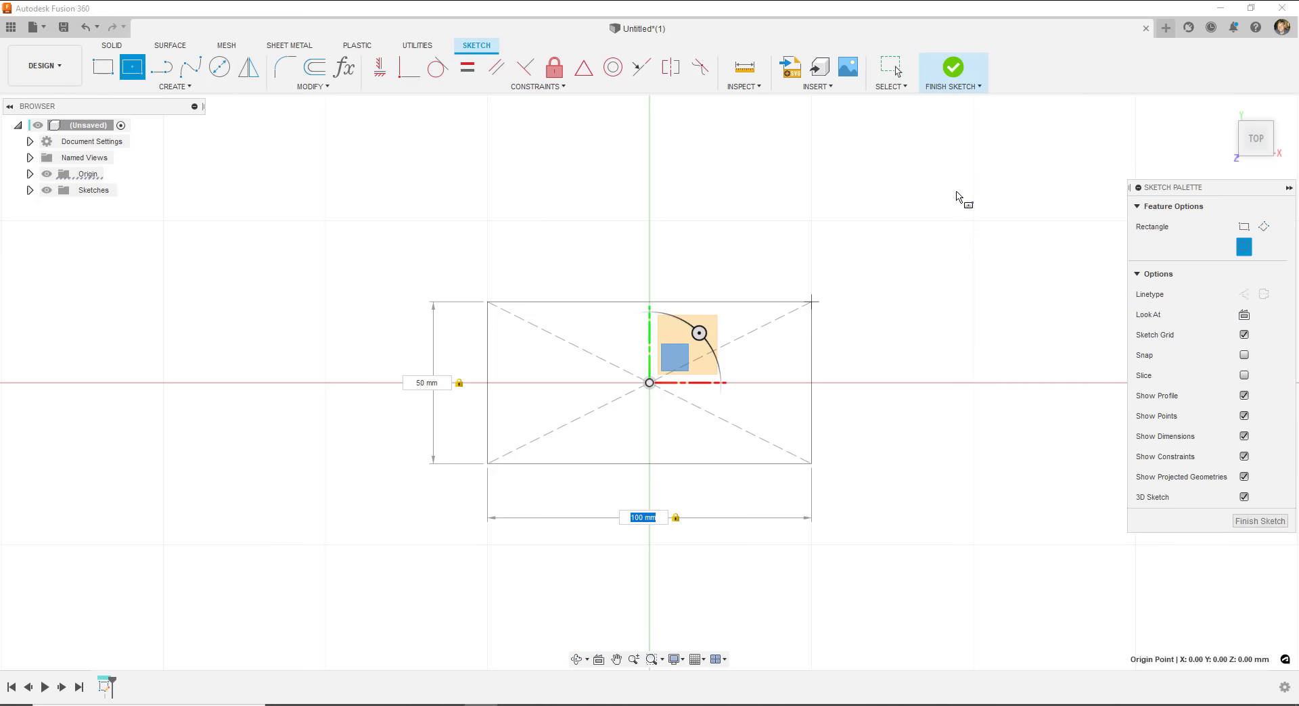
key("Return")
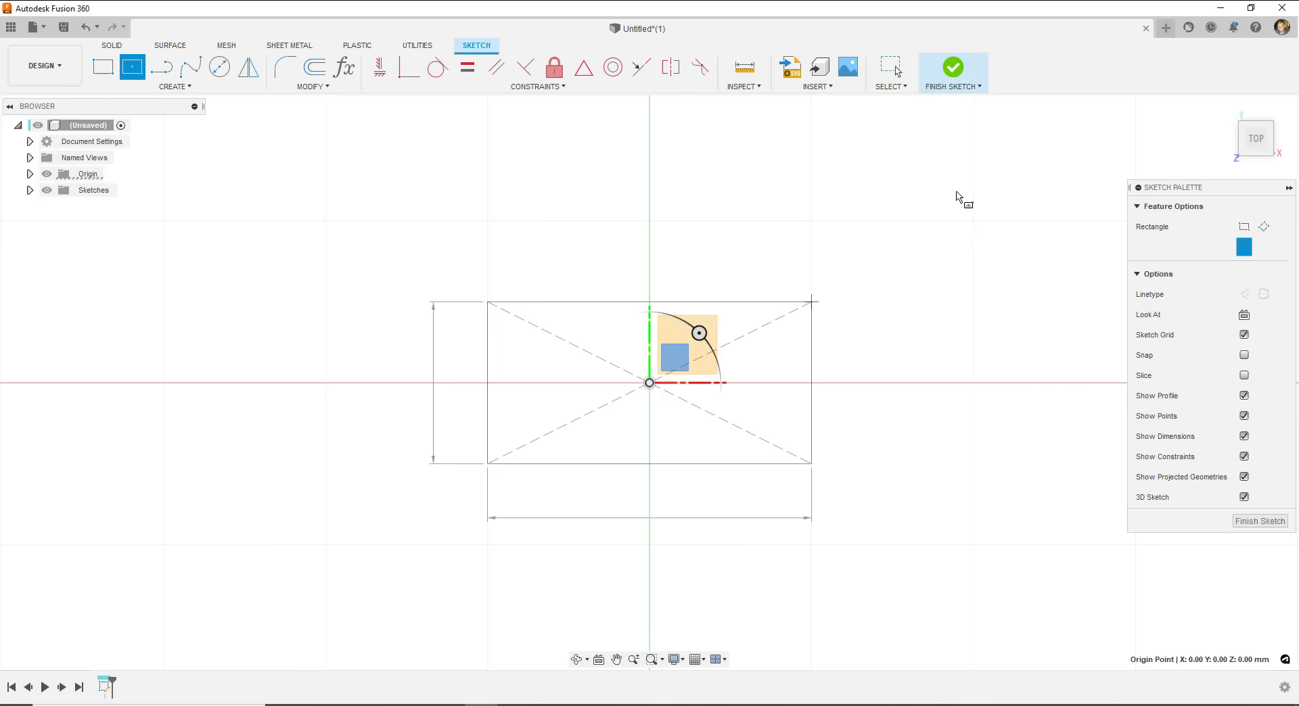
key("Escape")
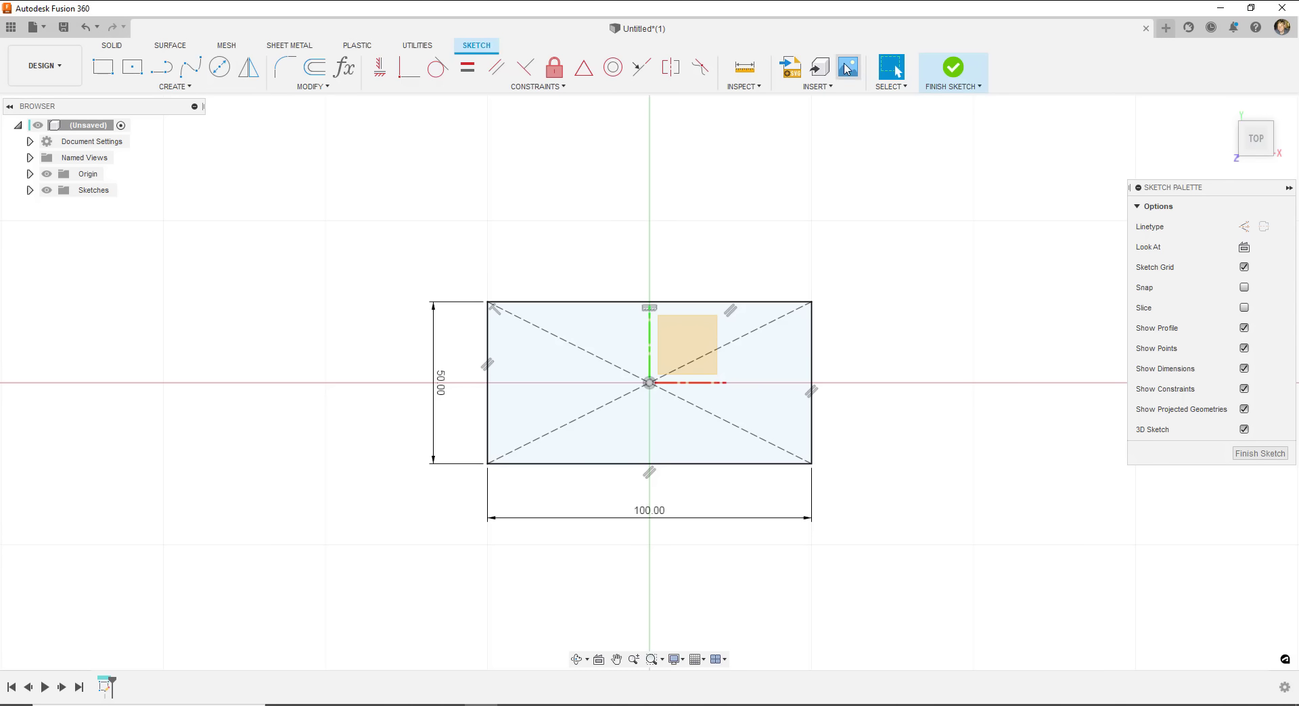
- Finish the 100 by 50 mm rectangle sketch and return to solid modelling
left_click(111, 49)
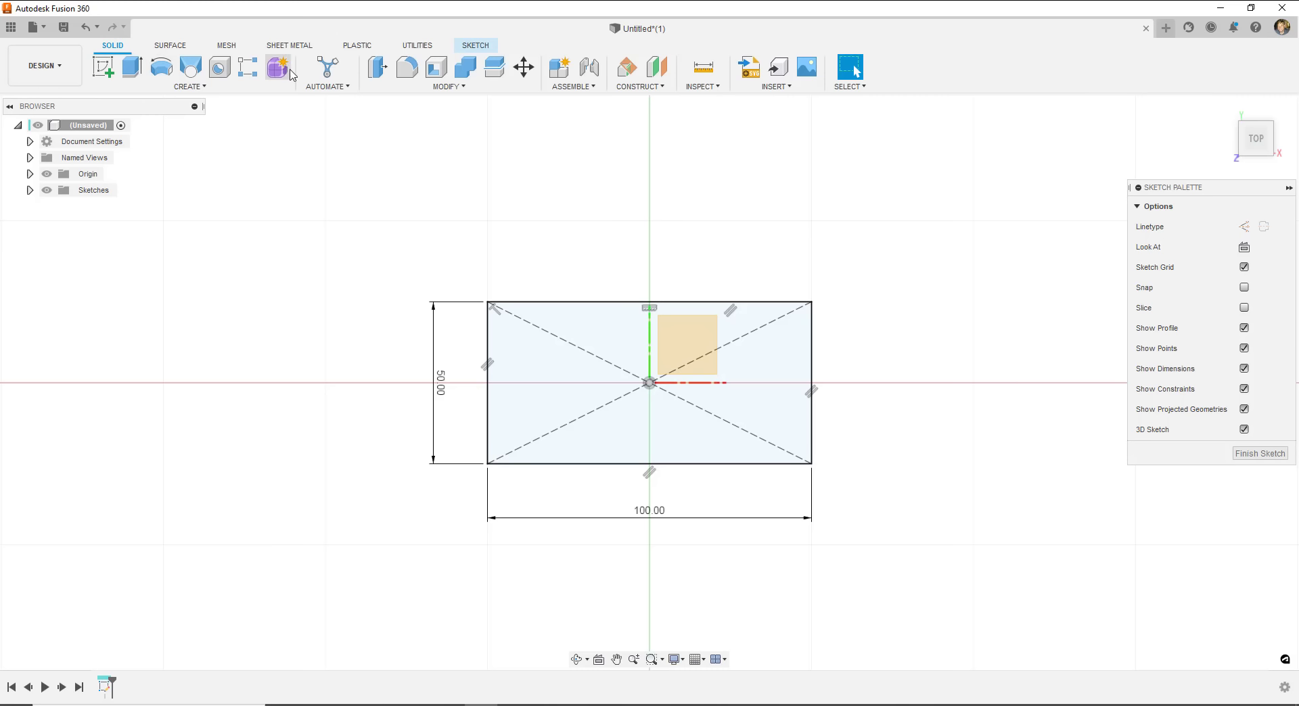
left_click(473, 50)
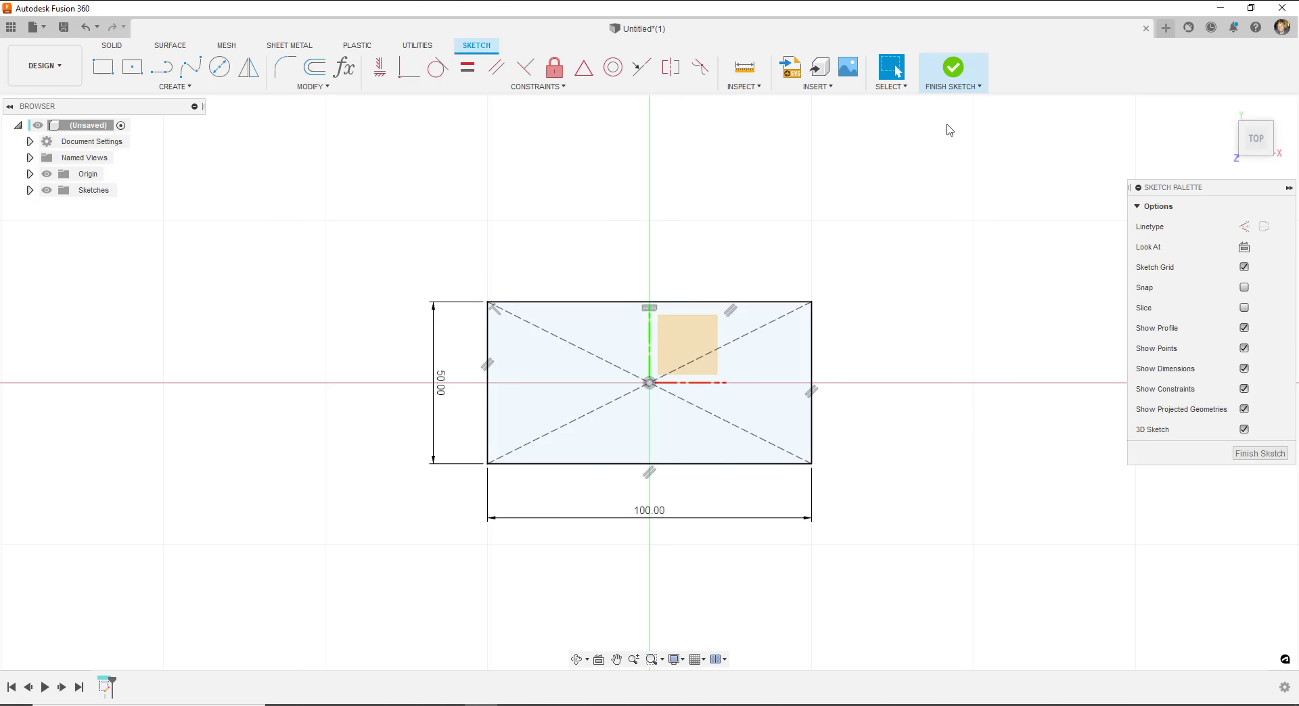
left_click(951, 71)
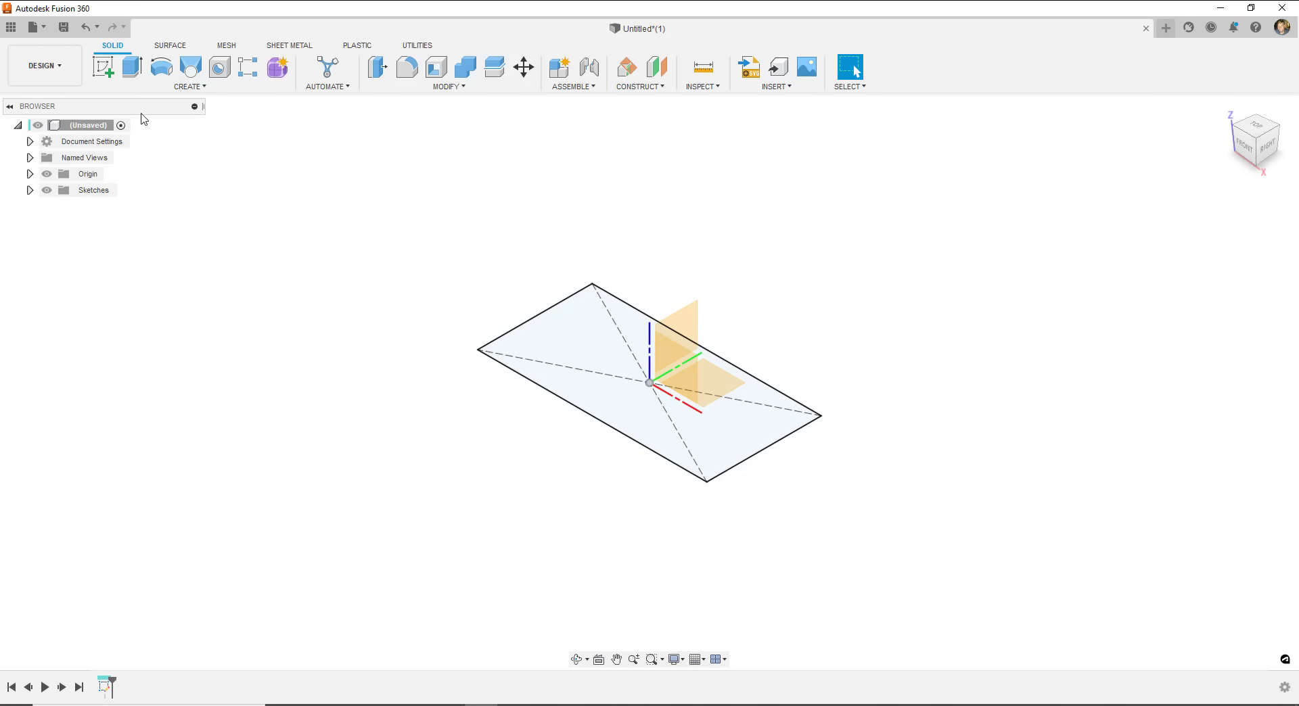
- Extrude the 100 by 50 mm rectangle profile upward 75 mm into a solid box
left_click(133, 68)
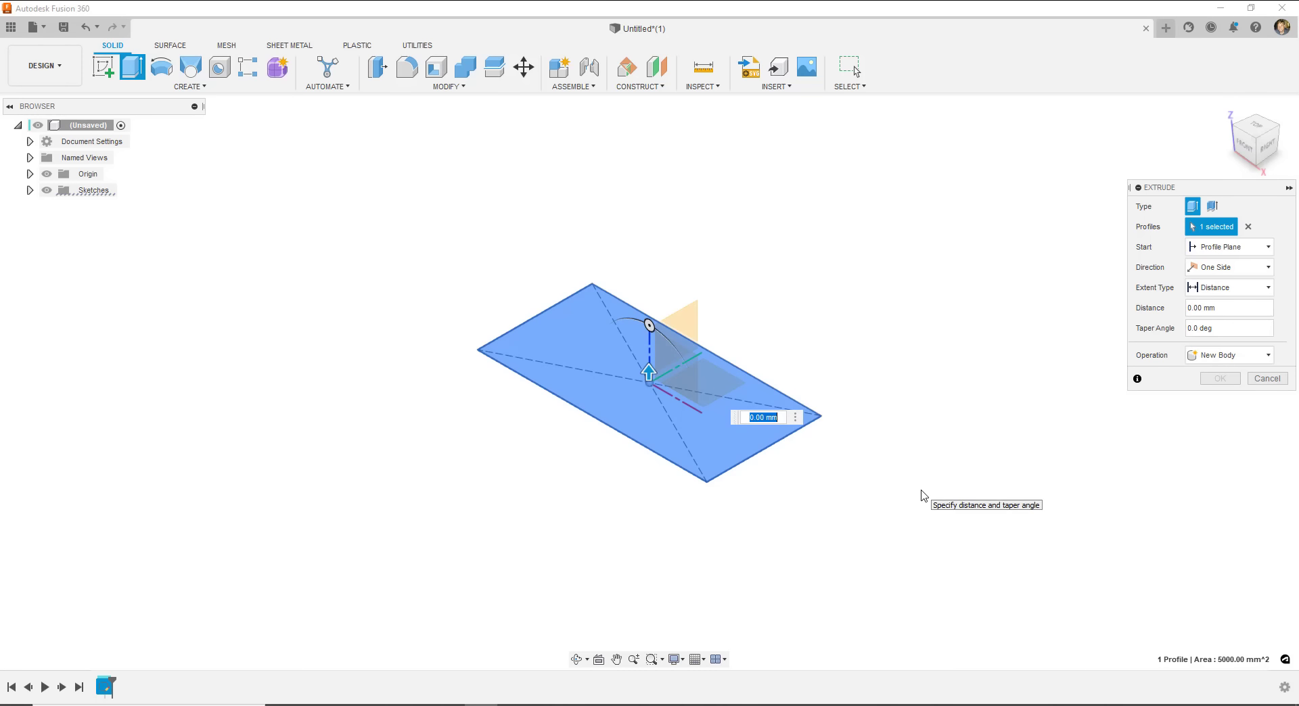
left_click(624, 413)
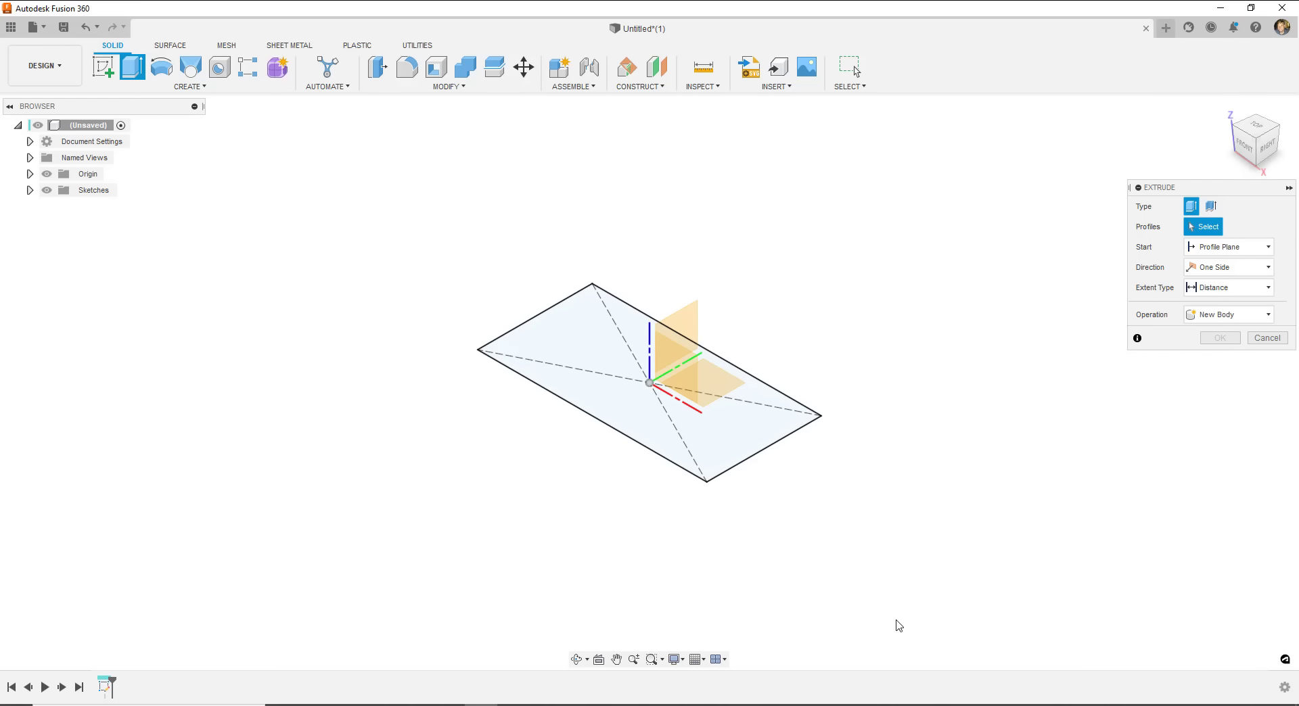
left_click(590, 345)
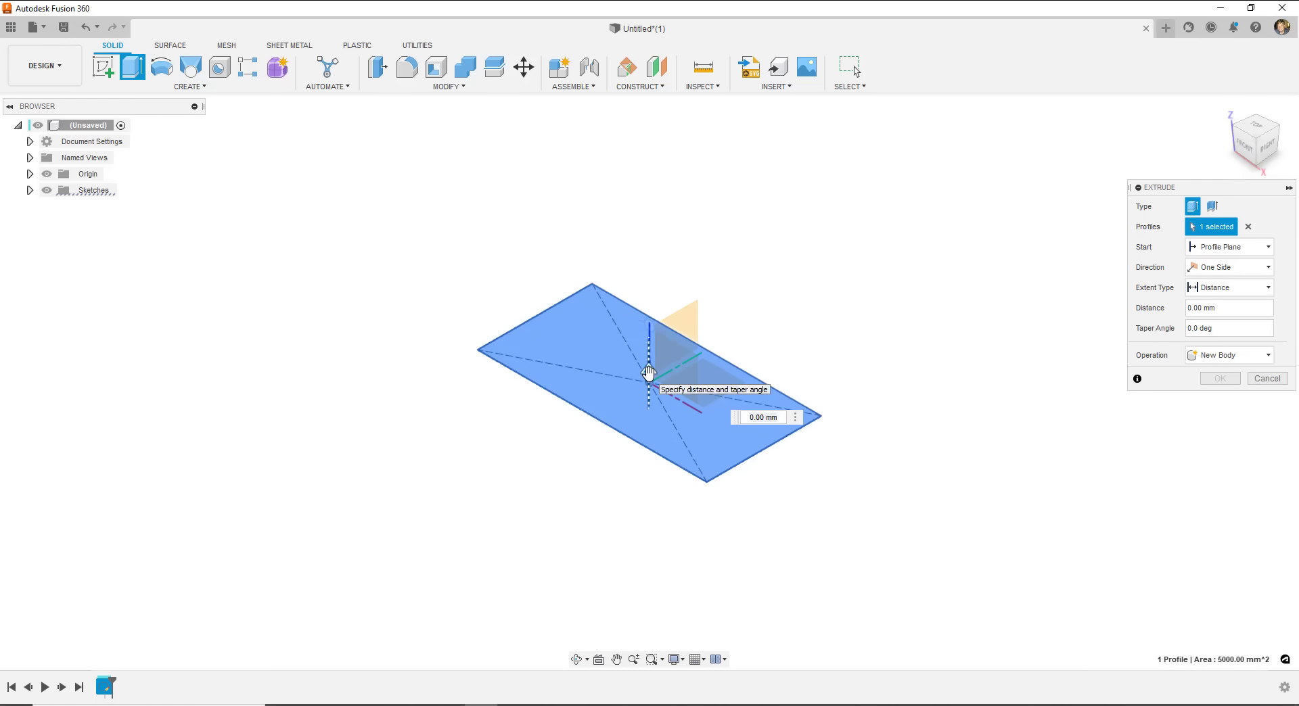
left_click_drag(648, 373, 655, 210)
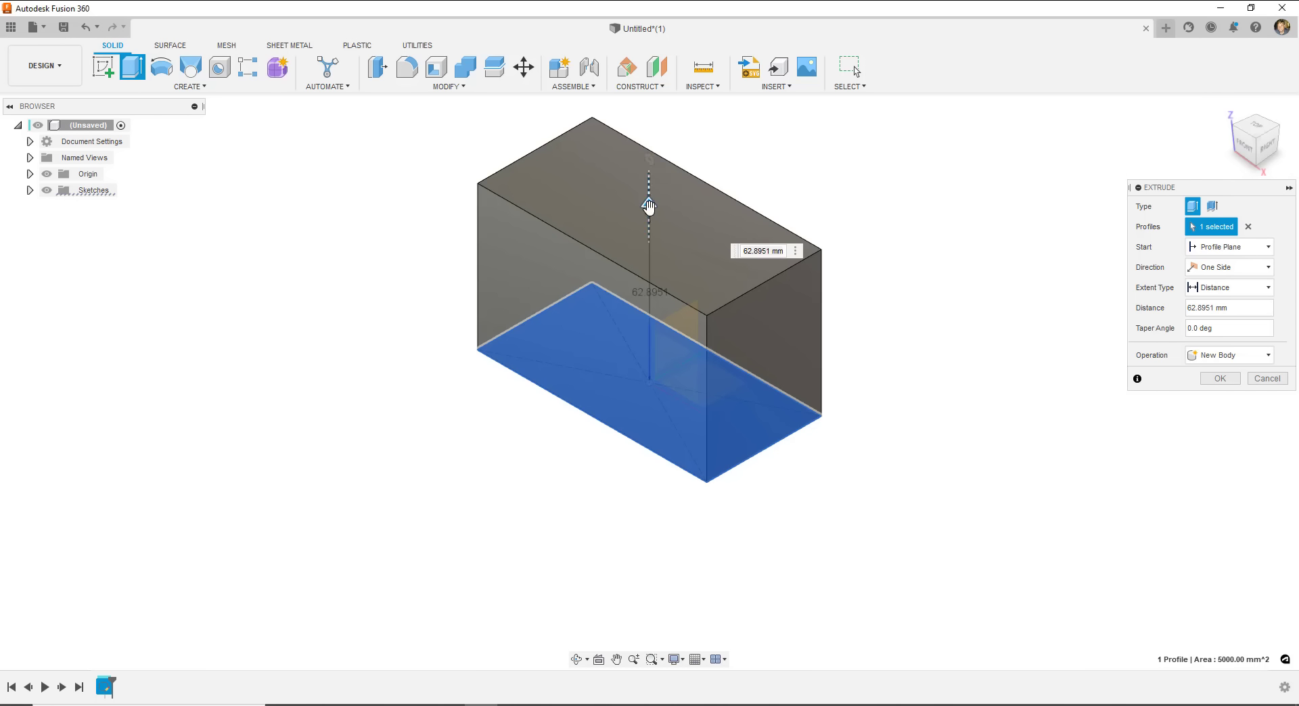
mouse_move(649, 207)
left_mouse_down()
mouse_move(650, 144)
mouse_move(655, 306)
mouse_move(654, 217)
left_mouse_up()
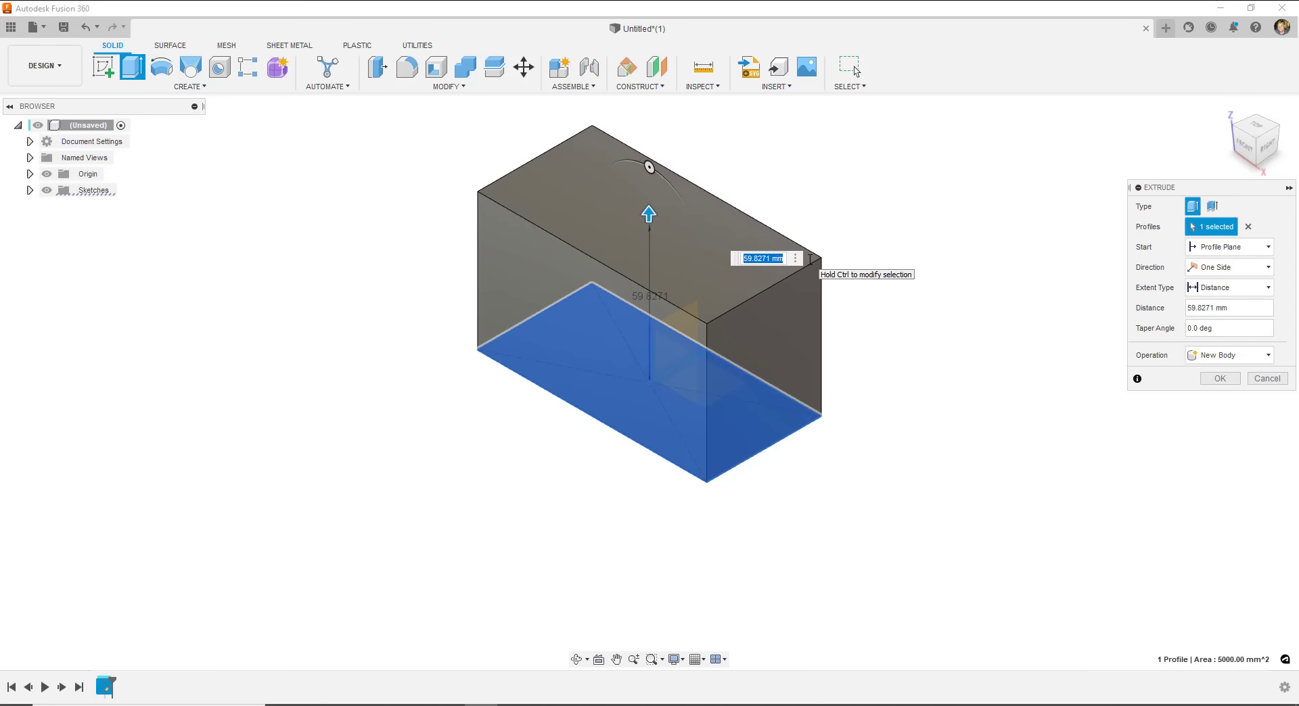
type("75")
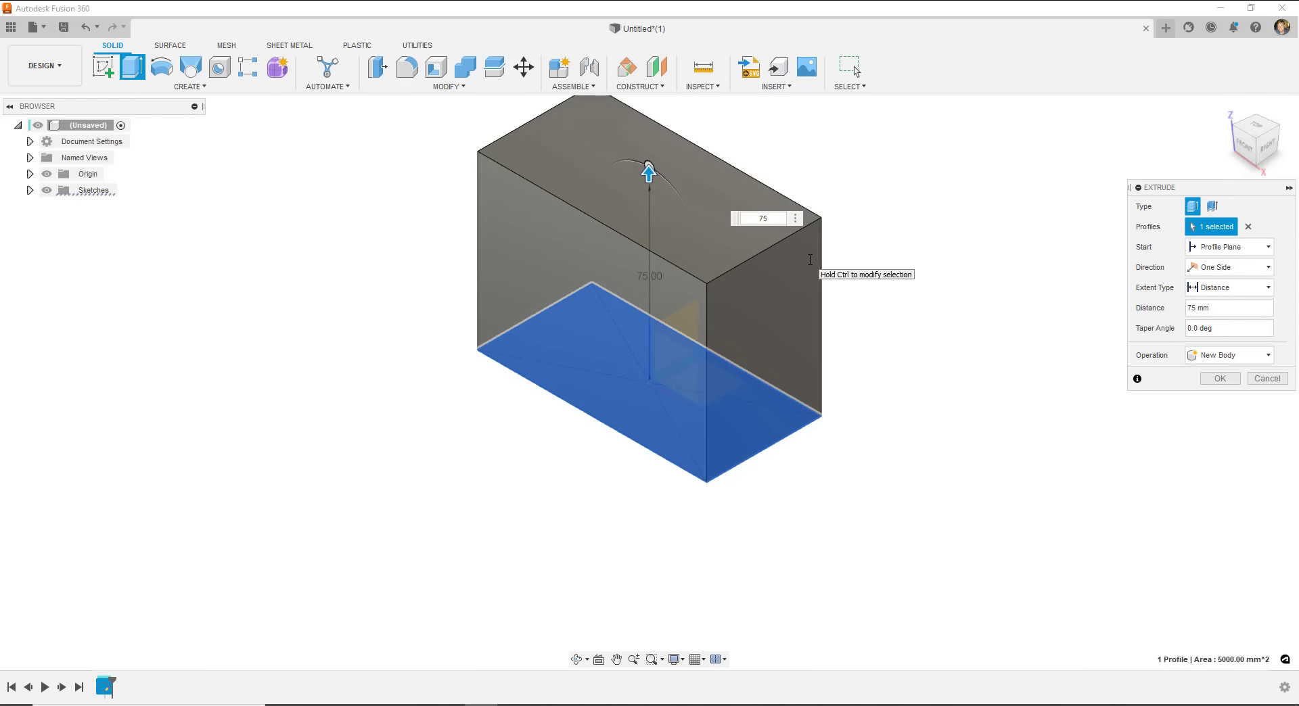
key("Return")
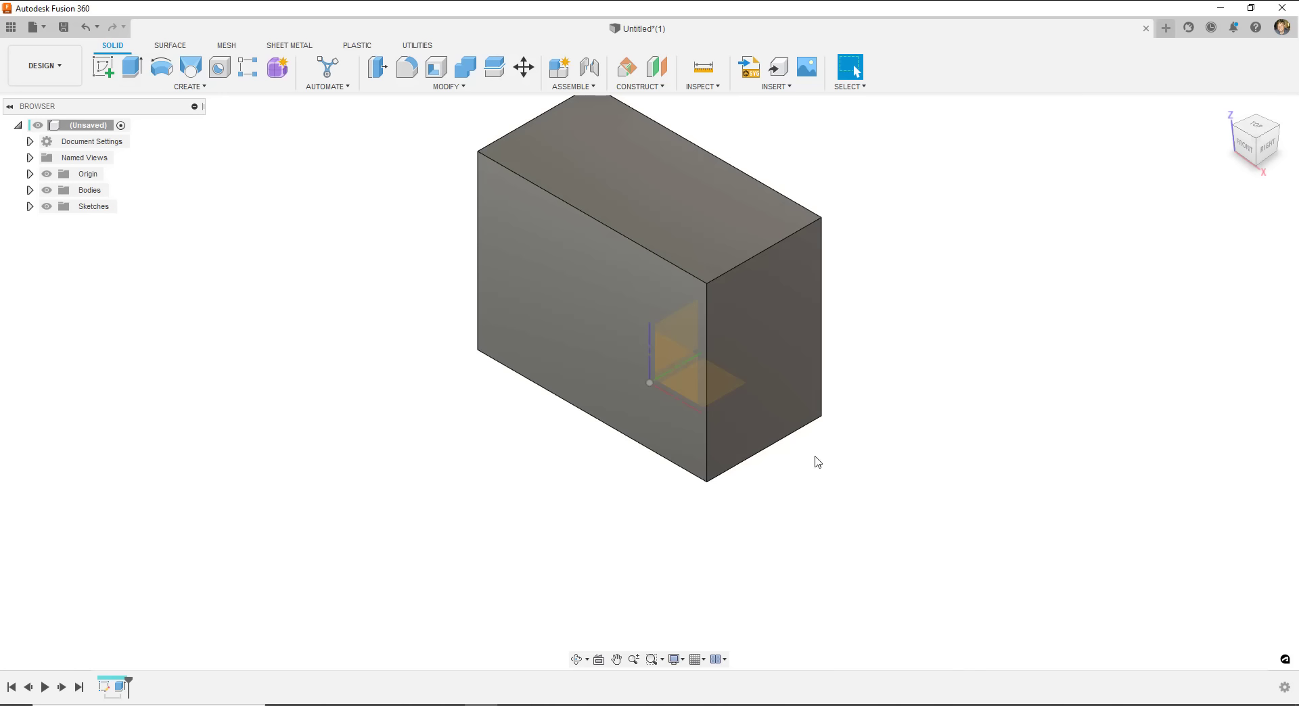
middle_click_drag(970, 386, 954, 470)
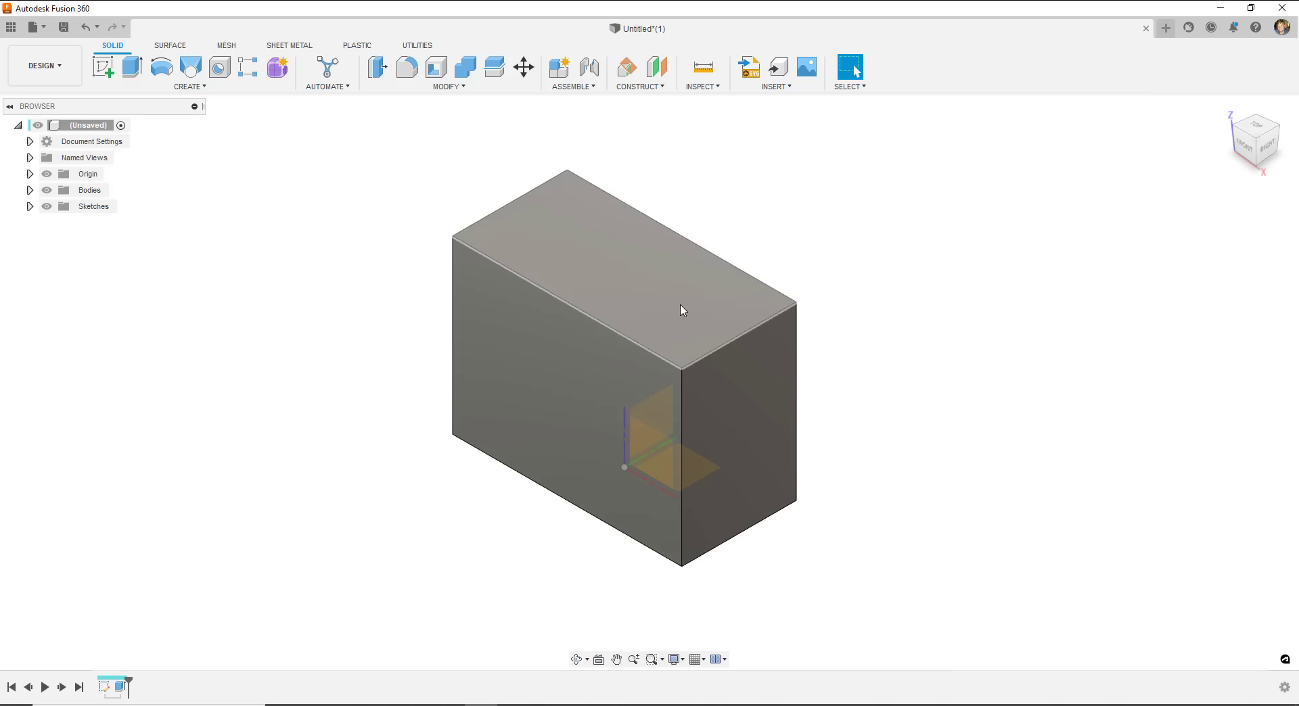
middle_click_drag(682, 272, 789, 79, "shift")
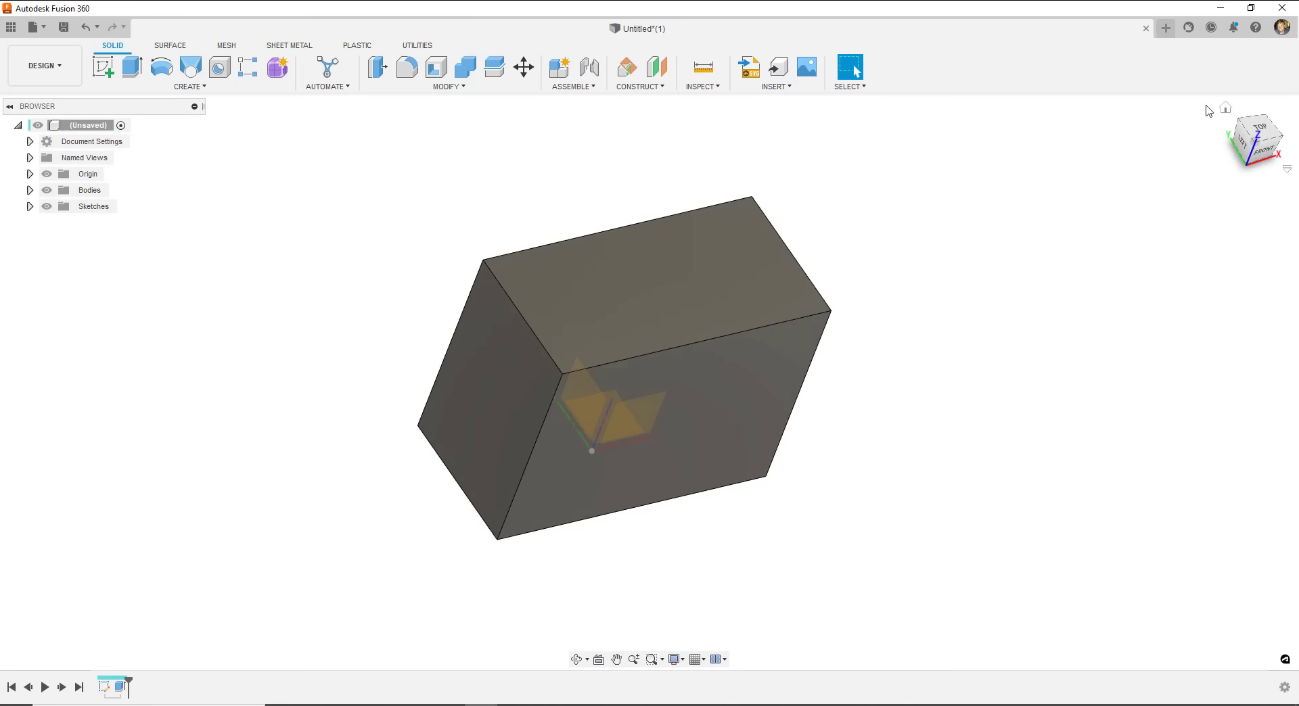
left_click(1225, 108)
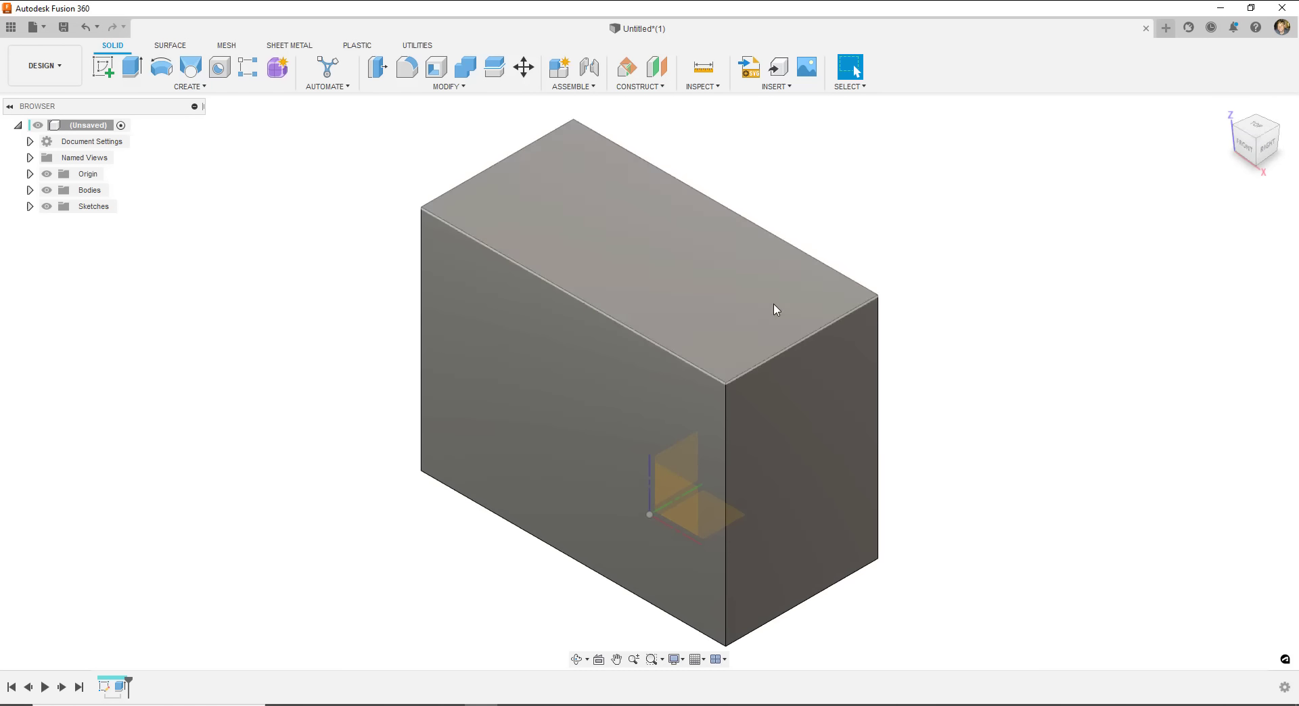
scroll(494, 318, "down", 2)
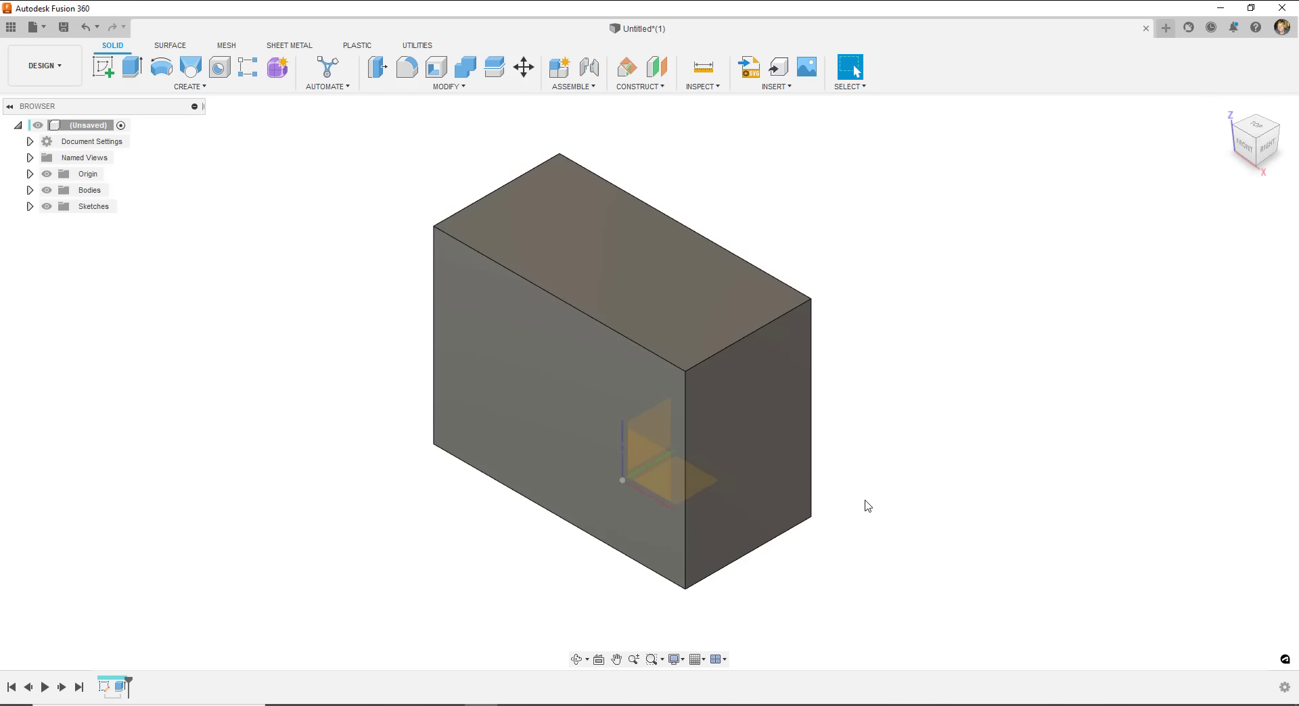
middle_click_drag(864, 501, 898, 488)
scroll(630, 369, "up", 2)
scroll(632, 374, "down", 5)
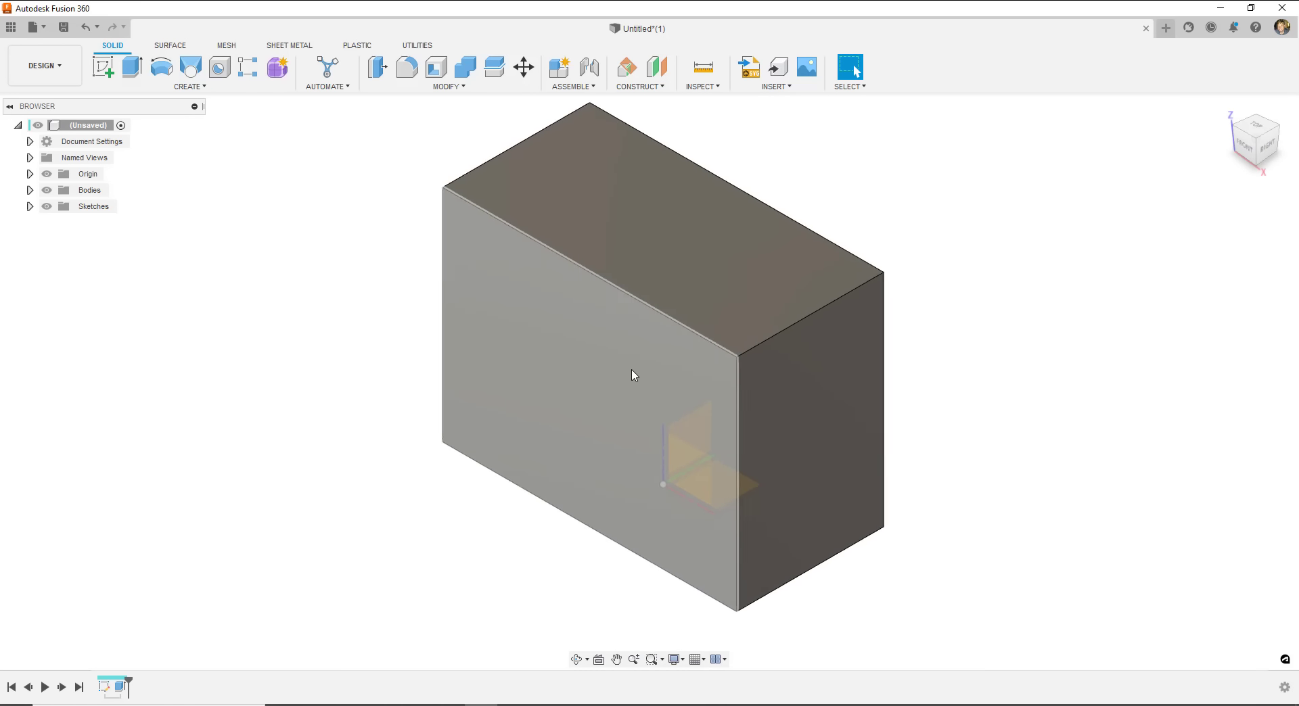
scroll(632, 371, "up", 9)
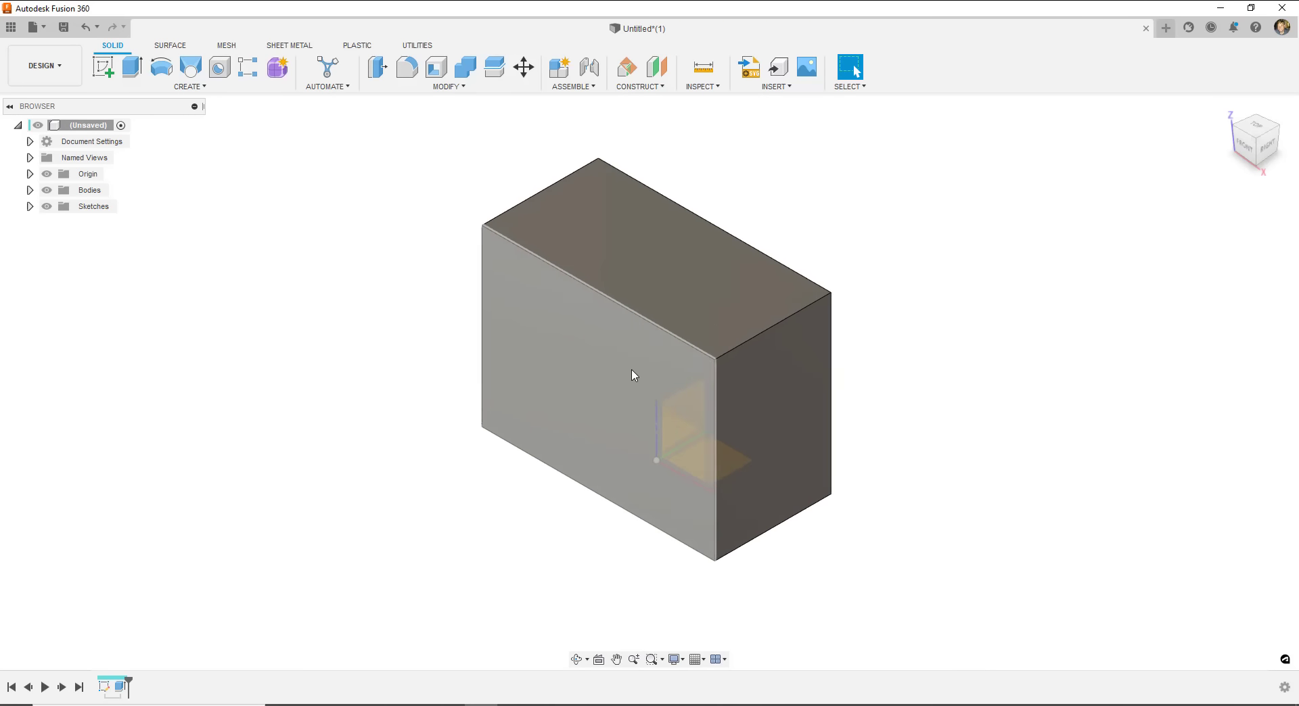
scroll(632, 369, "down", 3)
scroll(632, 365, "up", 1)
scroll(633, 365, "down", 3)
scroll(633, 366, "up", 3)
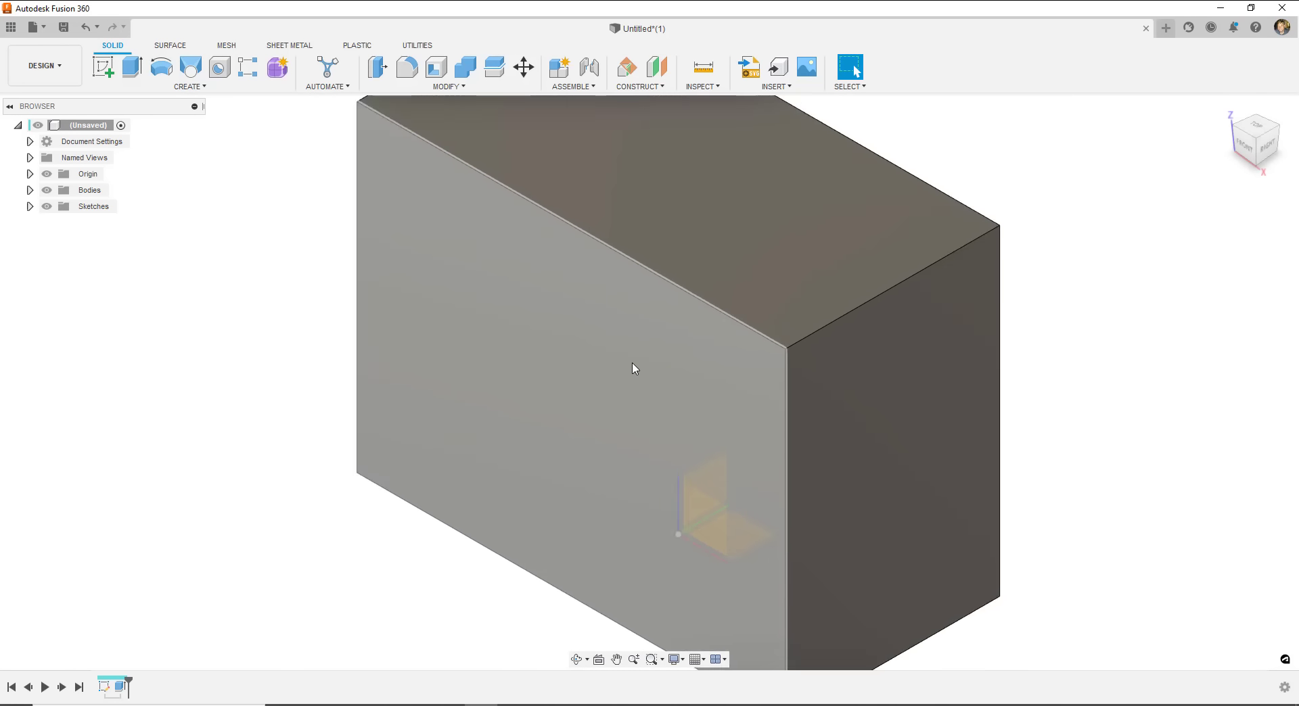
scroll(633, 366, "down", 3)
scroll(633, 366, "up", 4)
scroll(633, 366, "down", 5)
middle_click_drag(605, 343, 528, 344)
scroll(531, 362, "up", 1)
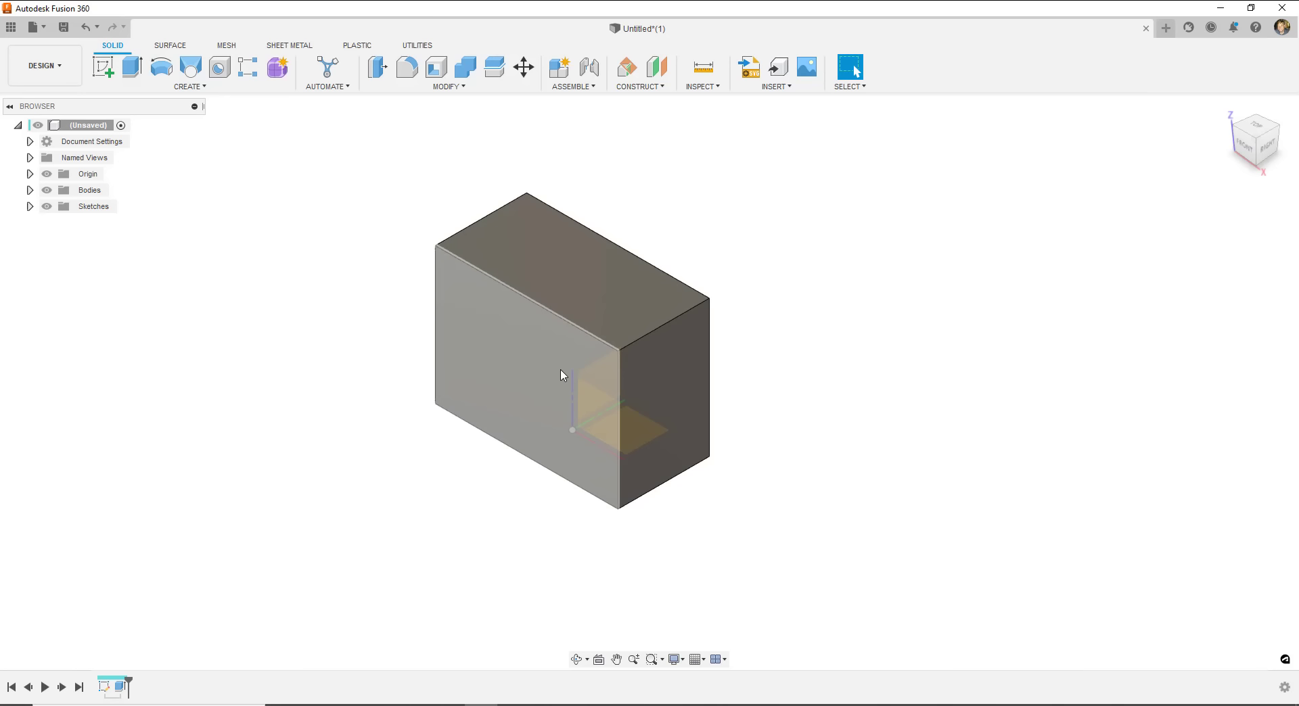
scroll(561, 375, "up", 1)
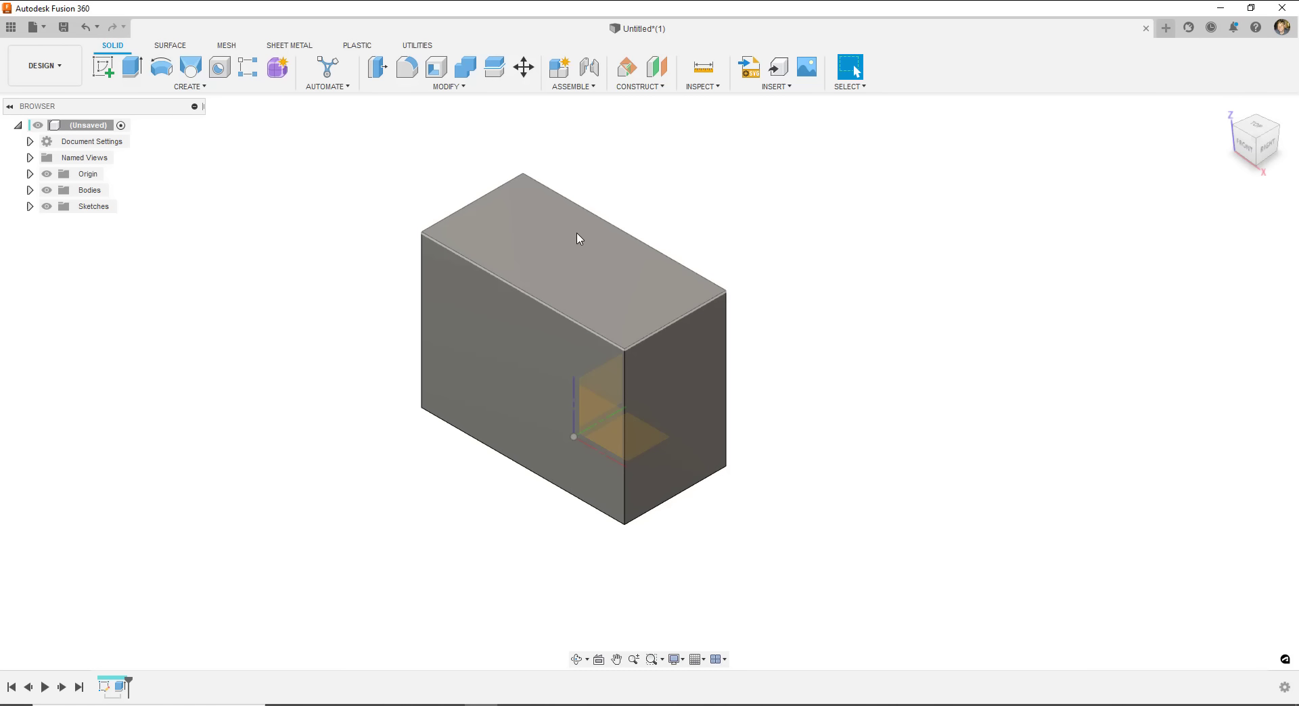
- Start a new sketch on the box's top face and view it from the TOP
left_click(106, 68)
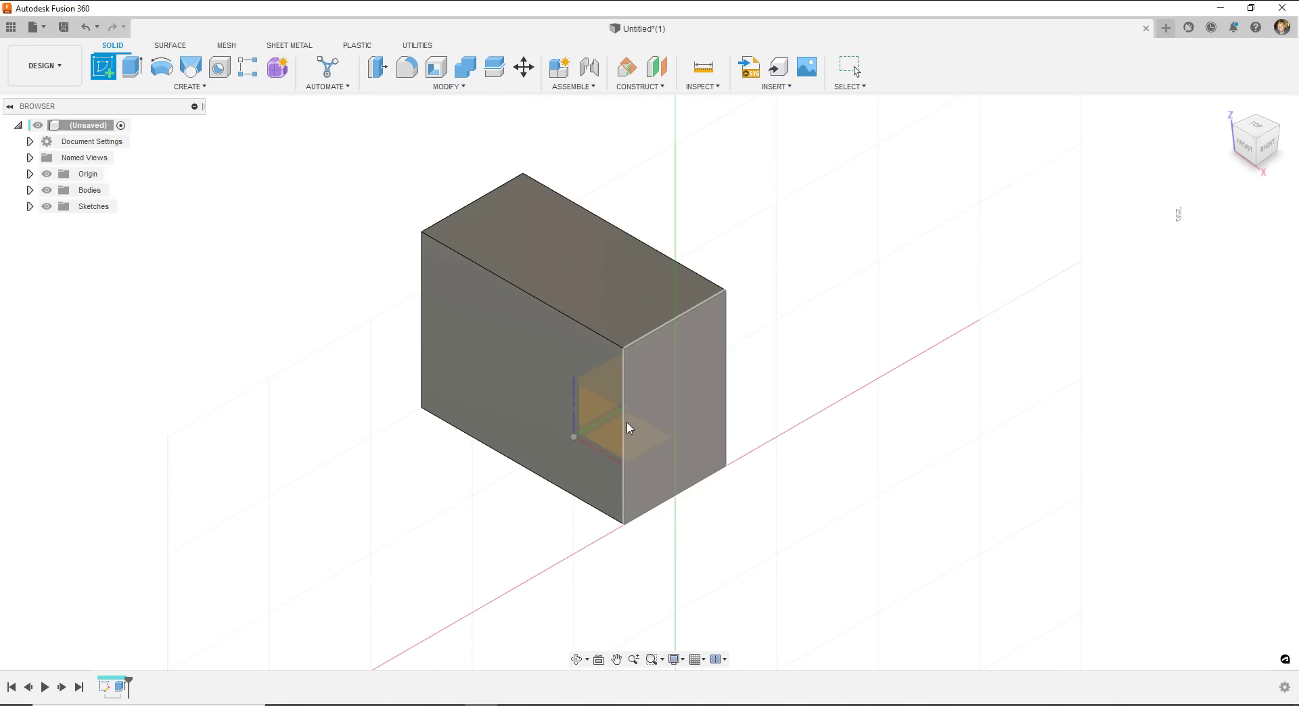
left_click(627, 262)
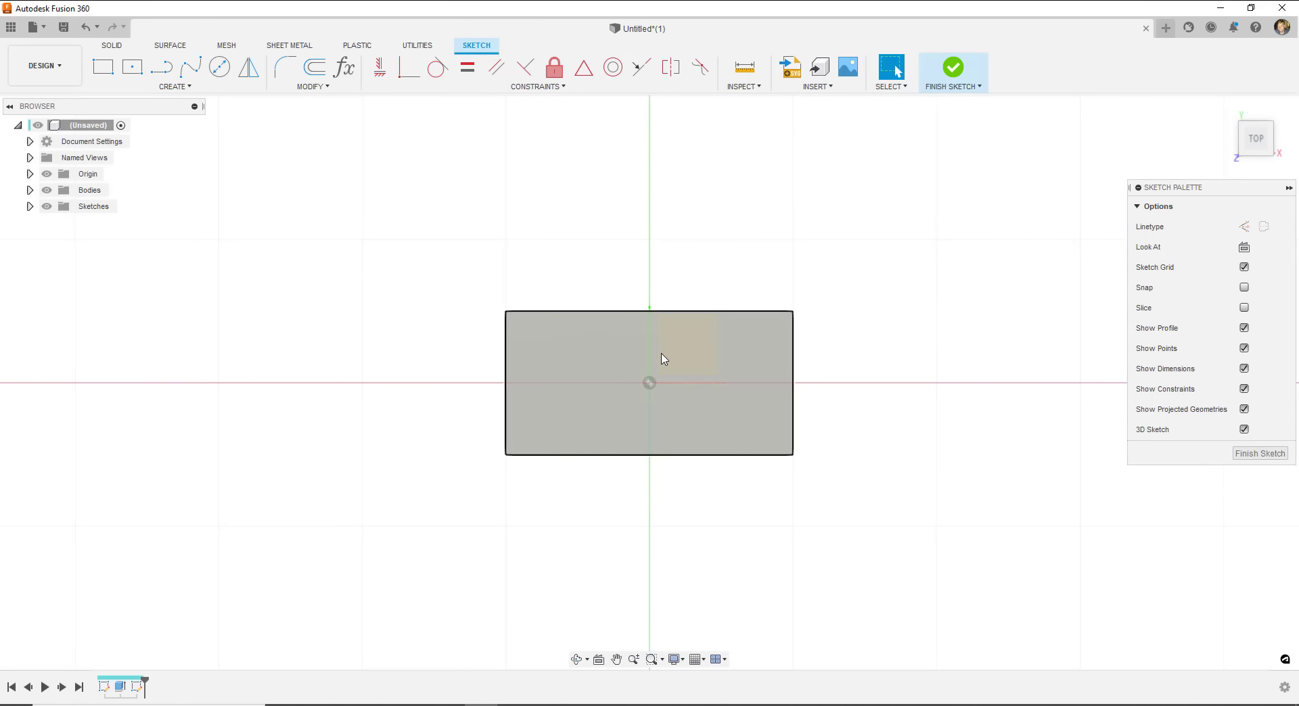
middle_click_drag(653, 374, 591, 321, "shift")
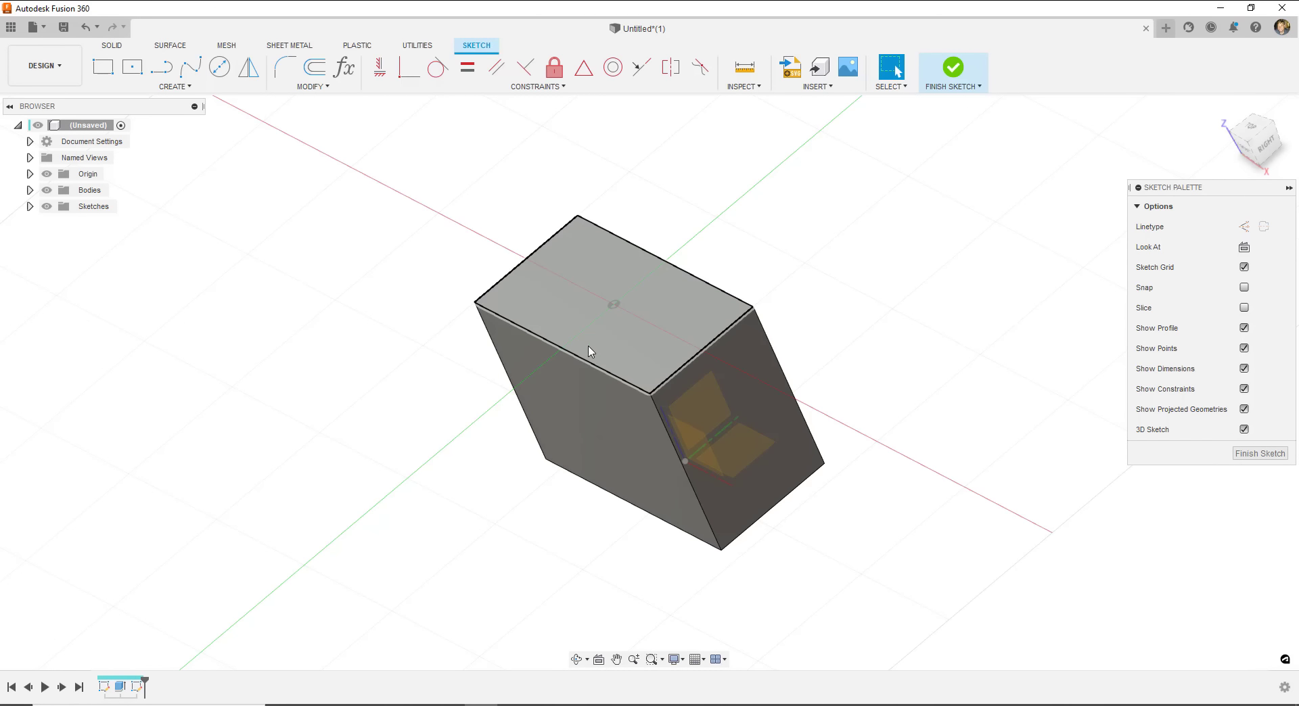
left_click(1247, 132)
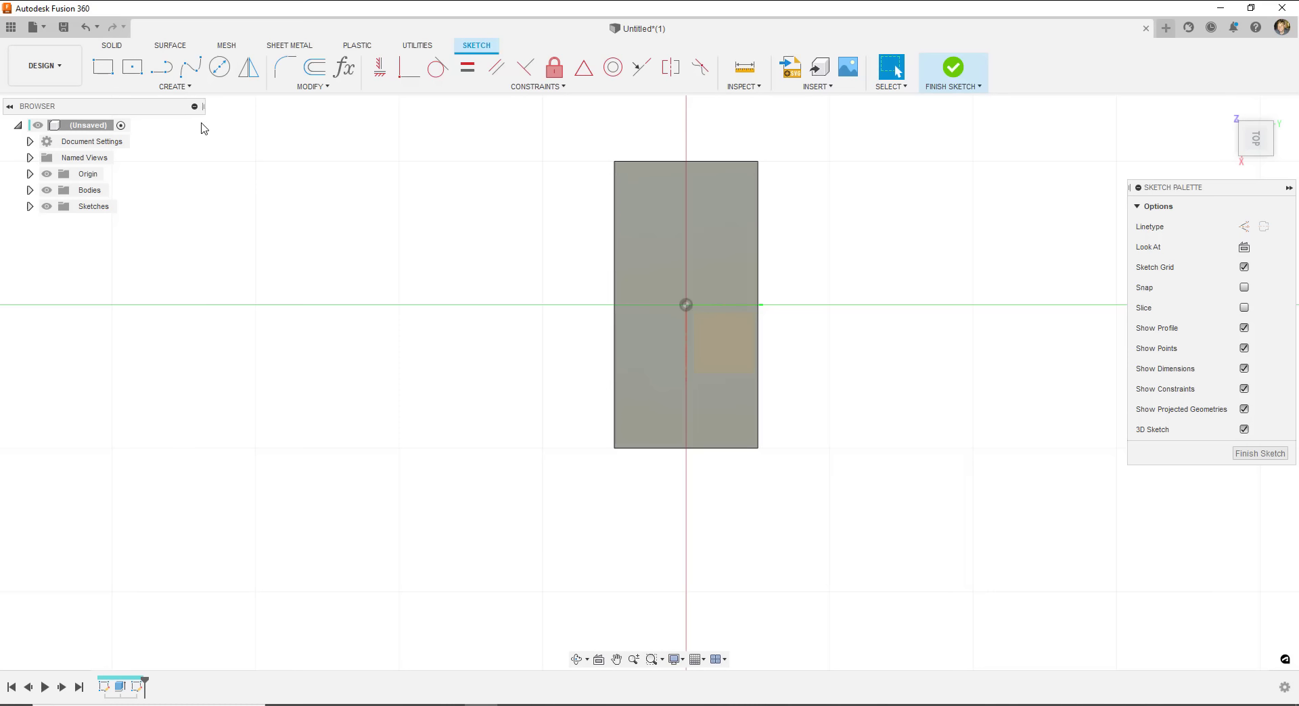
left_click(133, 69)
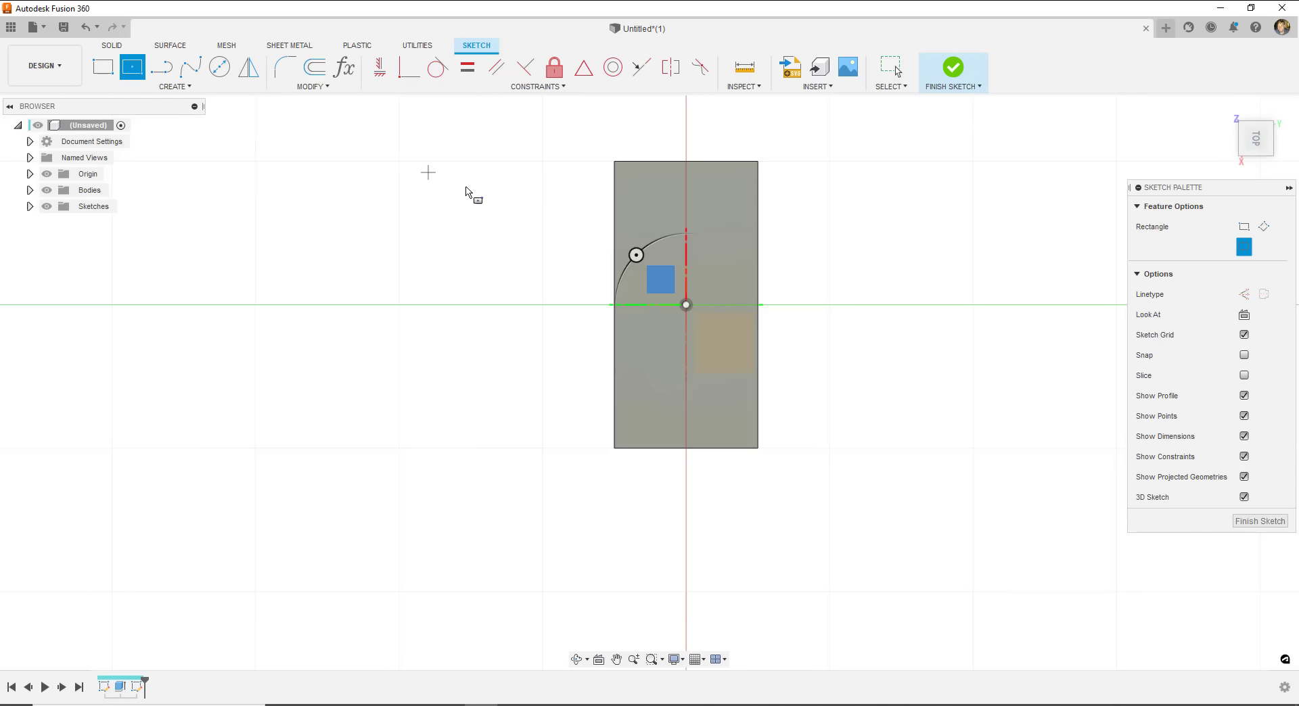
left_click(686, 305)
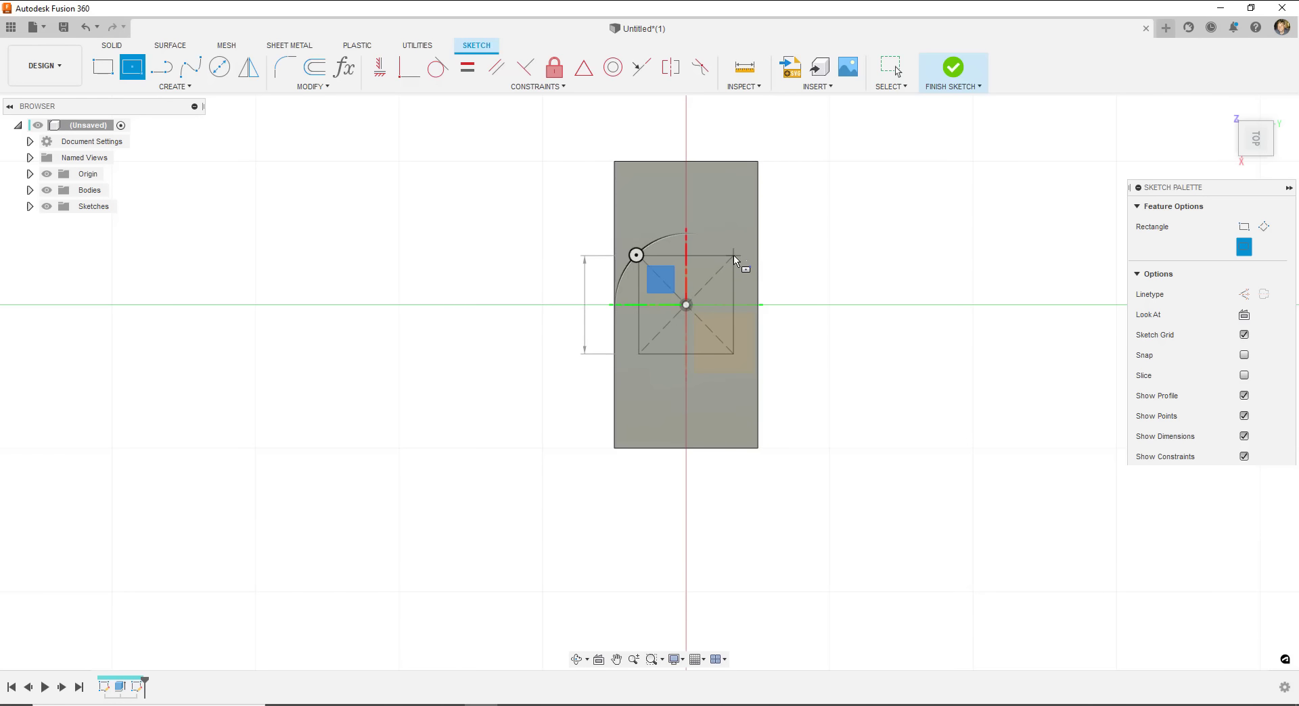
key("Escape")
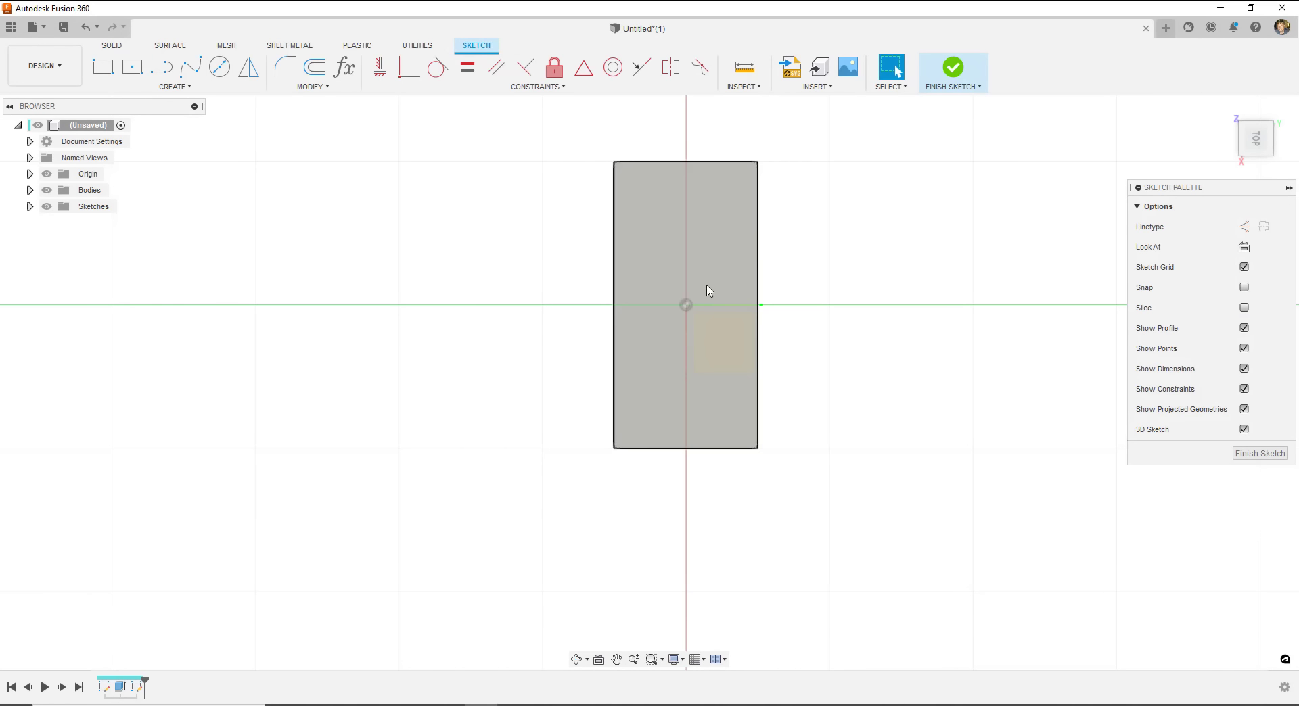
- Draw a 2-point rectangle from the origin to the top face's corner
left_click(103, 67)
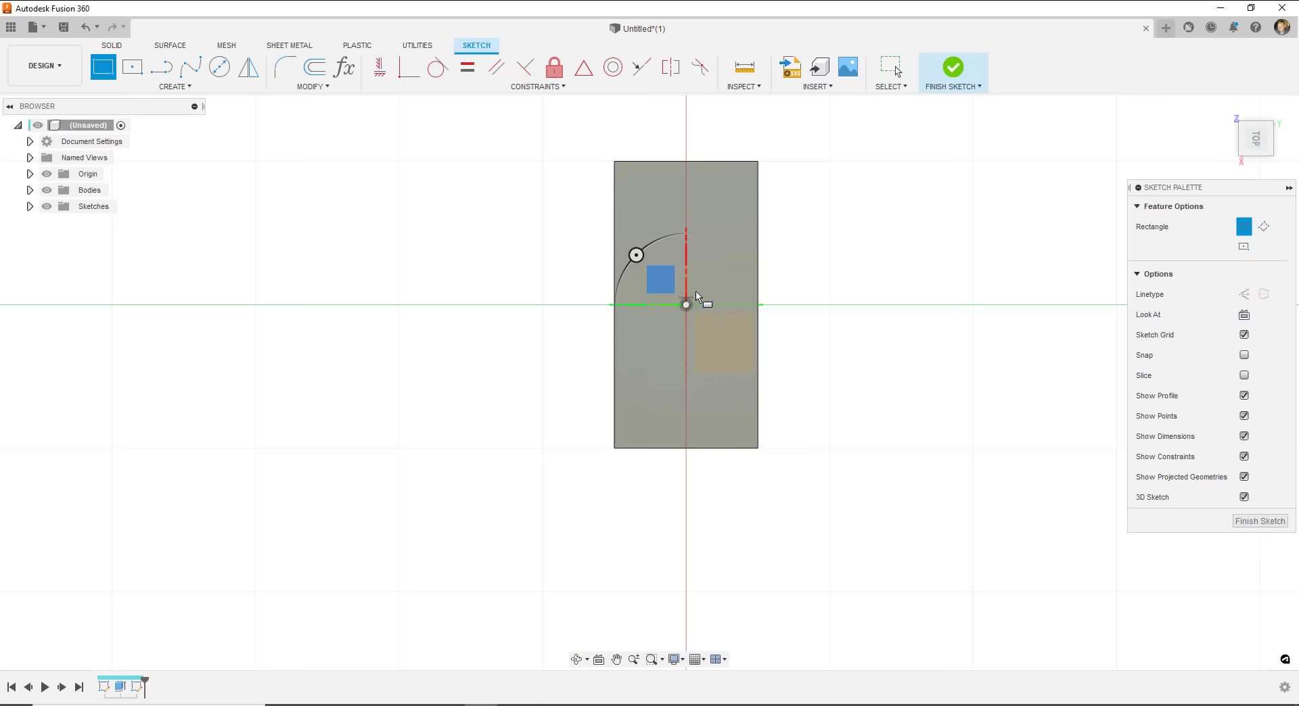
left_click(686, 304)
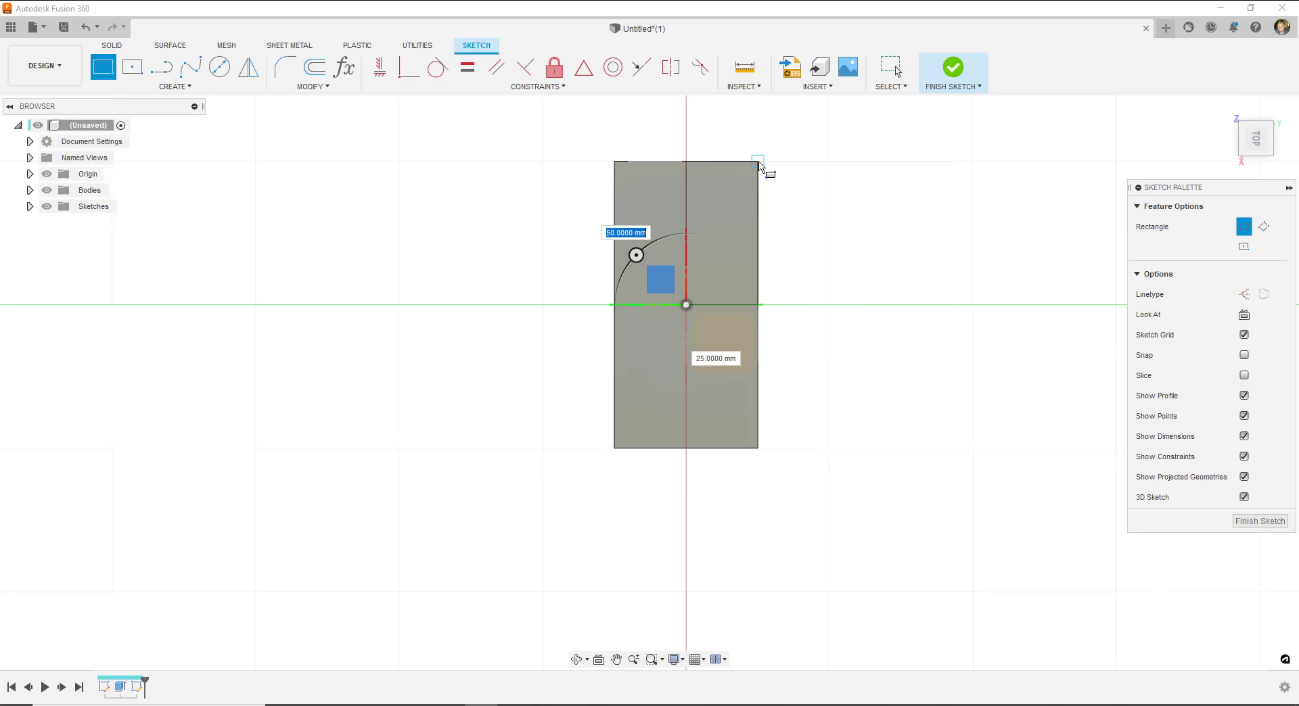
key("Escape")
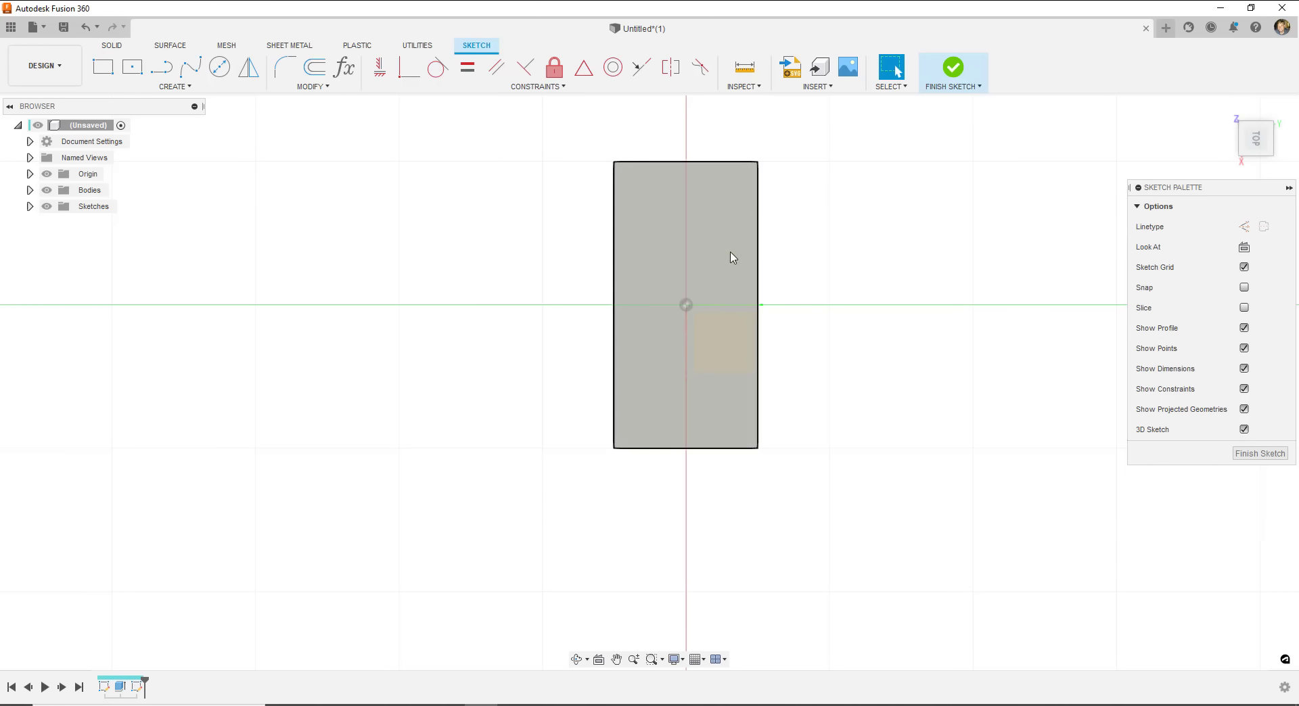
left_click(103, 67)
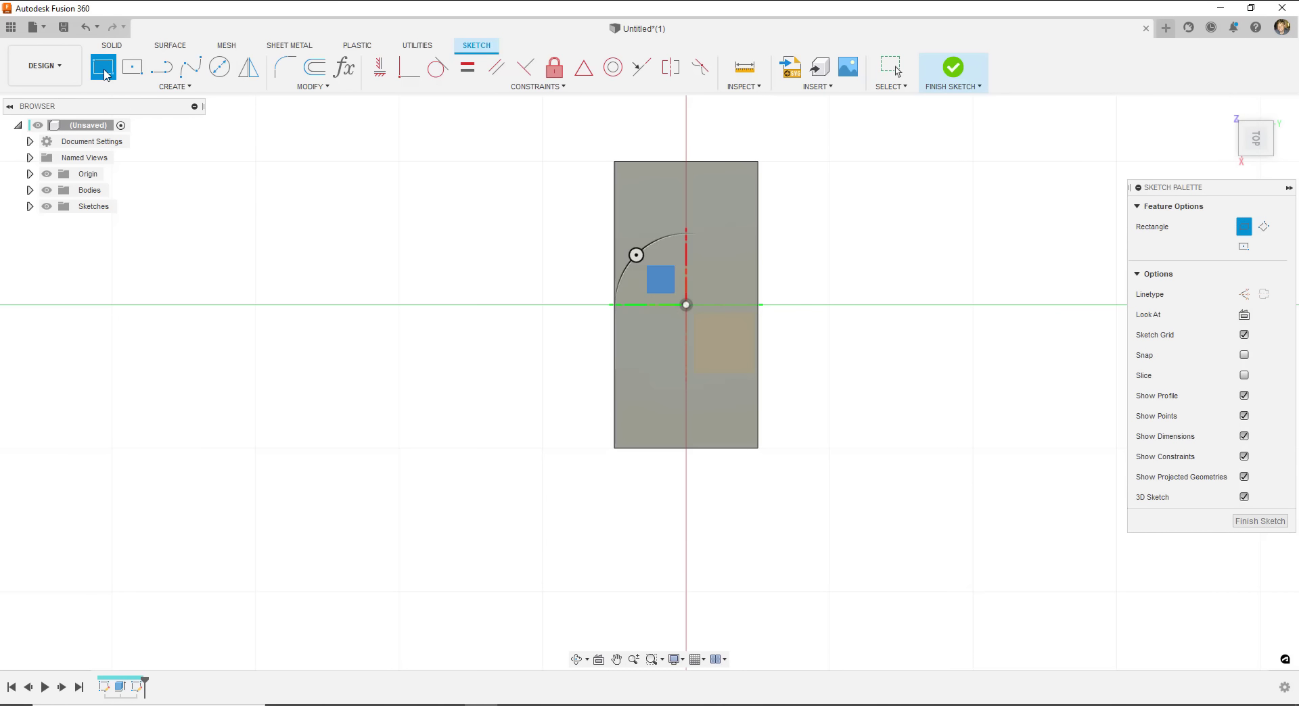
left_click(686, 305)
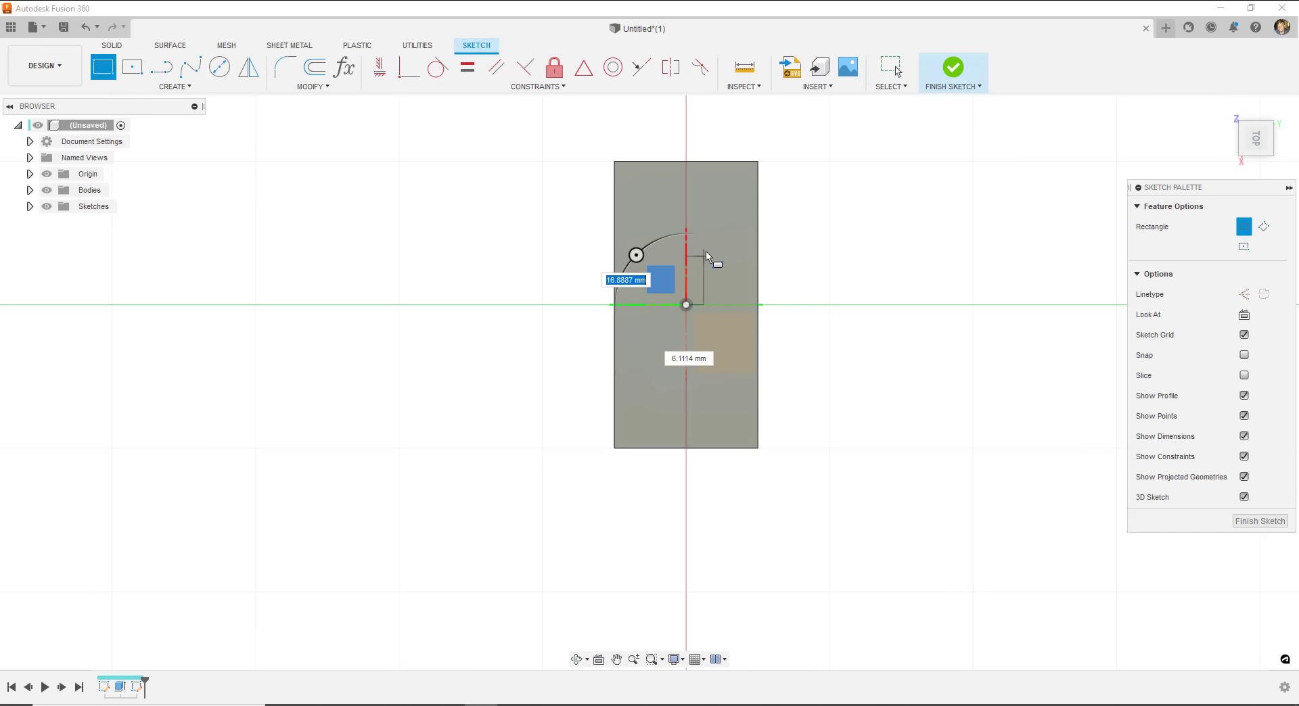
left_click(758, 162)
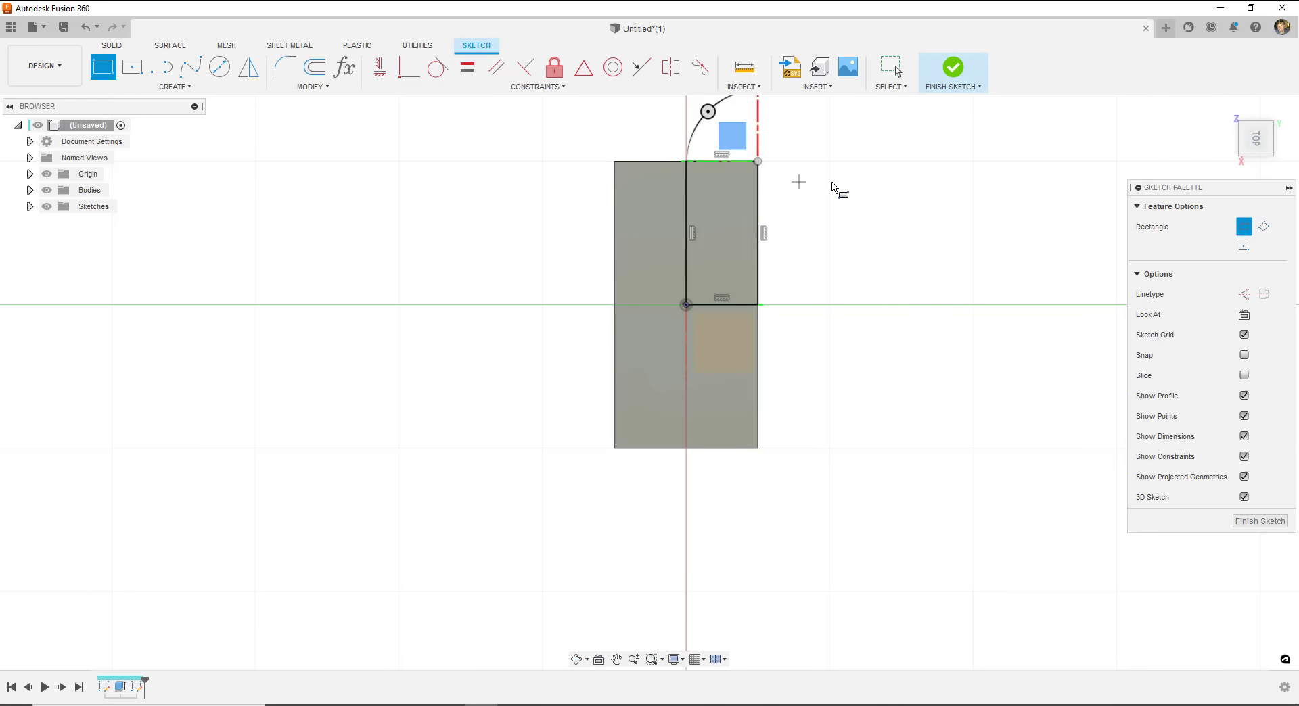
- Finish the rectangle sketch, return to the home view and start Extrude
left_click(960, 74)
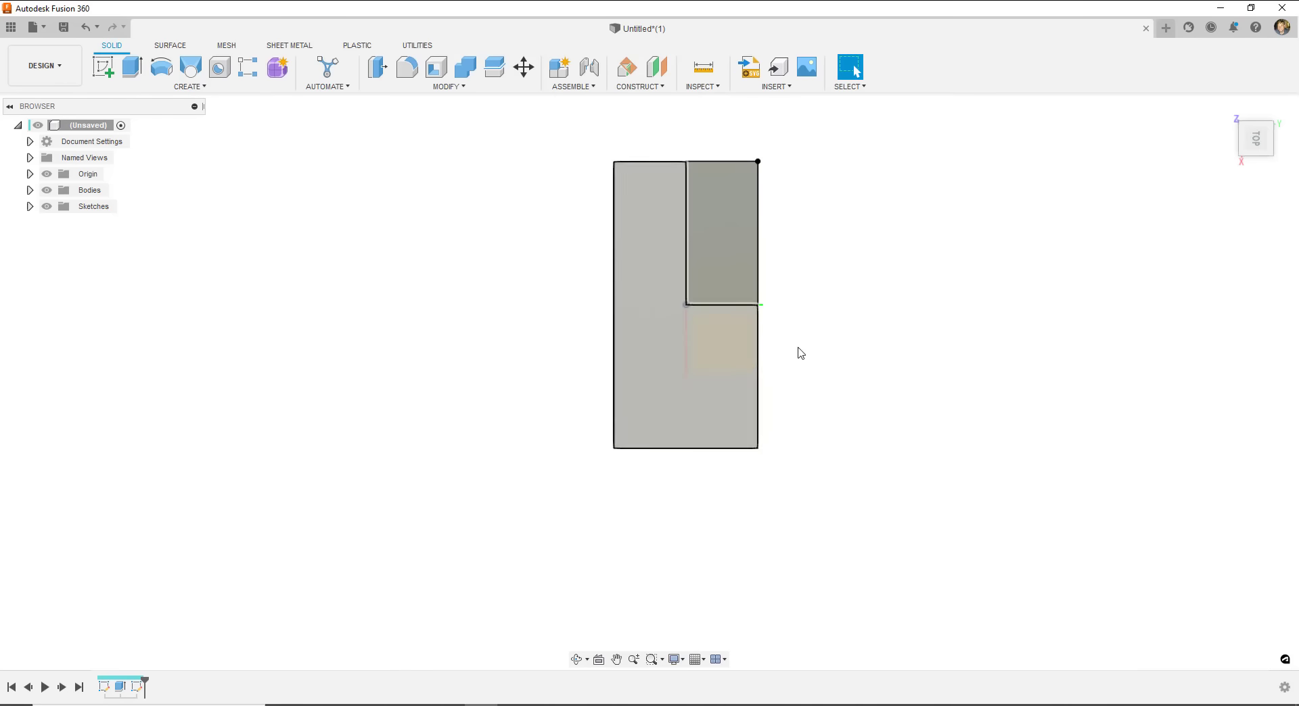
left_click(1227, 110)
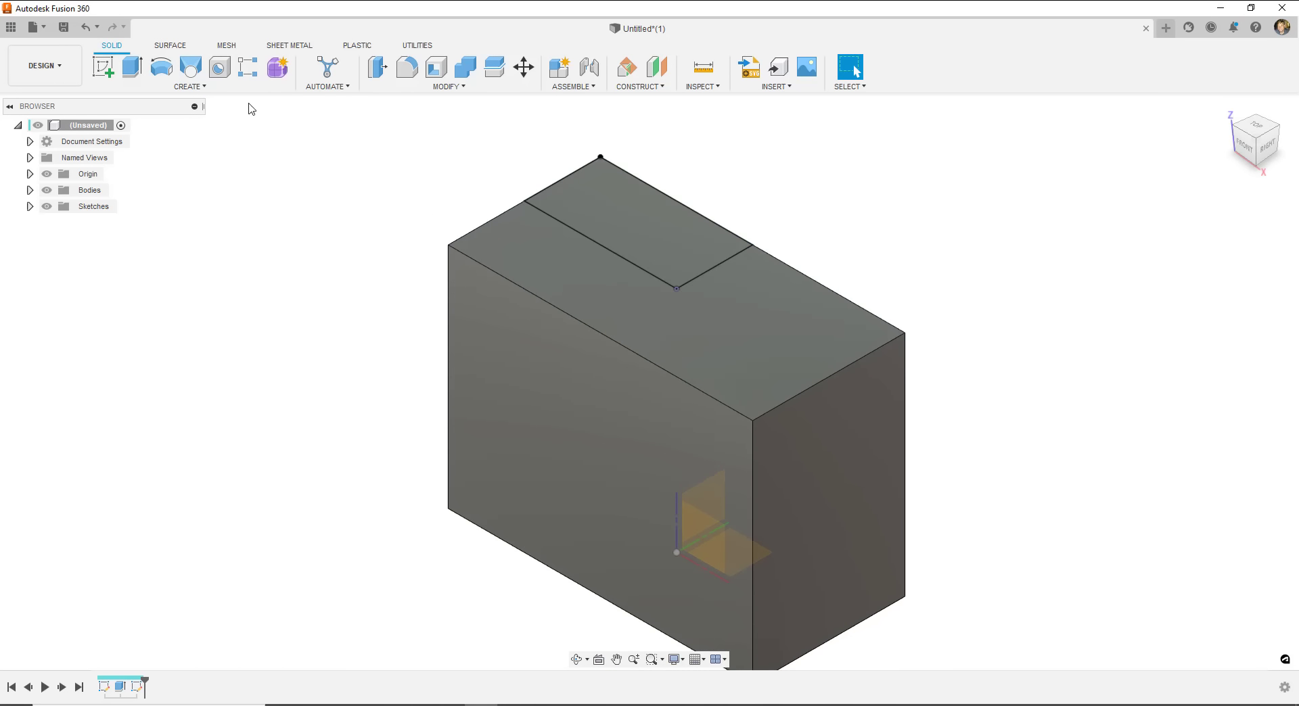
left_click(130, 67)
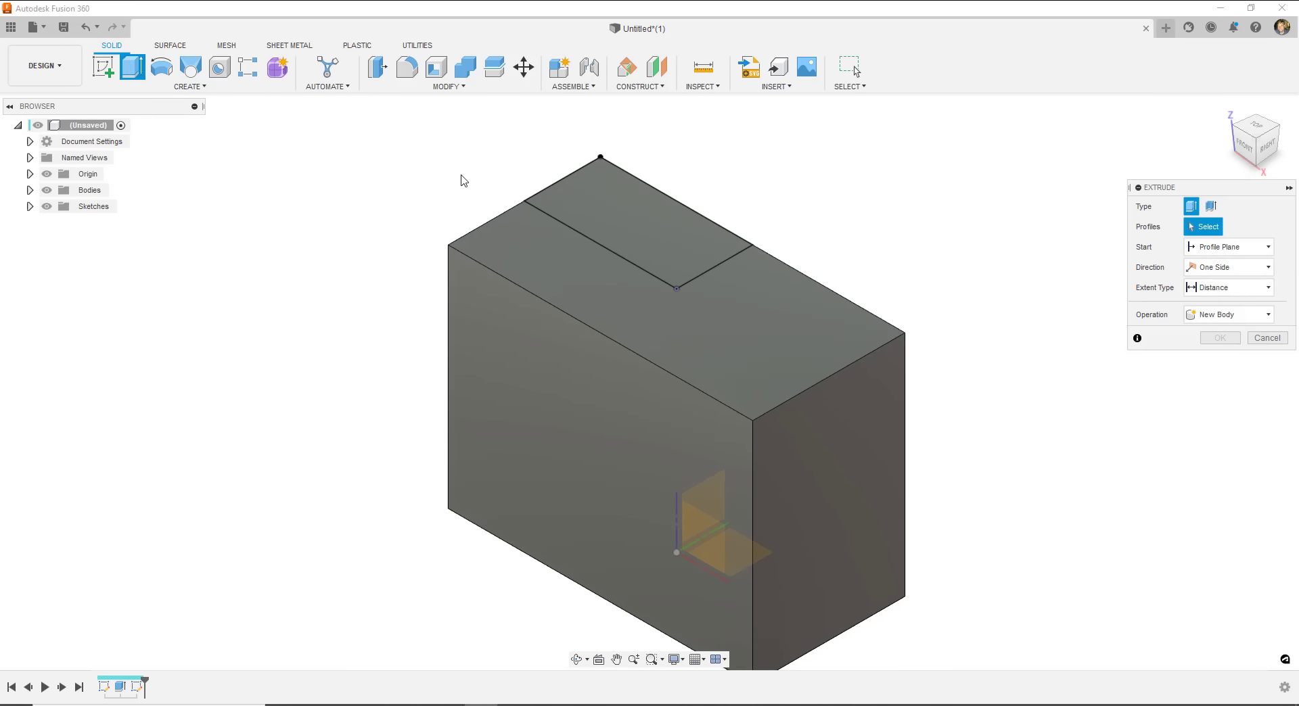
- Extrude the 50 by 25 mm rectangle 25 mm upward into a raised block
left_click(597, 221)
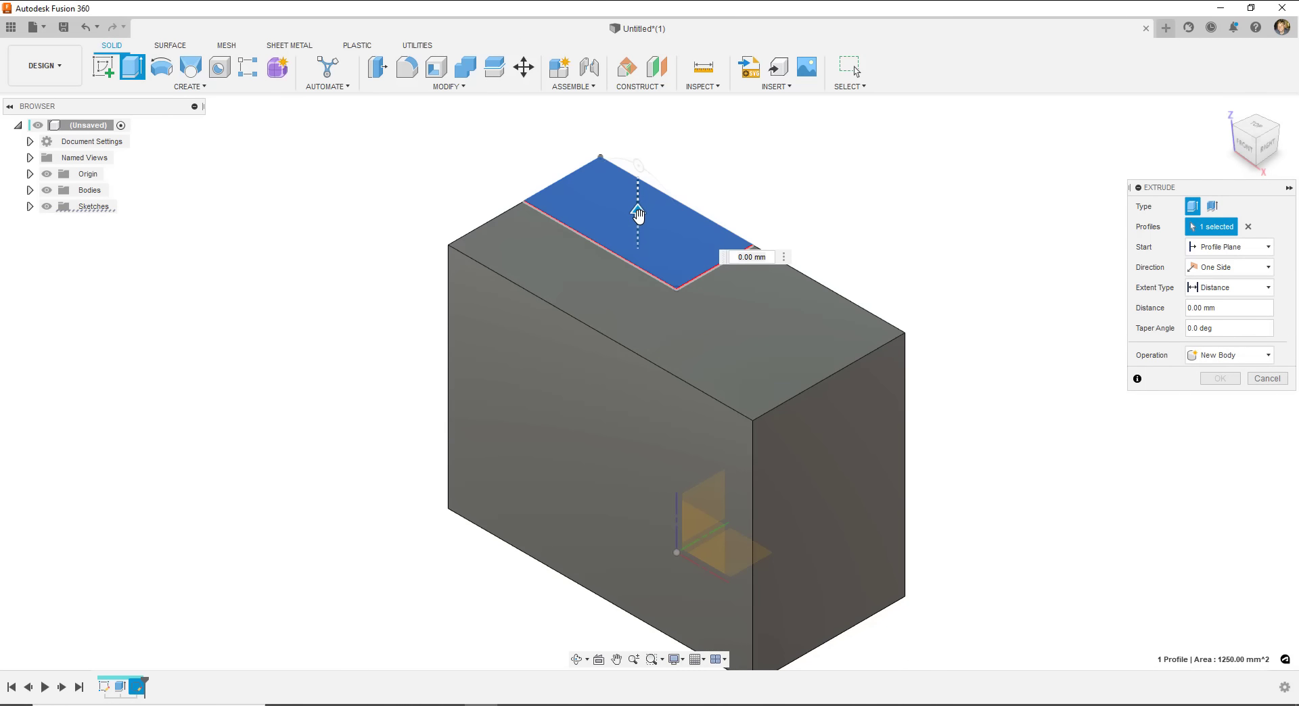
left_click_drag(637, 215, 651, 148)
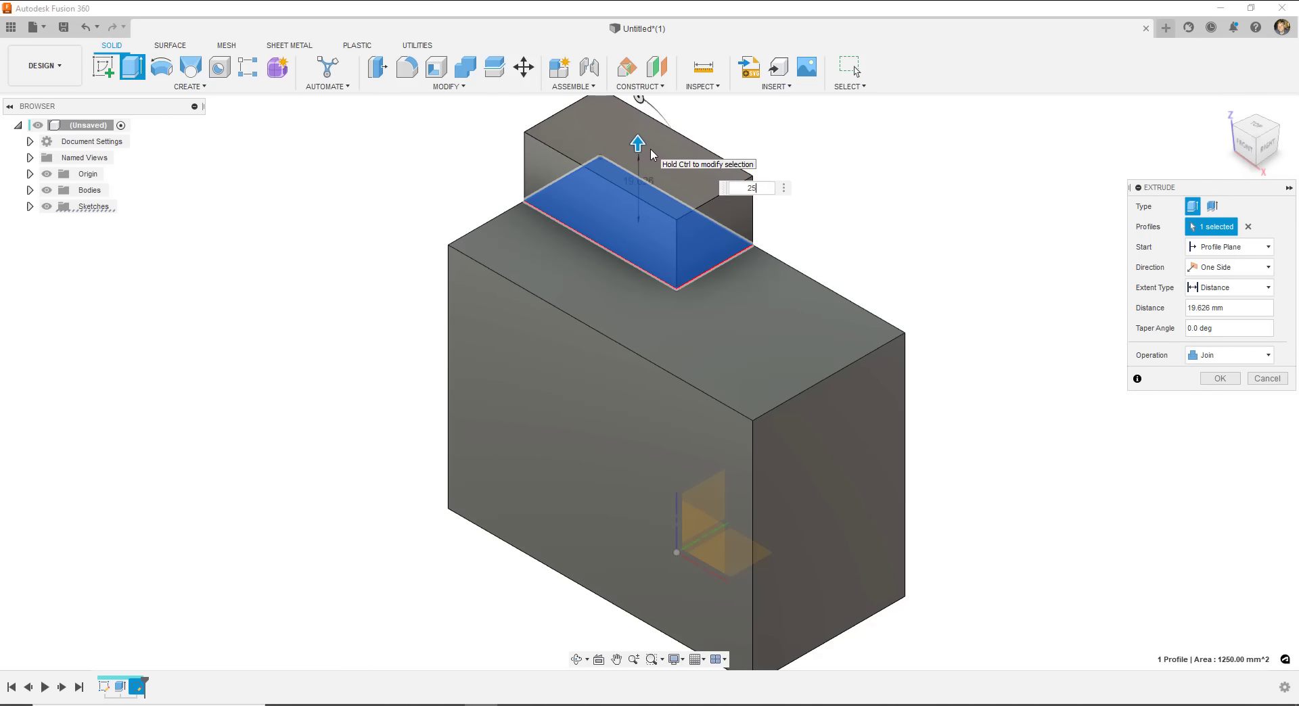
type("25")
key("Return")
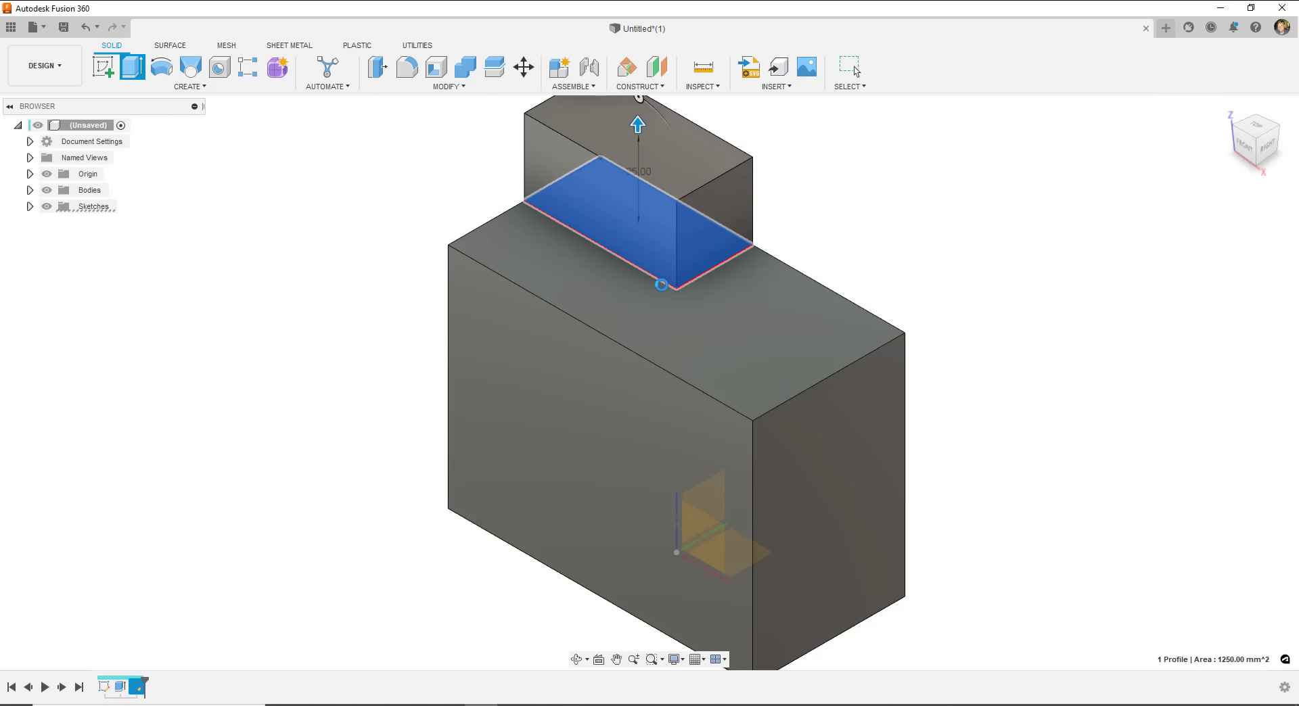
scroll(785, 270, "down", 1)
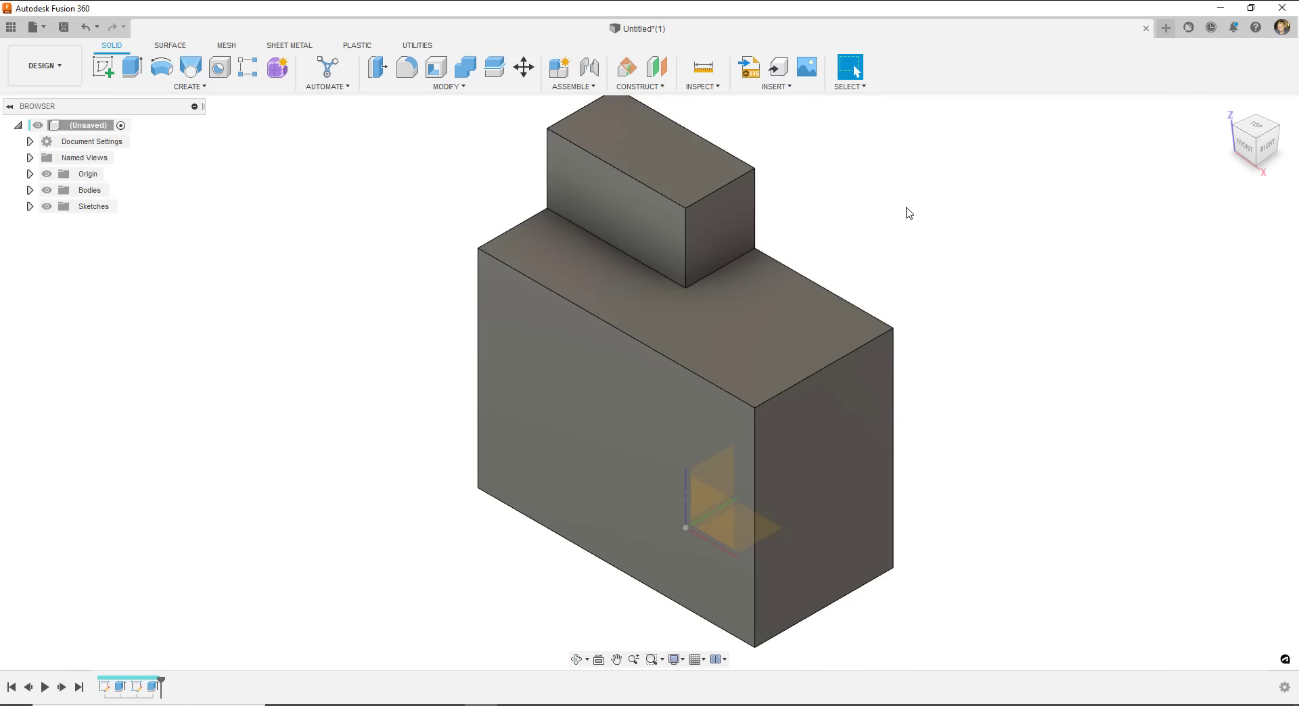
middle_click_drag(908, 213, 737, 241)
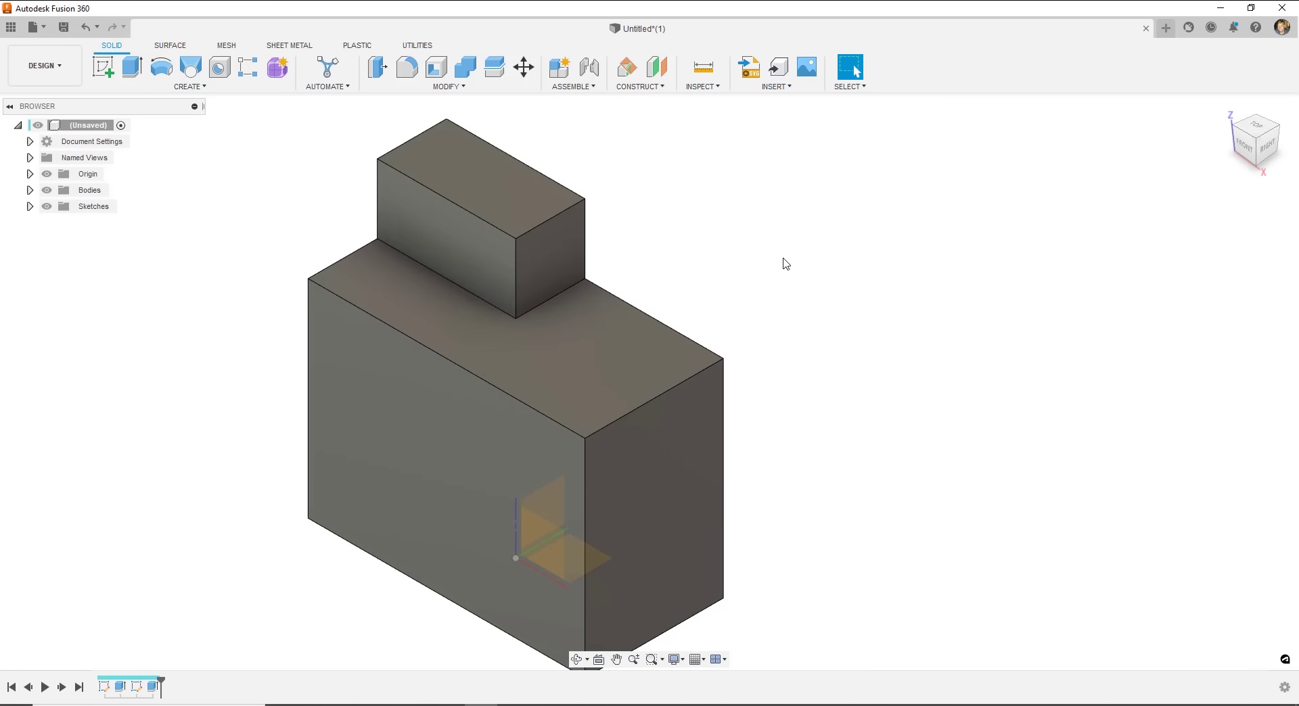
scroll(786, 261, "down", 2)
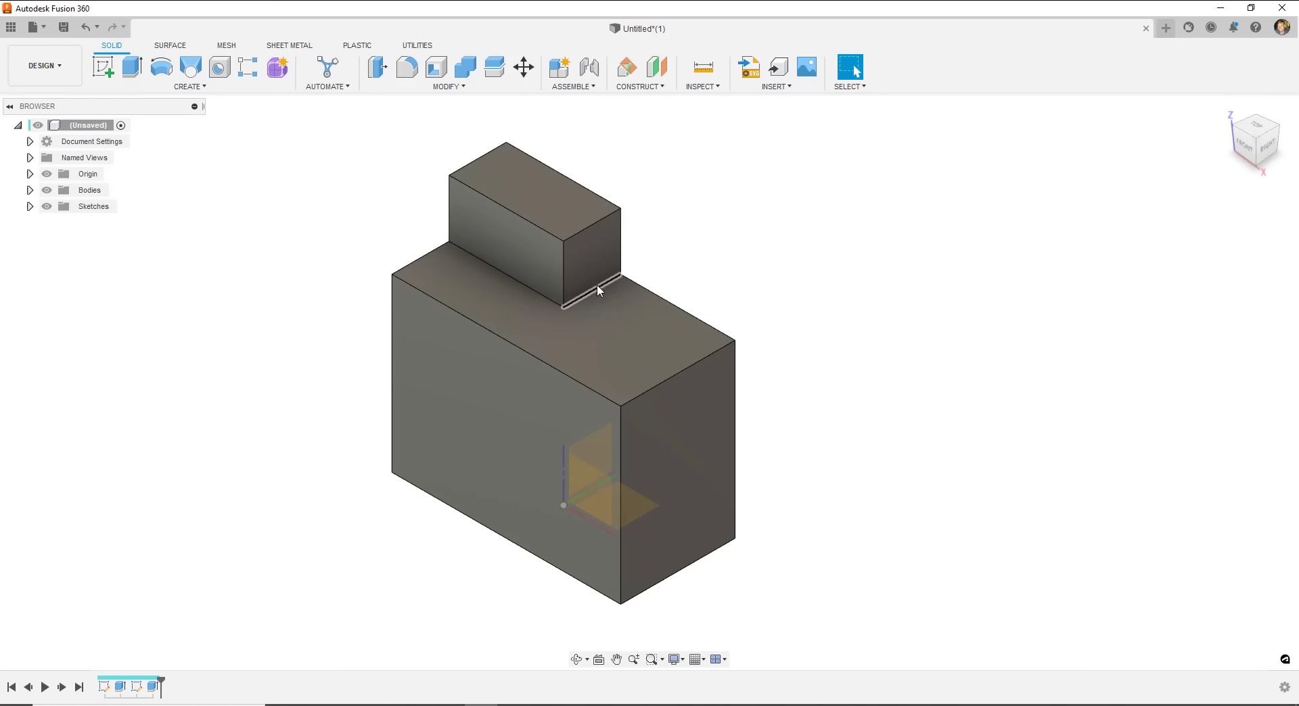
- Start a new sketch on the large box's right face with Center Diameter Circle
left_click(105, 70)
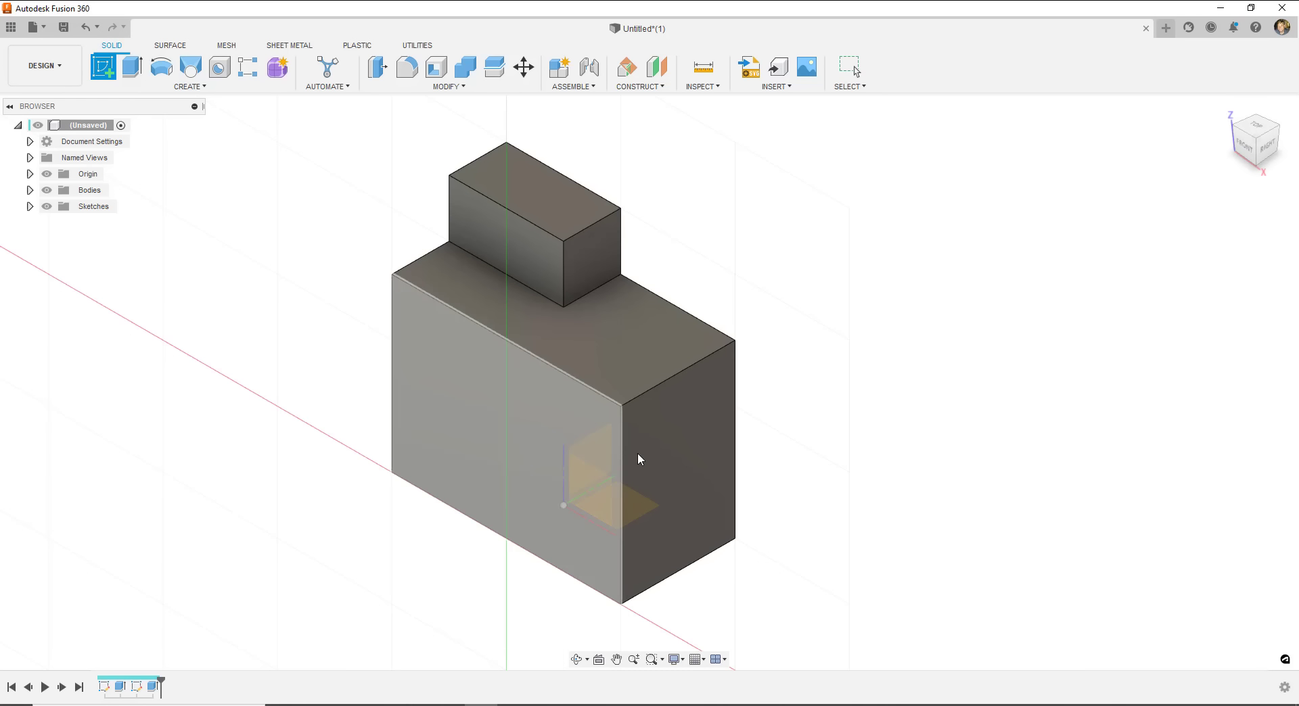
left_click(678, 435)
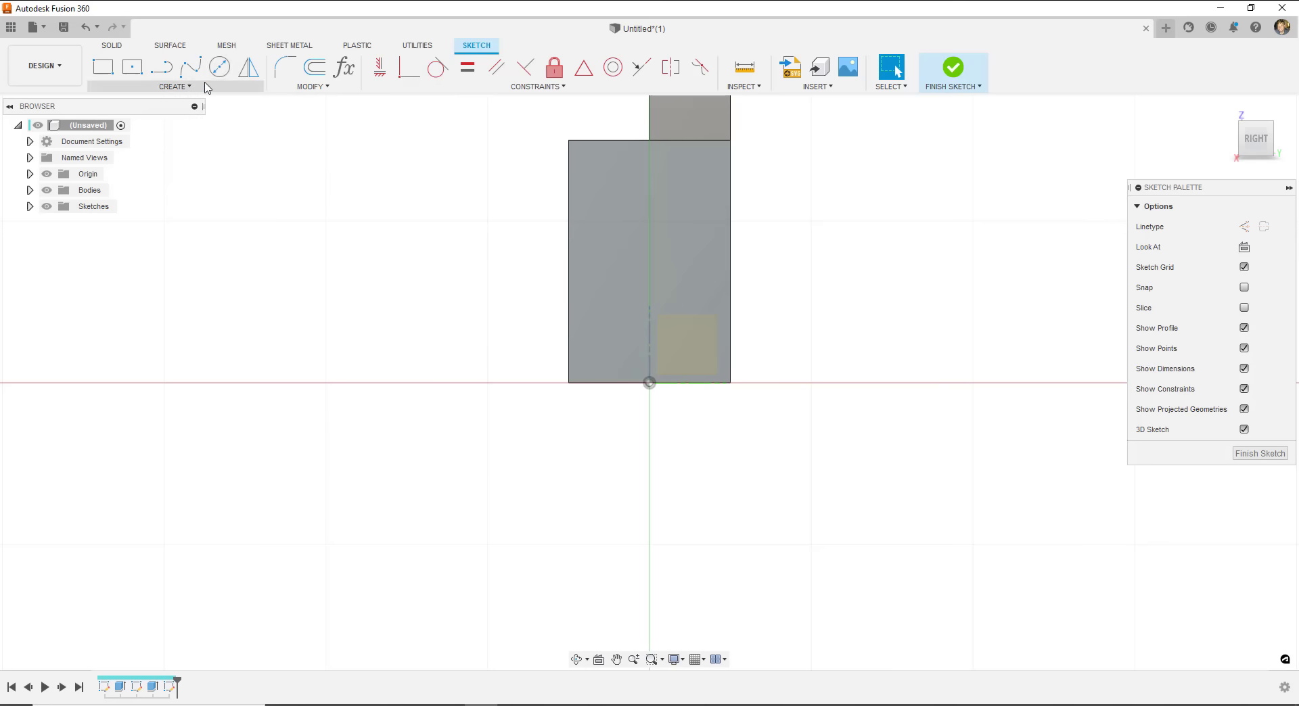
left_click(221, 68)
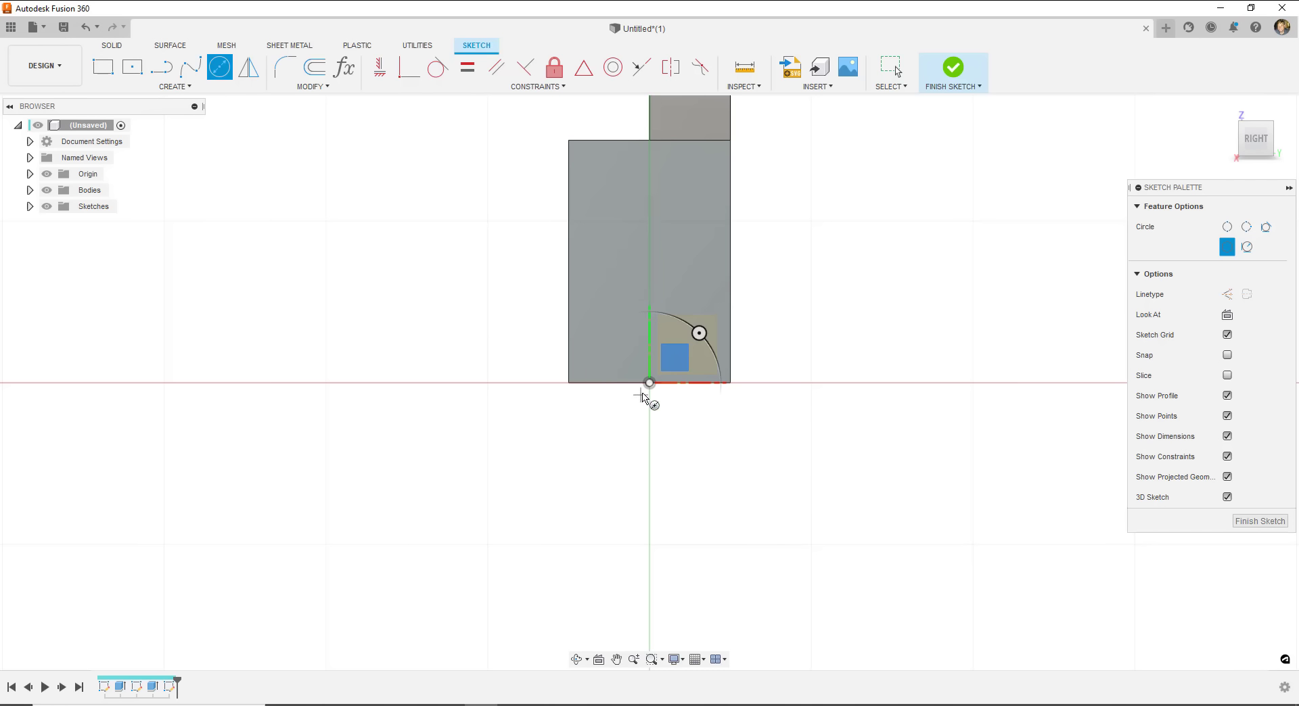
- Draw a 20 mm diameter circle centred on the vertical axis and finish the sketch
left_click(648, 262)
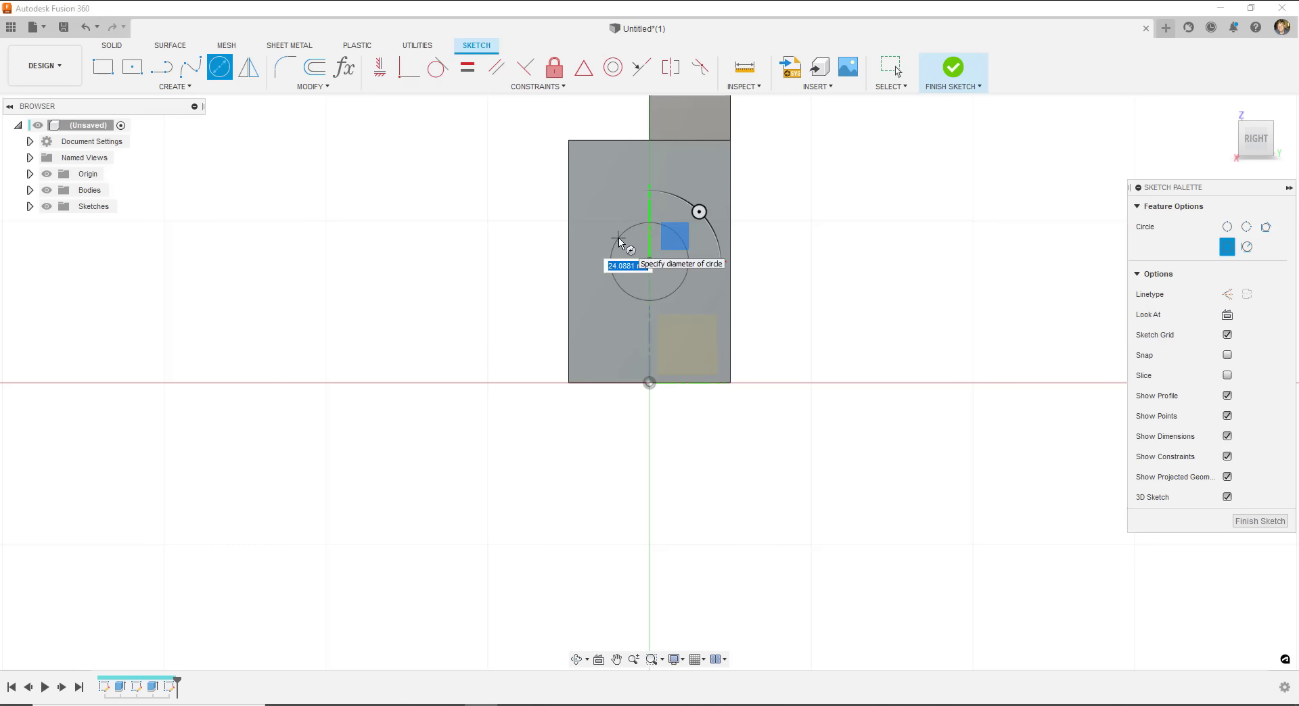
type("20")
key("Return")
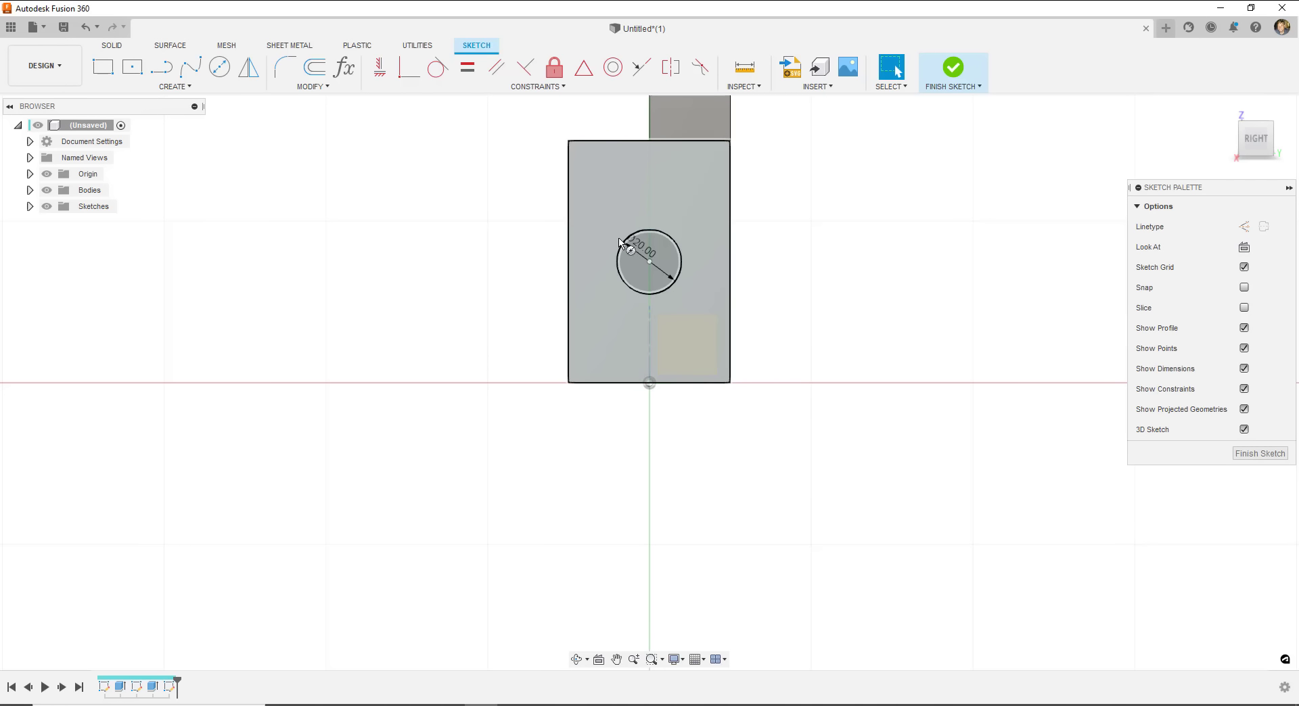
left_click(950, 75)
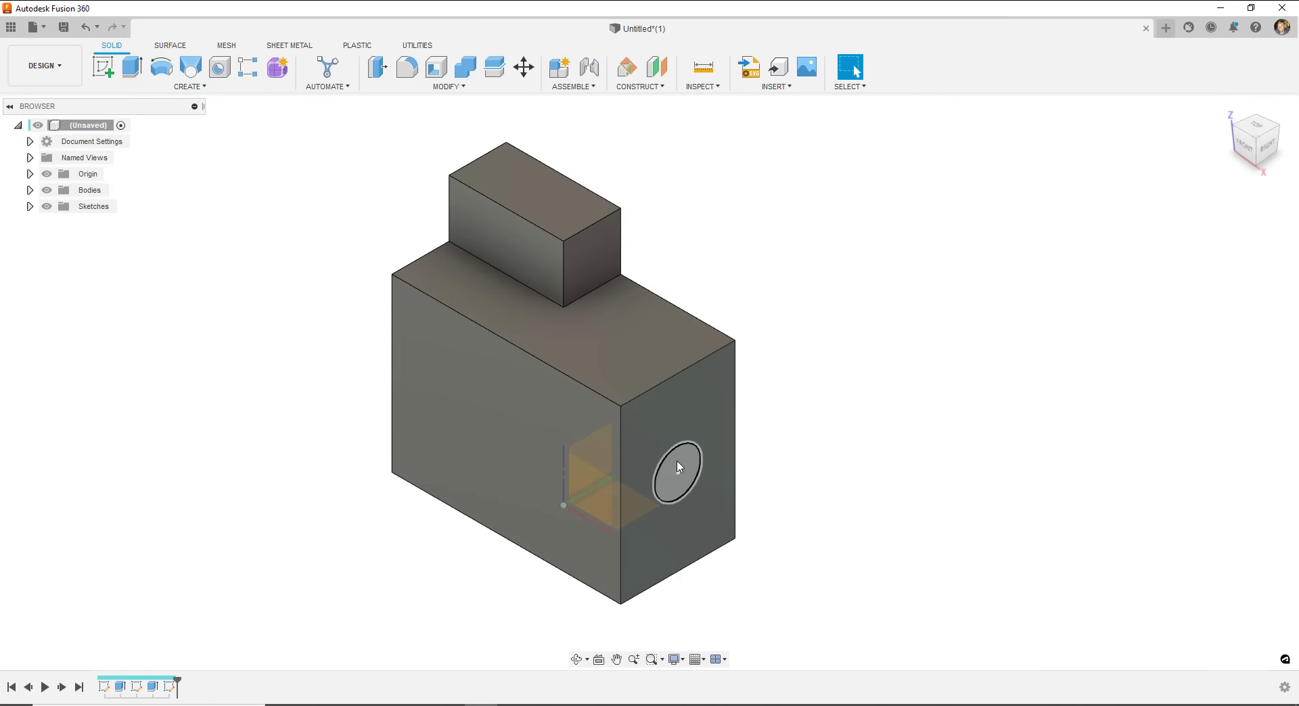
- Extrude-cut the 20 mm circle -50 mm into the box to form a hole
left_click(129, 69)
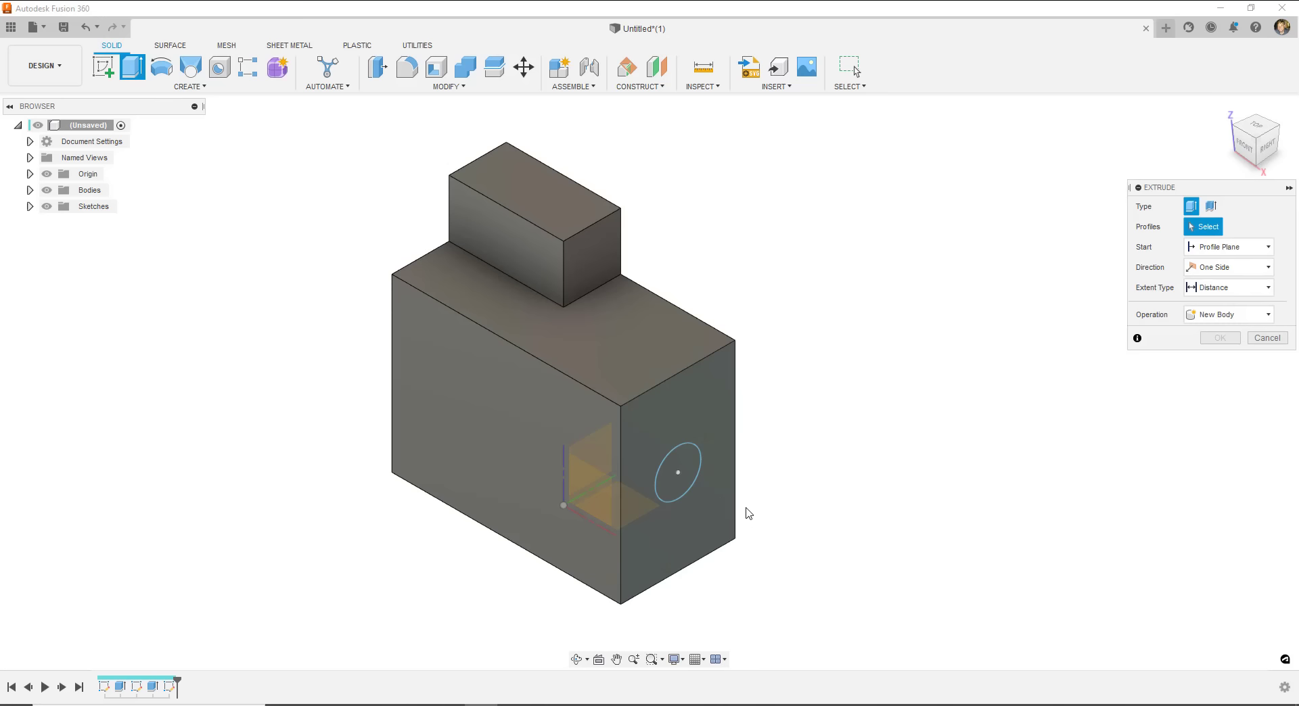
left_click(696, 468)
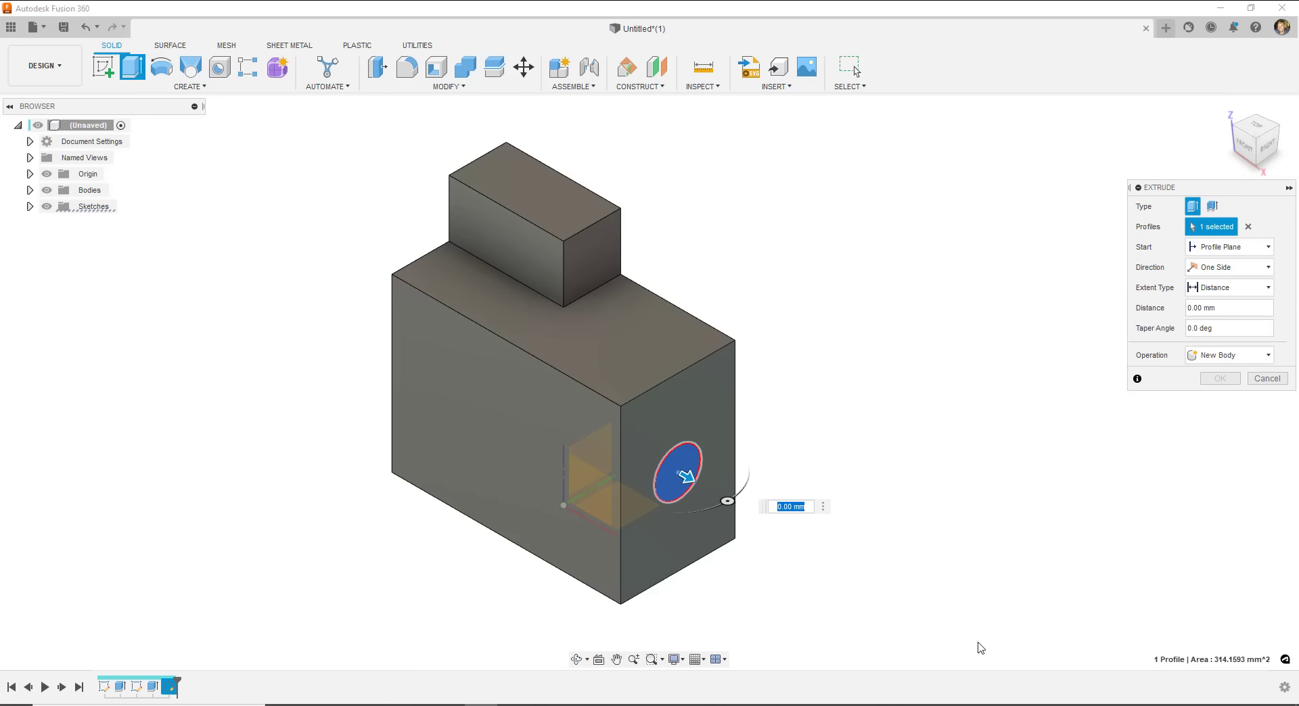
left_click_drag(686, 476, 839, 545)
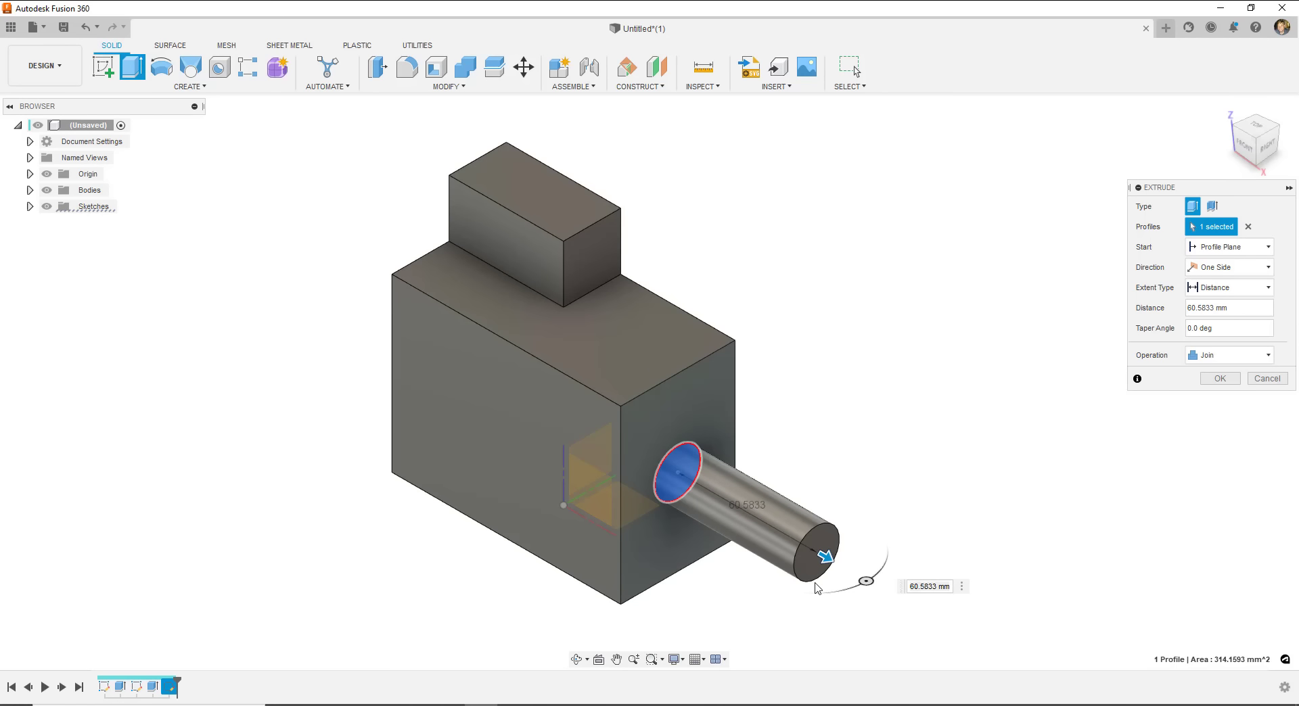
left_click_drag(823, 556, 575, 451)
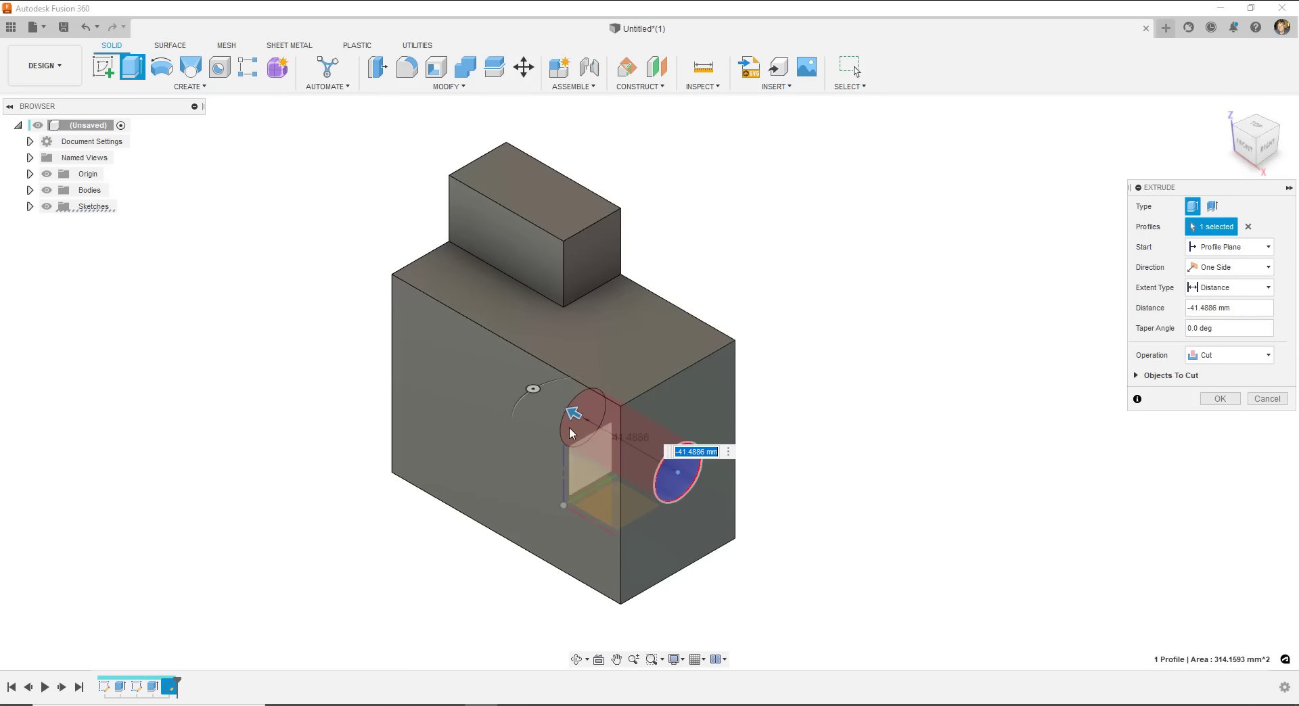
left_click_drag(574, 411, 814, 497)
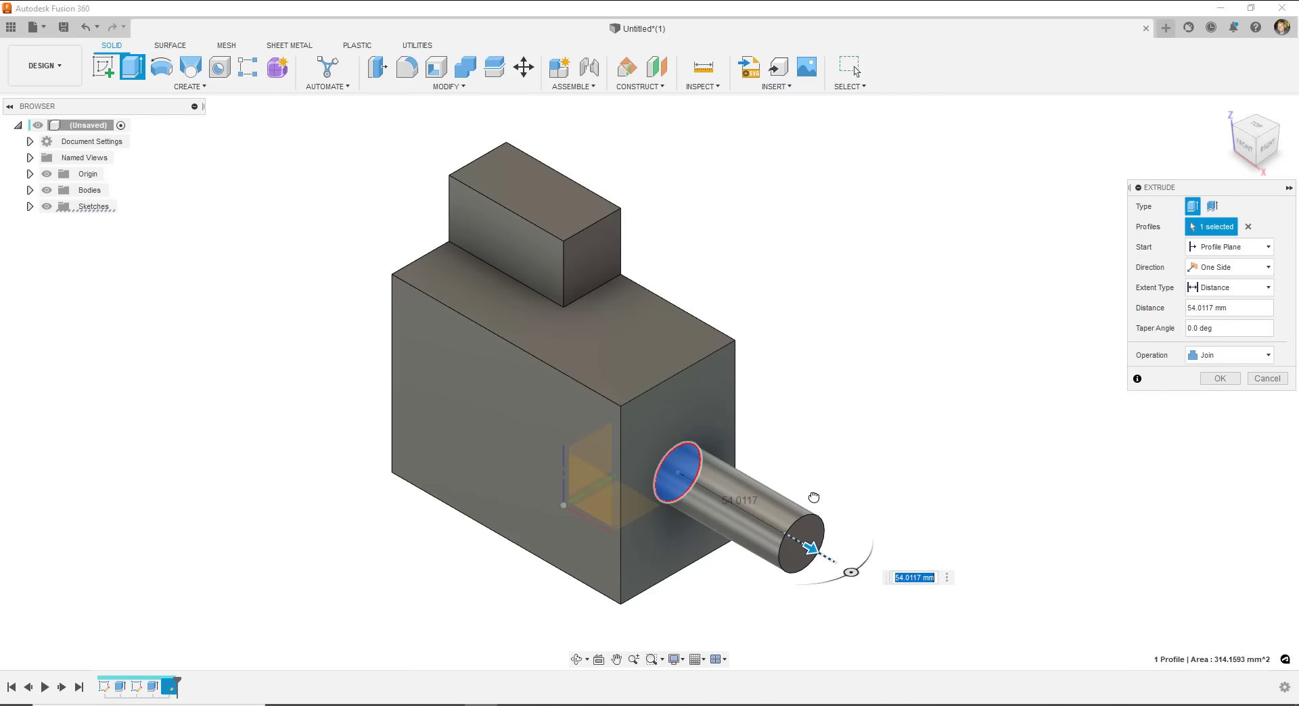
type("50")
key("Return")
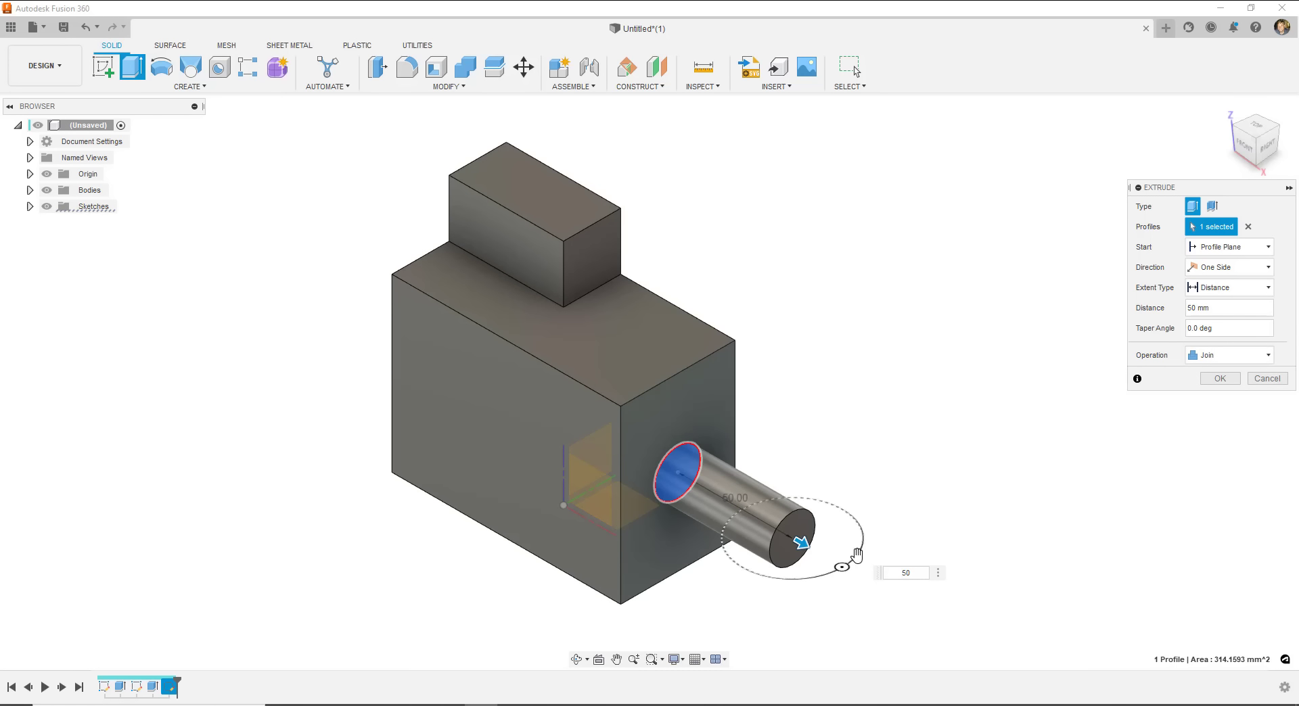
type("-")
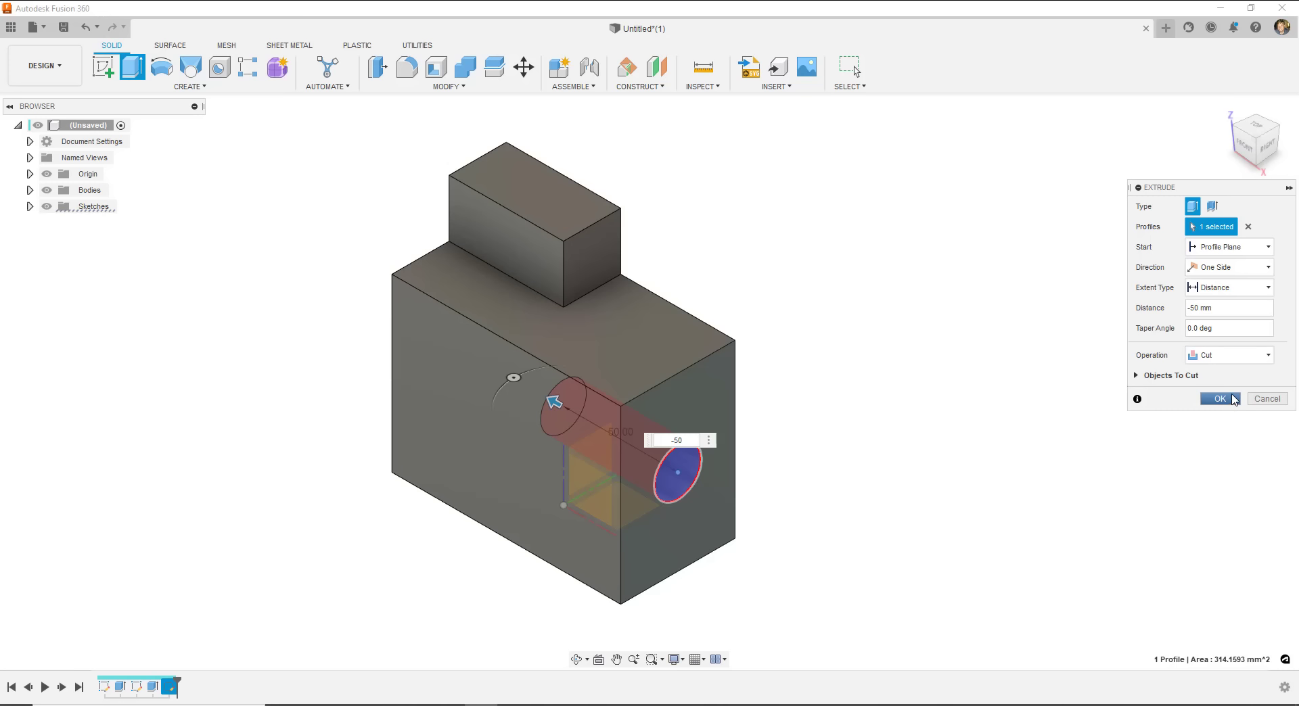
left_click(1231, 398)
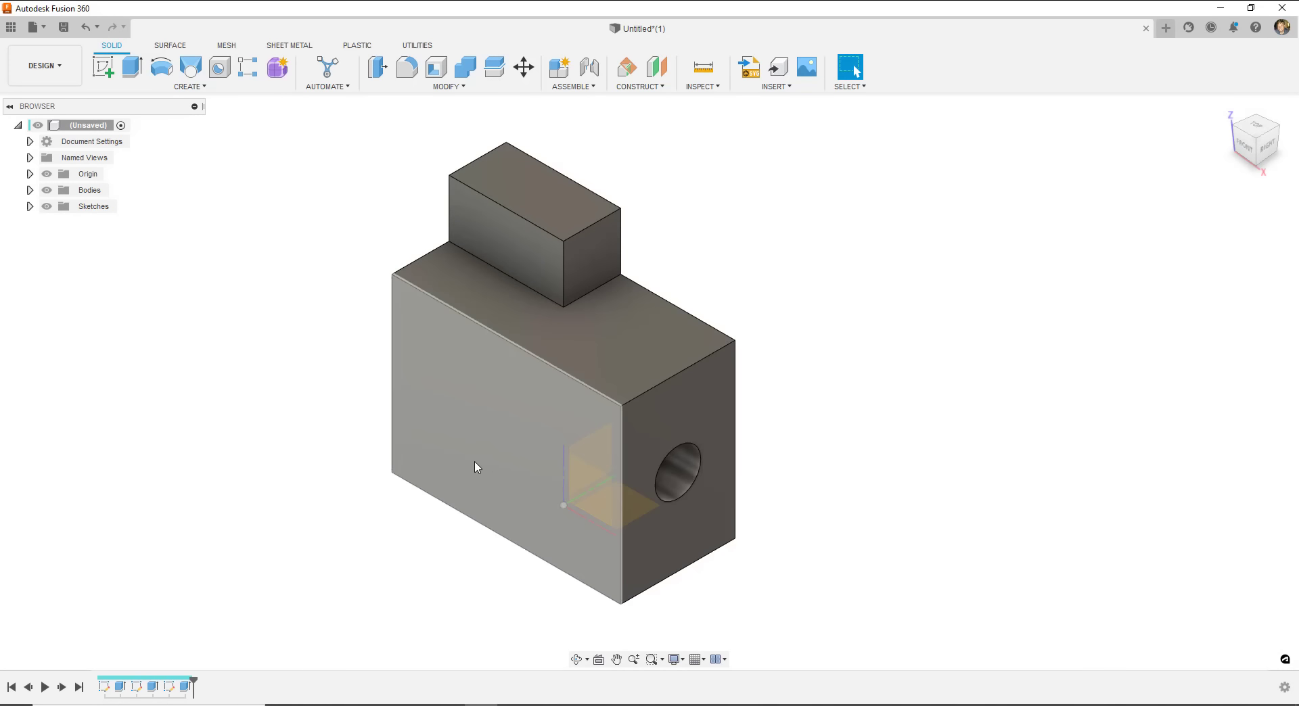
middle_click_drag(713, 498, 824, 425, "shift")
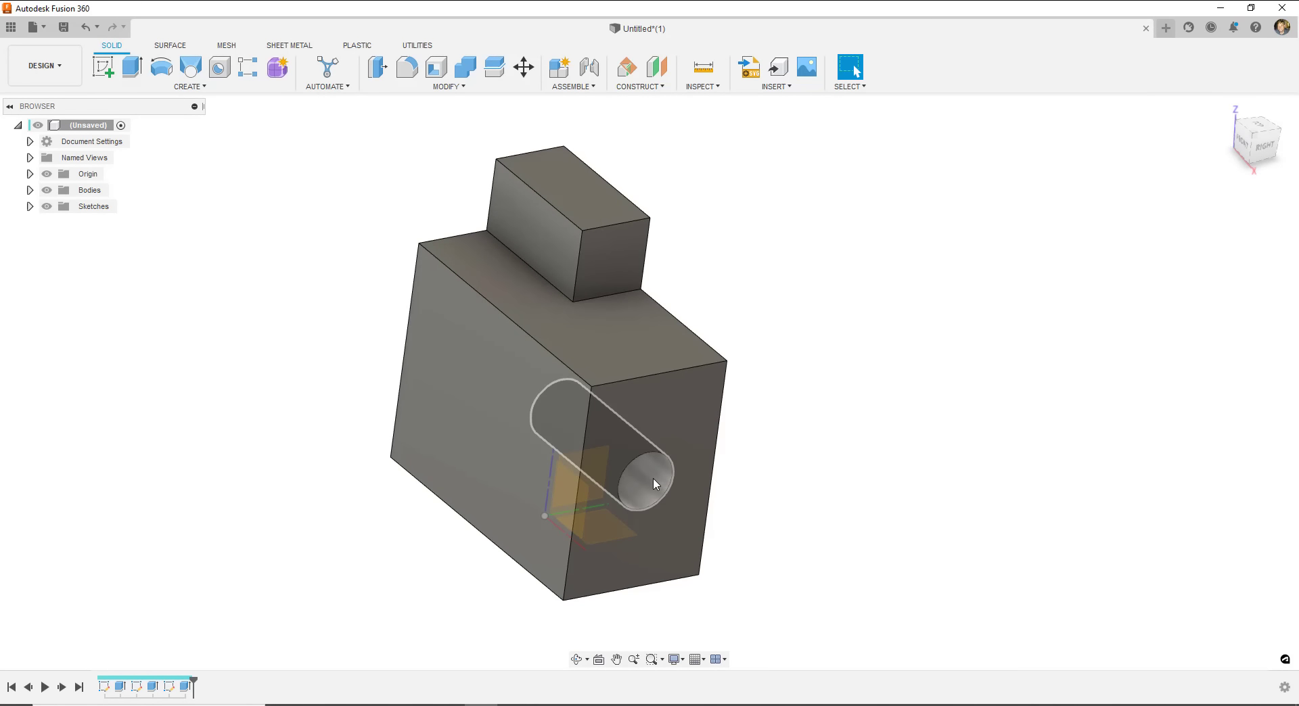
middle_click_drag(655, 486, 710, 426, "shift")
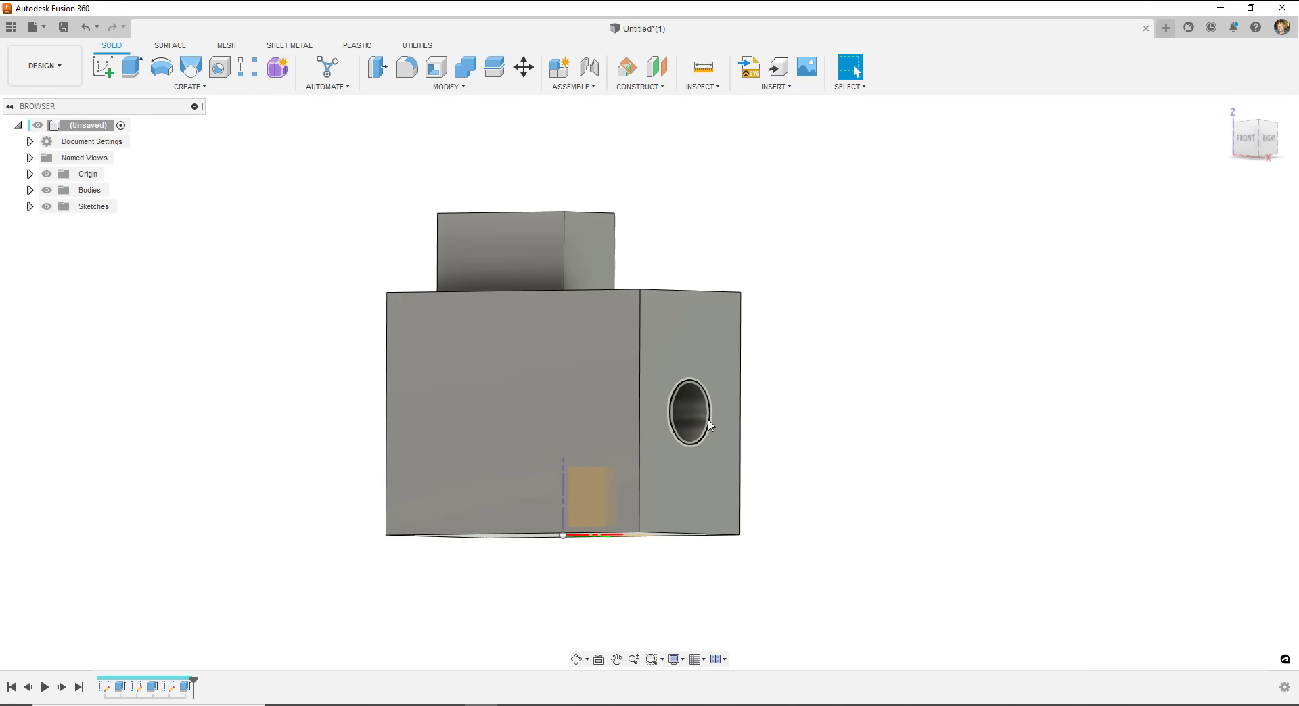
middle_click_drag(620, 425, 436, 498, "shift")
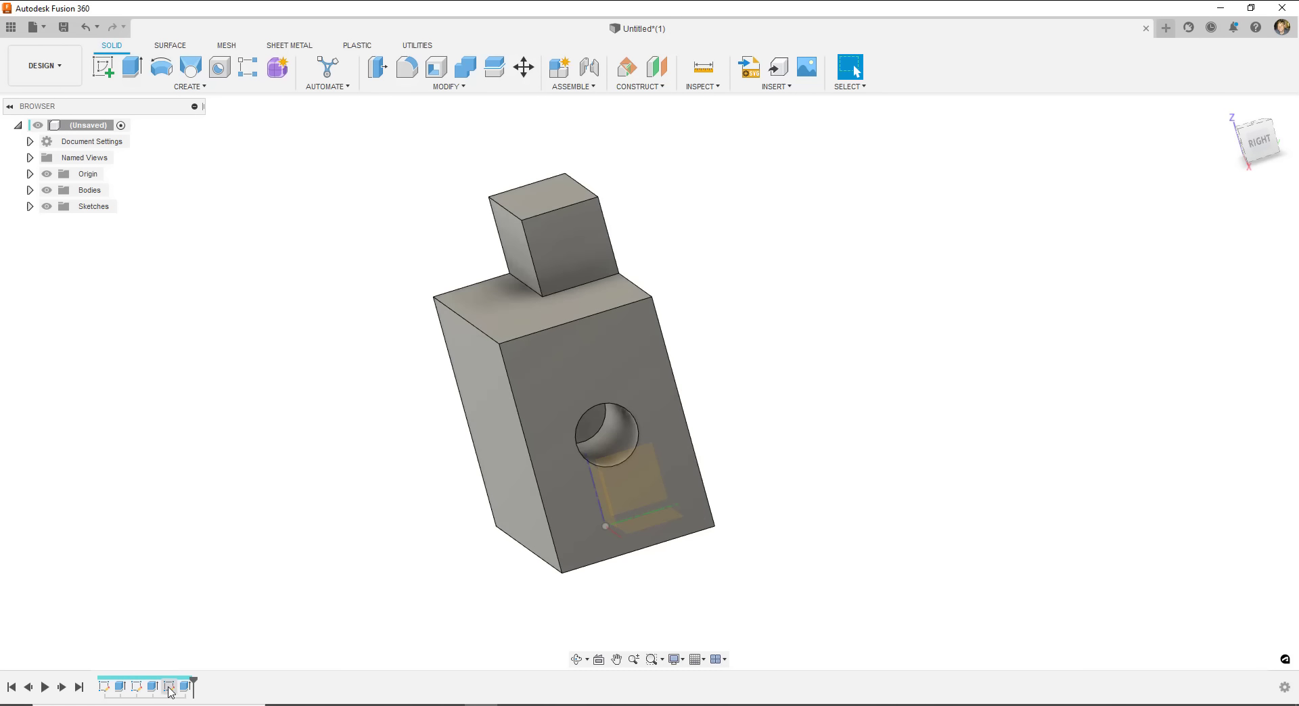
left_click(104, 687)
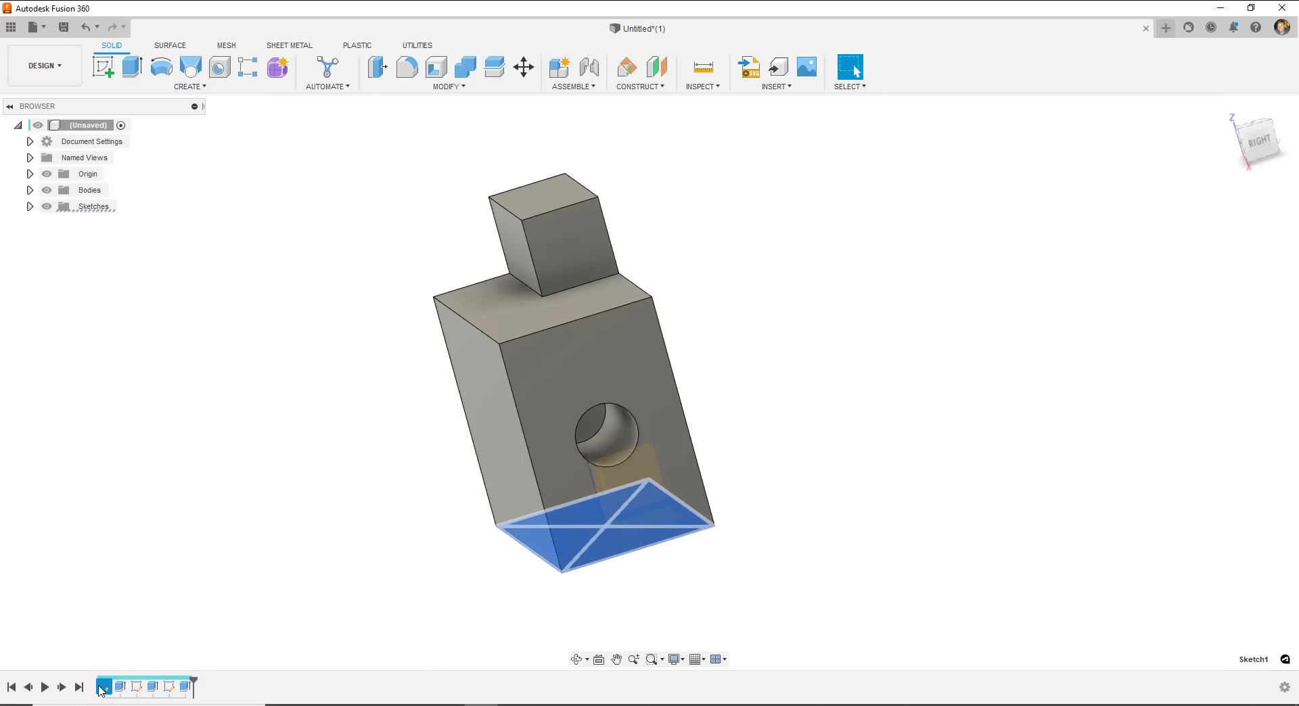
left_click(126, 687)
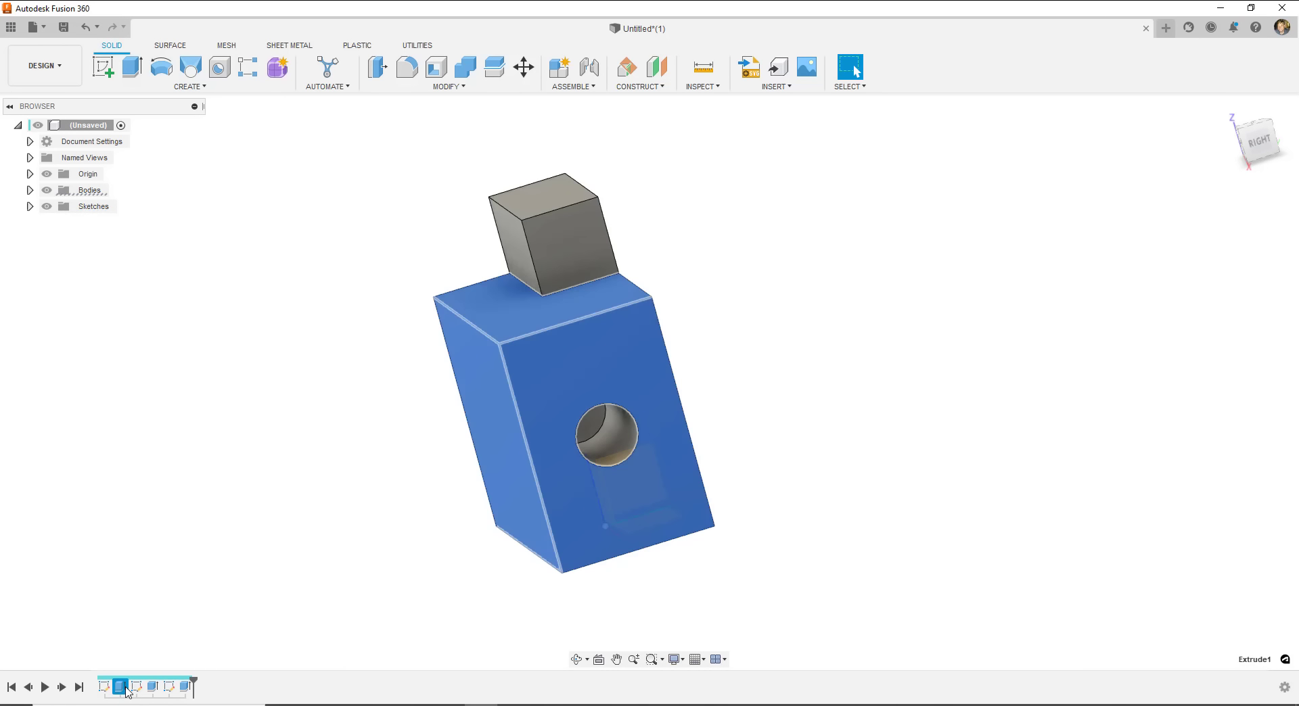
left_click(138, 687)
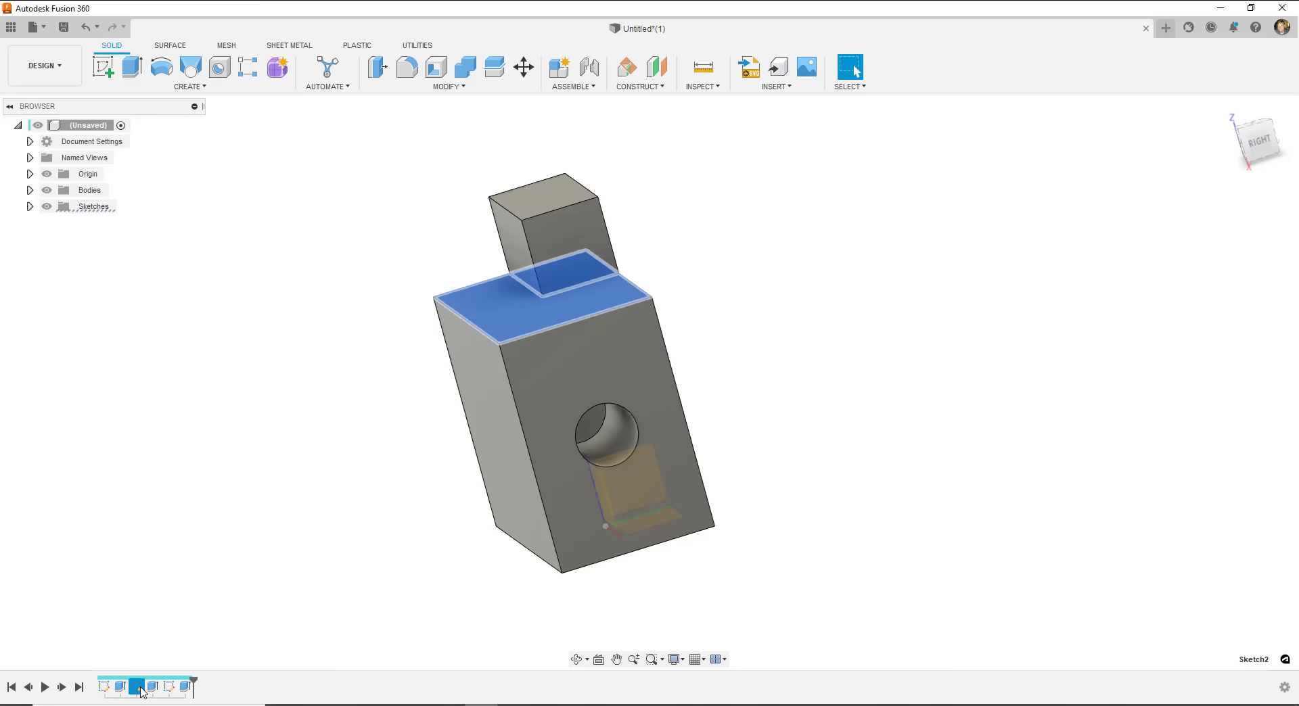
left_click(154, 688)
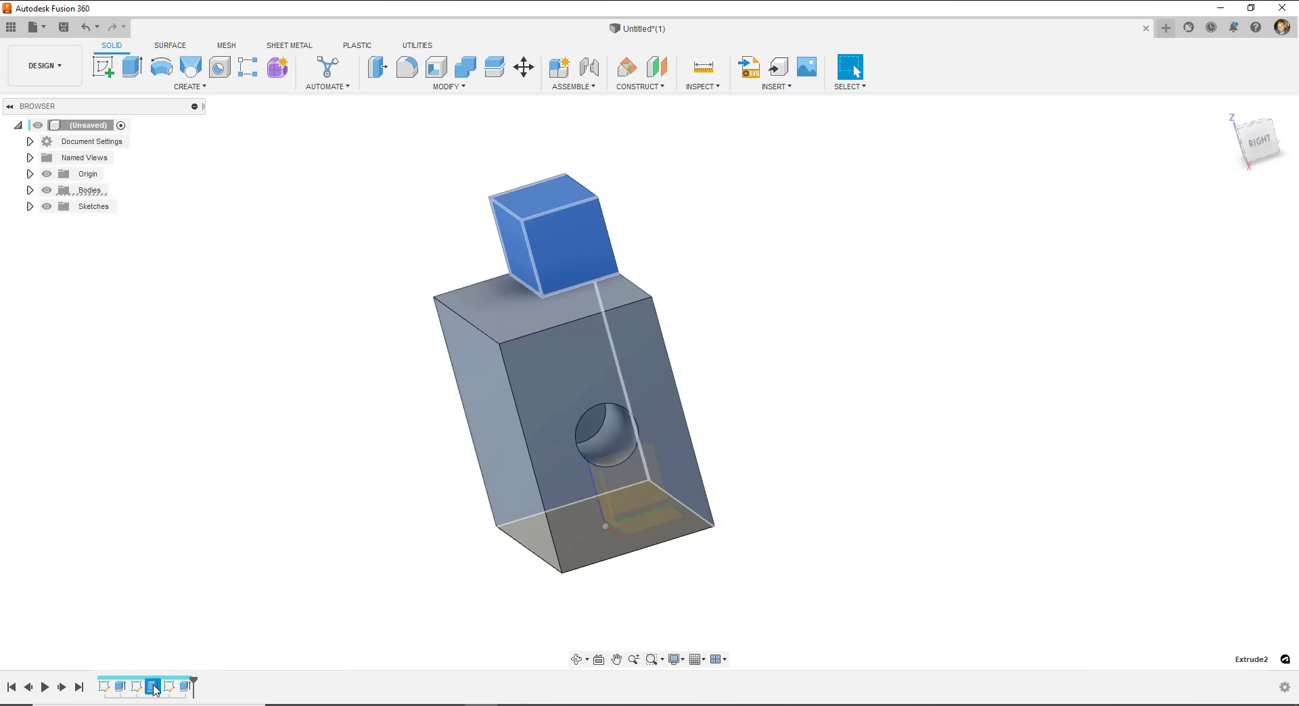
left_click(169, 687)
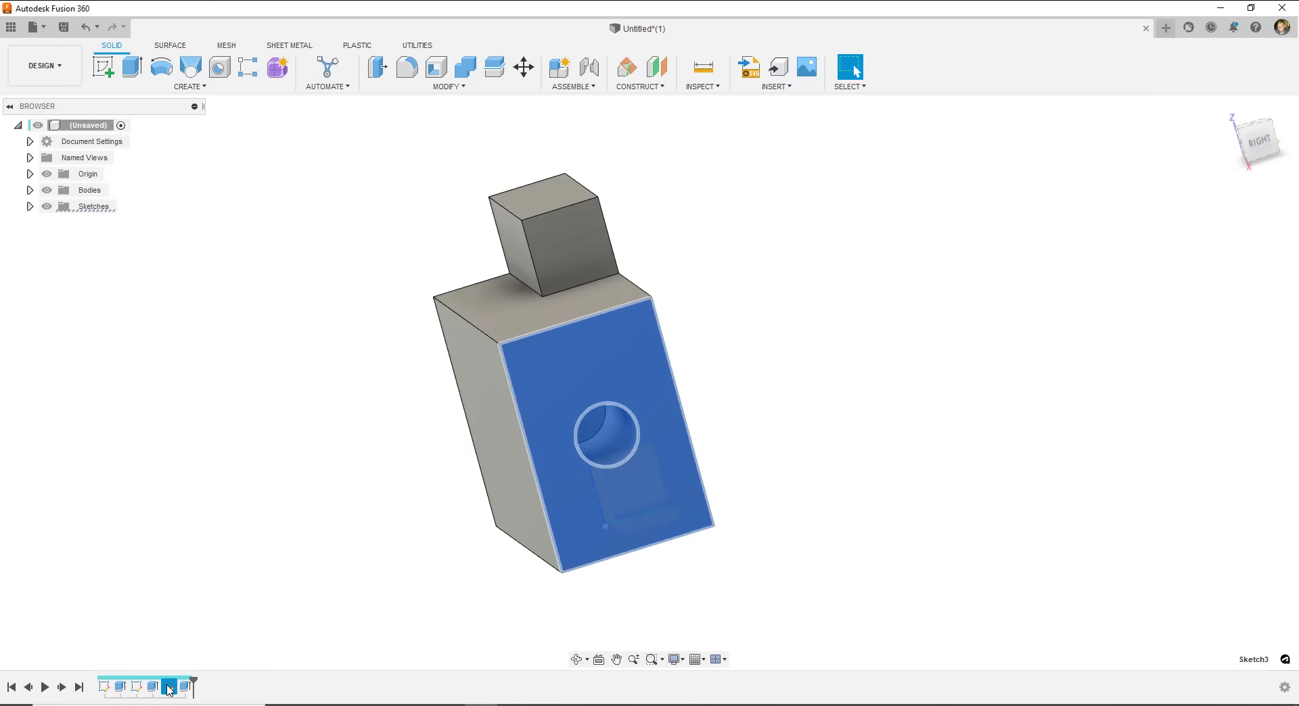
left_click(184, 687)
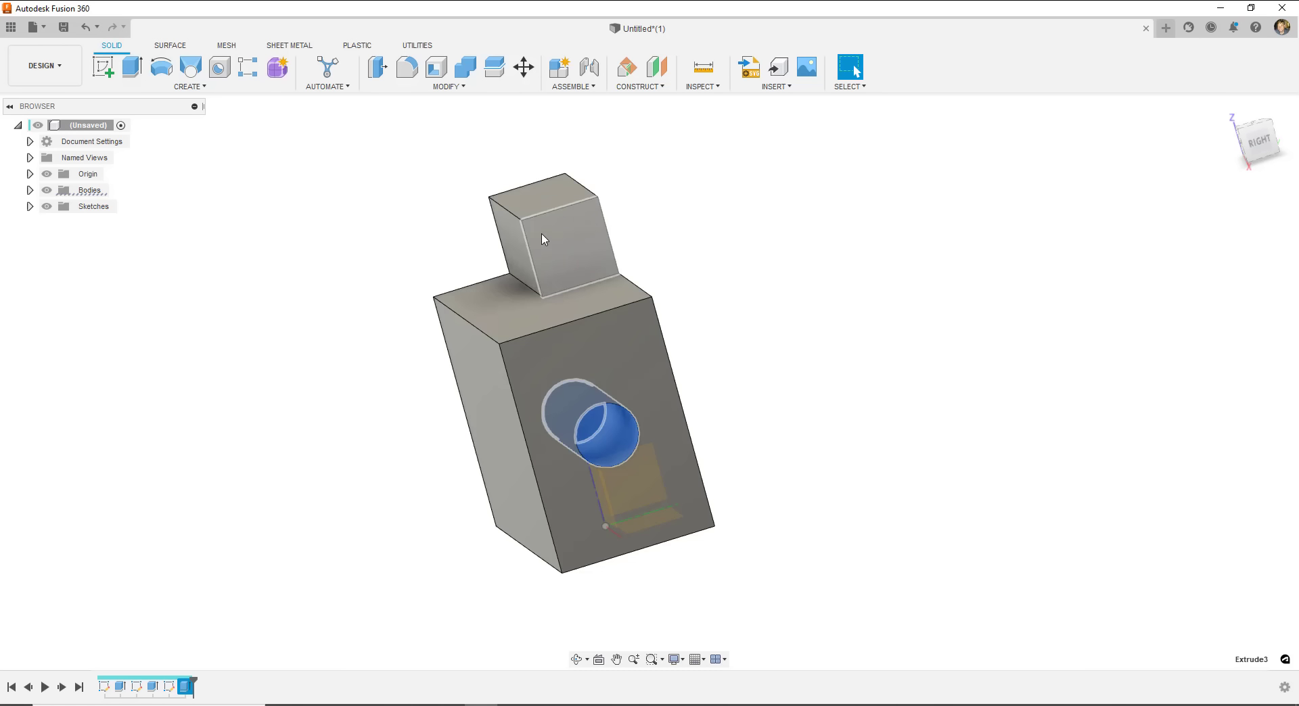
left_click(153, 688)
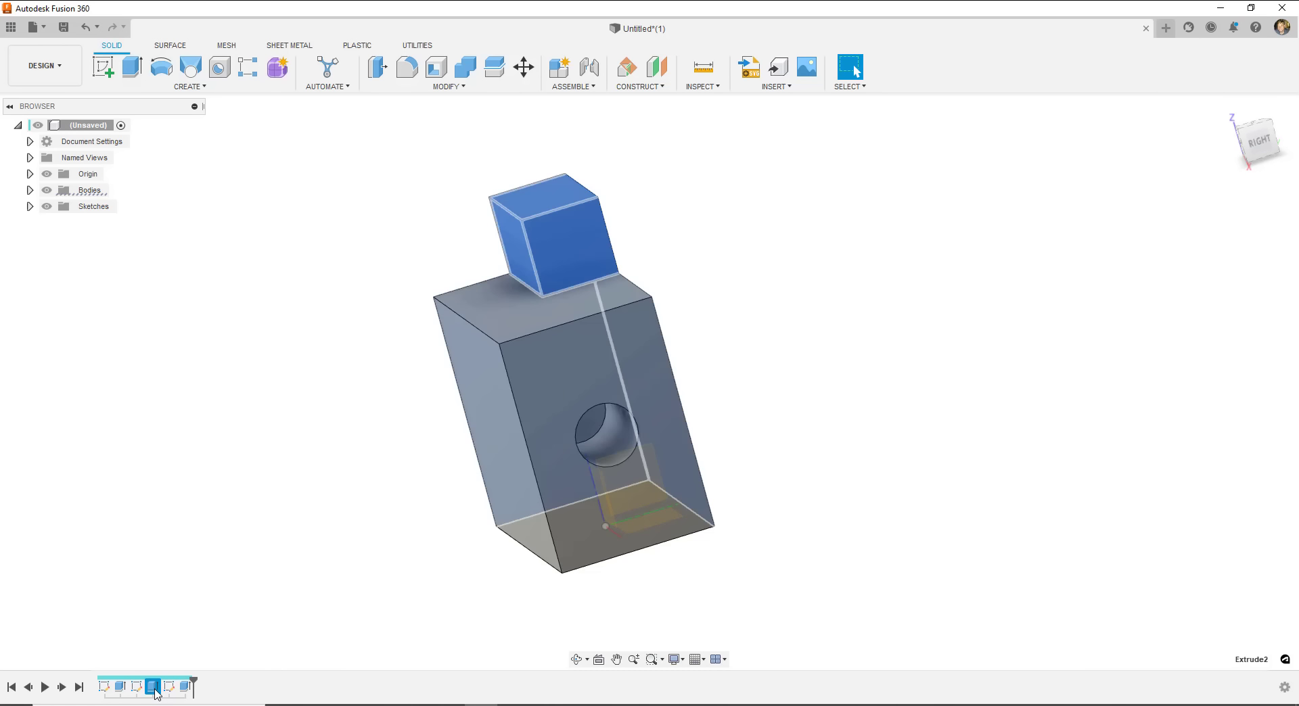
- Edit Extrude2 so the raised top block is 35 mm tall instead of 25 mm
right_click(155, 694)
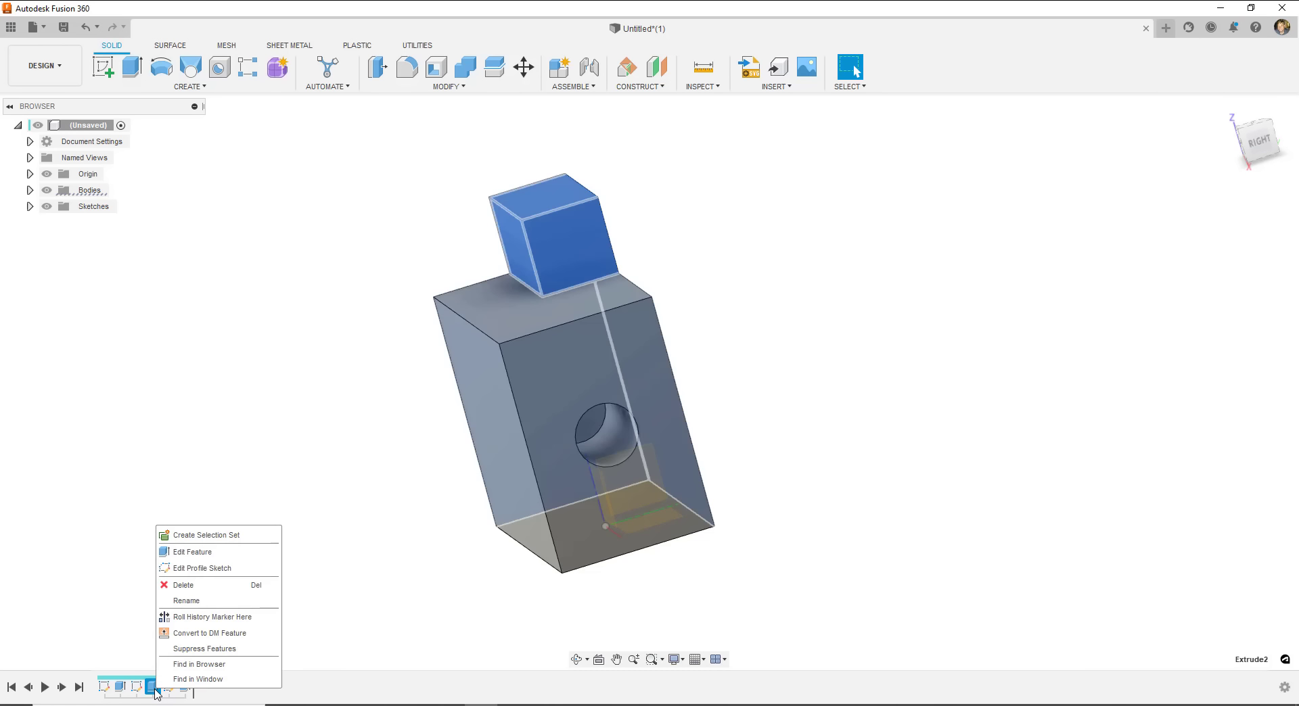
left_click(192, 552)
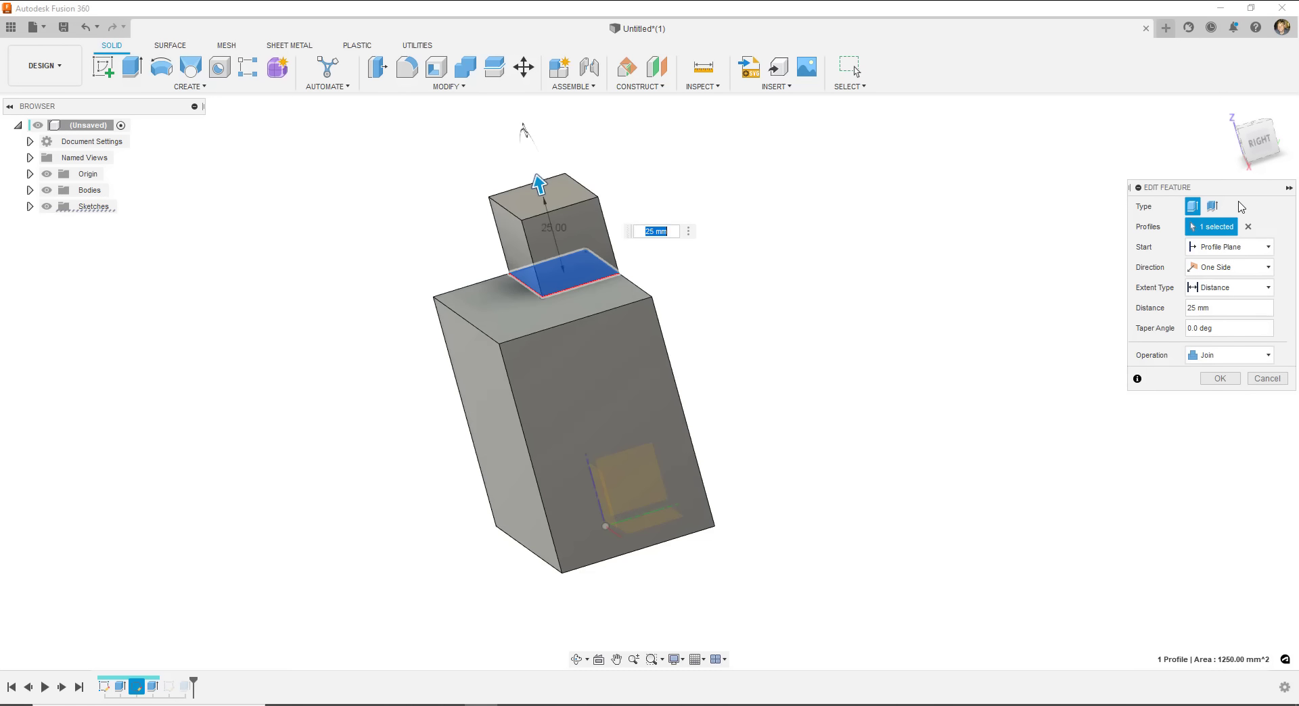
left_click_drag(1237, 190, 1181, 189)
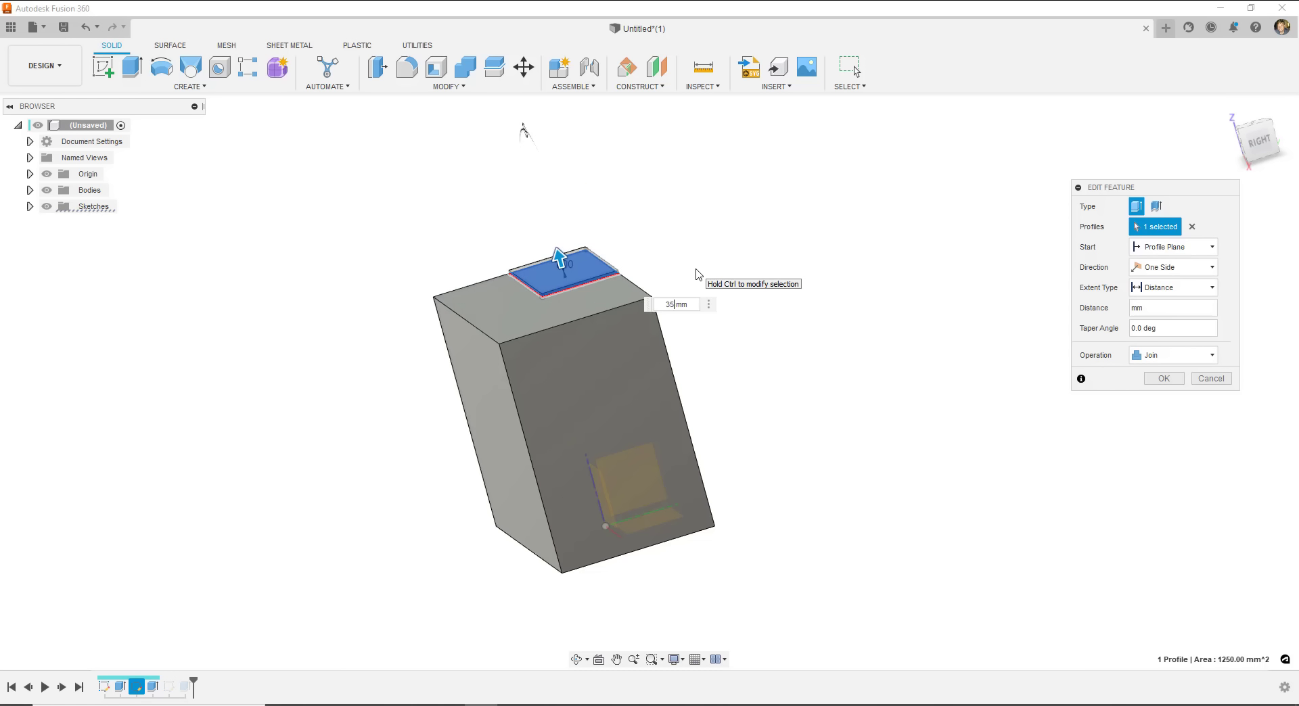
key("Return")
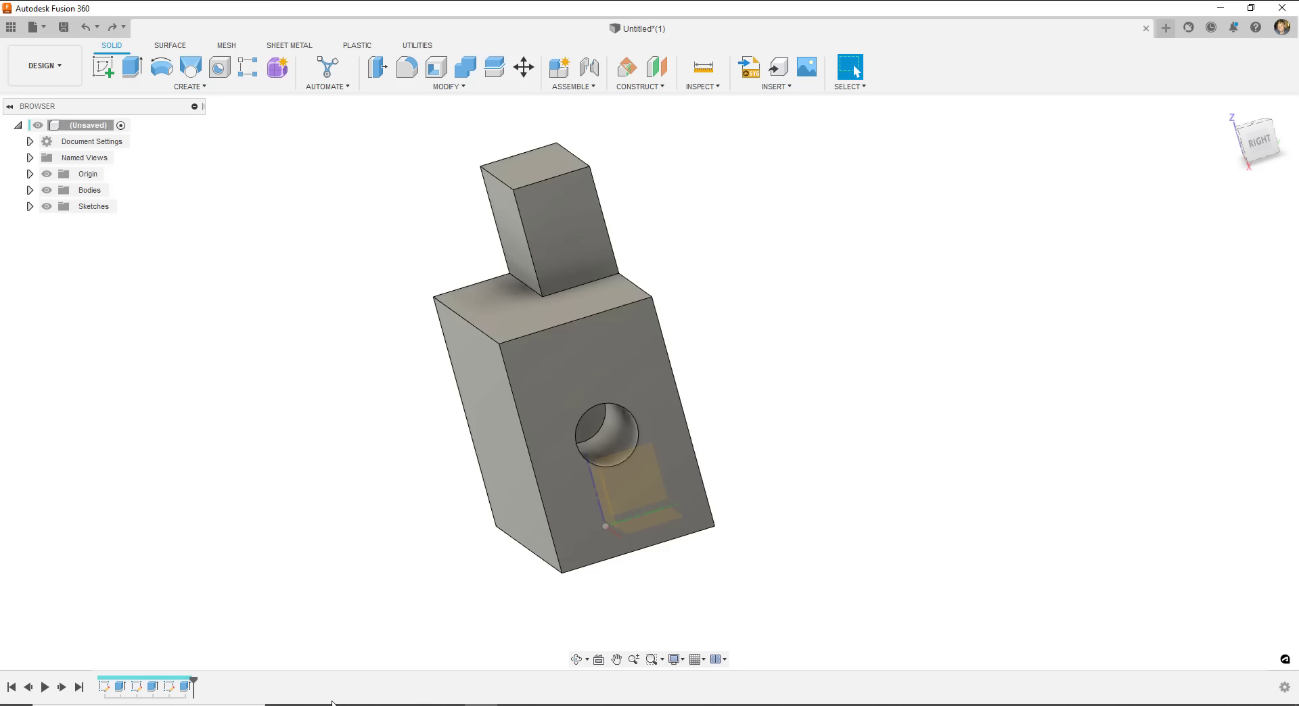
- Edit Sketch3 and change the side hole circle's diameter from 20 to 30 mm
double_click(169, 687)
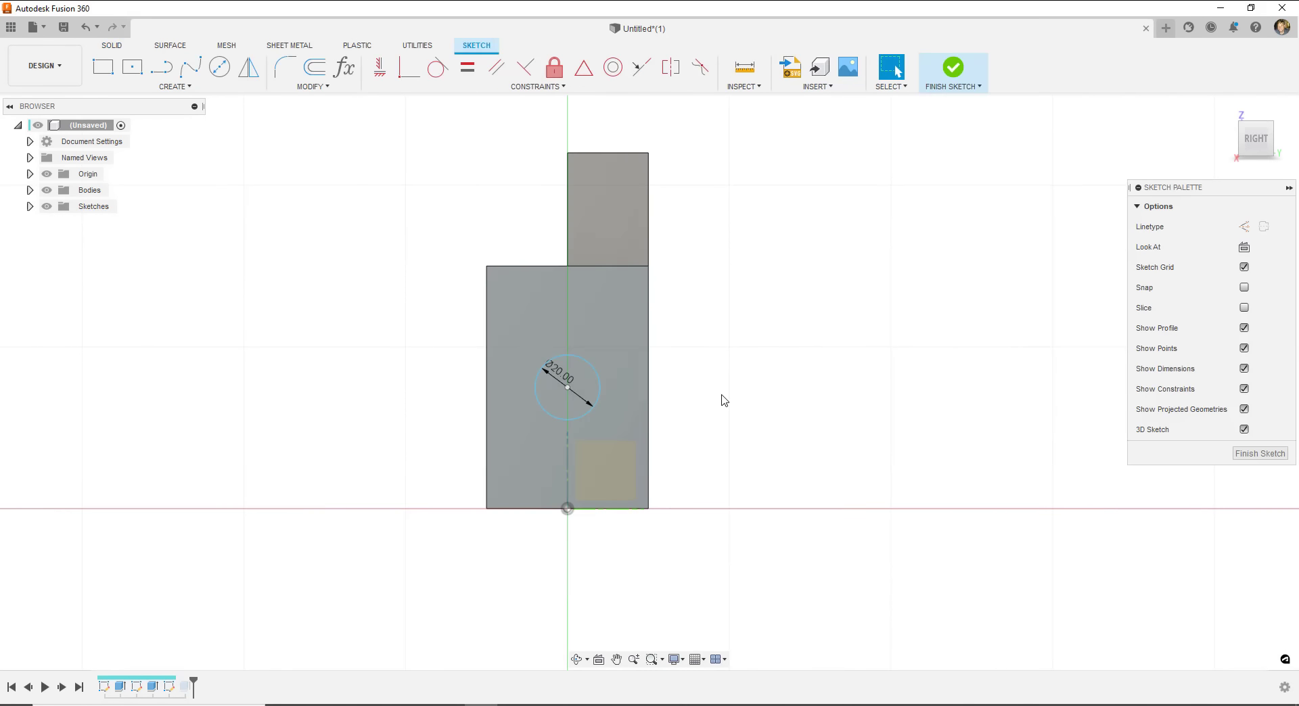
double_click(564, 374)
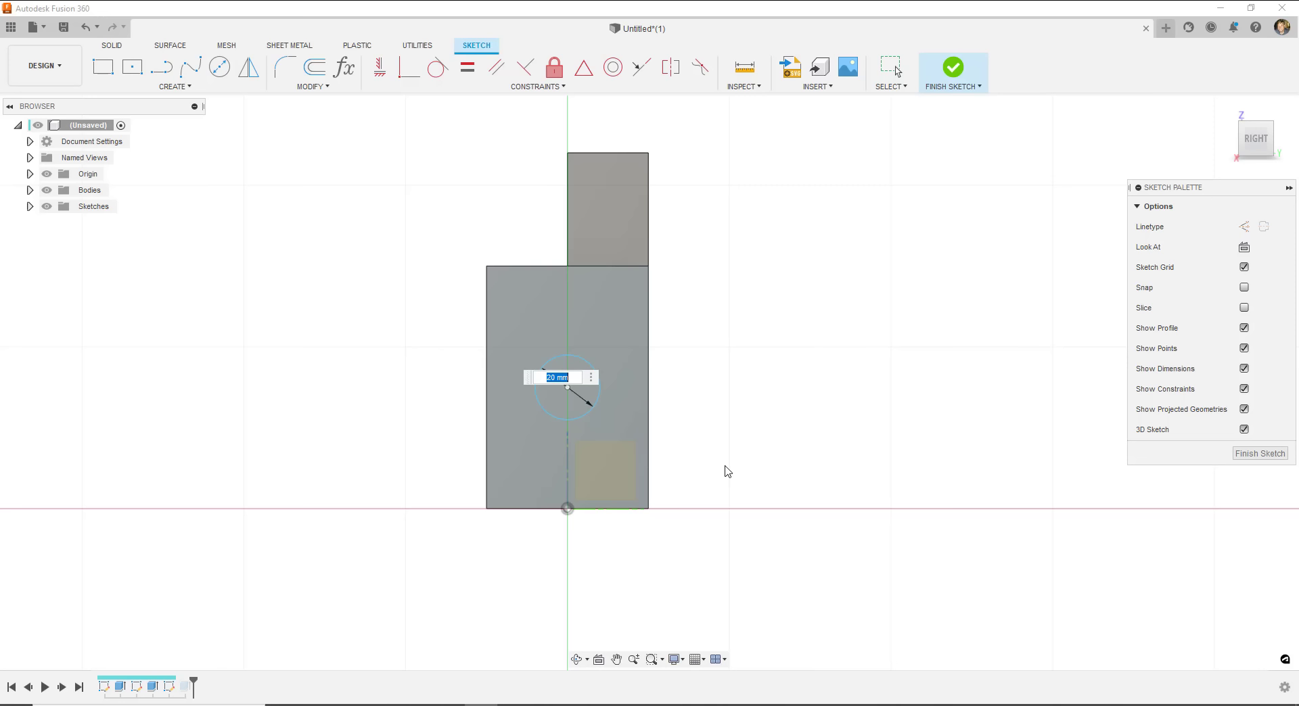
type("30")
key("Return")
left_click(962, 90)
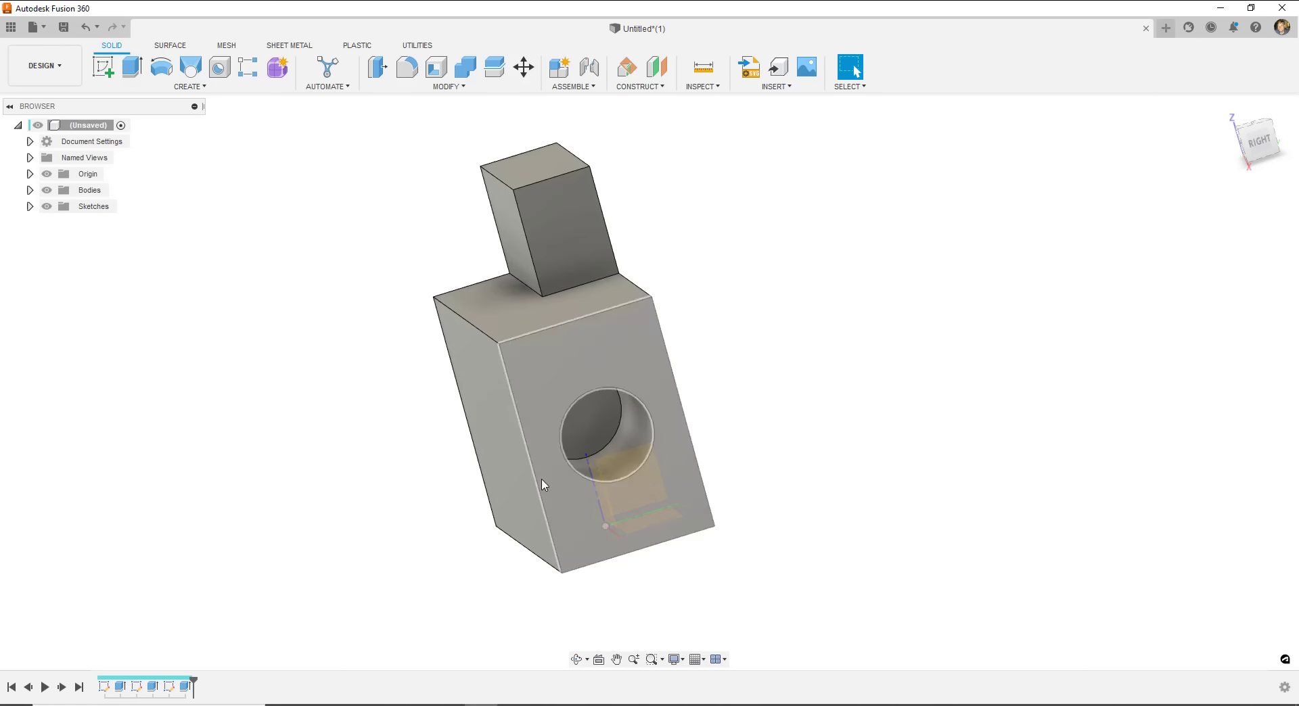
- Change the Extrude3 hole cut distance to -100 mm so it runs through the block
double_click(184, 687)
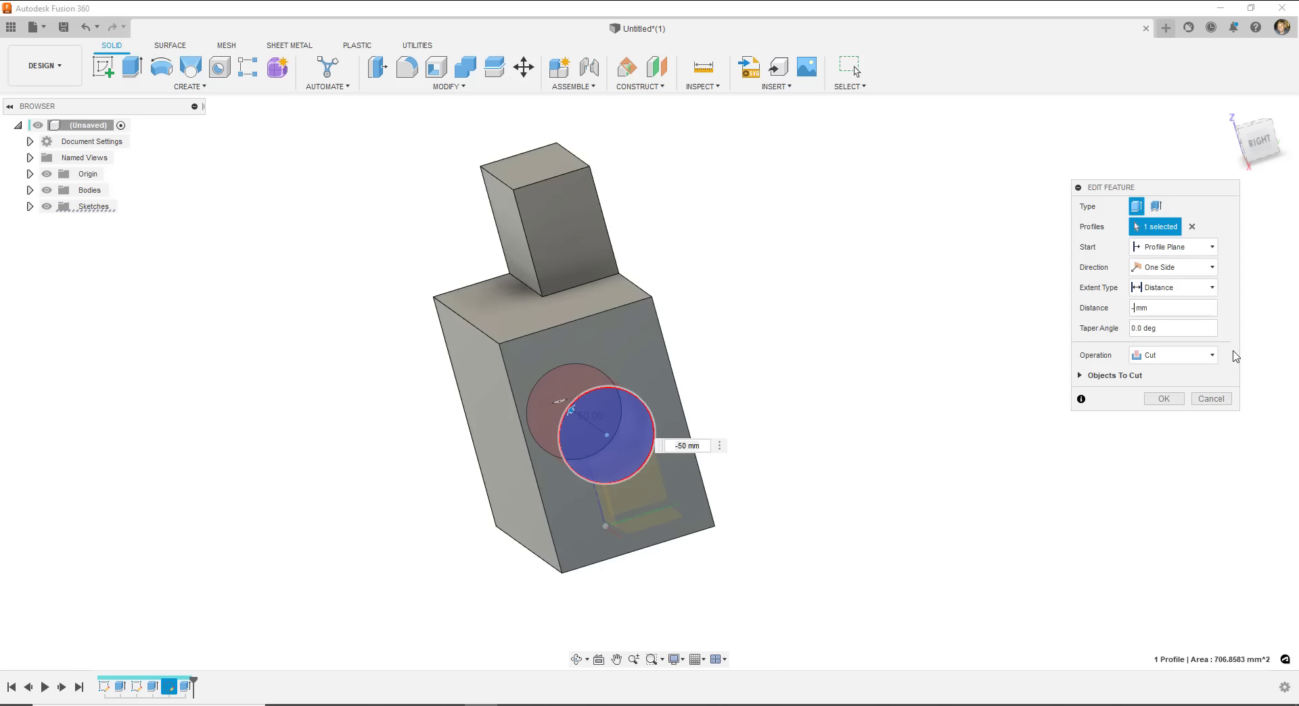
type("00")
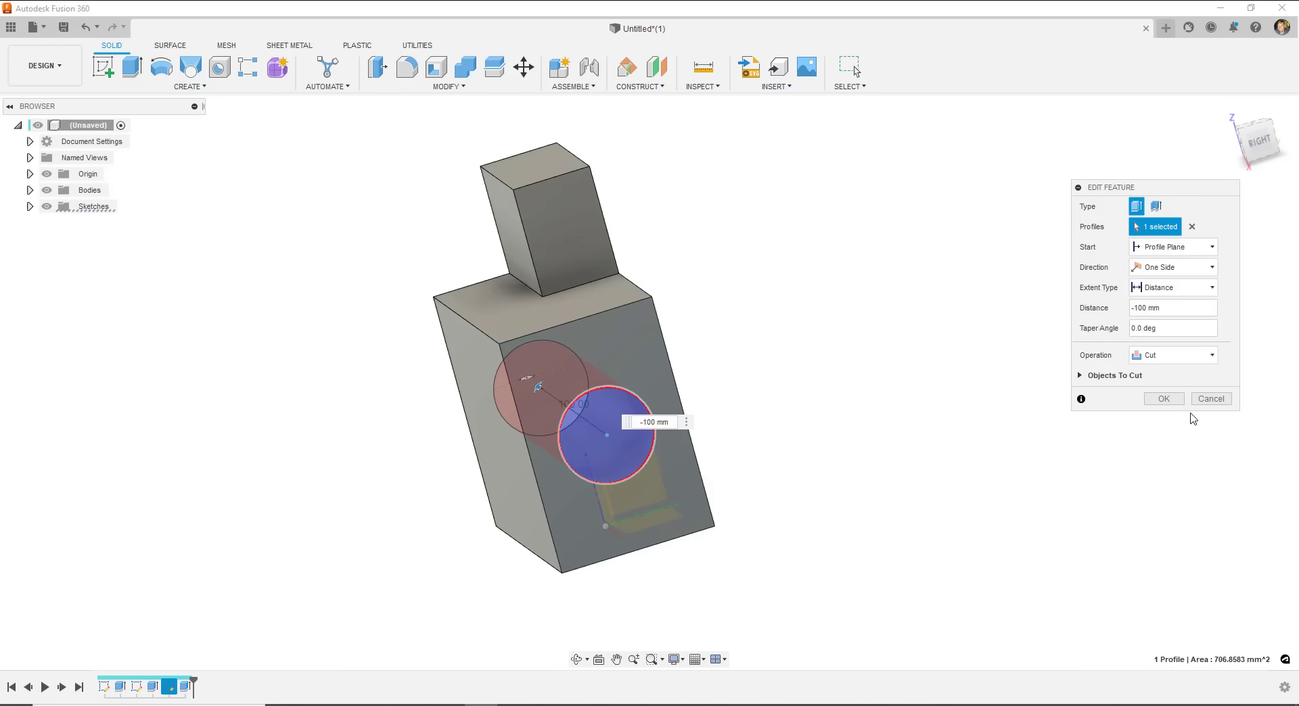
left_click(1163, 399)
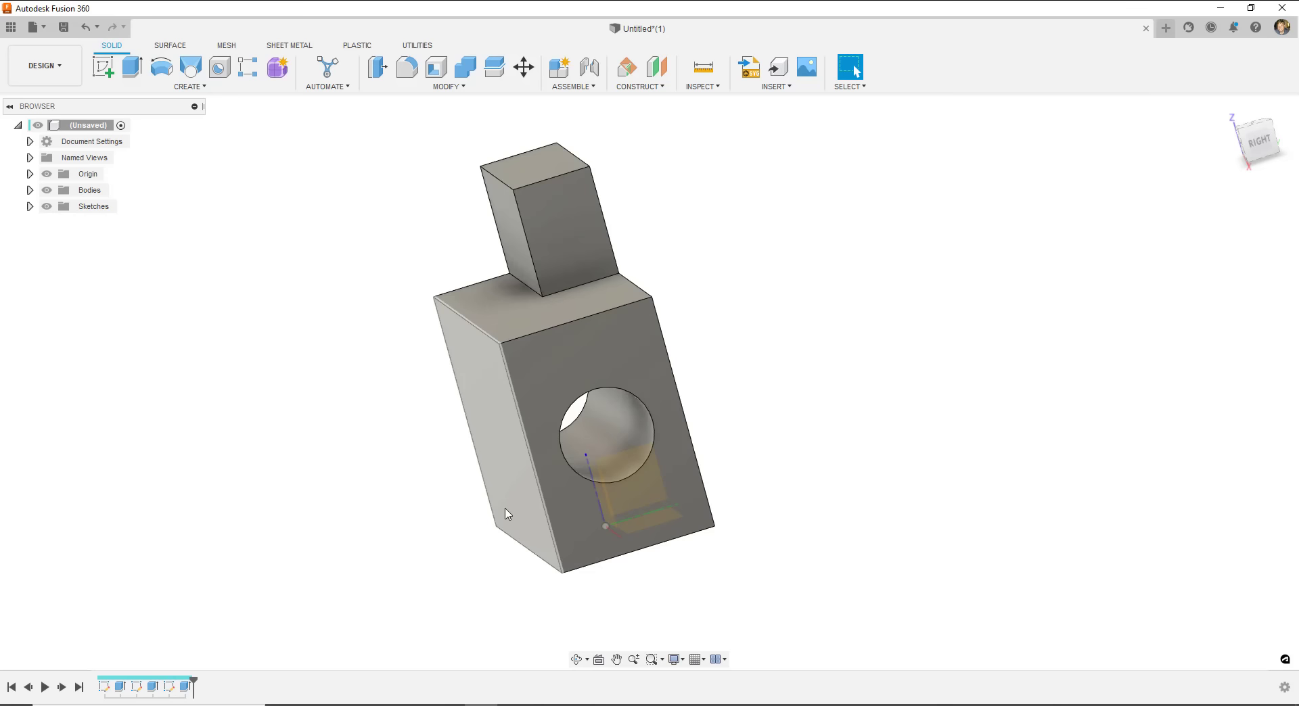
middle_click_drag(527, 418, 654, 343, "shift")
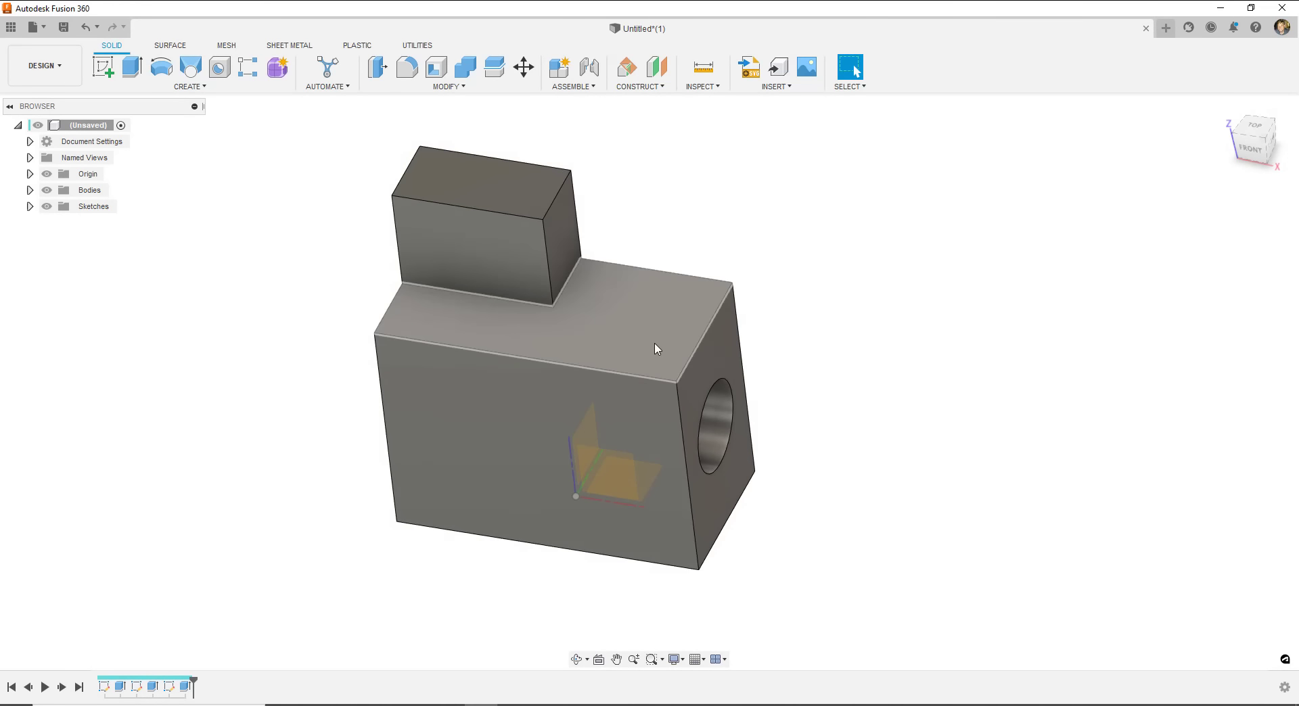
left_click(119, 687)
left_click(103, 688)
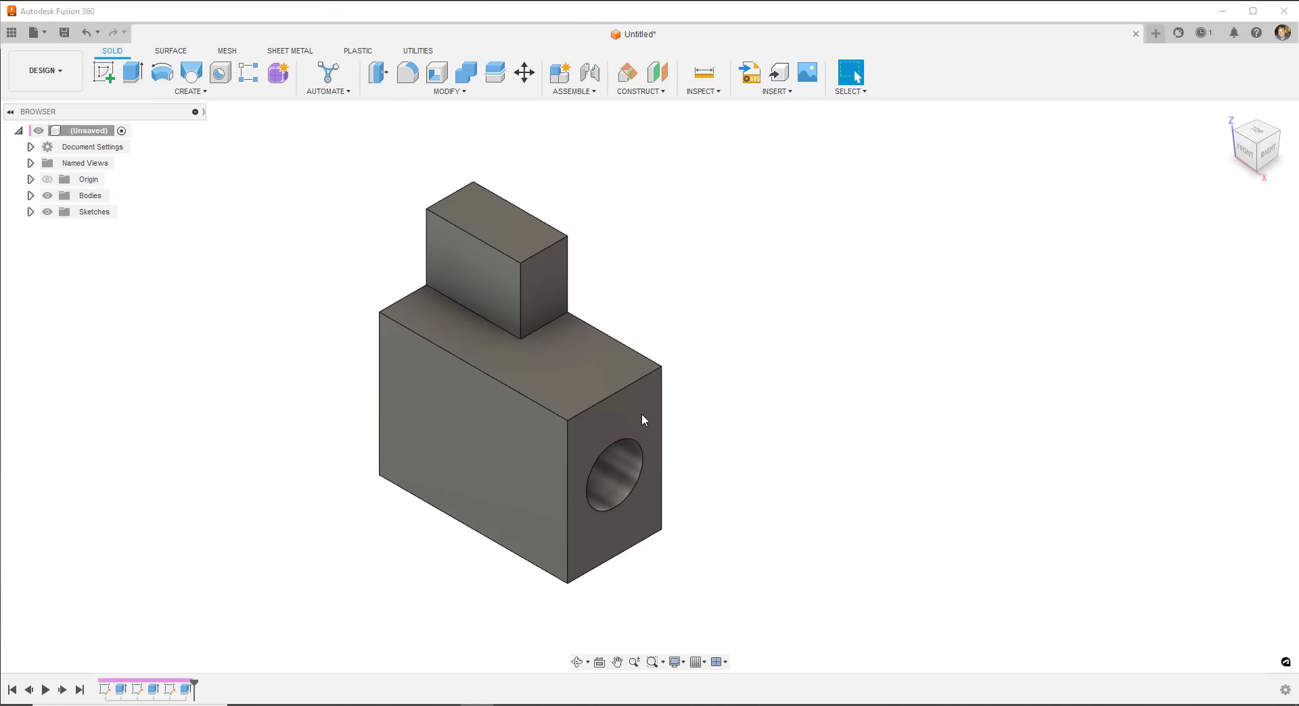
middle_click_drag(641, 419, 542, 383, "shift")
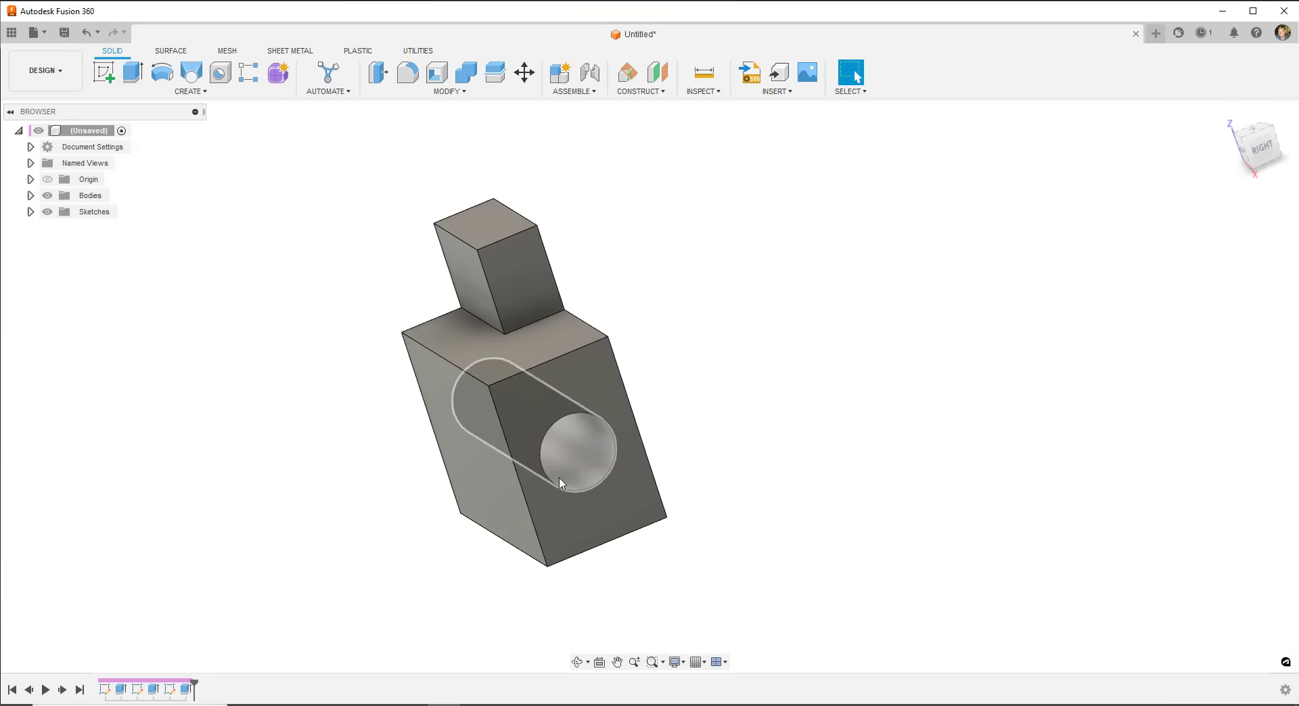
middle_click_drag(528, 433, 488, 406, "shift")
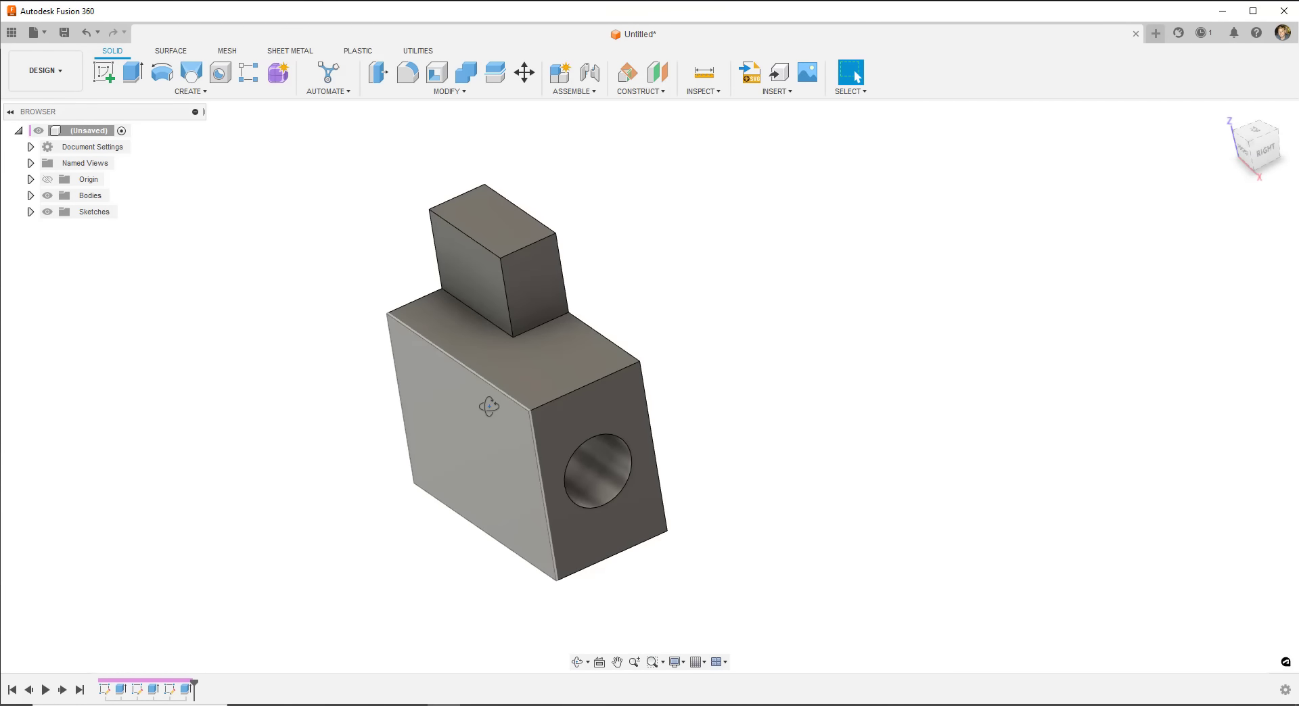
left_click(184, 691)
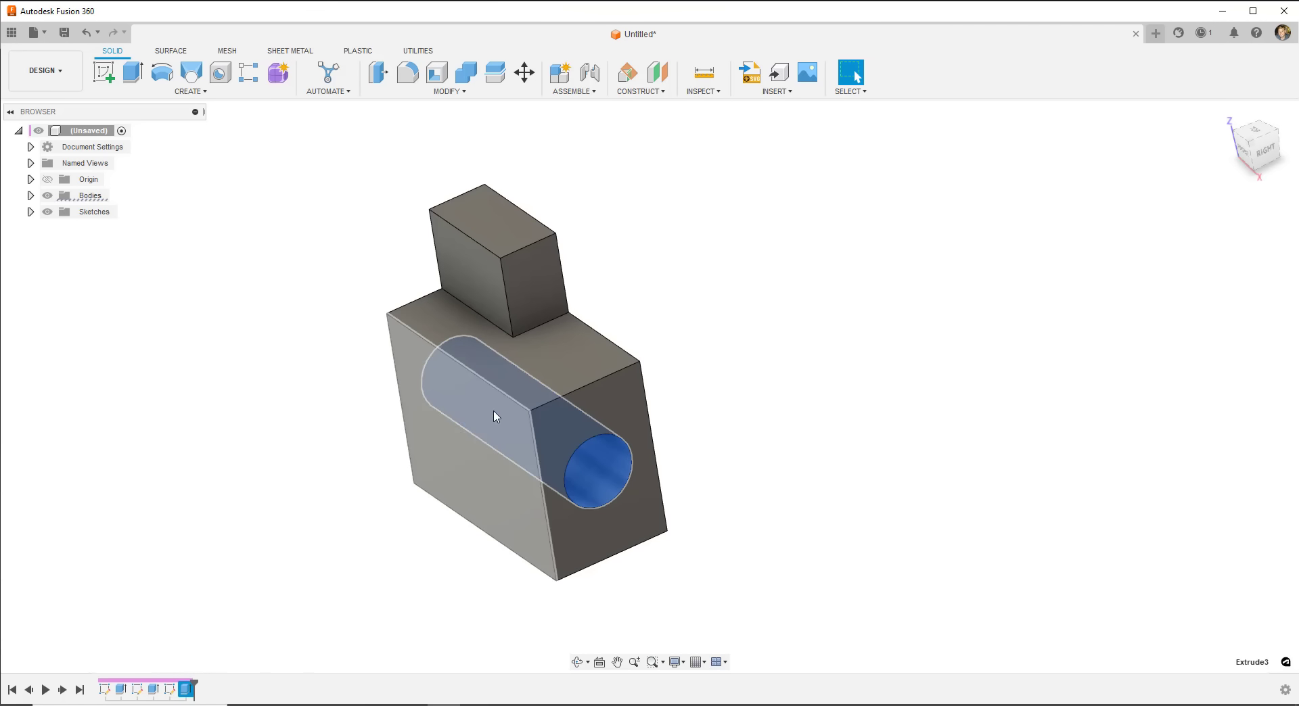
- Edit Extrude3 to a shallower cut distance than -100 mm and inspect the hole
right_click(190, 691)
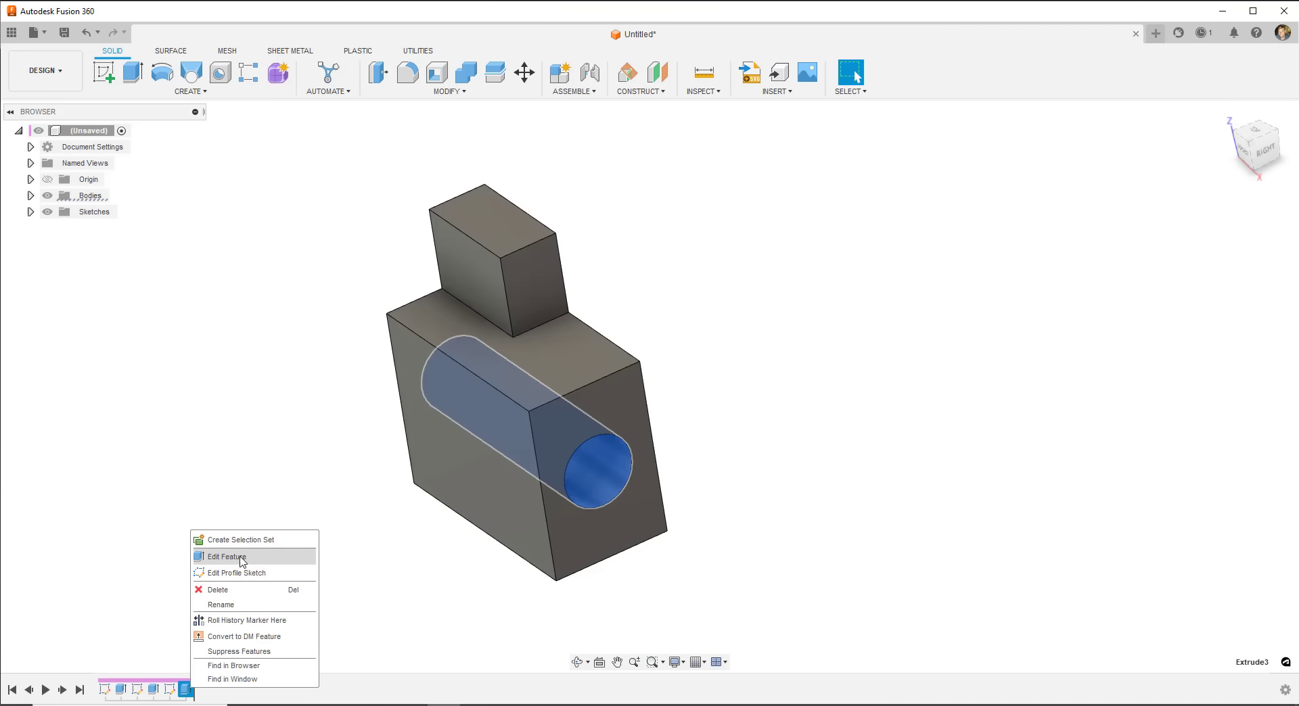
left_click(240, 554)
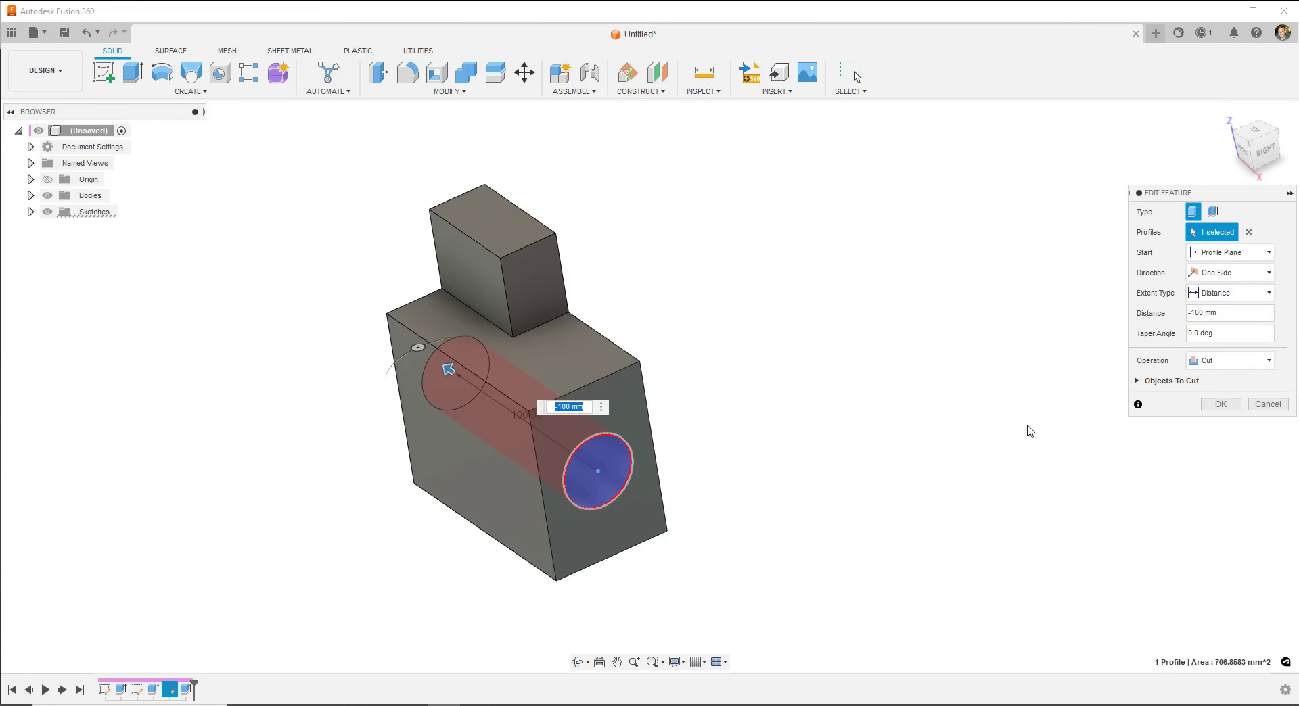
left_click(1193, 312)
left_click(1220, 404)
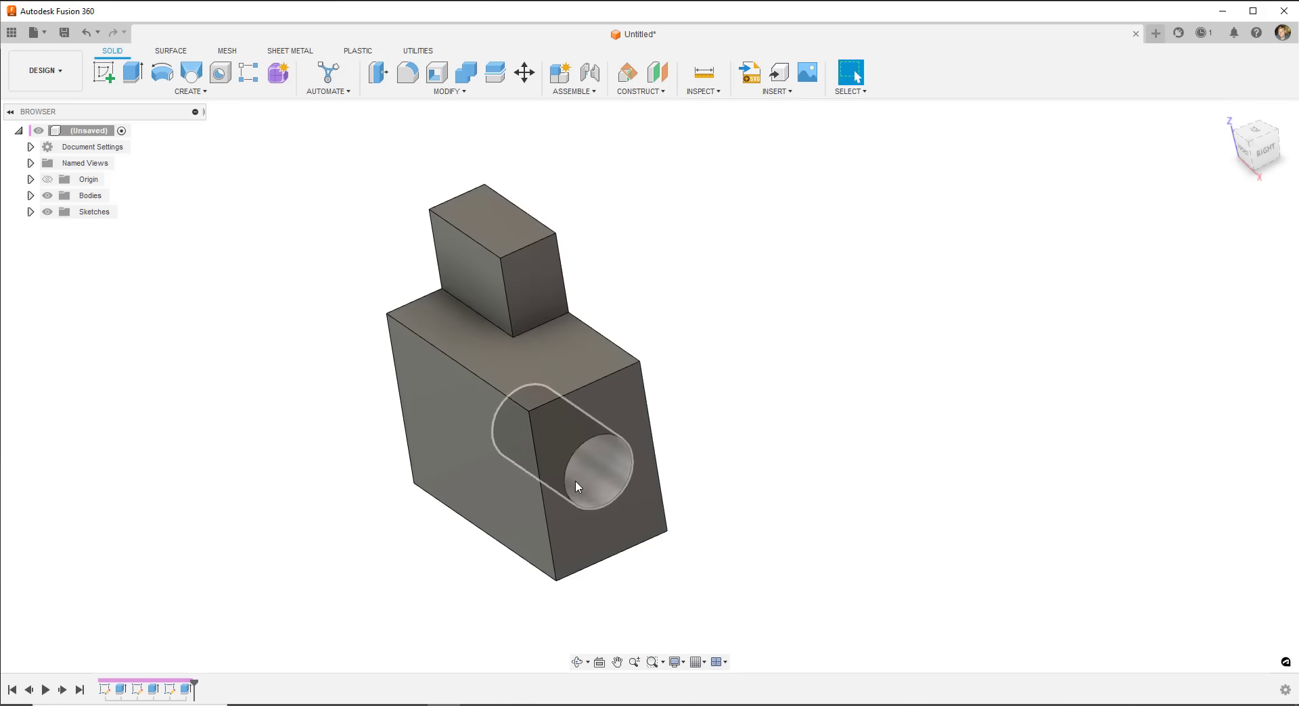
middle_click_drag(618, 485, 498, 425, "shift")
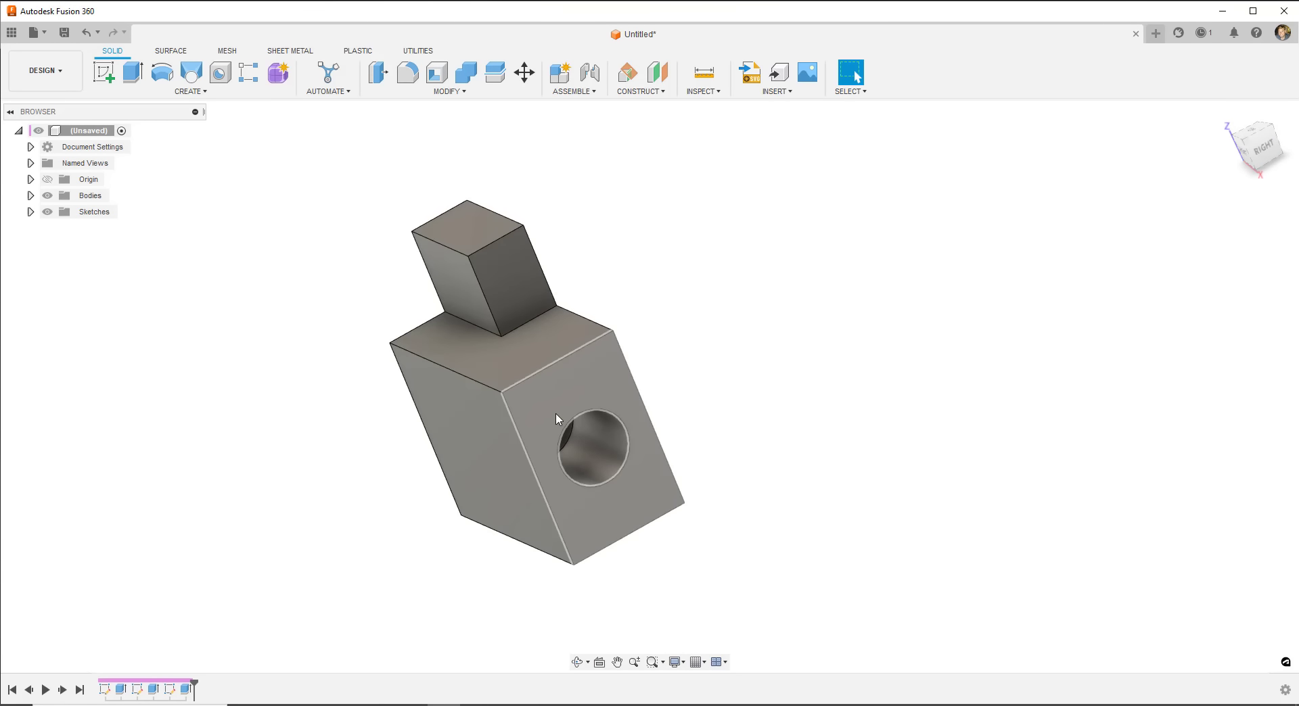
middle_click_drag(556, 418, 394, 469, "shift")
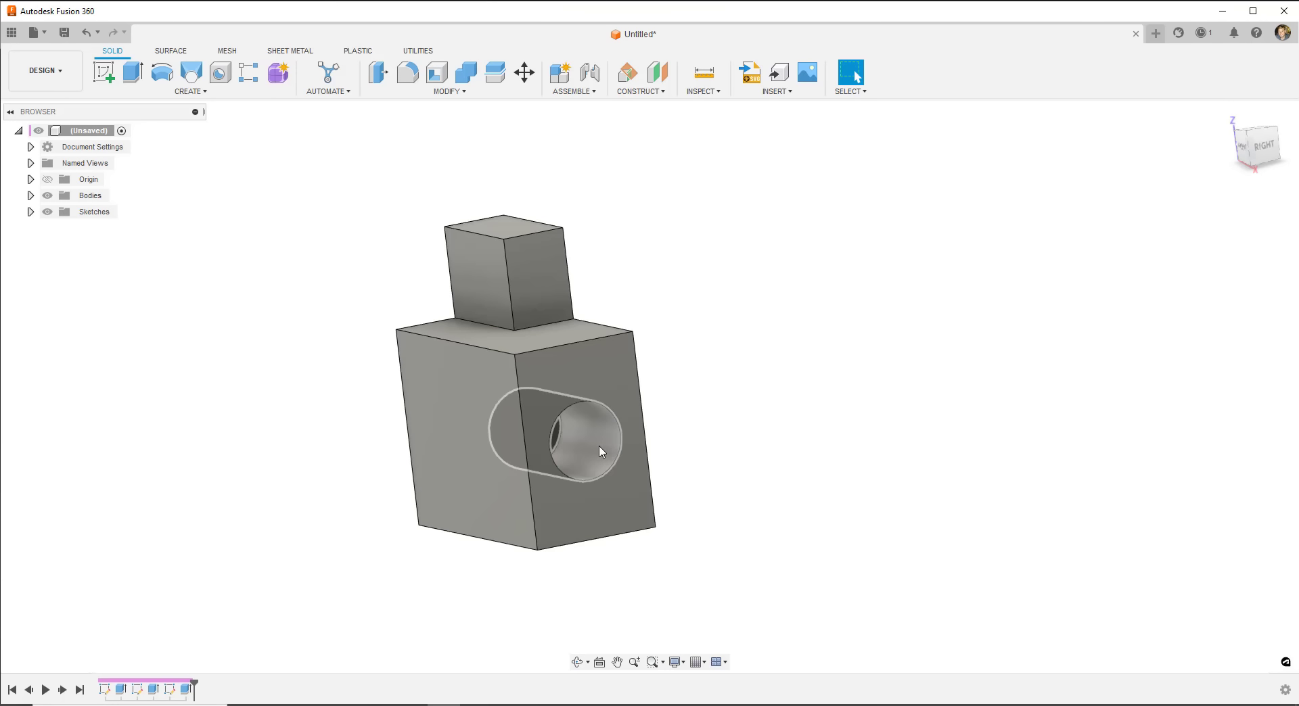
middle_click_drag(600, 448, 632, 450, "shift")
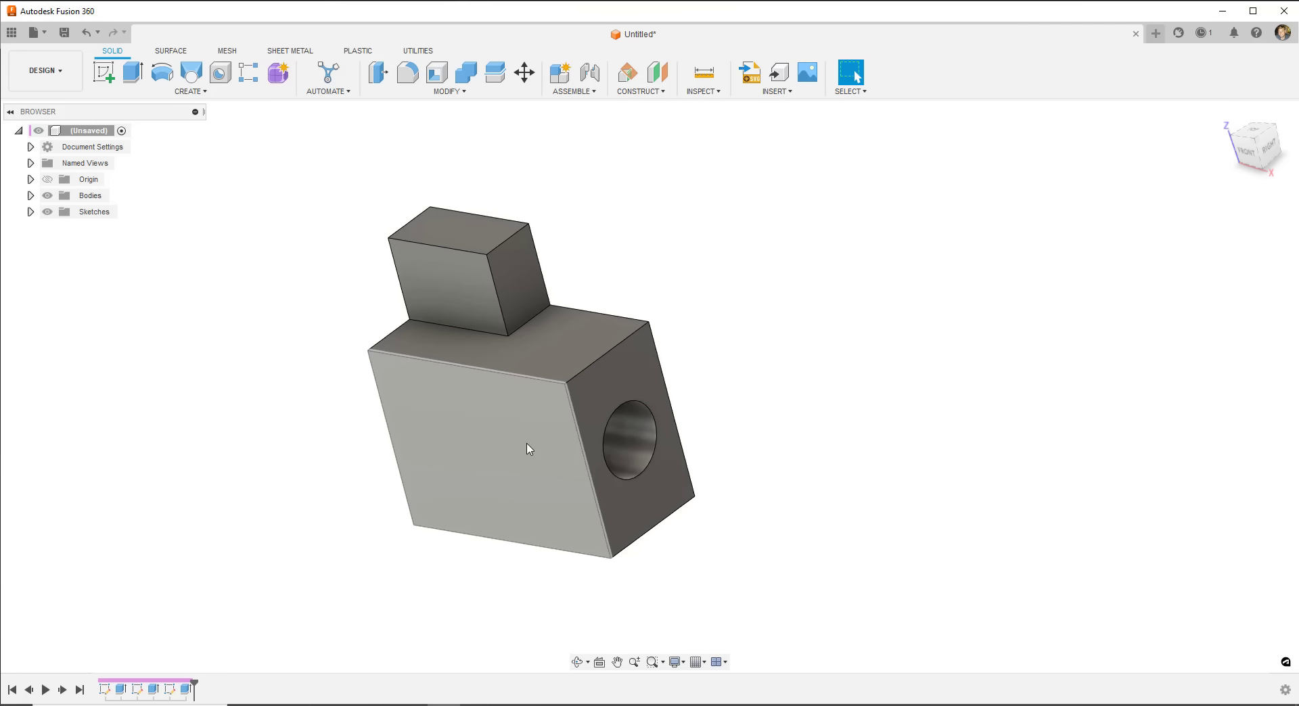
left_click(184, 690)
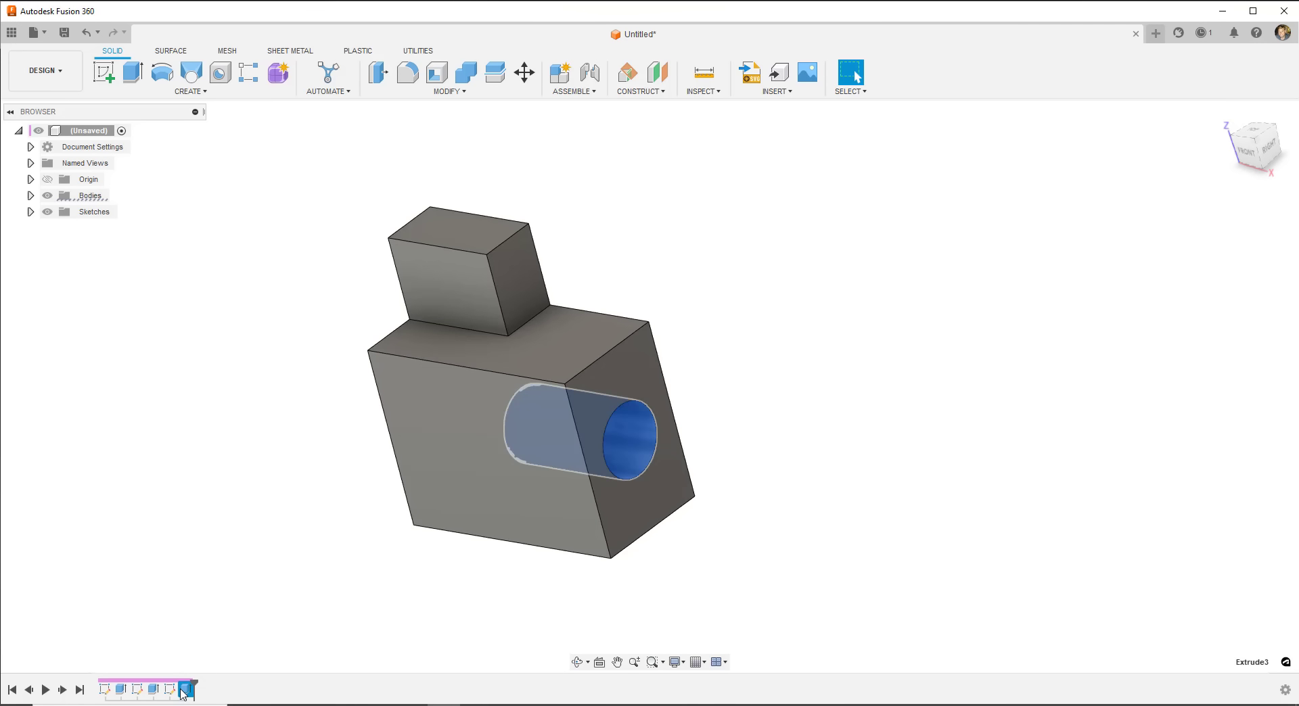
- Set the Extrude3 extent to To Object, ending the hole cut at the box's far face
right_click(184, 690)
left_click(216, 557)
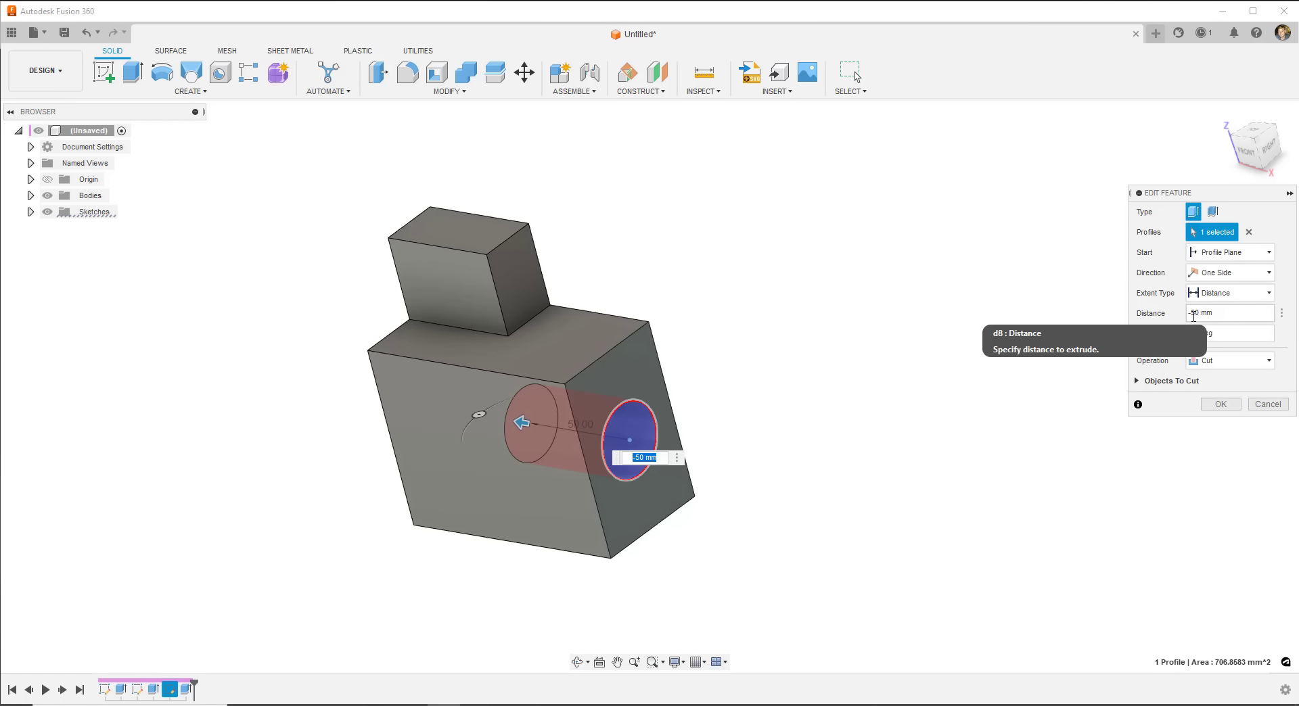
left_click(1228, 293)
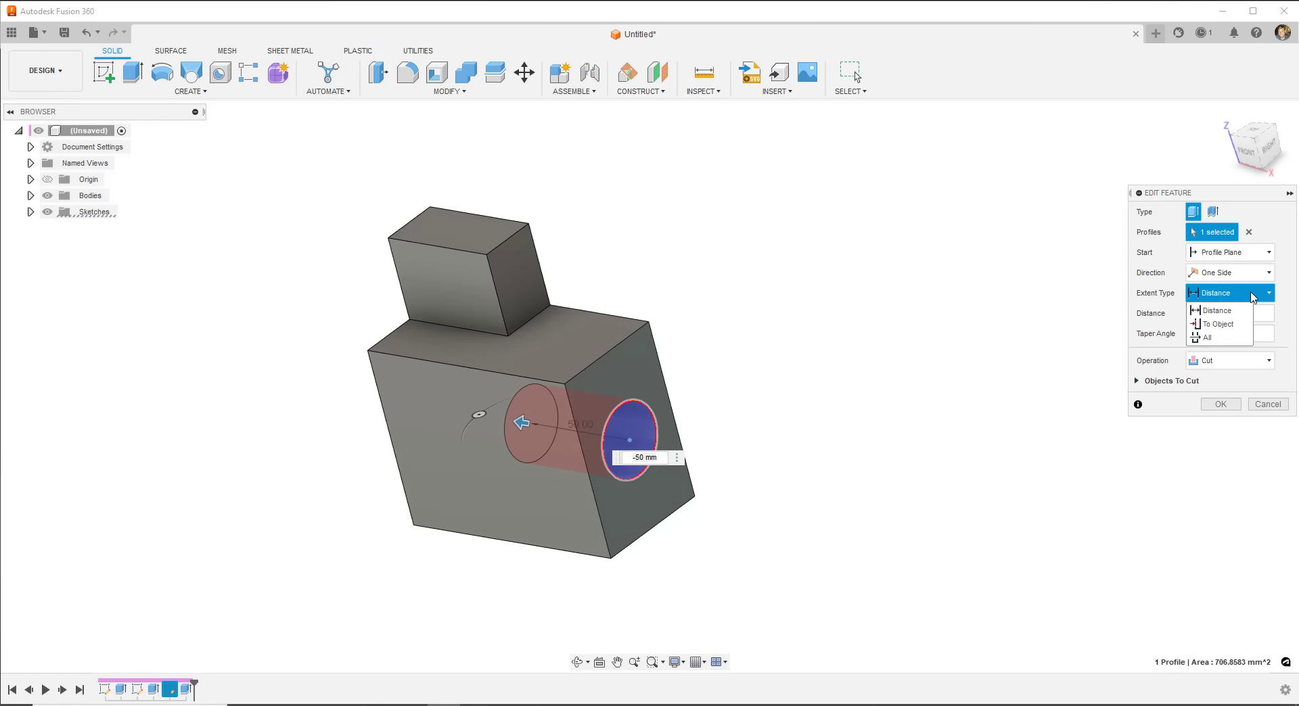
left_click(1218, 324)
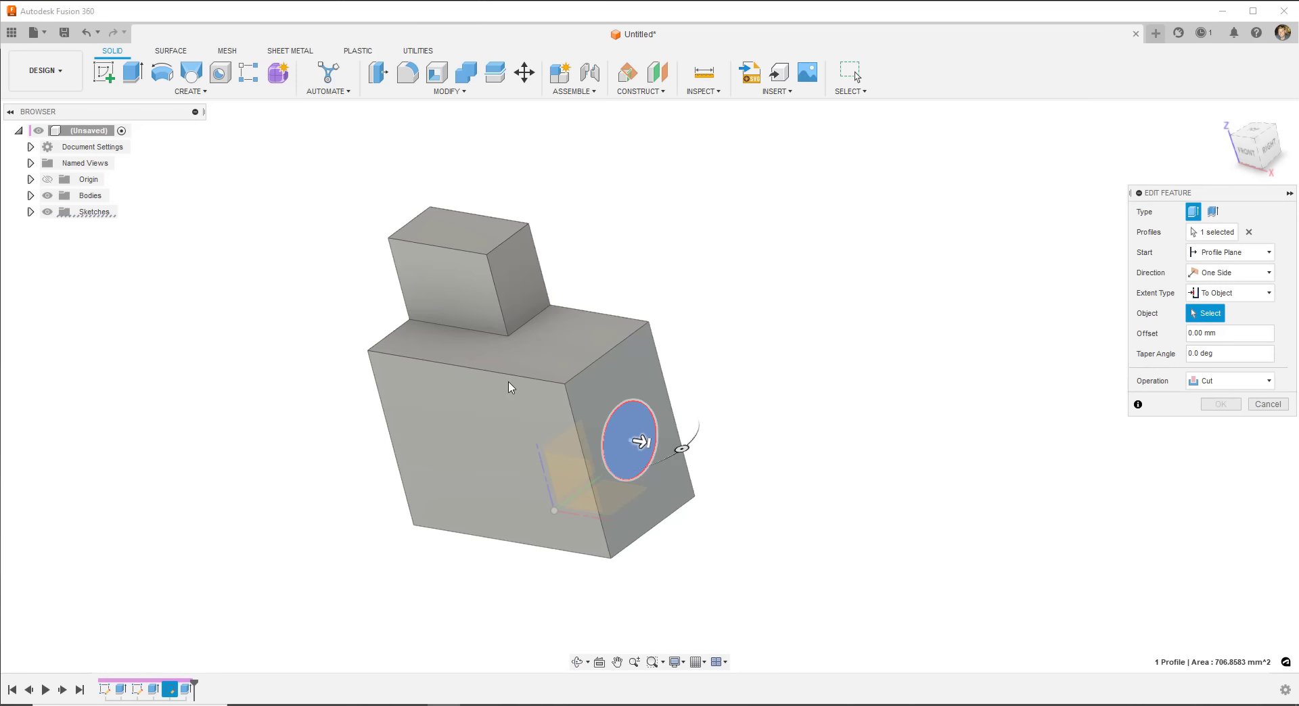
middle_click_drag(814, 395, 611, 379, "shift")
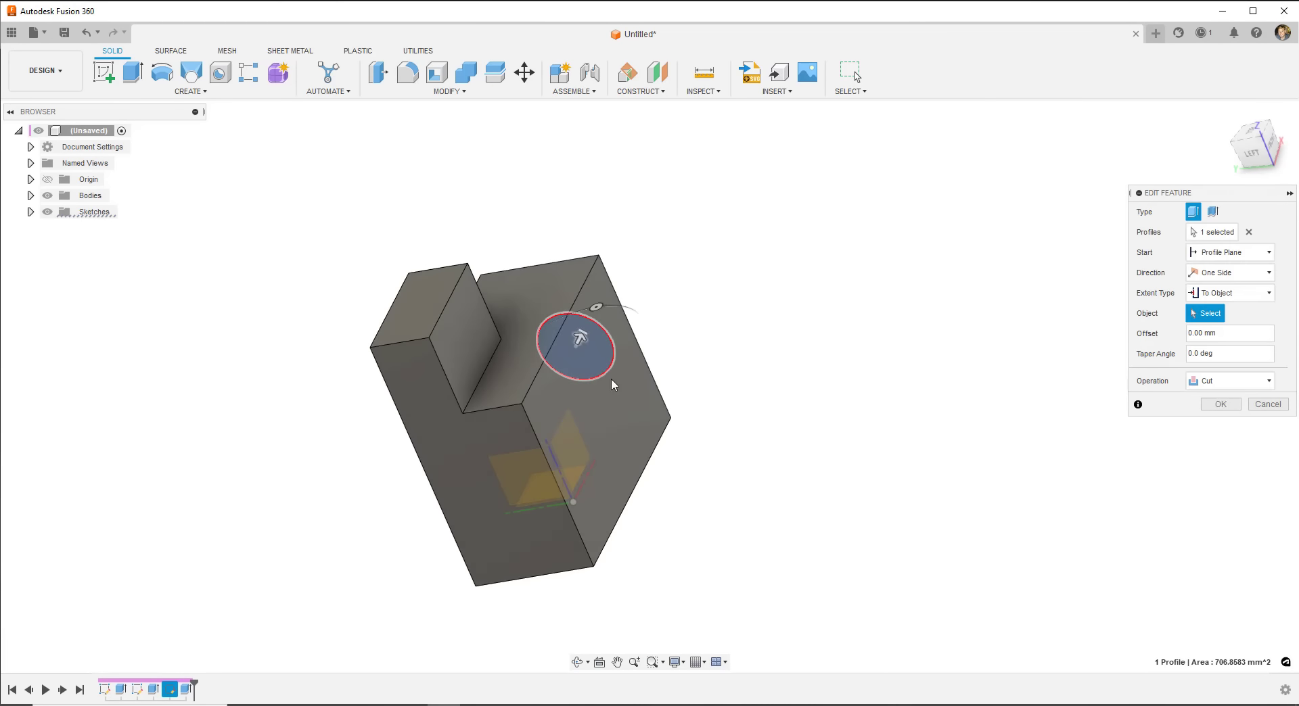
left_click(460, 436)
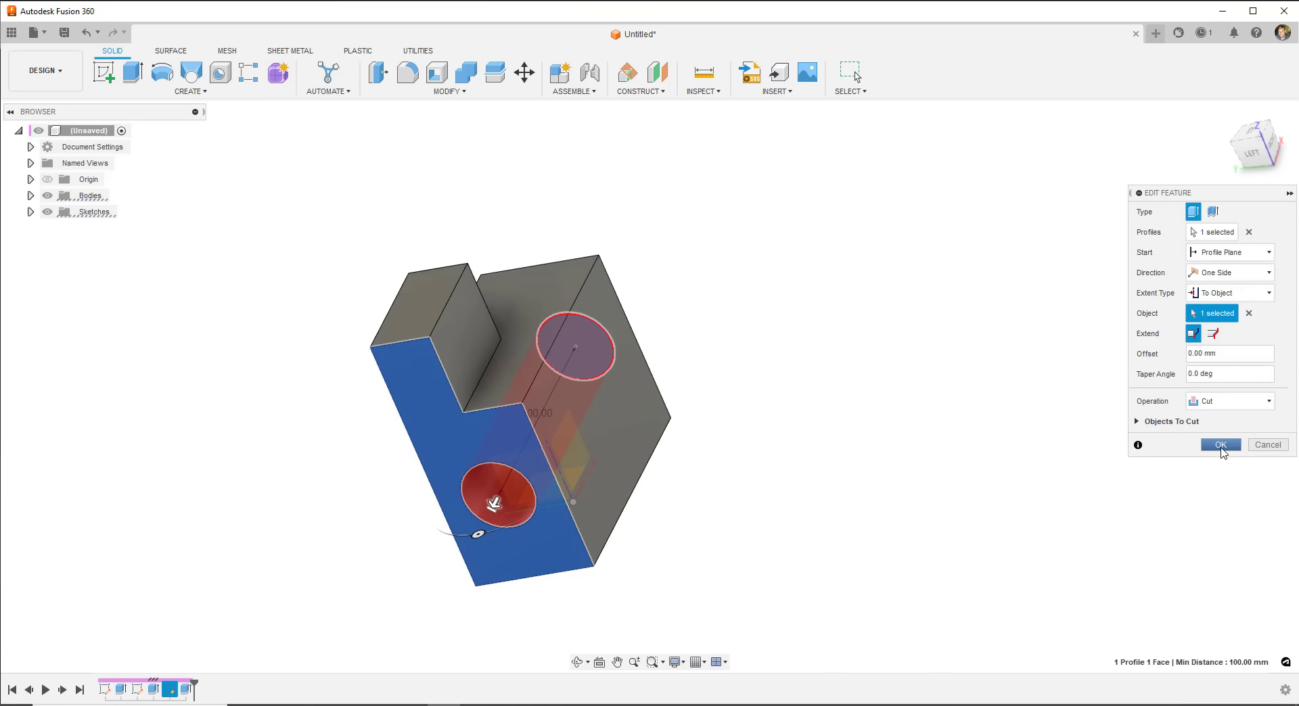
left_click(1220, 445)
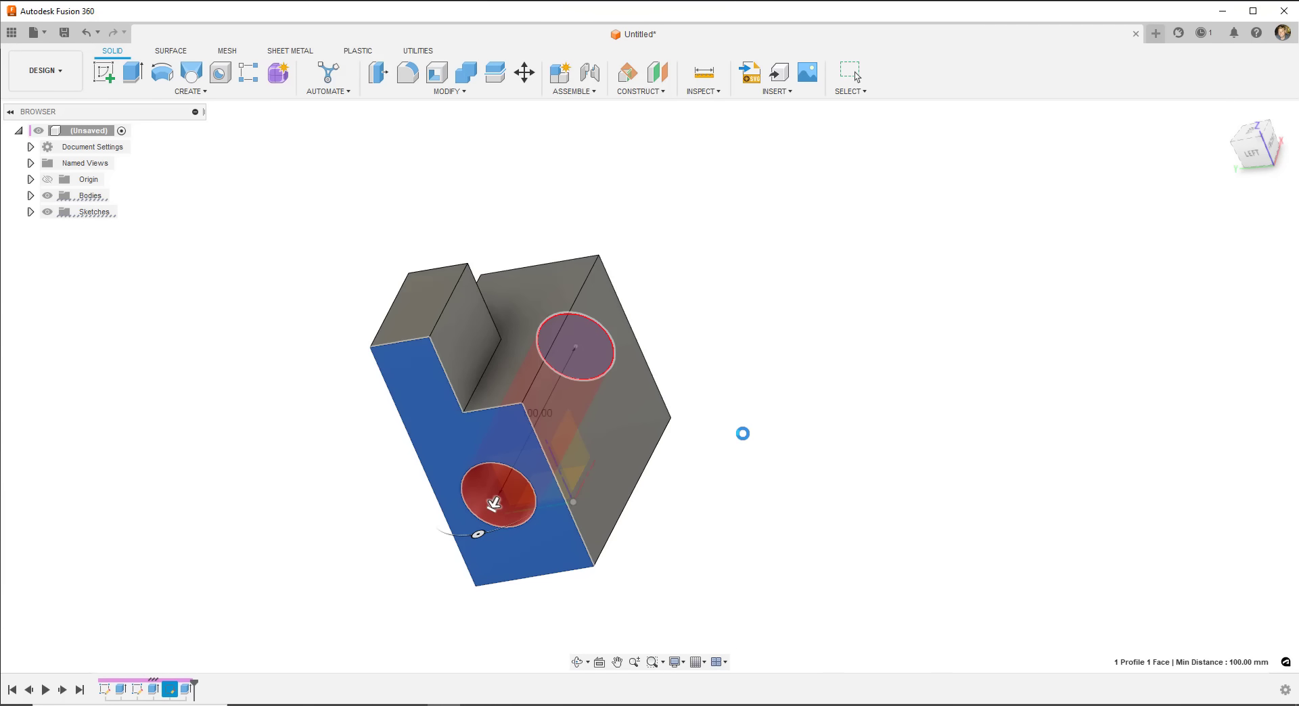
middle_click_drag(733, 446, 569, 468, "shift")
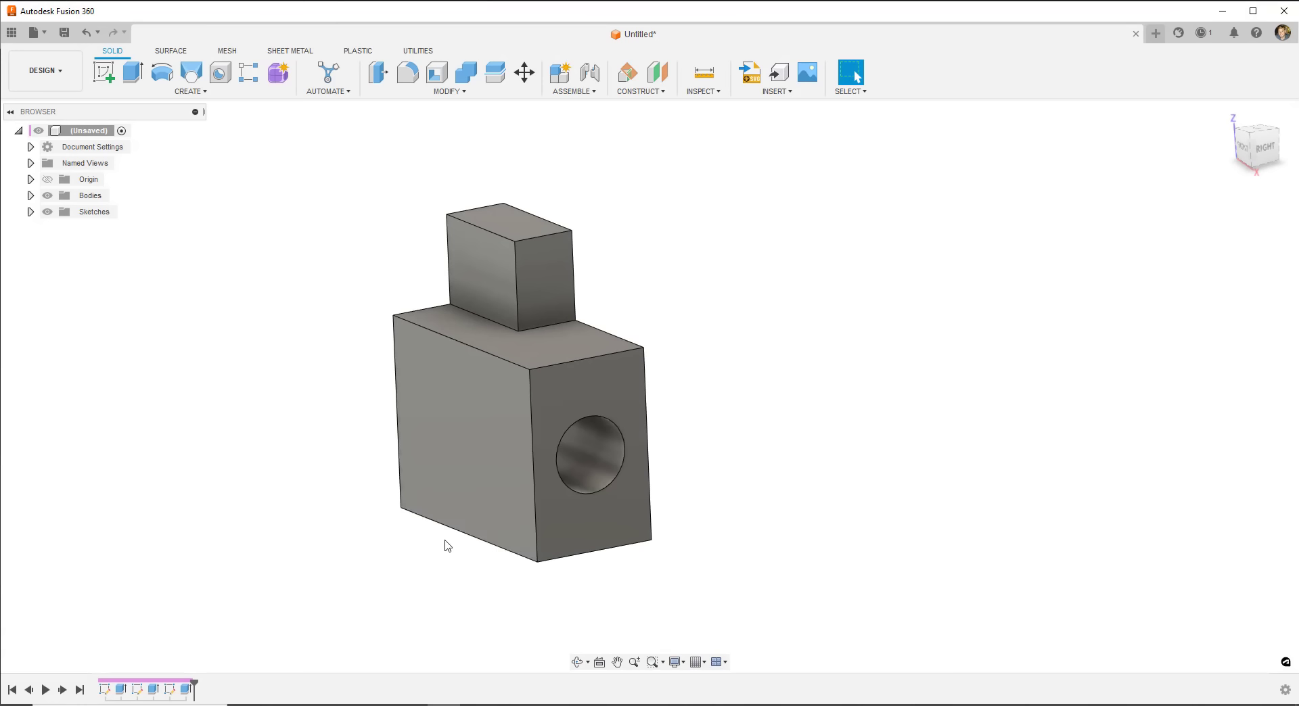
- Edit Sketch1, changing the base rectangle's 100 mm dimension to 150 mm, then inspect the longer block
right_click(111, 691)
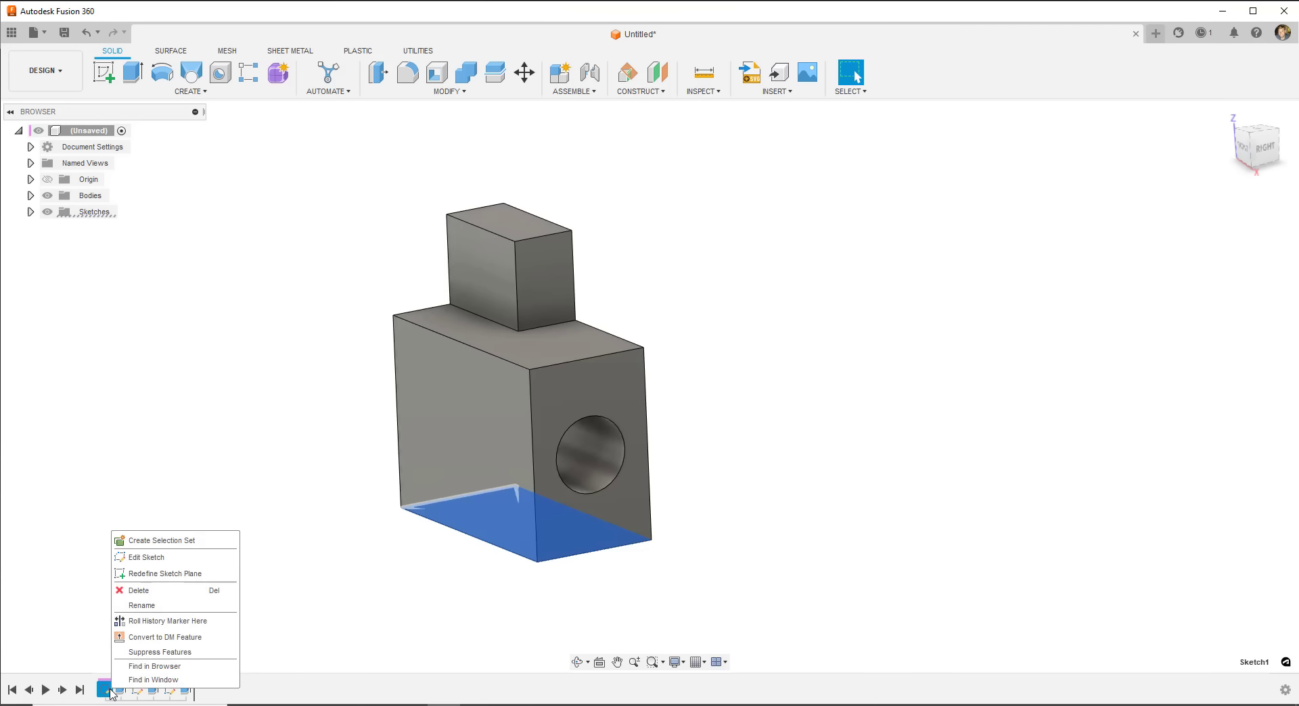
left_click(130, 556)
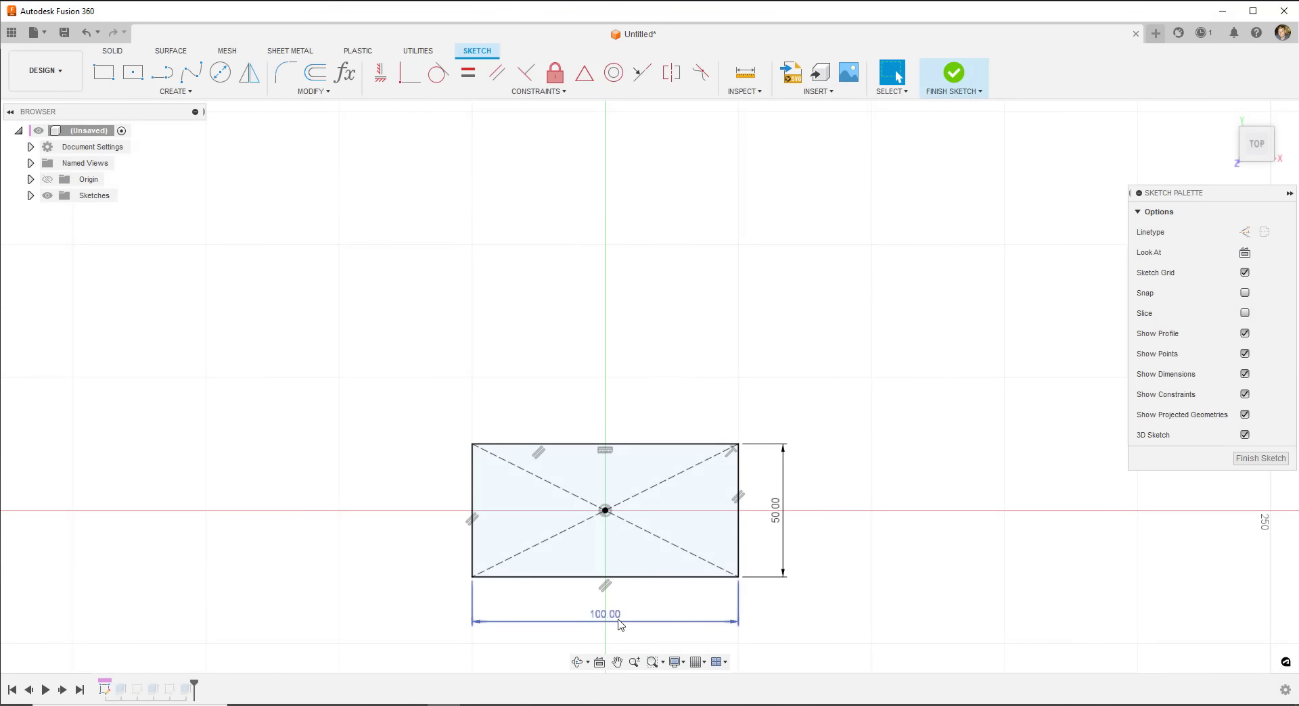
double_click(615, 621)
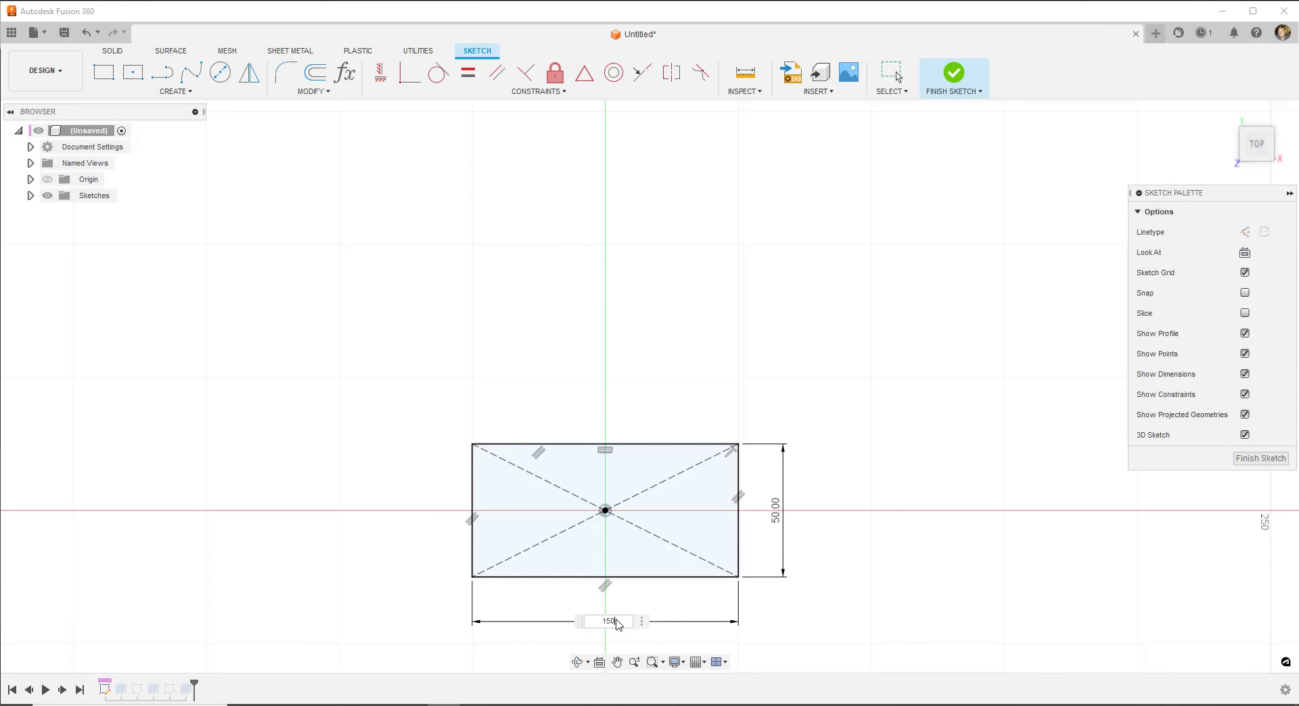
type("150")
key("Return")
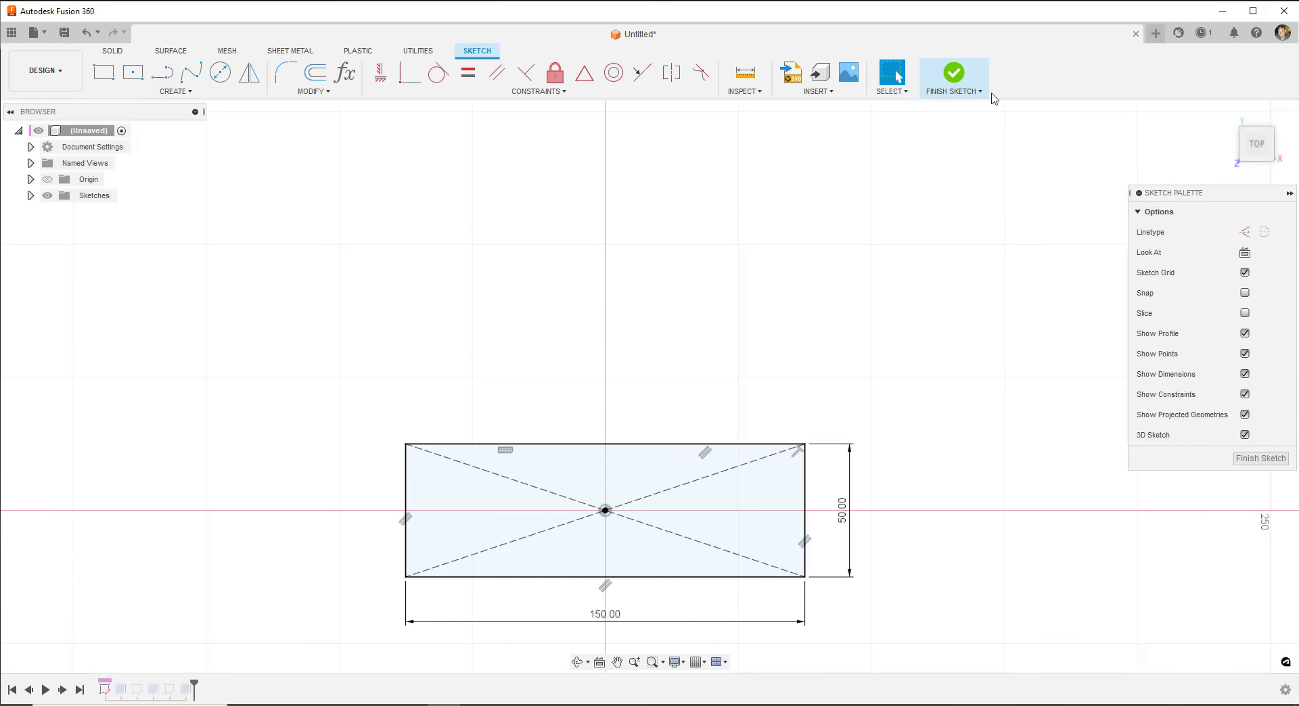
left_click(954, 75)
mouse_move(571, 379)
middle_mouse_down("shift")
mouse_move(548, 394)
mouse_move(584, 385)
mouse_move(667, 412)
mouse_move(351, 452)
middle_mouse_up("shift")
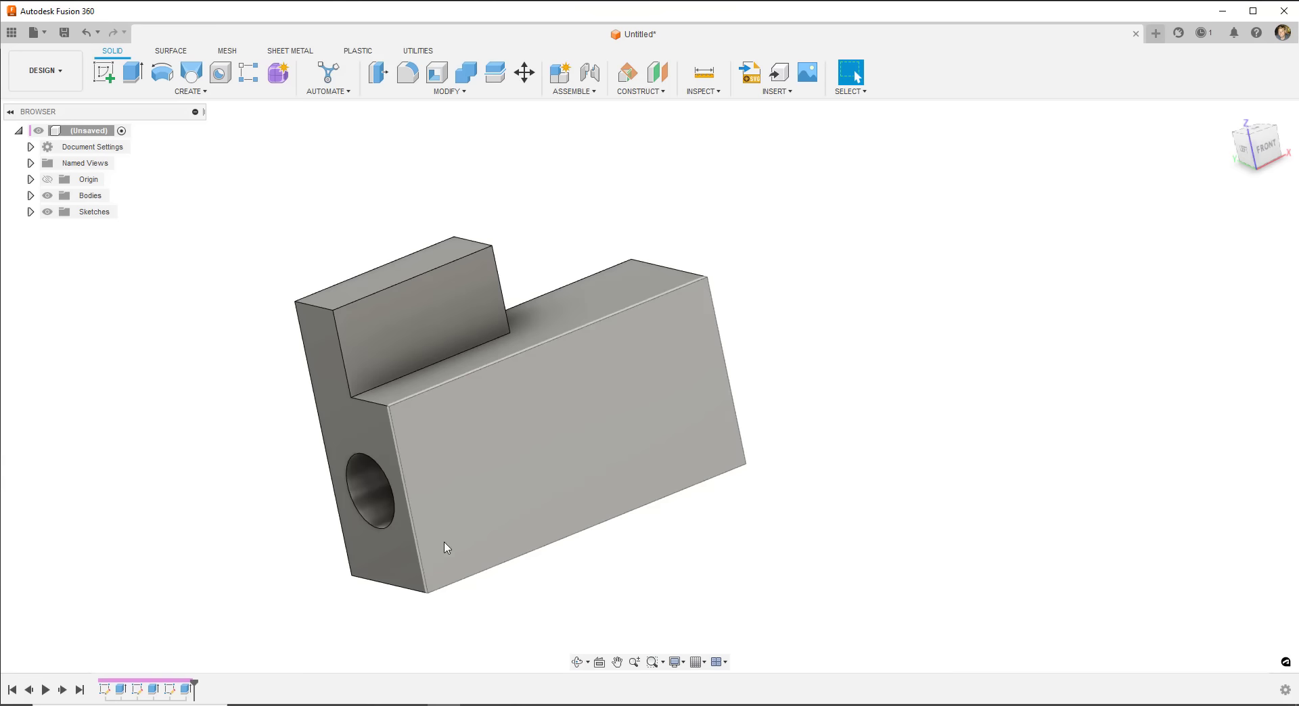
middle_click_drag(447, 545, 560, 427, "shift")
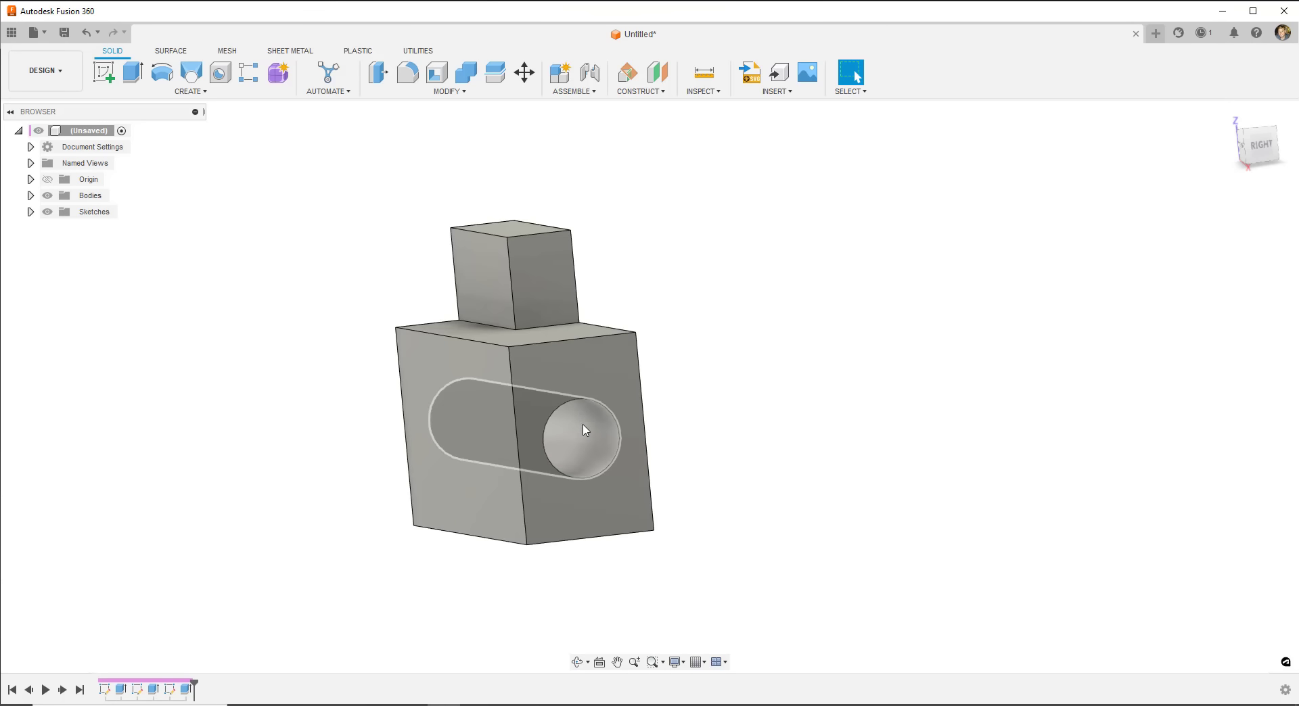
middle_click_drag(585, 430, 594, 368, "shift")
mouse_move(571, 291)
middle_mouse_down("shift")
mouse_move(597, 370)
mouse_move(582, 392)
mouse_move(559, 375)
mouse_move(623, 406)
mouse_move(609, 393)
mouse_move(594, 429)
mouse_move(554, 383)
mouse_move(553, 394)
mouse_move(618, 354)
mouse_move(582, 362)
middle_mouse_up("shift")
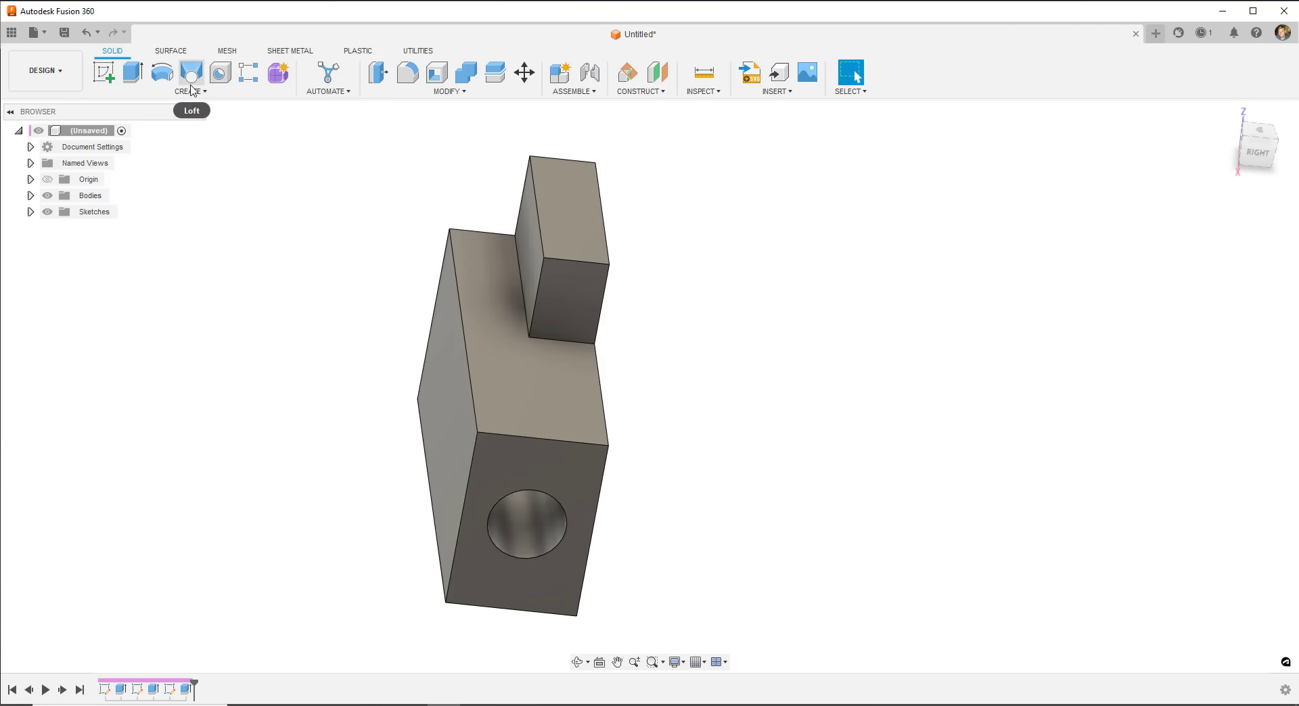
- Fillet the two edges where the raised block meets the base top with a 5 mm radius
left_click(413, 94)
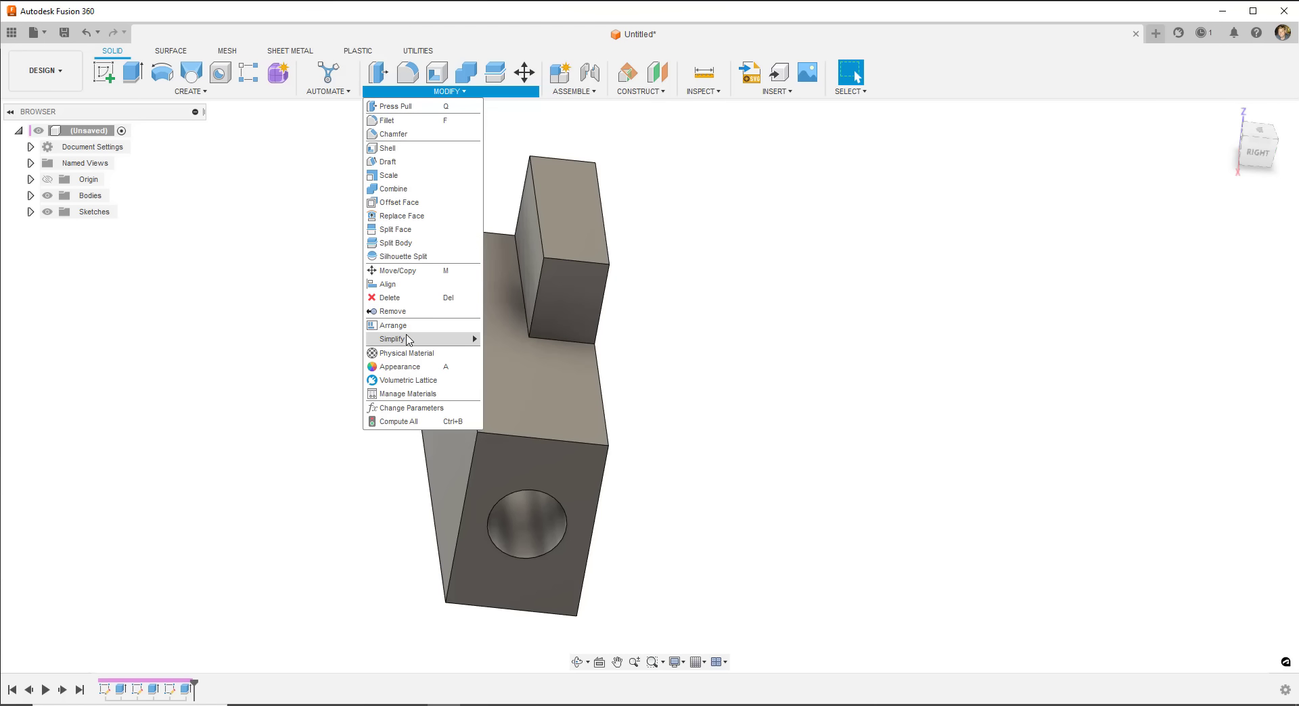
mouse_move(409, 340)
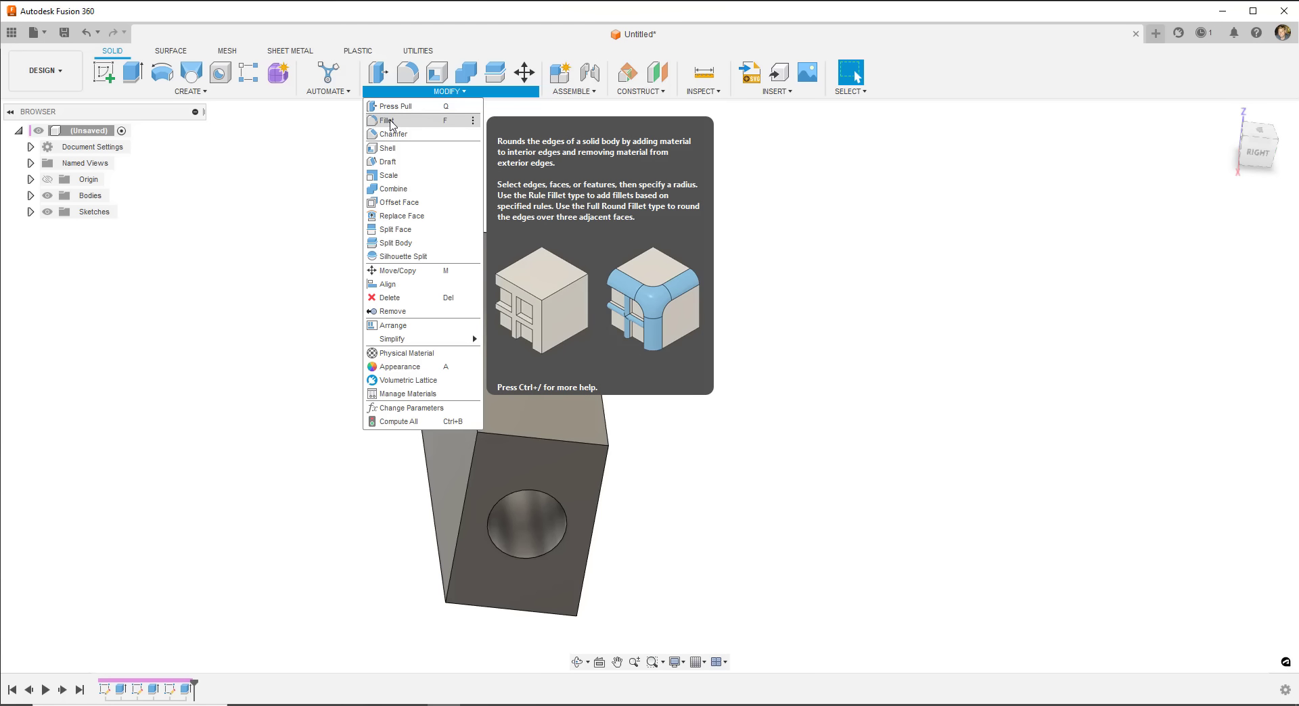
left_click(391, 122)
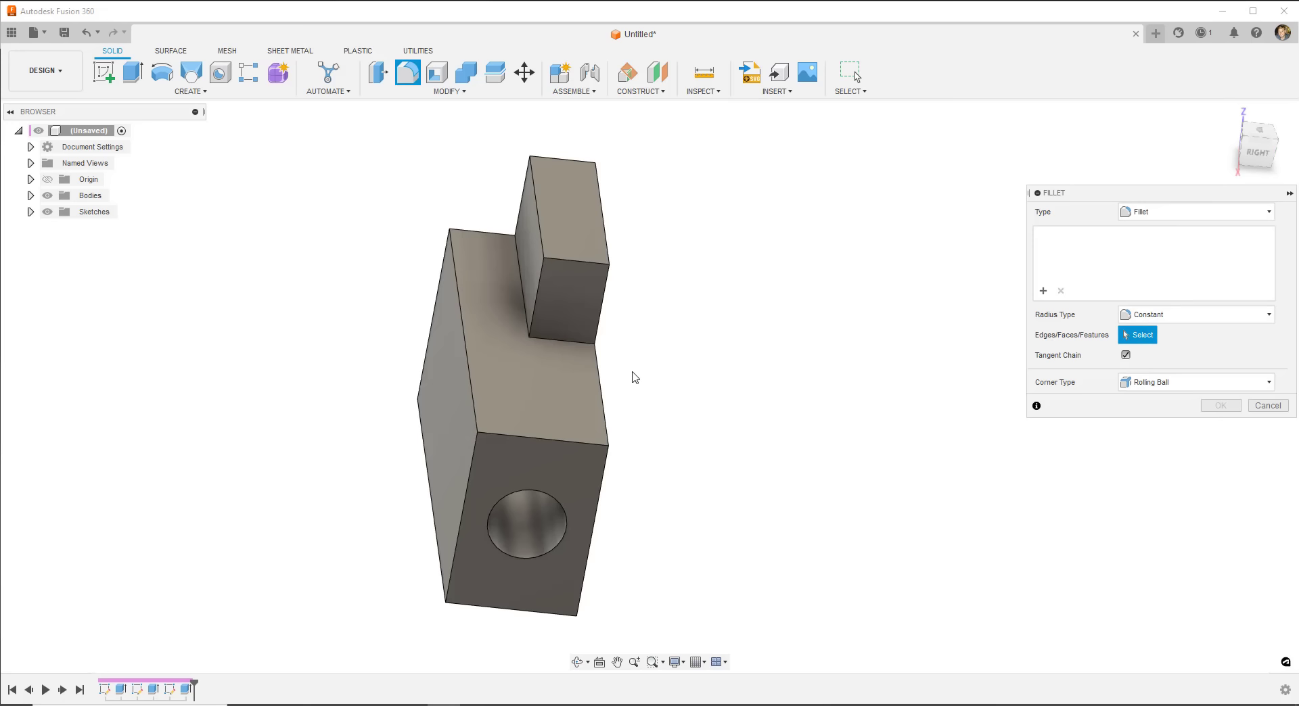
left_click(522, 271)
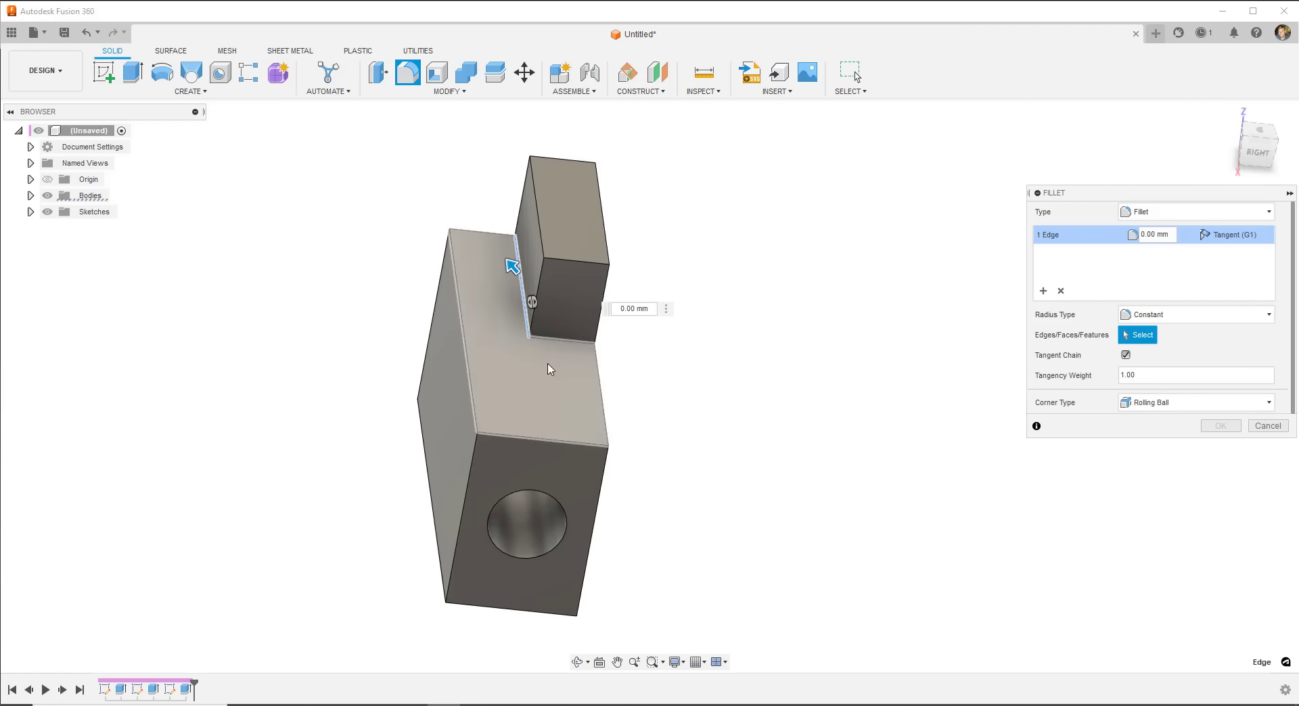
left_click(560, 340)
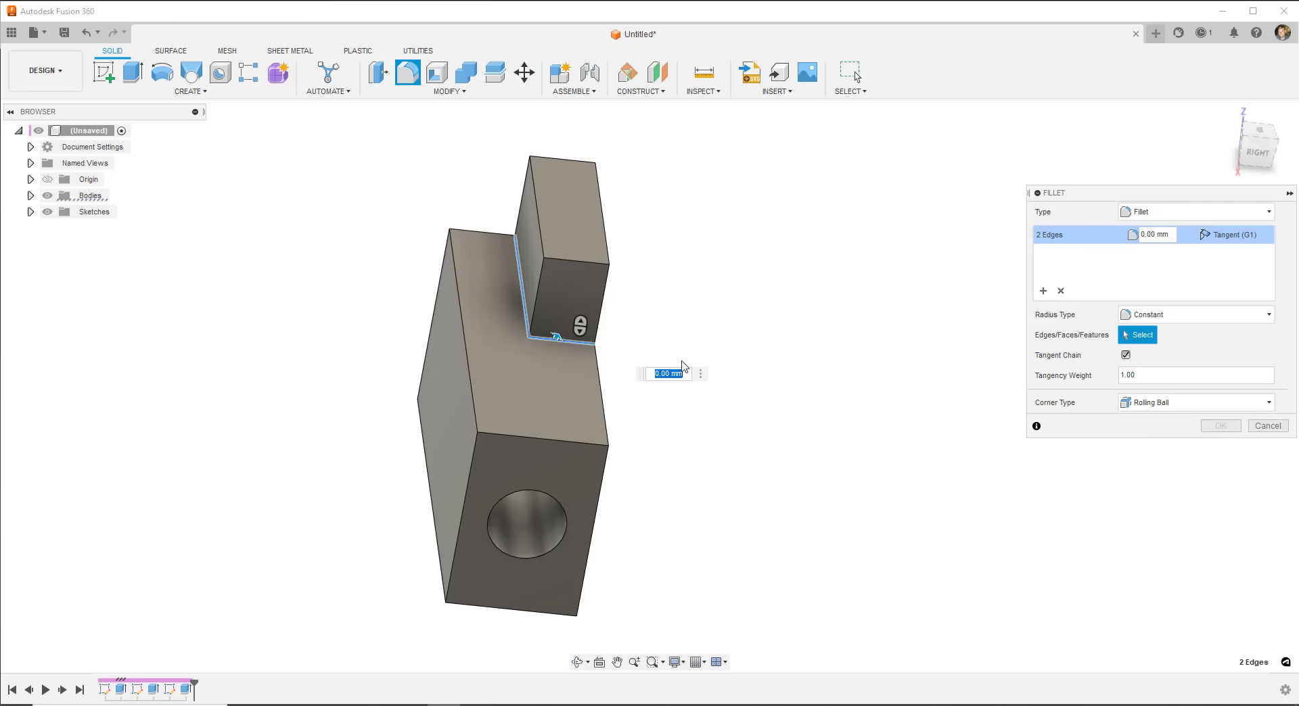
type("5")
key("Return")
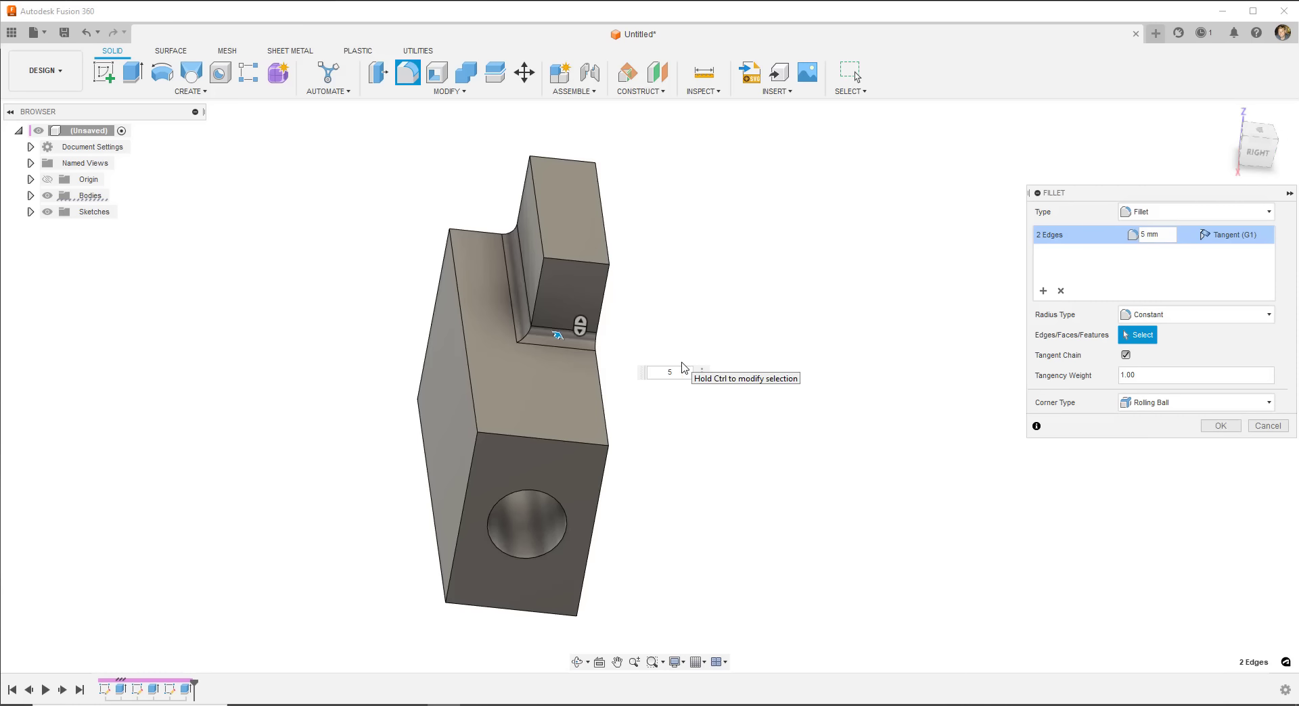
left_click(1218, 425)
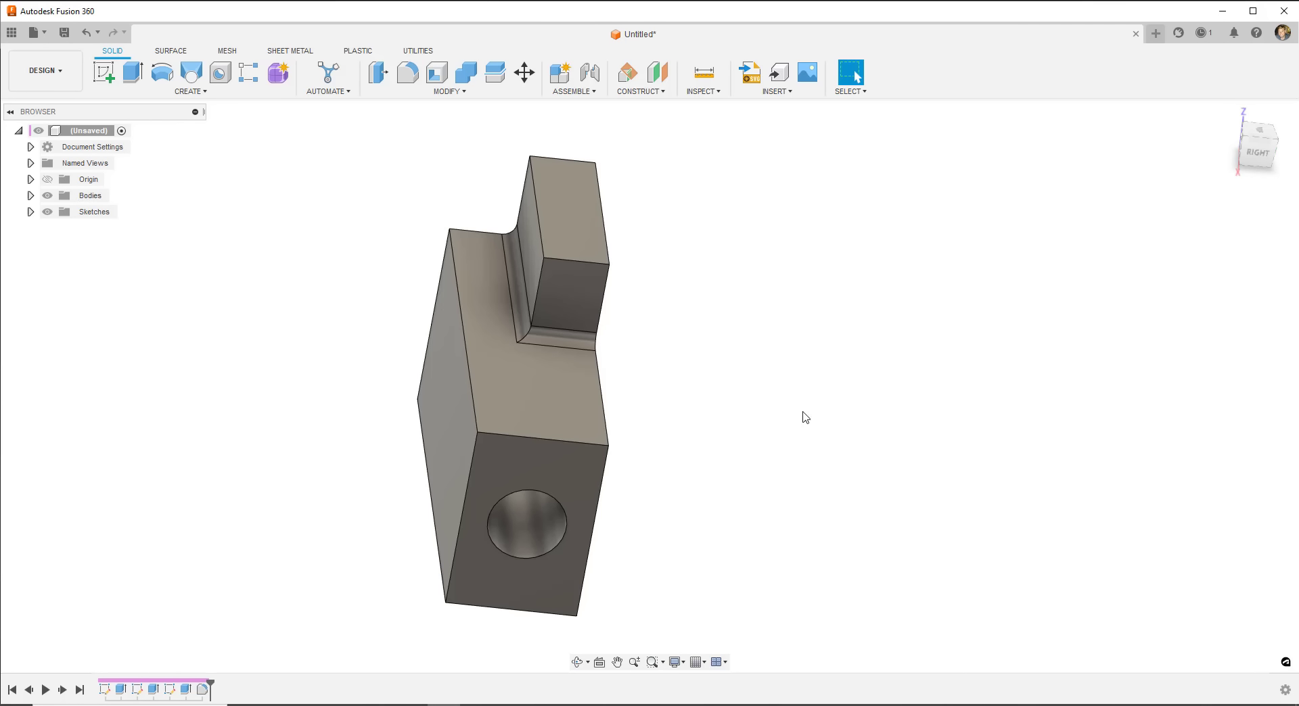
- Add a 5 mm fillet to the base's front top edge and slanted right top edge
middle_click_drag(543, 365, 656, 389, "shift")
middle_click_drag(498, 330, 442, 289, "shift")
key("Escape")
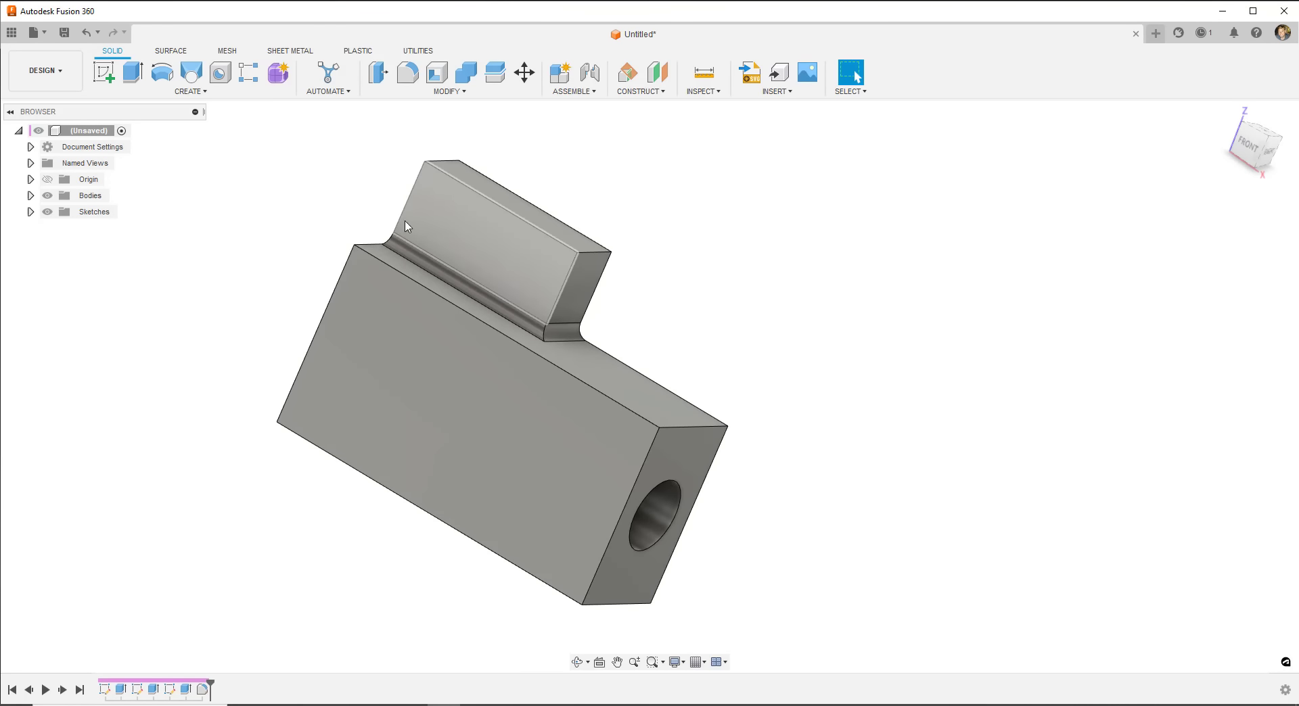
middle_click_drag(632, 327, 687, 303, "shift")
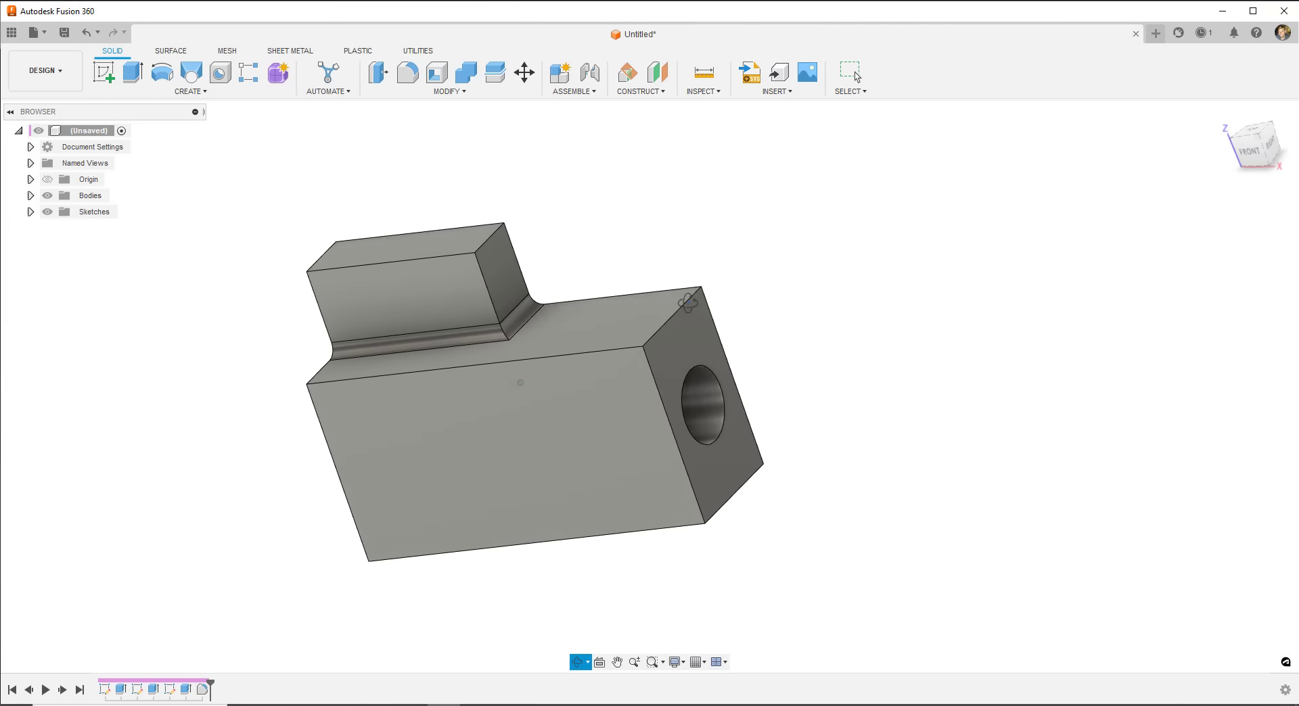
key("Escape")
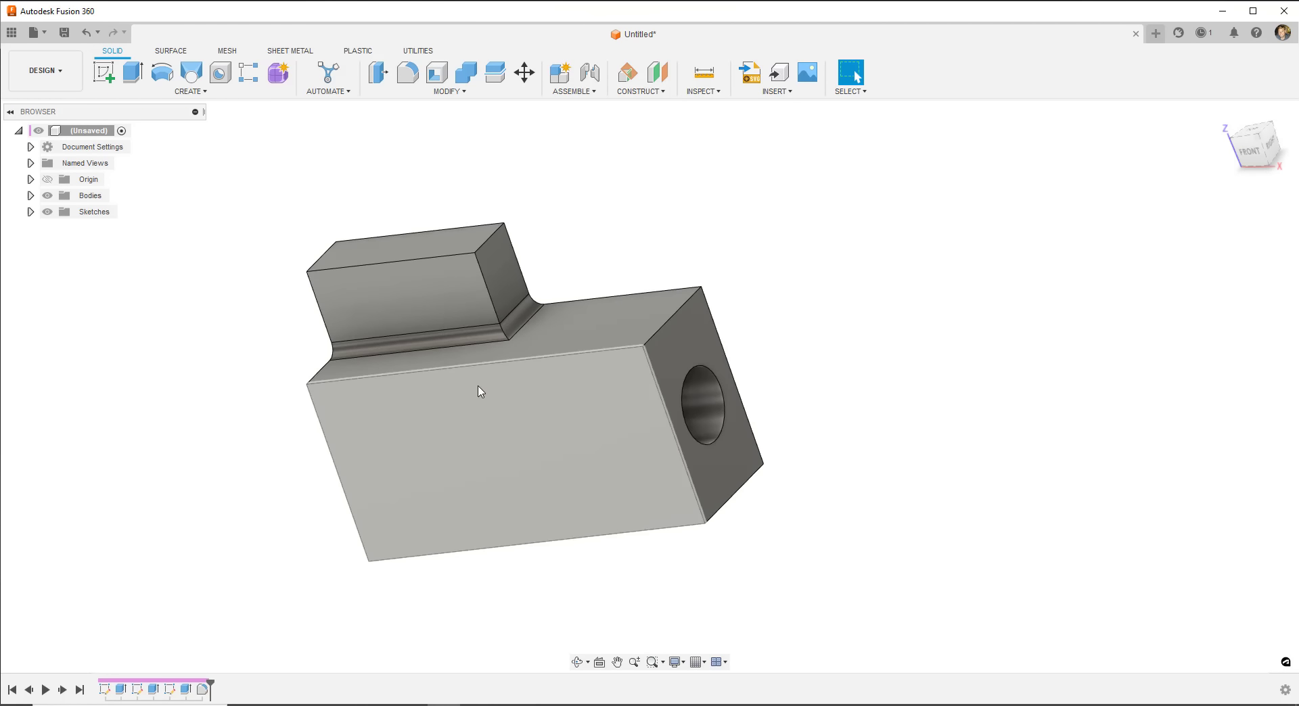
left_click(408, 72)
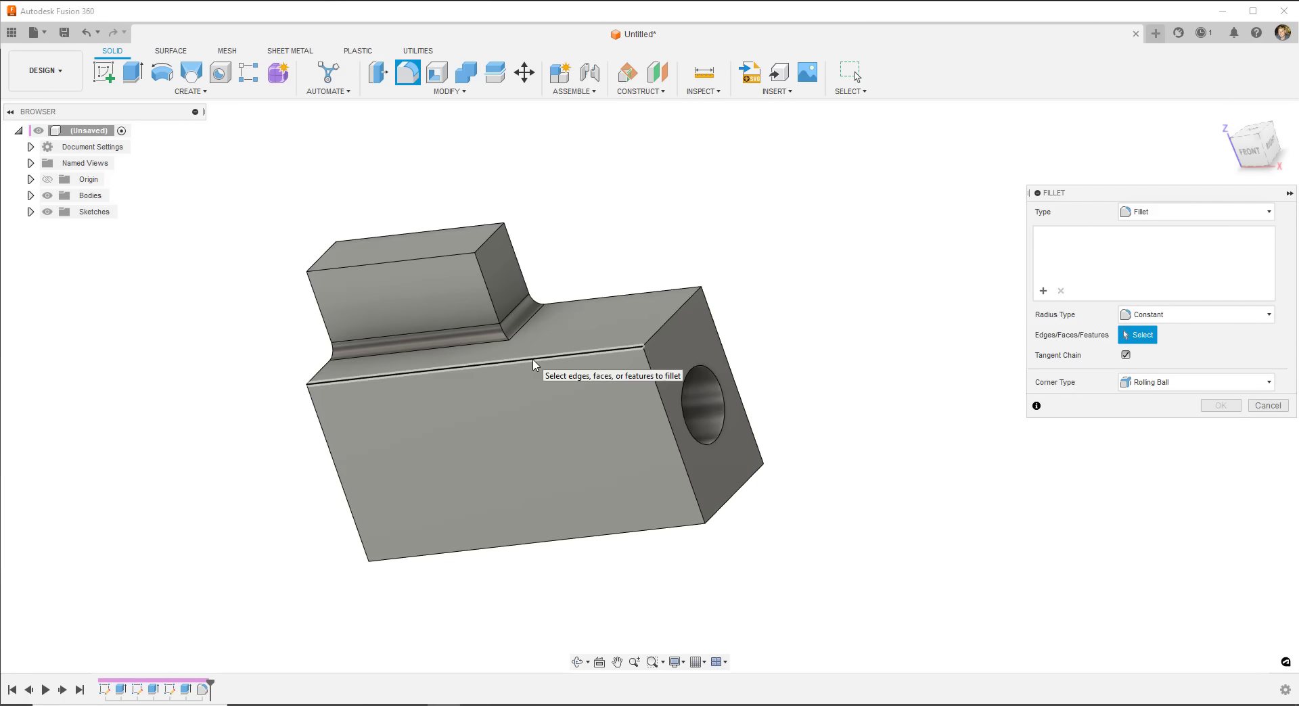
left_click(532, 358)
left_click(655, 334)
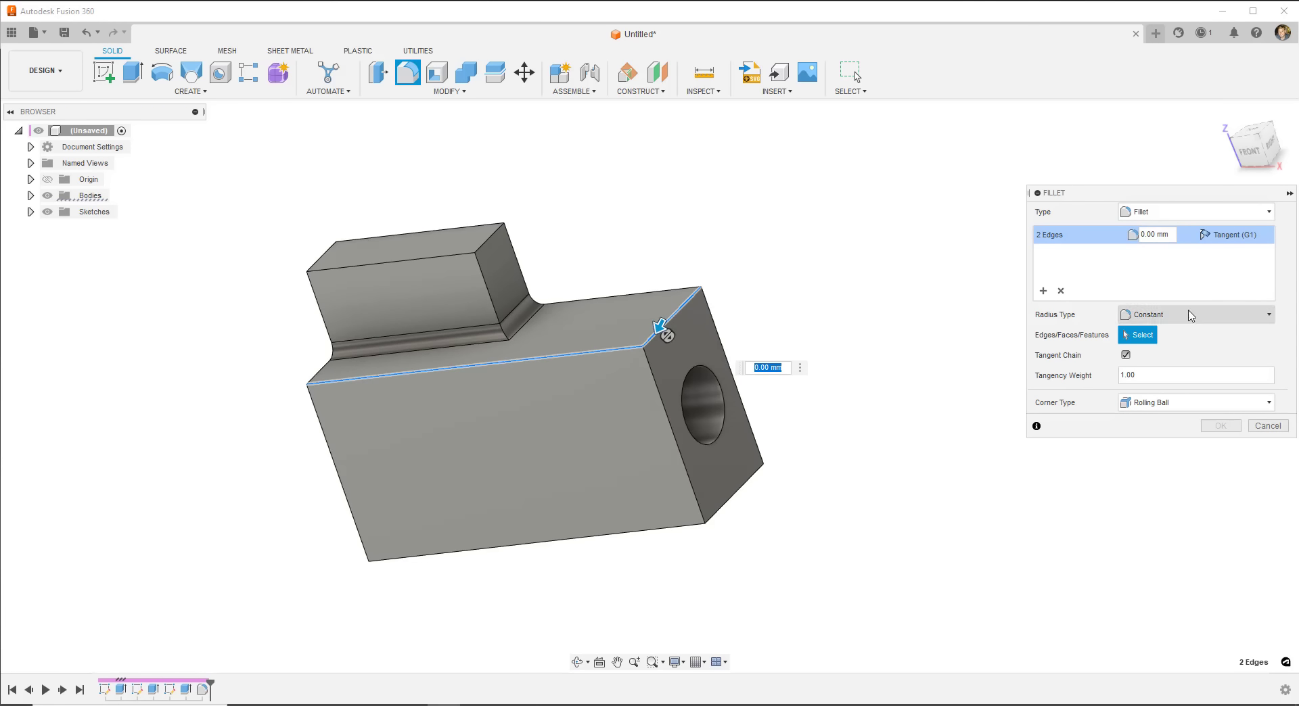
left_click(1170, 235)
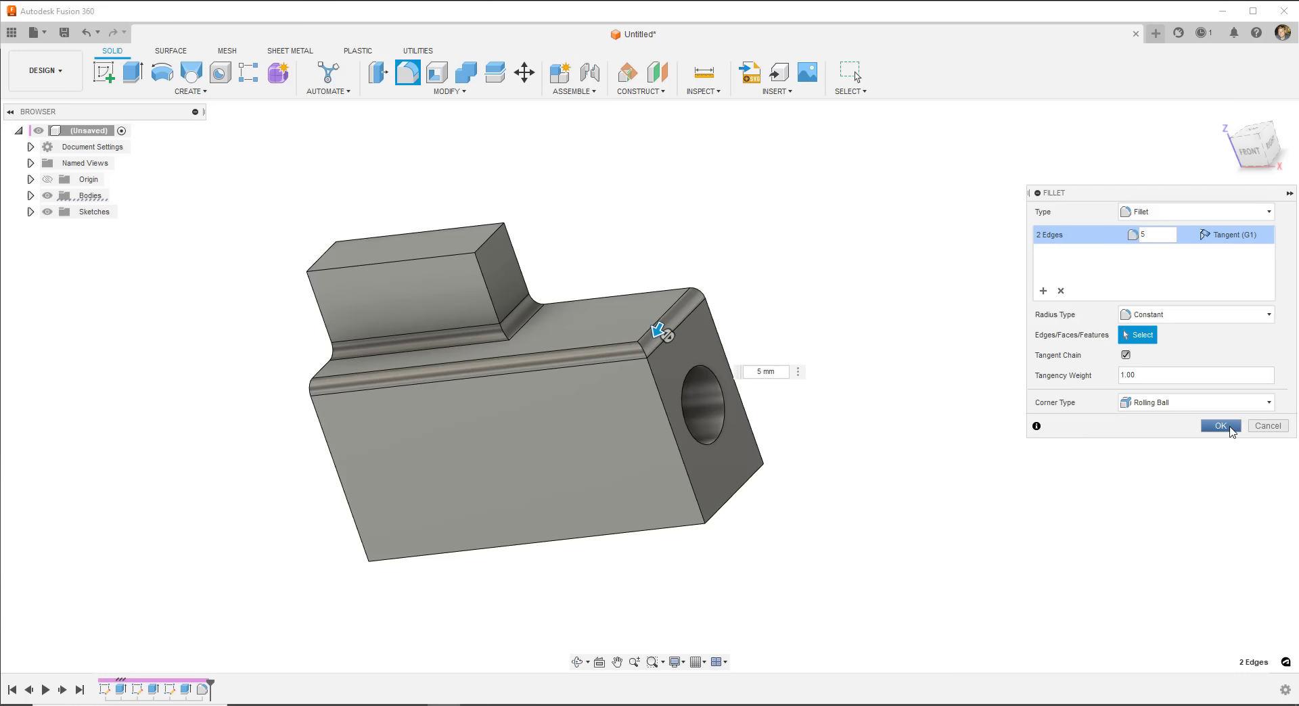
left_click(1228, 427)
middle_click_drag(595, 424, 453, 309, "shift")
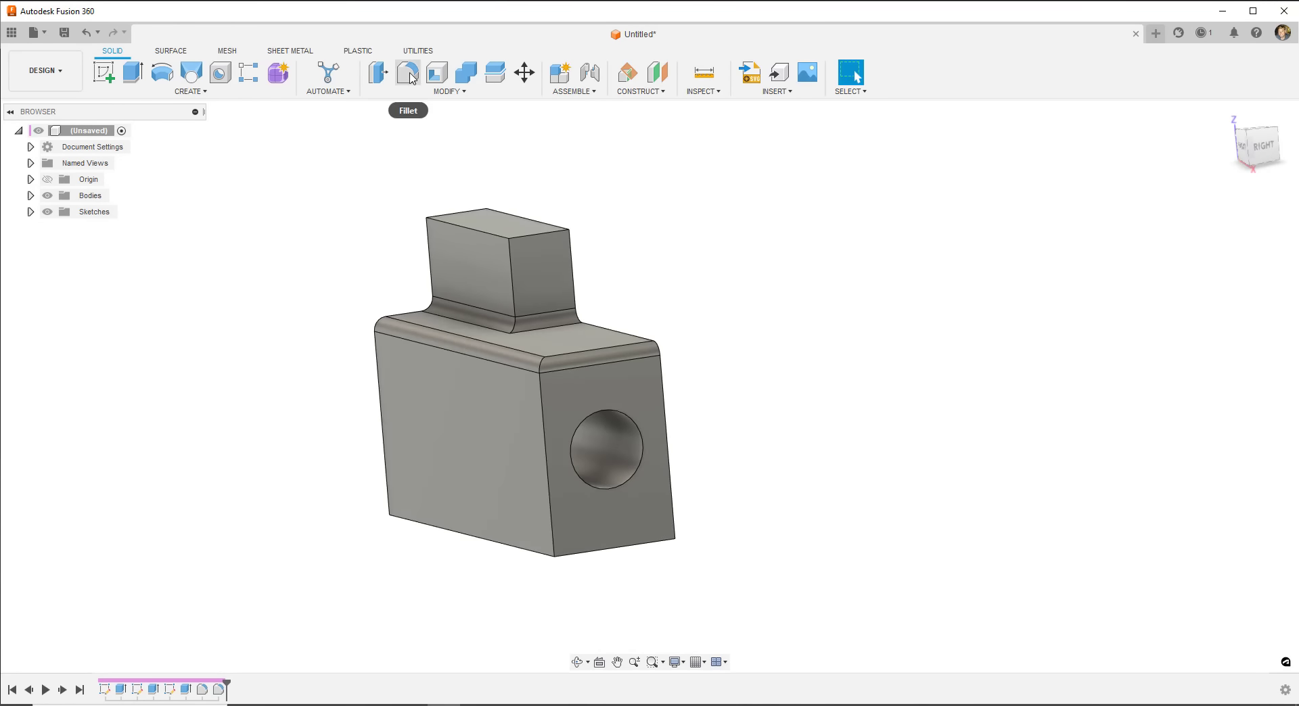
- Start a chamfer, clear the body face selection and pick the base's four bottom edges
left_click(436, 92)
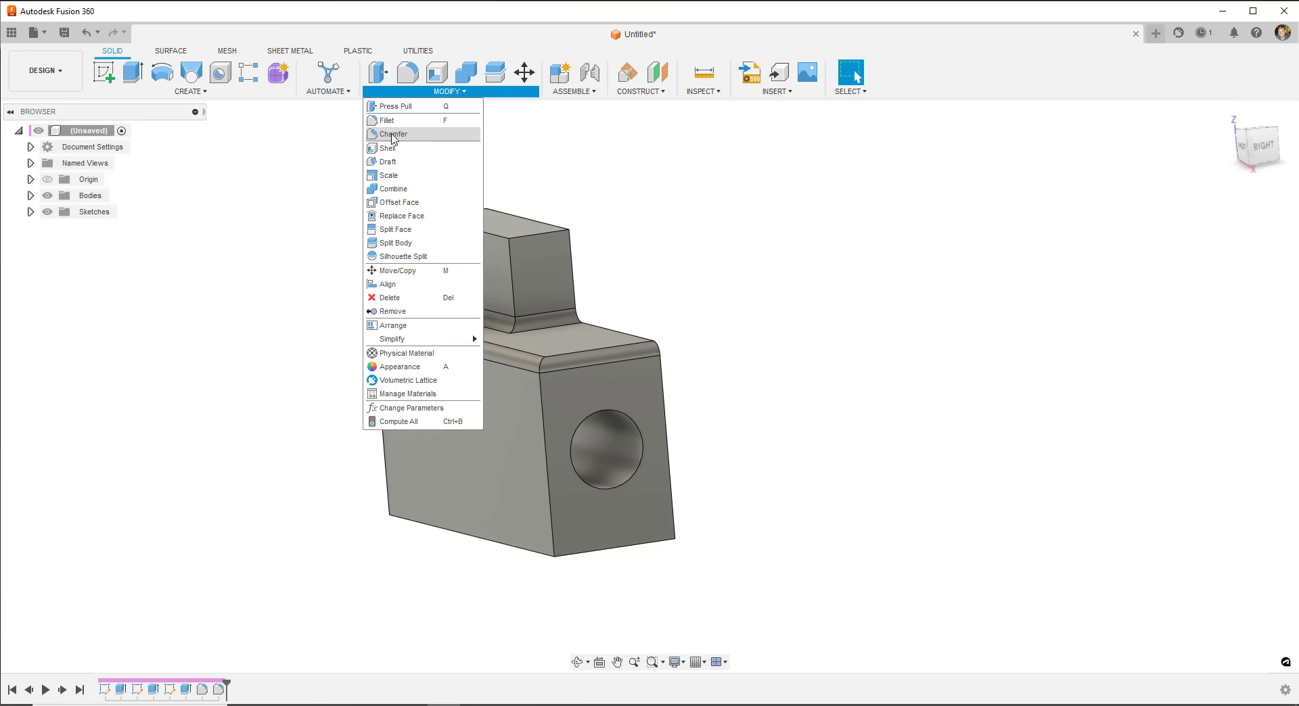
left_click(392, 135)
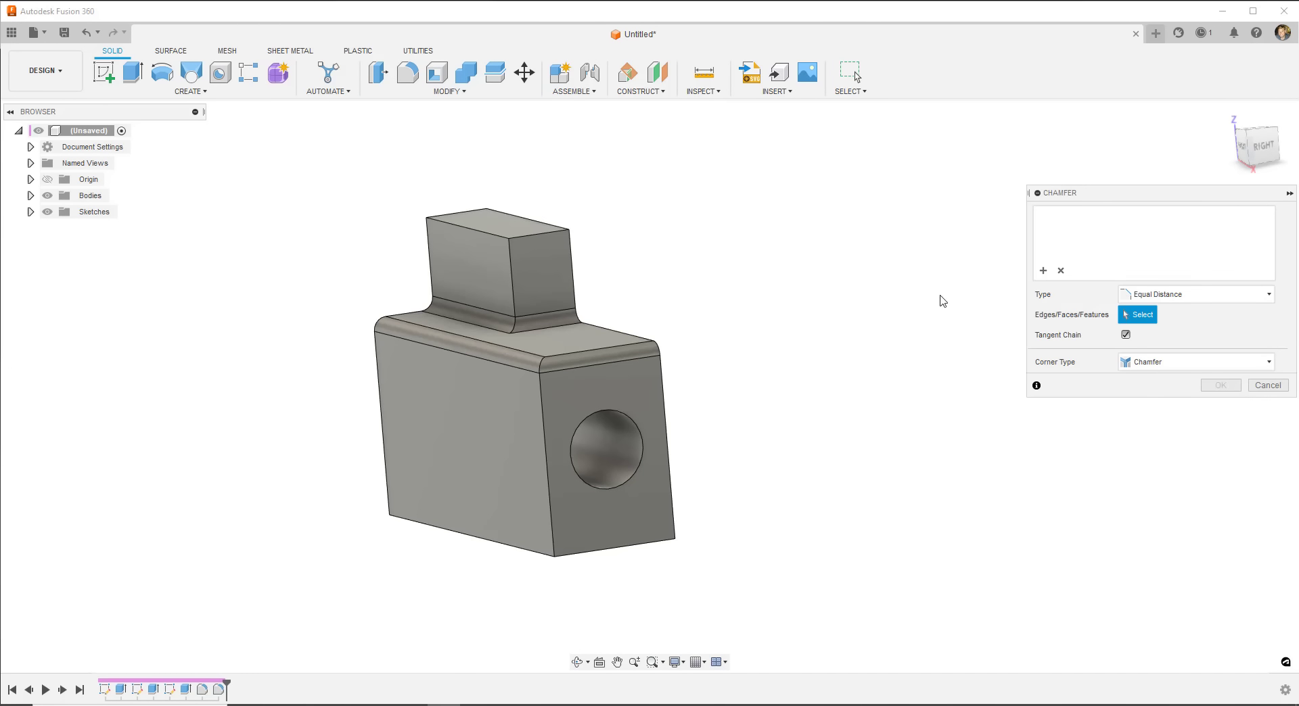
left_click(473, 545)
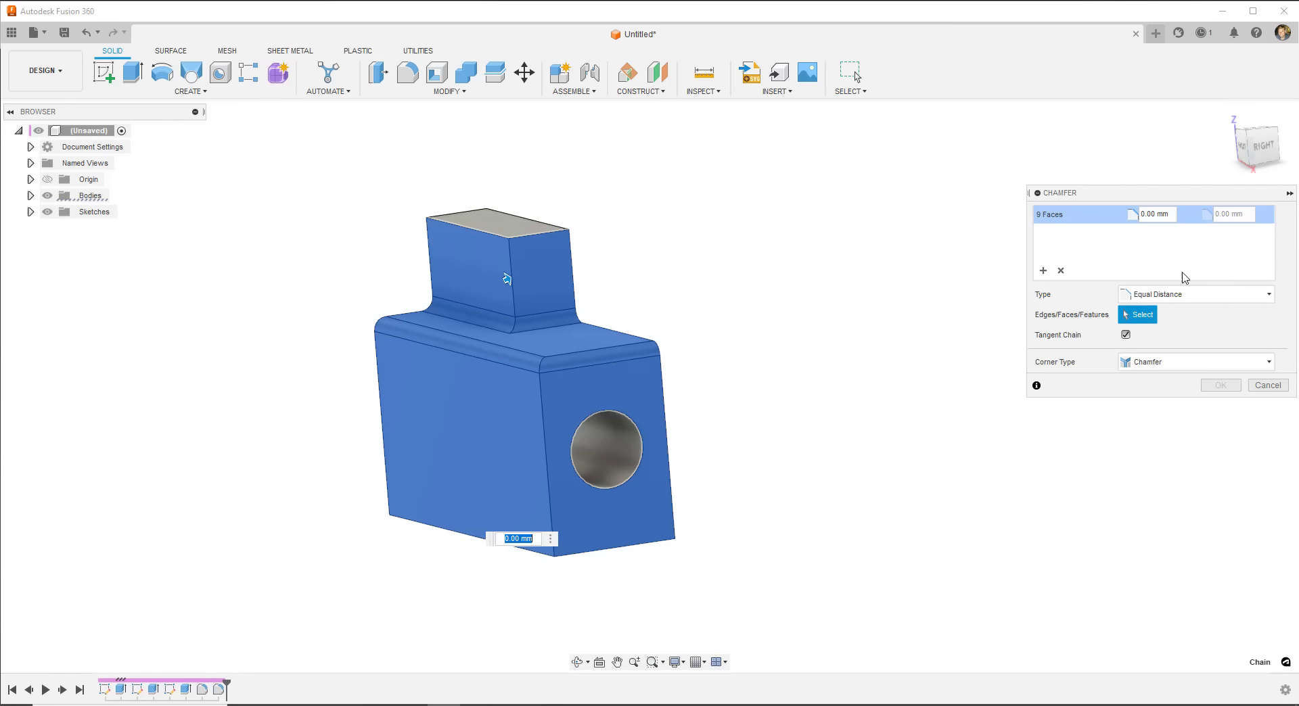
left_click(1060, 270)
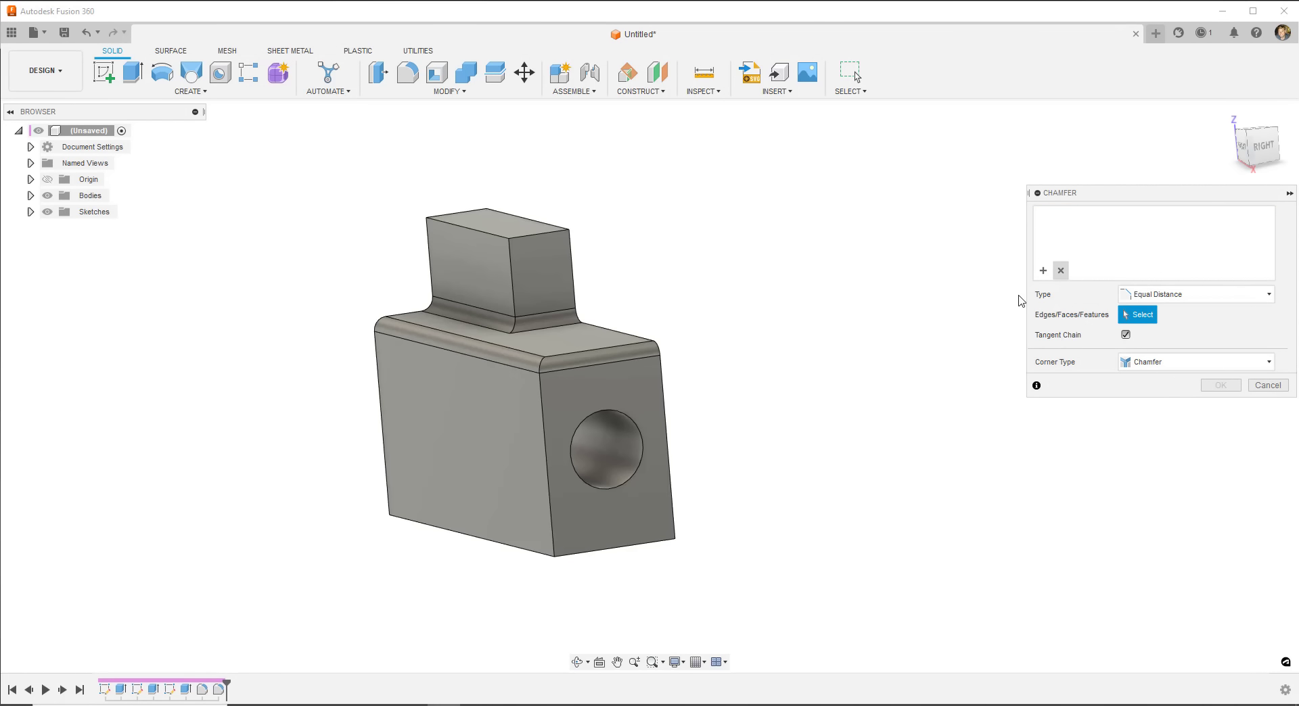
left_click(518, 548)
left_click(588, 553)
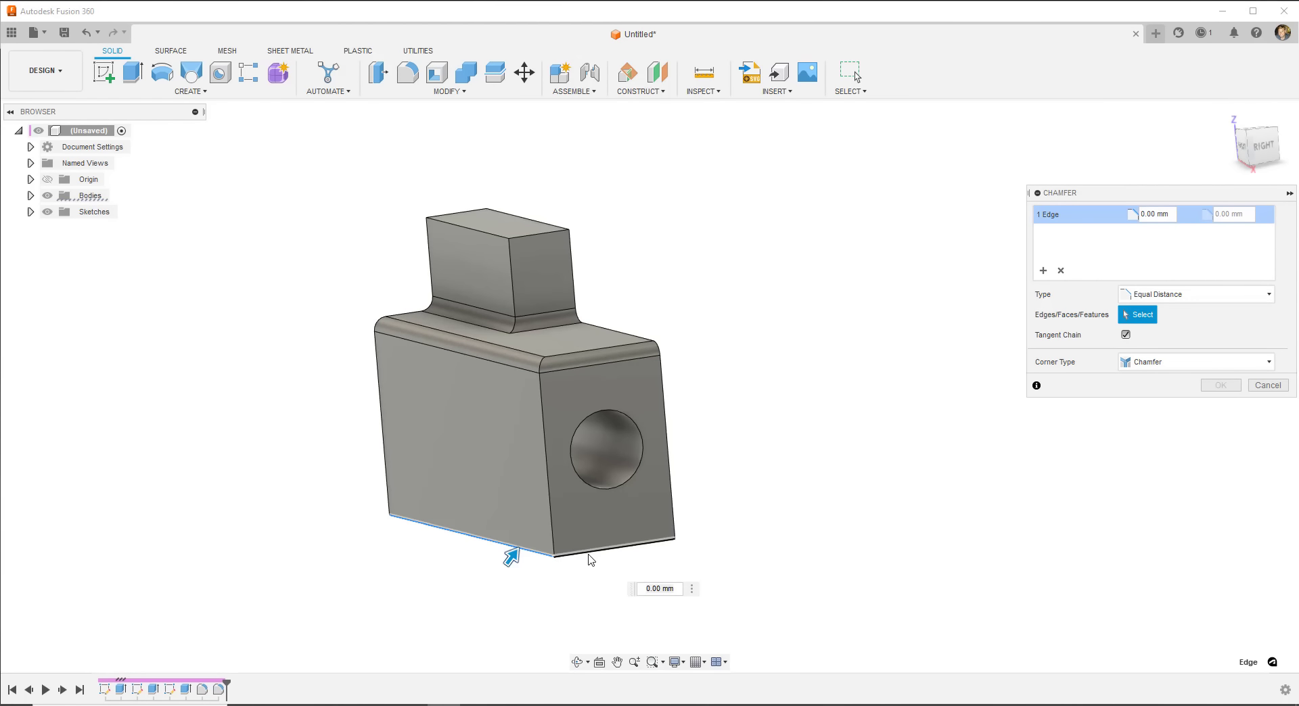
middle_click_drag(588, 559, 600, 478, "shift")
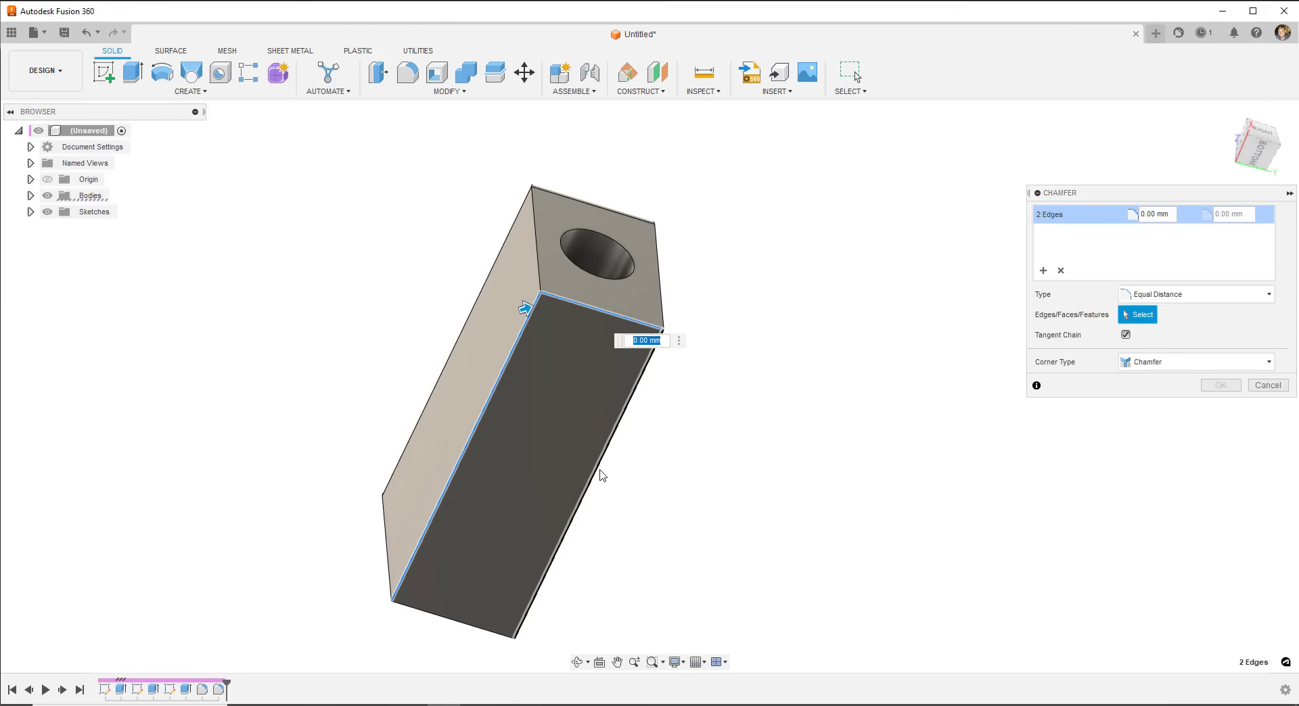
left_click(438, 617)
left_click(438, 617)
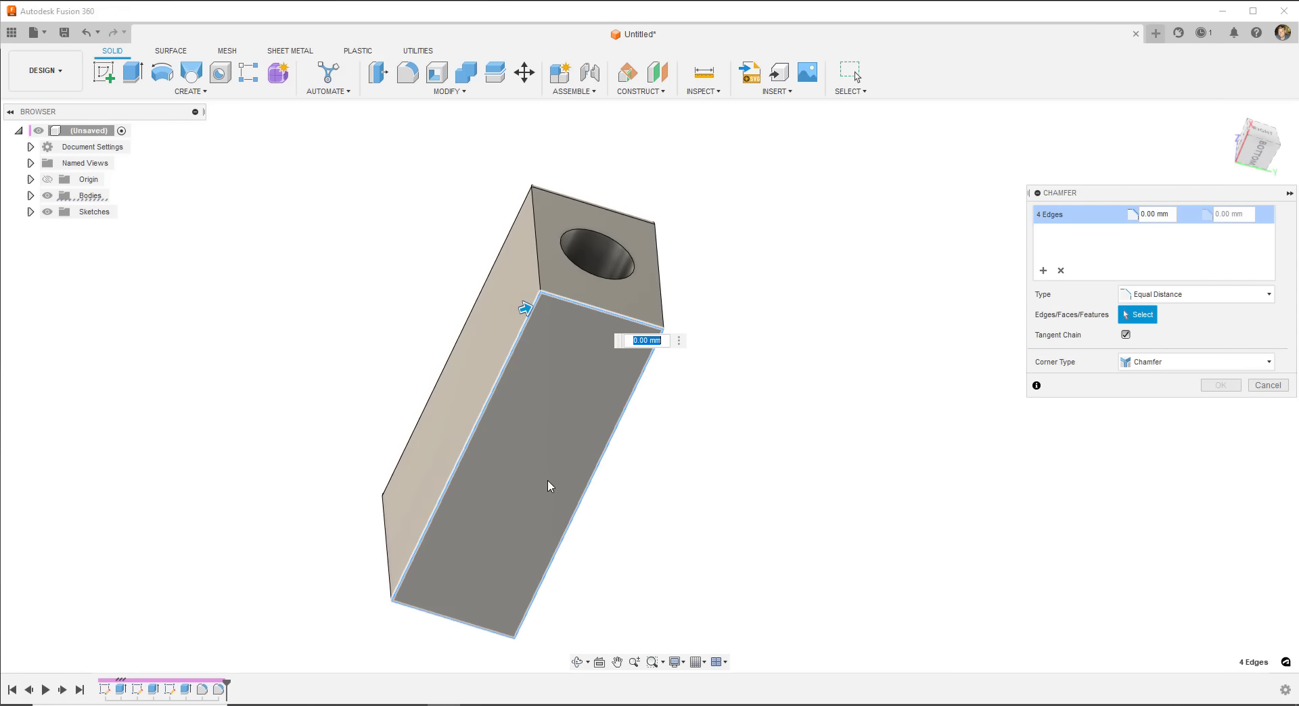
middle_click_drag(549, 487, 545, 573, "shift")
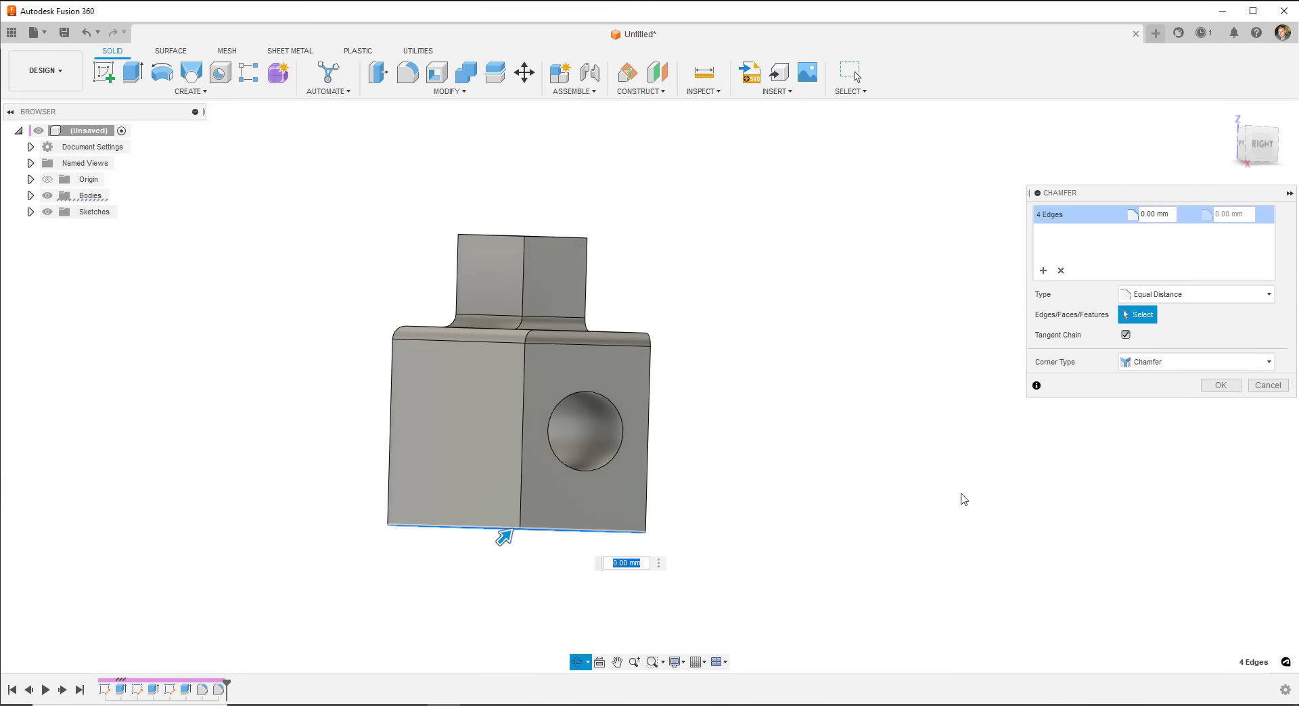
- Keep the Equal Distance chamfer type and apply it at 10 mm
left_click(1161, 299)
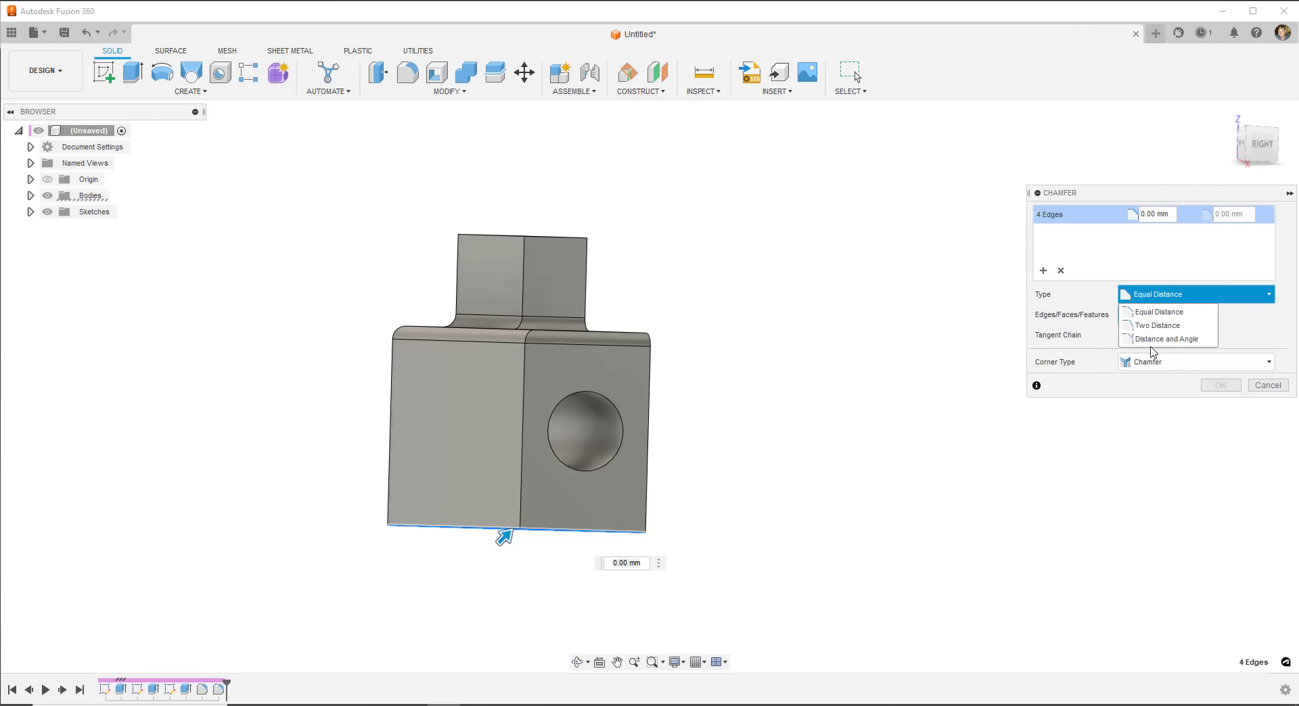
left_click(1154, 312)
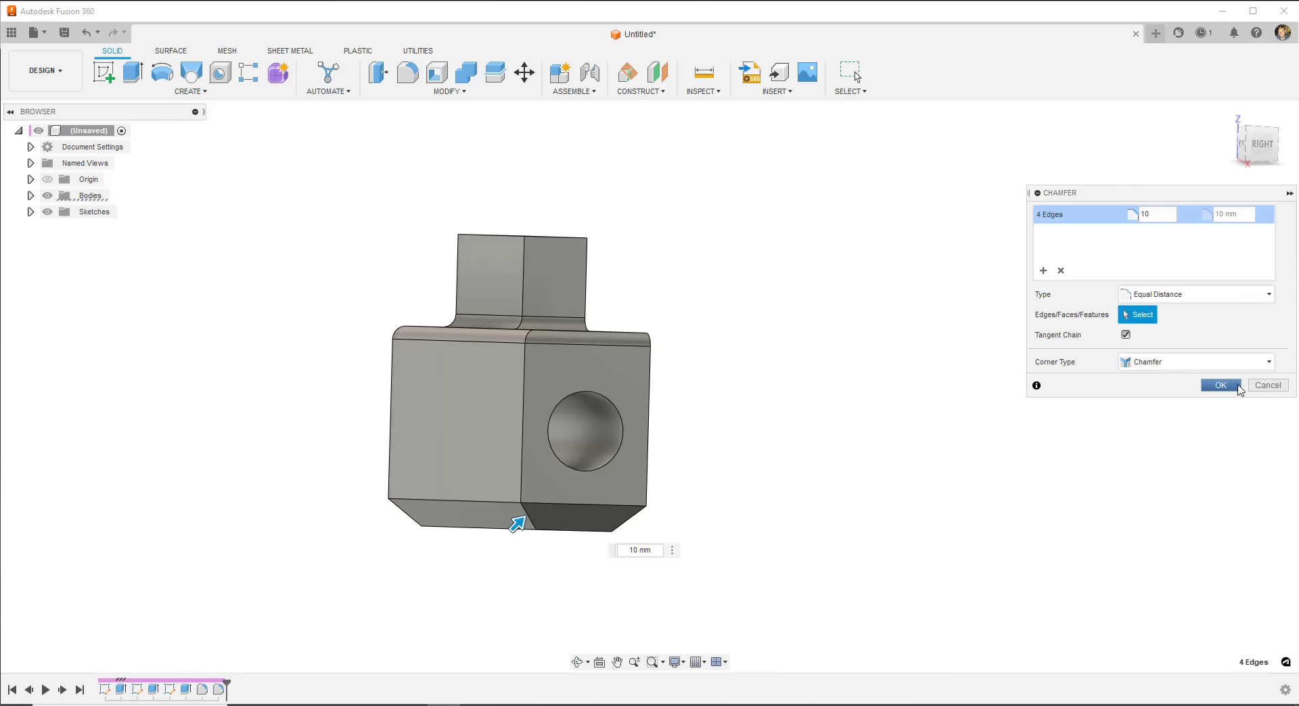
left_click(1220, 384)
middle_click_drag(609, 446, 342, 310, "shift")
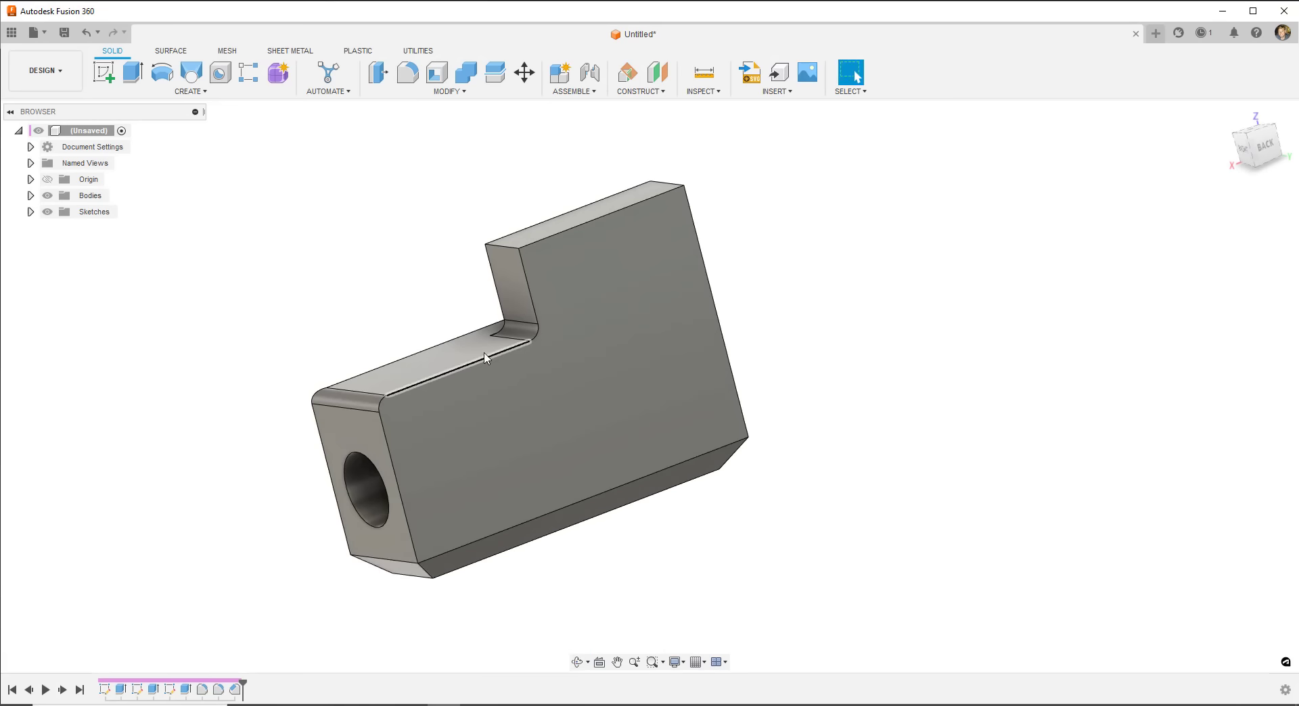
- Orbit to the block's large back face and start a new sketch on it
middle_click_drag(484, 357, 513, 314, "shift")
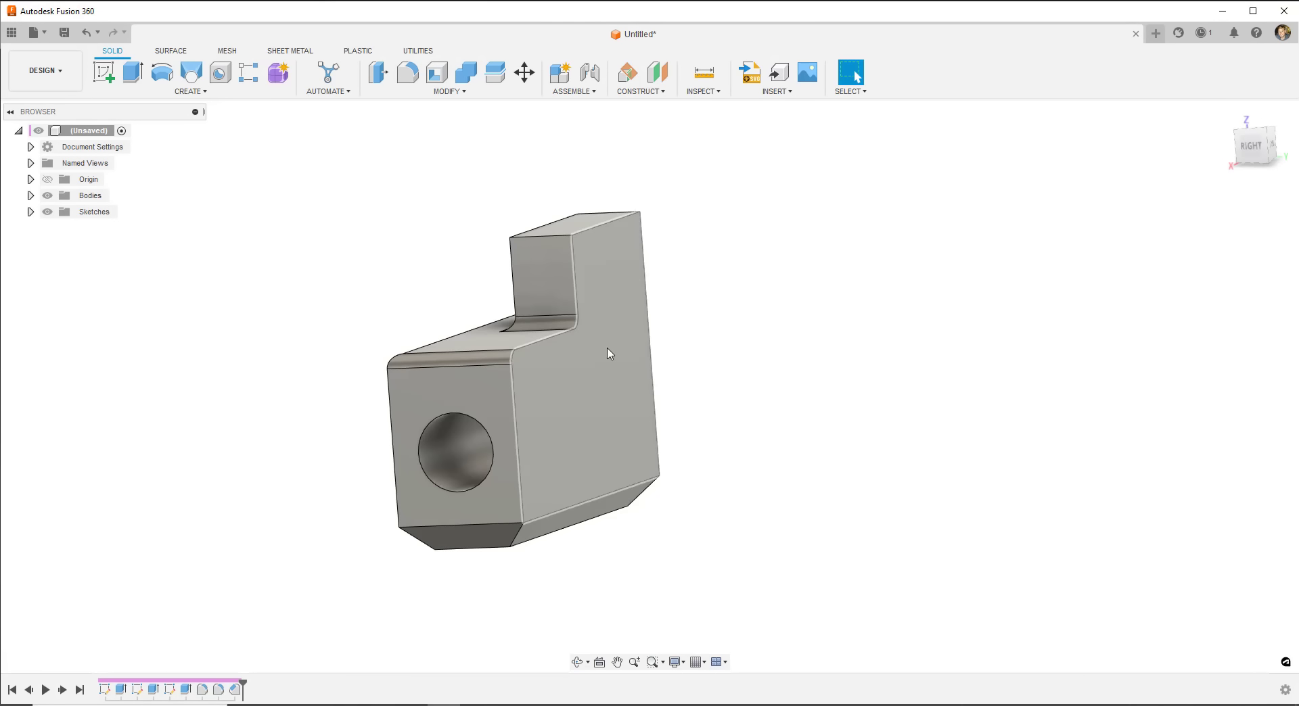
middle_click_drag(536, 372, 486, 353, "shift")
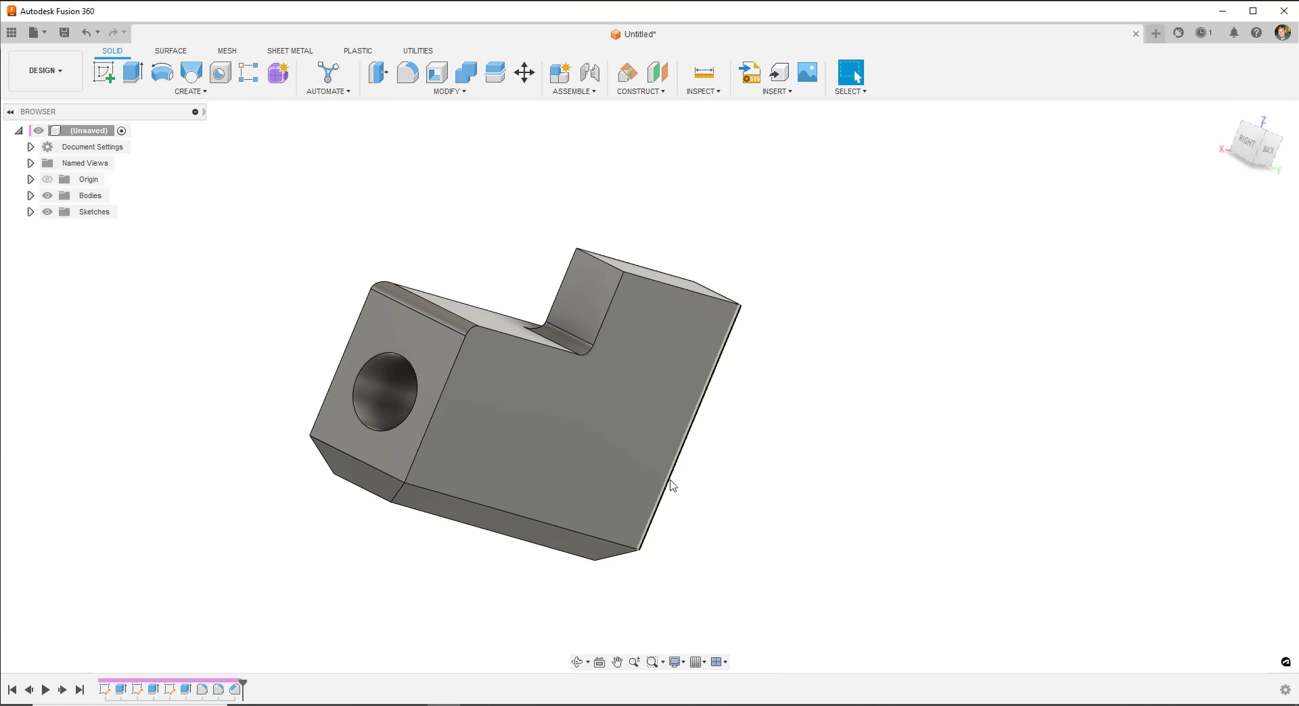
left_click(103, 71)
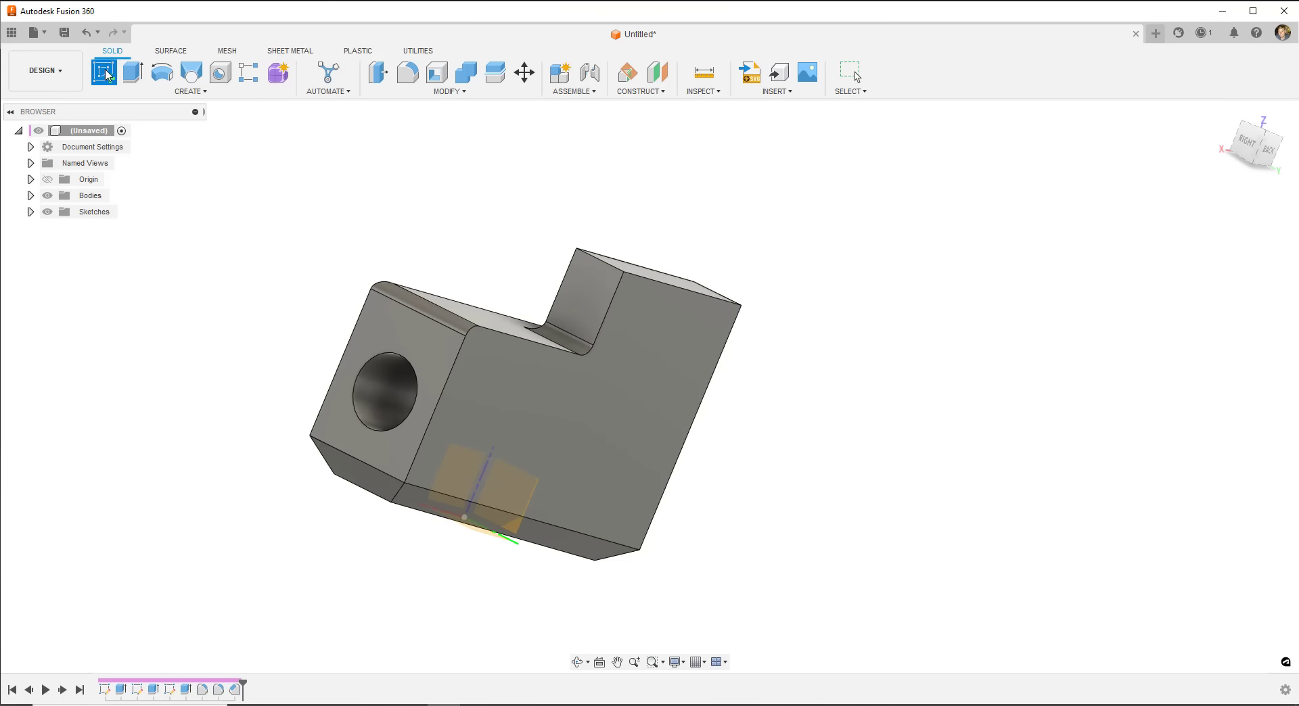
left_click(550, 431)
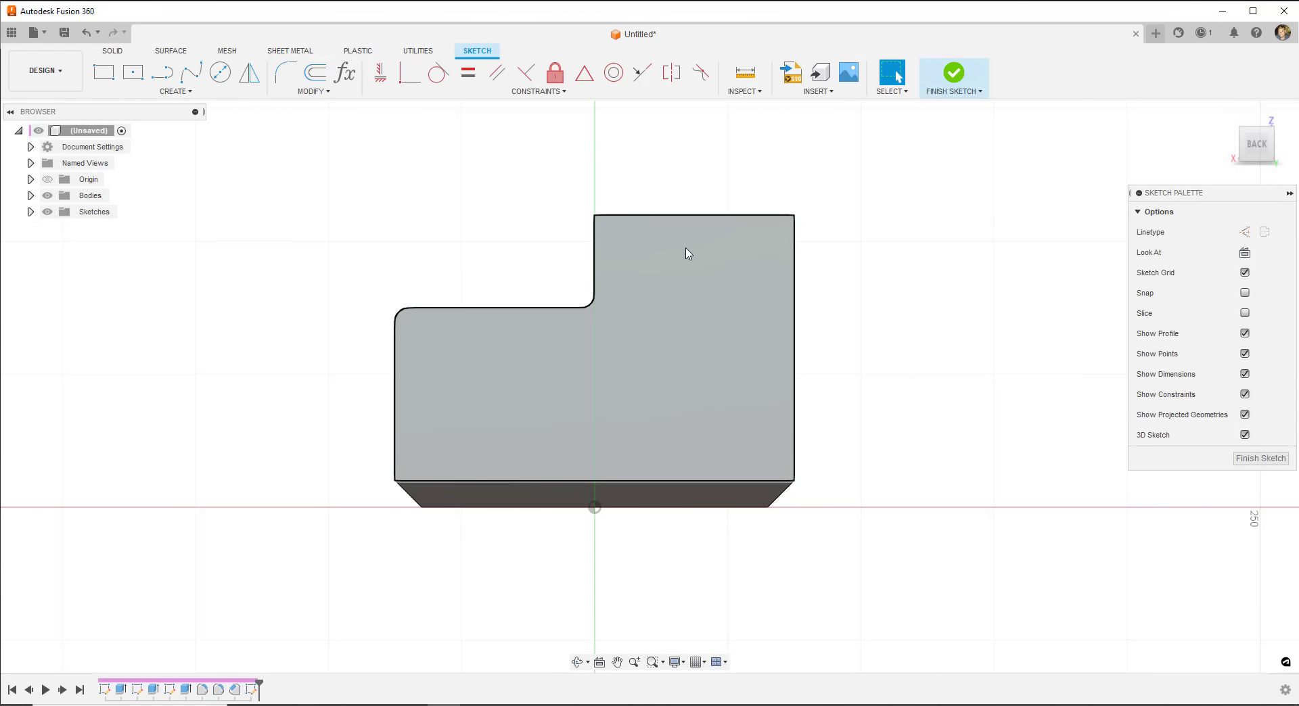
- Place five sketch points near the face corners and on the top edge beside the step
left_click(179, 92)
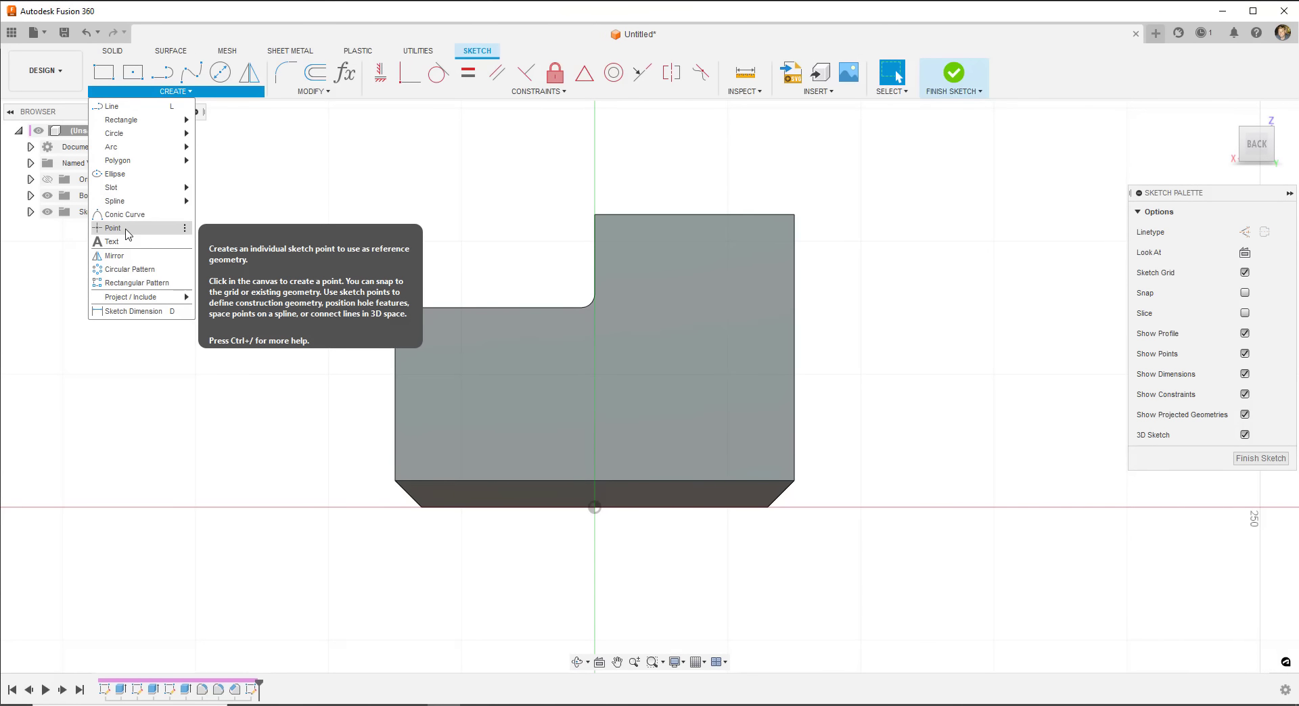
left_click(127, 234)
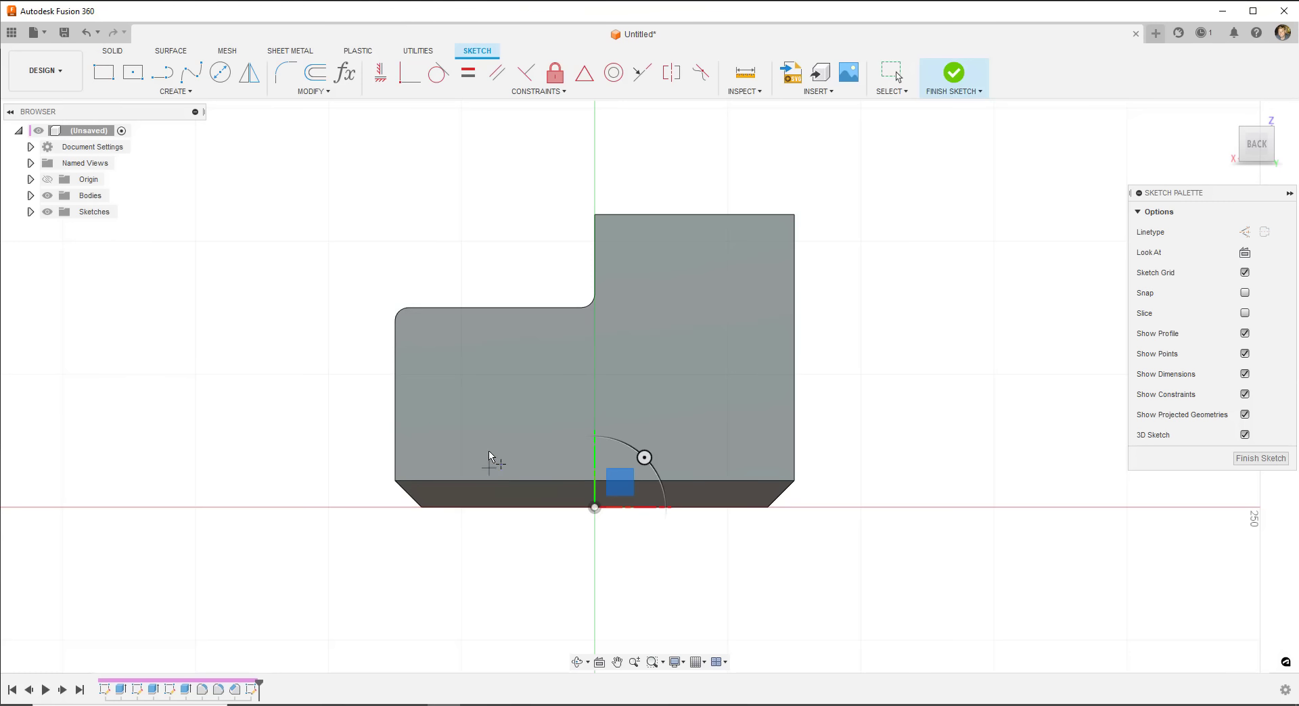
left_click(425, 336)
left_click(425, 460)
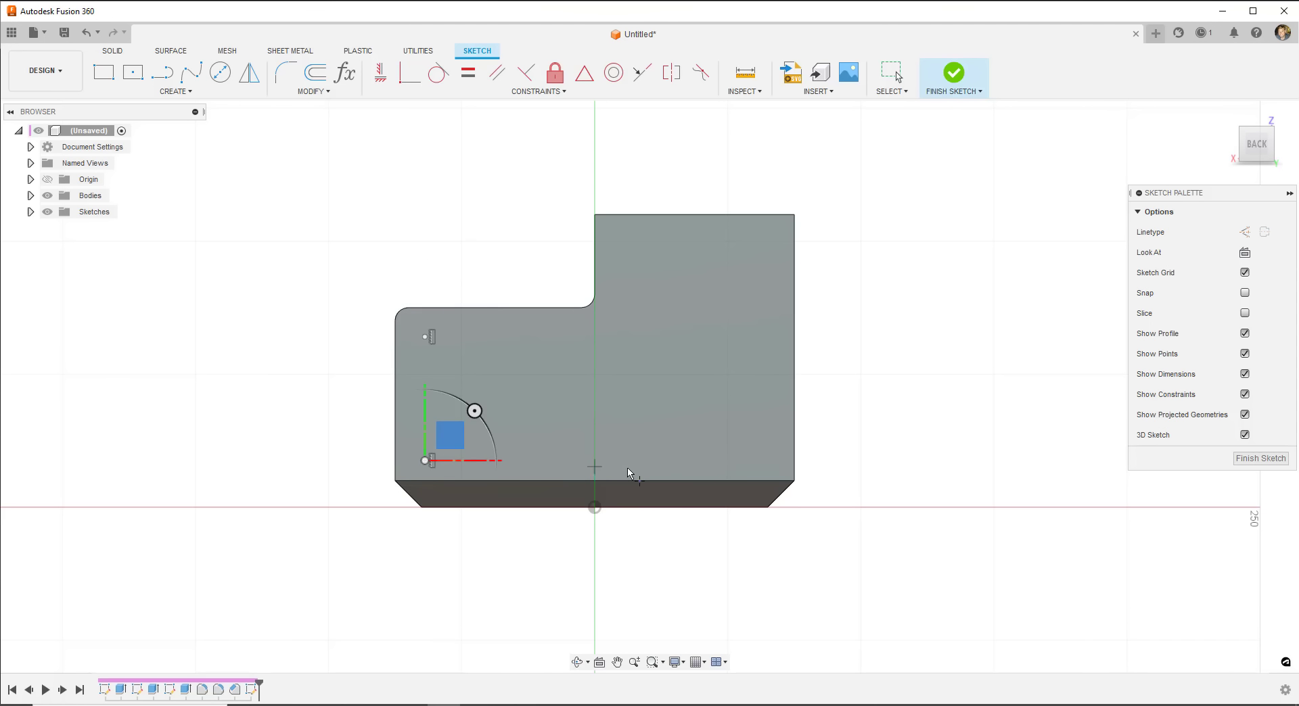
left_click(779, 461)
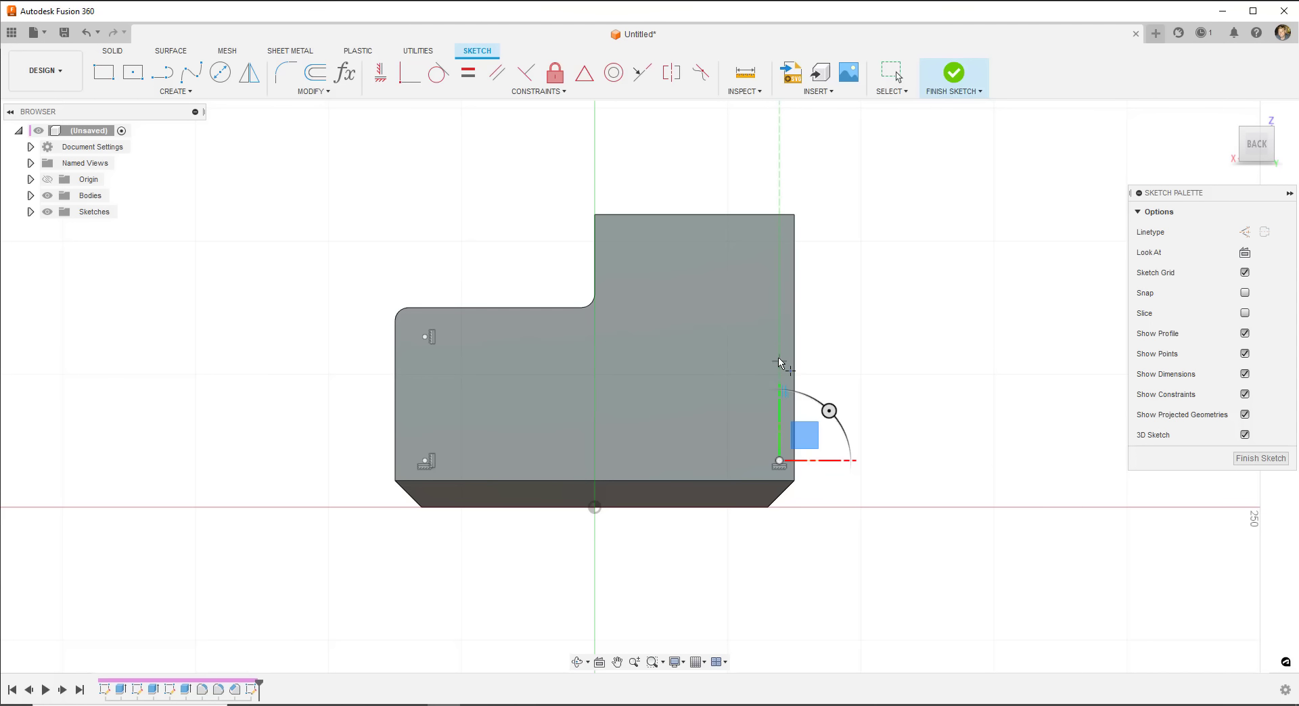
left_click(779, 238)
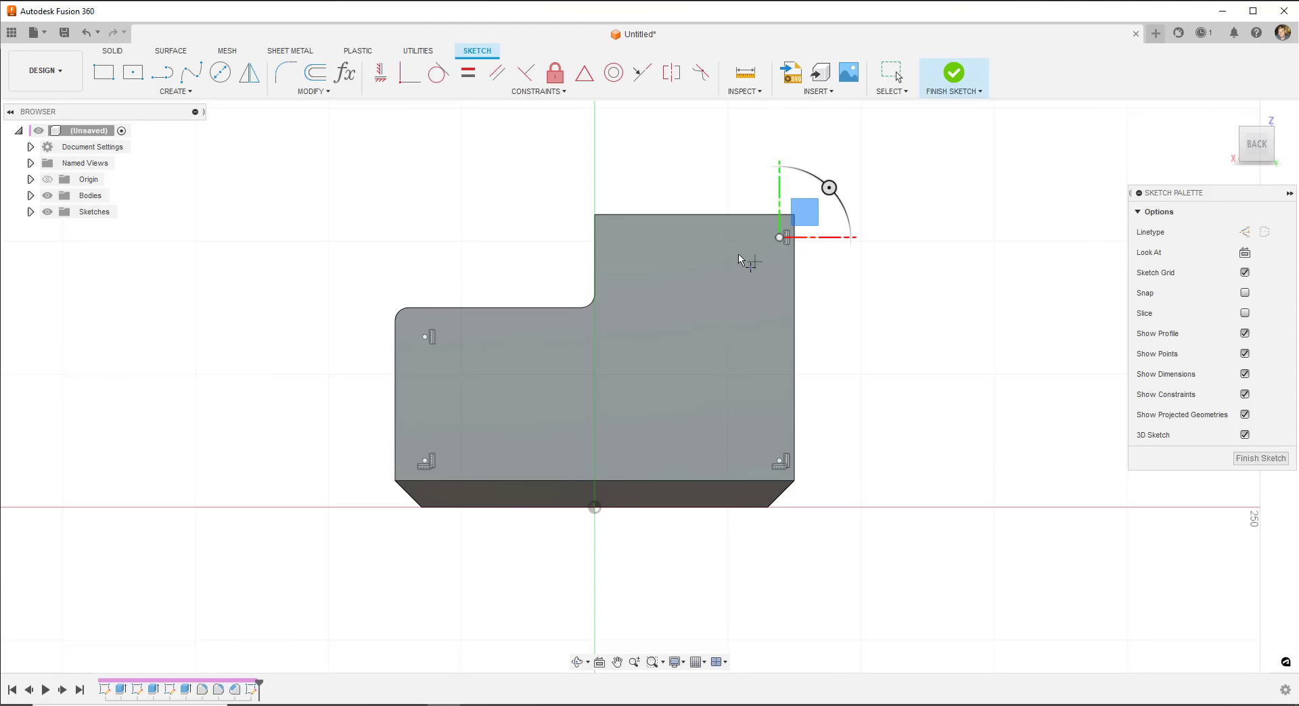
left_click(617, 238)
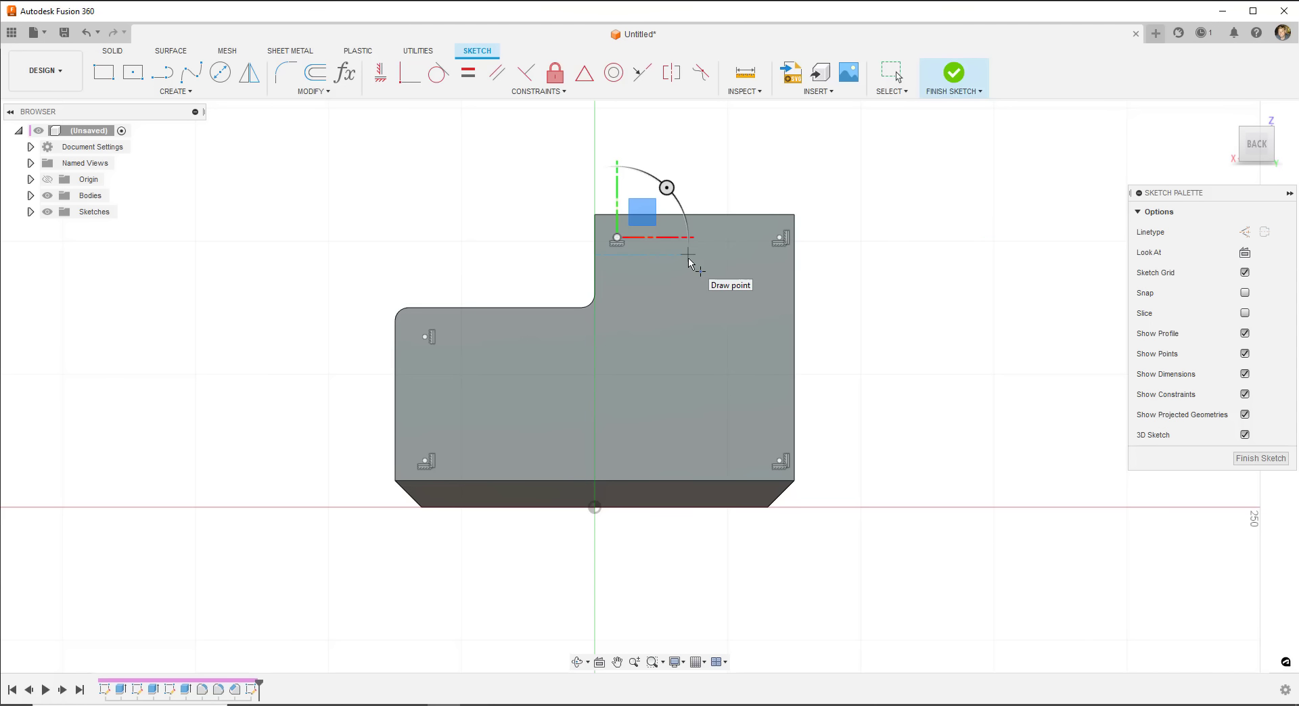
left_click(164, 91)
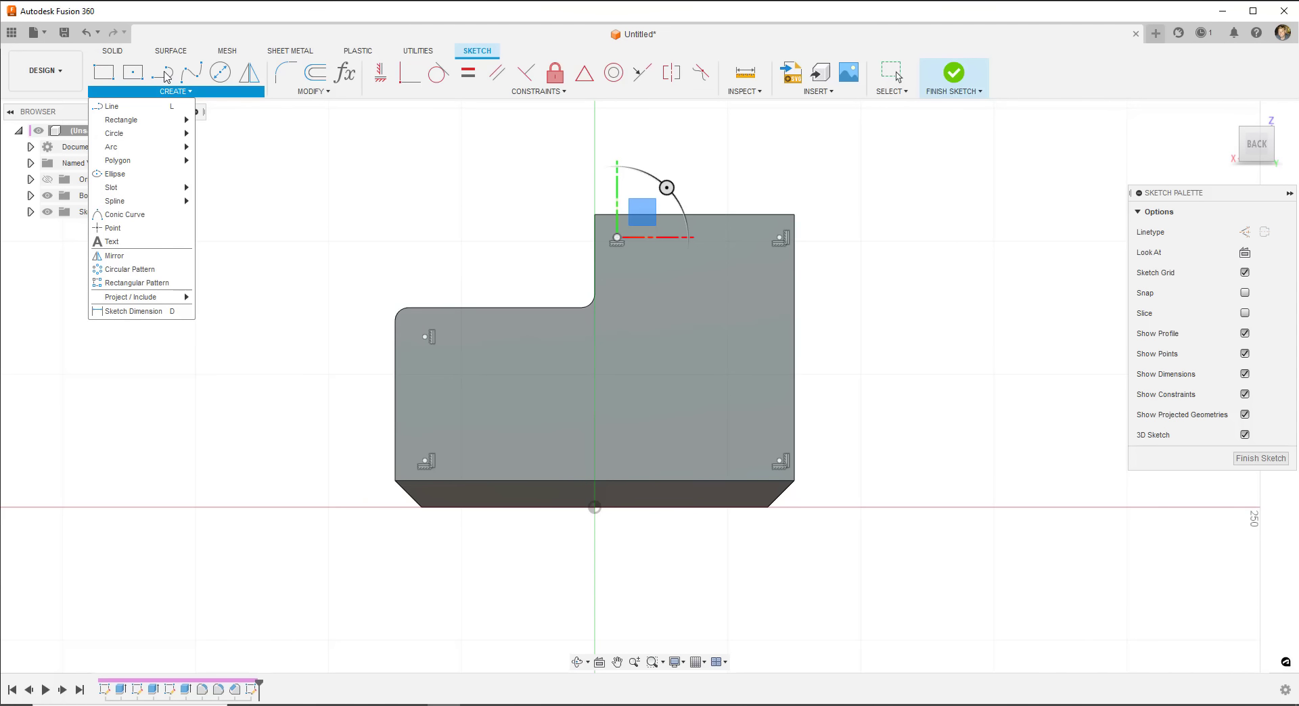
- Dimension the upper-left point 12 mm from the left edge and the top-edge point 12 mm from the step
left_click(135, 311)
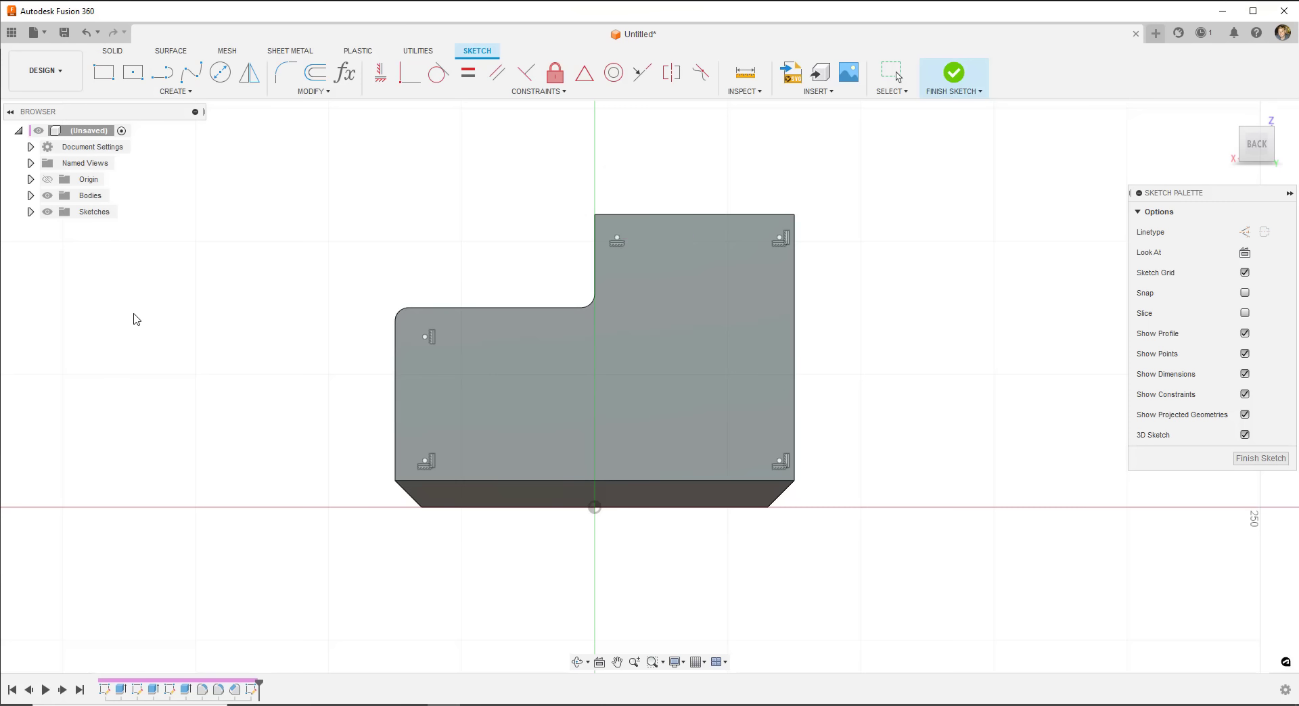
left_click(424, 337)
left_click(395, 362)
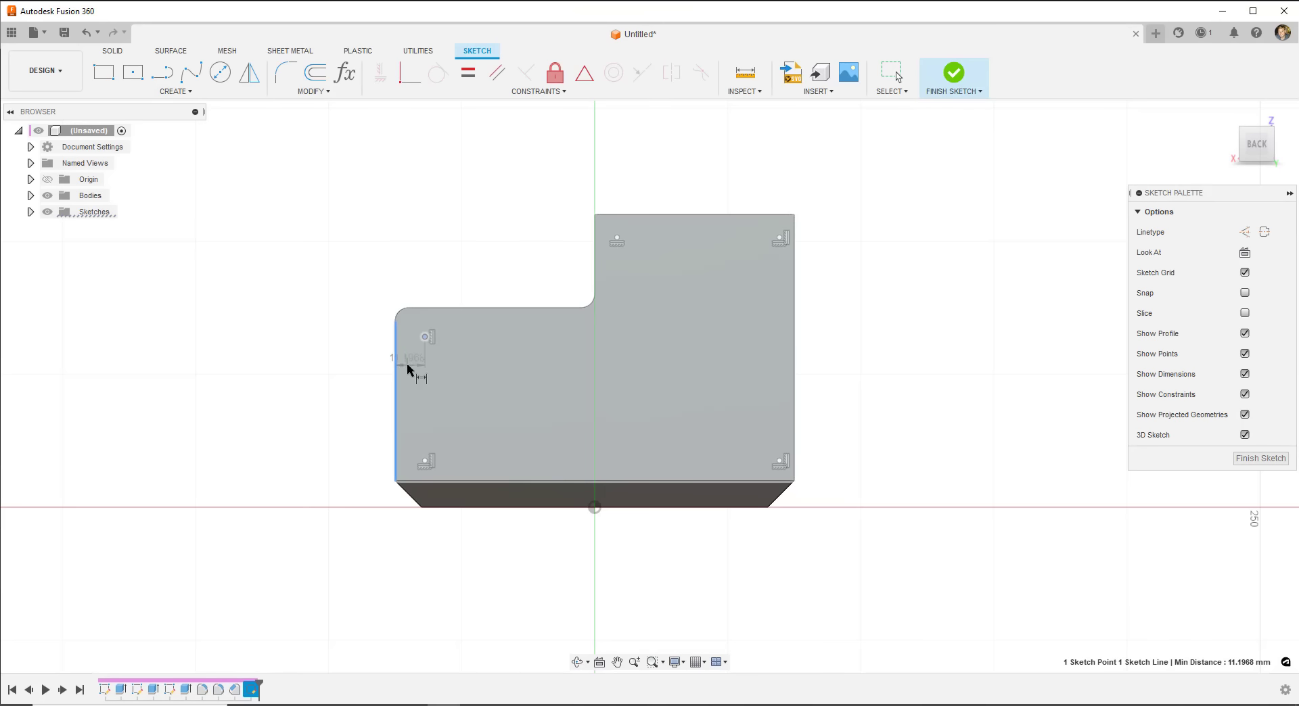
left_click(414, 290)
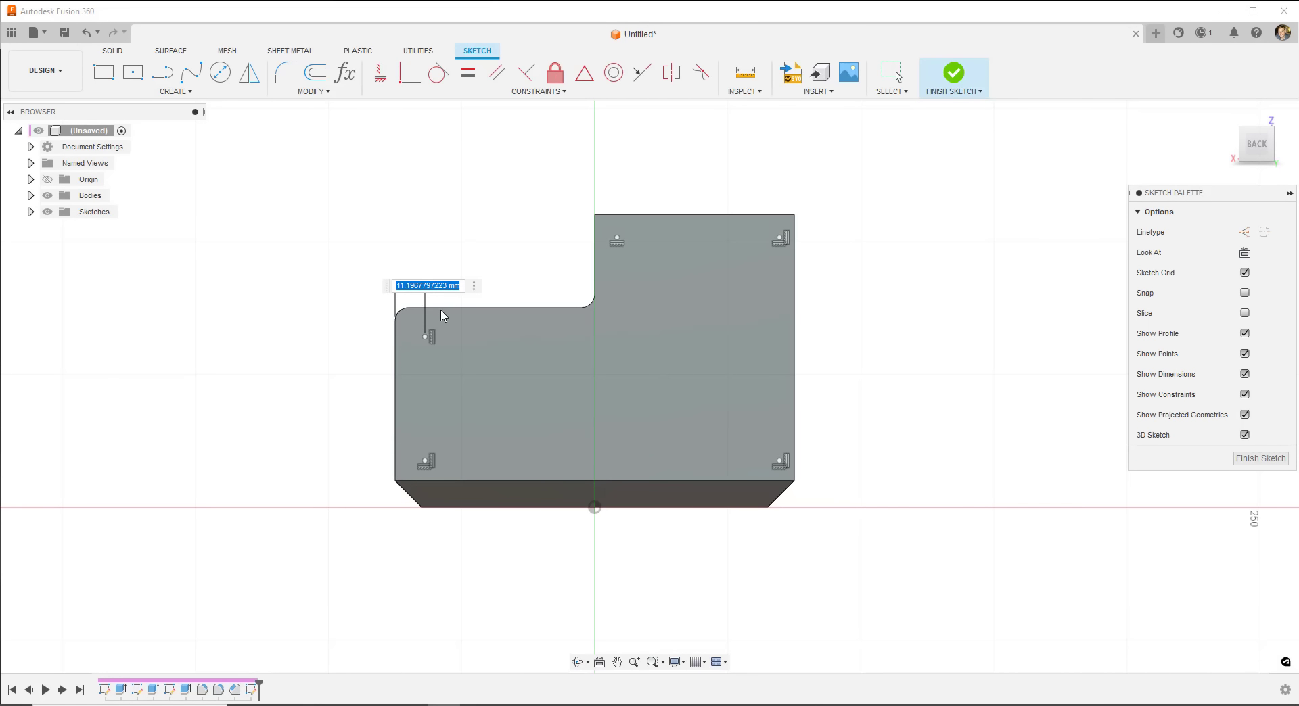
type("12")
key("Return")
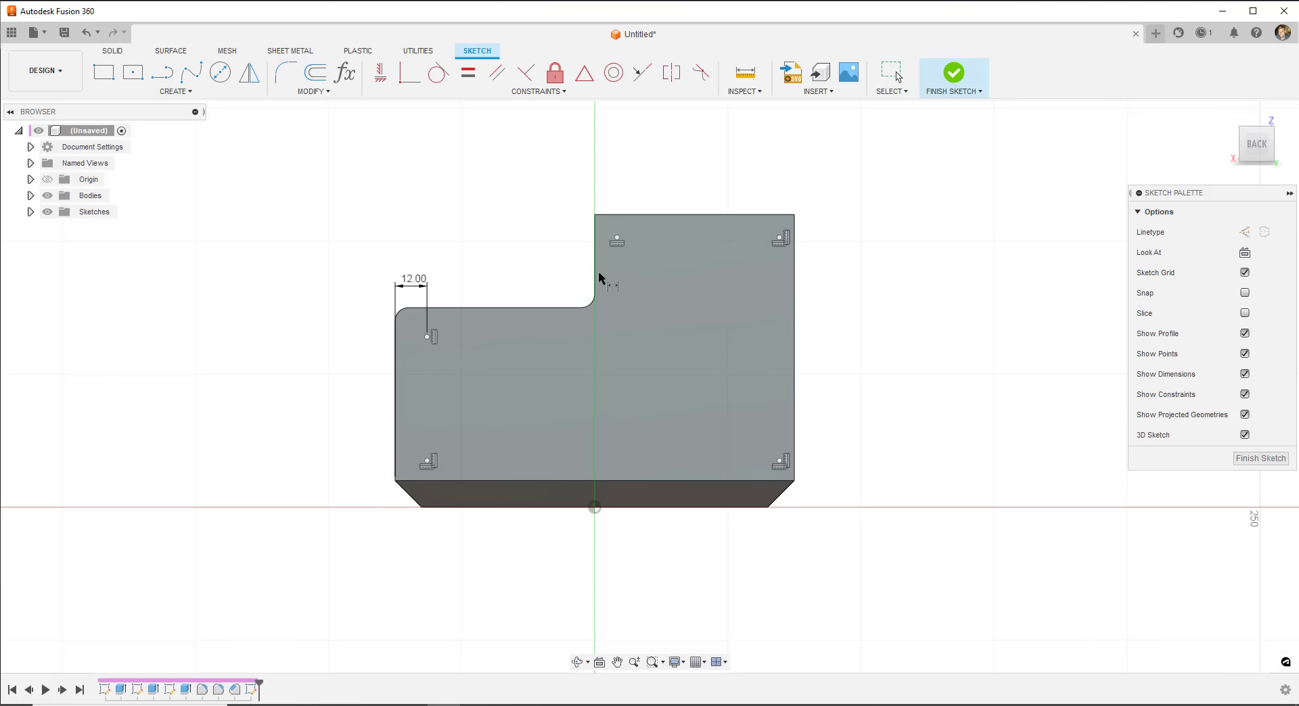
left_click(616, 239)
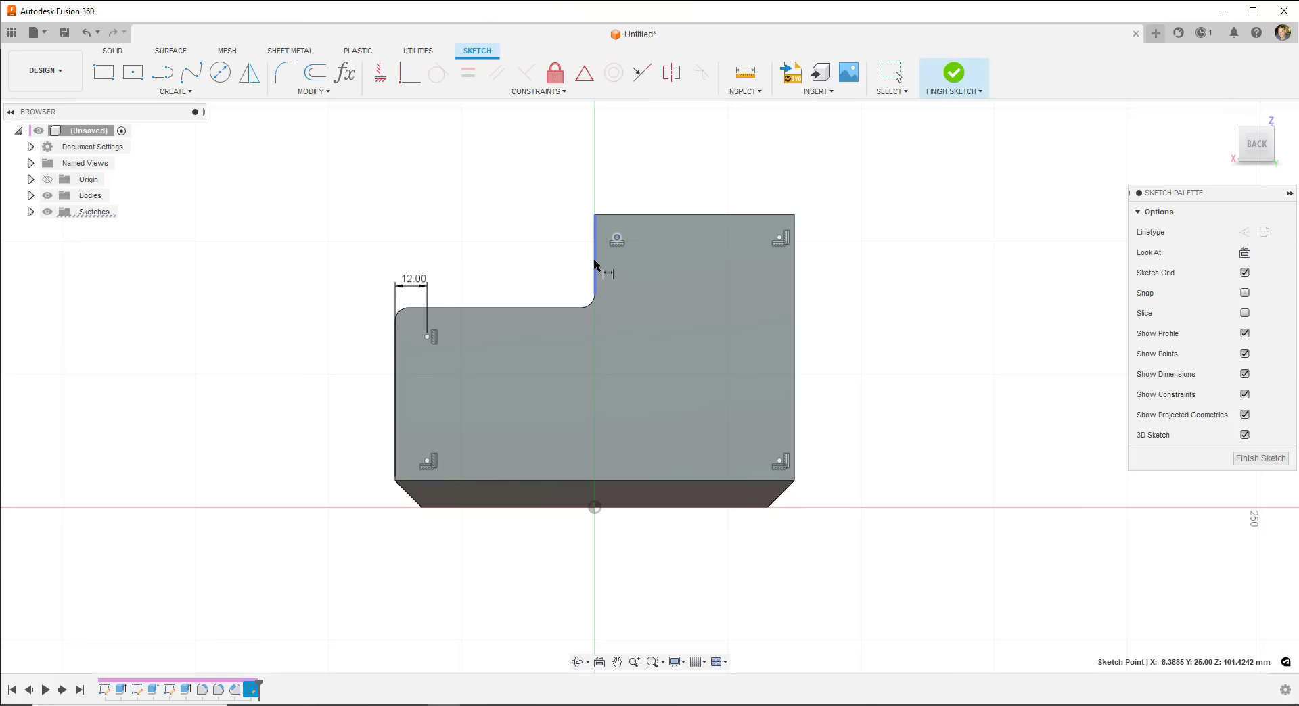
left_click(595, 263)
left_click(614, 199)
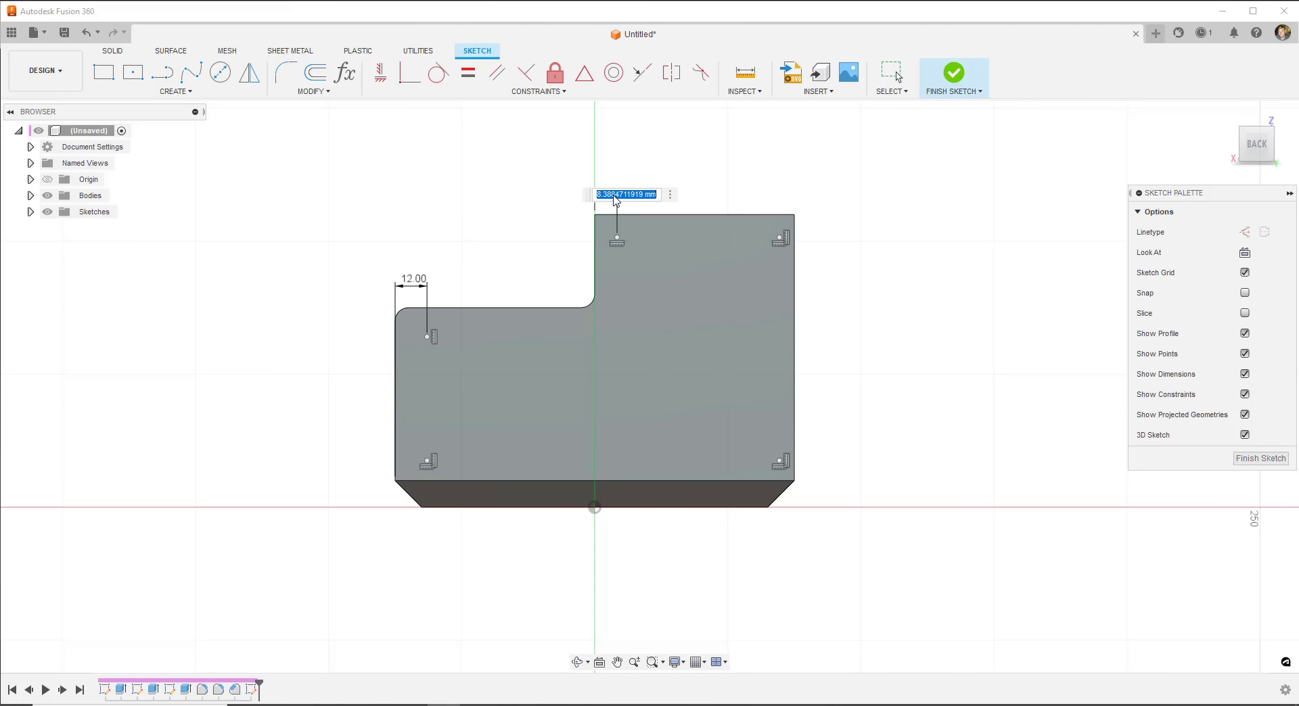
type("12")
key("Return")
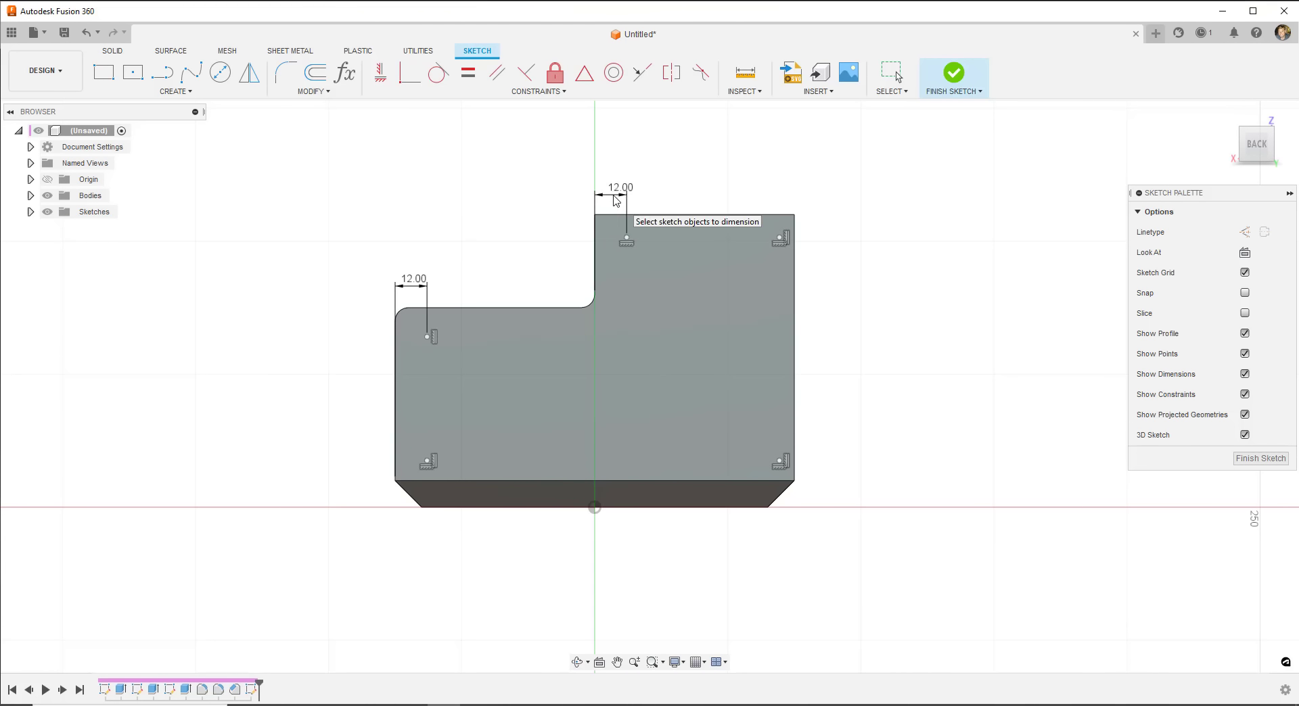
- Dimension the upper-right point 12 mm from the right edge and the lower-left point 12 mm above the bottom
left_click(779, 239)
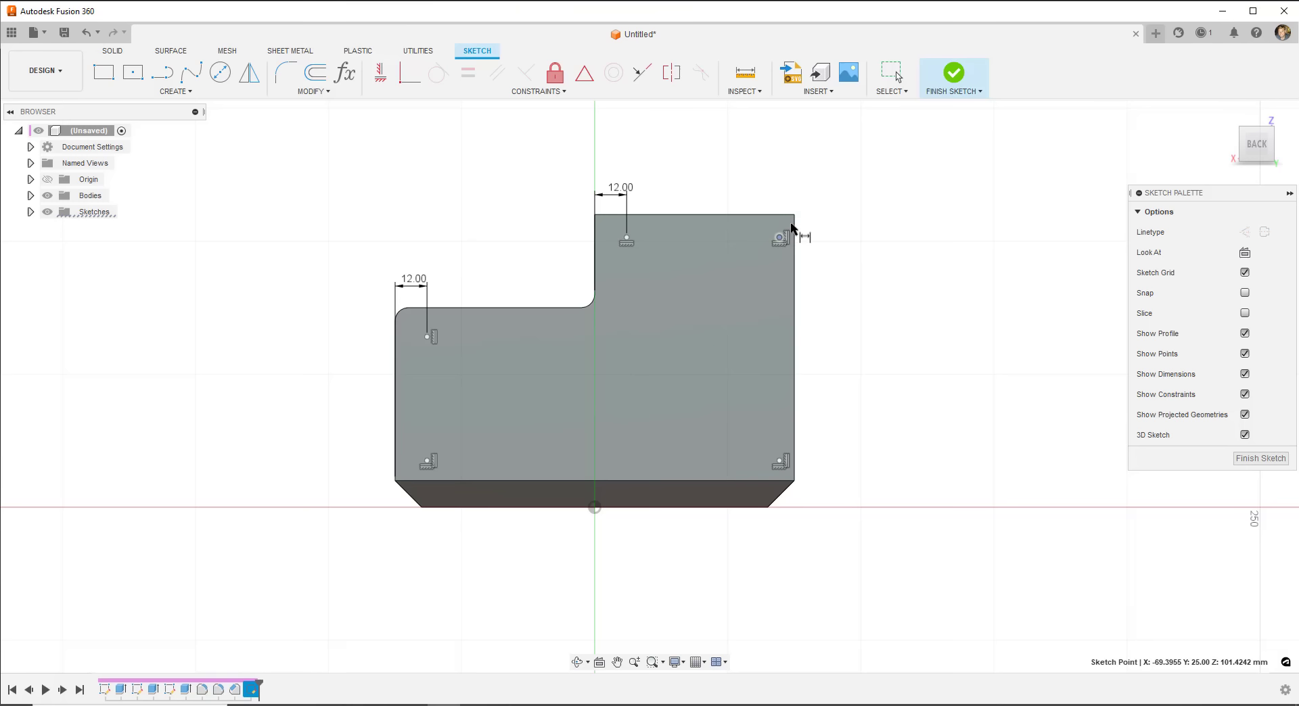
left_click(795, 233)
left_click(795, 189)
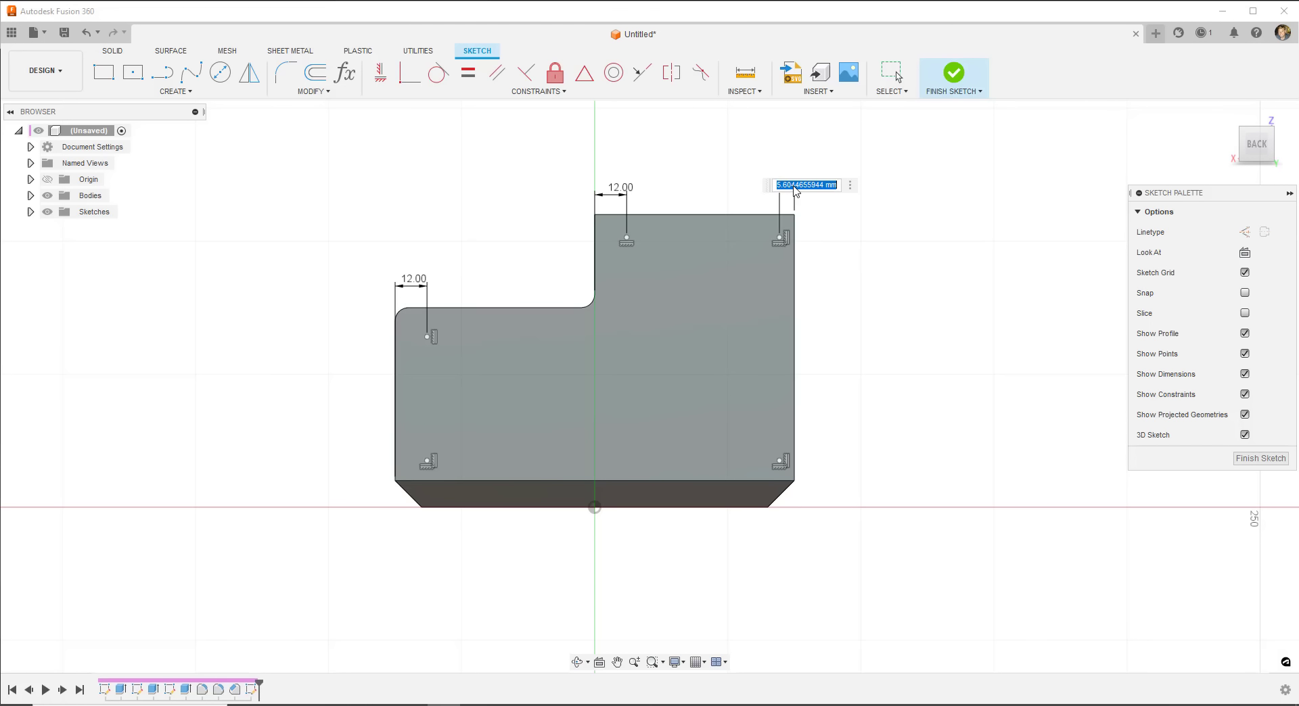
type("12")
key("Return")
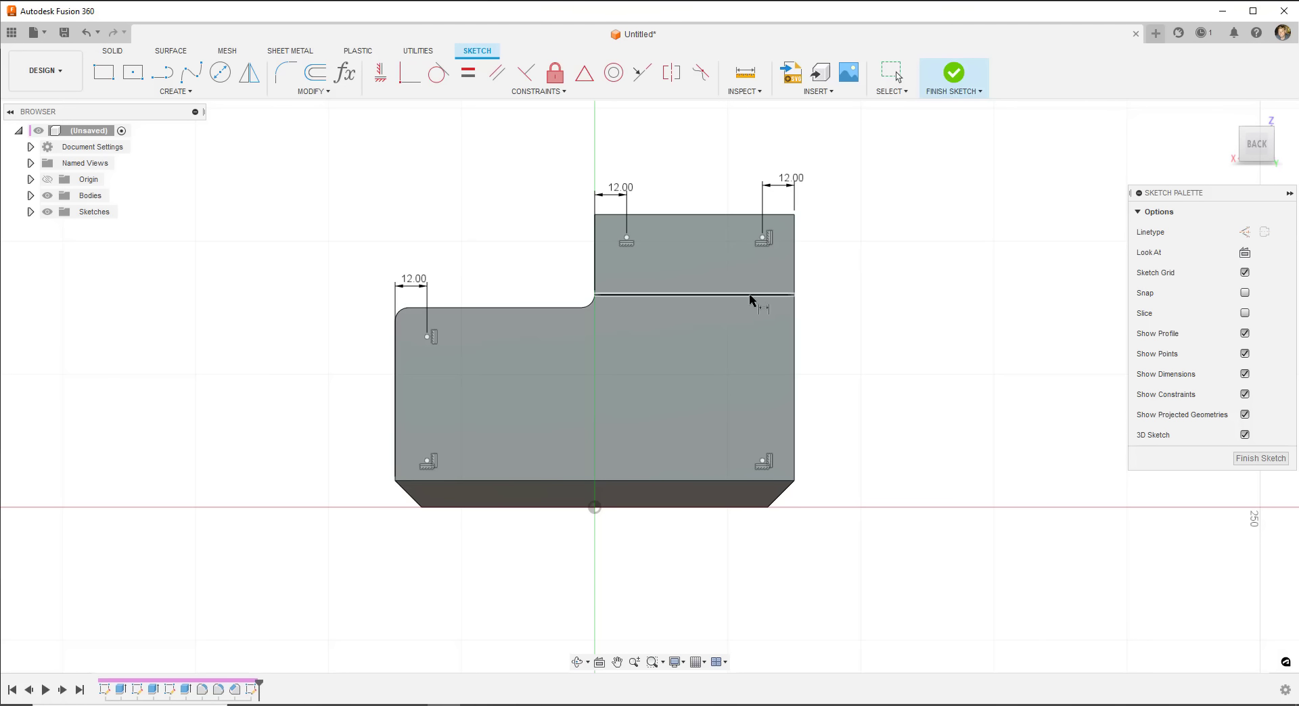
left_click(427, 463)
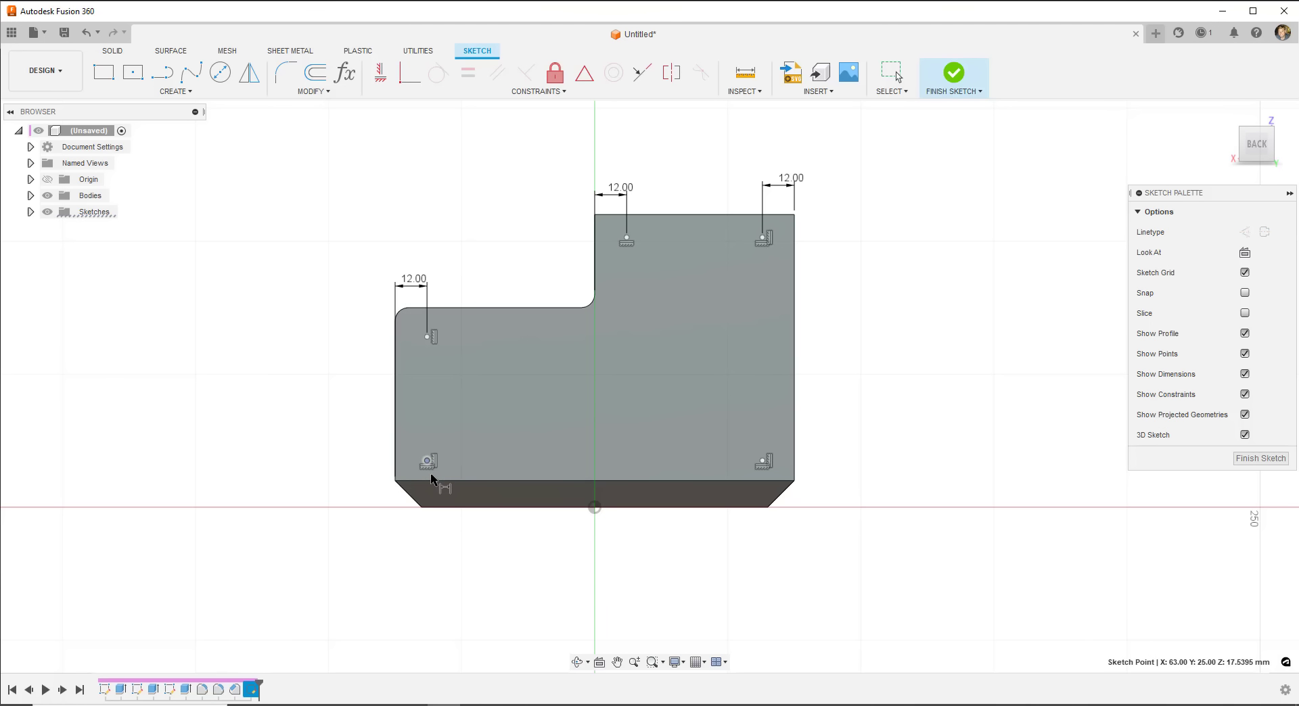
left_click(434, 481)
left_click(315, 464)
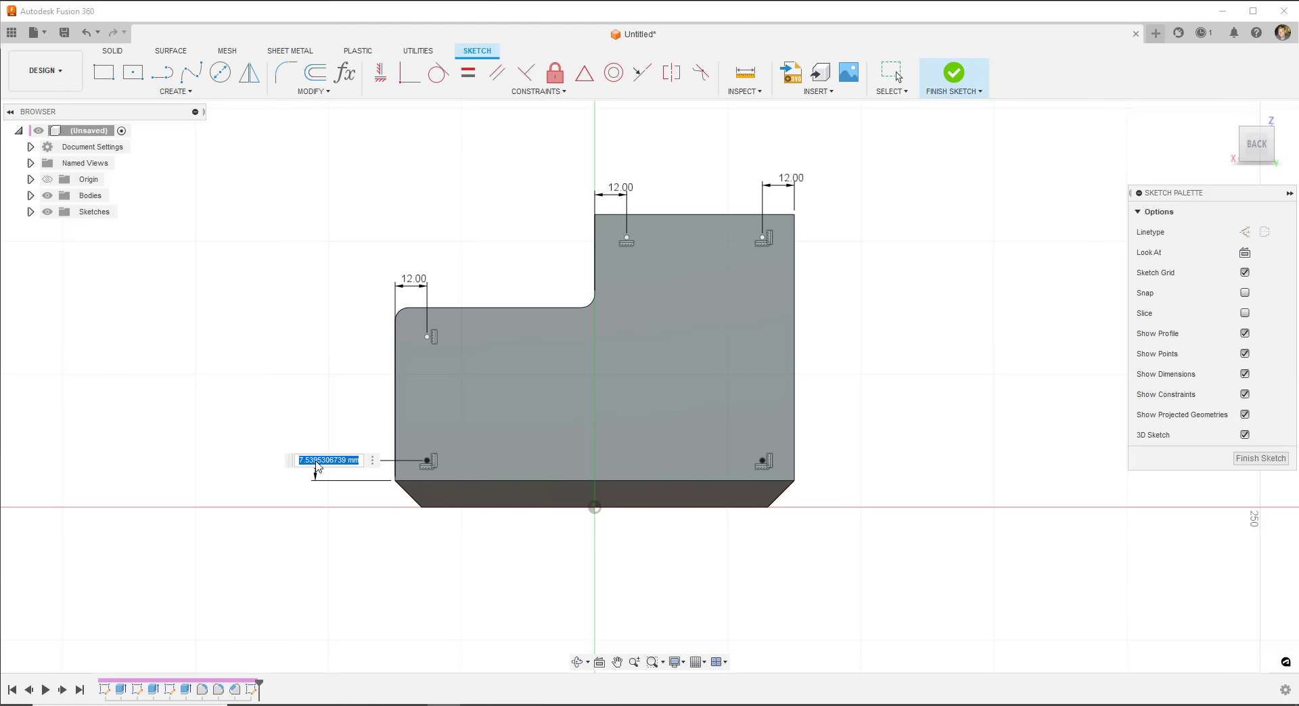
type("12")
key("Return")
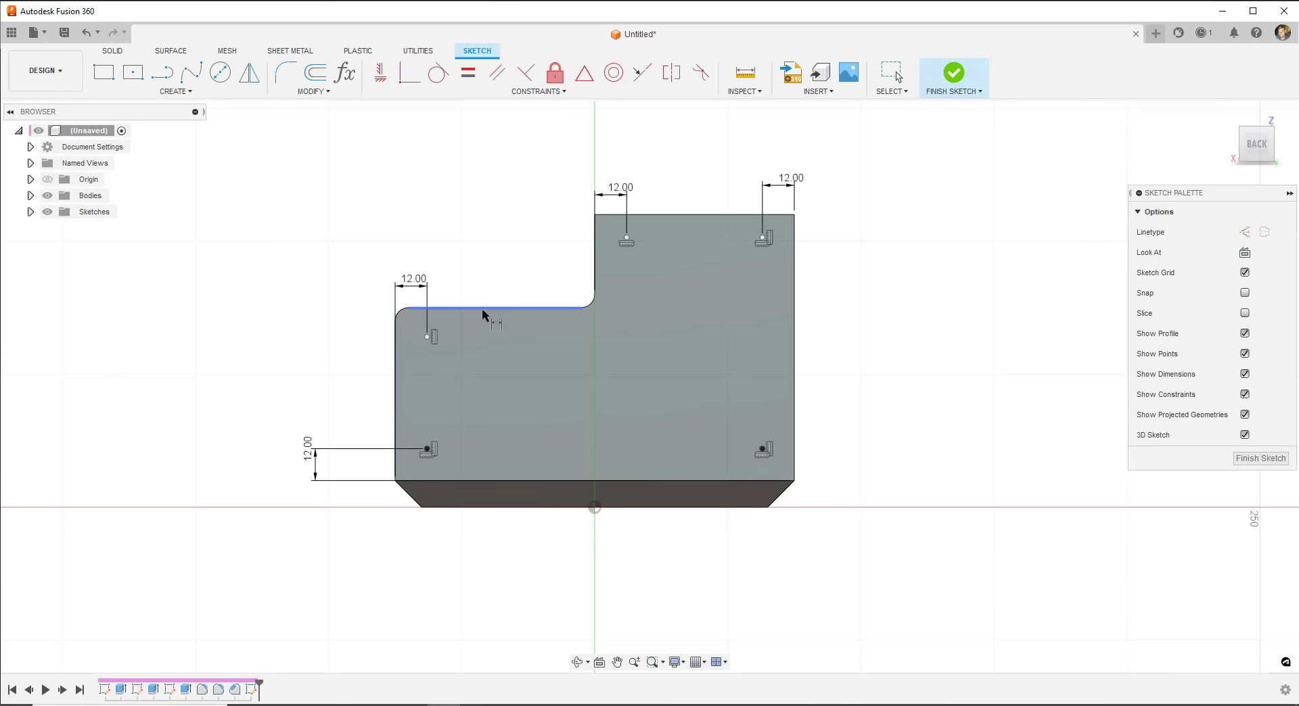
- Add 12 mm vertical dimensions from the upper edges to the left point and the point below the raised edge
left_click(481, 308)
left_click(427, 336)
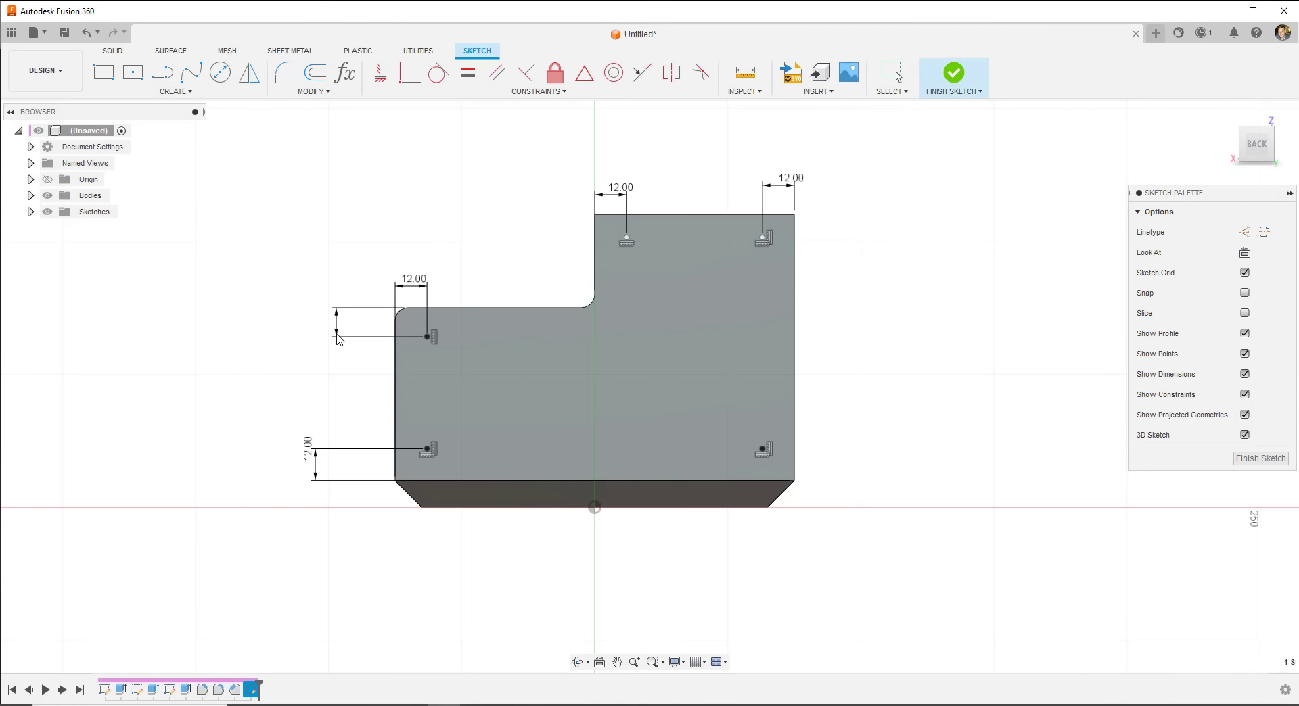
left_click(338, 338)
type("12")
key("Return")
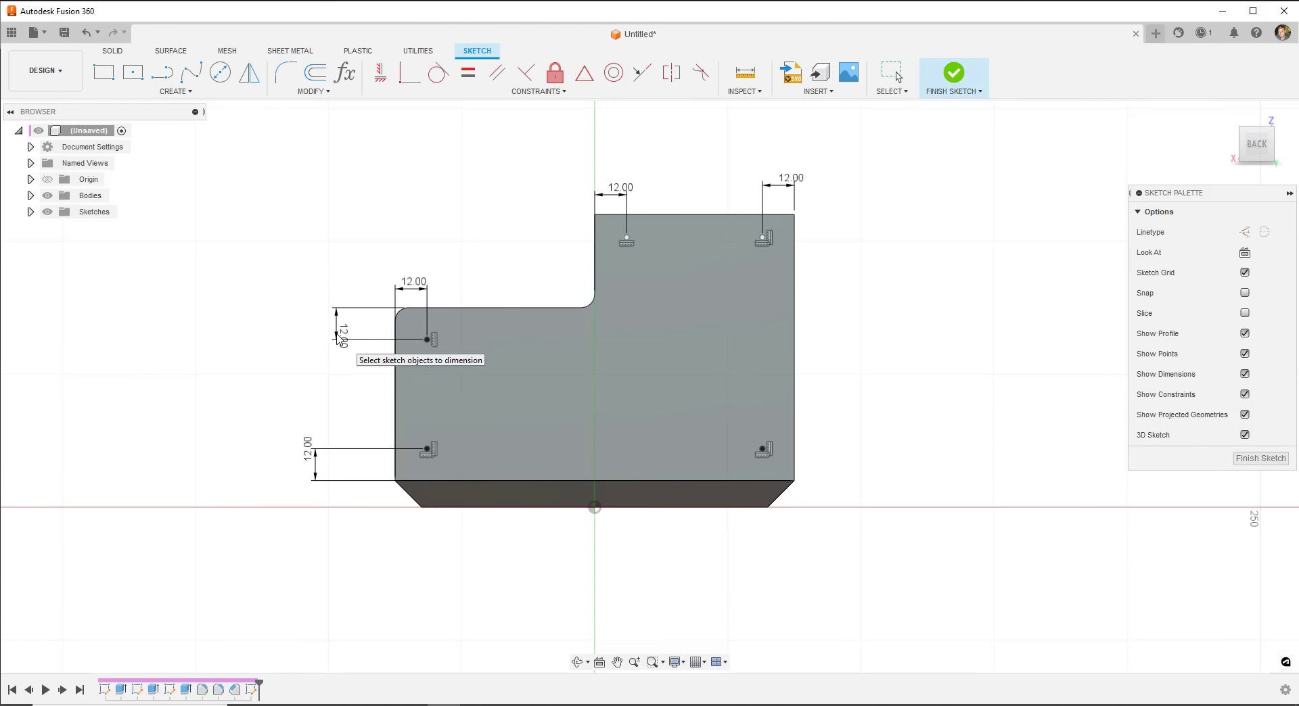
left_click(646, 215)
left_click(625, 238)
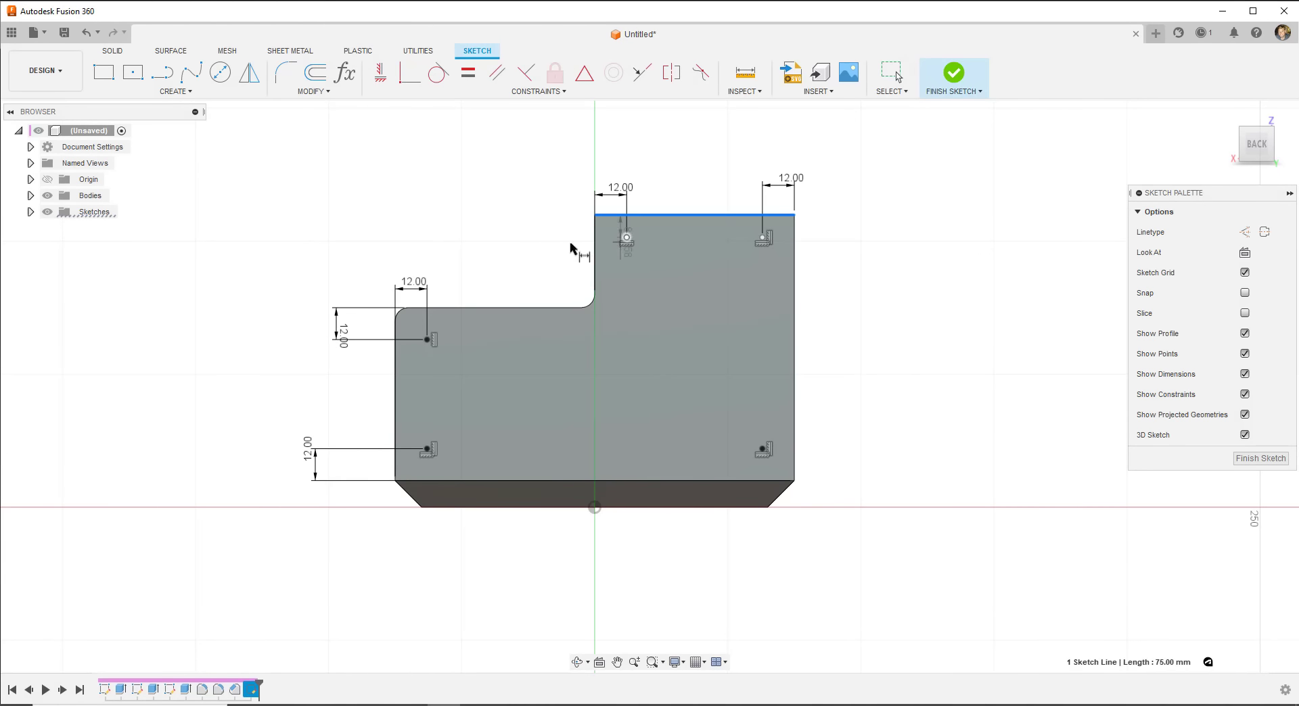
left_click(531, 232)
type("12")
key("Return")
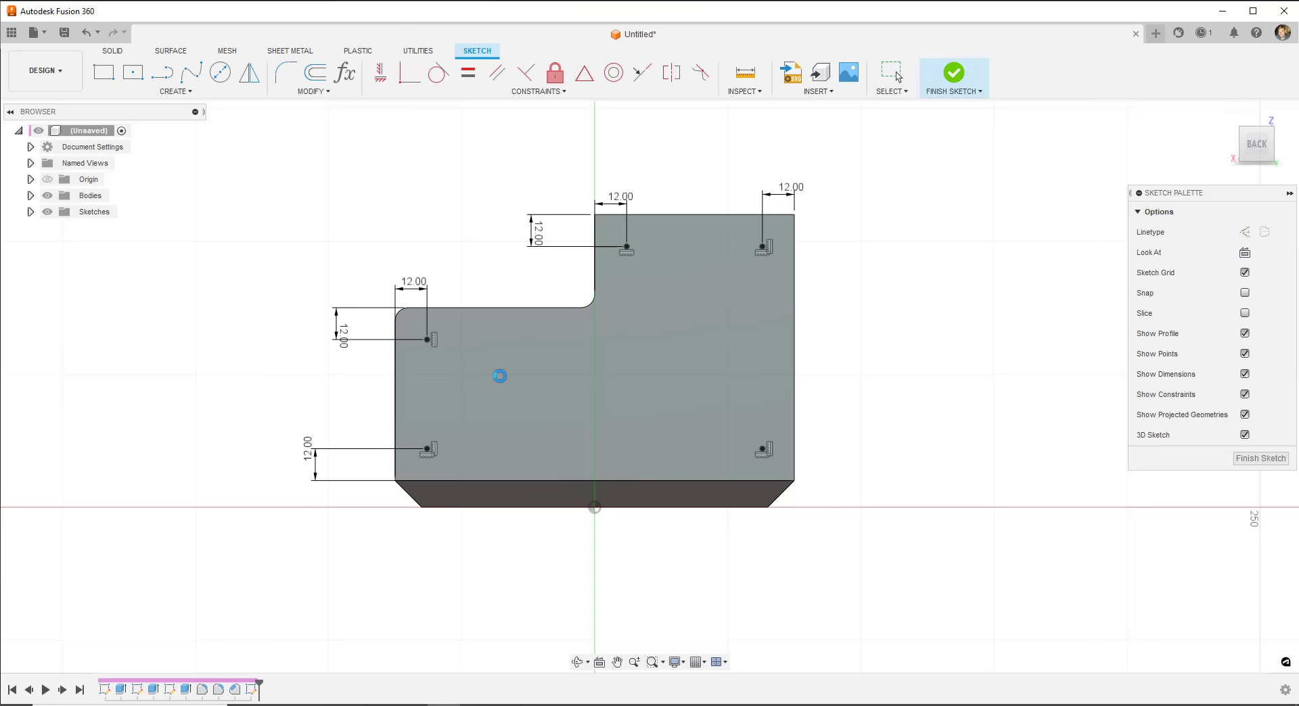
key("Escape")
right_click(771, 250)
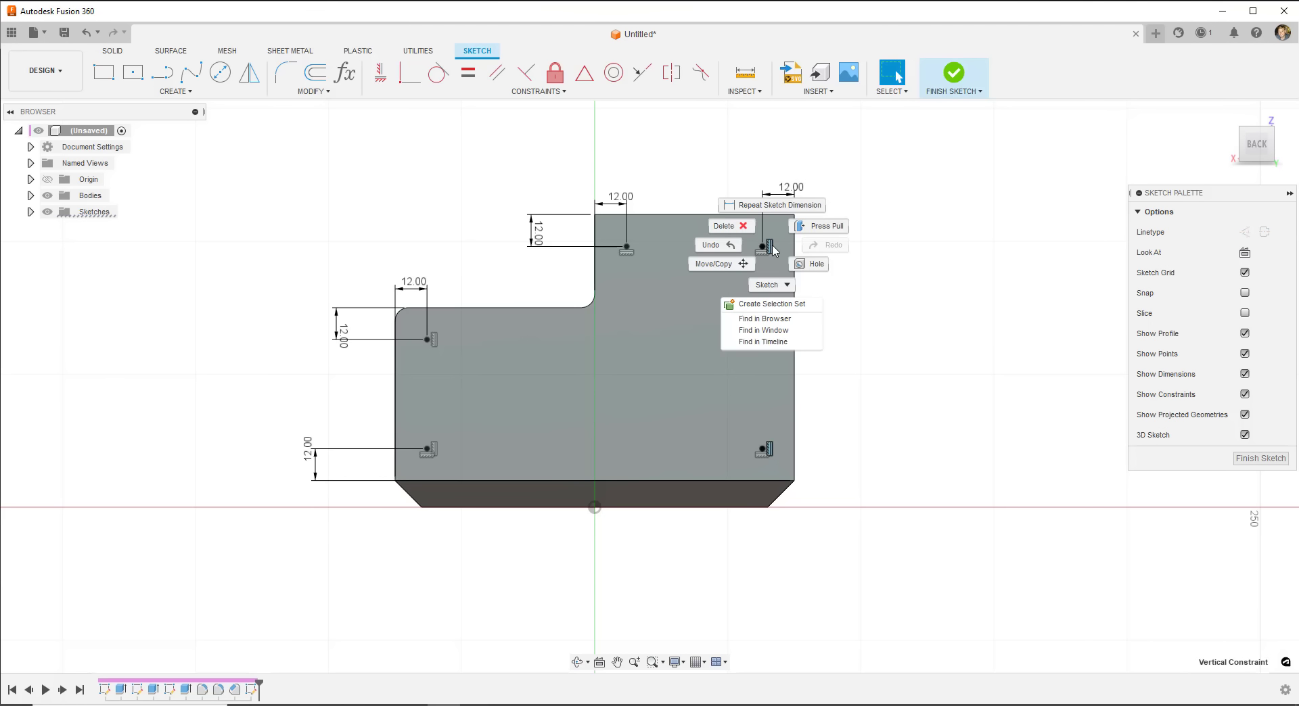
left_click(918, 352)
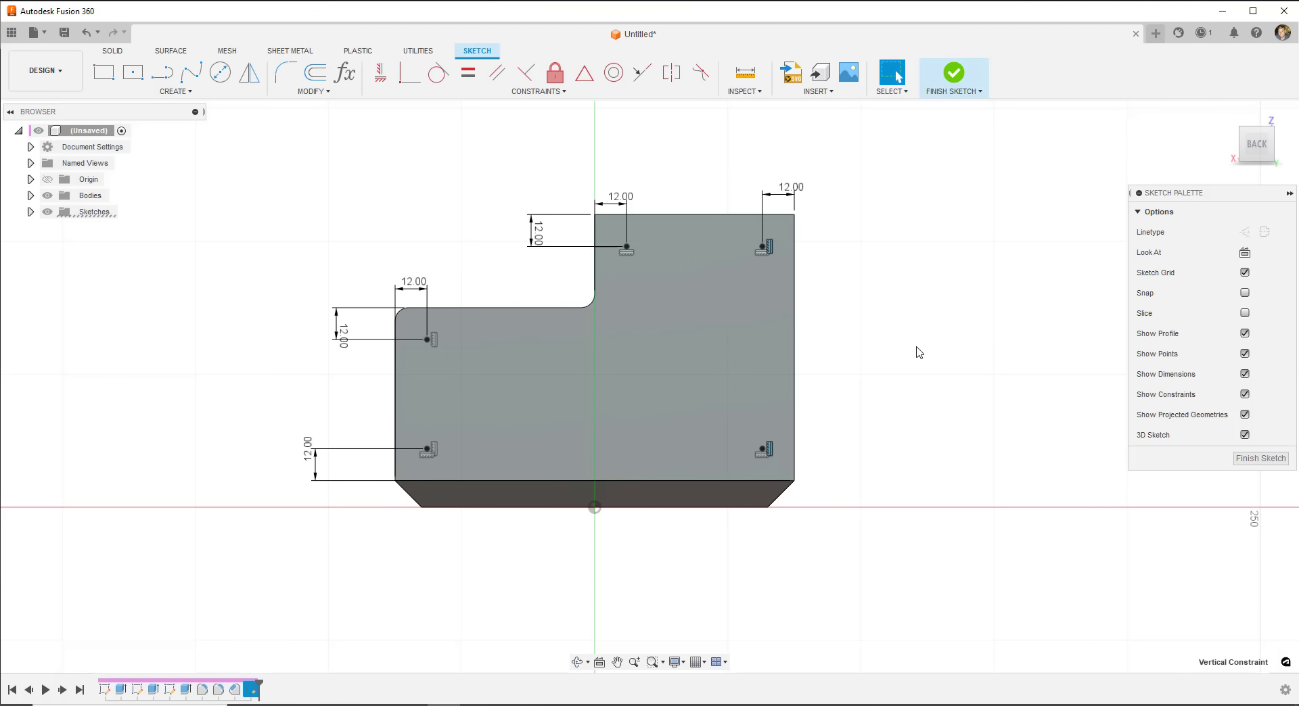
left_click(918, 351)
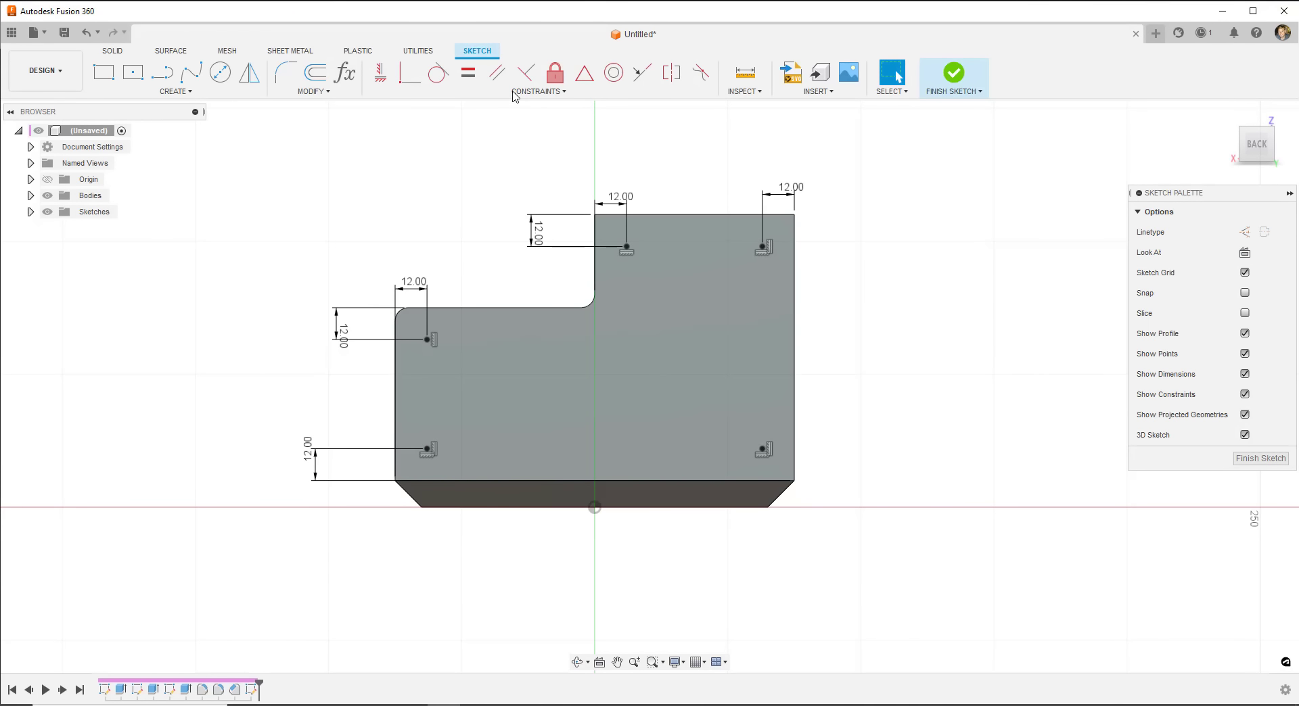
left_click(175, 92)
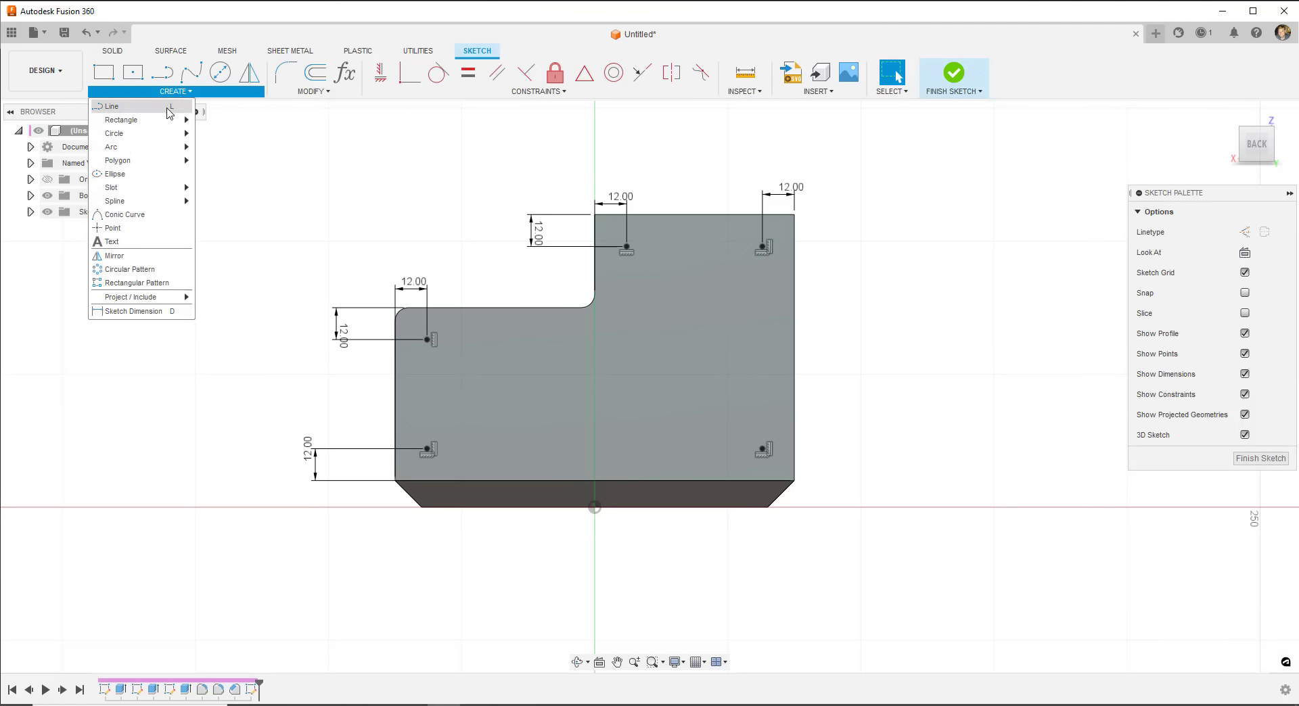
left_click(126, 231)
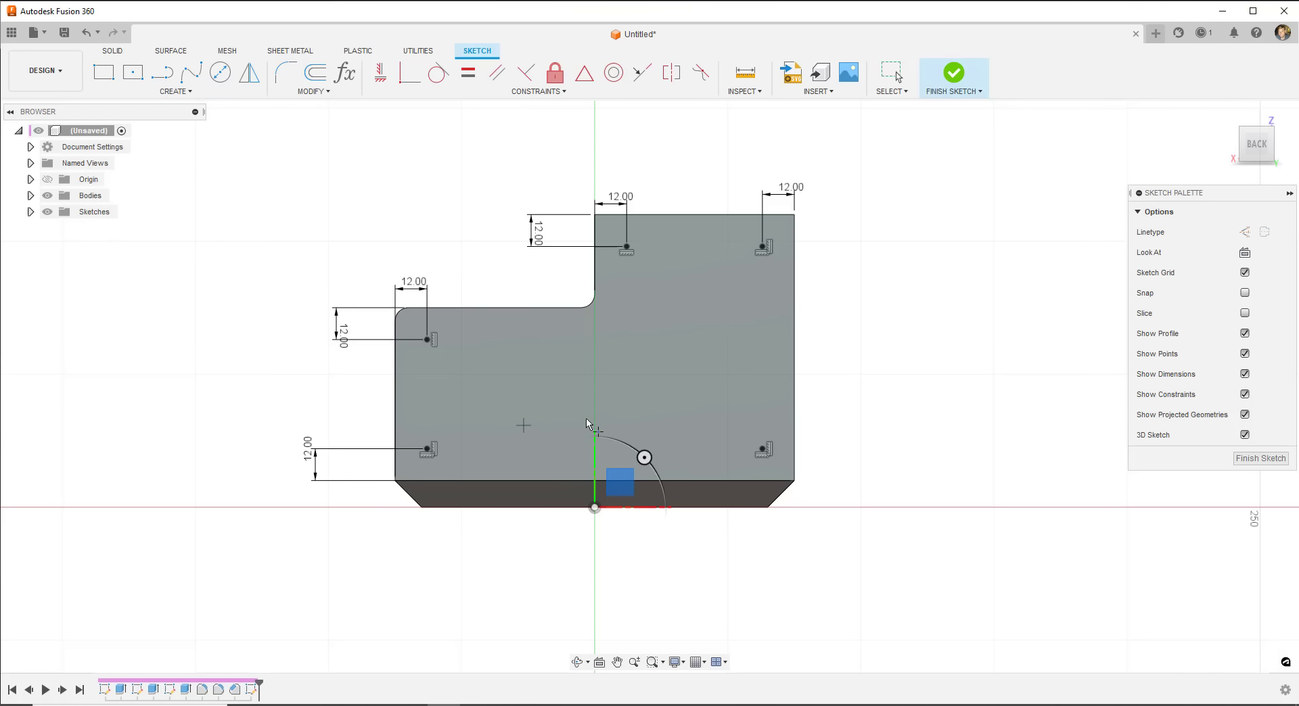
left_click(668, 397)
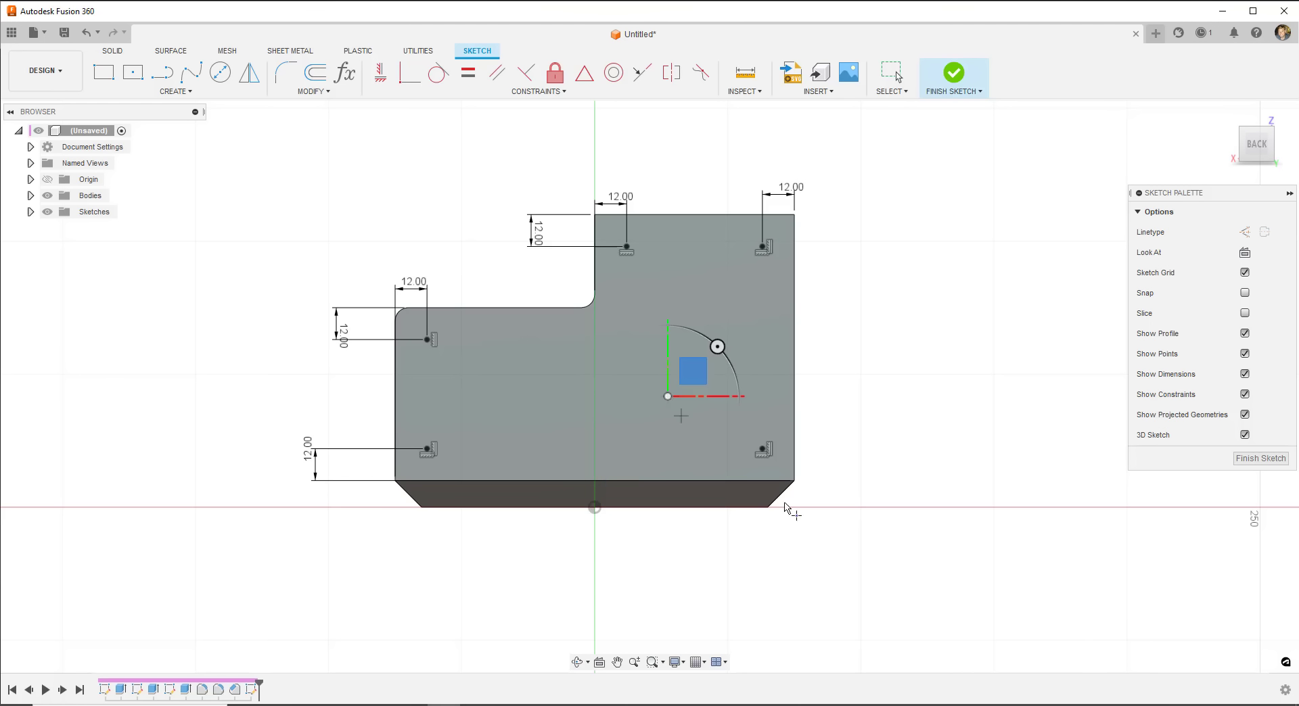
right_click(883, 408)
left_click(932, 404)
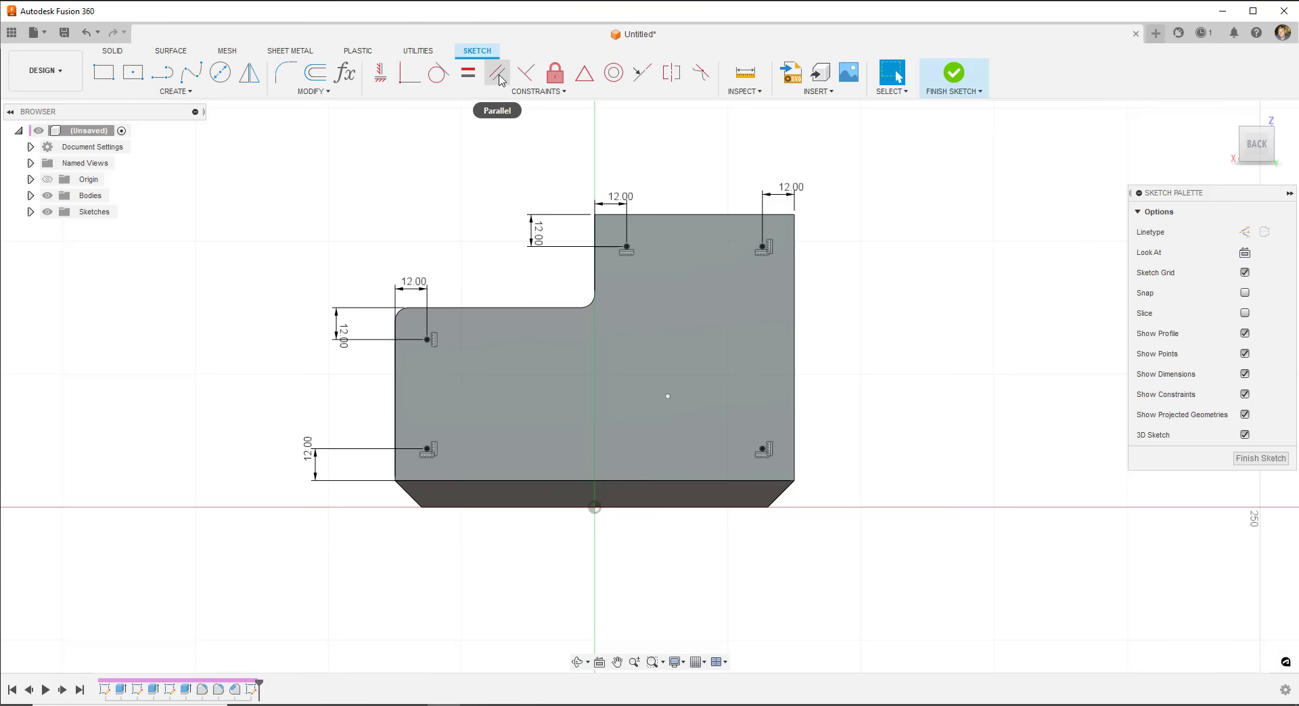
left_click(379, 79)
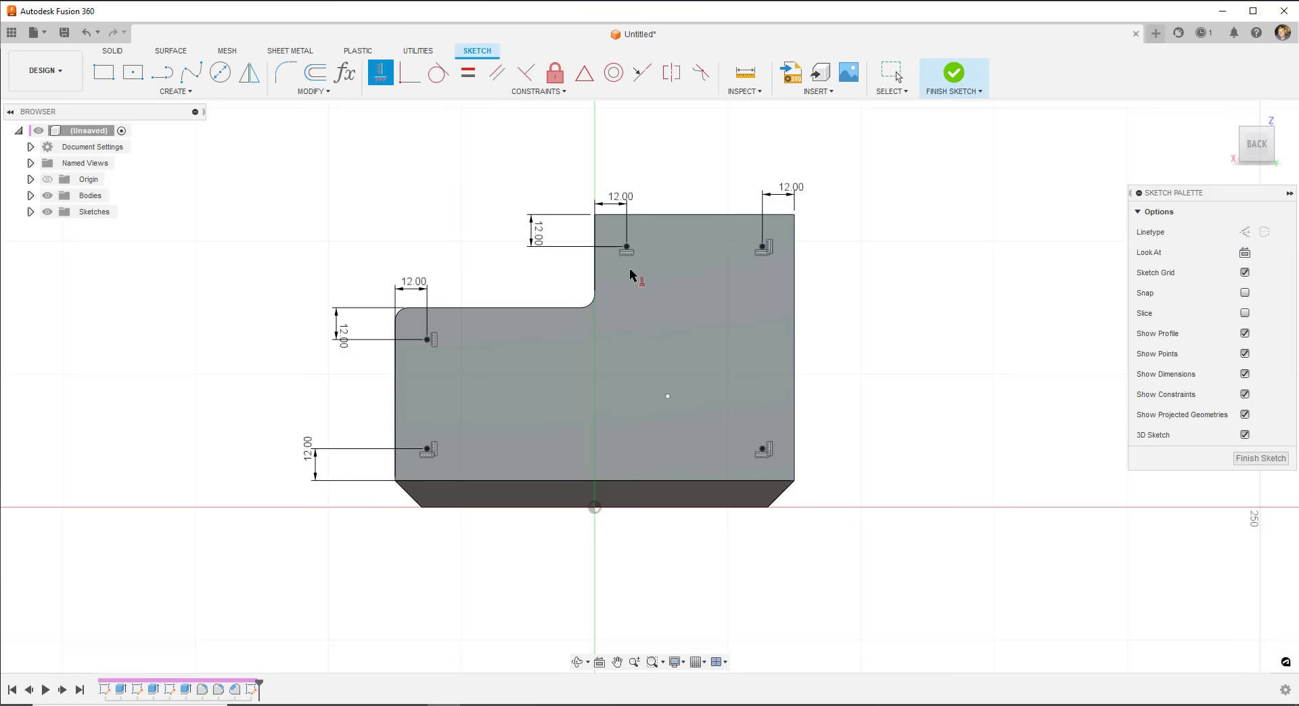
left_click(626, 247)
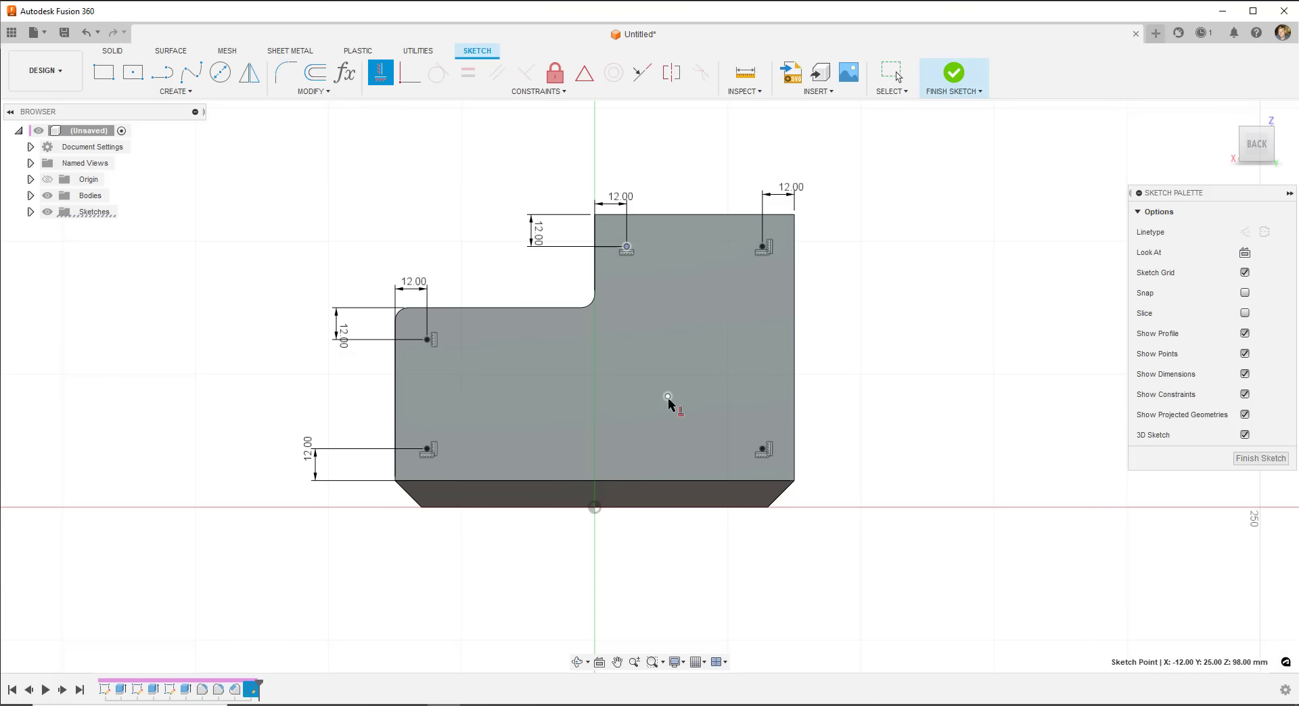
left_click(667, 397)
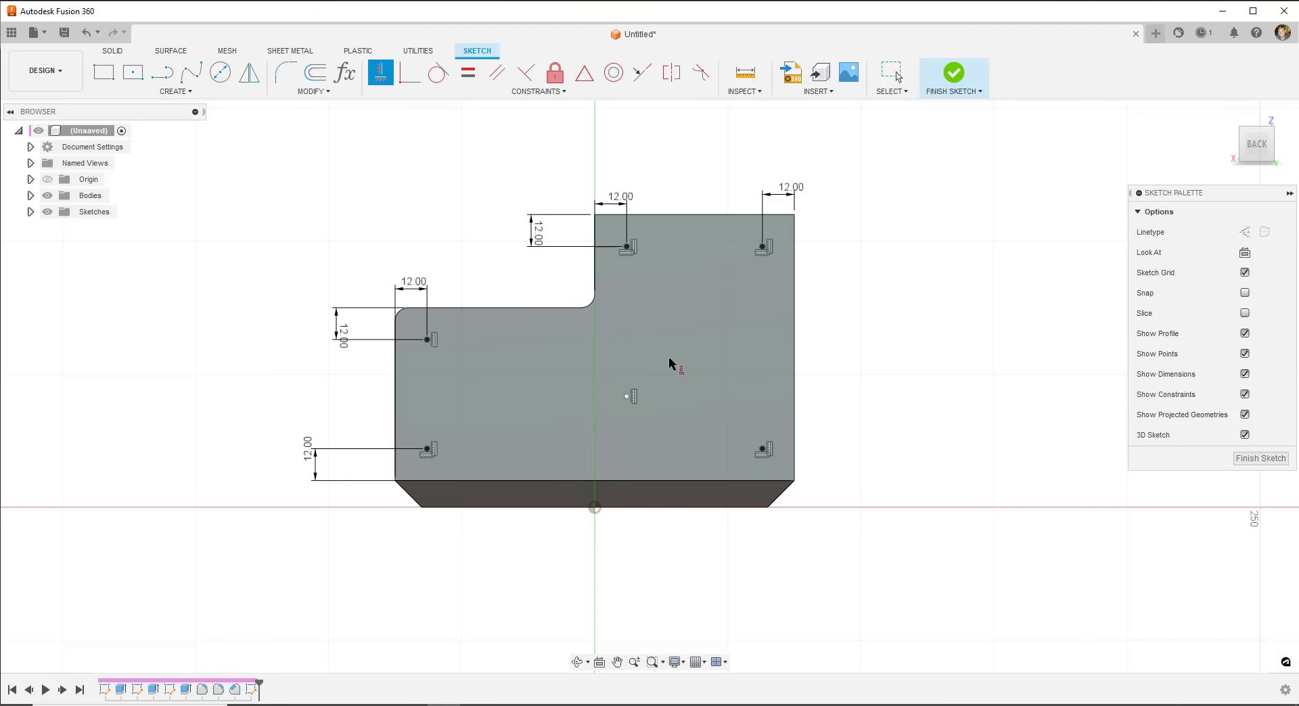
key("Escape")
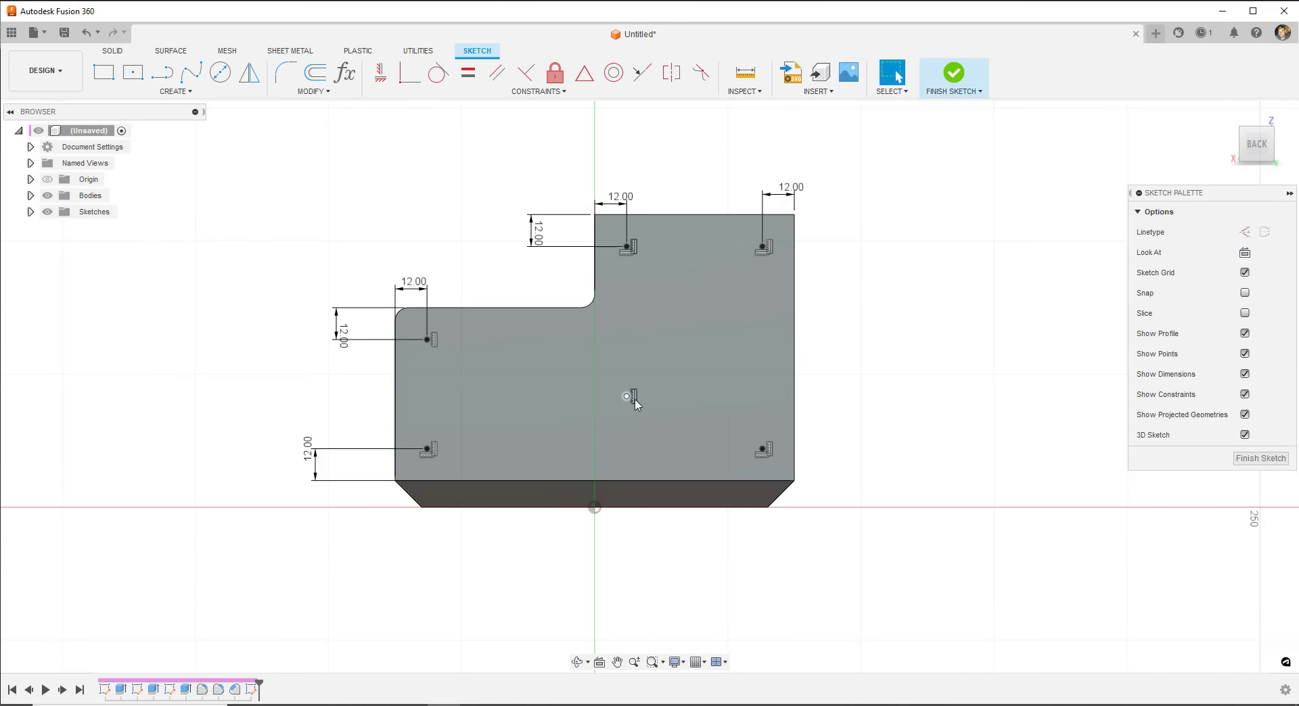
left_click(634, 399)
right_click(635, 399)
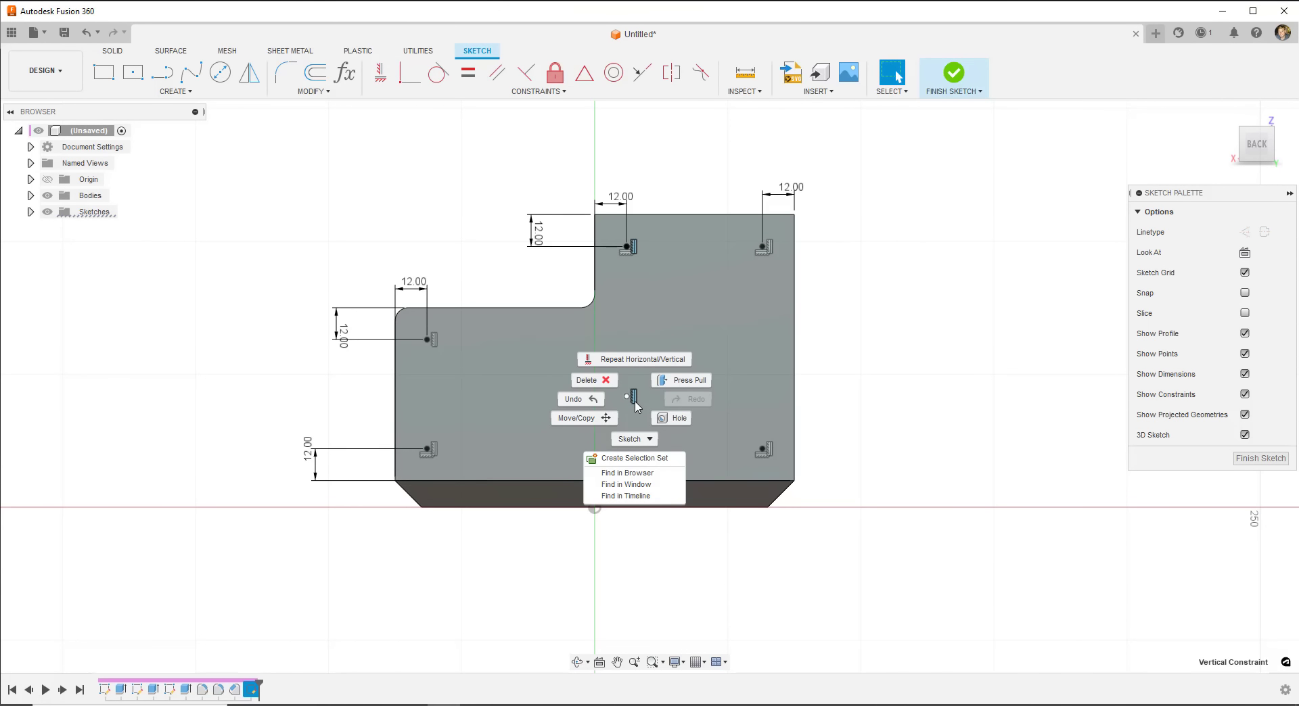
left_click(602, 377)
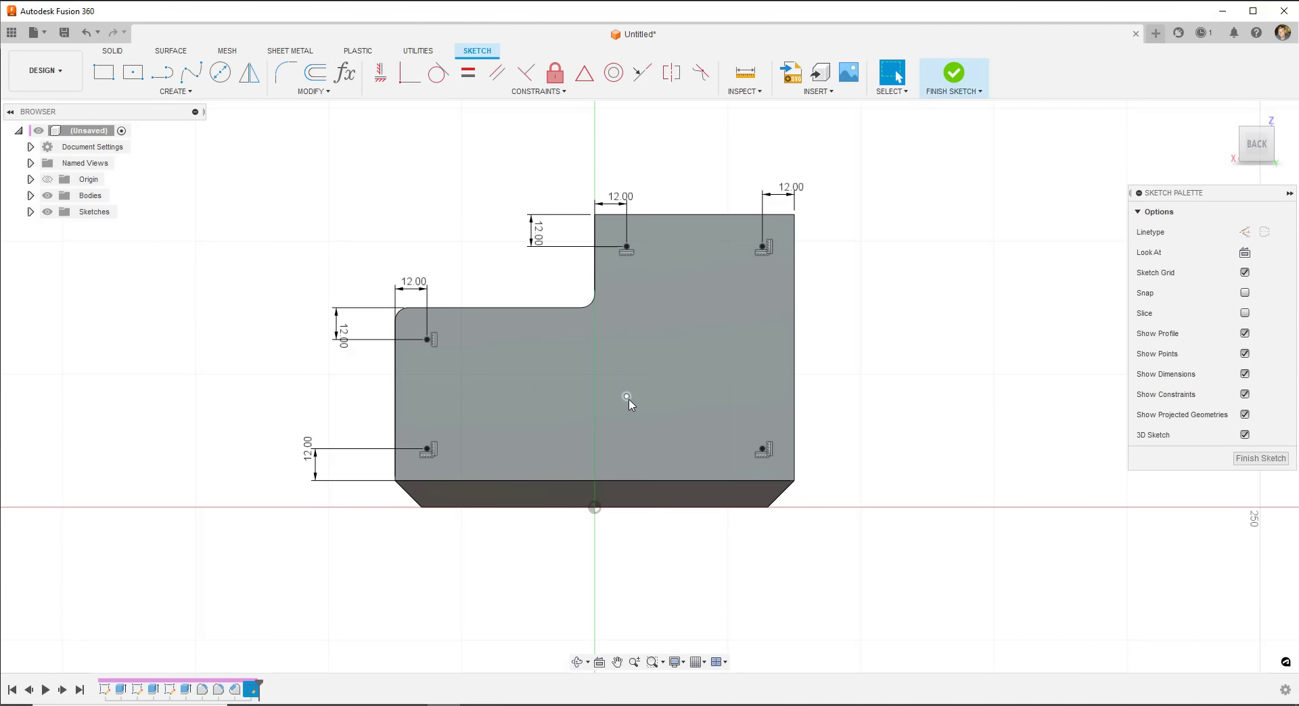
left_click(626, 397)
right_click(626, 396)
left_click(582, 377)
- Finish the sketch and start a Hole feature at four of the sketch points
left_click(954, 74)
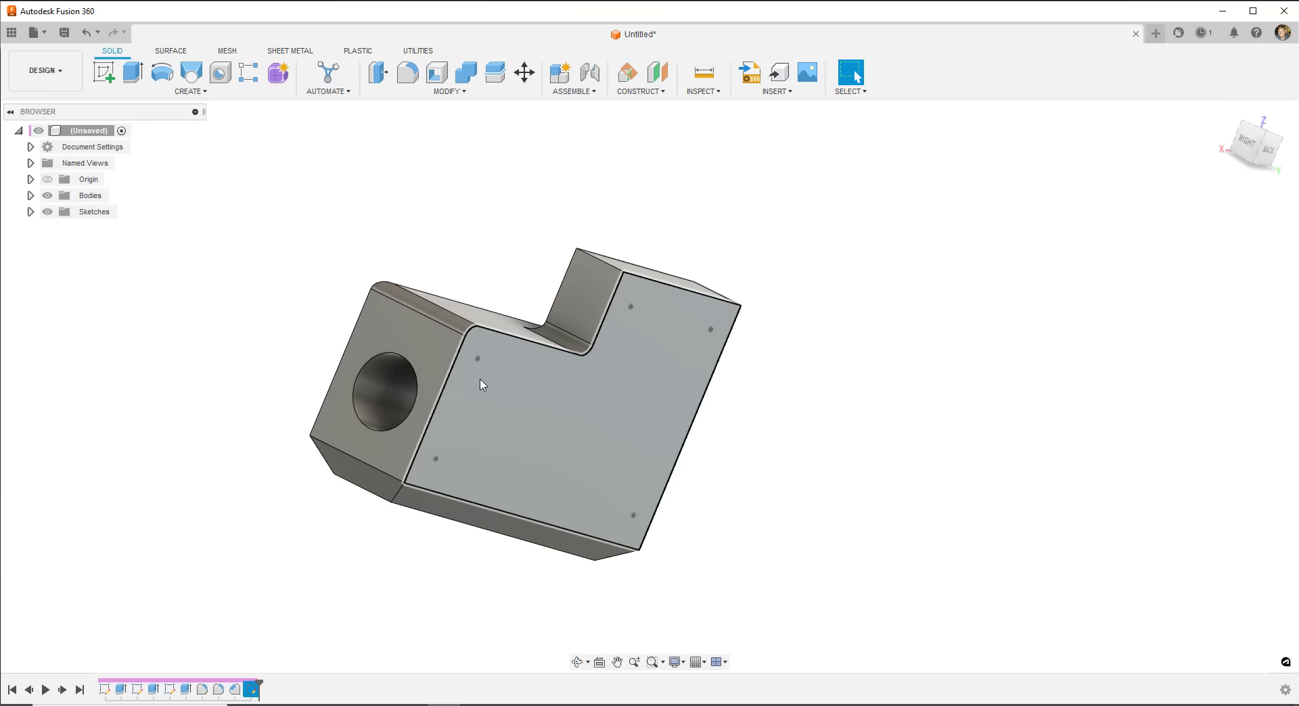
left_click(179, 92)
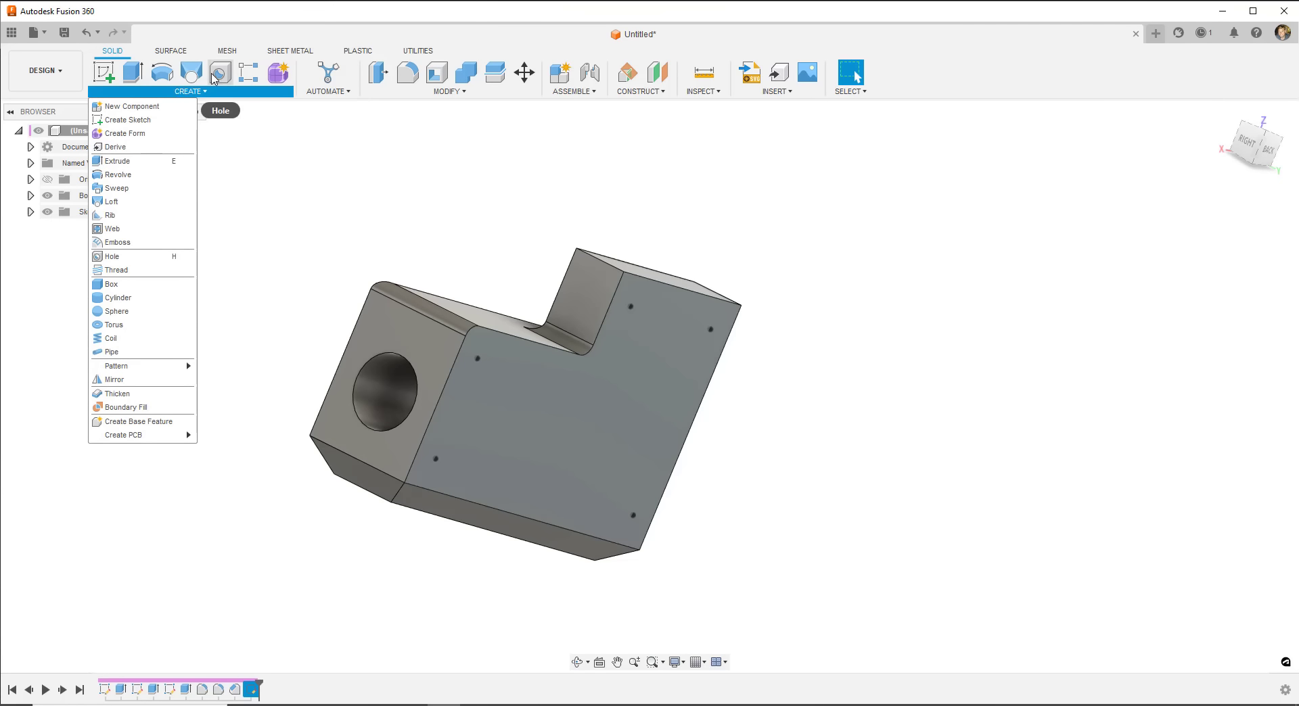
left_click(111, 256)
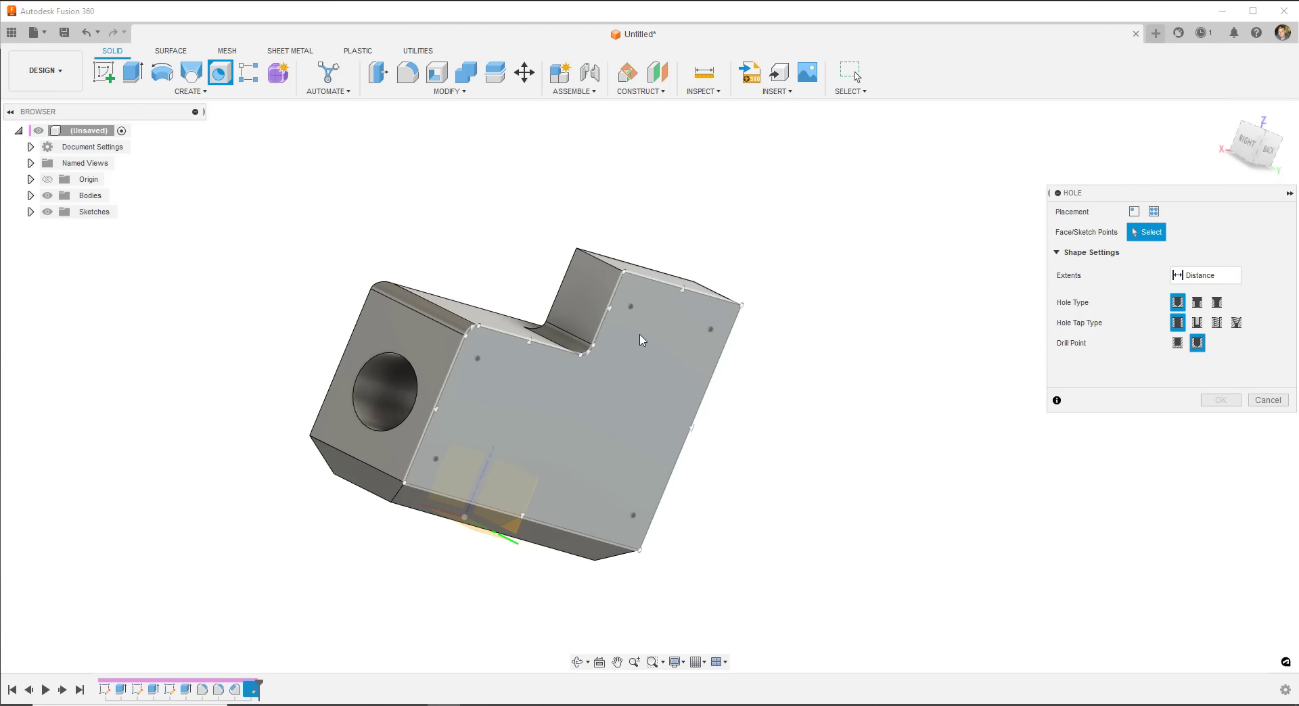
left_click(630, 306)
left_click(711, 329)
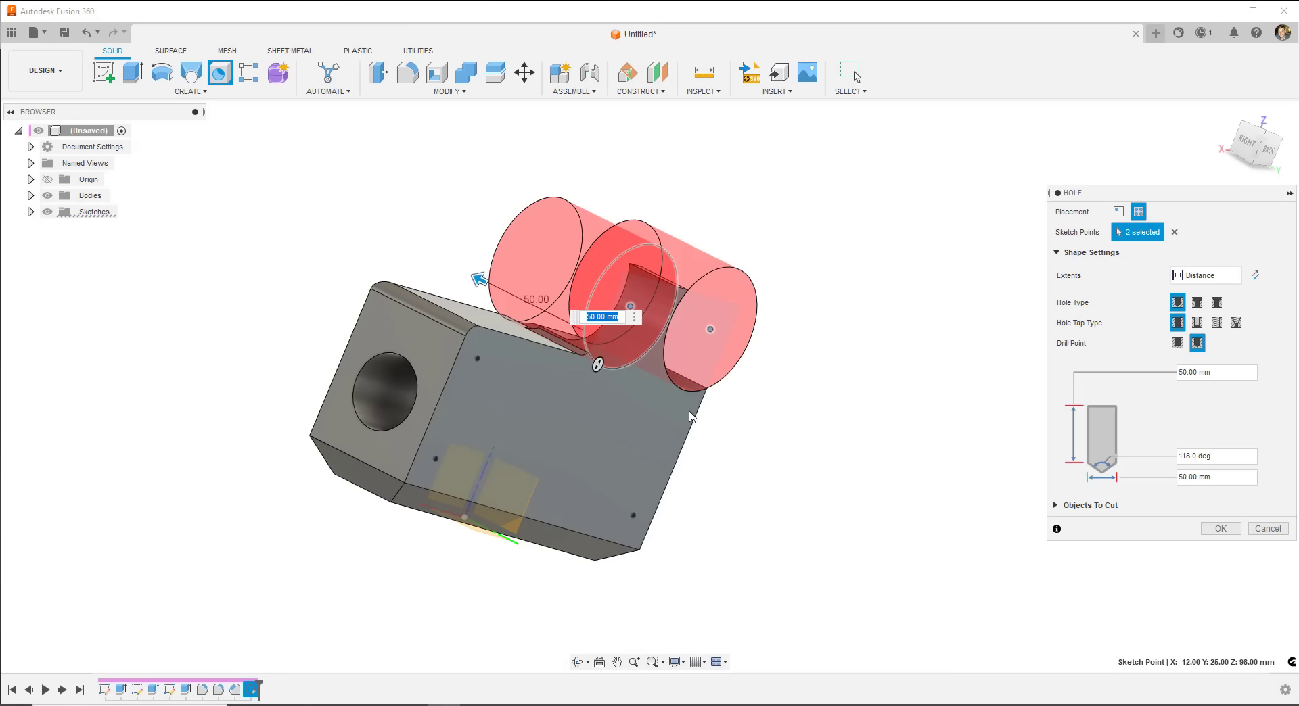
left_click(633, 515)
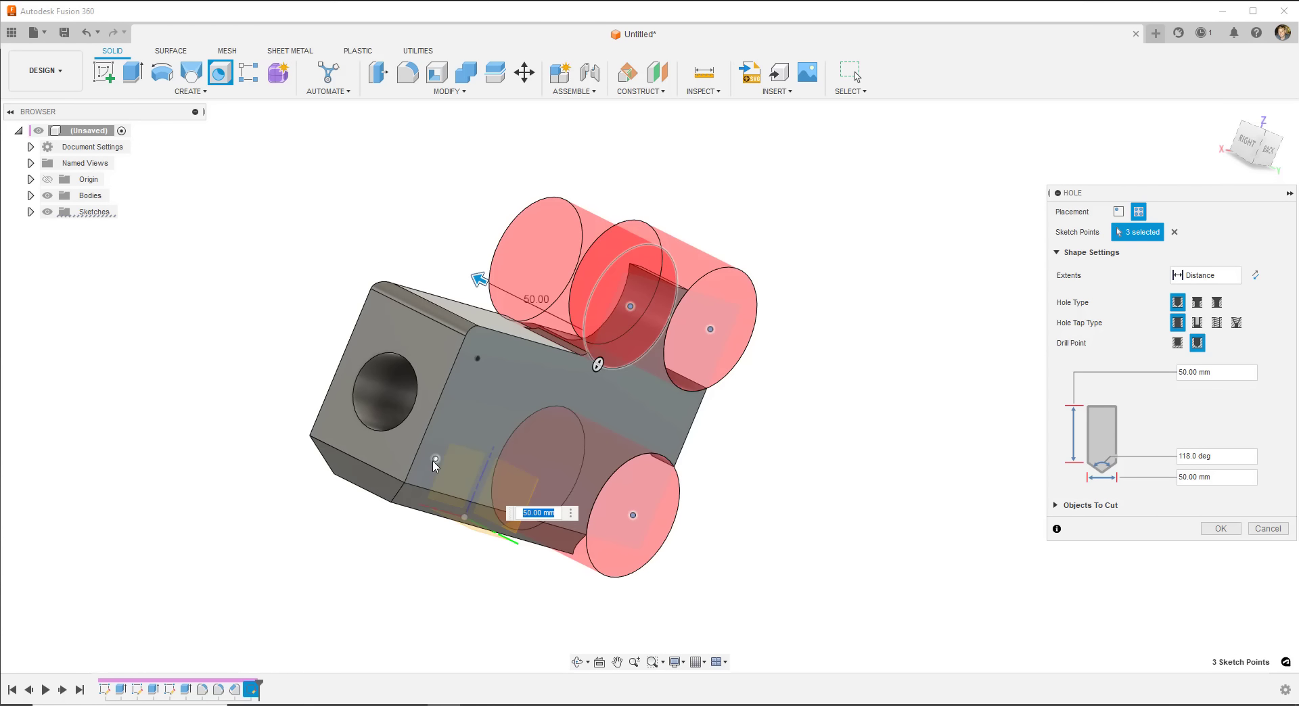
left_click(435, 460)
- Add the fifth sketch point and set the holes to 5 mm diameter and 20 mm depth
left_click(476, 358)
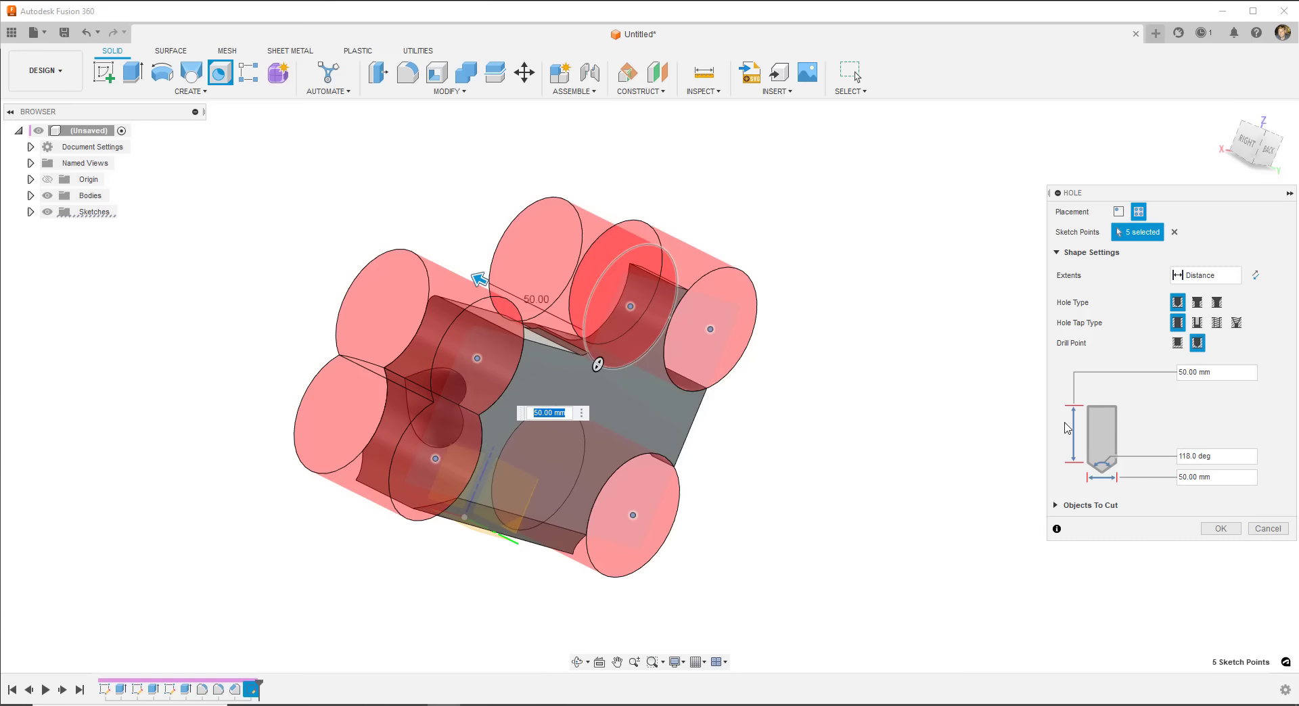
left_click_drag(1208, 479, 1169, 481)
type("5")
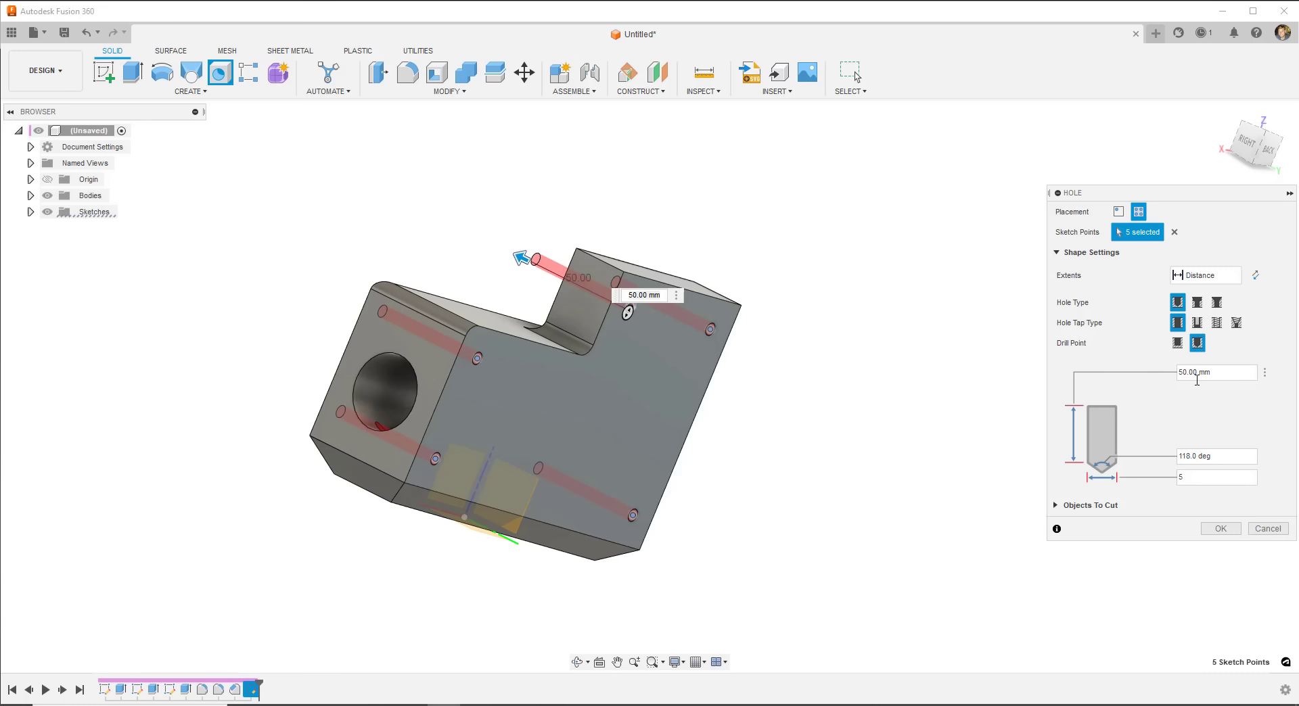
left_click_drag(1250, 375, 1160, 371)
type("20")
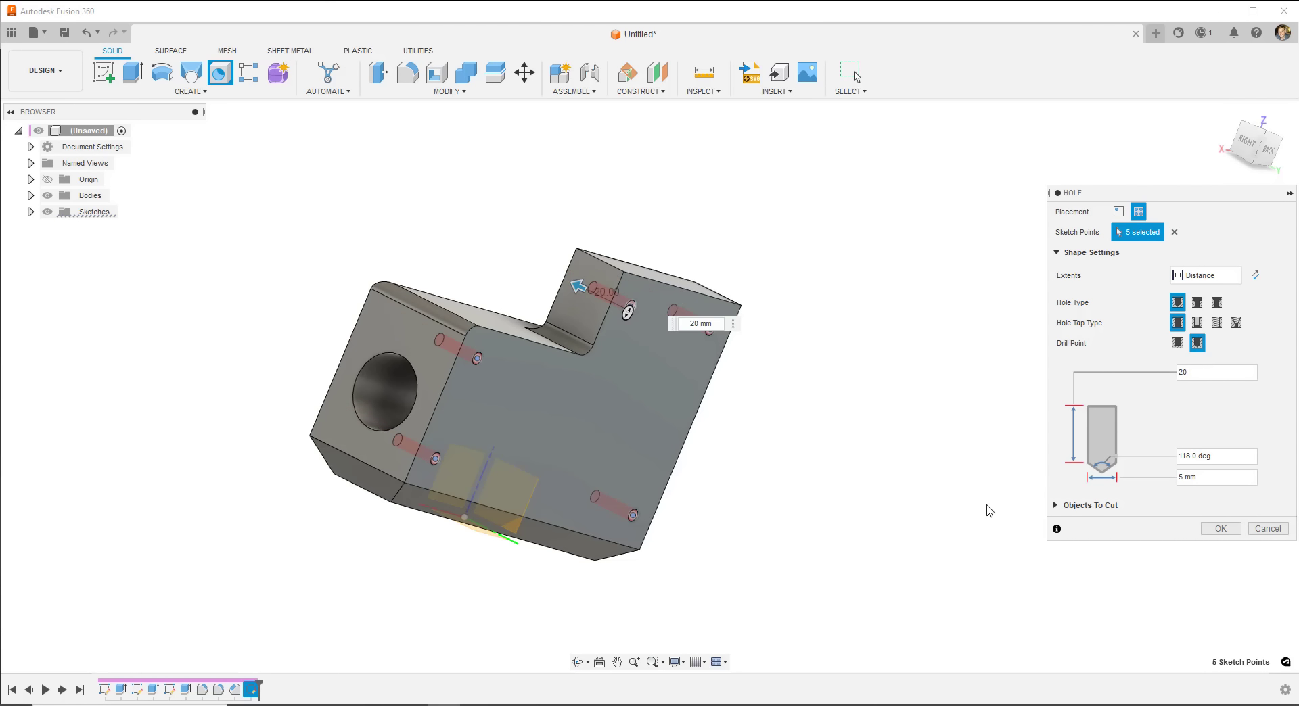
middle_click_drag(670, 441, 697, 443, "shift")
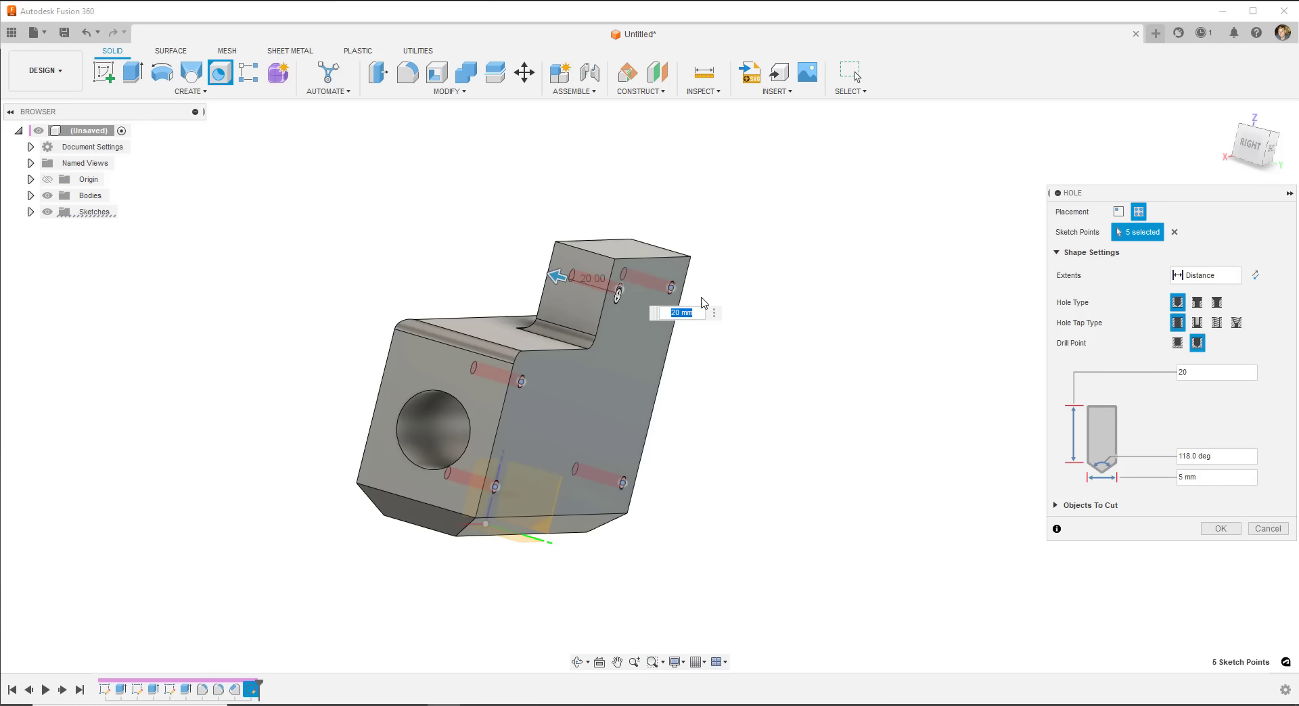
- Try a counterbore hole with 8 mm counterbore diameter and 5 mm counterbore depth
middle_click_drag(579, 404, 554, 351, "shift")
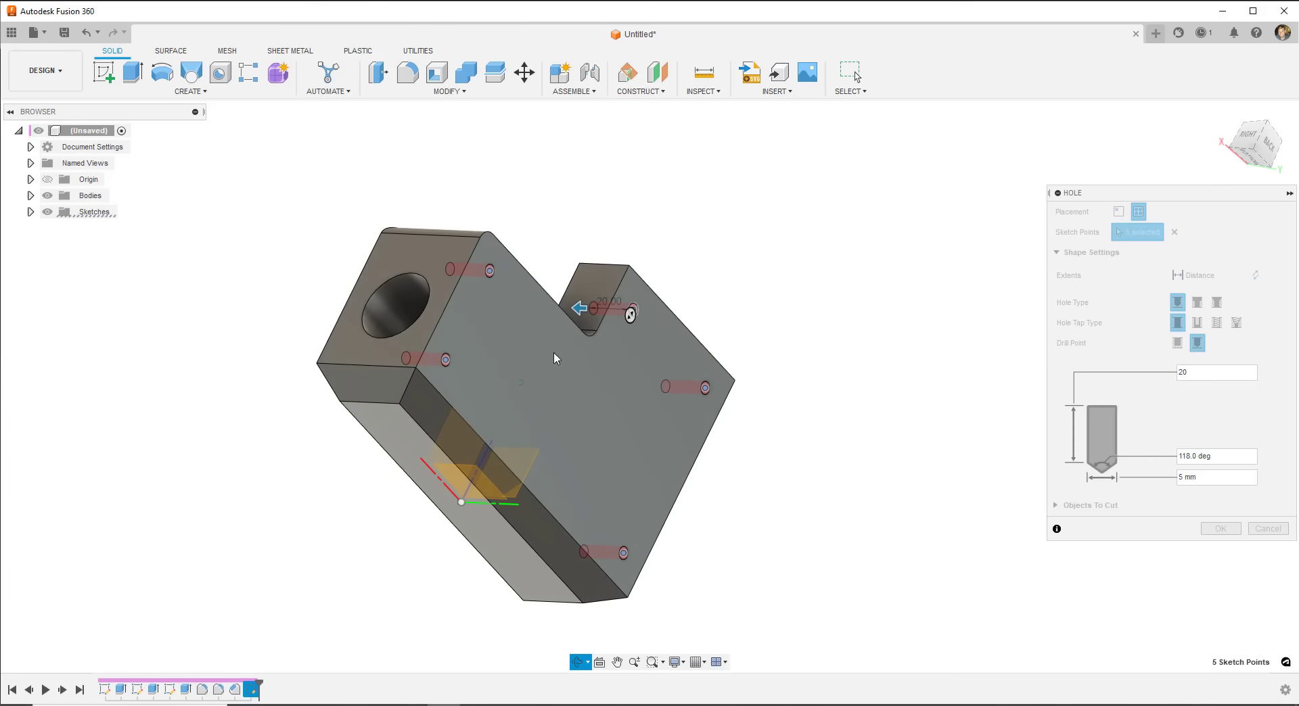
scroll(492, 262, "up", 6)
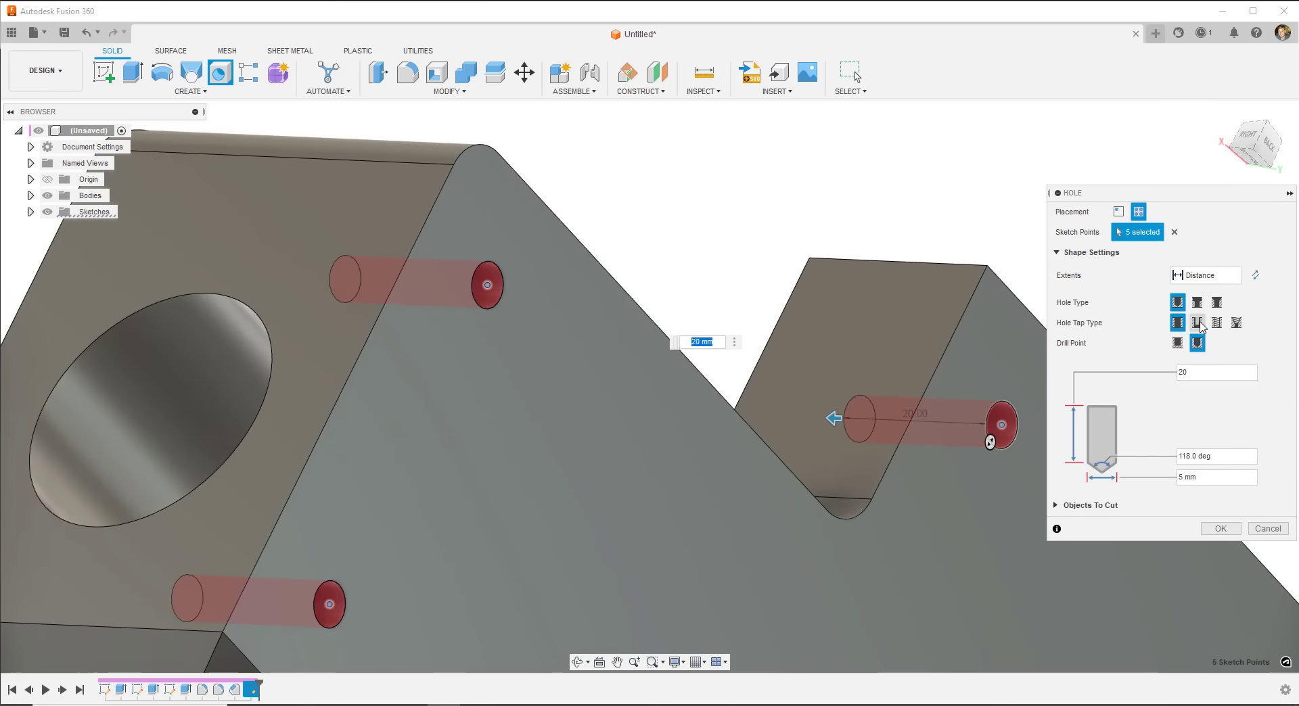
left_click(1197, 302)
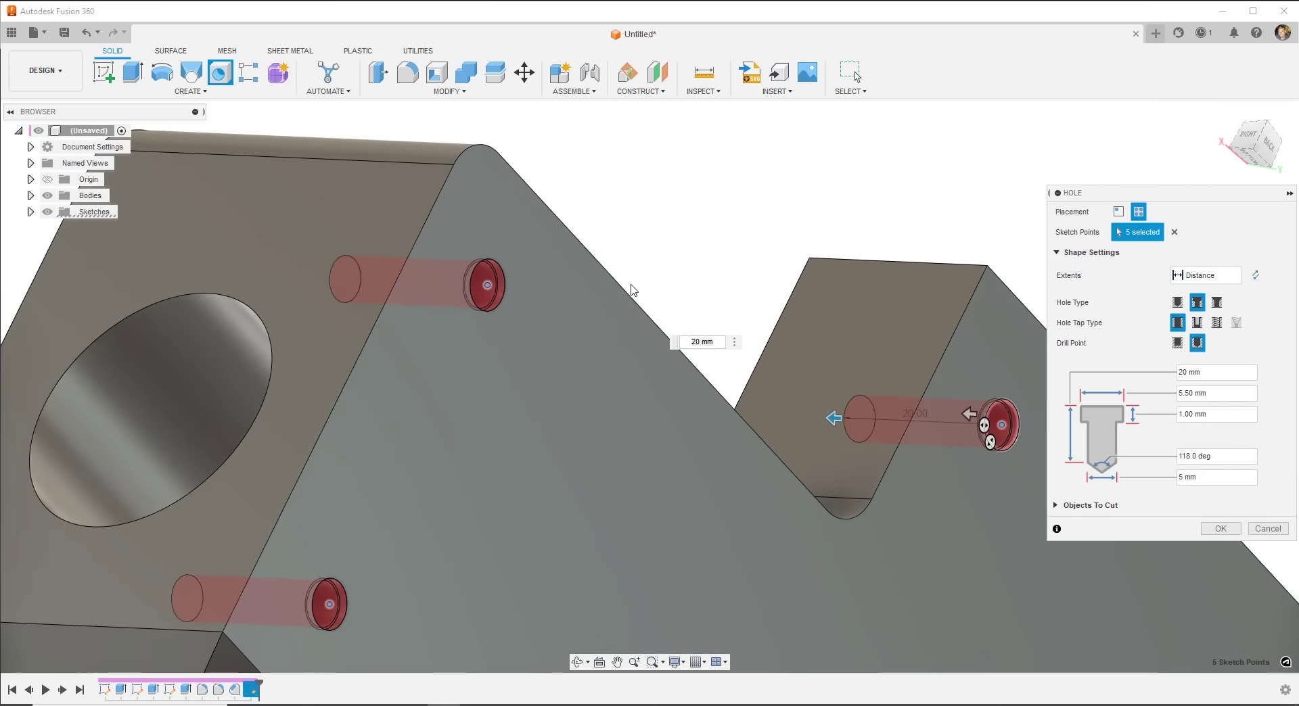
scroll(555, 309, "up", 5)
middle_click_drag(554, 309, 479, 237, "shift")
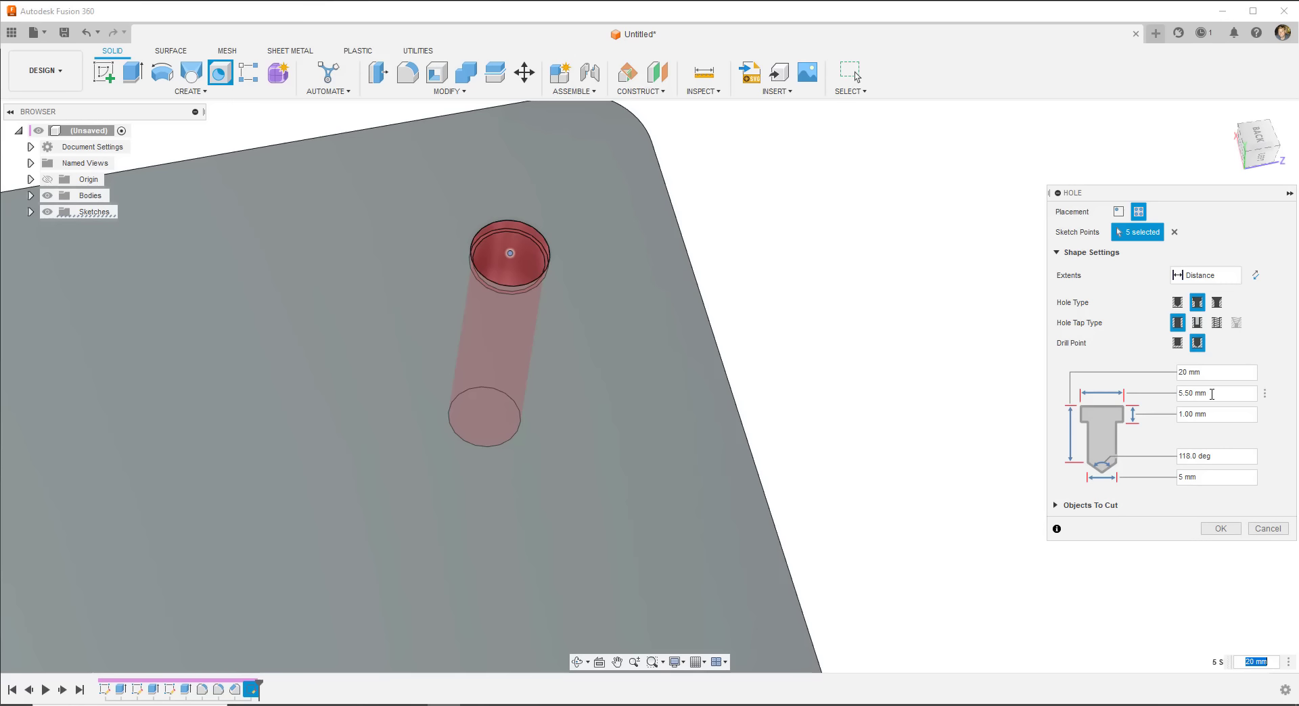
left_click_drag(1211, 394, 1160, 393)
type("8")
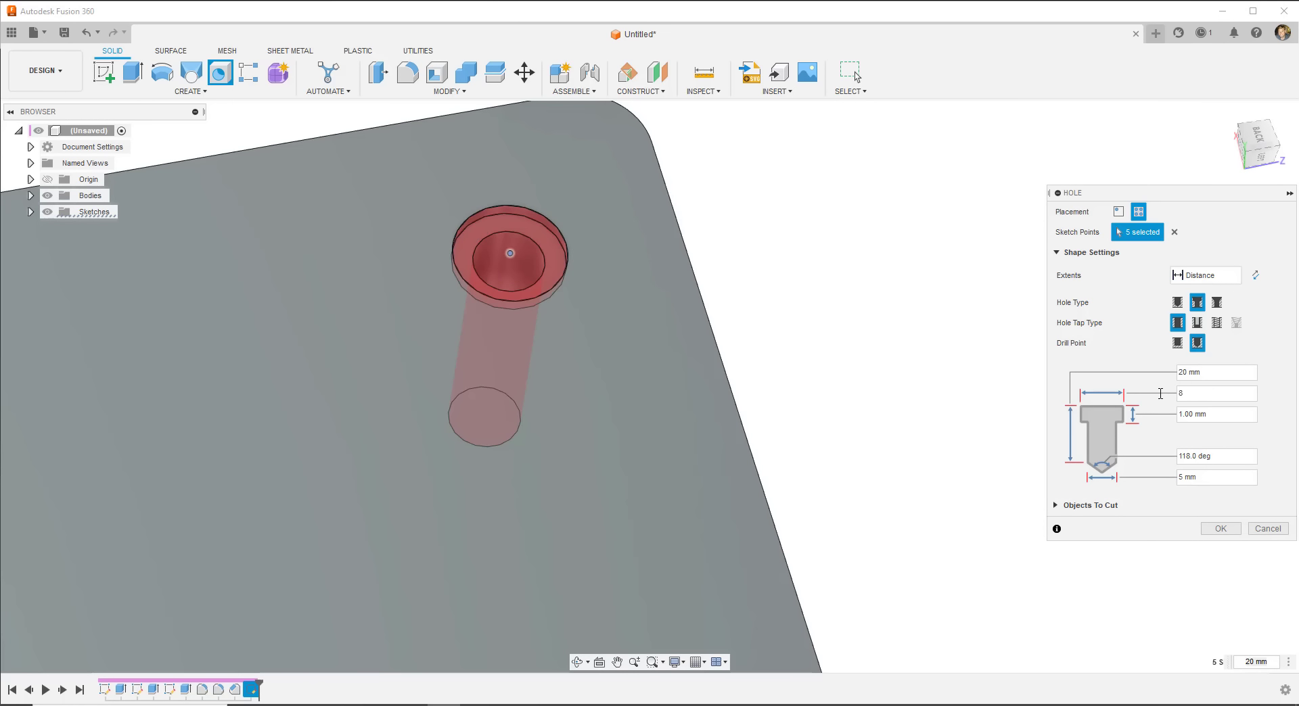
left_click_drag(1216, 416, 1168, 413)
type("5")
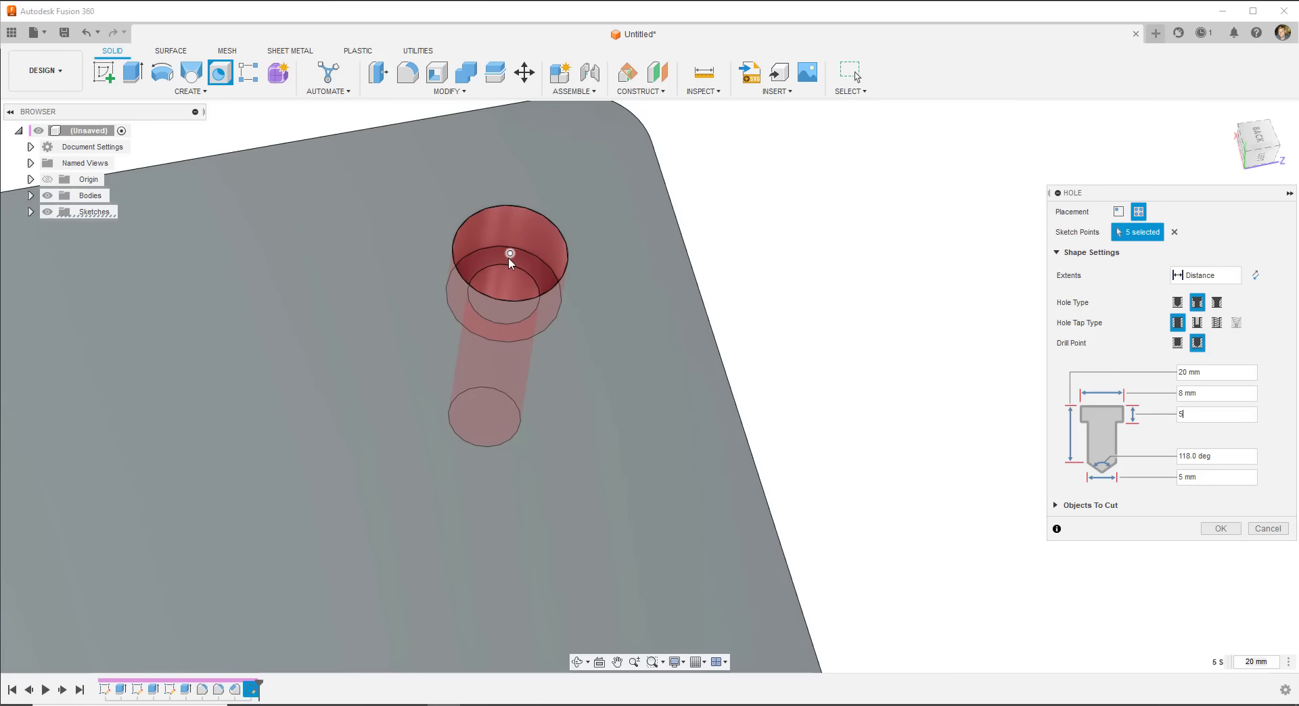
- Try an 8 mm countersink, then return the hole type to Simple
left_click(1216, 302)
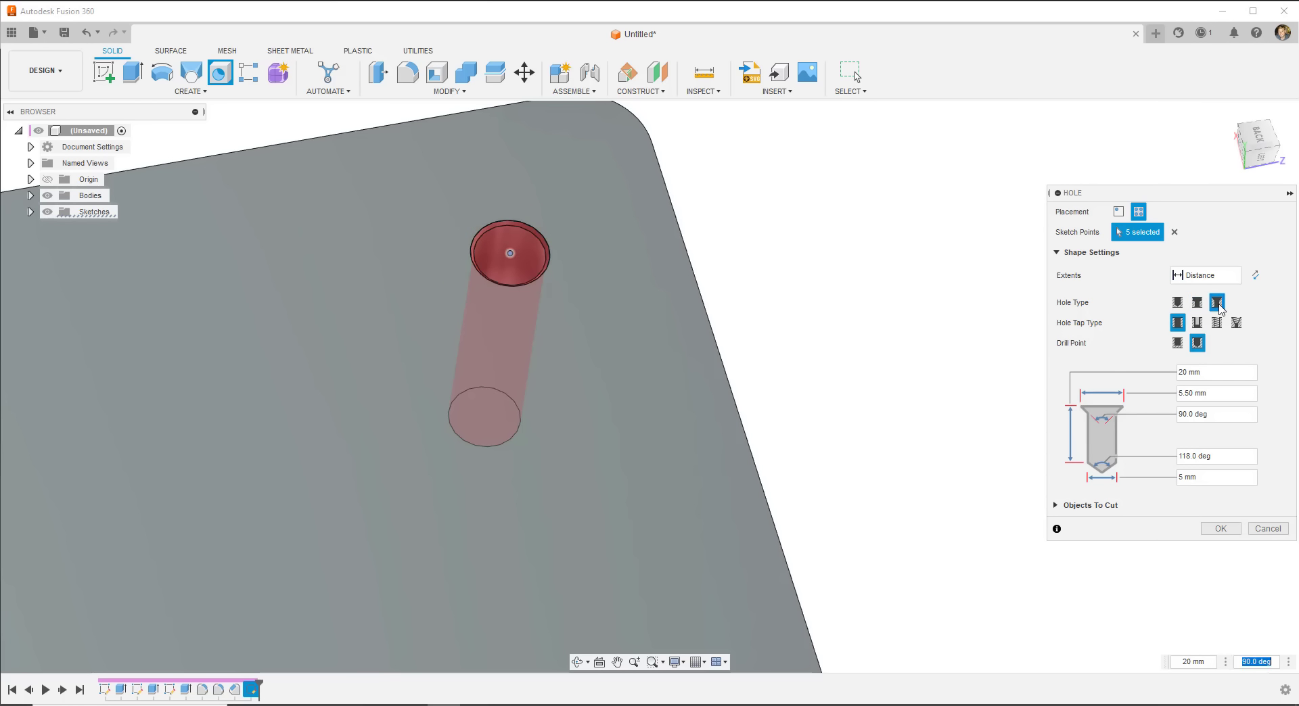
left_click(1237, 391)
type("8")
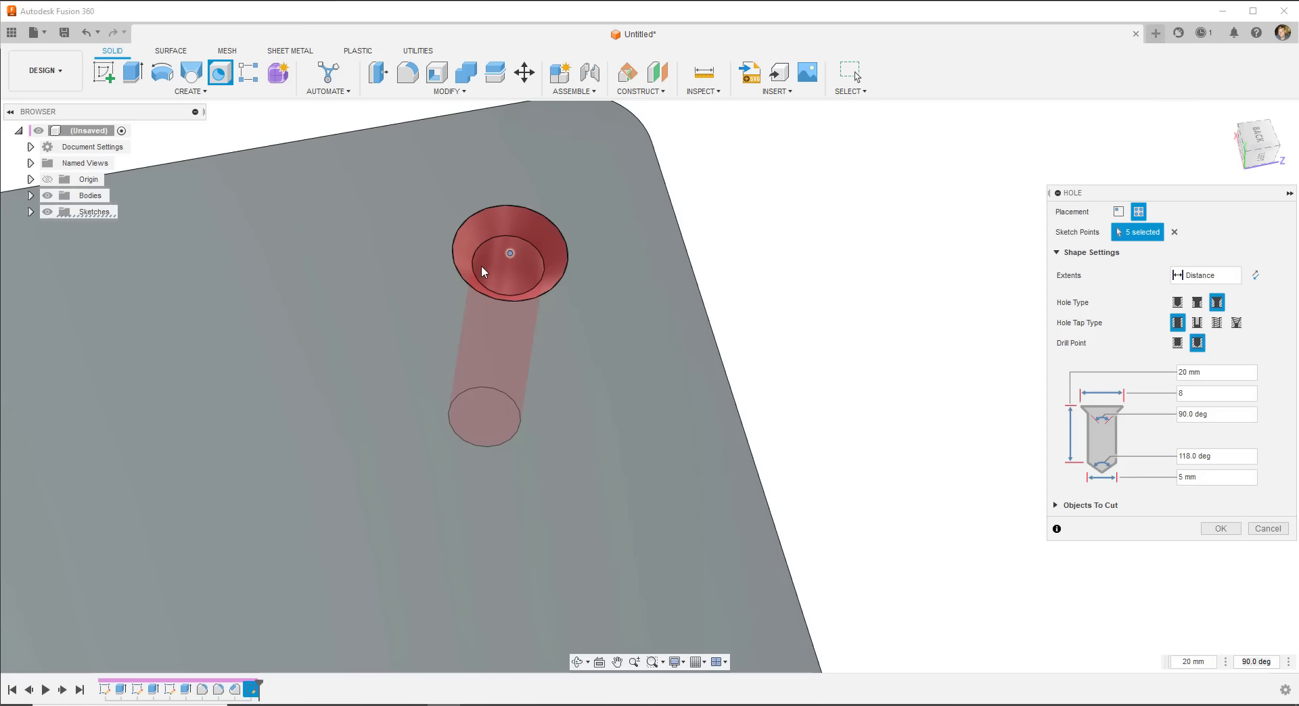
left_click(1178, 302)
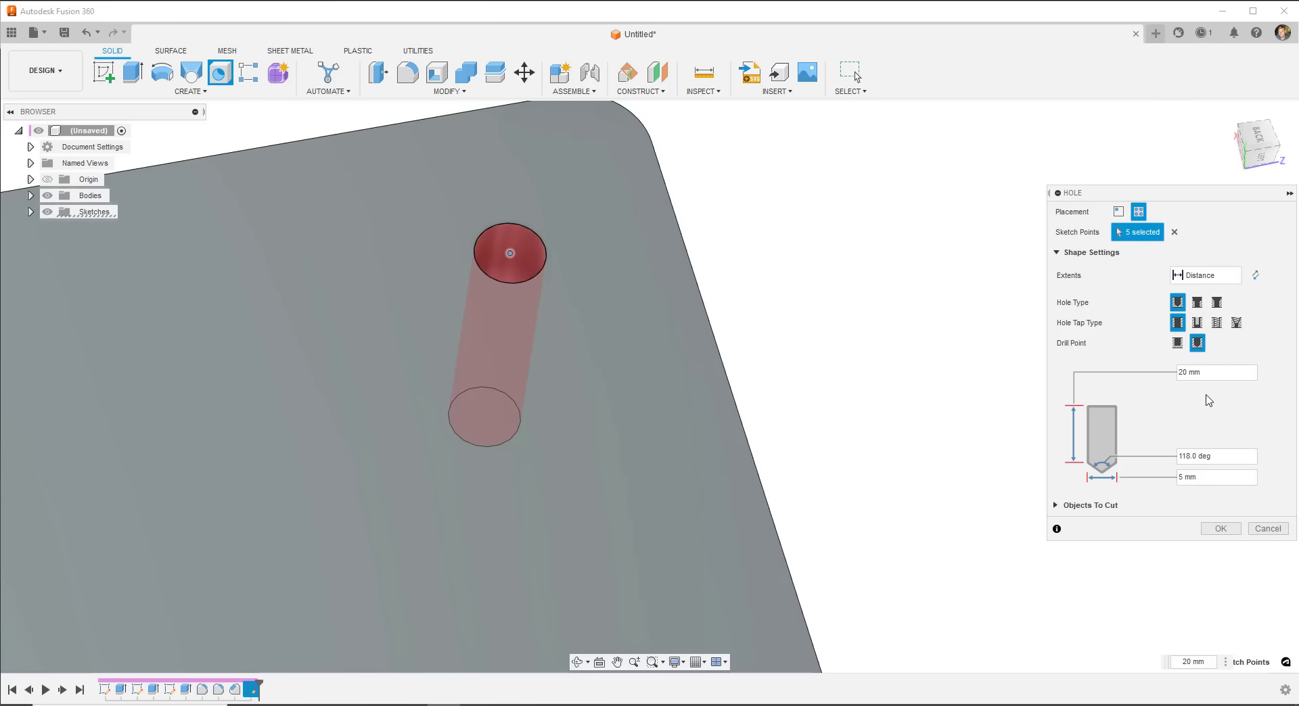
- Make the holes tapped ISO Metric M5x0.8 and commit the Hole feature
left_click(1217, 323)
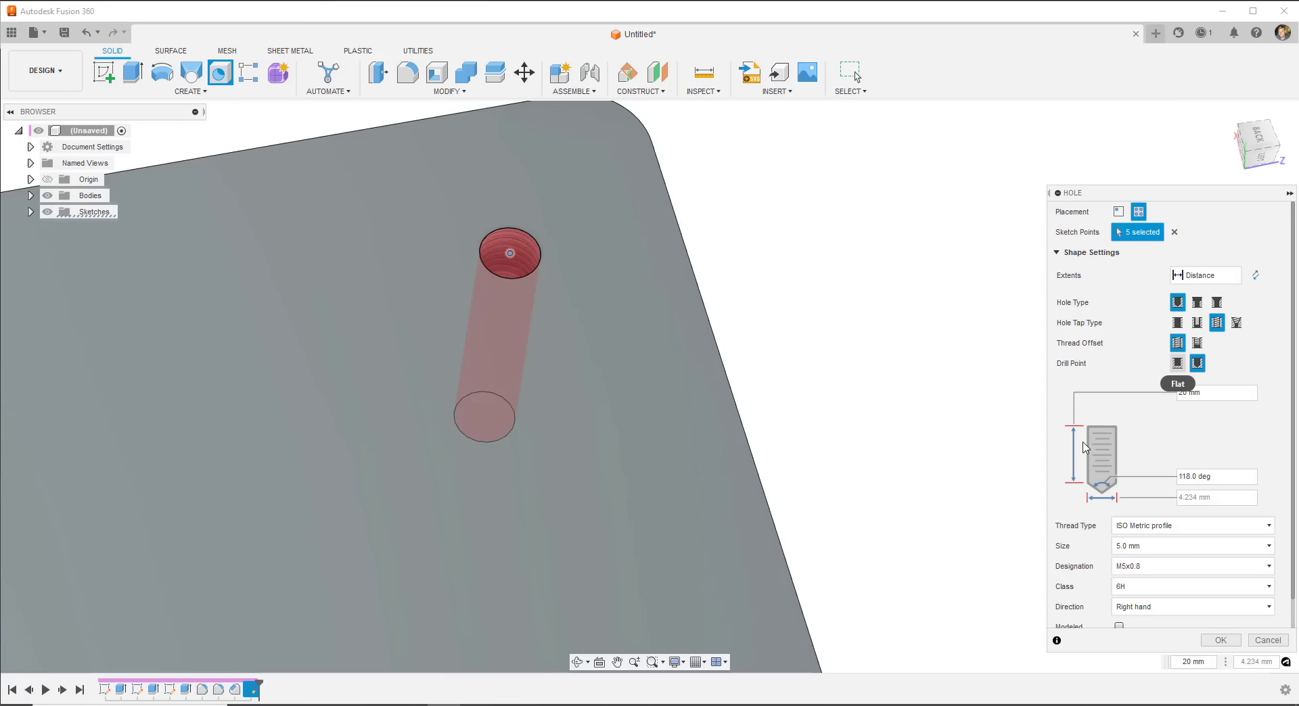
scroll(1141, 453, "down", 1)
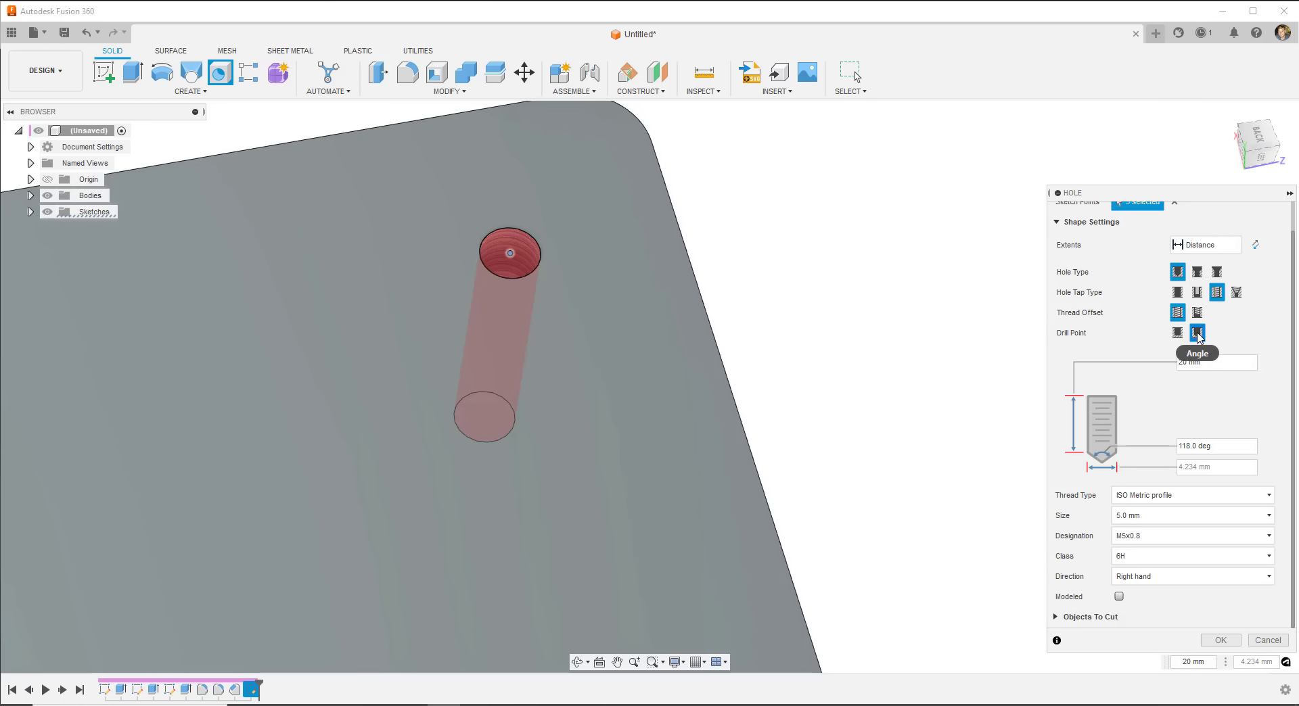
left_click(1220, 640)
scroll(612, 321, "down", 5)
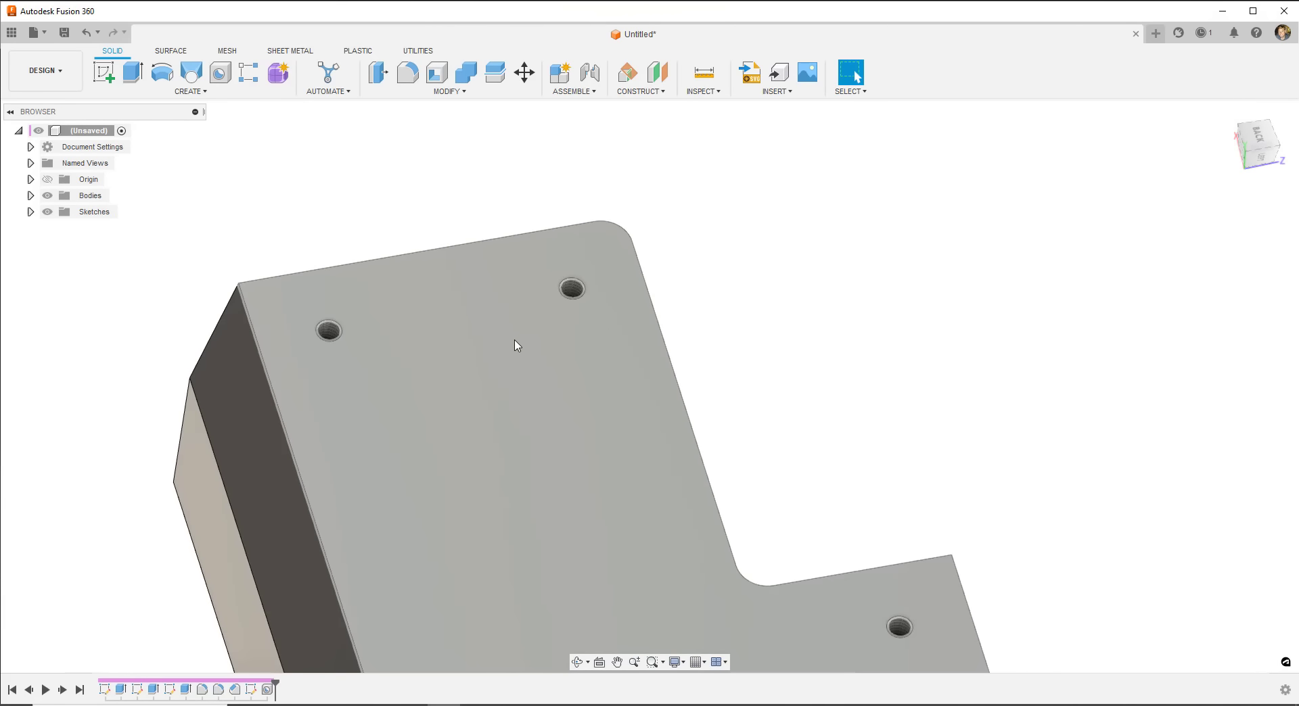
middle_click_drag(516, 346, 296, 367, "shift")
scroll(359, 383, "up", 5)
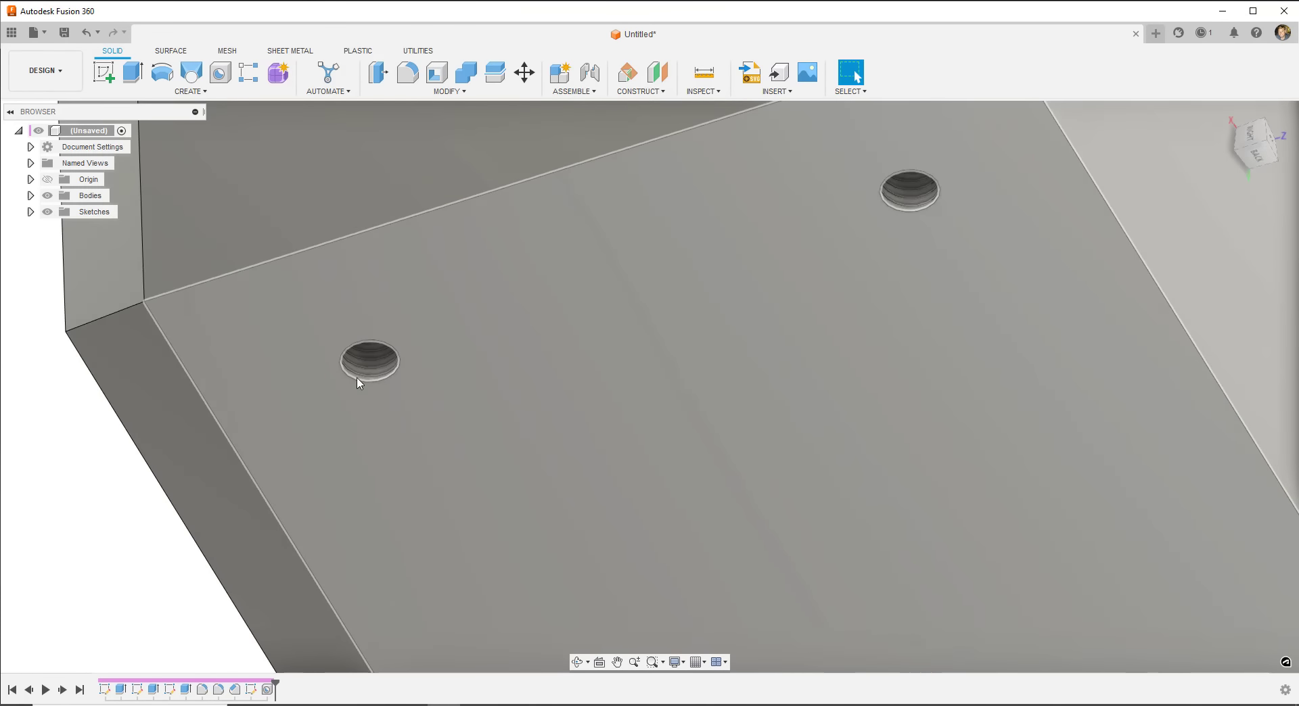
scroll(358, 384, "up", 2)
scroll(443, 313, "down", 5)
middle_click_drag(444, 313, 809, 277, "shift")
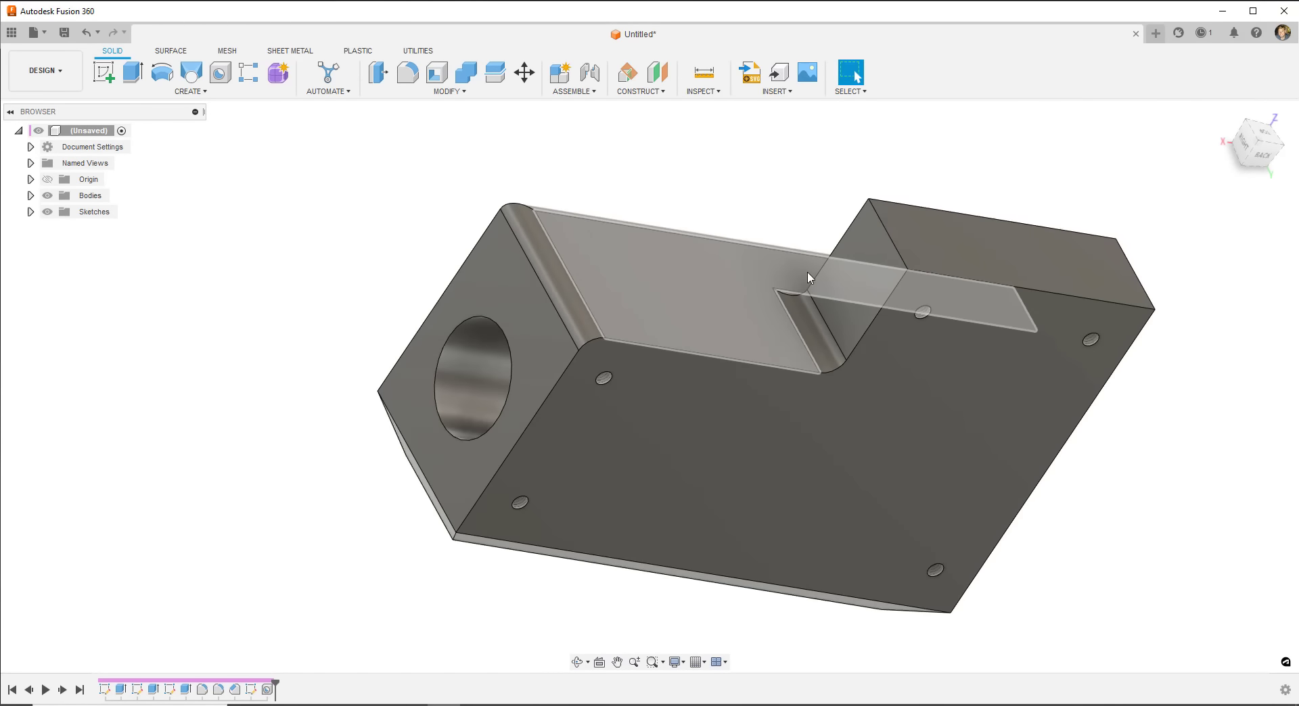
mouse_move(645, 402)
middle_mouse_down("shift")
mouse_move(675, 425)
mouse_move(774, 403)
mouse_move(683, 422)
mouse_move(649, 389)
middle_mouse_up("shift")
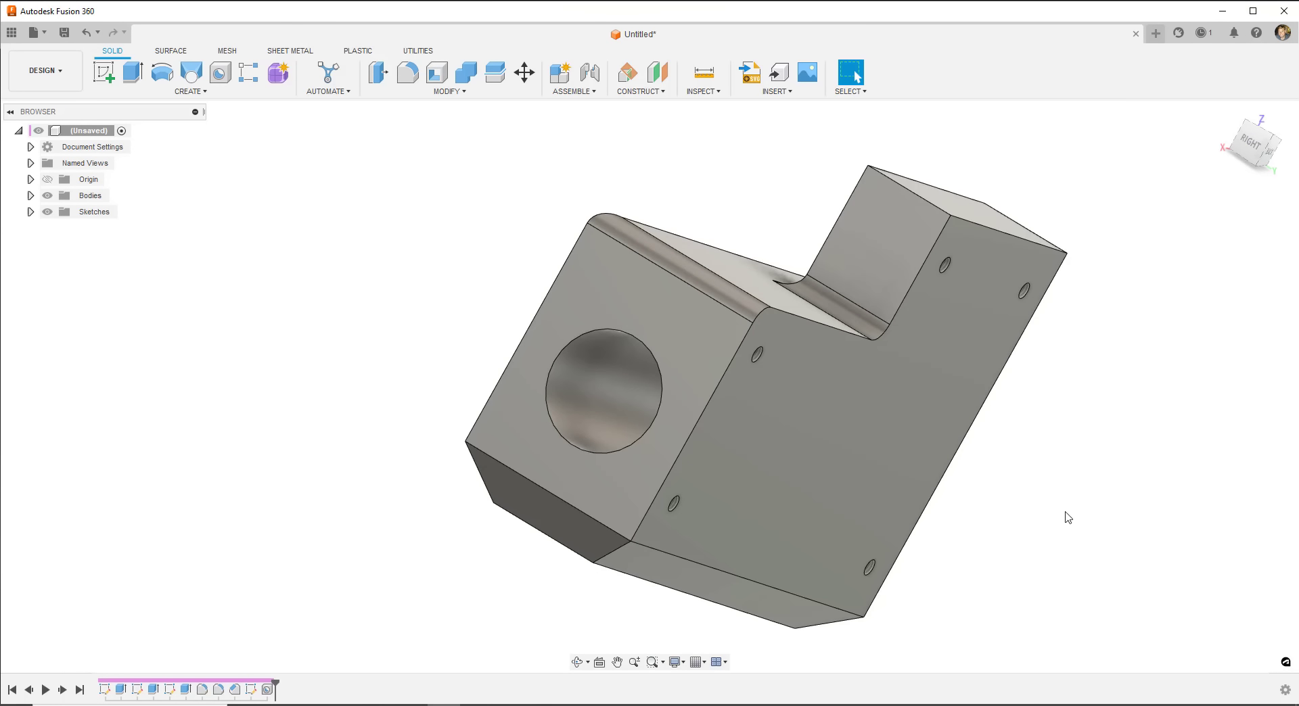
scroll(760, 444, "down", 3)
middle_click_drag(760, 444, 818, 436, "shift")
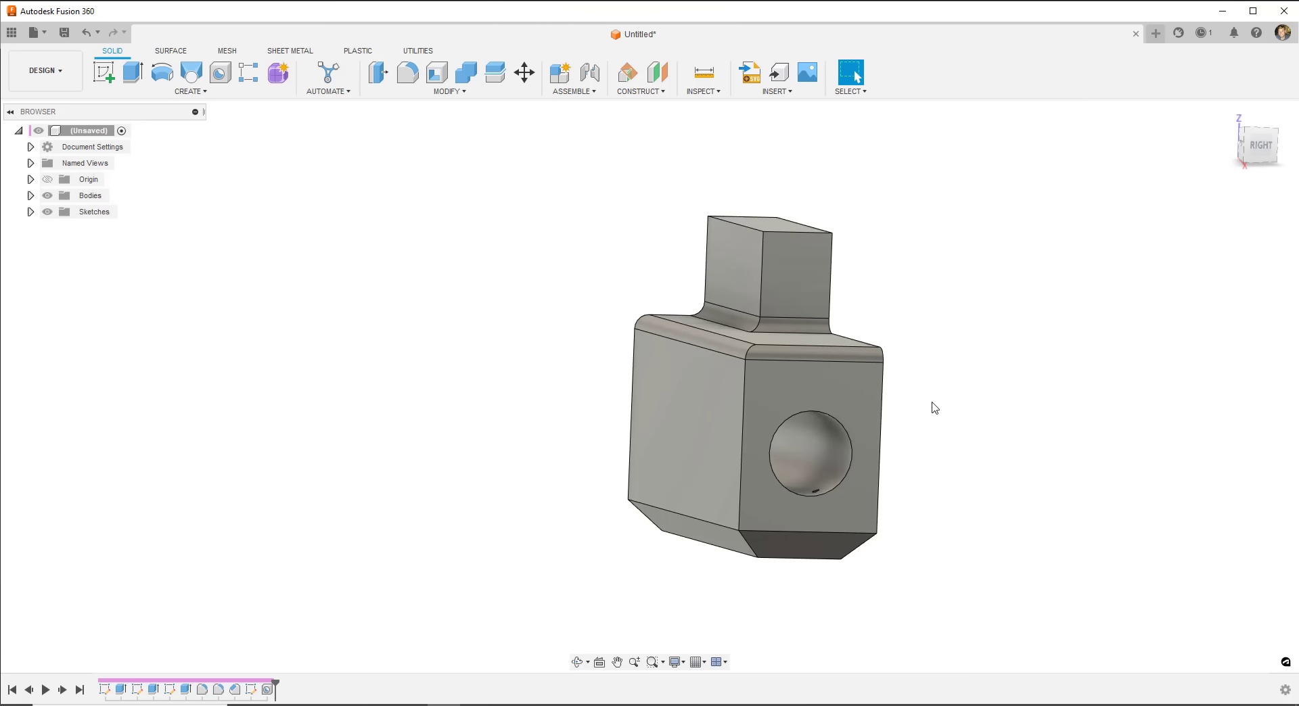
middle_click_drag(798, 389, 978, 410, "shift")
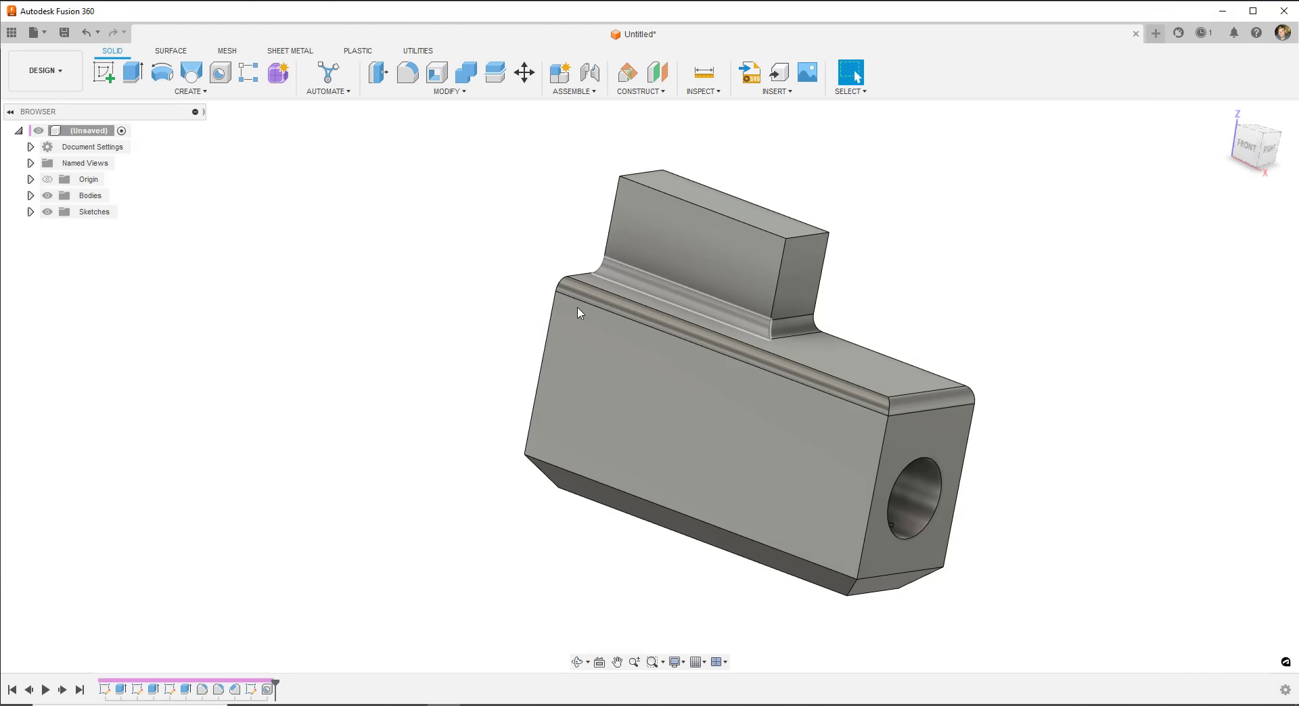
left_click(187, 91)
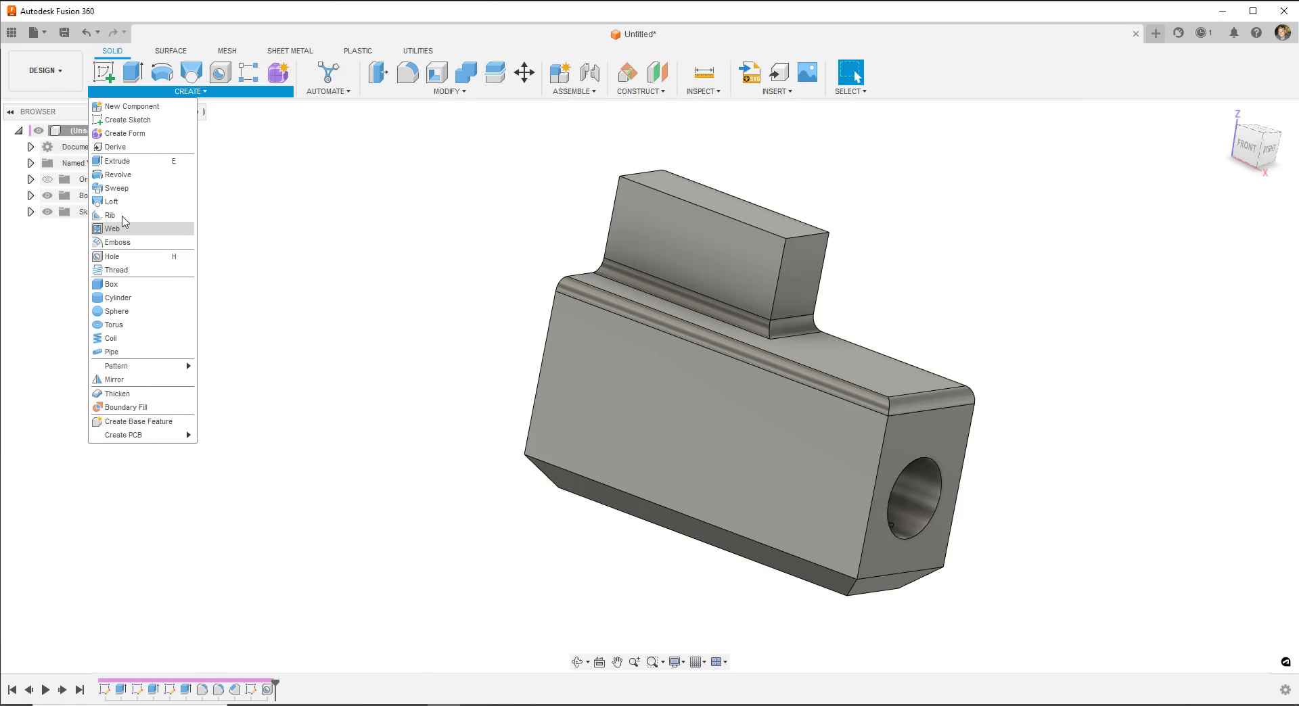
mouse_move(434, 100)
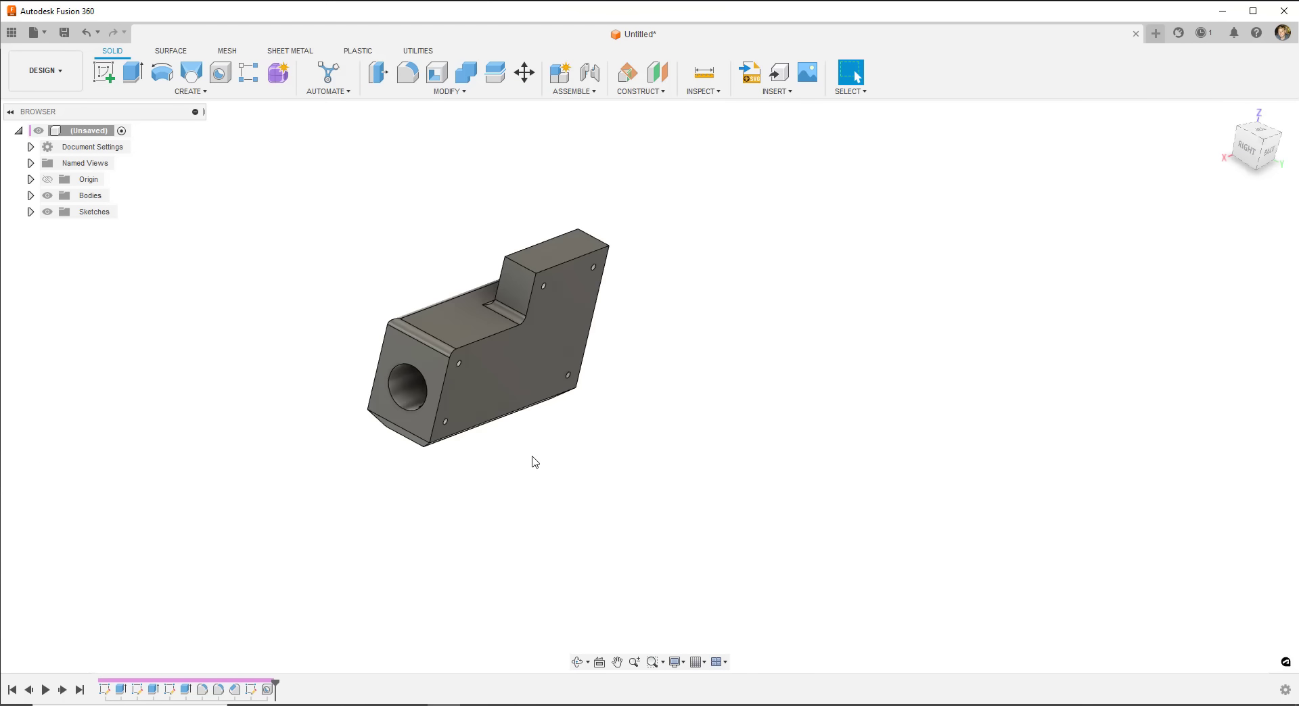
scroll(491, 405, "up", 3)
scroll(508, 404, "down", 1)
middle_click_drag(552, 379, 597, 455)
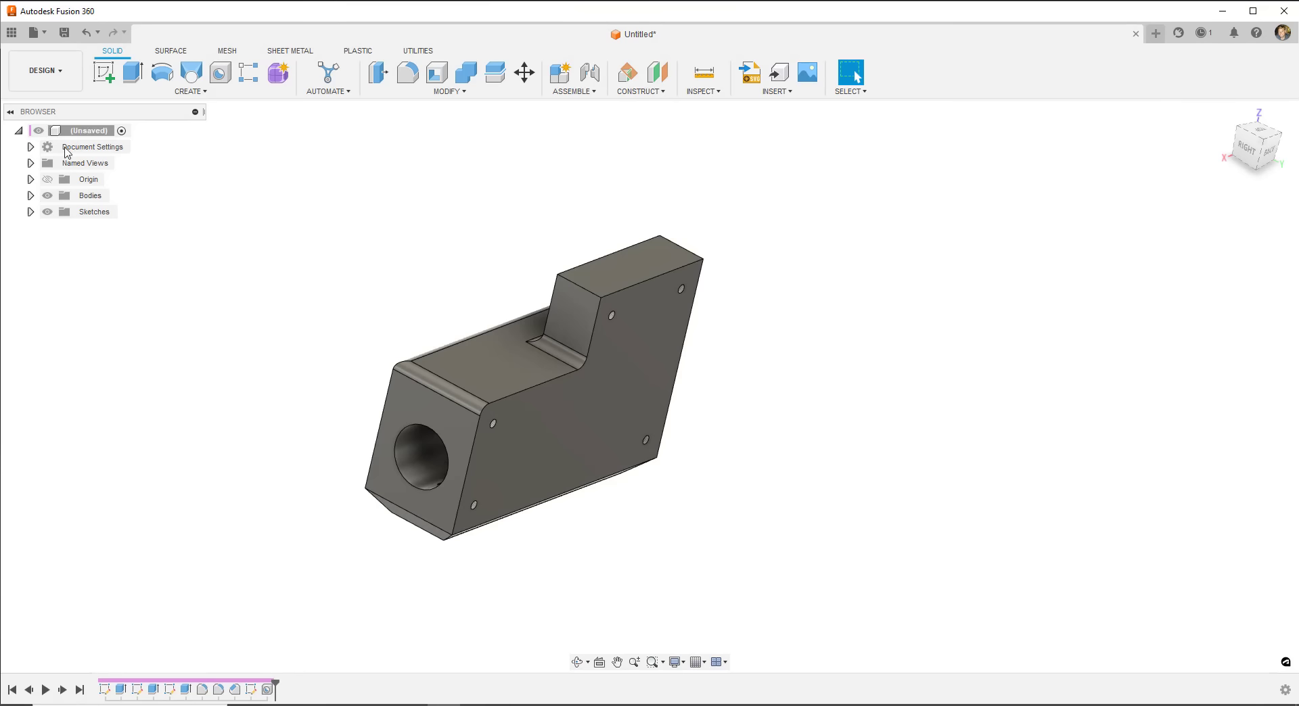
left_click(31, 179)
left_click(31, 179)
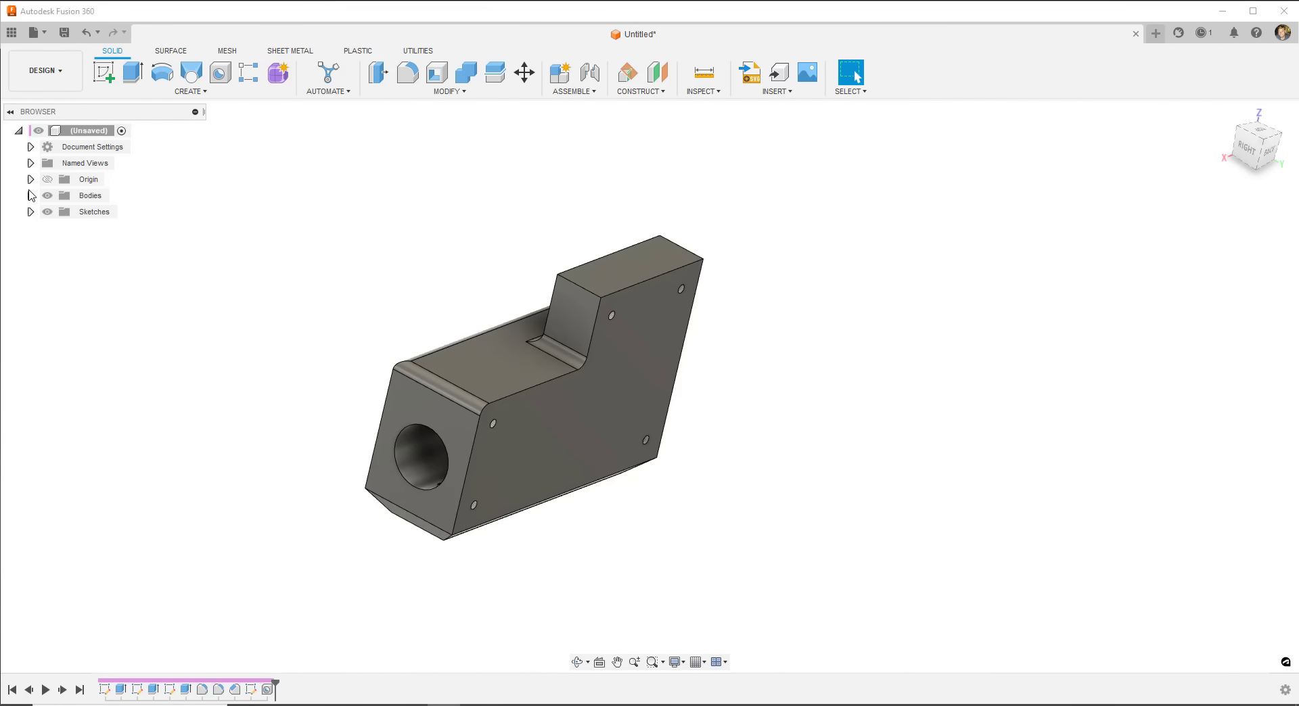
left_click(30, 196)
left_click(101, 212)
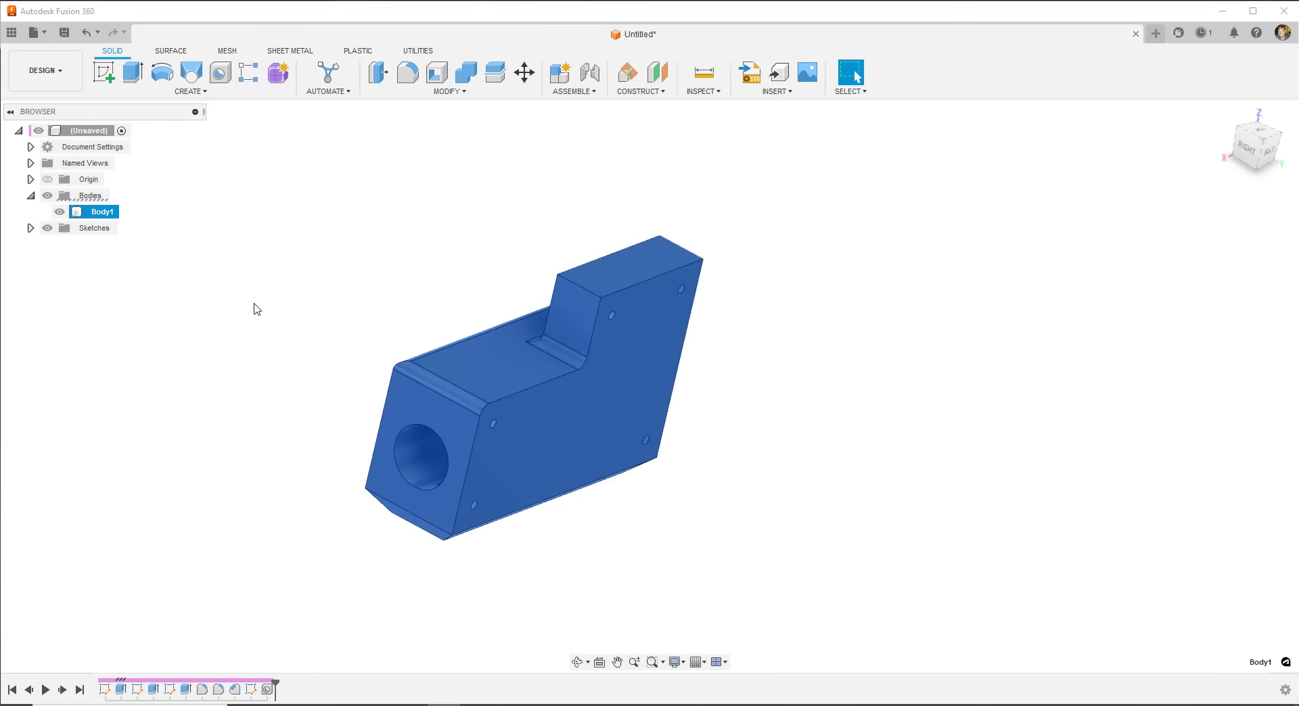
left_click(31, 195)
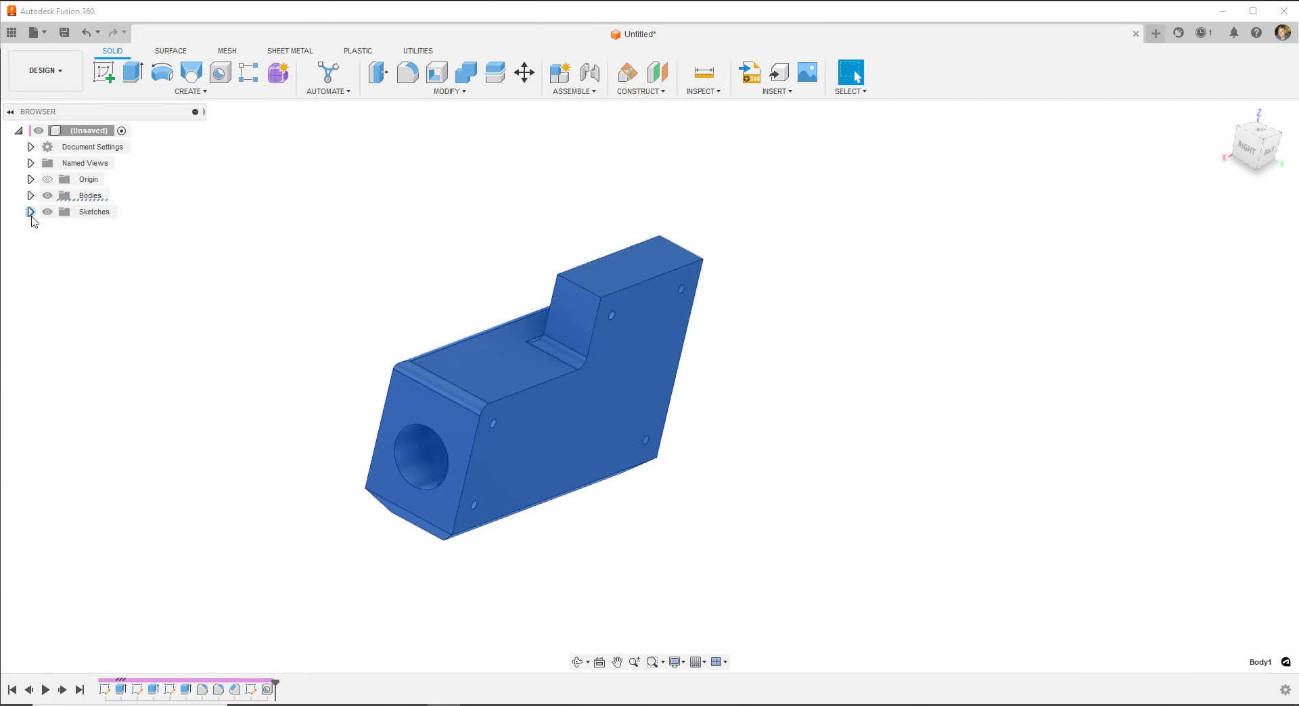
left_click(31, 211)
left_click(102, 228)
left_click(103, 244)
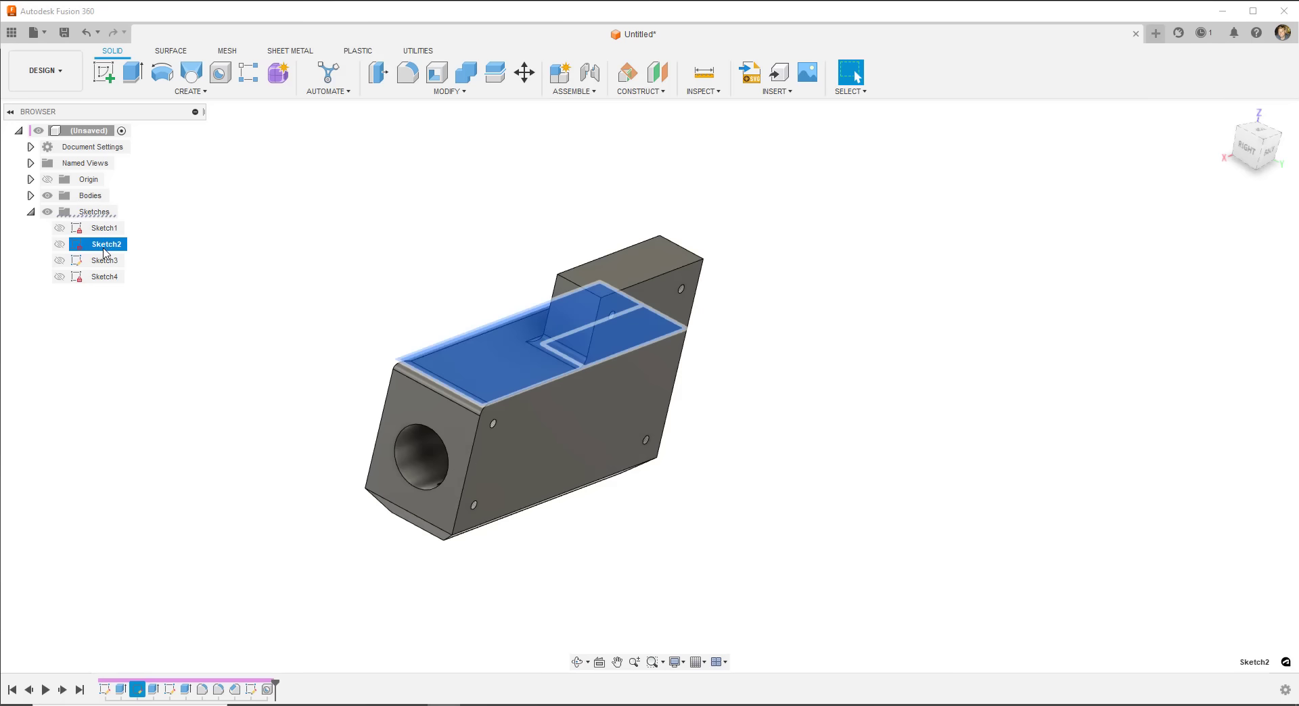
left_click(103, 260)
left_click(103, 277)
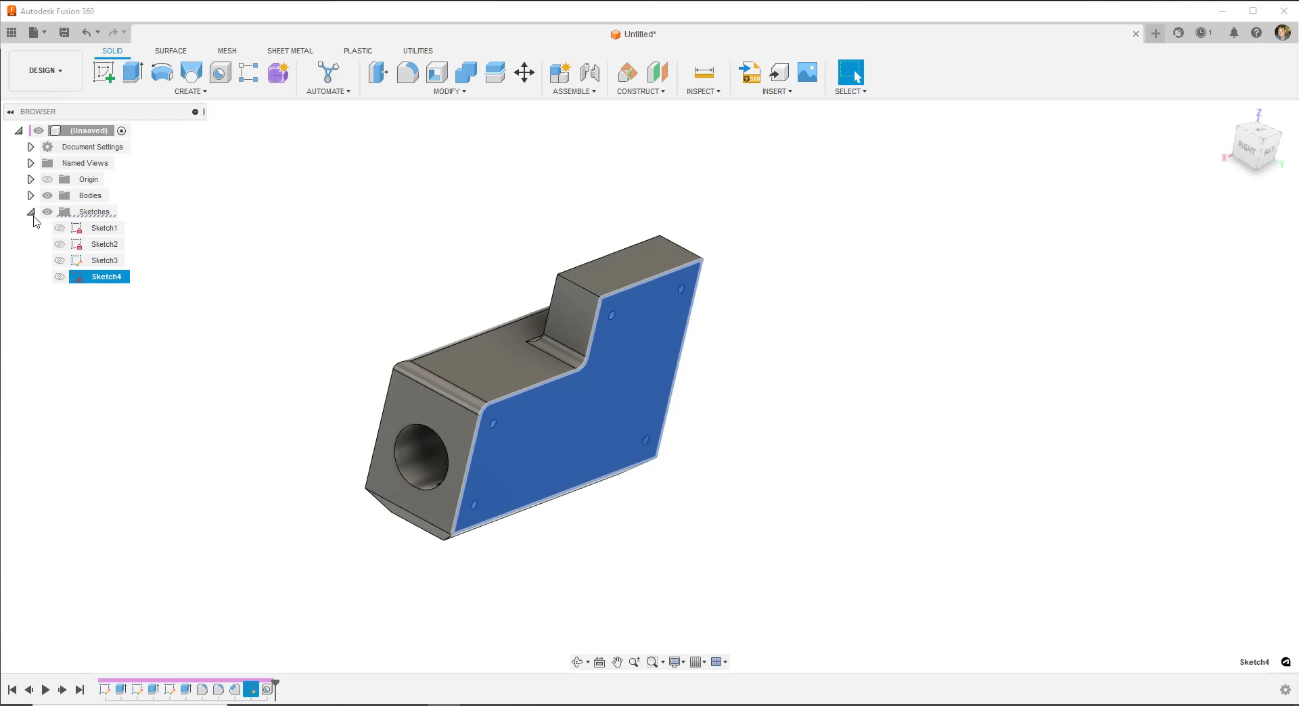
left_click(30, 211)
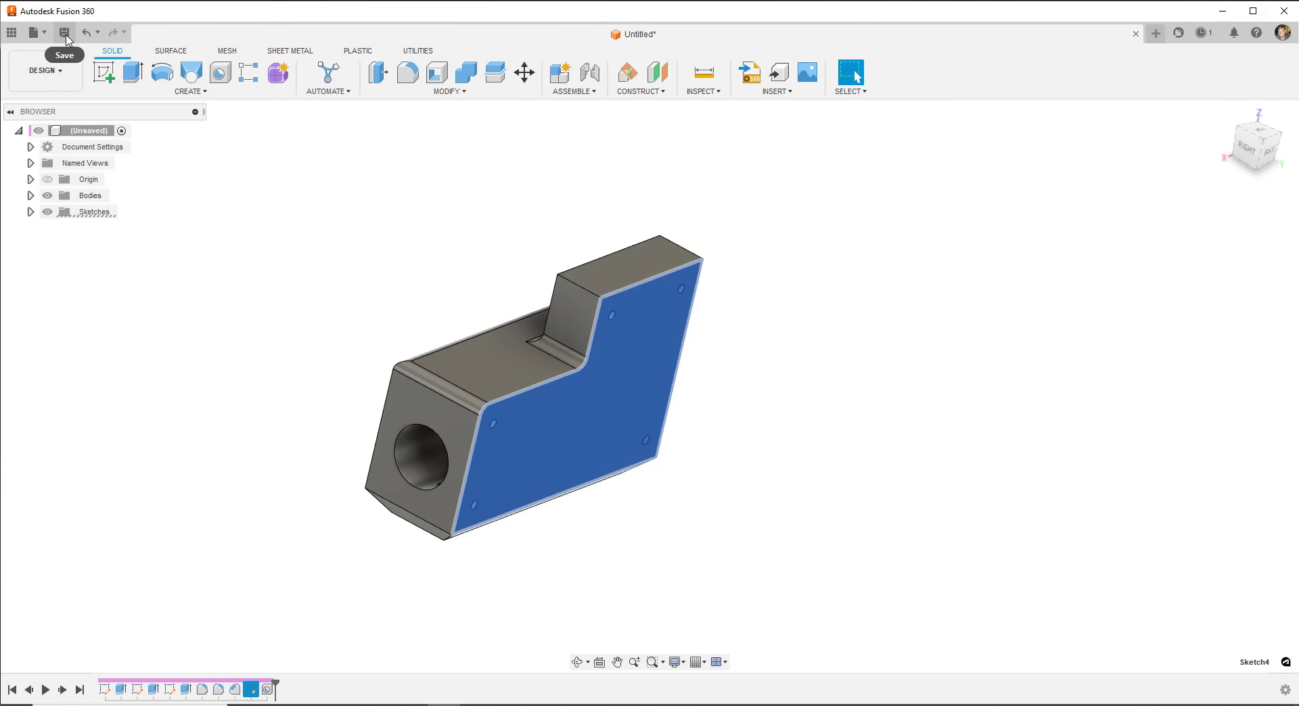
- Save the design under the name 'Assembly1'
key("ctrl+s")
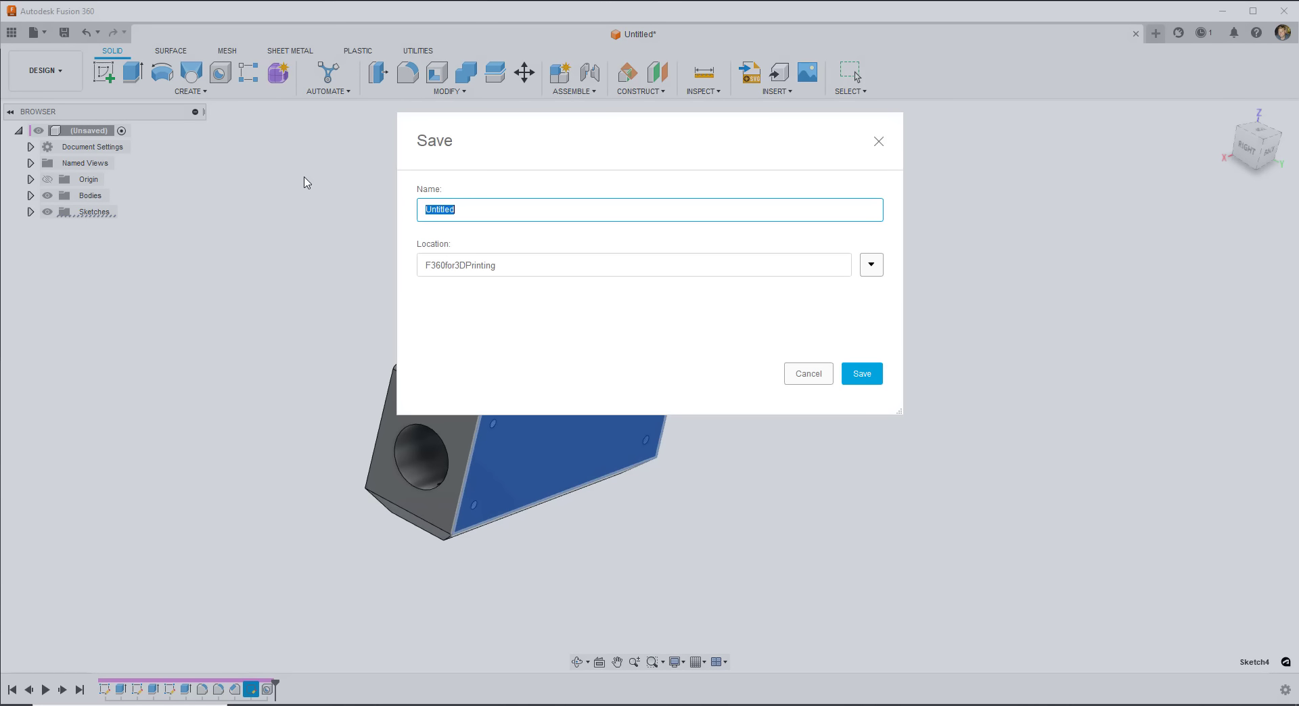
type("Assembly1")
key("Return")
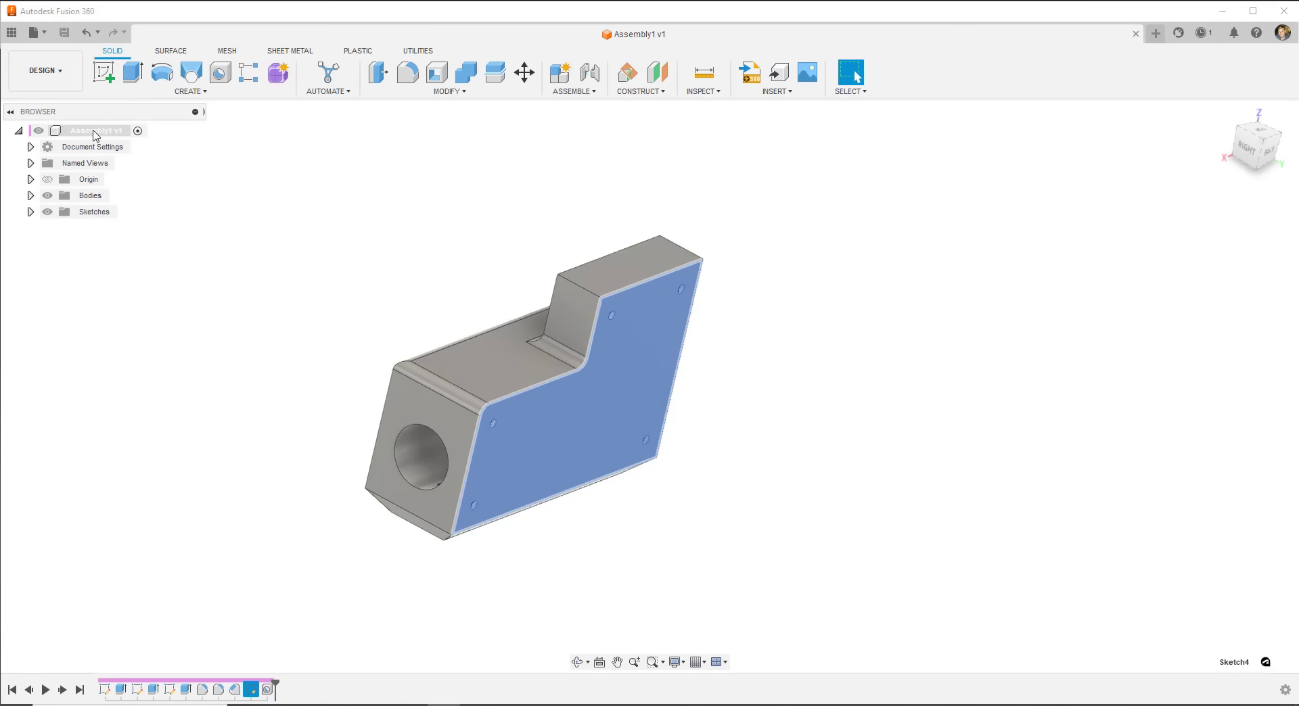
- Create a new component named 'Plate' under the Assembly1 root
right_click(95, 135)
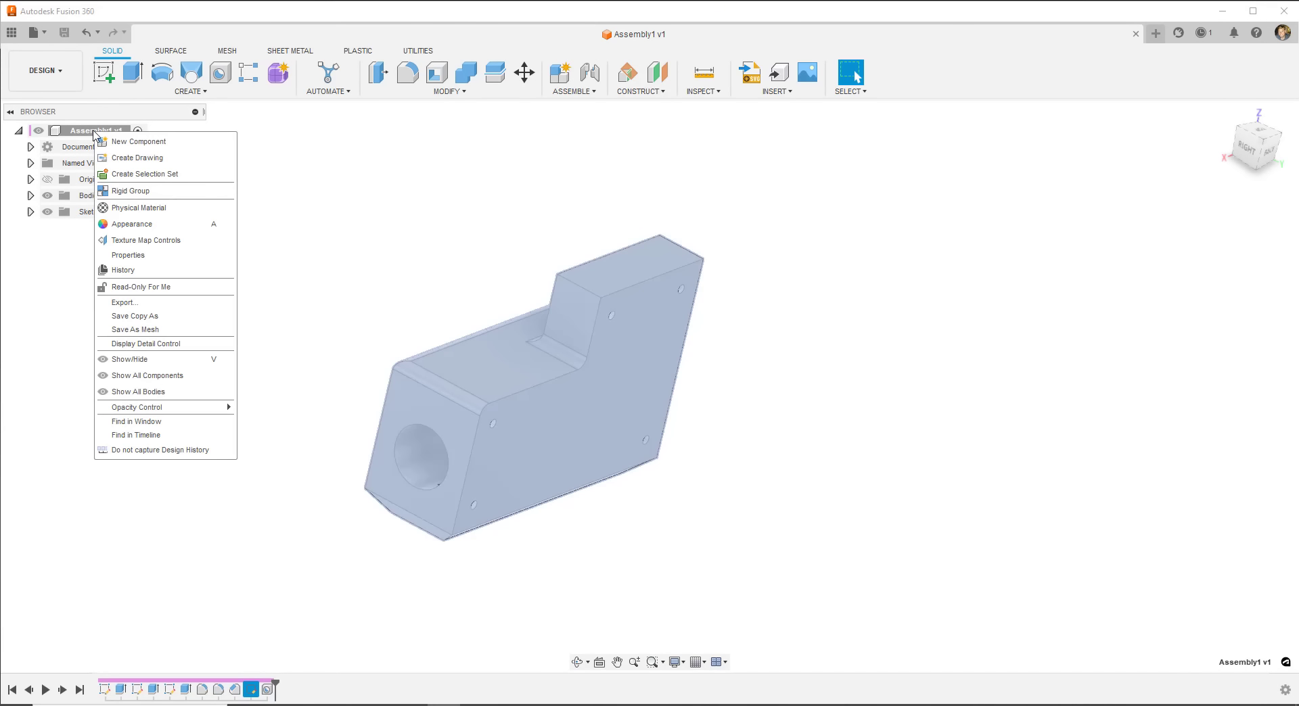
left_click(137, 142)
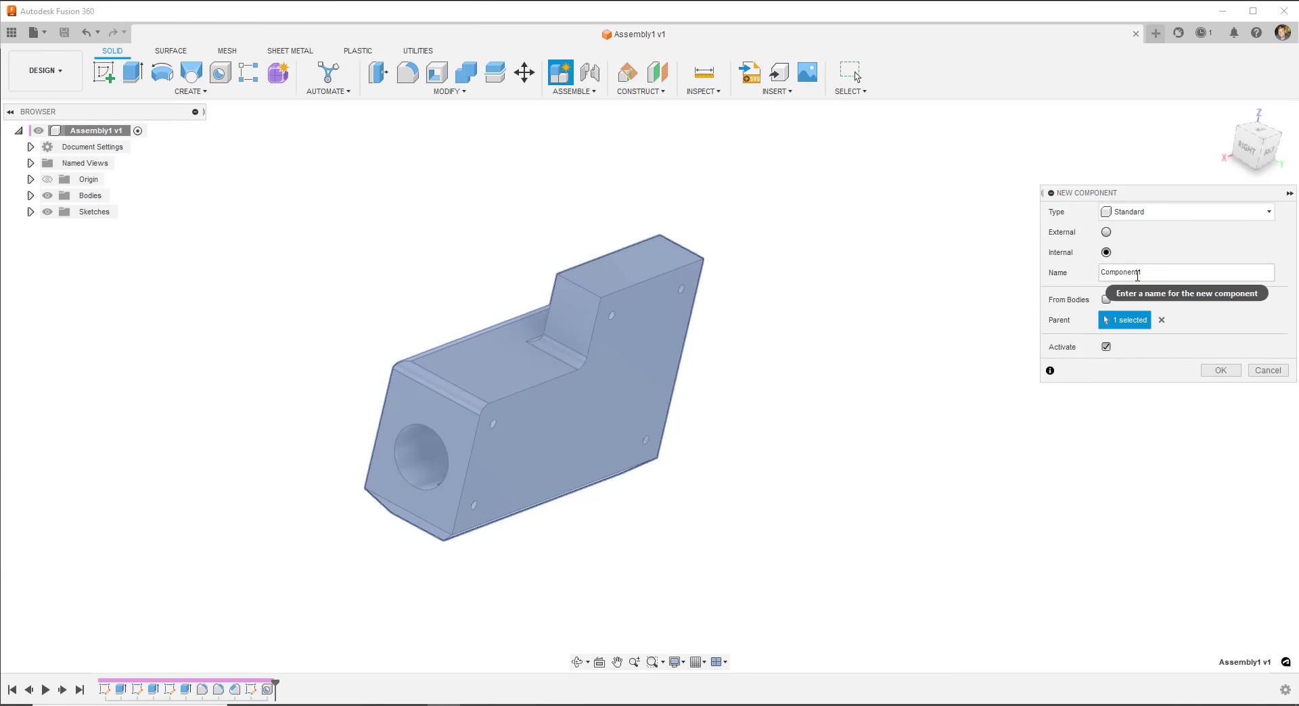
left_click_drag(1142, 273, 1031, 272)
type("Plate")
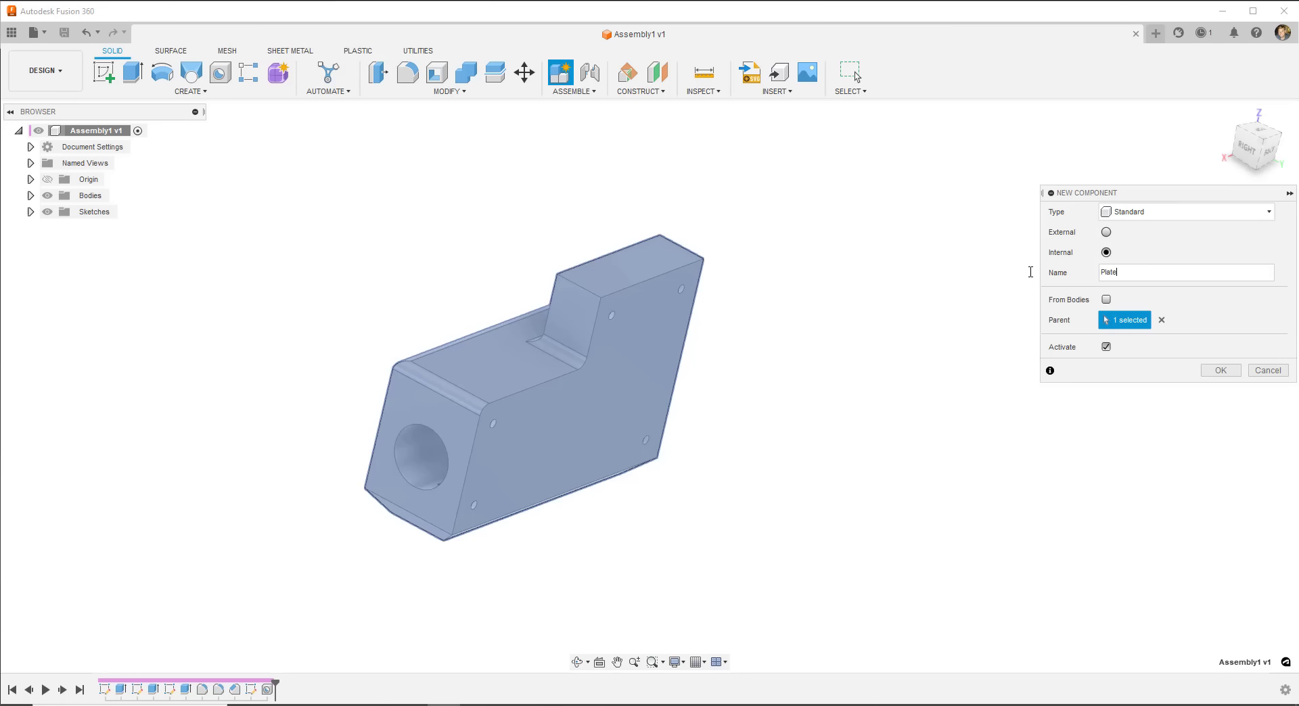
key("Return")
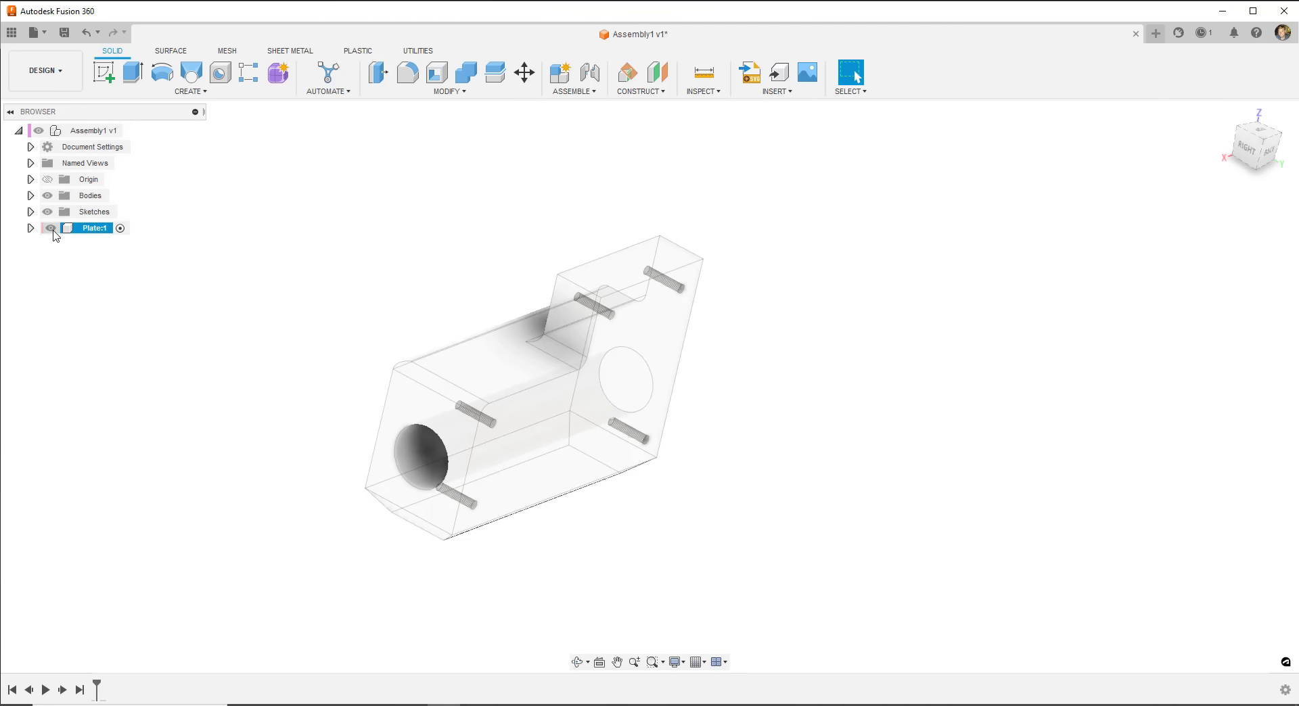
- Activate the Plate:1 component in the browser
left_click(30, 229)
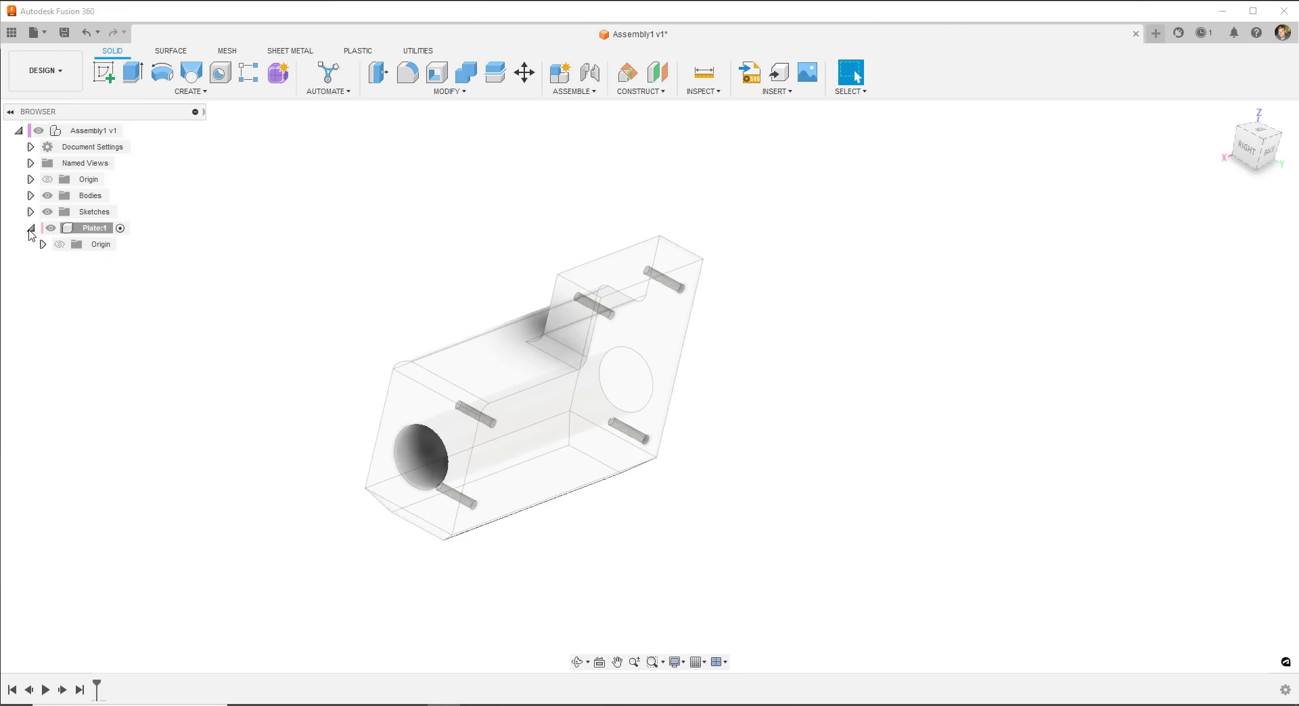
left_click(30, 228)
left_click(120, 231)
left_click(120, 229)
right_click(82, 131)
left_click(436, 270)
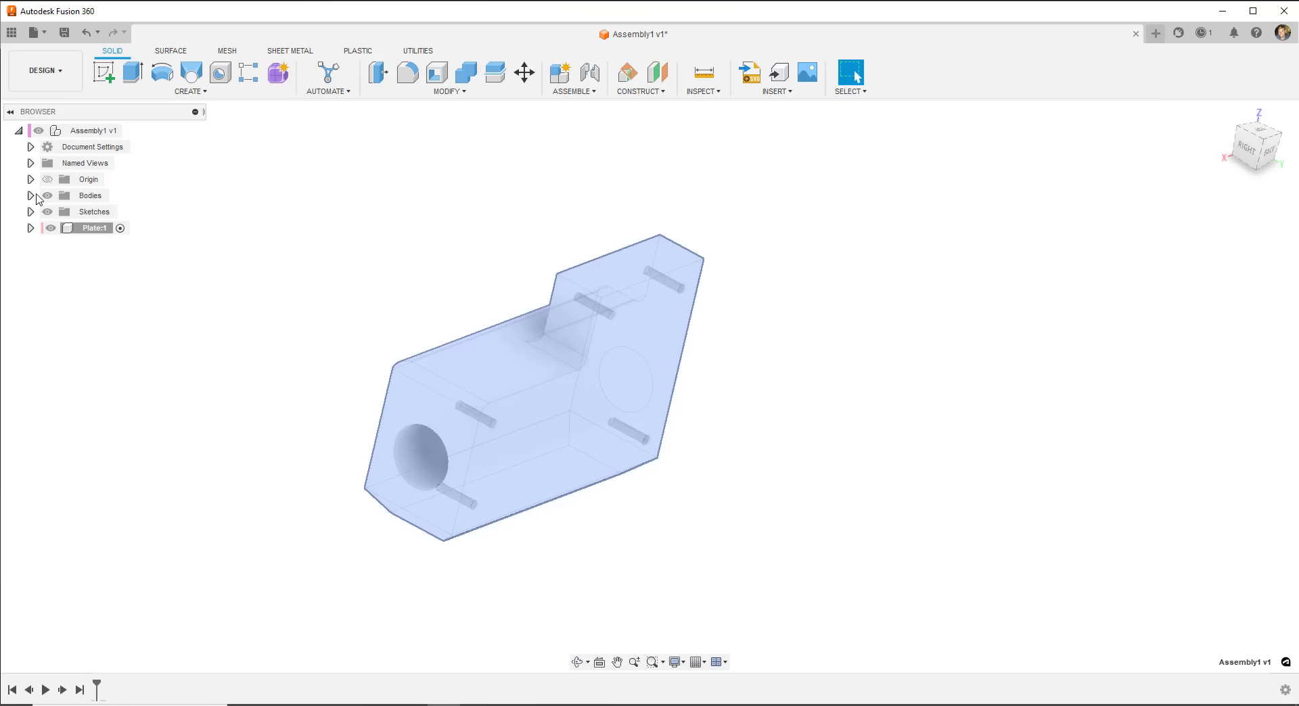
- Convert the Bodies into a component and rename it 'MainPiece'
right_click(88, 197)
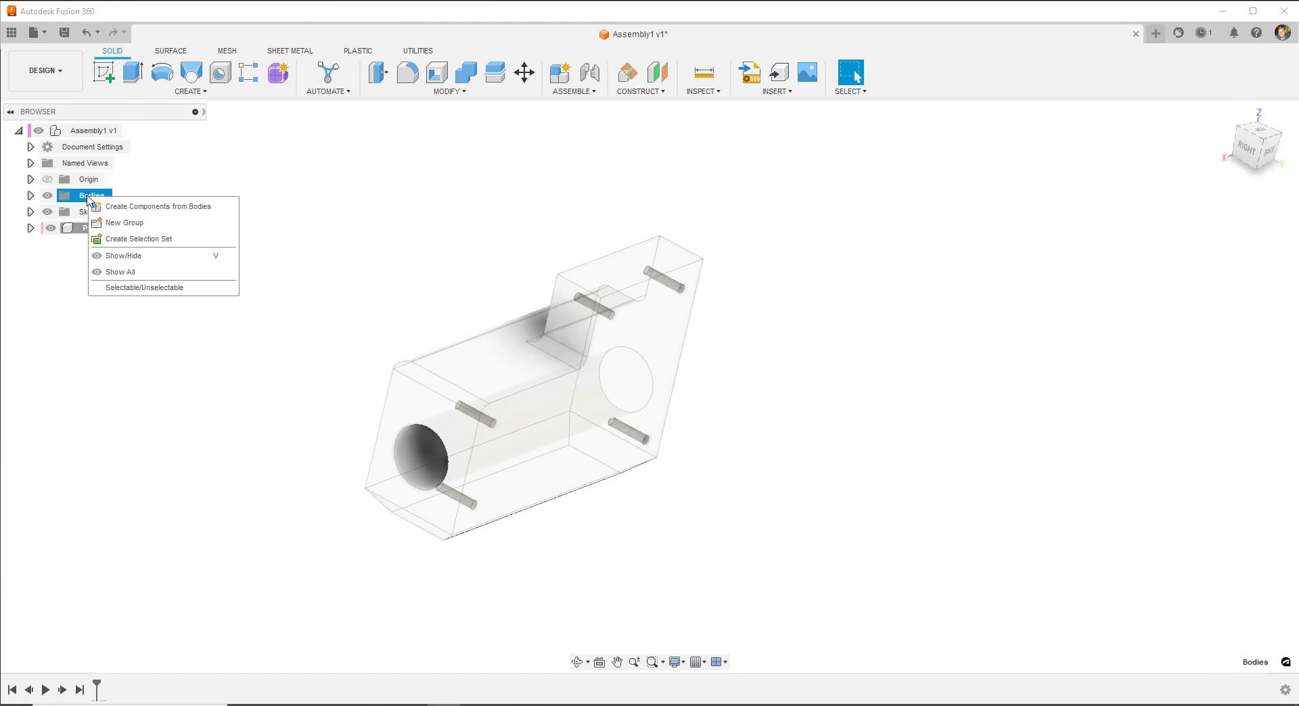
left_click(166, 206)
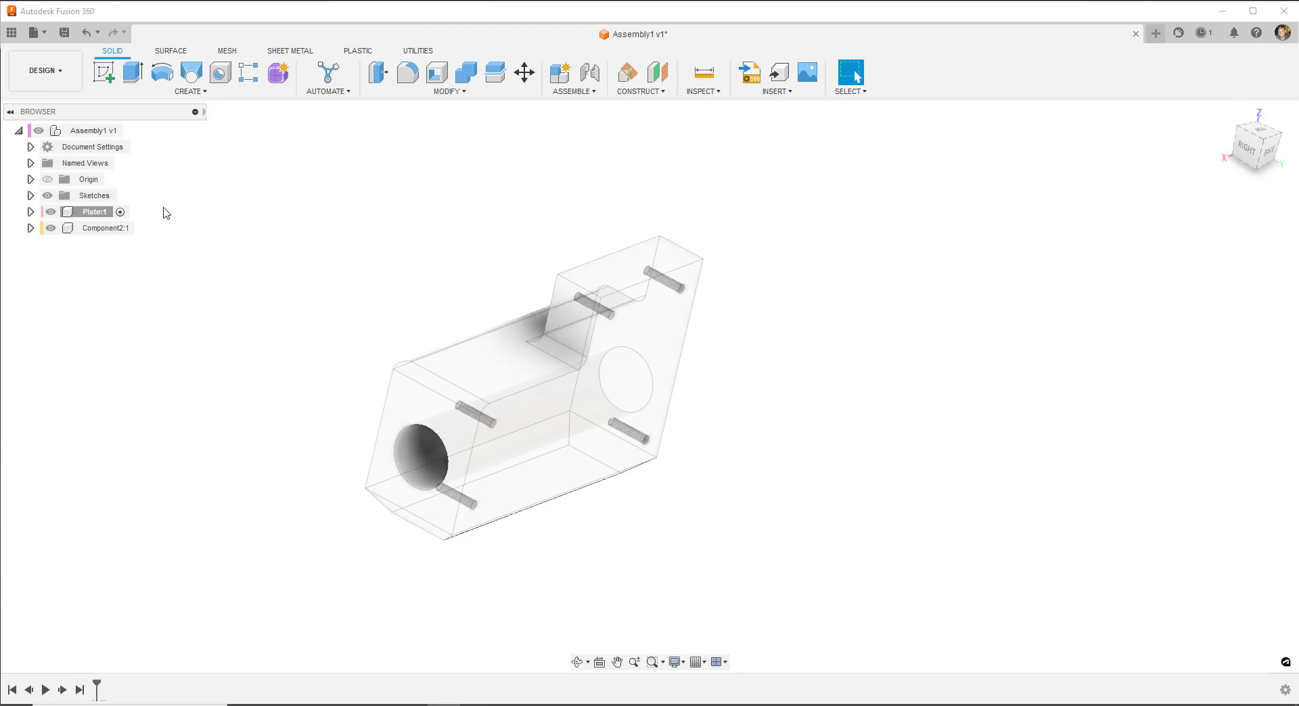
left_click(94, 228)
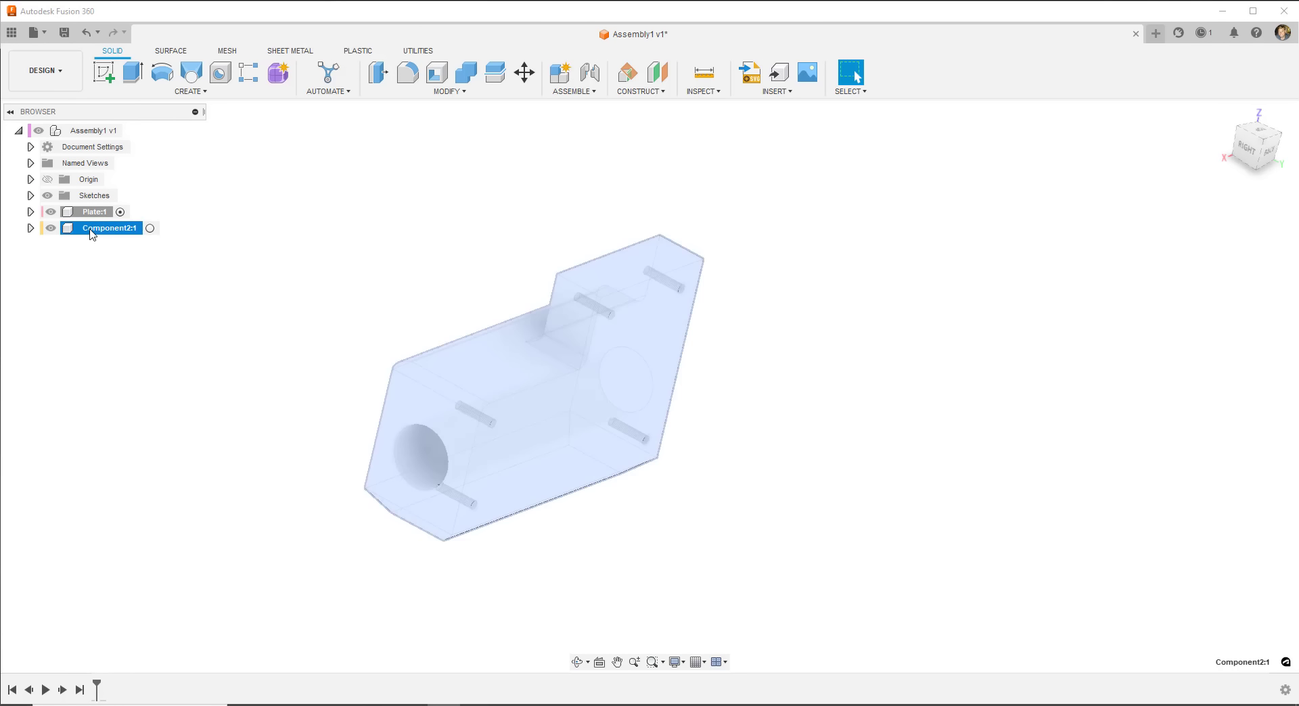
left_click(91, 230)
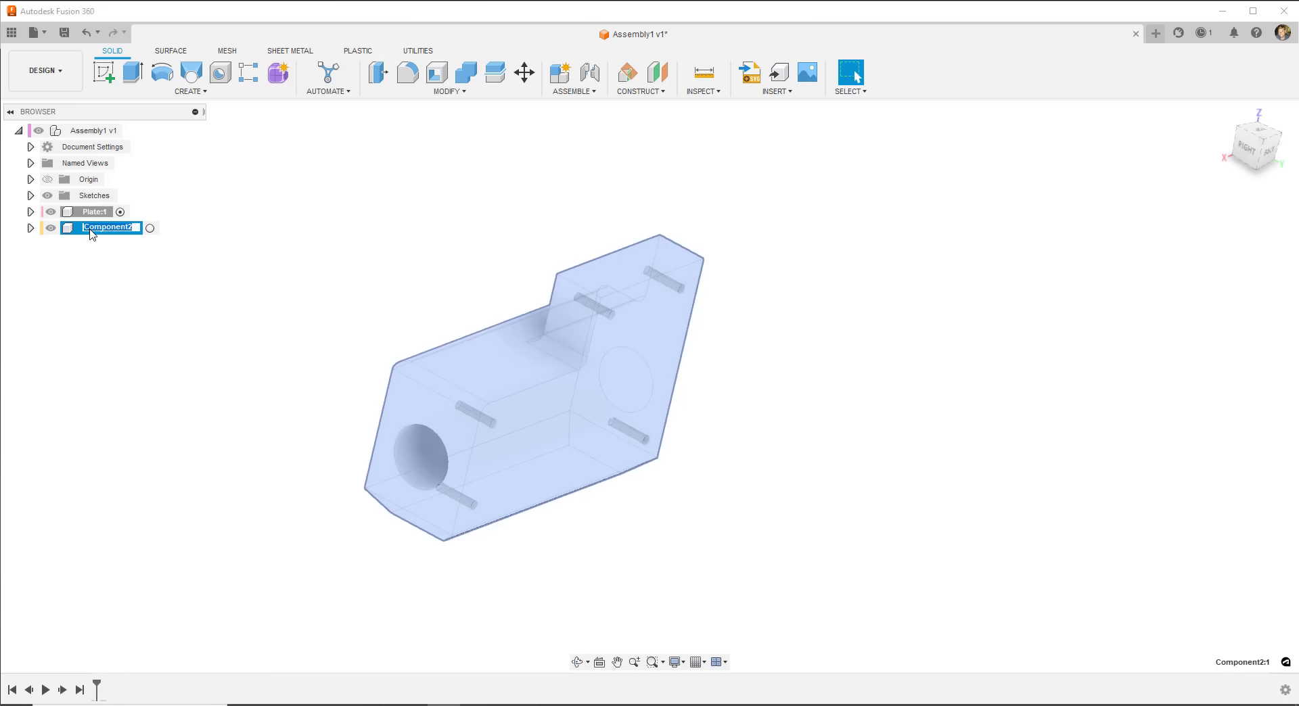
type("C")
key("Return")
- Reactivate the top-level Assembly1 design
left_click(228, 221)
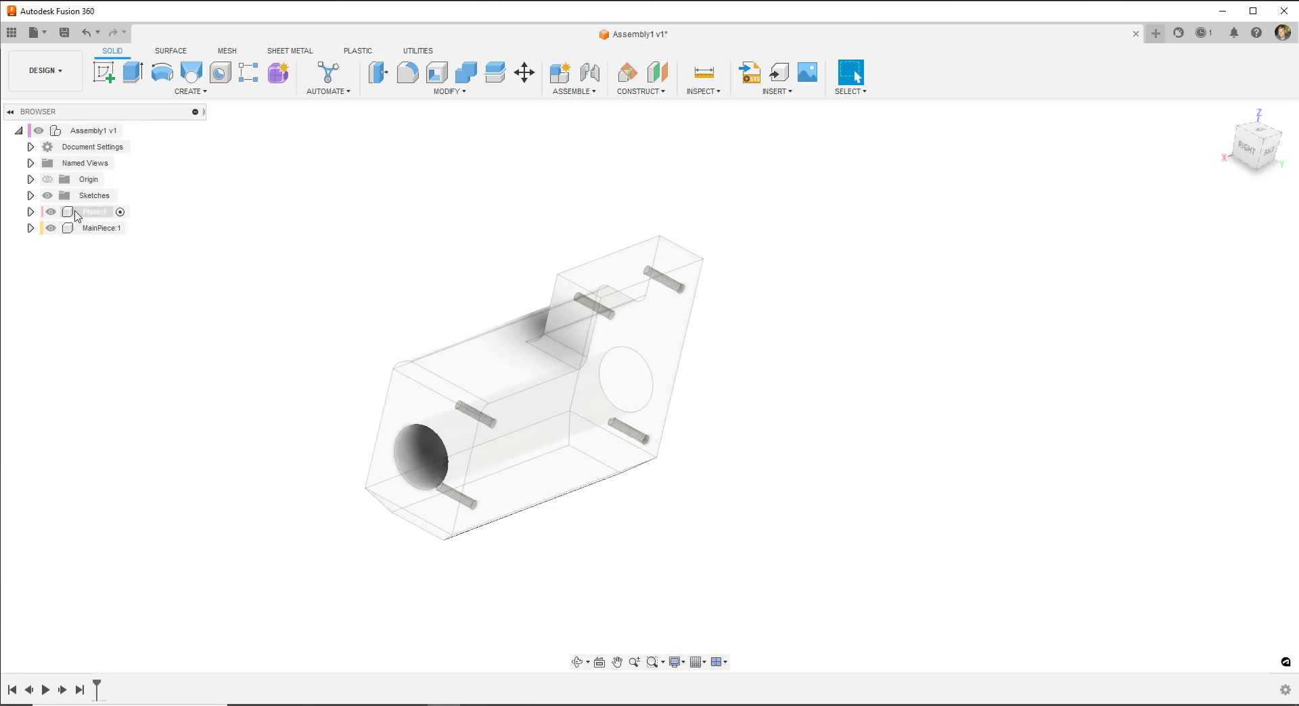
left_click(76, 214)
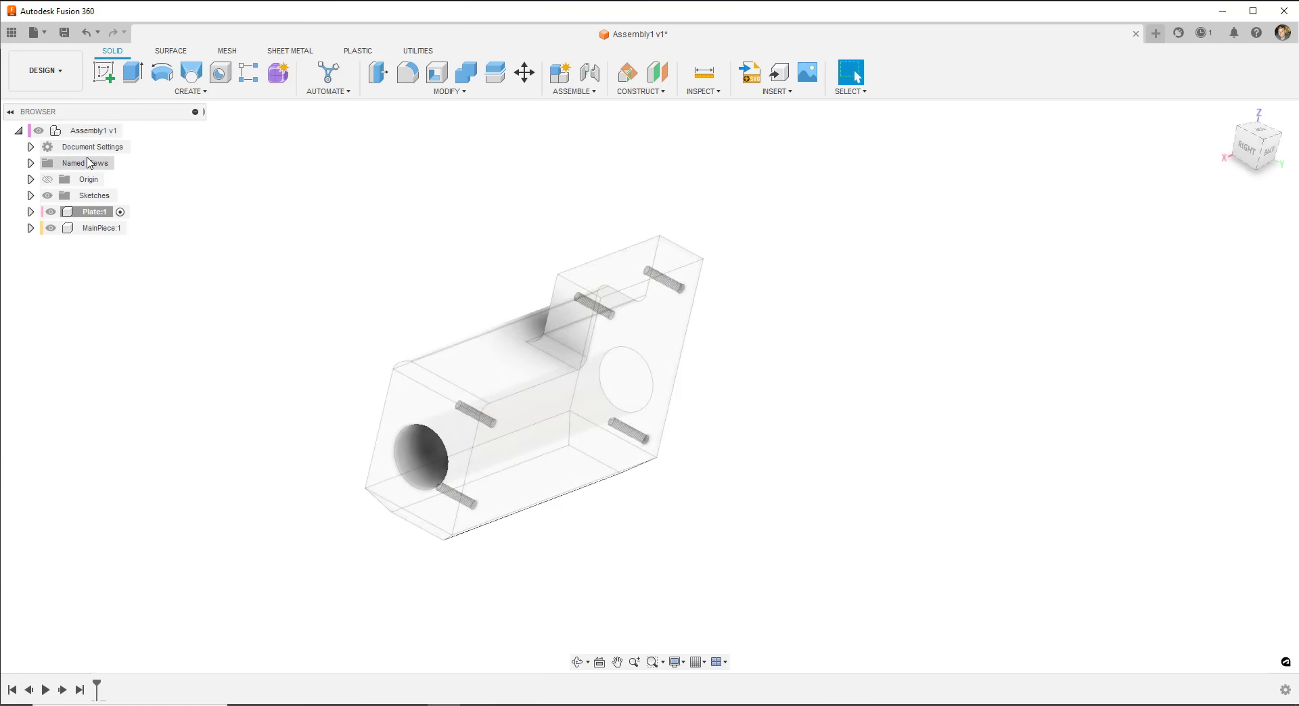
left_click(129, 130)
left_click(294, 224)
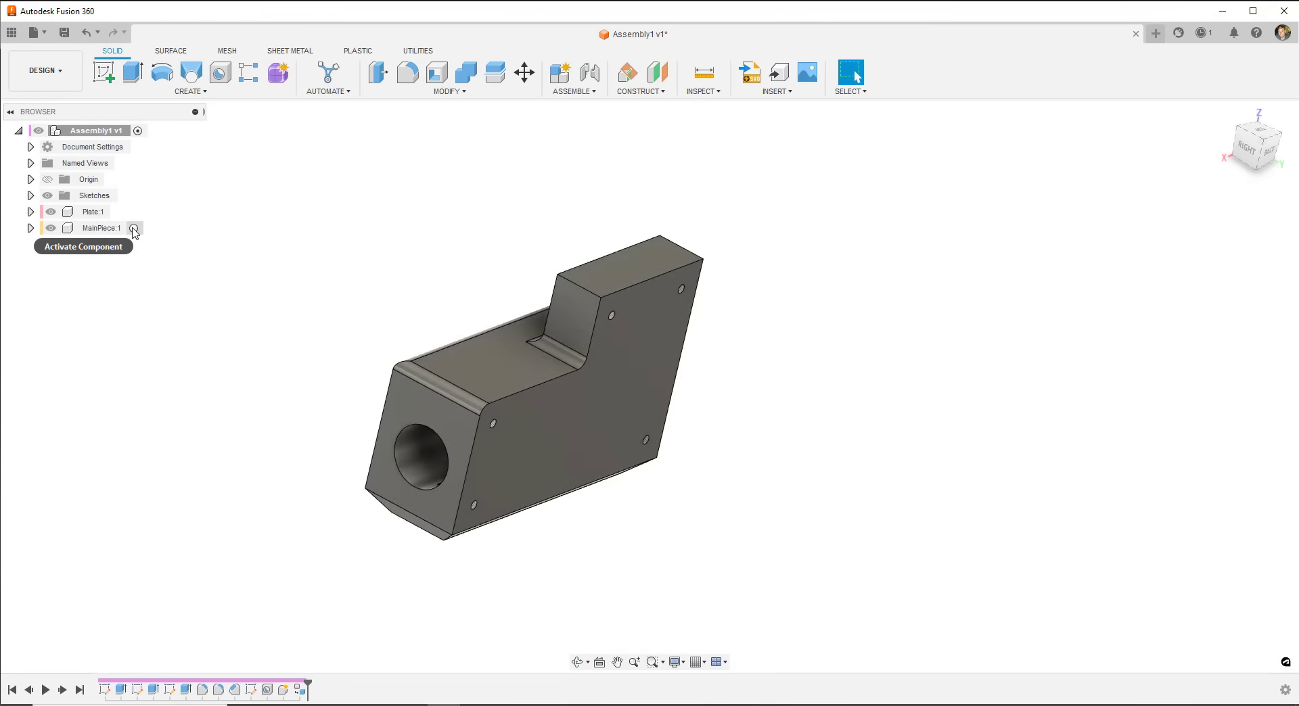
- Make the Plate component the active one
left_click(135, 229)
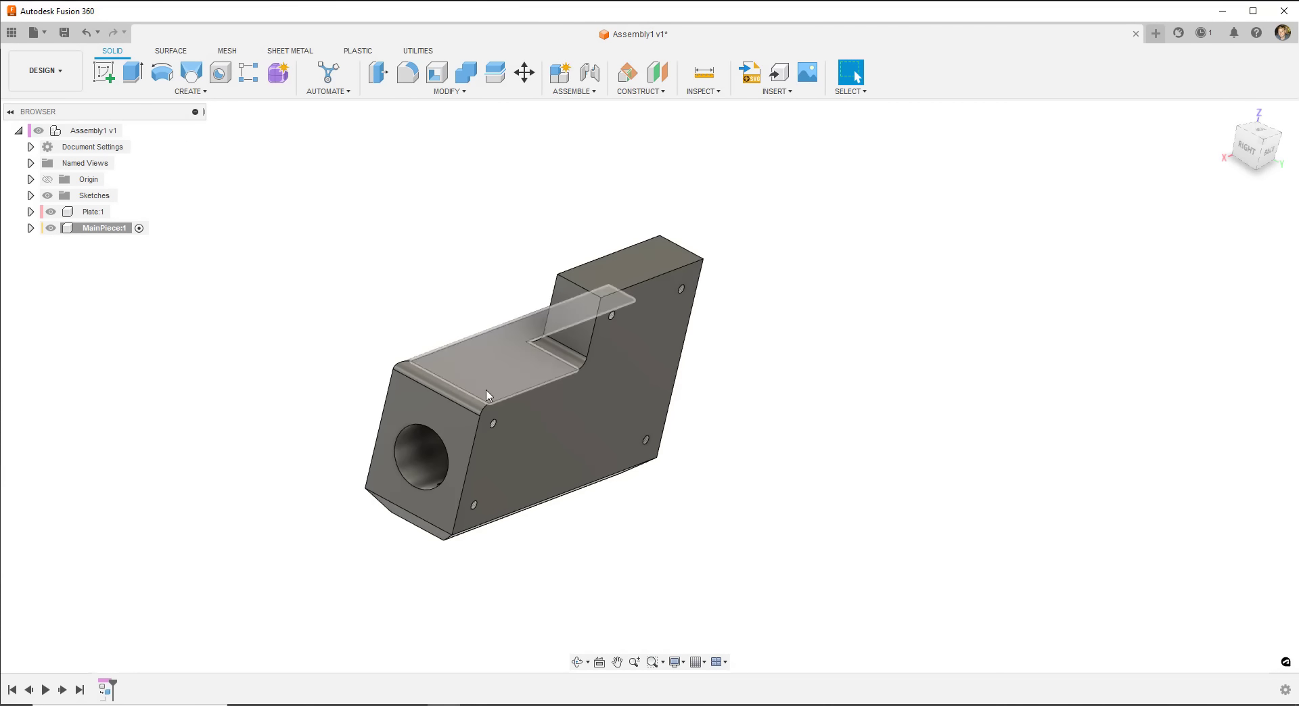
left_click(95, 211)
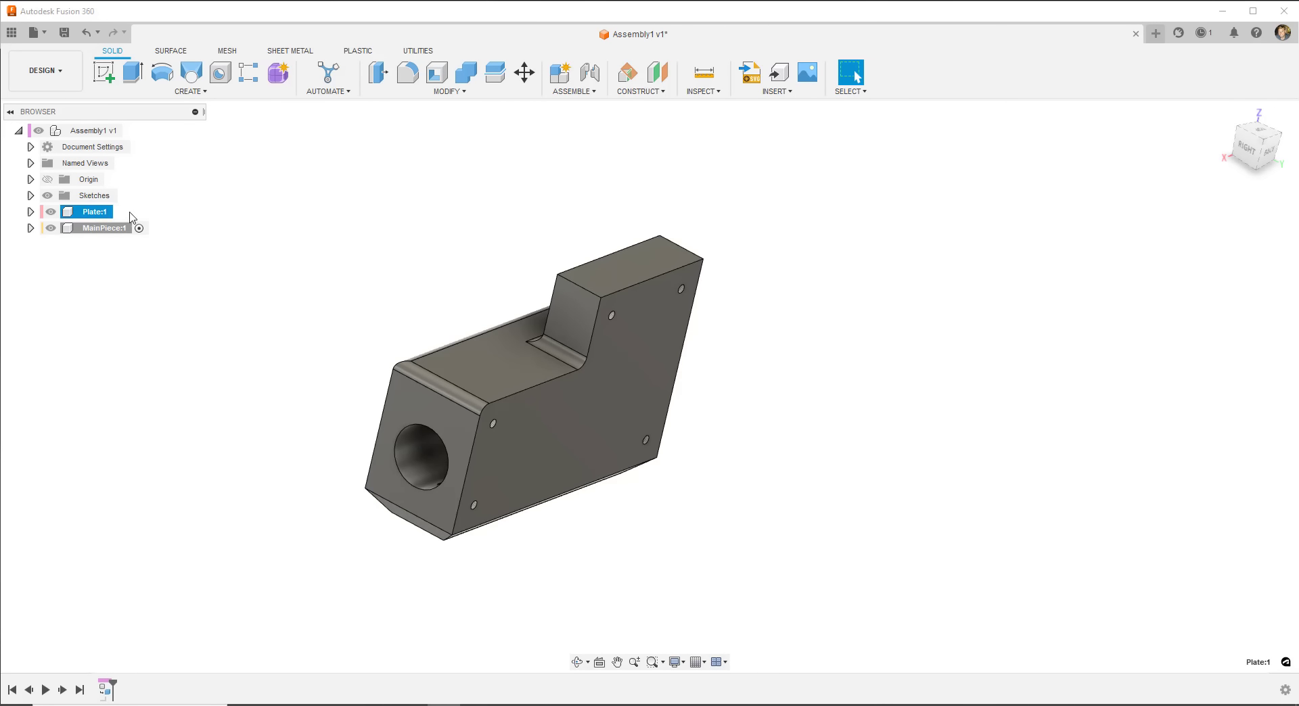
left_click(120, 212)
left_click(270, 222)
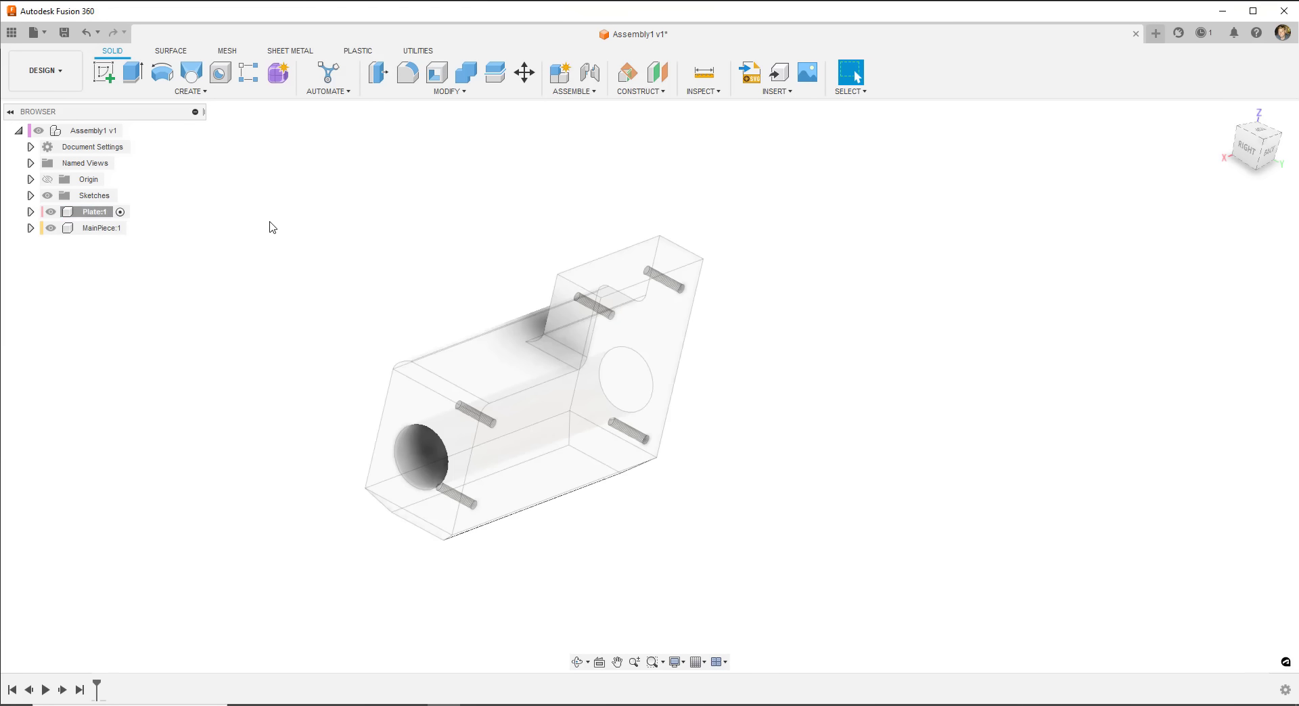
- Expand and collapse the Sketches folder, then start a new blank design from the File menu
left_click(31, 195)
right_click(89, 198)
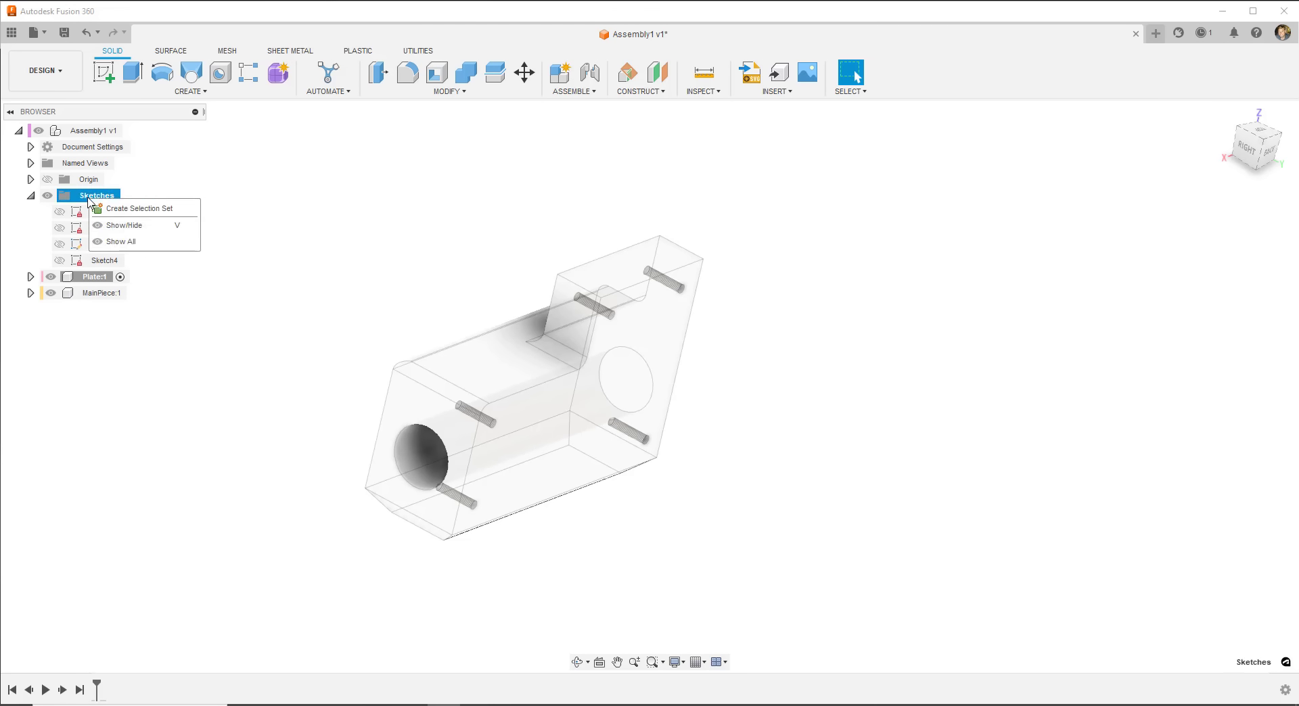
left_click(299, 198)
left_click(95, 296)
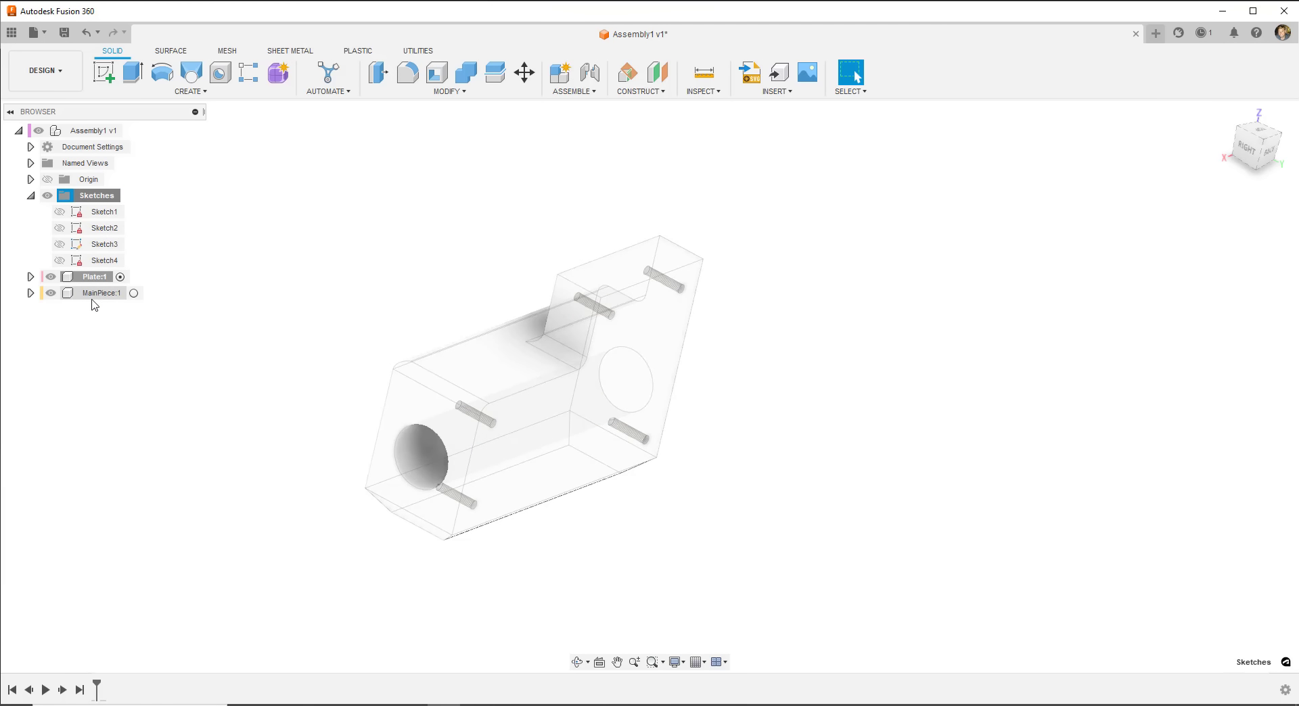
left_click(94, 195)
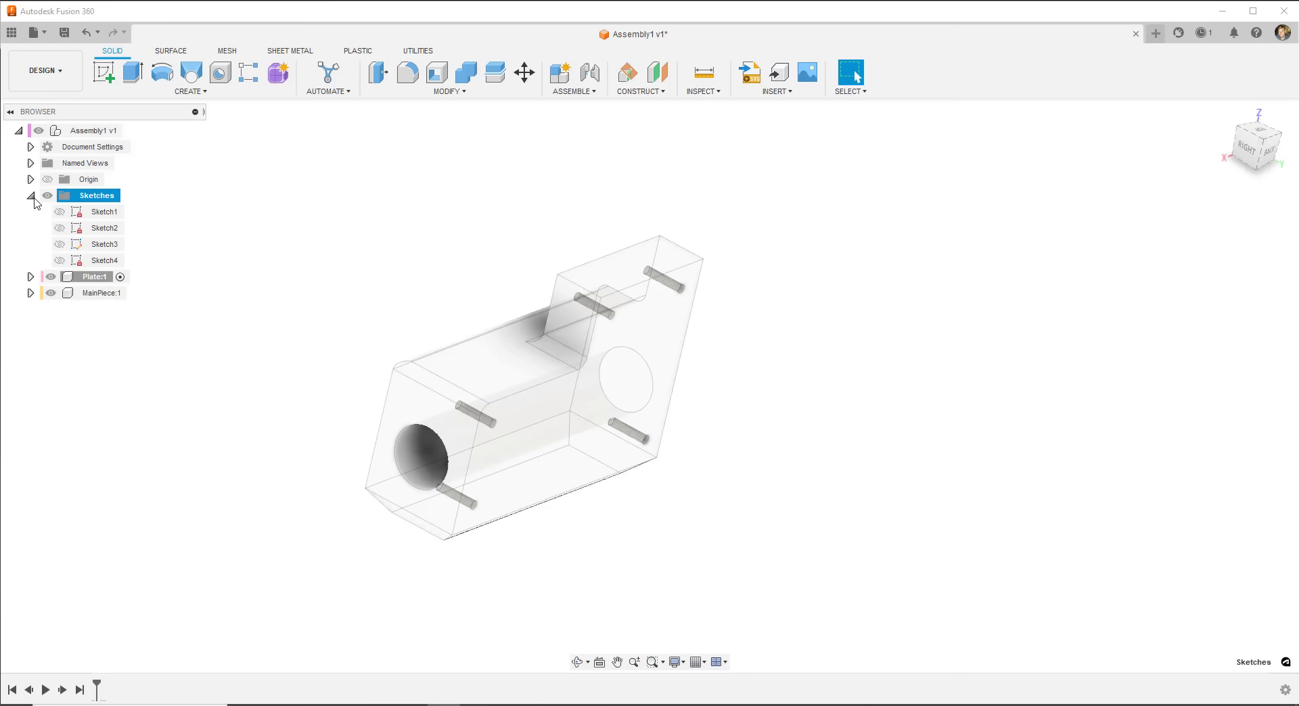
left_click(31, 195)
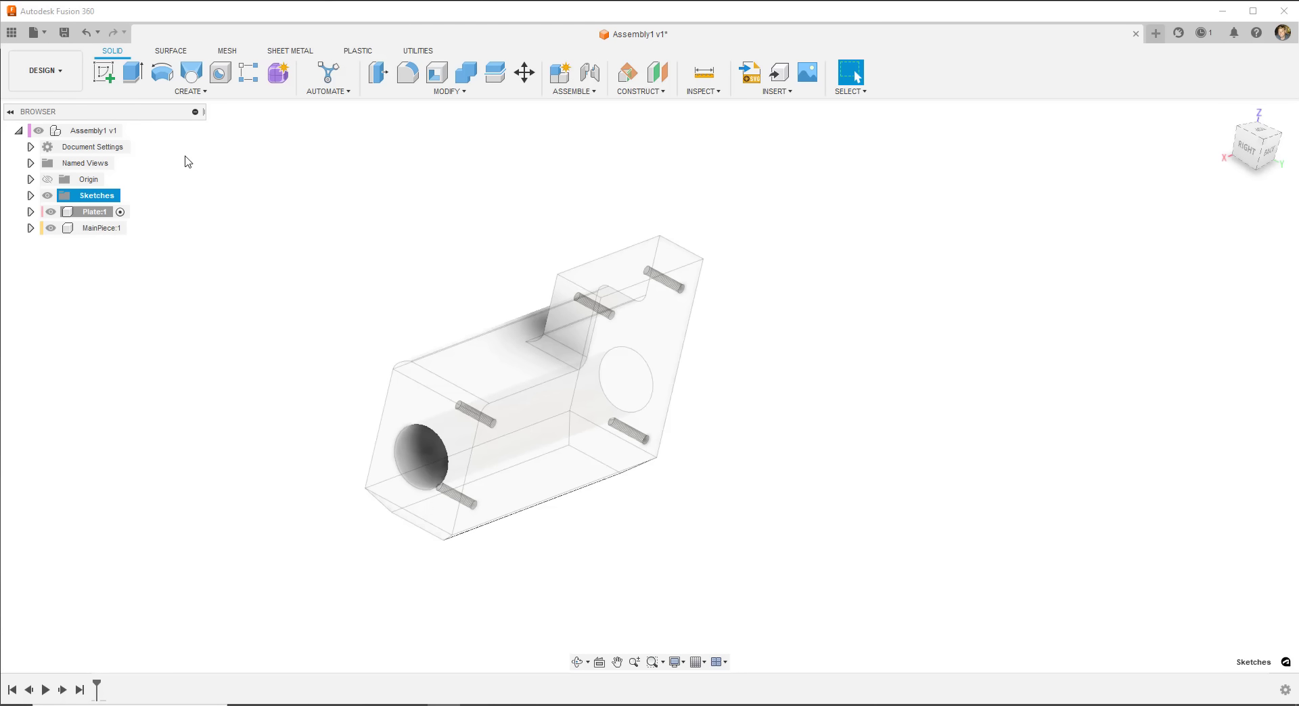
left_click(44, 34)
left_click(50, 52)
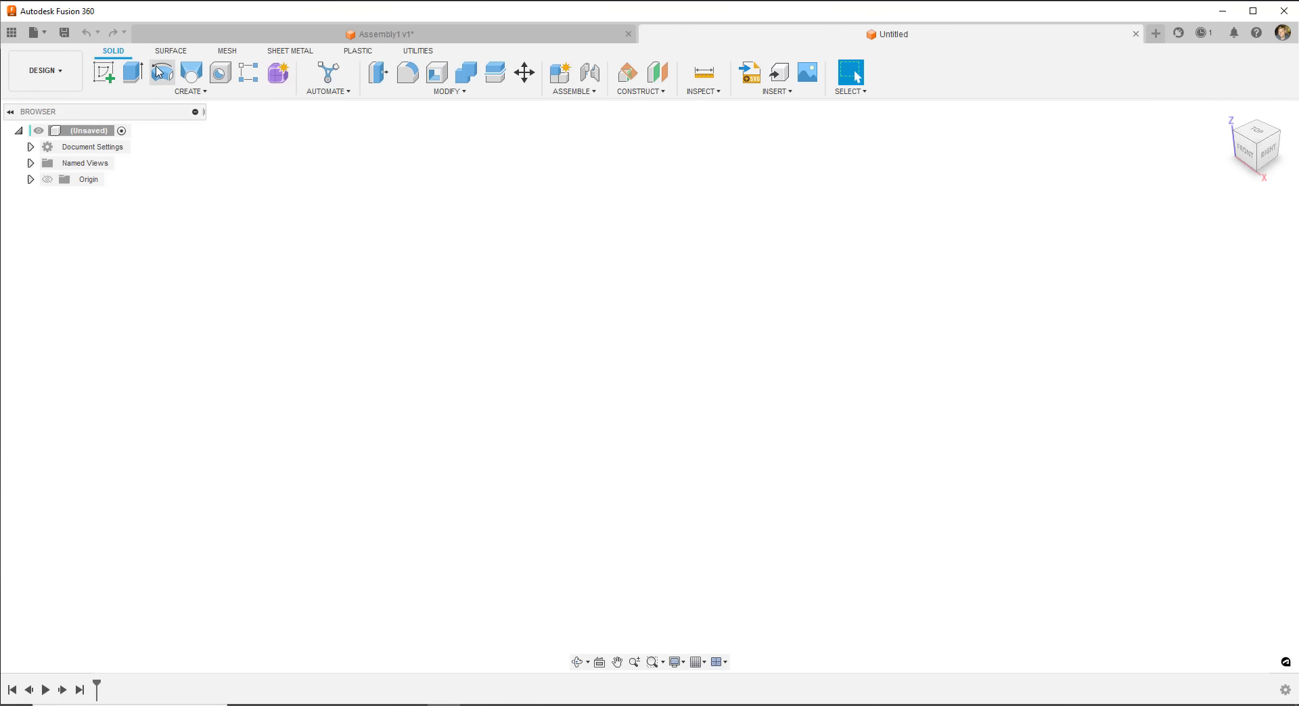
- Save the new design as Project1
left_click(65, 32)
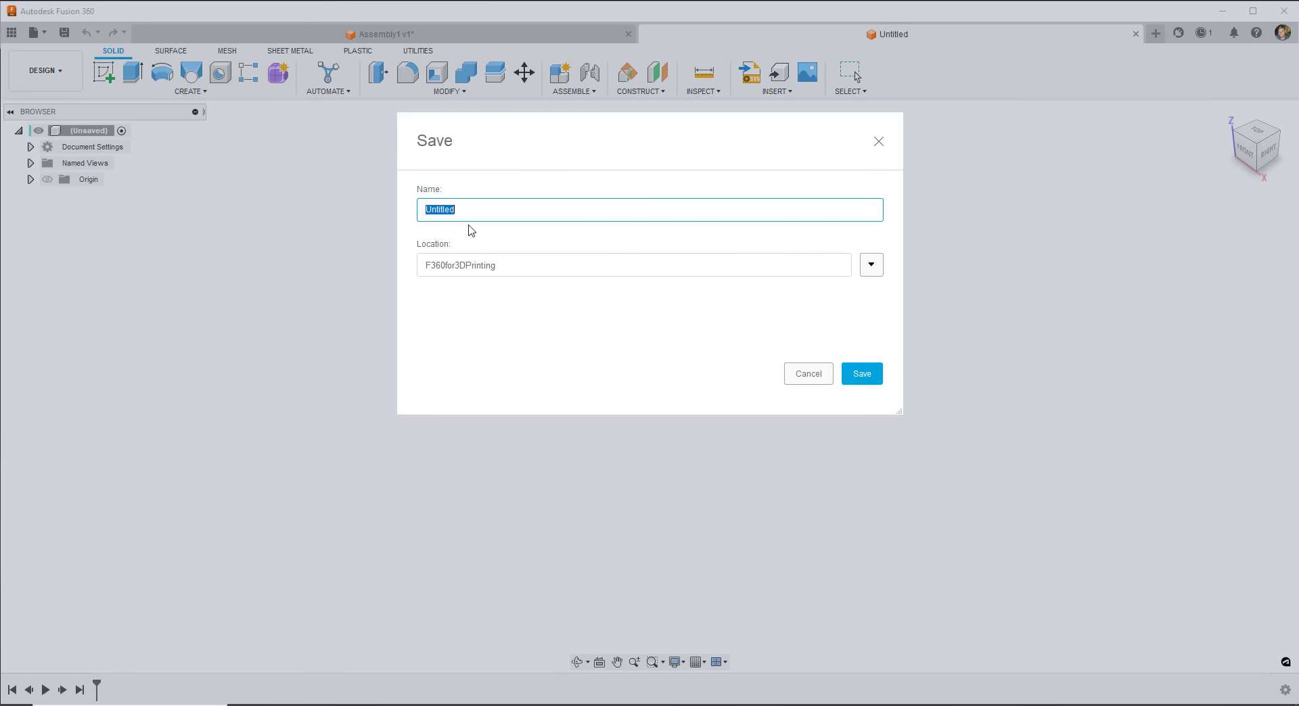
type("Project1")
key("Return")
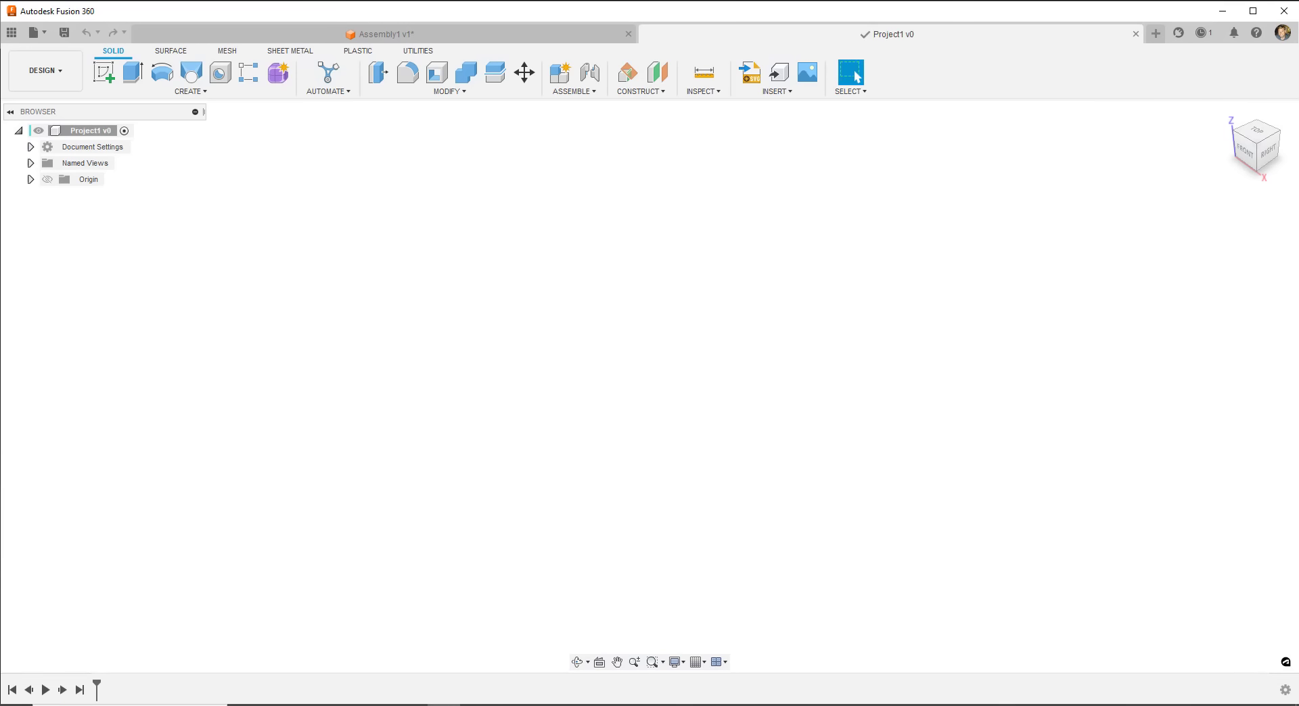
- Add two new components under the Project1 root, named New Item and Item 2
right_click(105, 136)
left_click(140, 149)
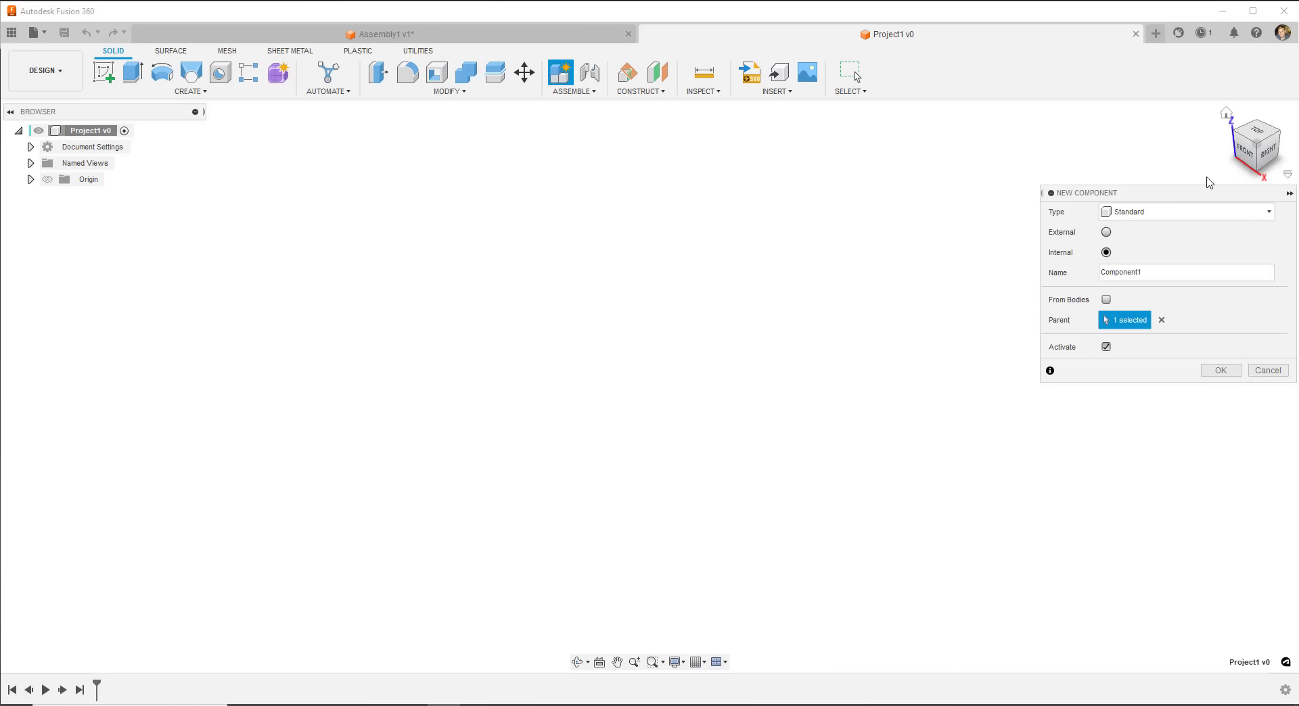
left_click_drag(1143, 273, 1041, 277)
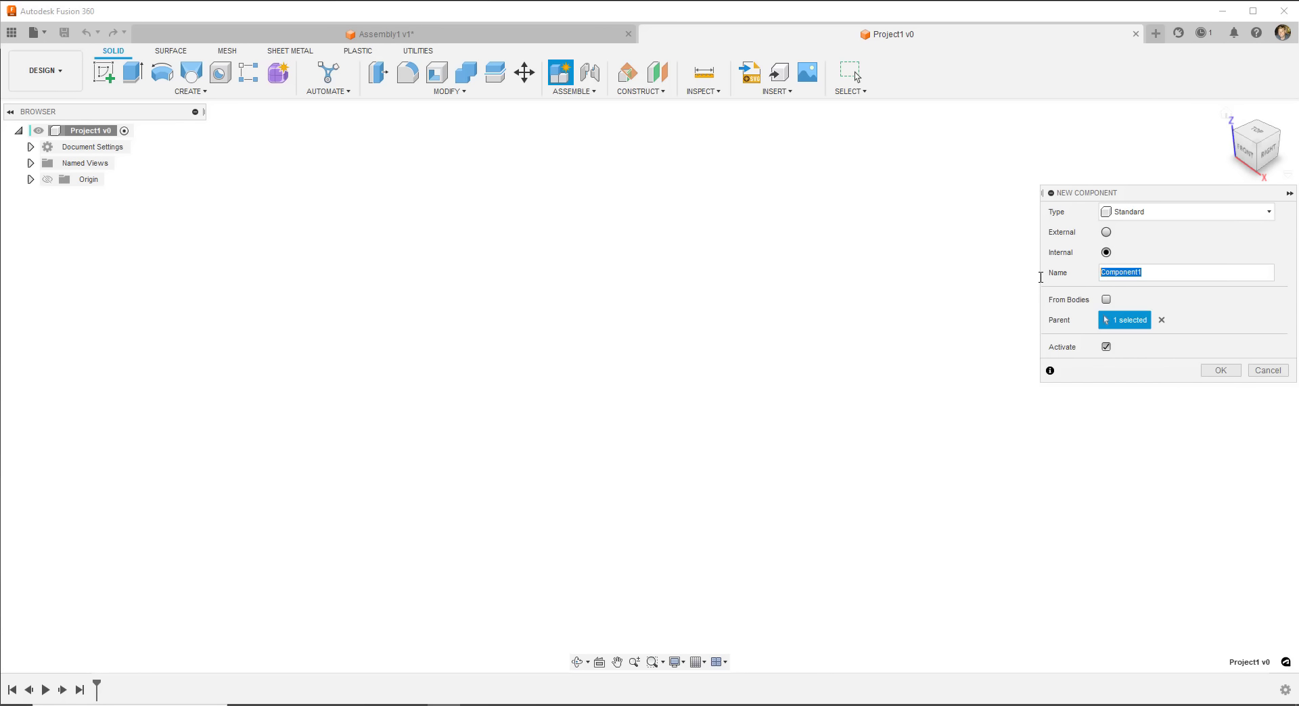
type("New Item")
key("Return")
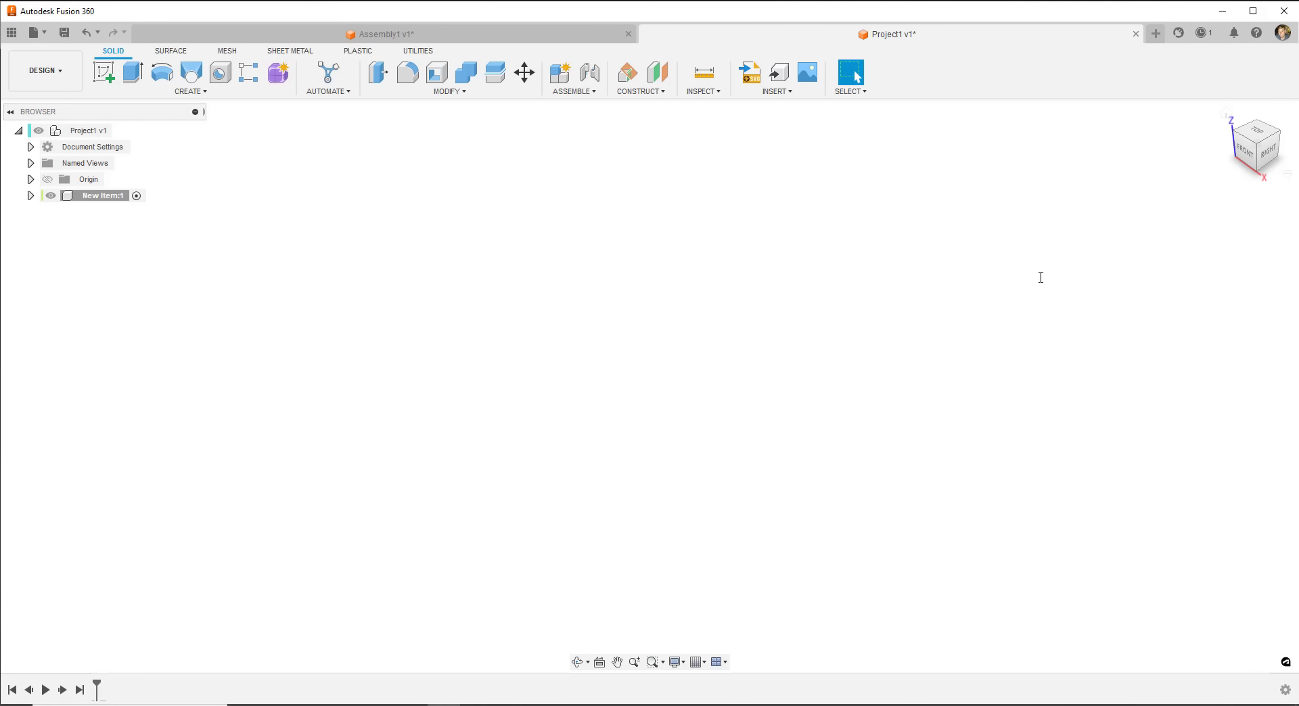
right_click(94, 132)
left_click(132, 164)
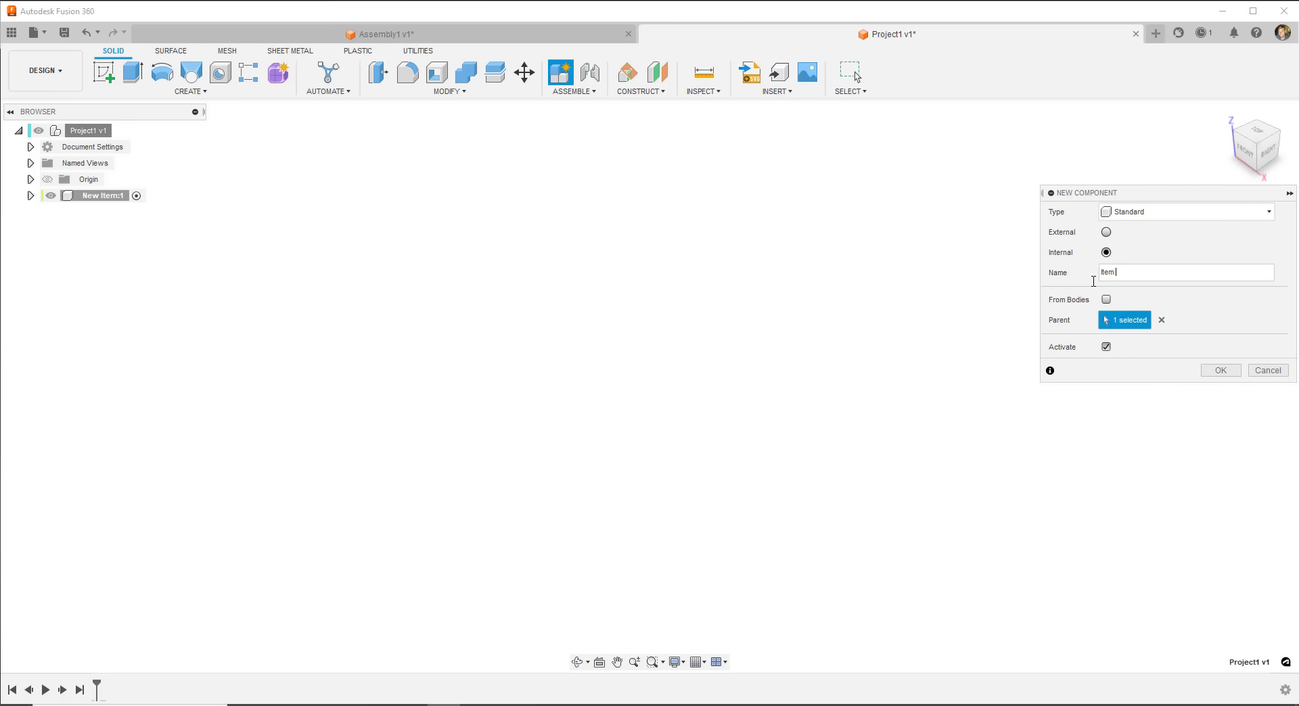
type("2")
key("Return")
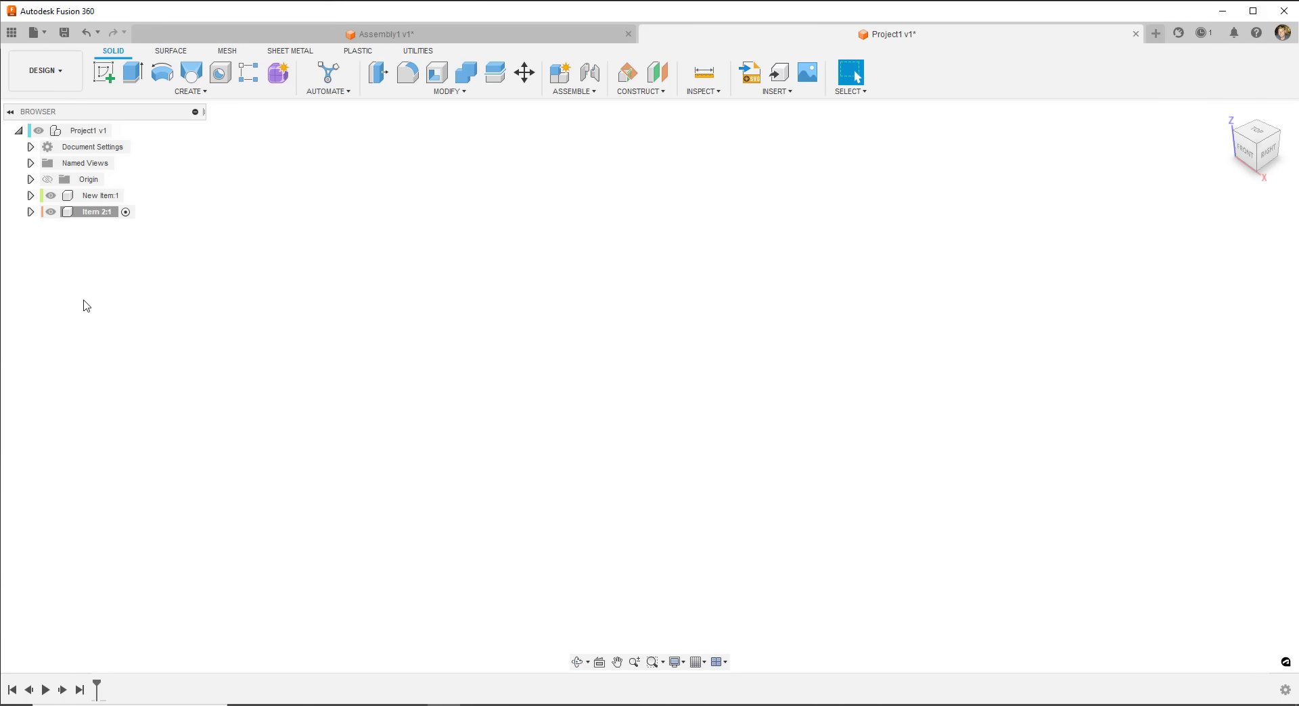
- Expand New Item and Item 2 in the browser to show their origins
left_click(86, 196)
left_click(31, 196)
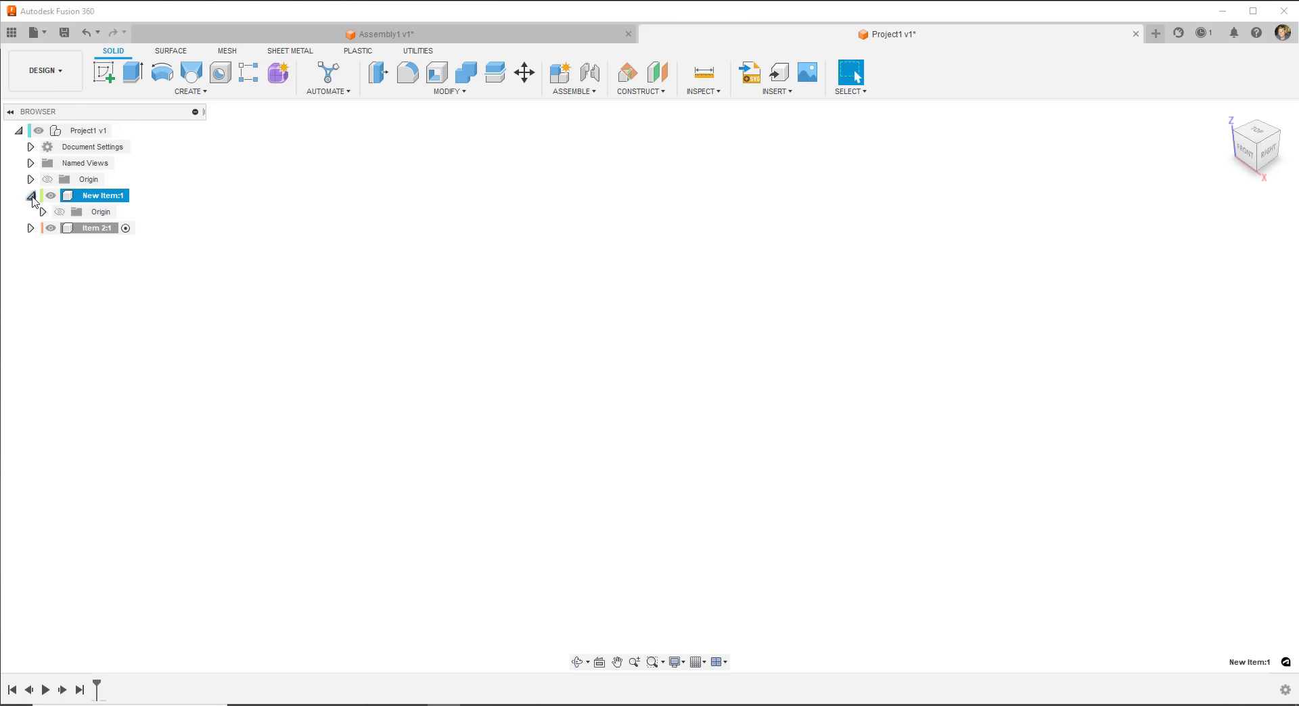
left_click(31, 197)
left_click(39, 211)
left_click(31, 197)
- Activate New Item and Item 2 in turn, then reactivate the Project1 root and collapse the tree
left_click(137, 196)
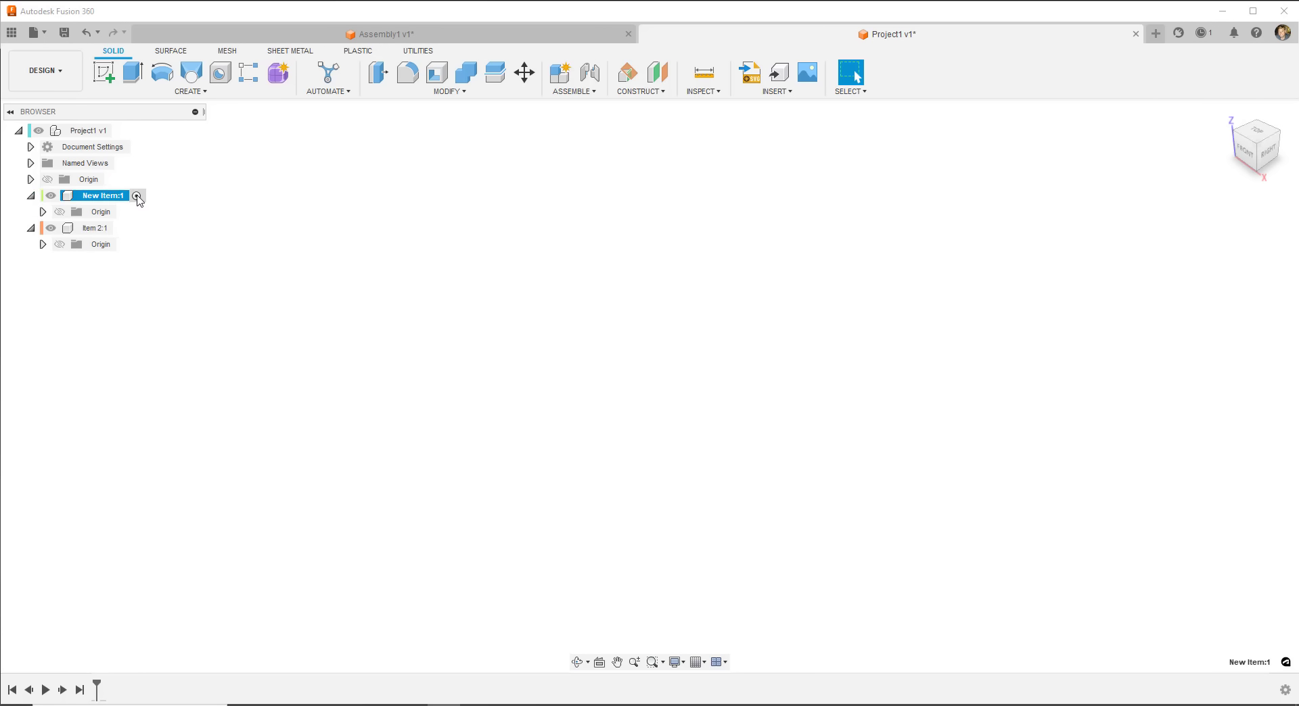
left_click(111, 229)
left_click(125, 228)
left_click(129, 197)
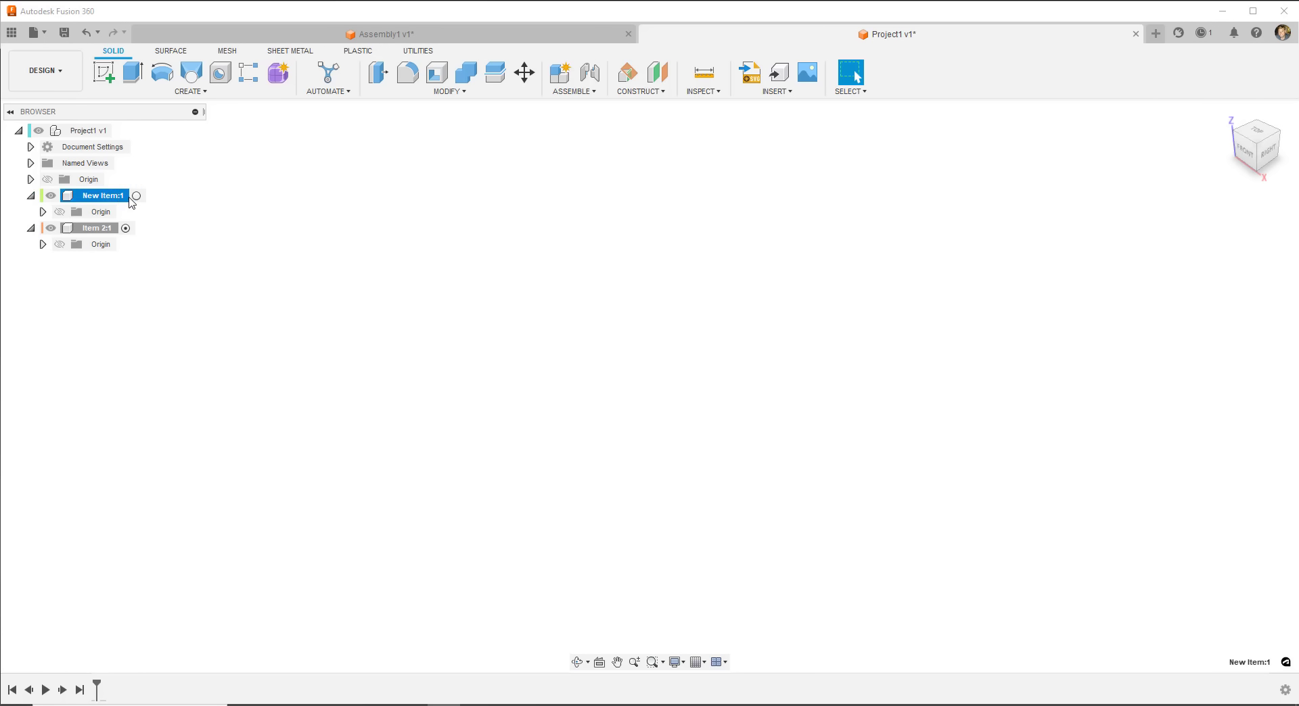
left_click(135, 196)
left_click(31, 196)
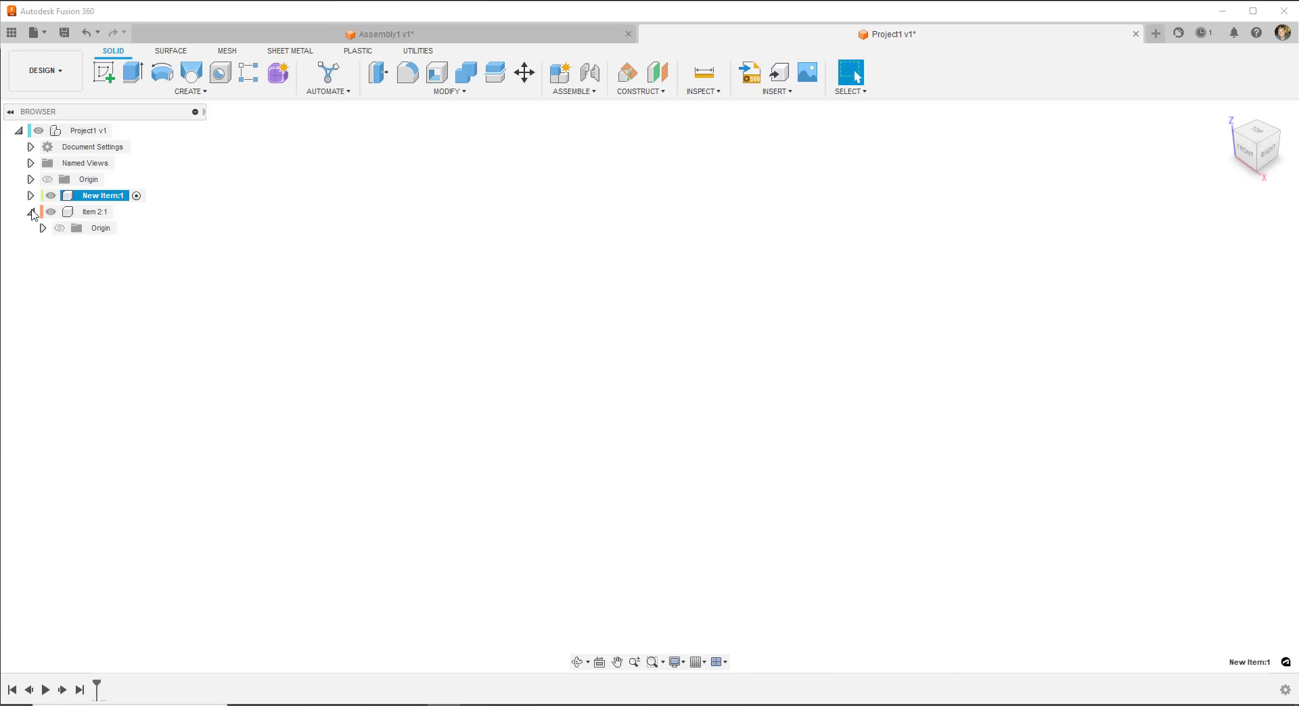
left_click(33, 214)
left_click(124, 131)
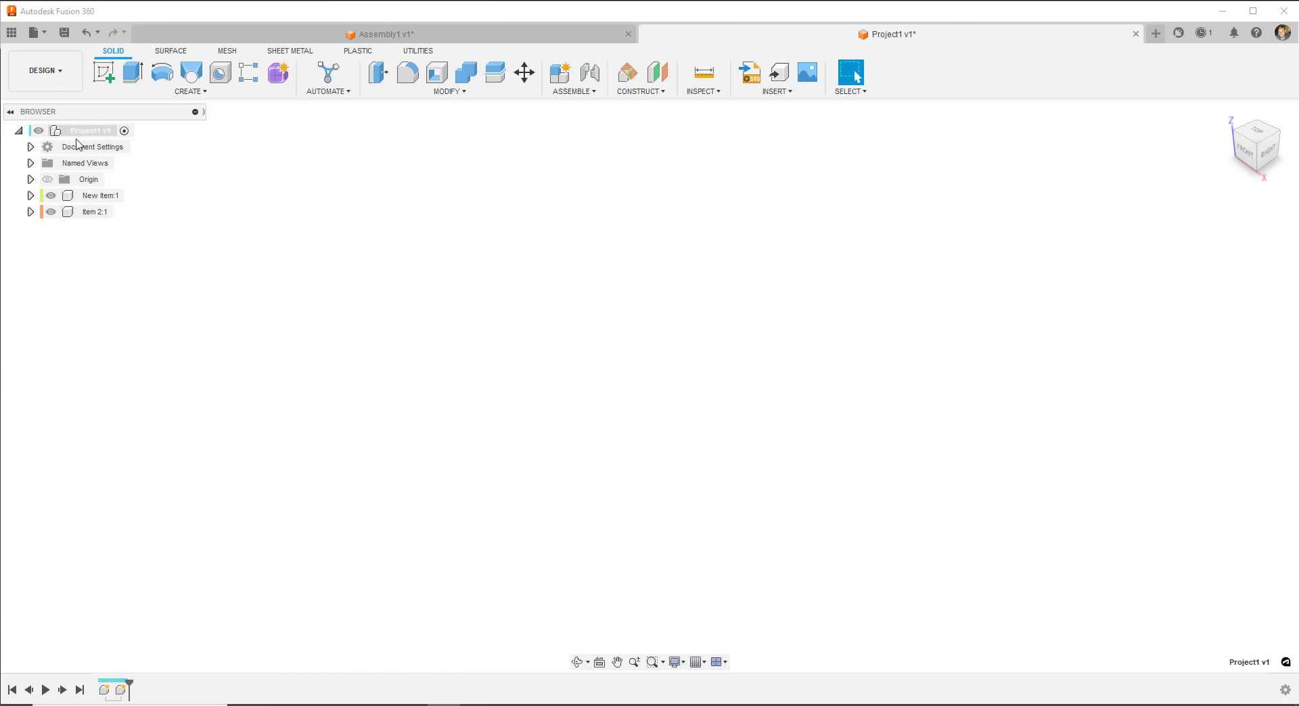
left_click(18, 131)
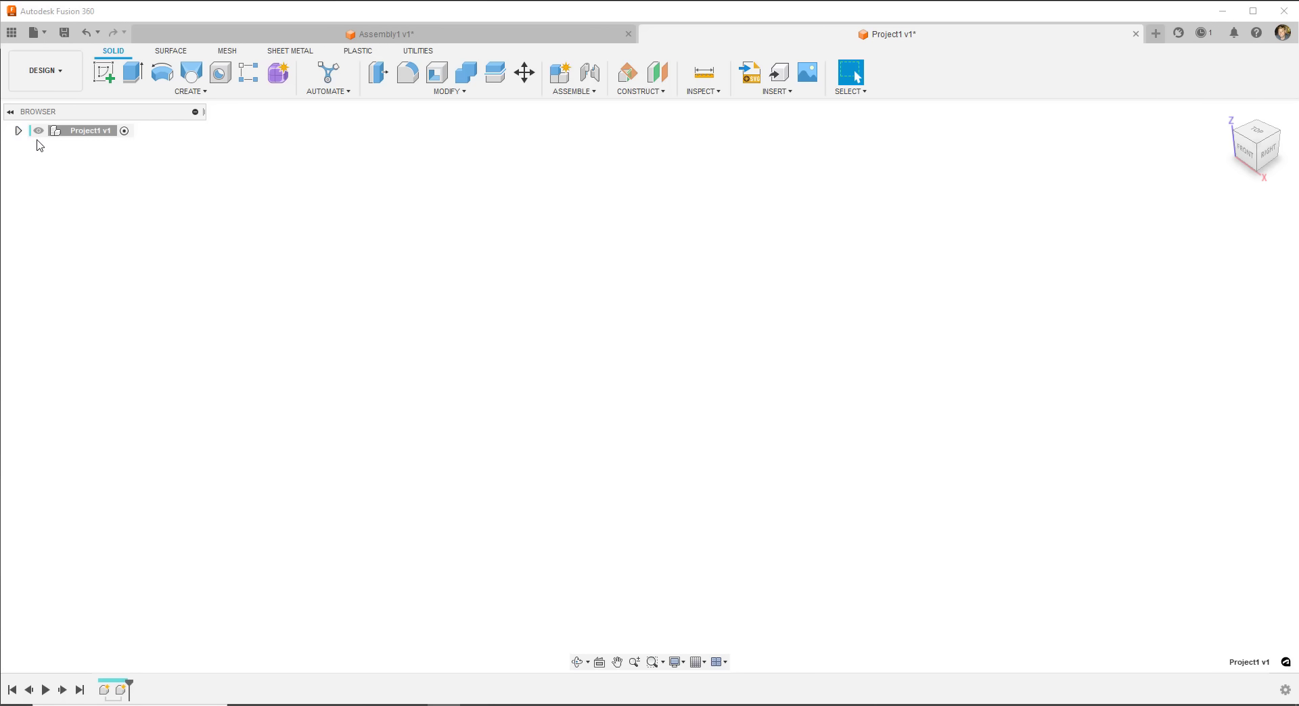
- View Assembly1, expand the Project1 tree, then return to the Assembly1 design with Ctrl+Tab
left_click(504, 37)
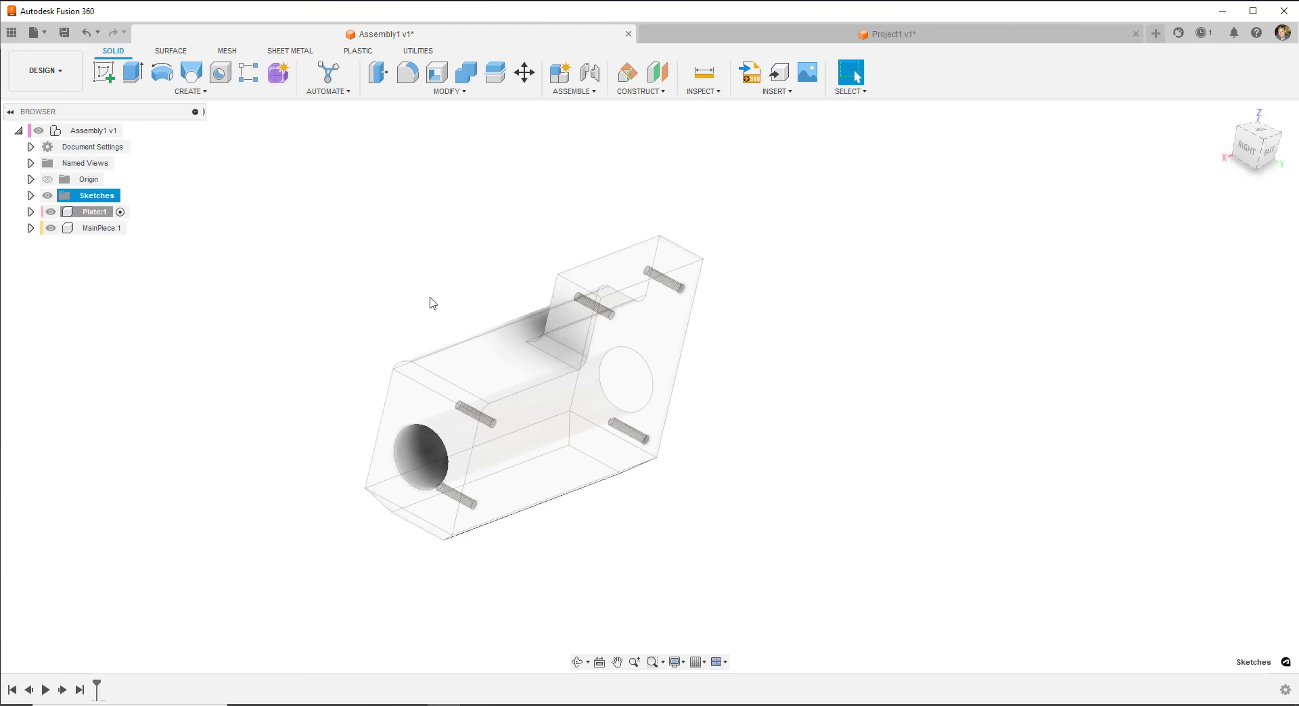
left_click(835, 34)
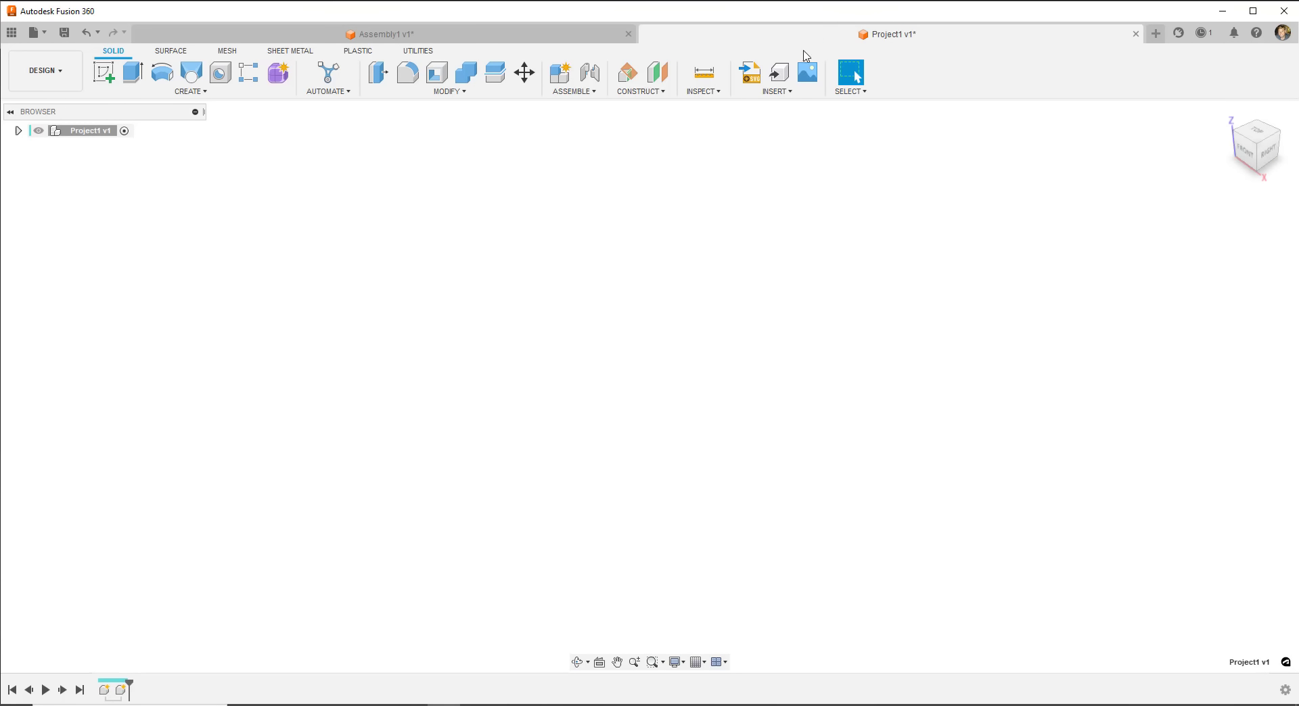
left_click(20, 131)
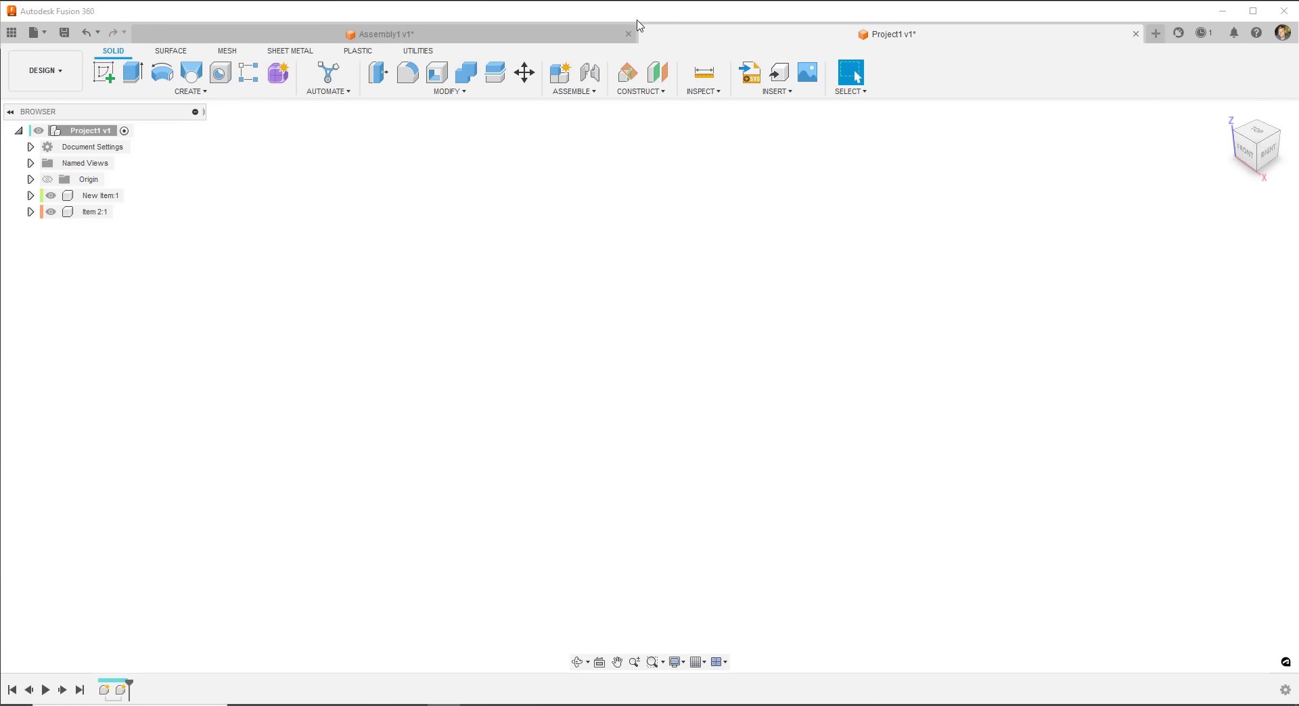
key("ctrl+Tab")
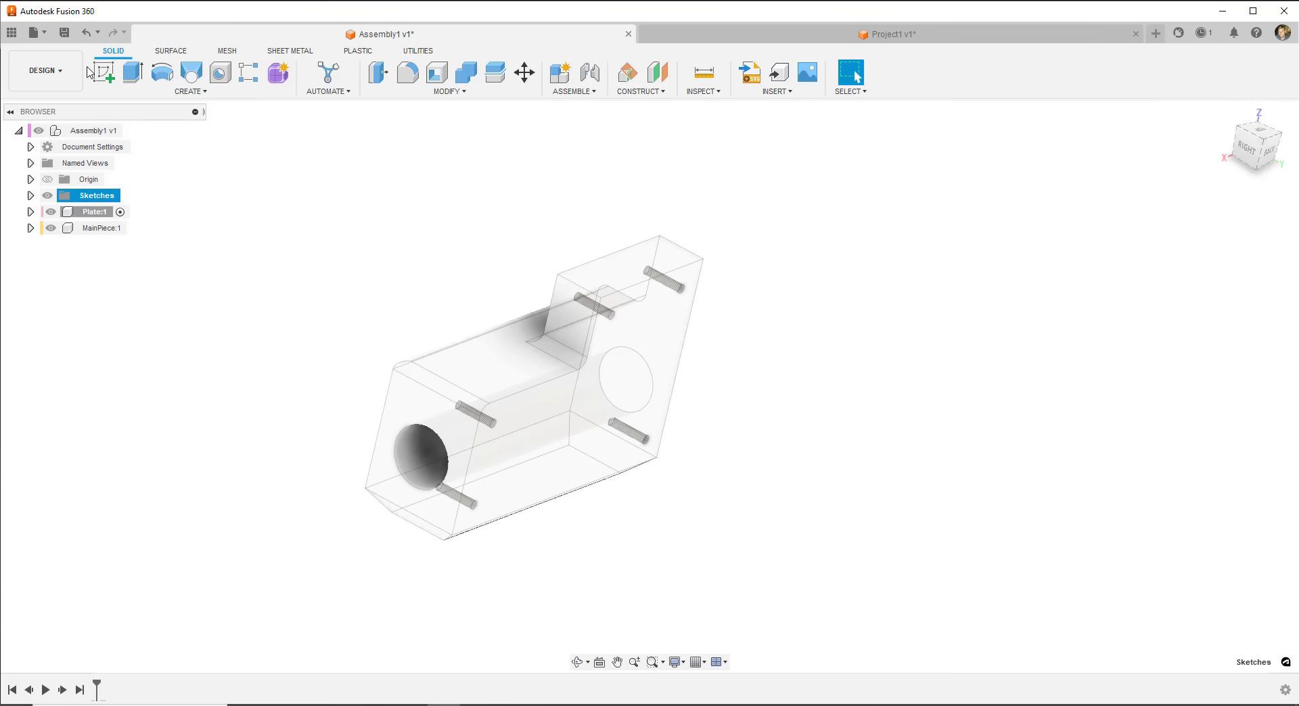
- Activate Plate:1 and start a sketch on the main piece's back face
left_click(95, 211)
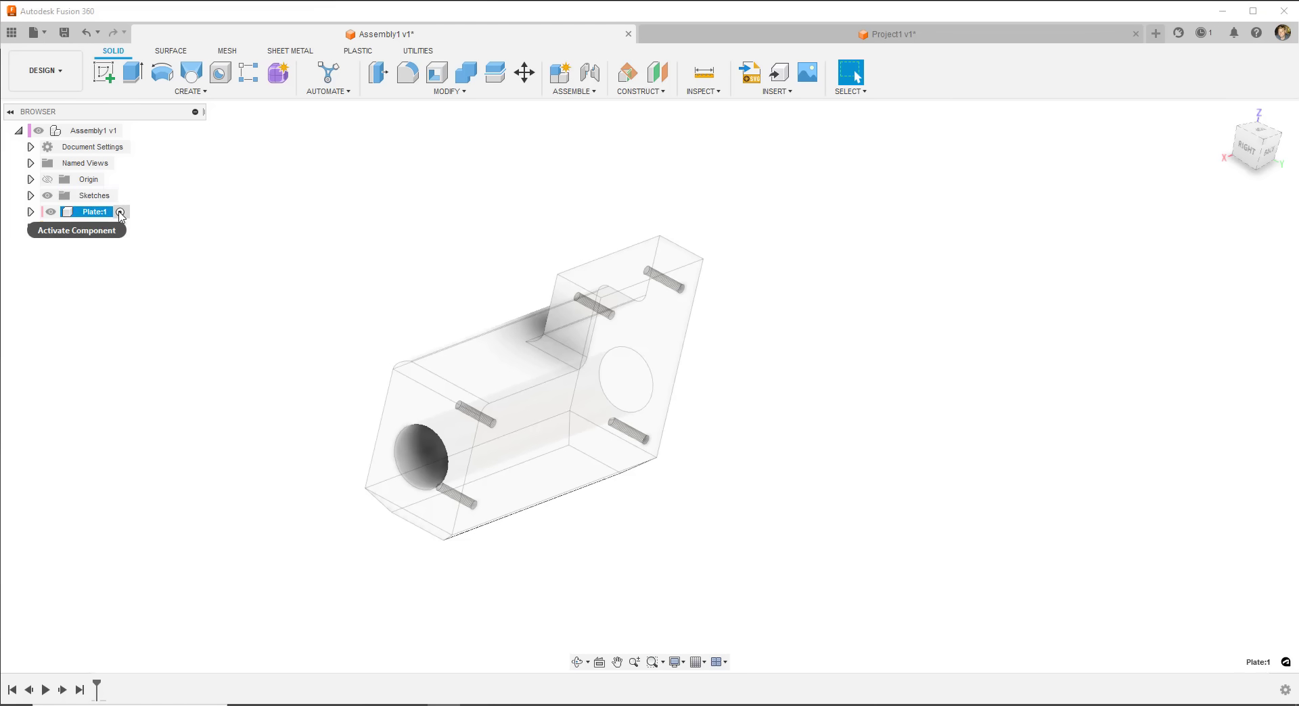
left_click(120, 213)
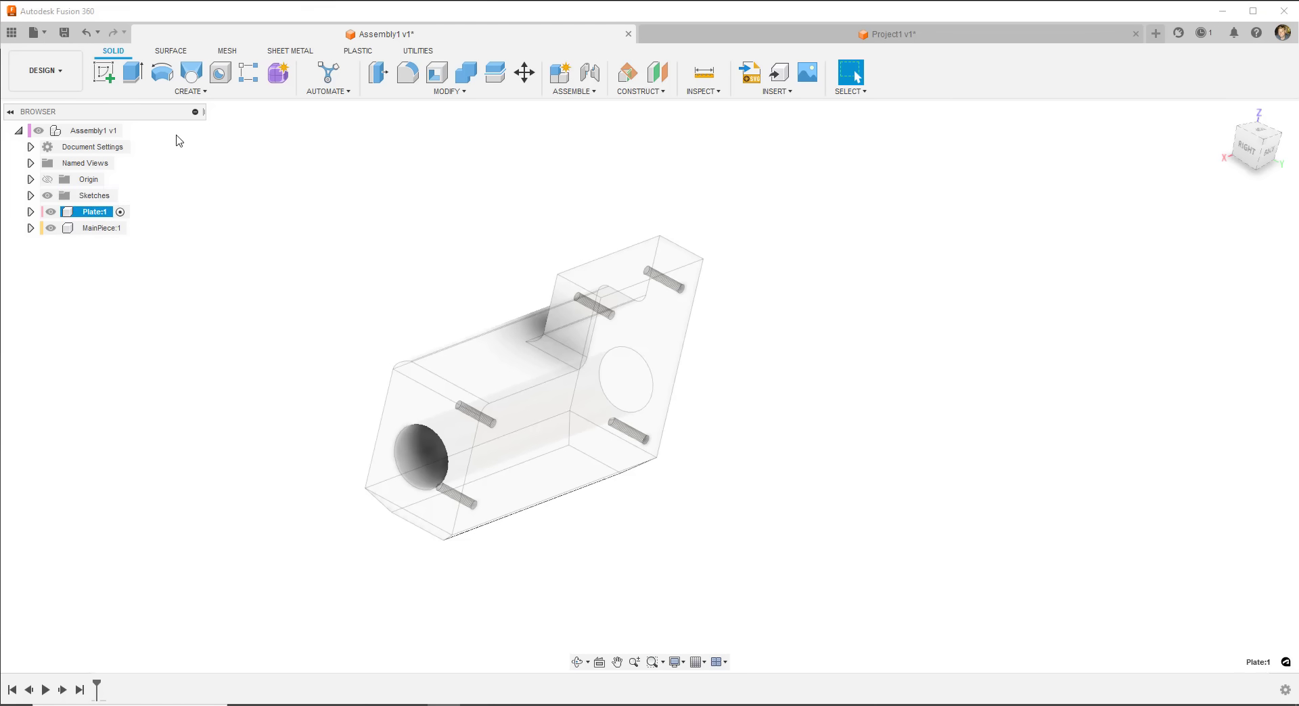
left_click(103, 72)
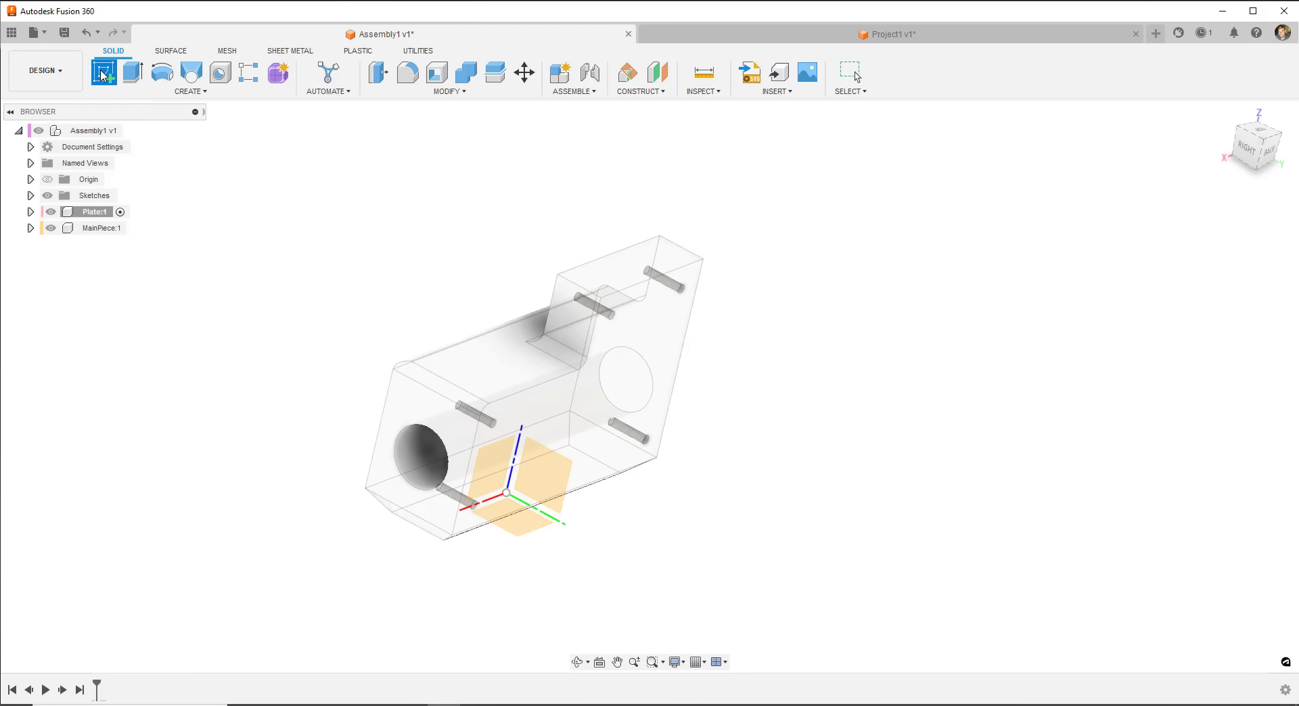
left_click(585, 394)
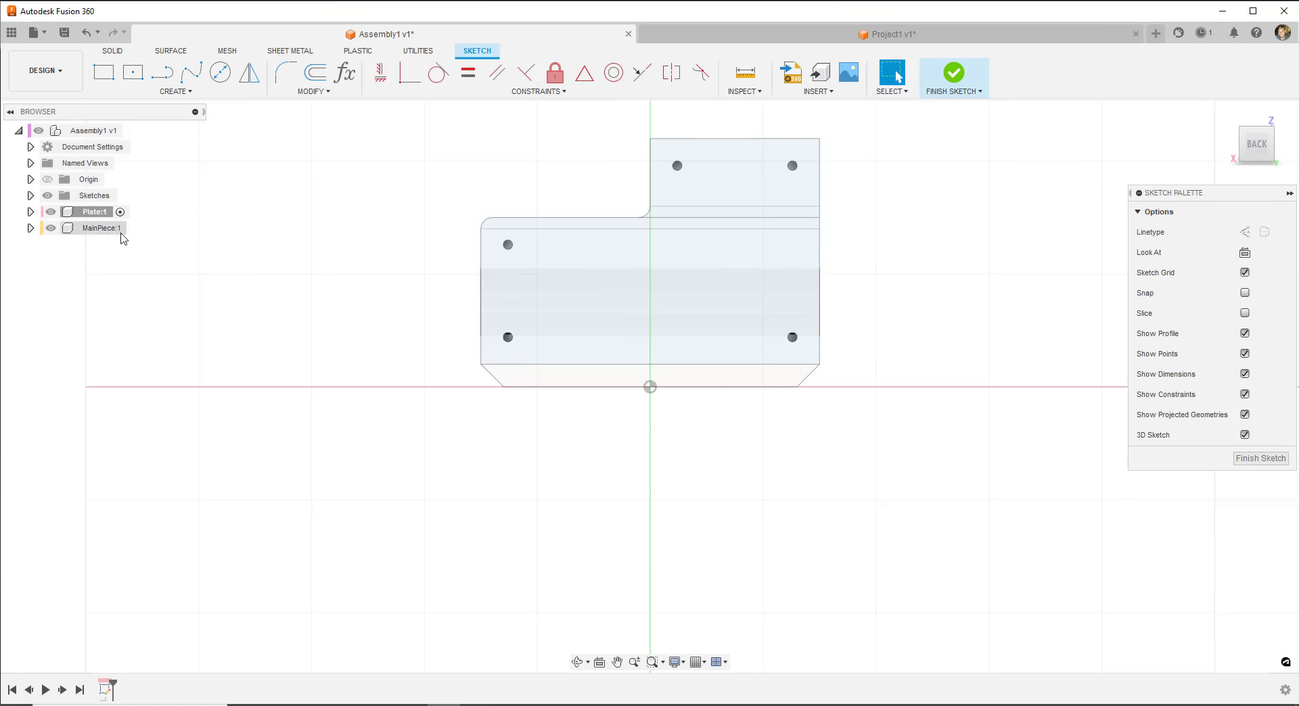
middle_click_drag(678, 211, 588, 285)
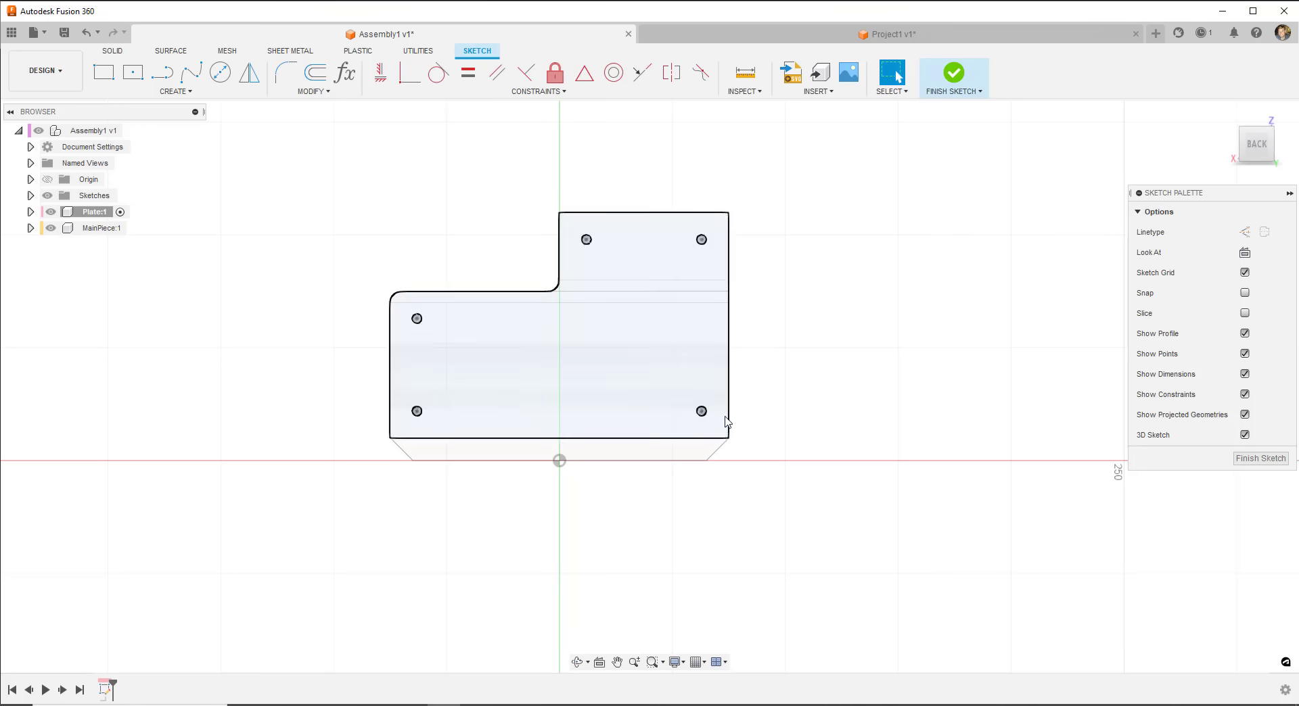
- Project the back face outline and its hole circles into the sketch, then finish it
left_click(172, 90)
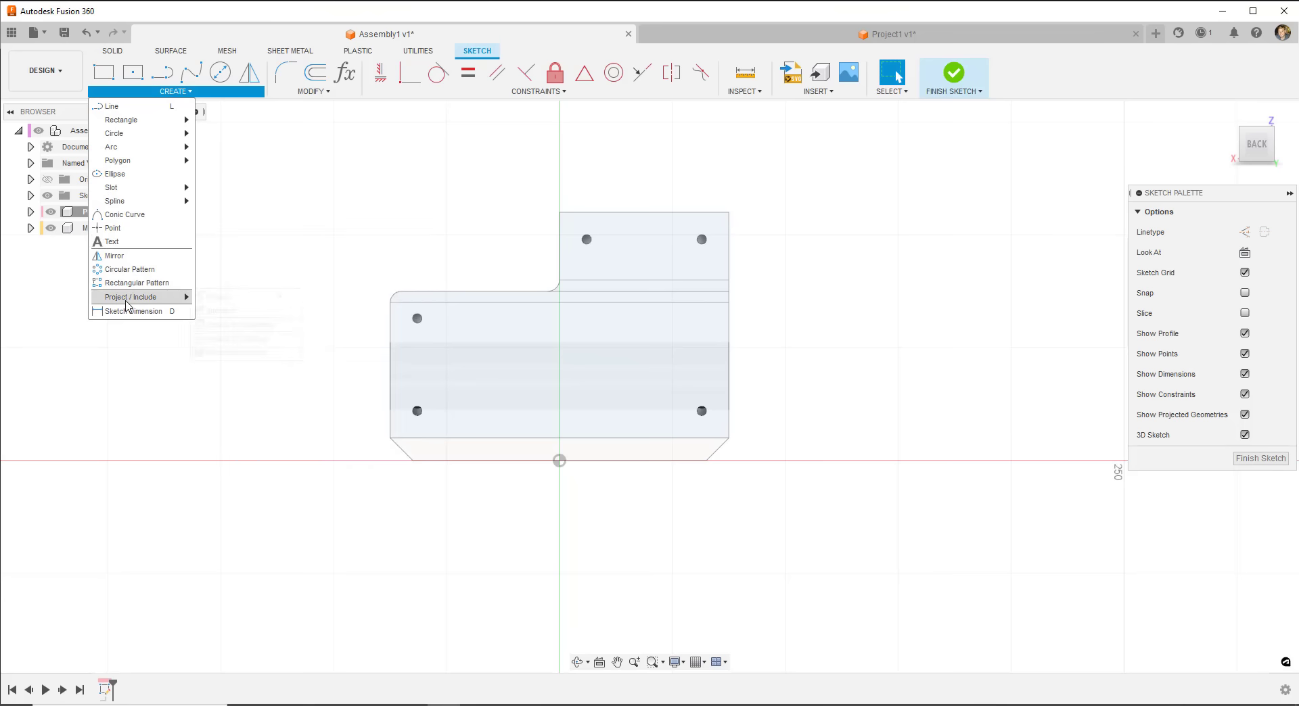
mouse_move(166, 297)
left_click(218, 298)
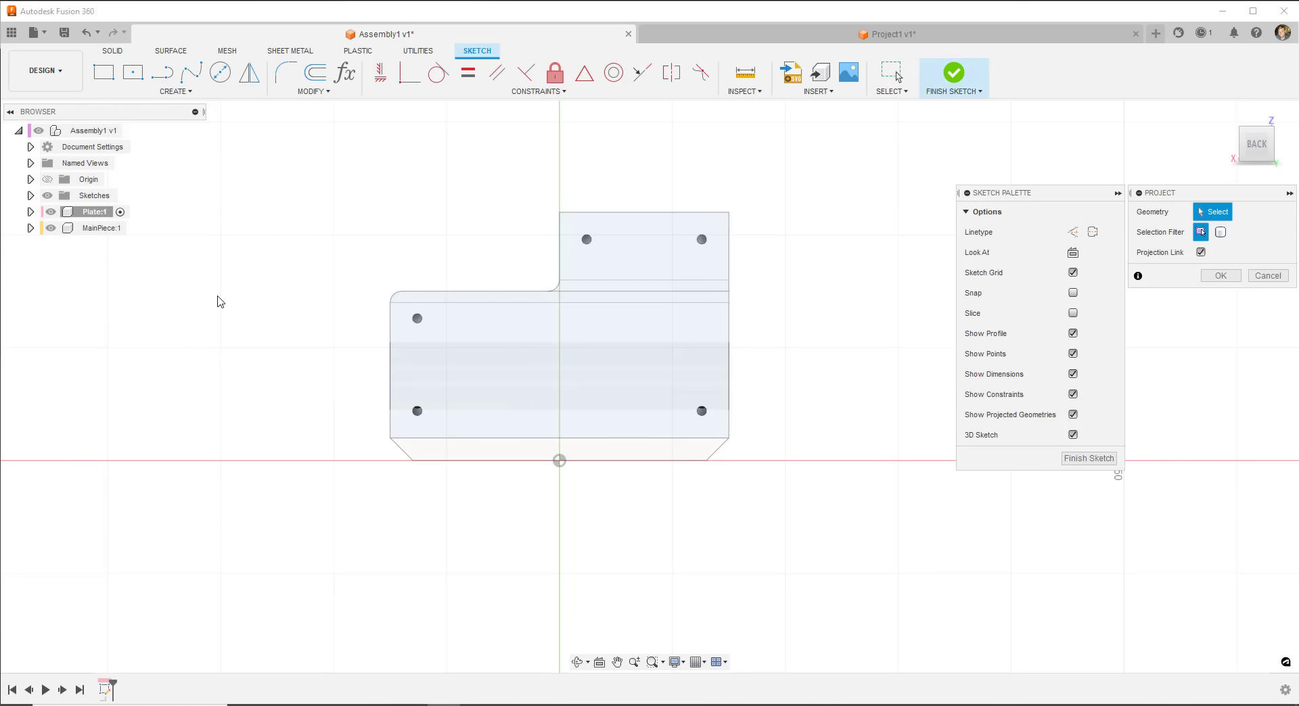
left_click(511, 342)
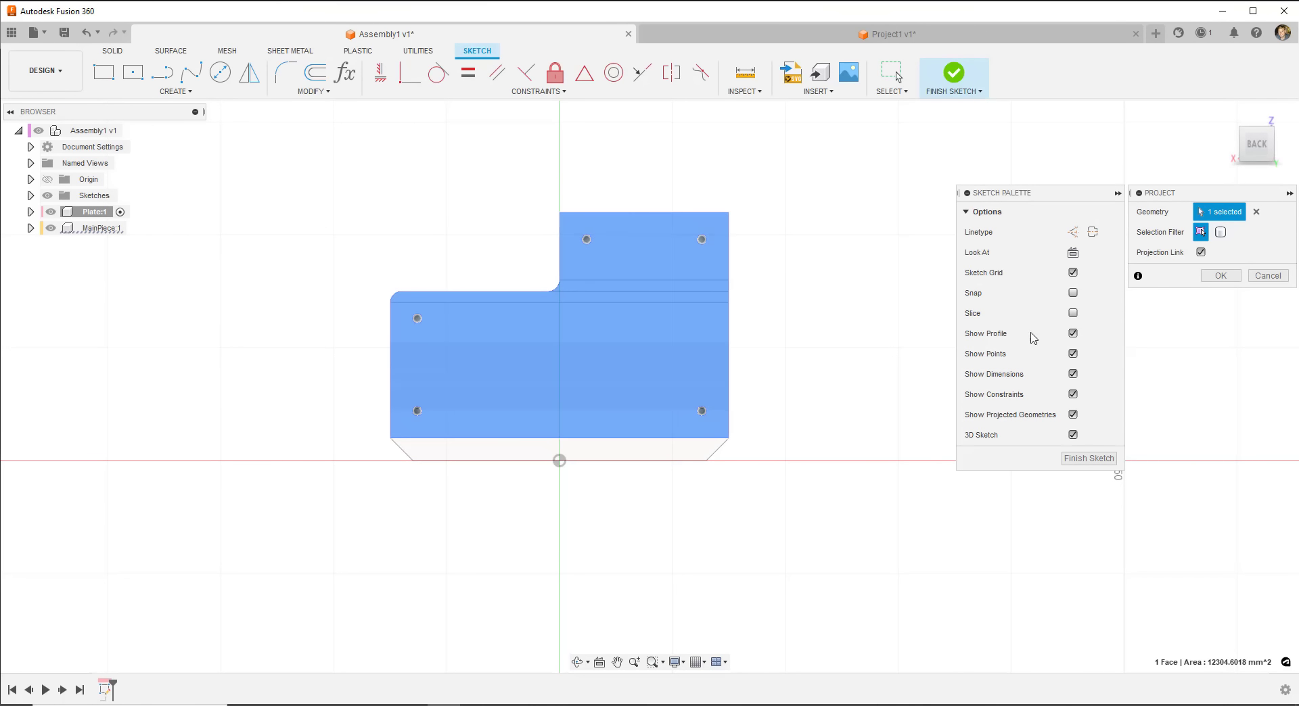
left_click(1219, 276)
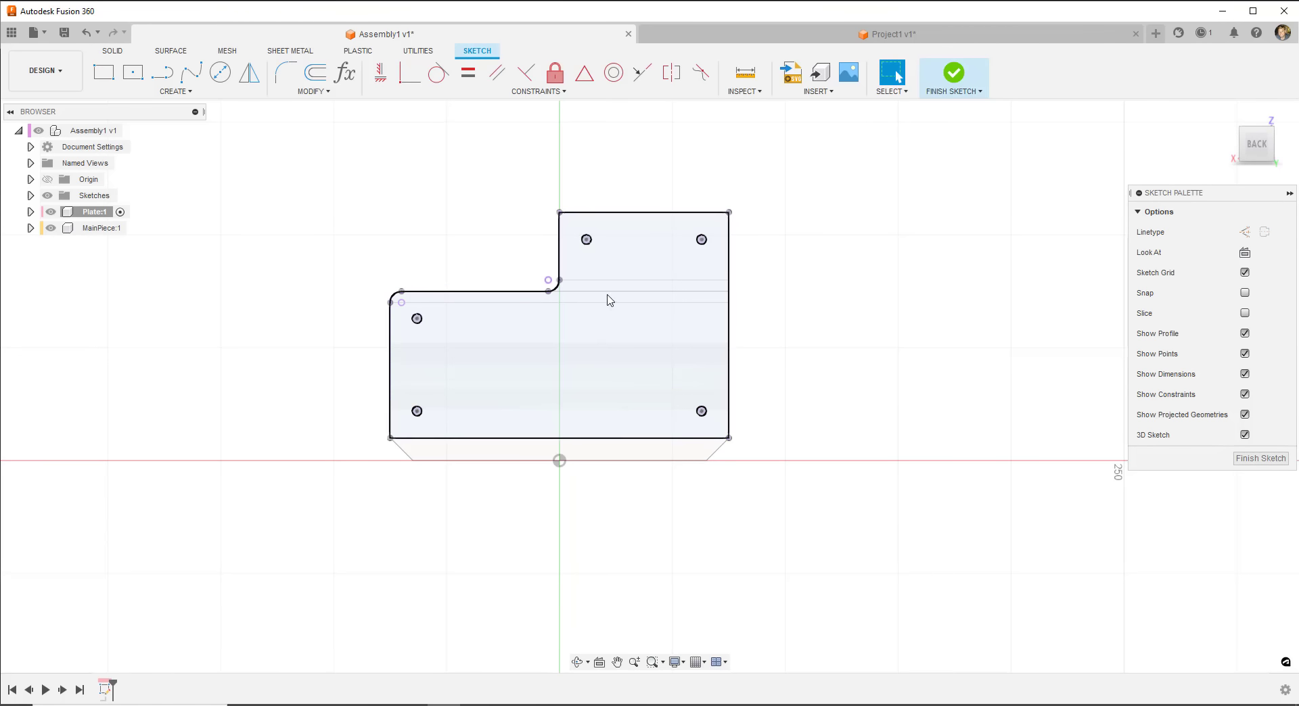
left_click(961, 76)
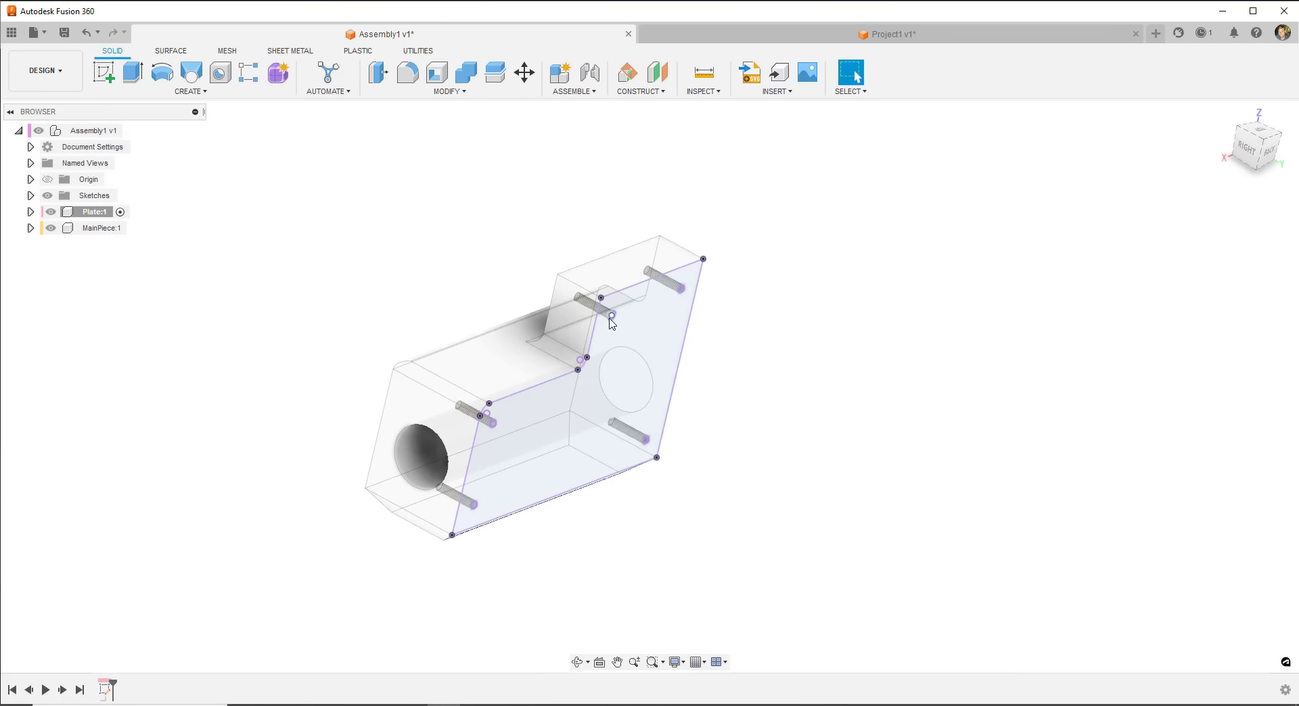
- Begin an extrusion of the plate profile, then cancel it
left_click(133, 72)
left_click(562, 419)
scroll(568, 389, "up", 5)
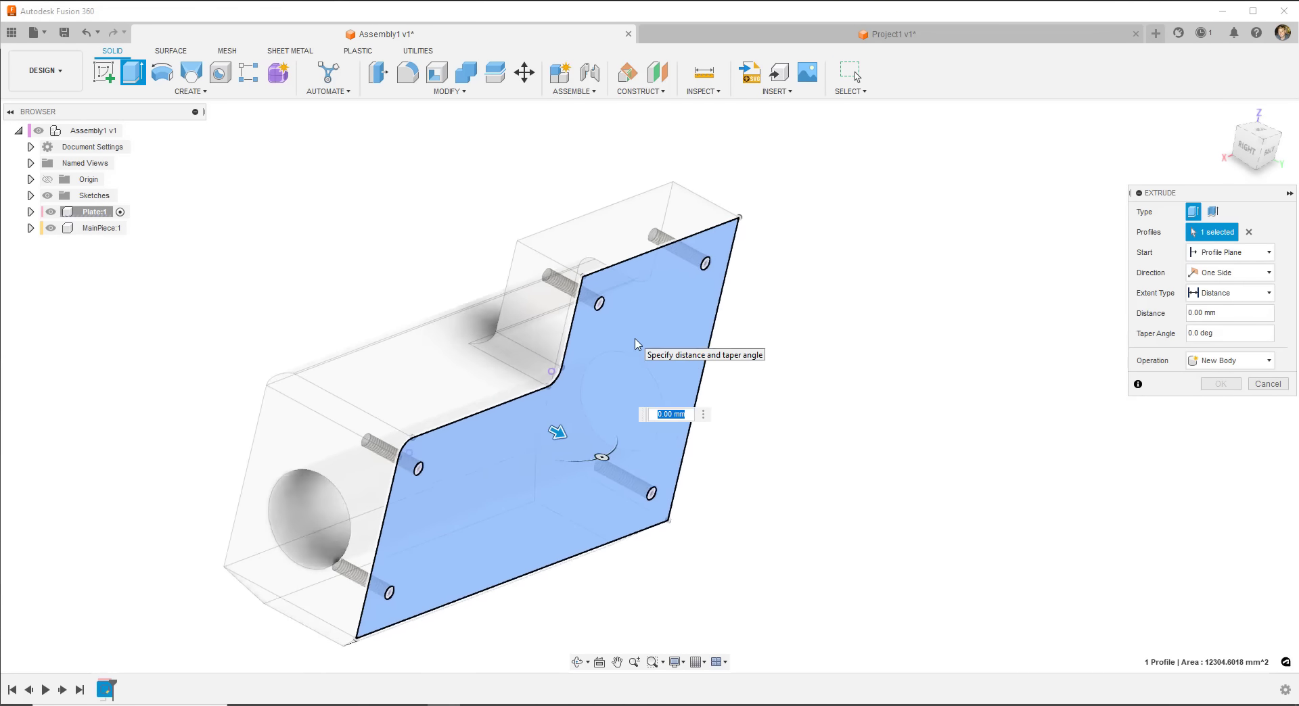
key("Escape")
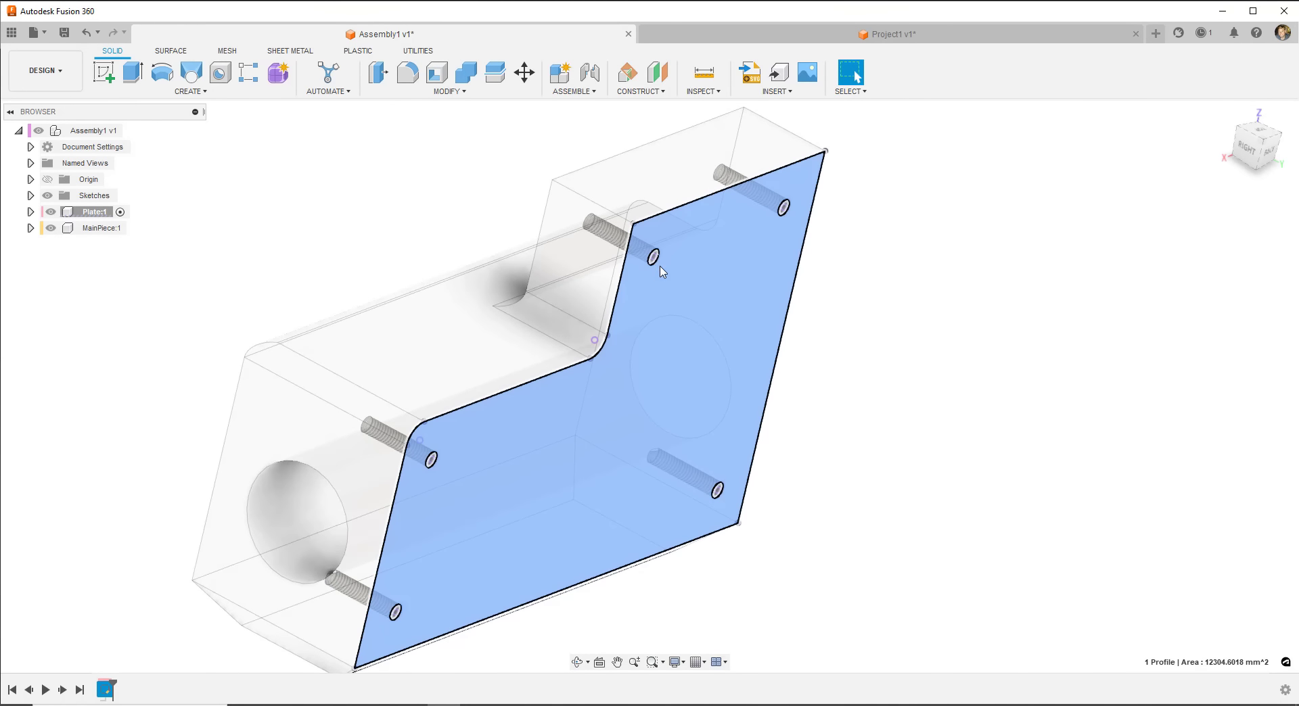
scroll(656, 263, "up", 3)
scroll(673, 338, "down", 3)
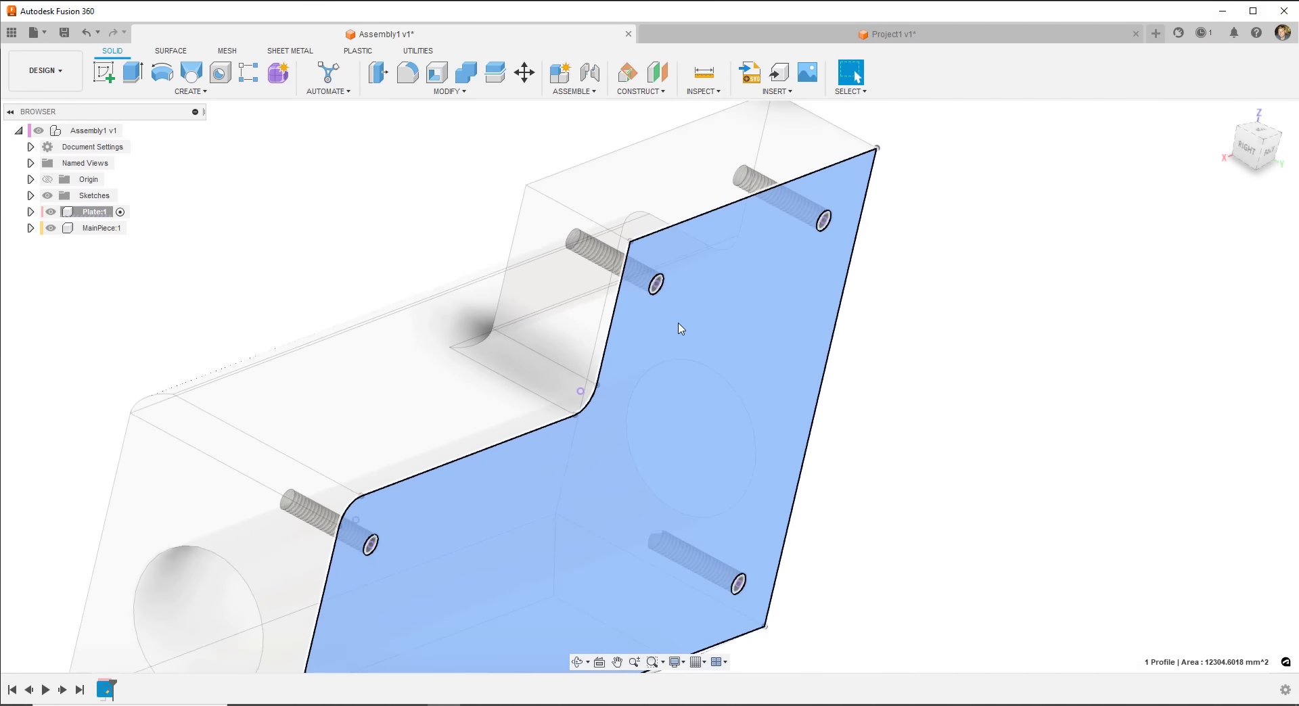
scroll(660, 289, "up", 3)
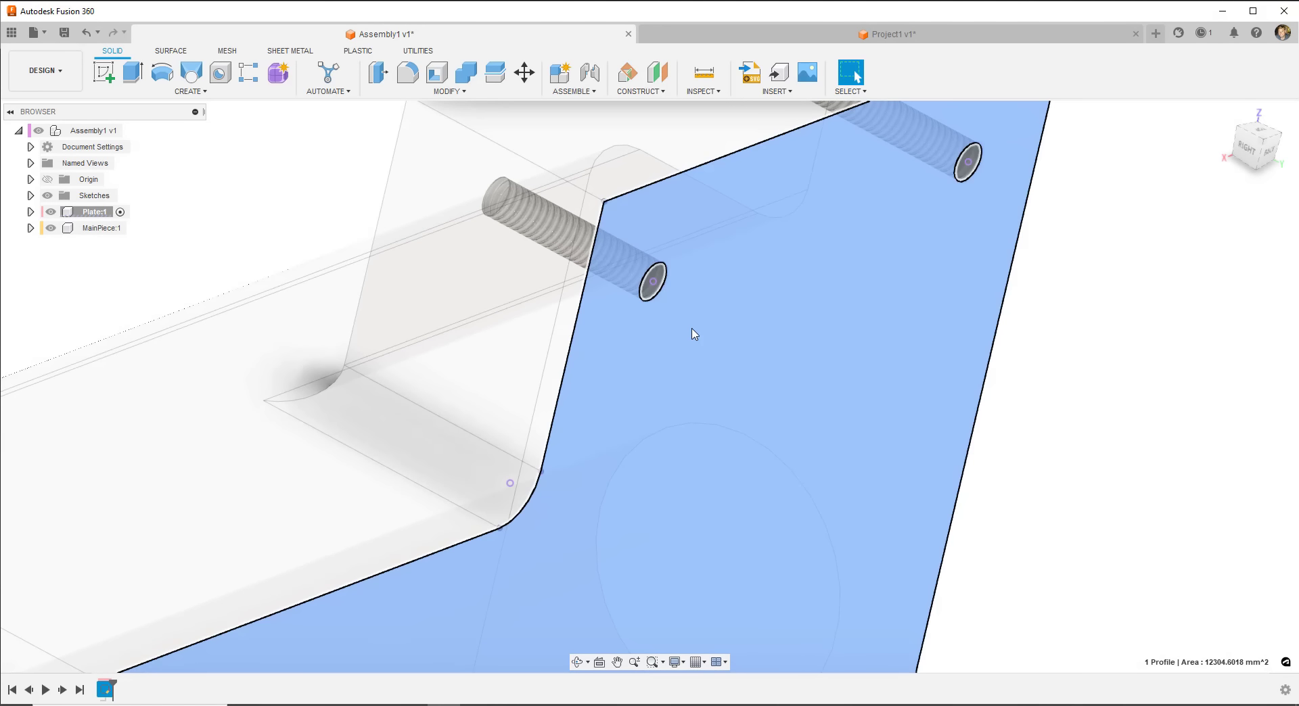
scroll(673, 318, "down", 5)
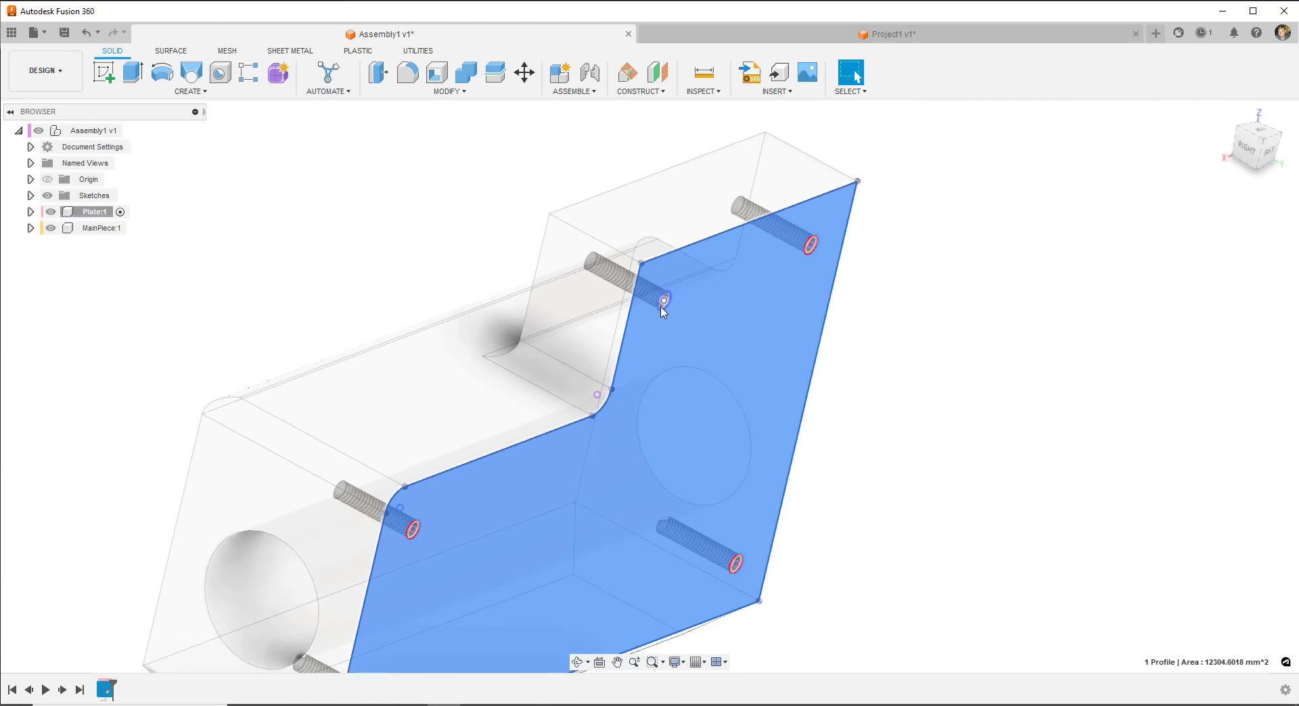
scroll(673, 362, "down", 2)
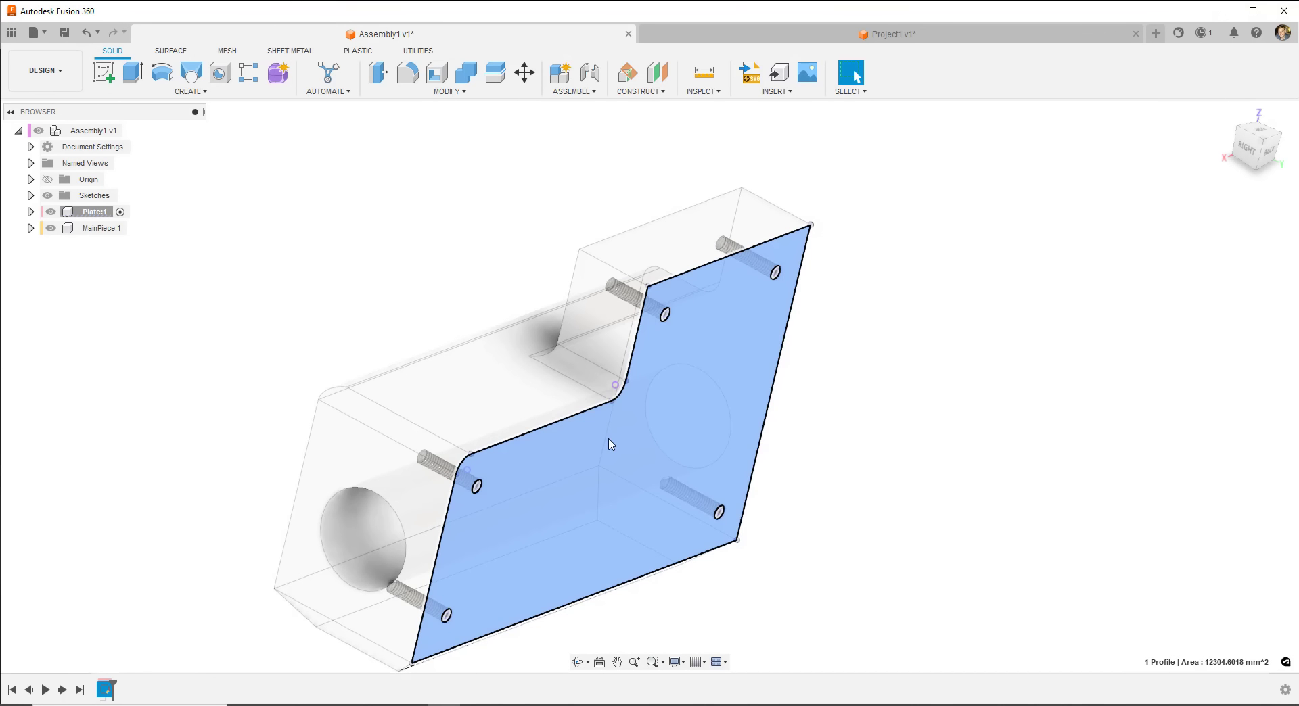
- Press Pull the plate profile 12 mm as a new body
right_click(688, 394)
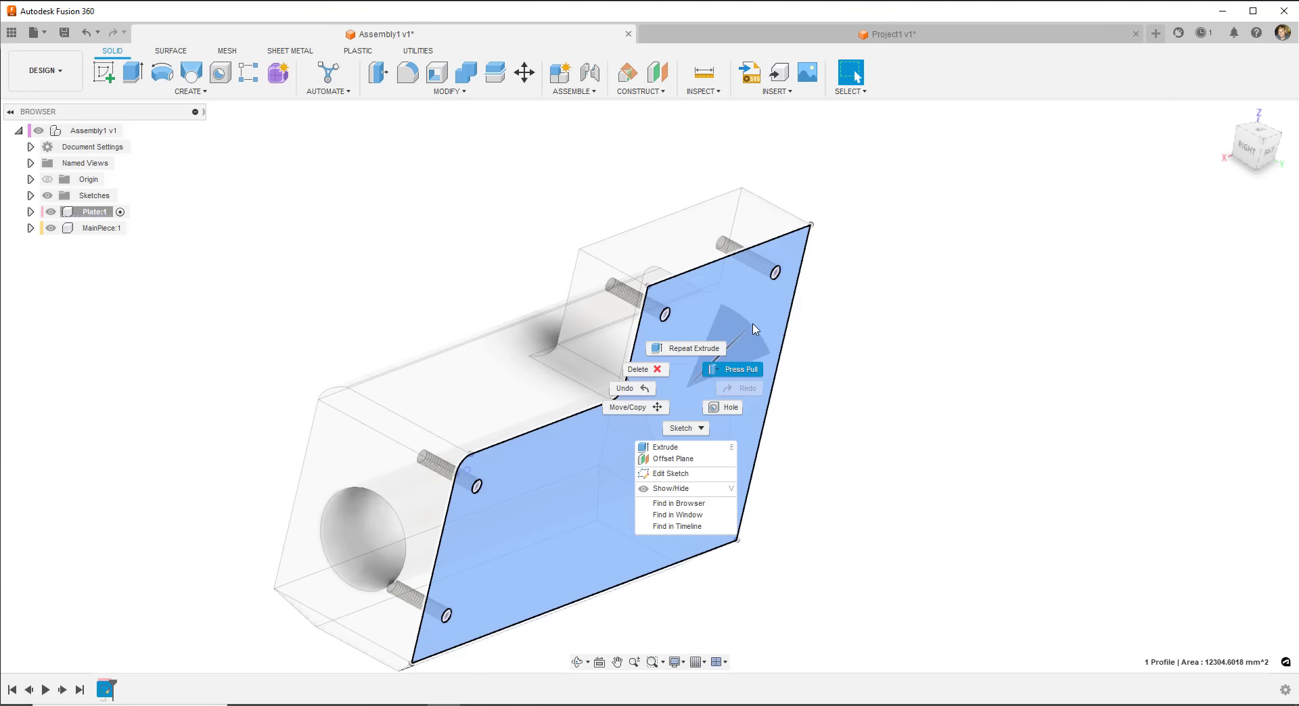
left_click(755, 330)
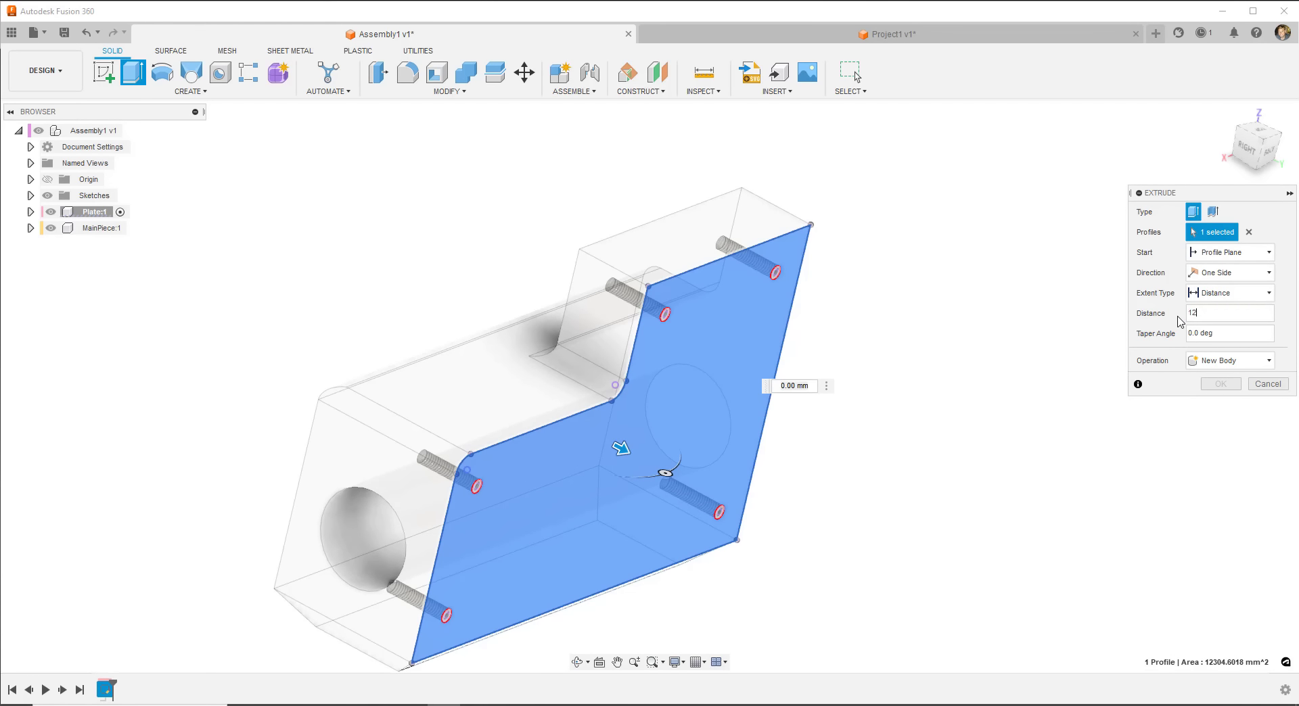
type("12")
left_click(1220, 384)
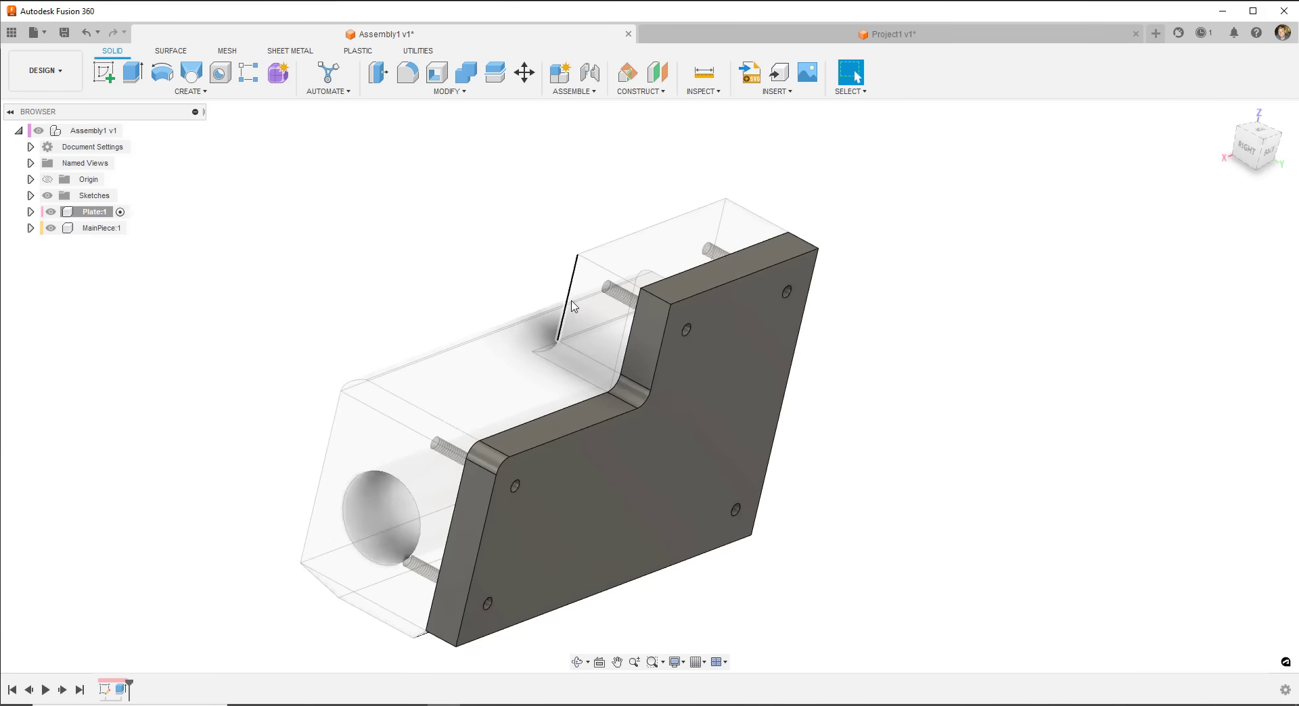
- Orbit around the new plate to inspect its top, underside and holes
scroll(574, 307, "down", 2)
middle_click_drag(569, 371, 567, 318, "shift")
scroll(563, 253, "up", 3)
middle_click_drag(563, 254, 438, 388, "shift")
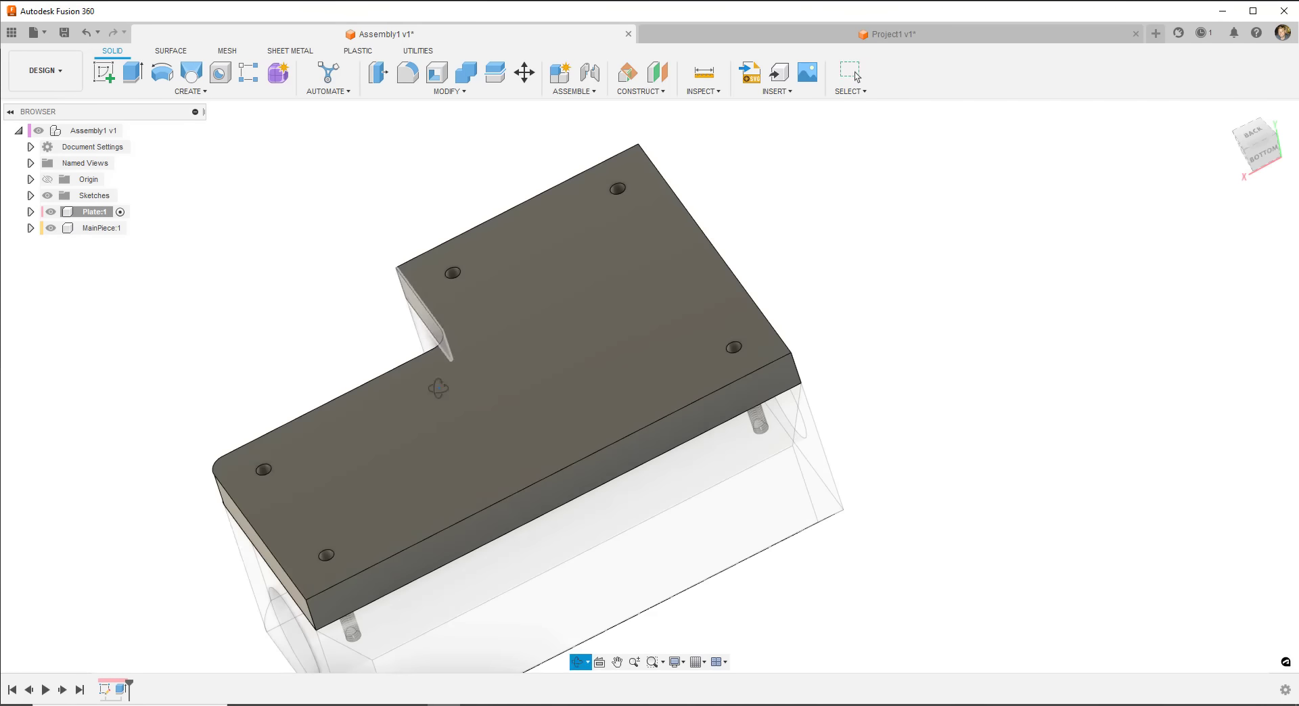
key("Escape")
scroll(277, 457, "up", 3)
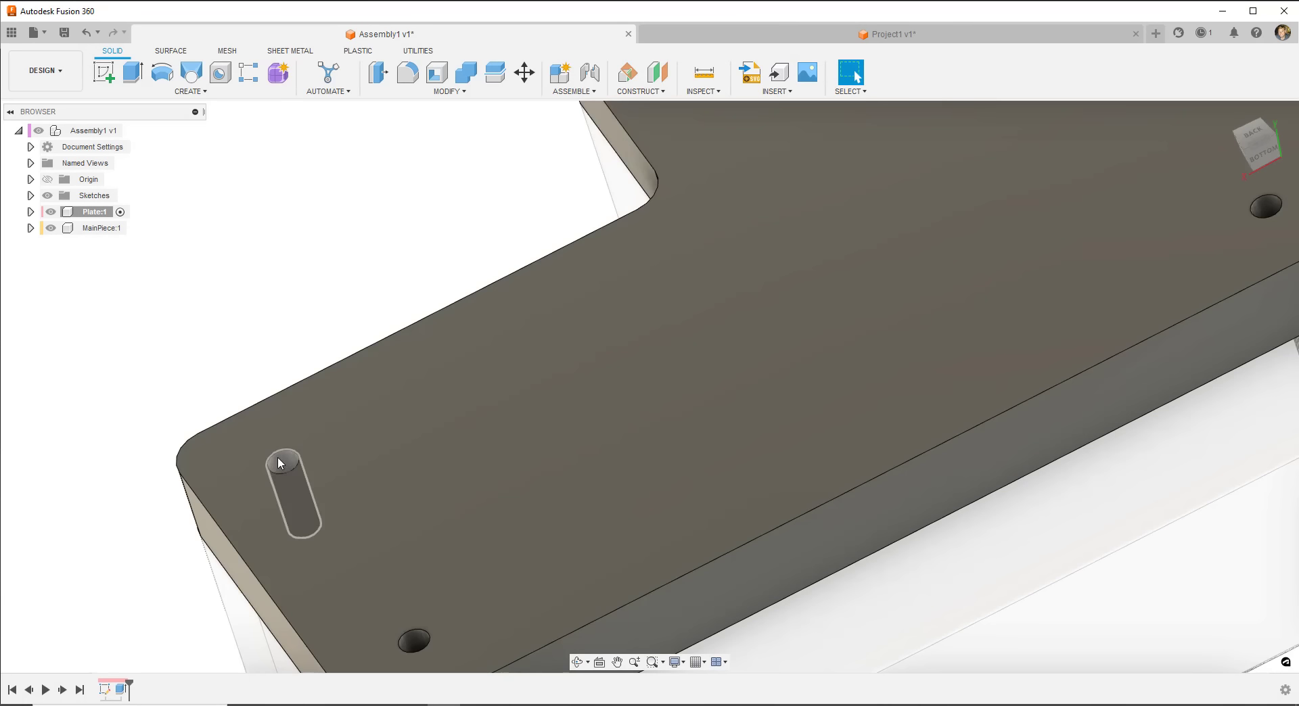
scroll(269, 464, "up", 3)
middle_click_drag(287, 442, 370, 548, "shift")
scroll(322, 455, "down", 5)
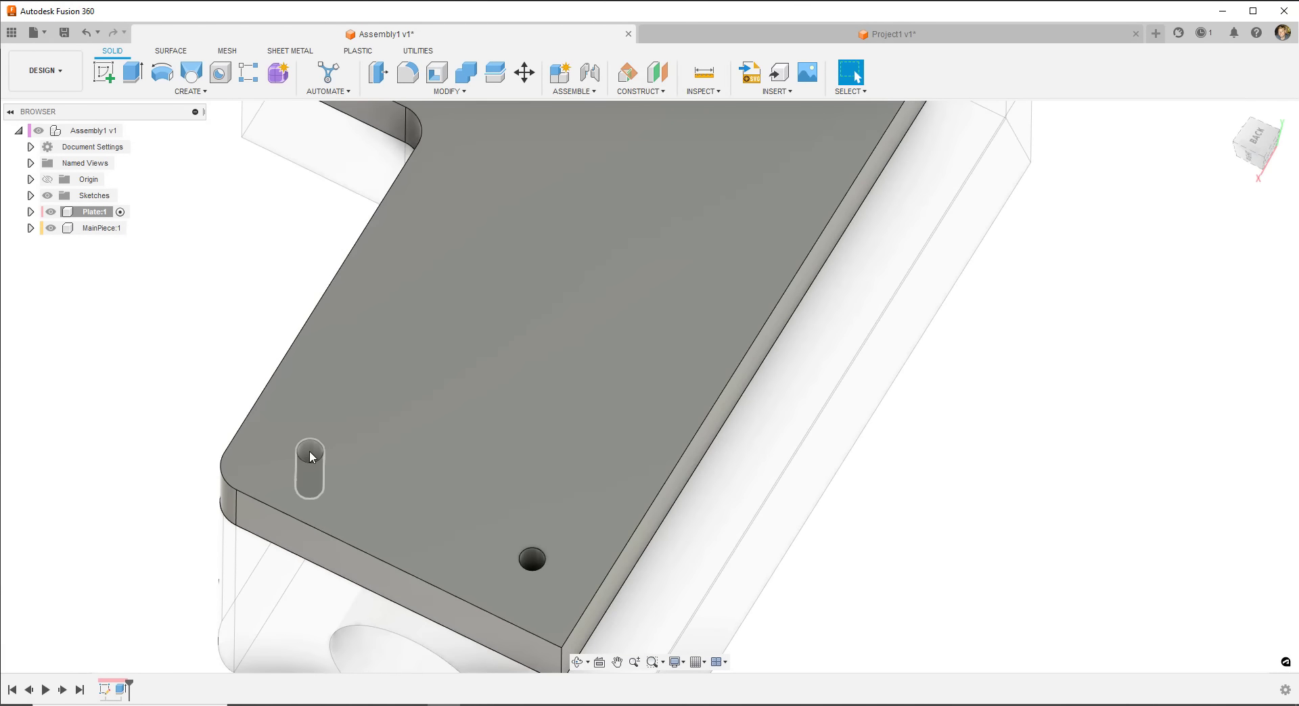
scroll(303, 460, "down", 5)
middle_click_drag(423, 443, 439, 343, "shift")
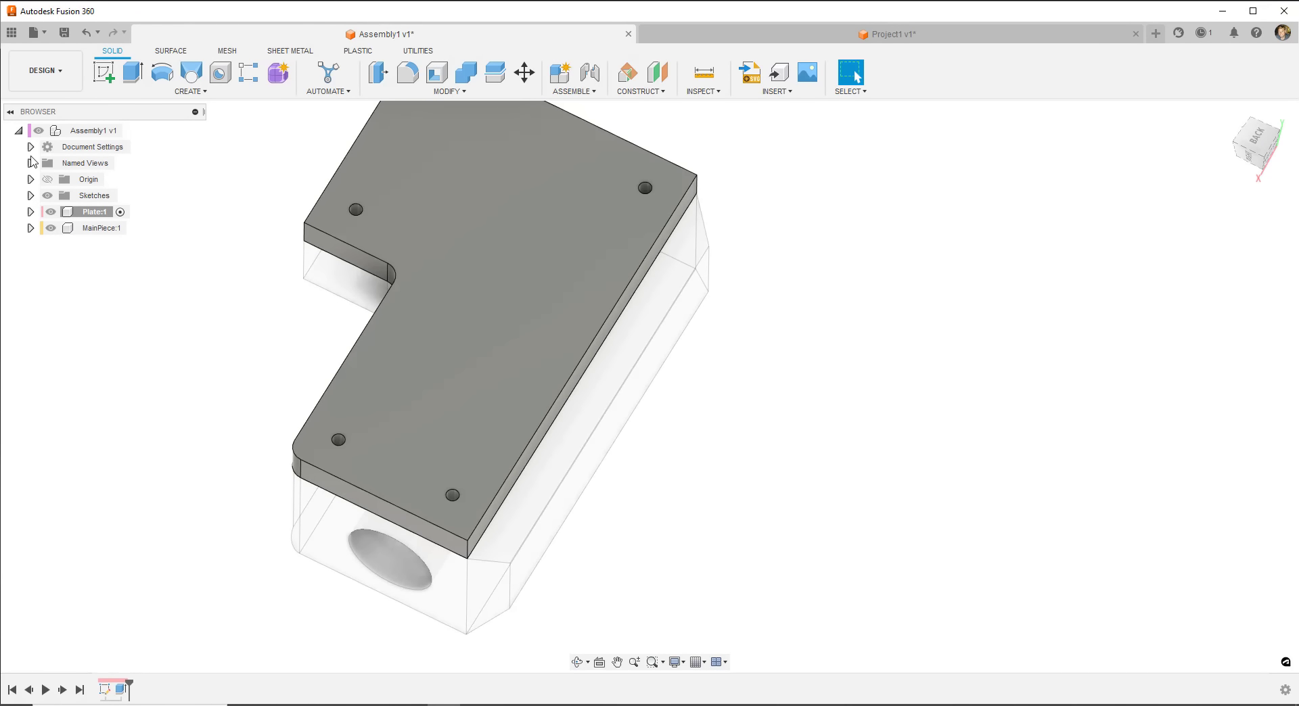
- Reopen the plate extrusion and add the two lower hole circles to its profiles
right_click(120, 693)
left_click(156, 569)
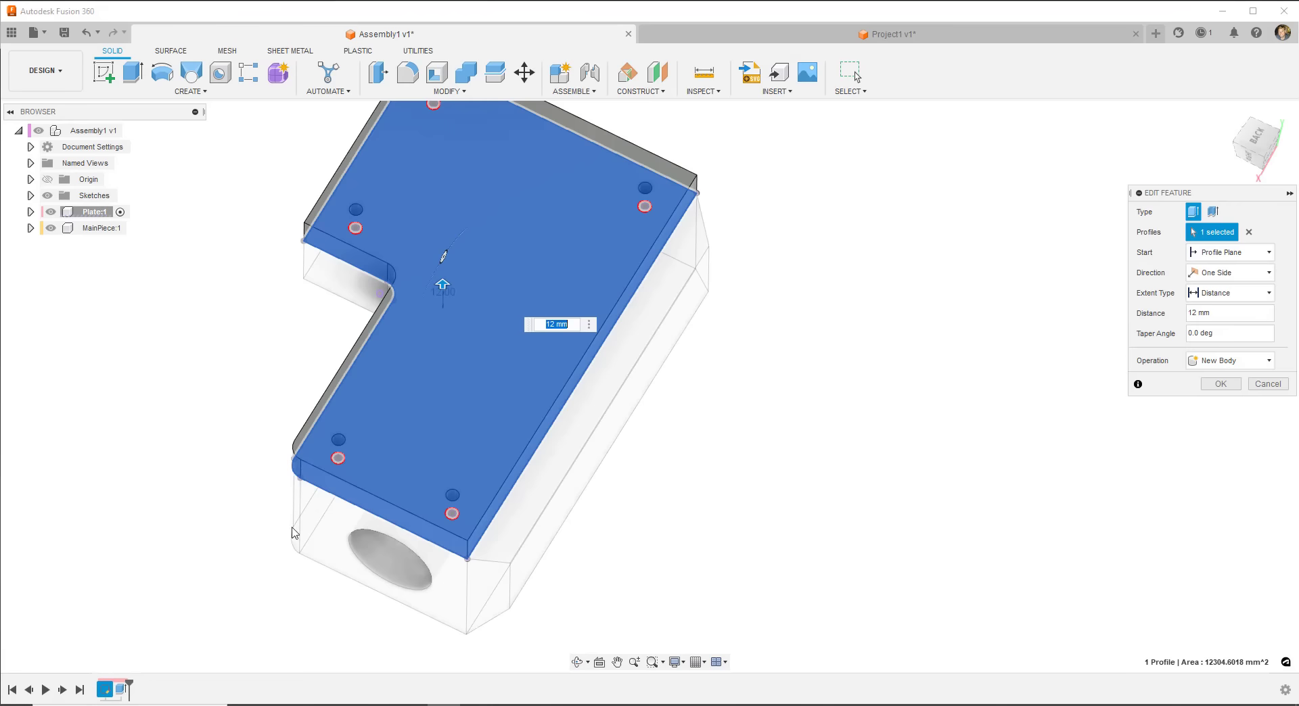
left_click(339, 458)
scroll(446, 557, "up", 4)
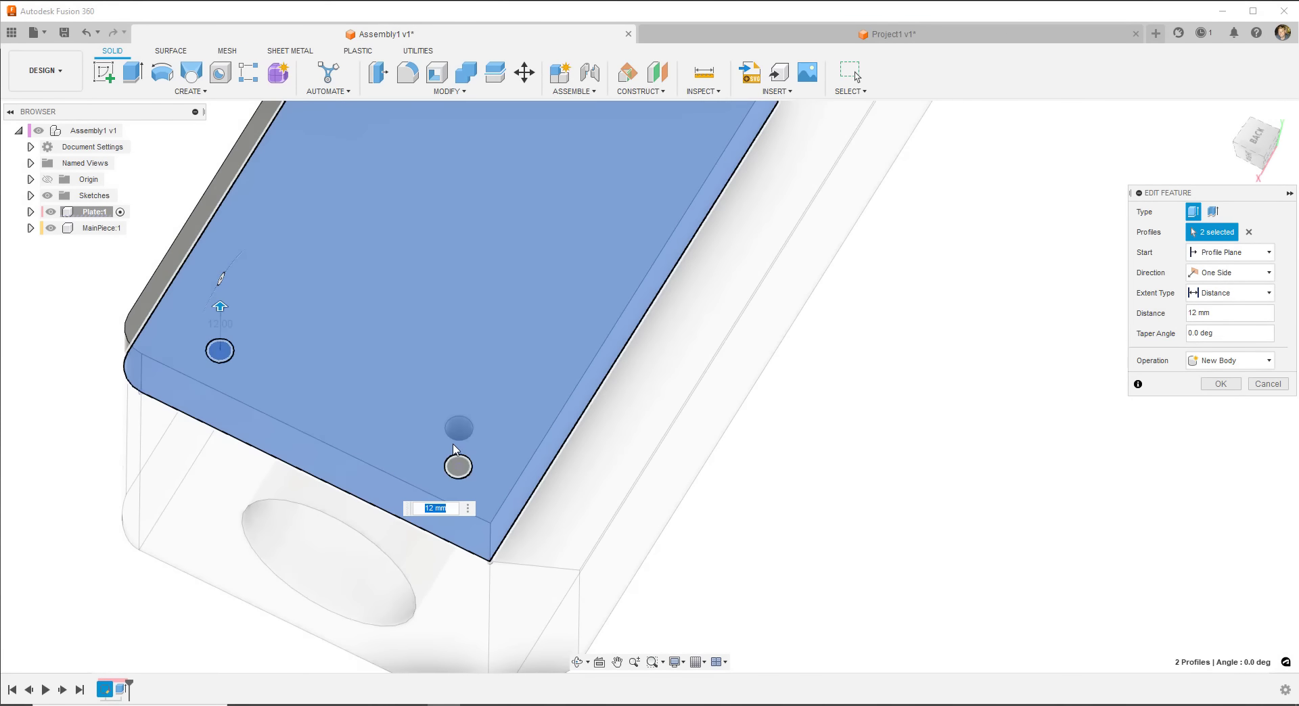
left_click(458, 468)
scroll(319, 559, "down", 4)
scroll(560, 190, "up", 3)
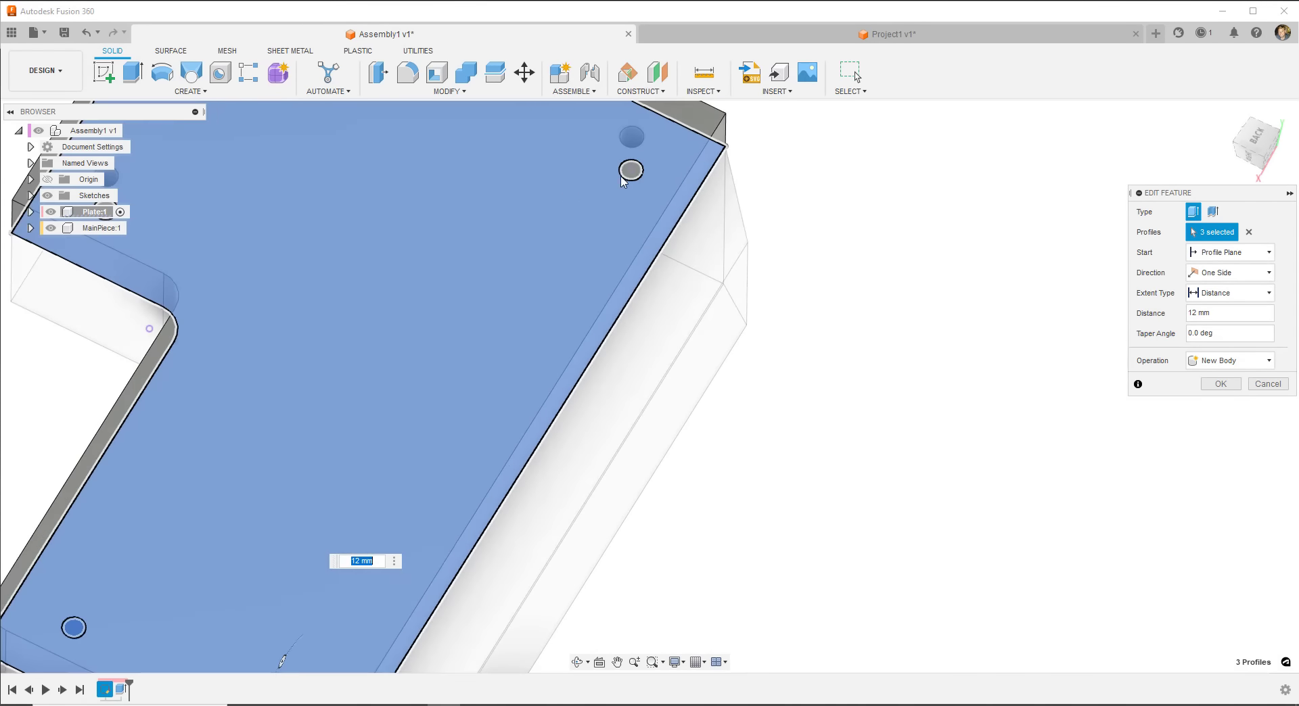
- Add the upper hole circles and commit the plate as a solid 12 mm body
left_click(630, 171)
scroll(567, 361, "down", 2)
scroll(278, 264, "down", 1)
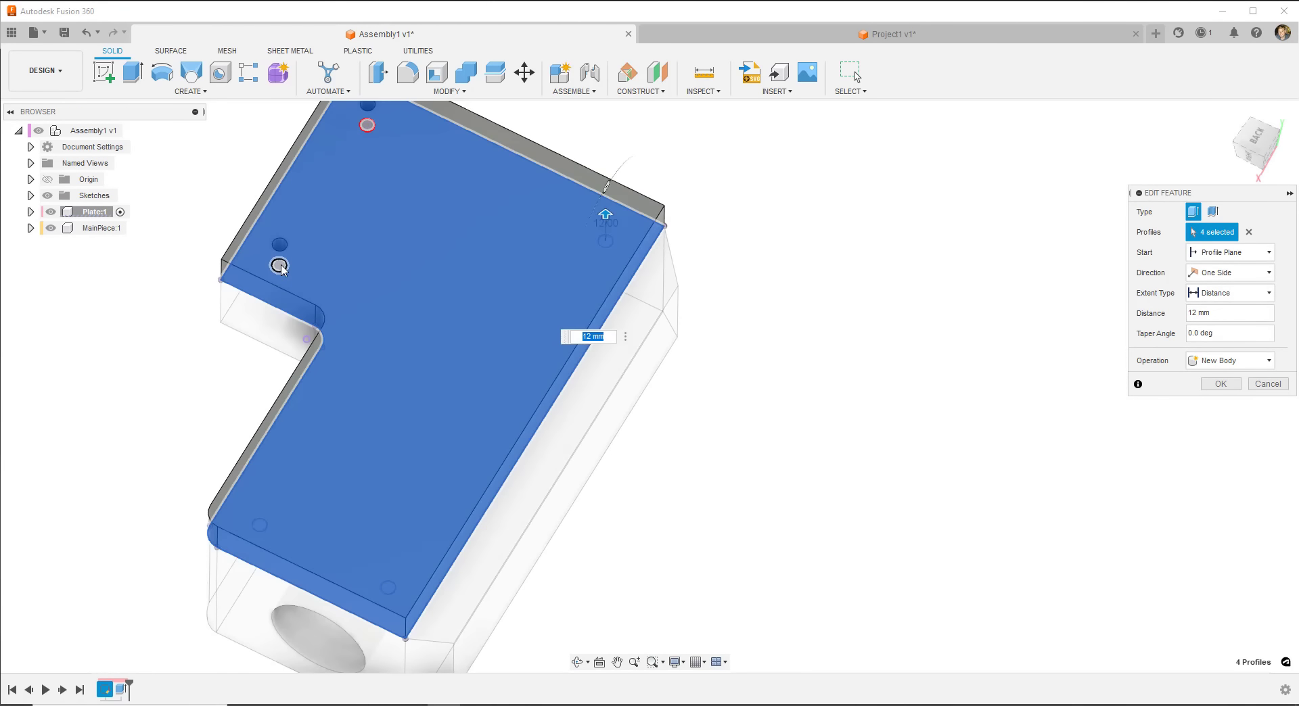
scroll(377, 223, "up", 2)
left_click(359, 200)
left_click(359, 200)
scroll(424, 336, "down", 2)
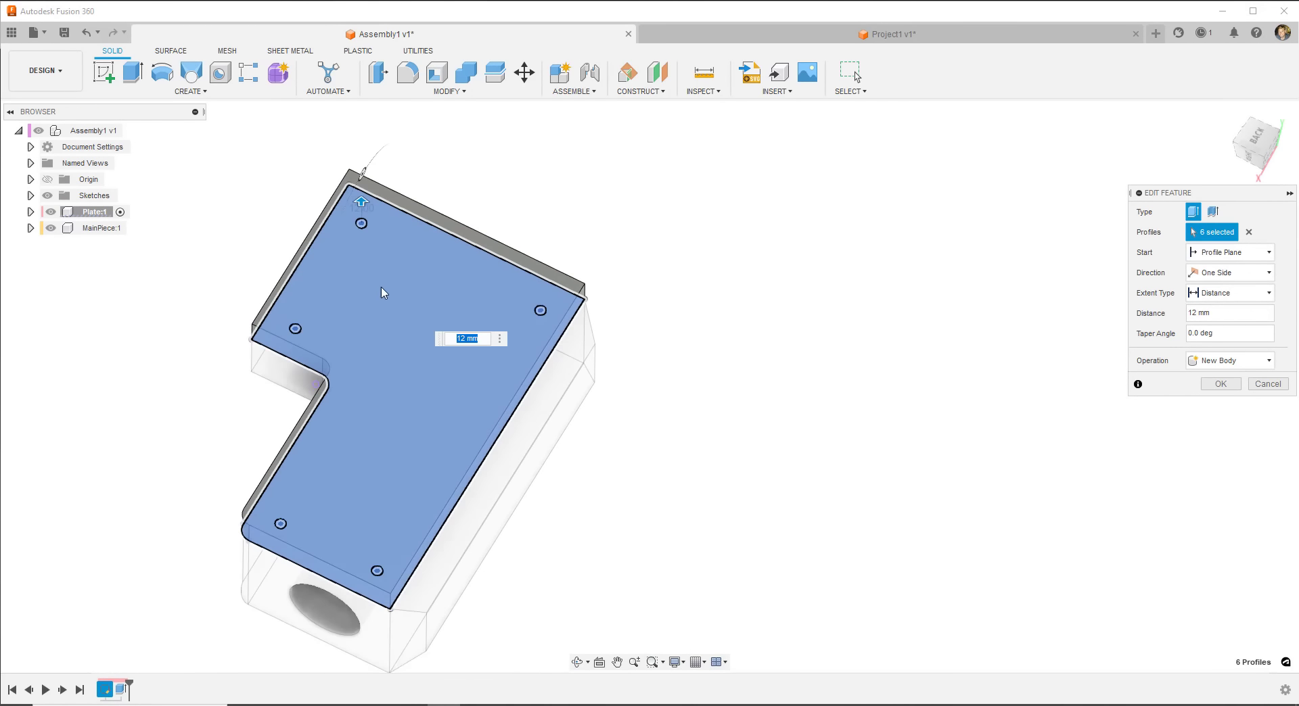
left_click(1220, 384)
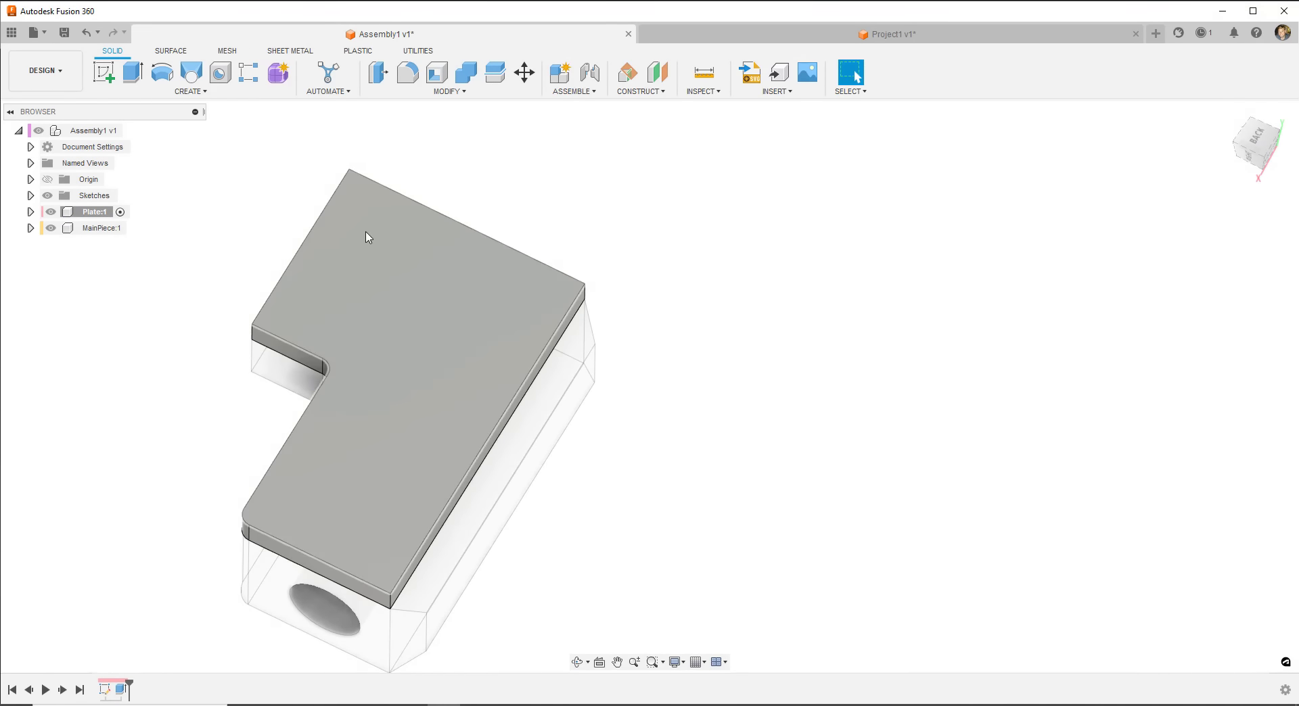
left_click(104, 71)
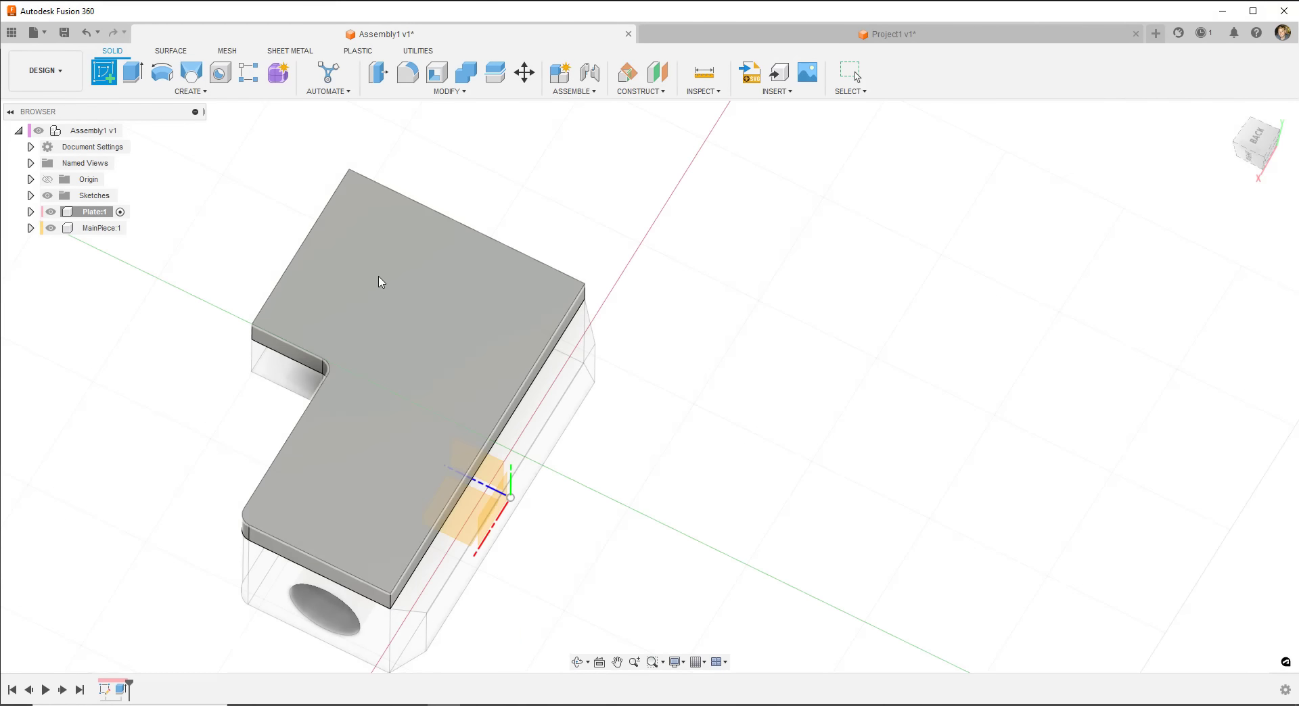
- Start a Project in a sketch on the plate face, hiding the plate body to expose the pins
left_click(380, 281)
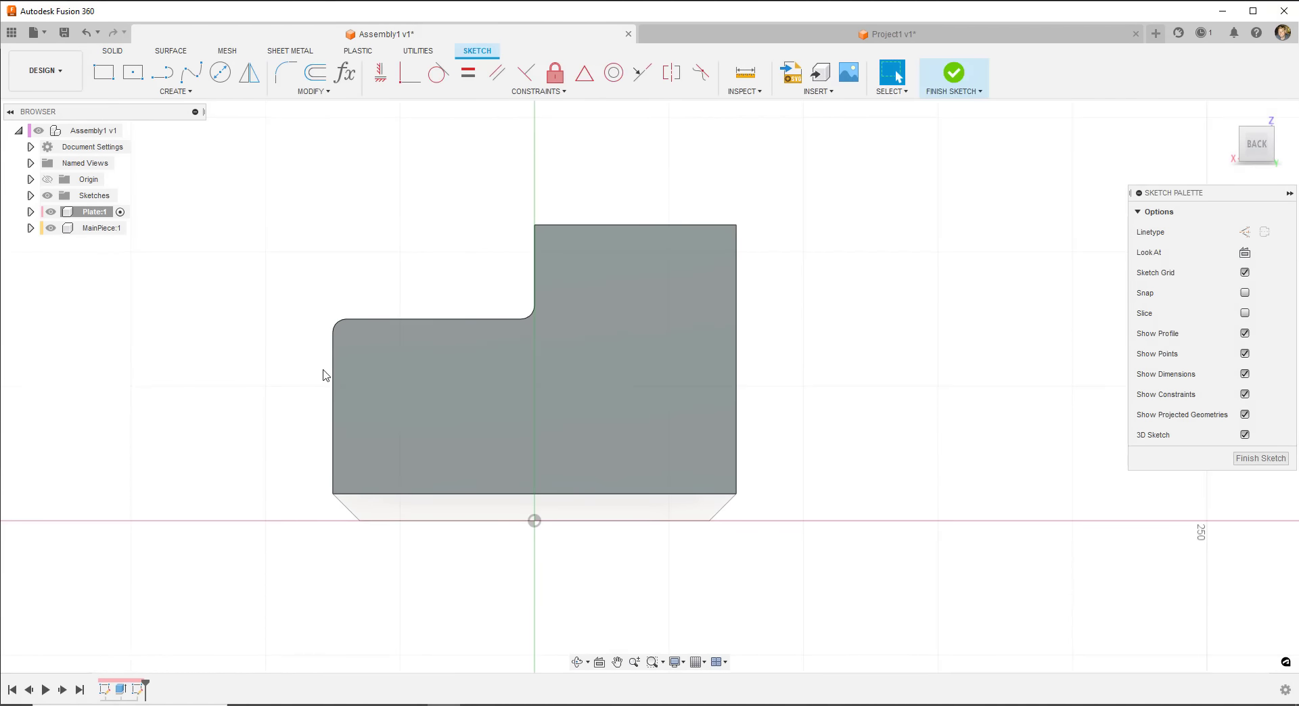
left_click(175, 91)
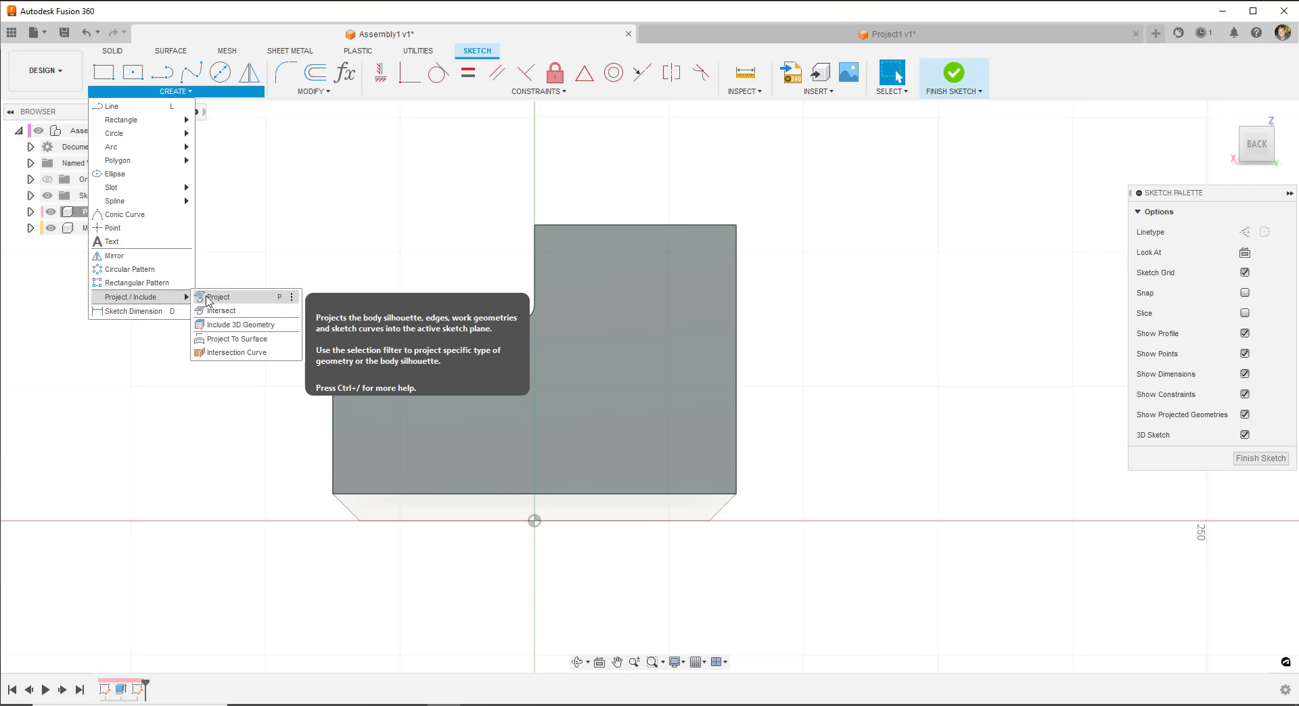
left_click(207, 299)
middle_click_drag(304, 255, 352, 358, "shift")
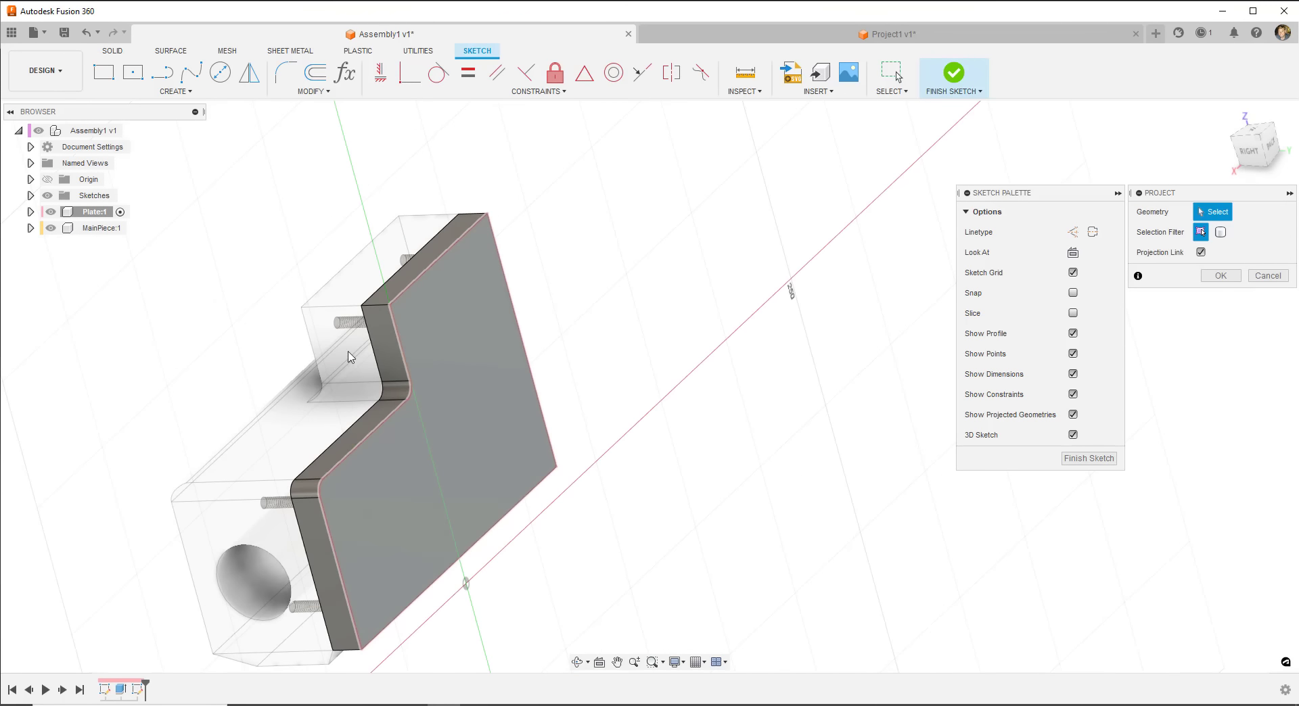
left_click(30, 212)
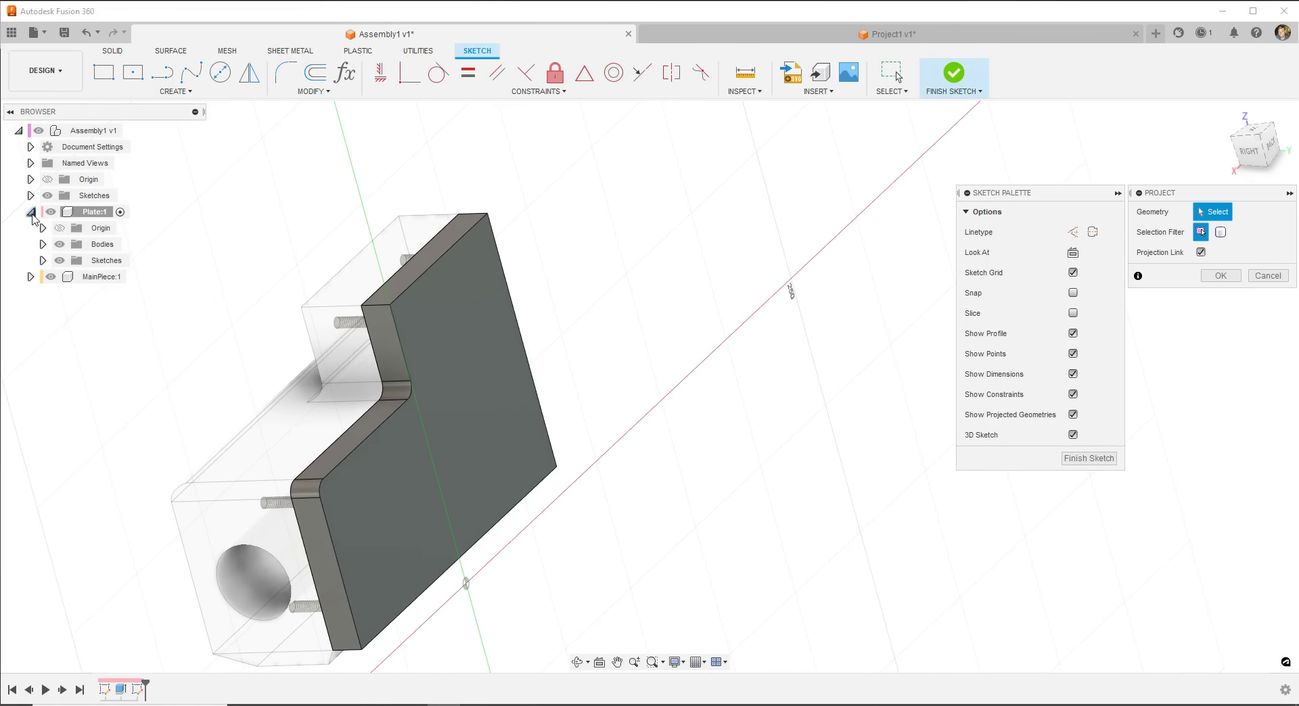
left_click(59, 245)
left_click(43, 244)
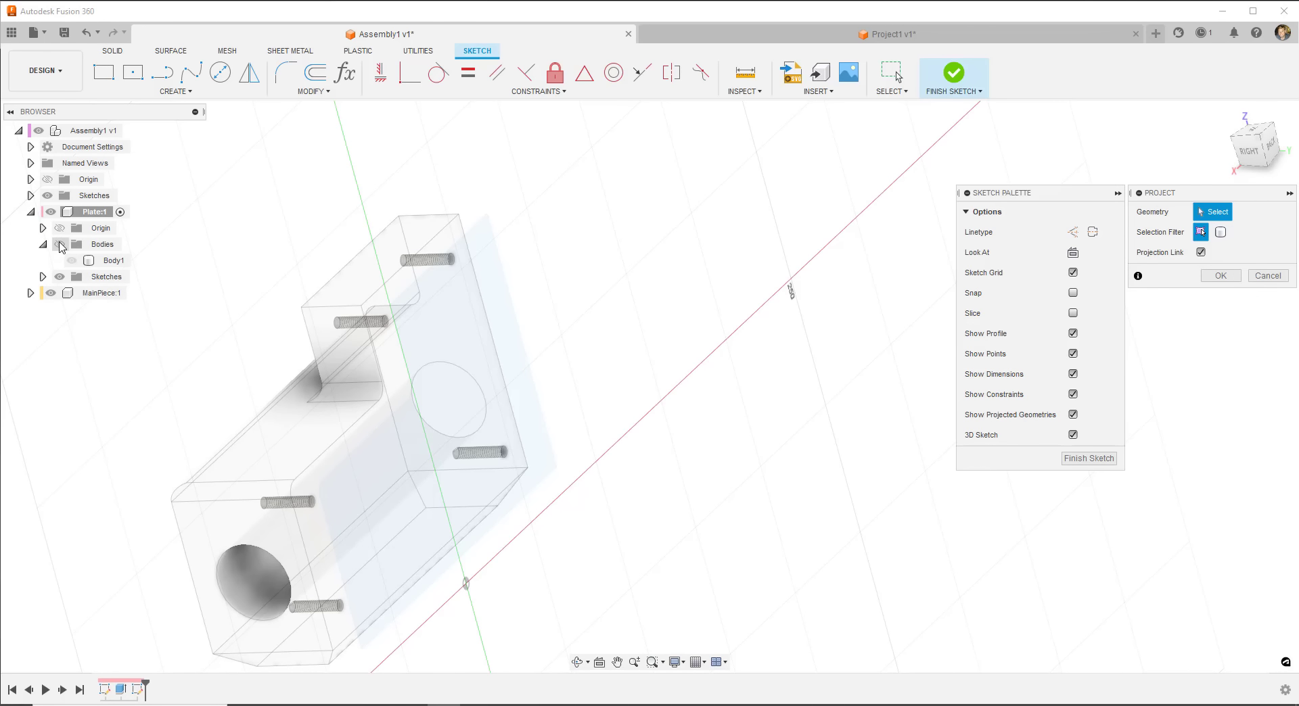
left_click(43, 244)
left_click(59, 244)
left_click(59, 244)
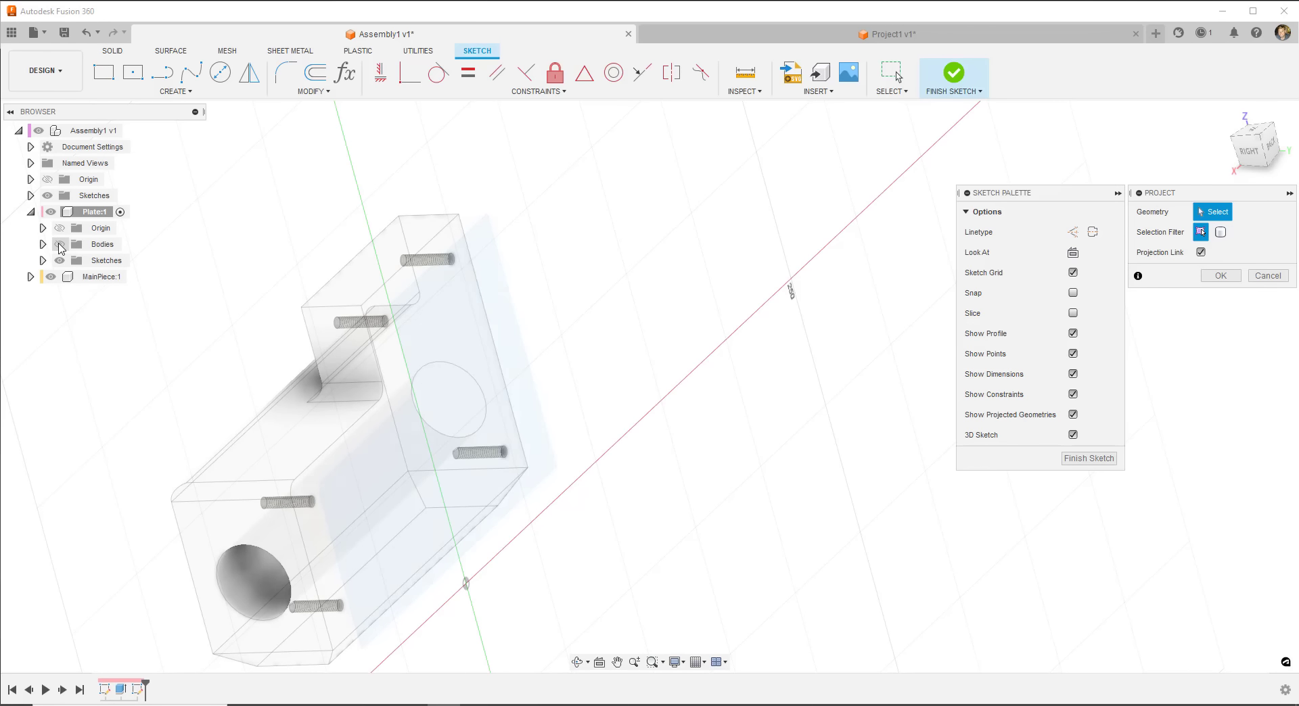
scroll(416, 346, "up", 6)
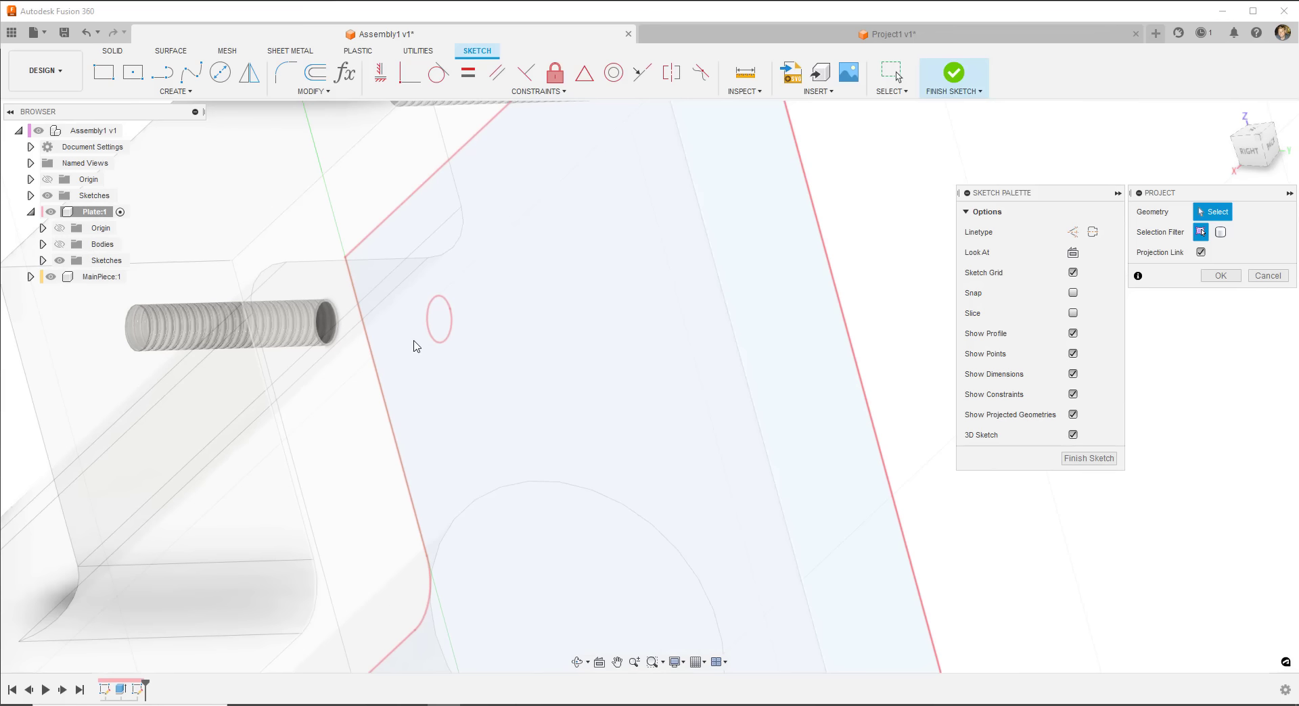
- Project the end edges of the five pins into the sketch
left_click(338, 322)
scroll(309, 431, "down", 3)
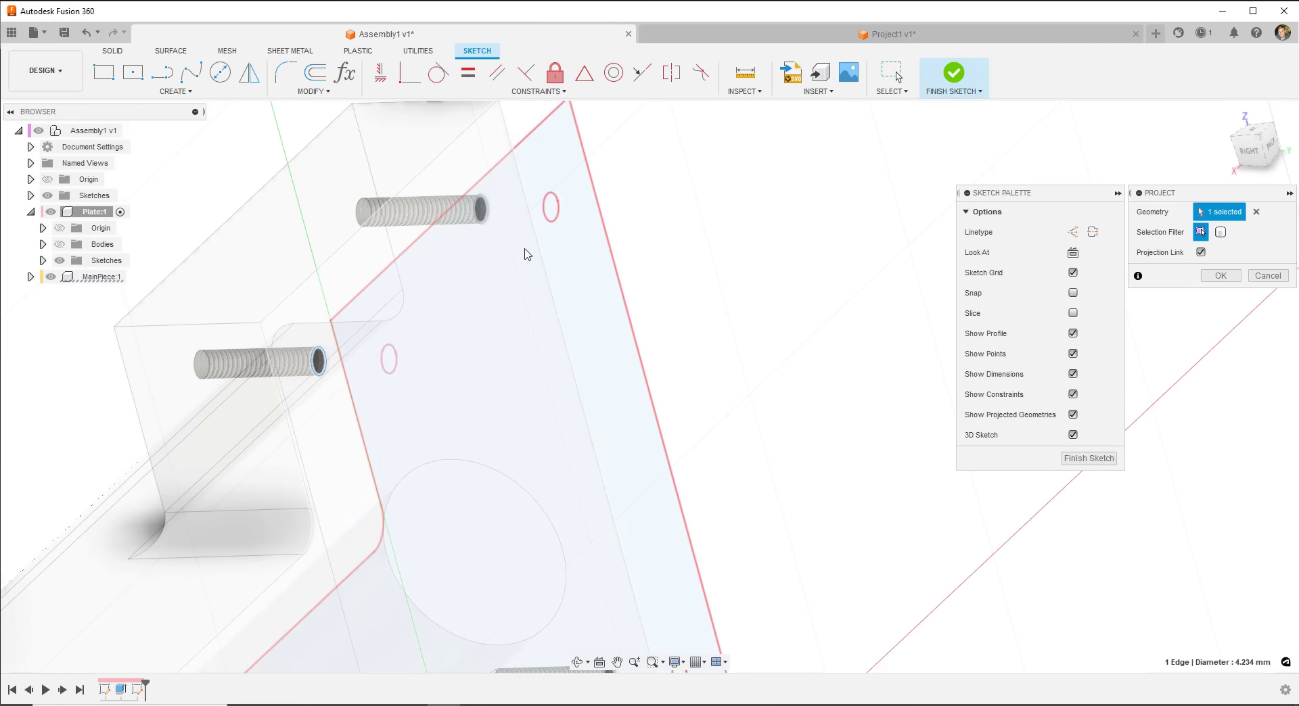
left_click(479, 223)
scroll(379, 241, "down", 3)
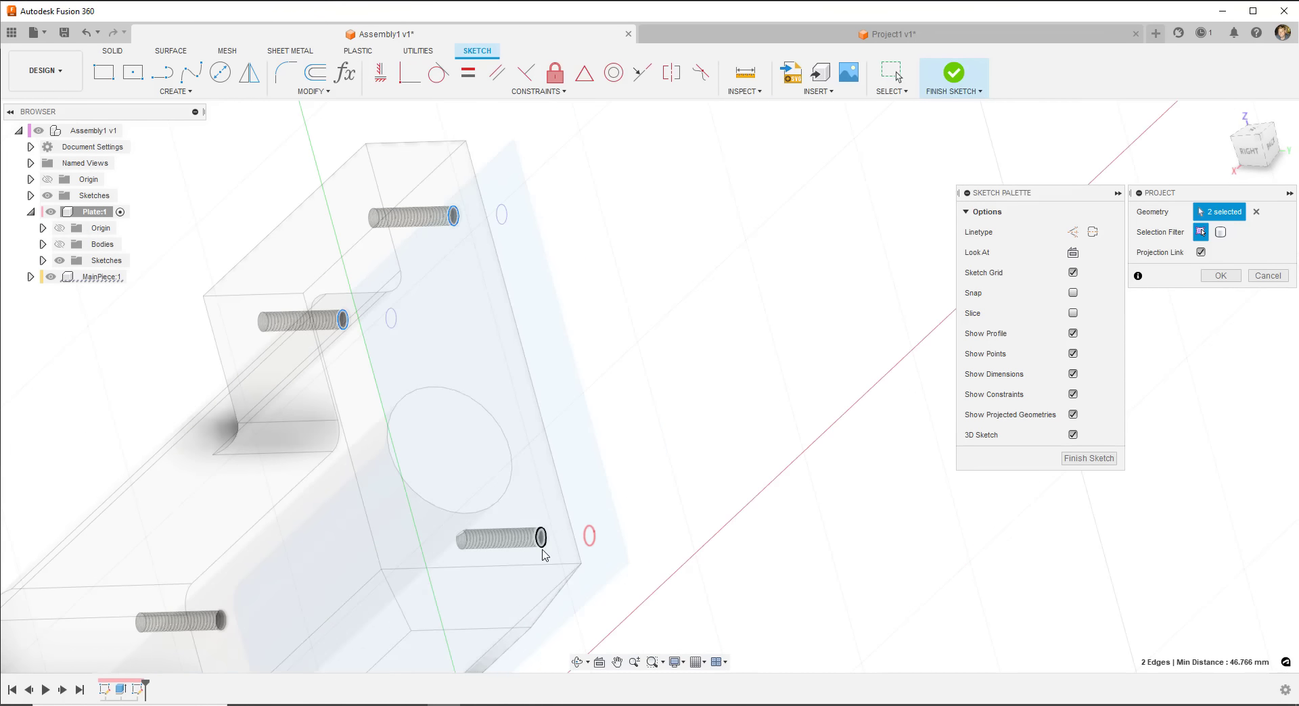
left_click(542, 537)
middle_click_drag(438, 545, 444, 337)
left_click(274, 647)
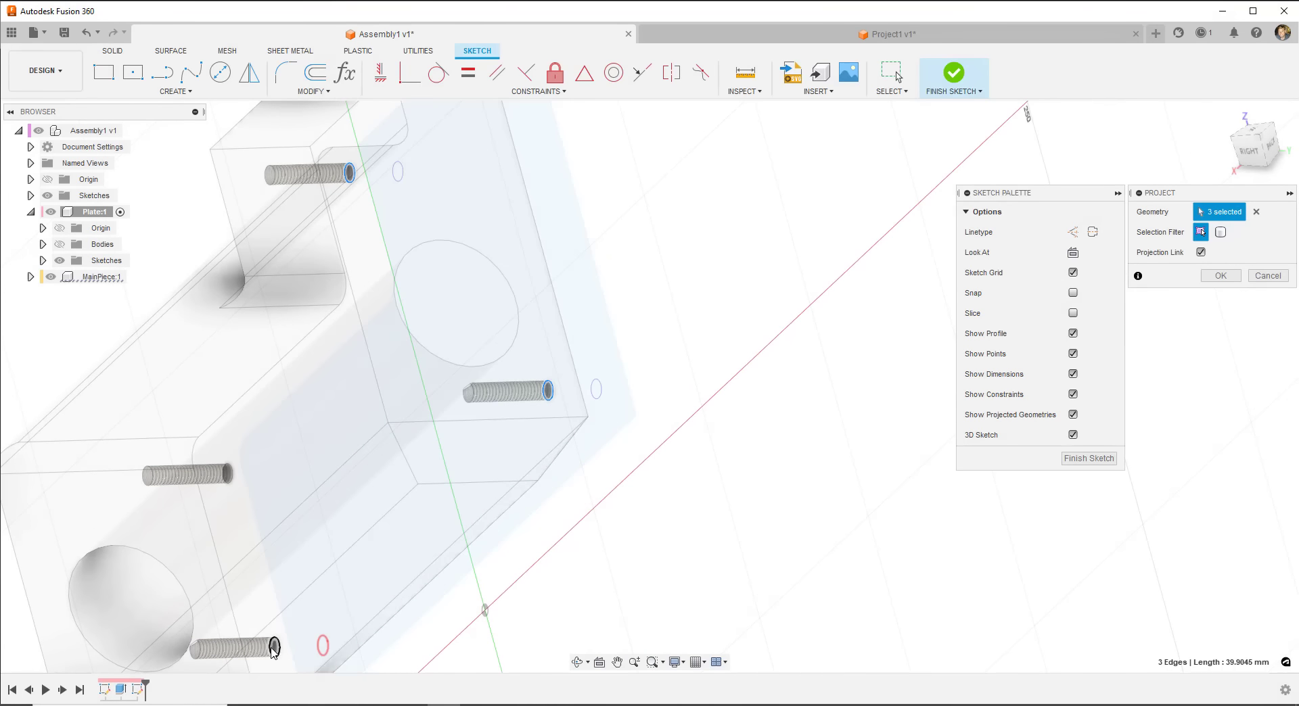
left_click(228, 474)
left_click(1226, 276)
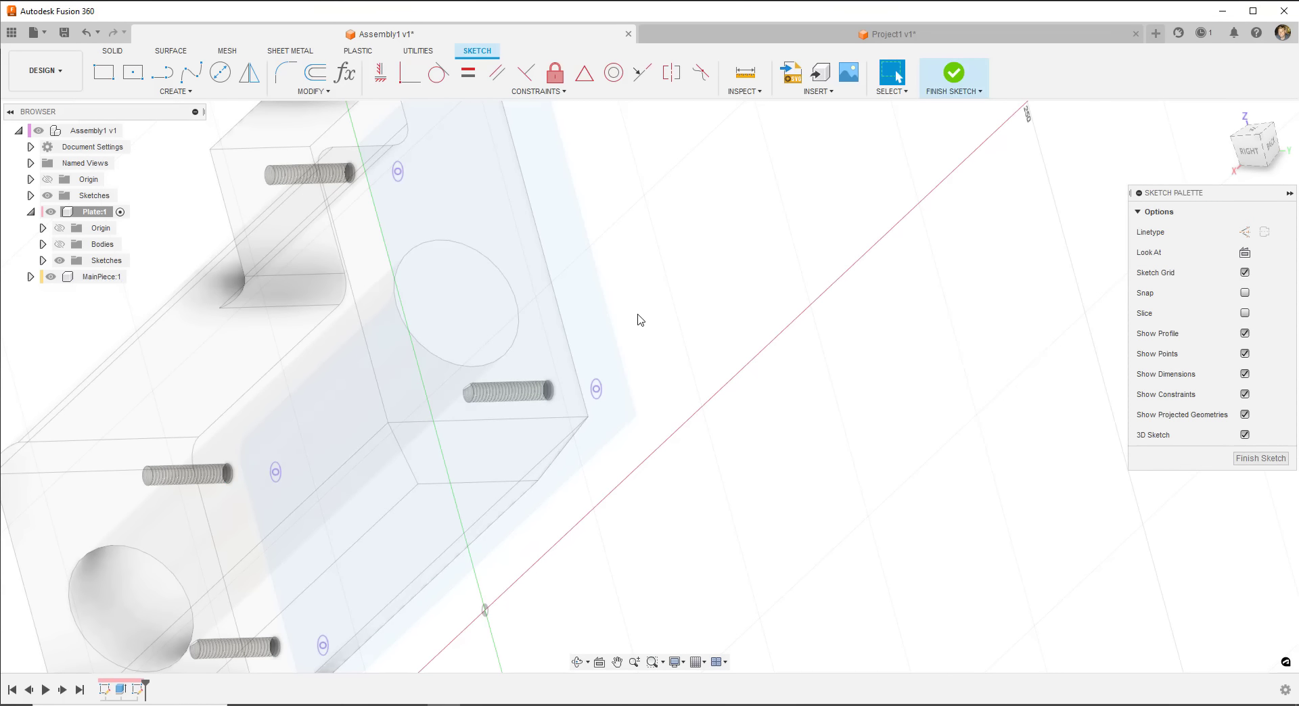
- Finish the sketch and show the plate body again
left_click(955, 75)
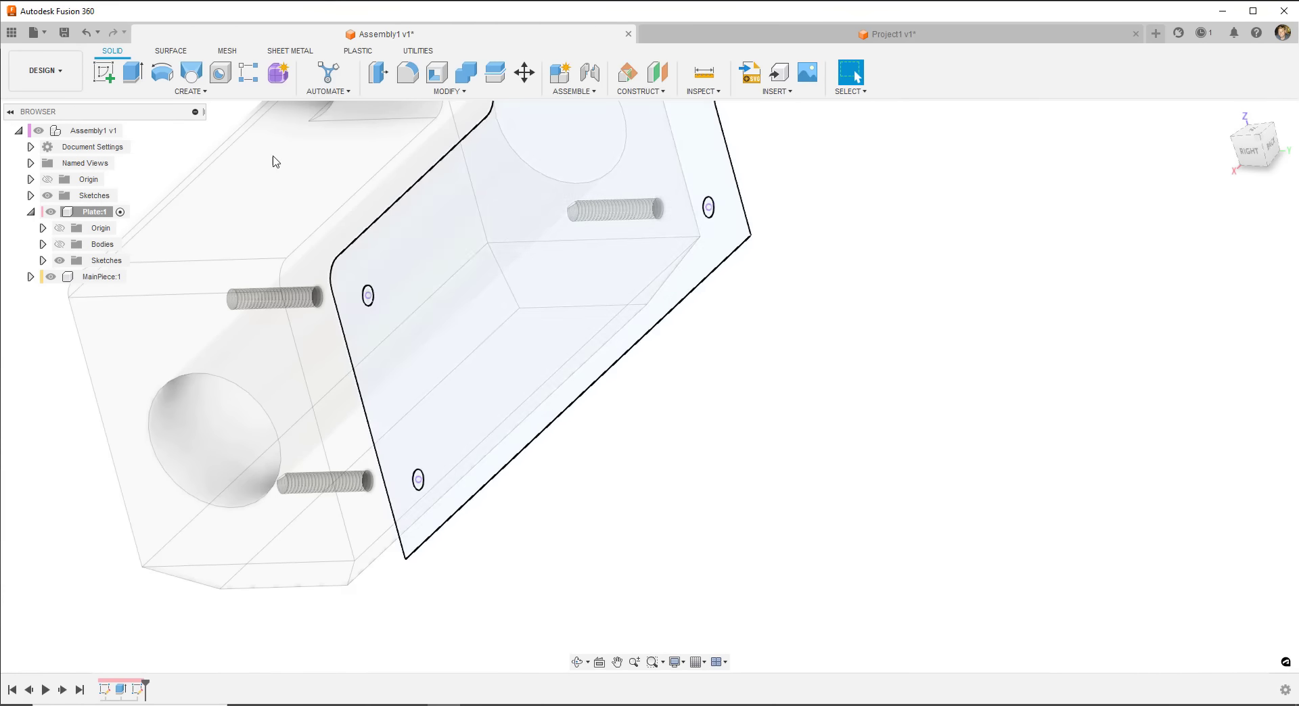
left_click(59, 244)
middle_click_drag(839, 469, 837, 477)
scroll(826, 385, "down", 2)
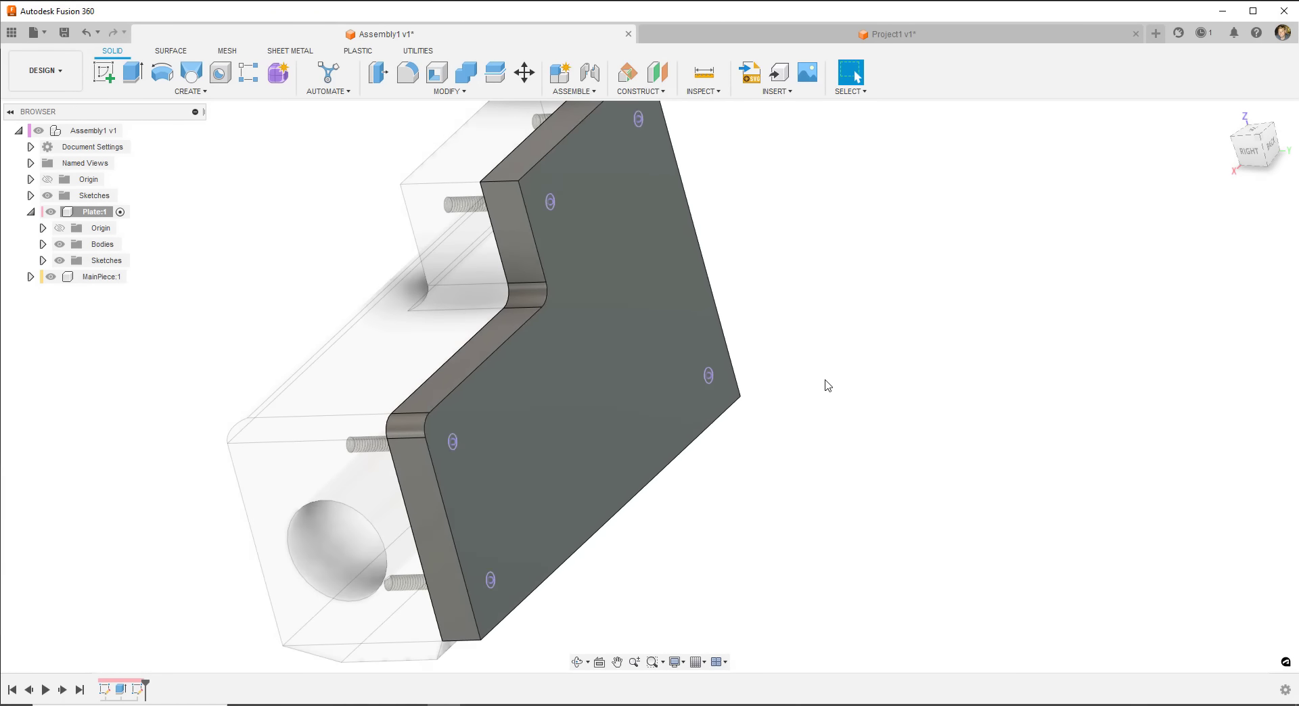
- Place holes at the five projected points on the plate
left_click(220, 72)
left_click(452, 442)
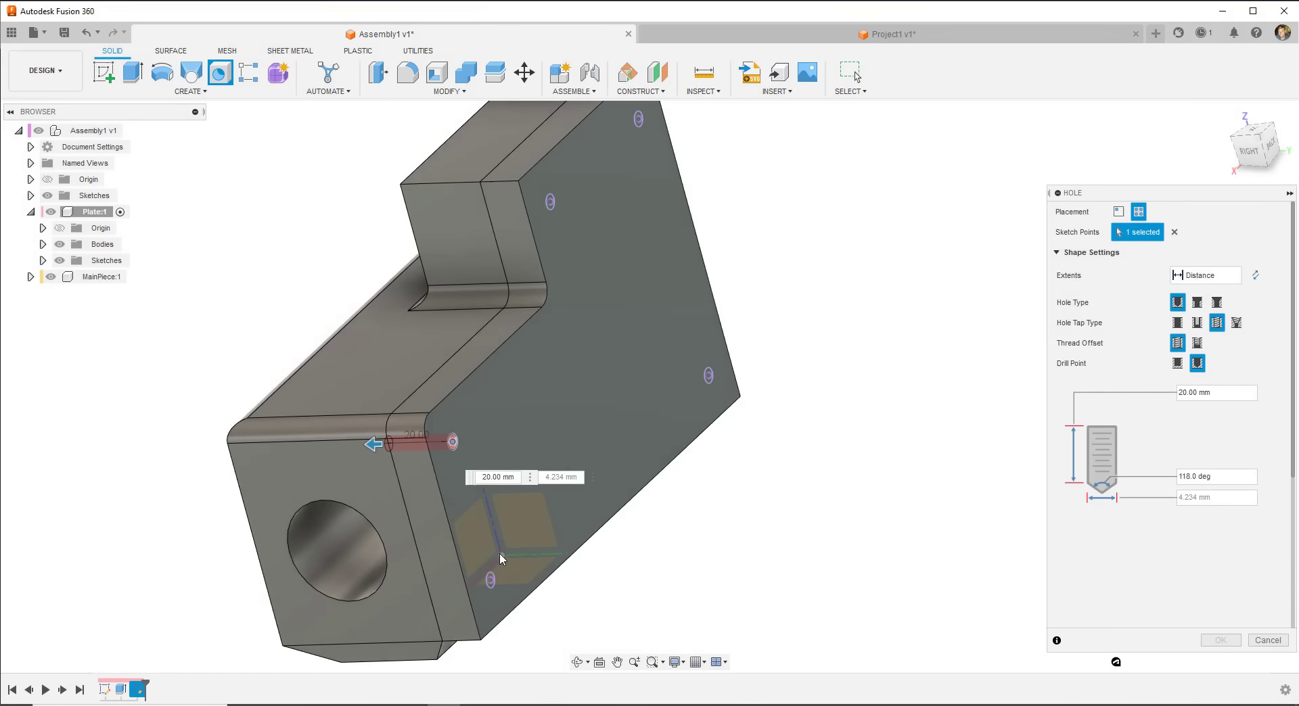
left_click(490, 580)
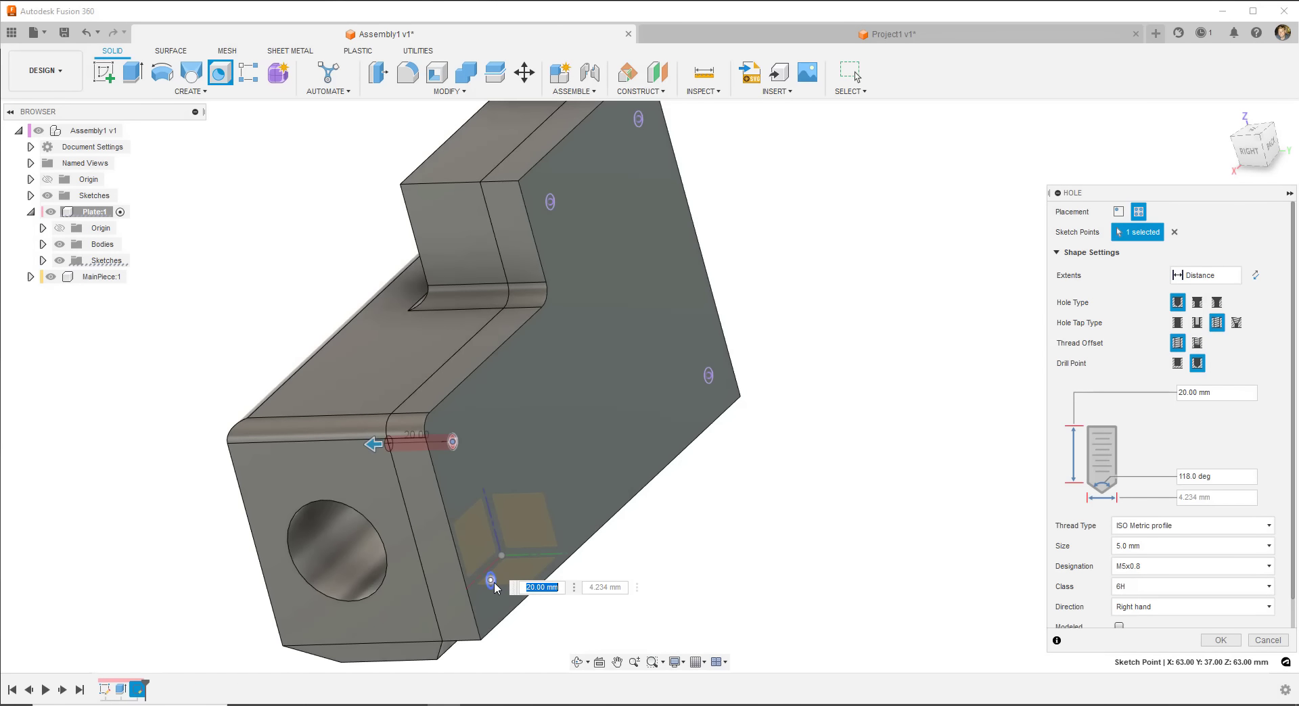
left_click(708, 376)
left_click(550, 201)
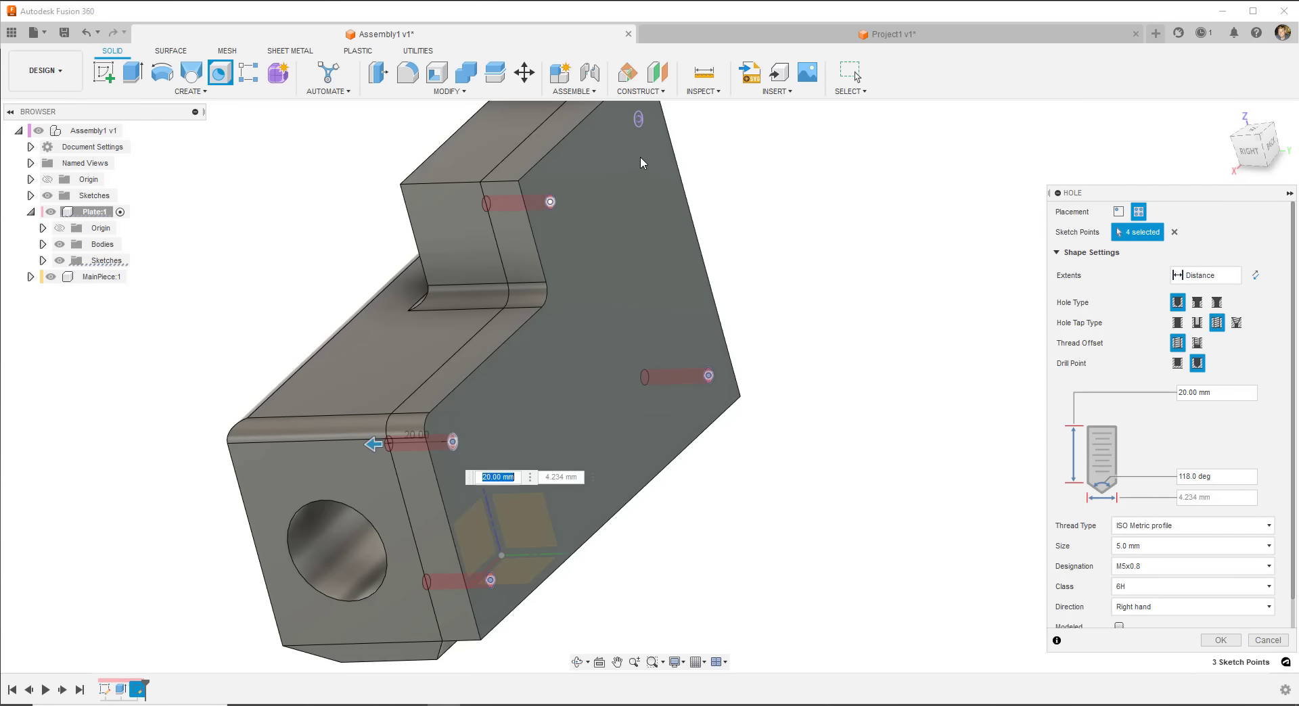
left_click(639, 119)
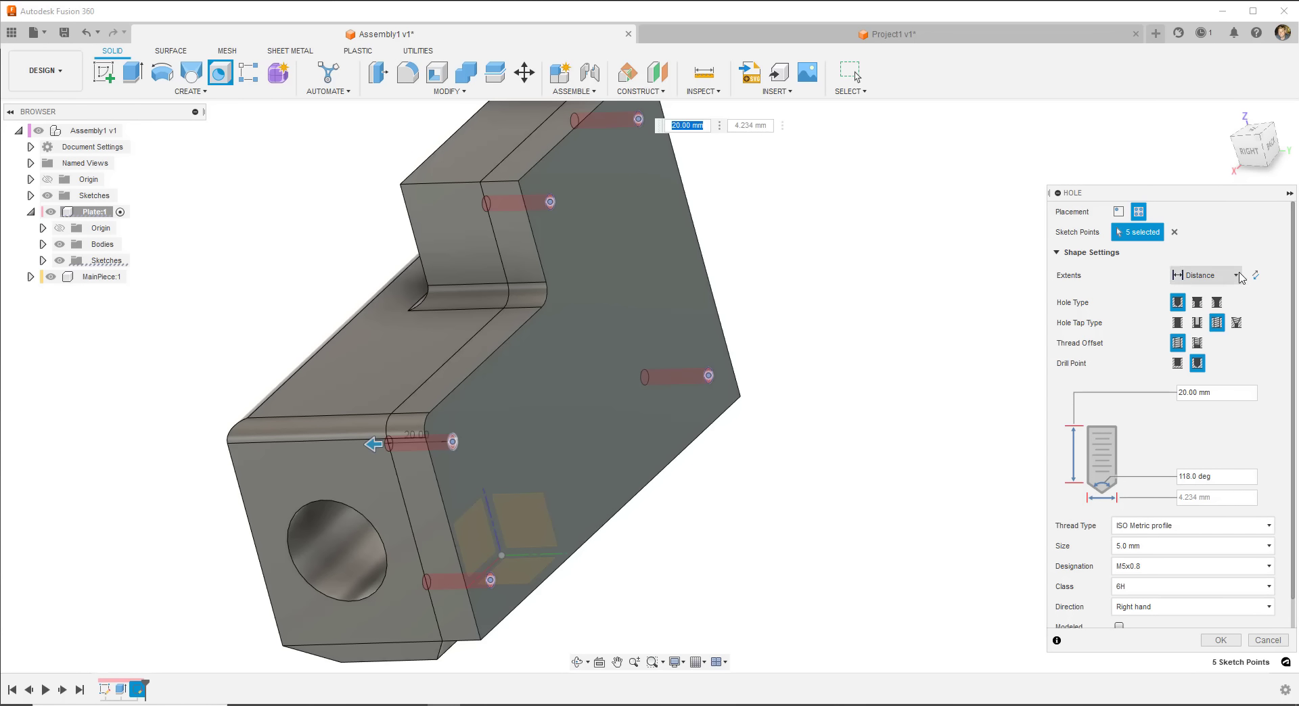
- Set hole extents to To, hide MainPiece, and make the holes simple countersunk
left_click(1215, 280)
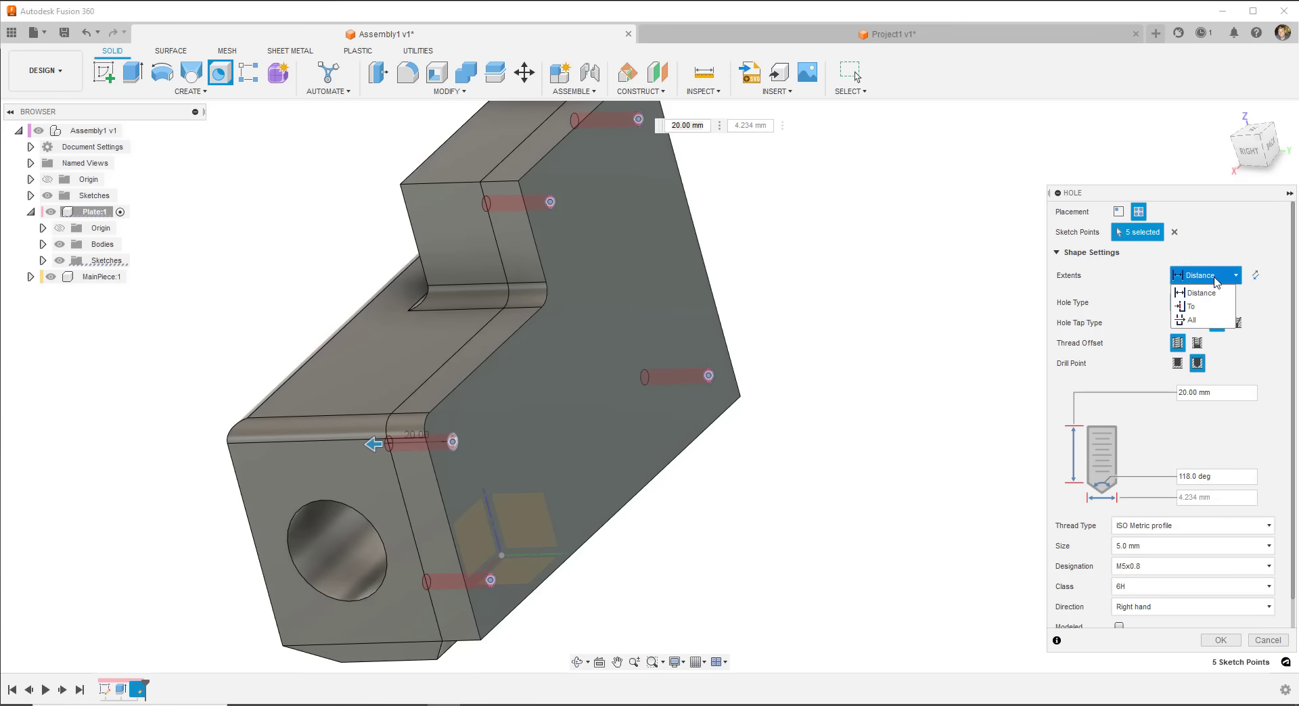
left_click(1191, 307)
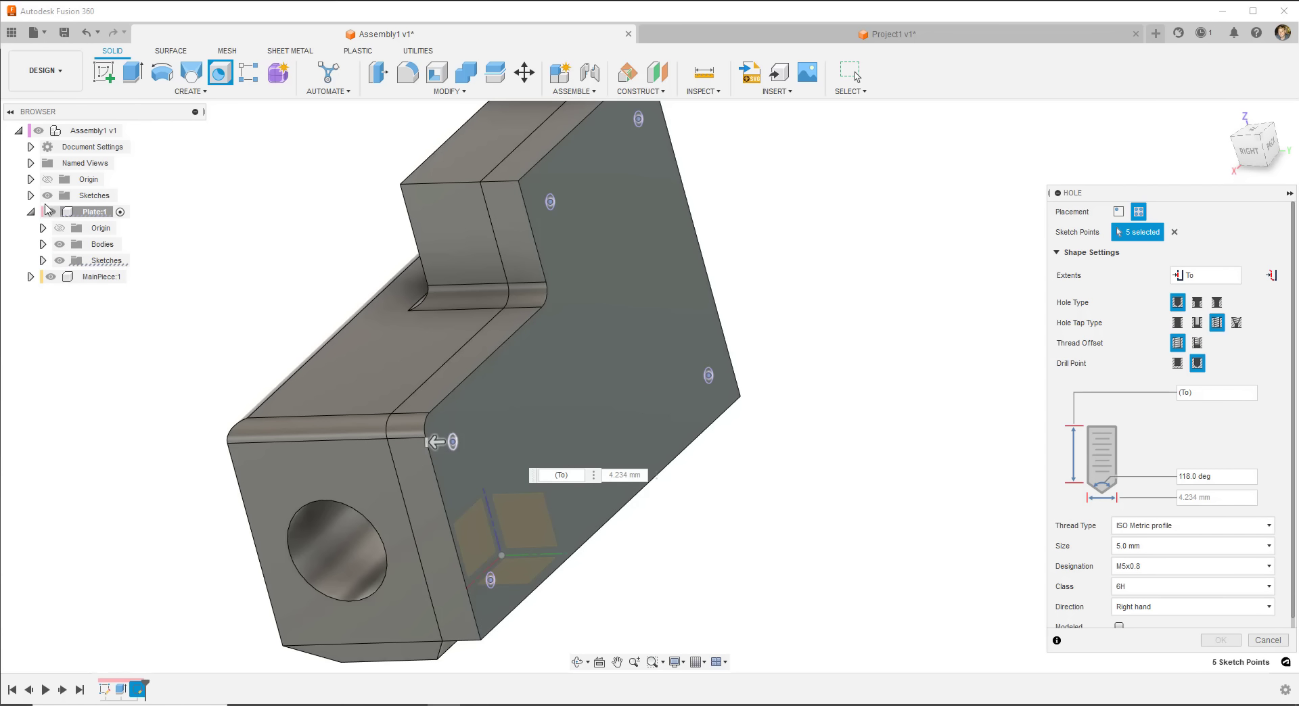
left_click(51, 277)
middle_click_drag(206, 322, 296, 322, "shift")
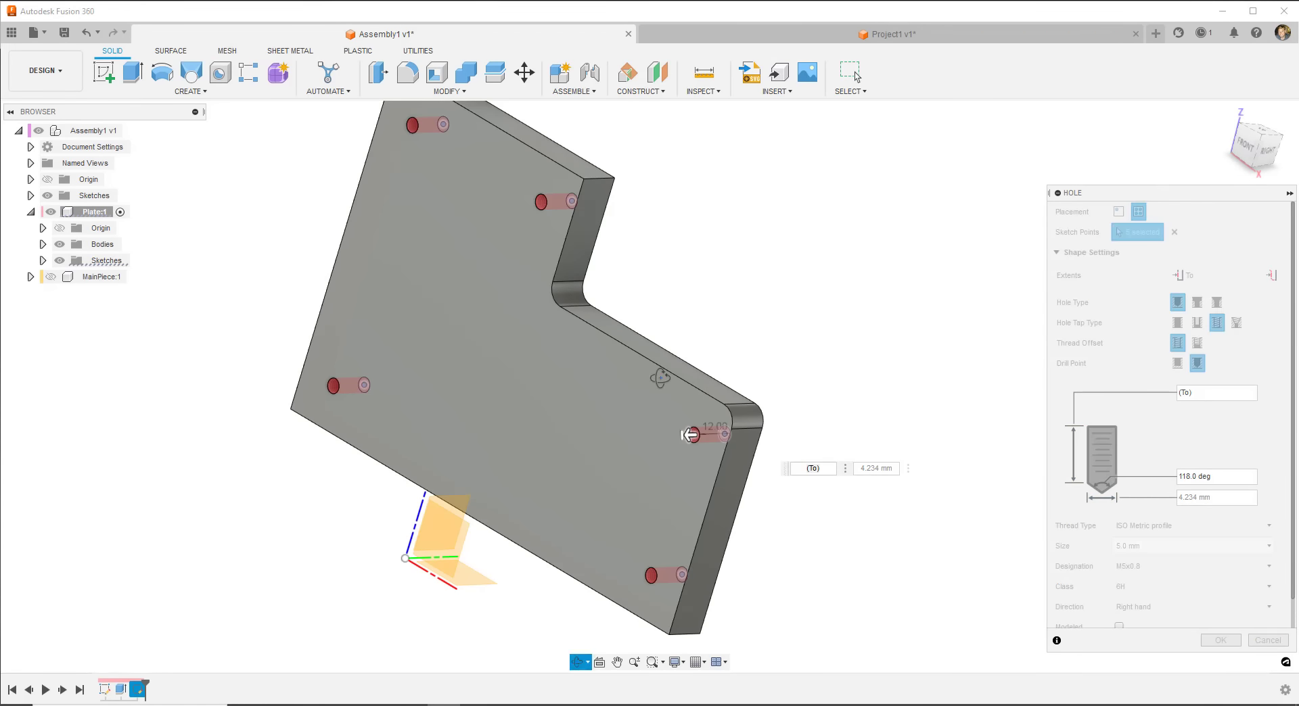
middle_click_drag(831, 417, 467, 232, "shift")
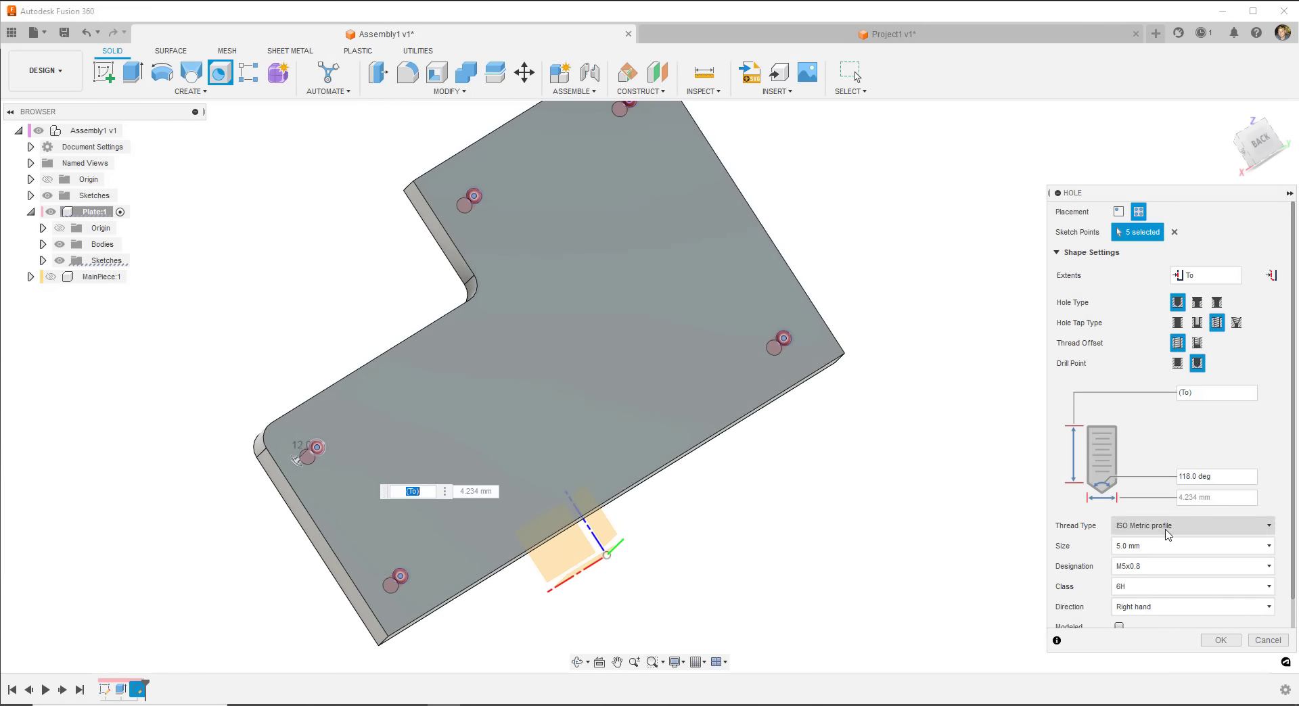
left_click(1197, 303)
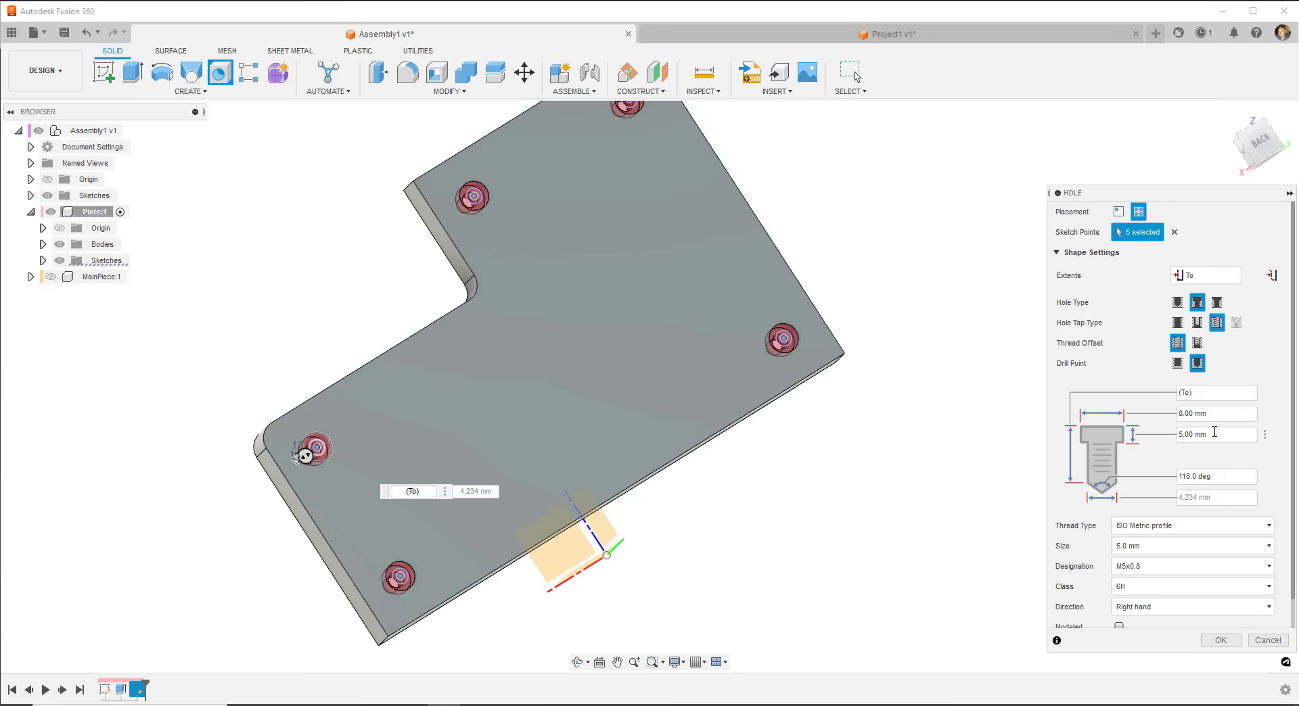
left_click(1216, 302)
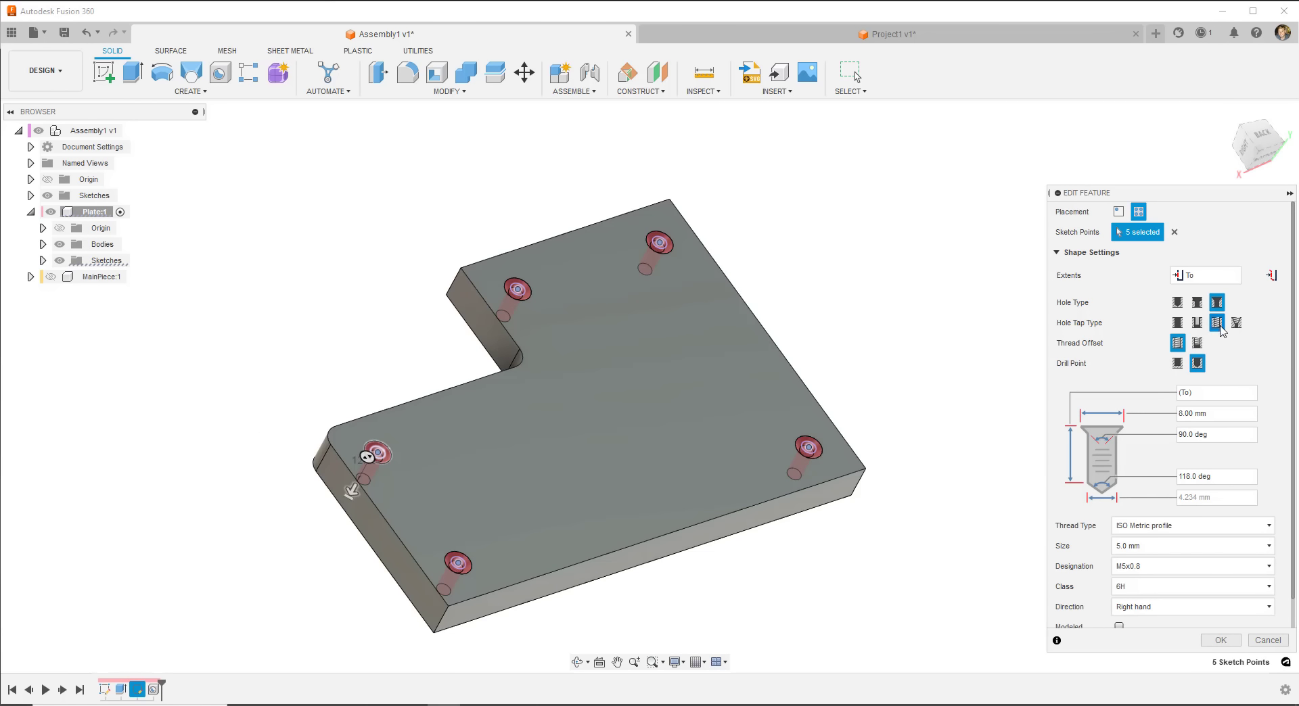
left_click(1178, 323)
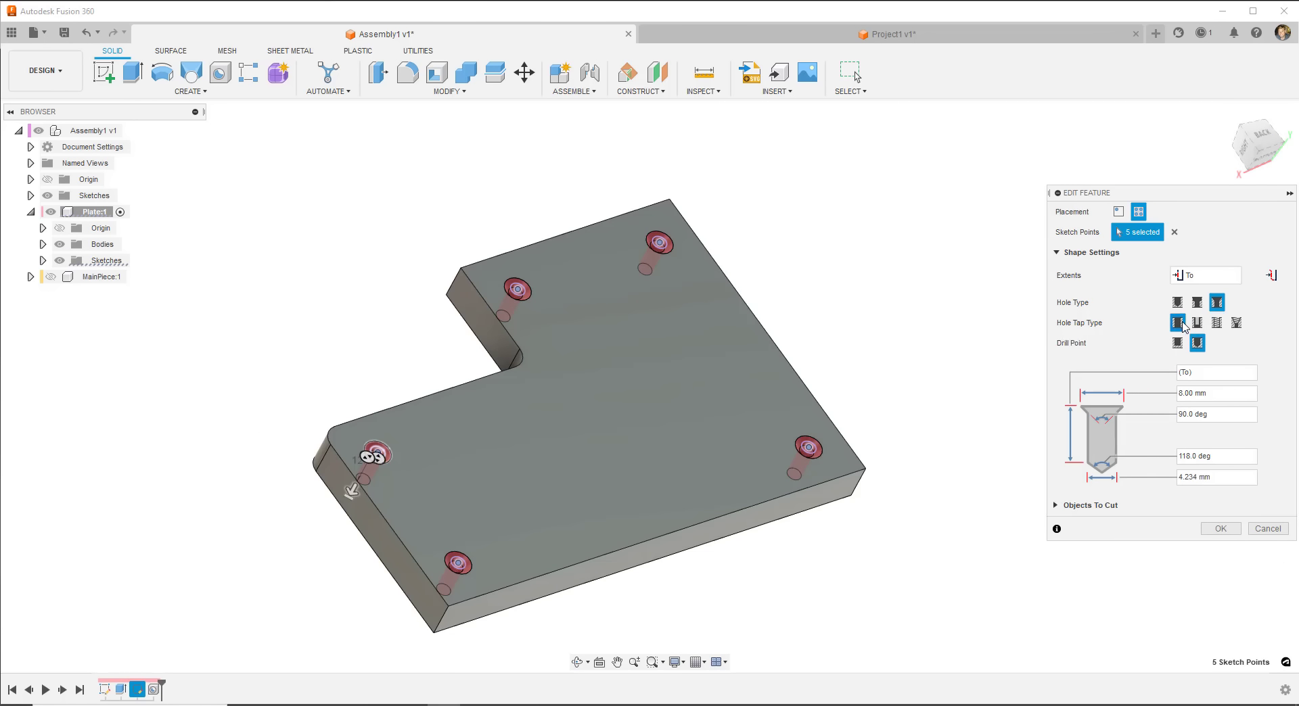
left_click(1220, 528)
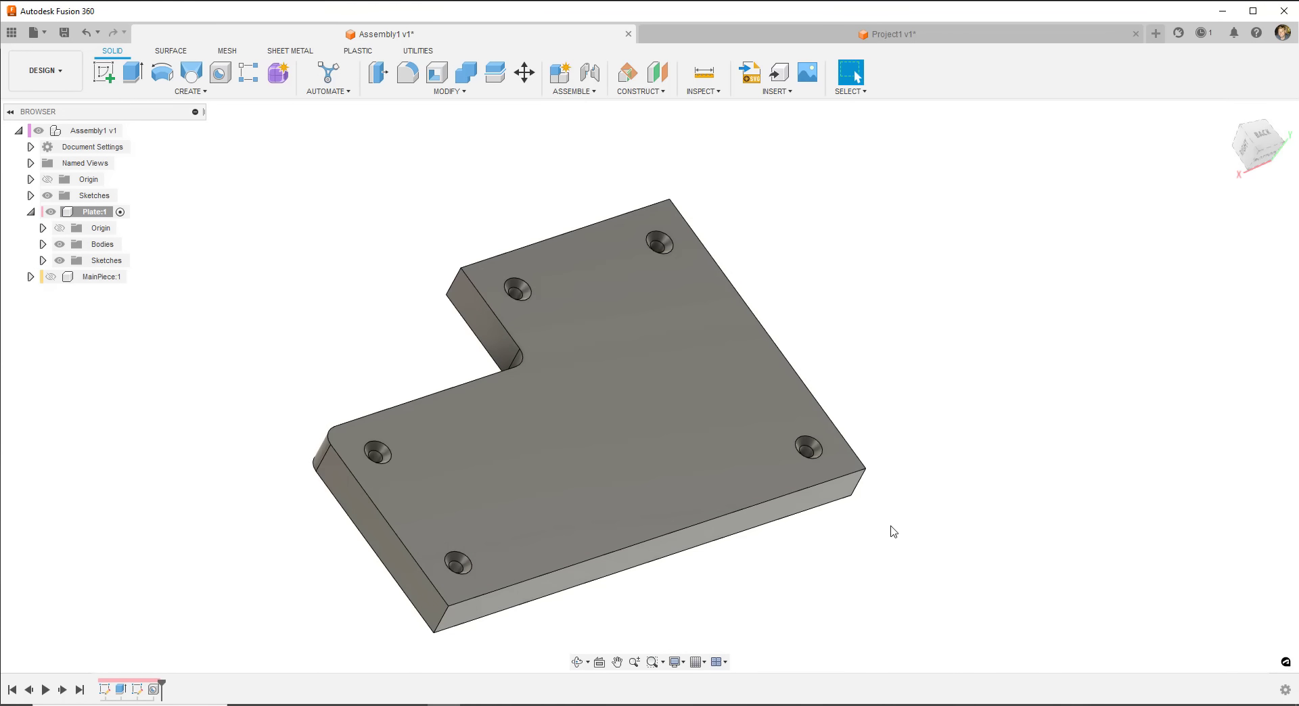
- Orbit to inspect the countersunk holes in the plate
middle_click_drag(890, 531, 672, 418, "shift")
scroll(548, 348, "up", 10)
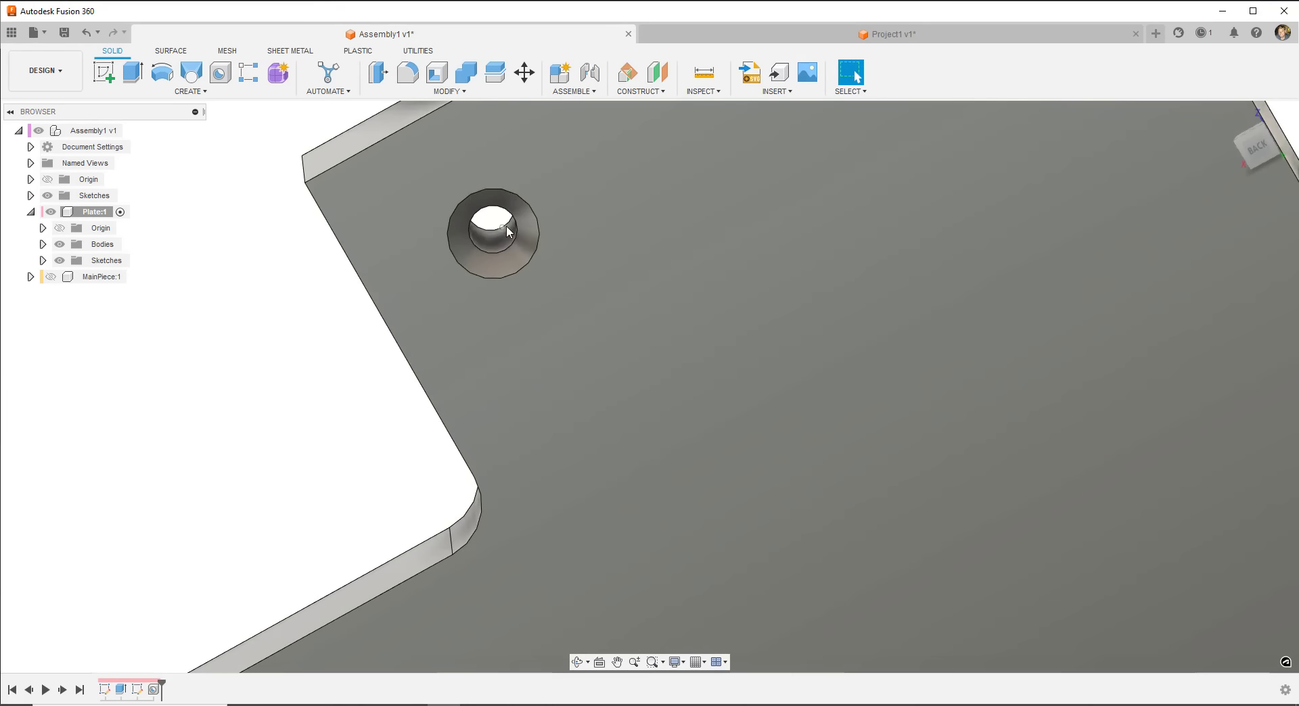
middle_click_drag(496, 286, 520, 220, "shift")
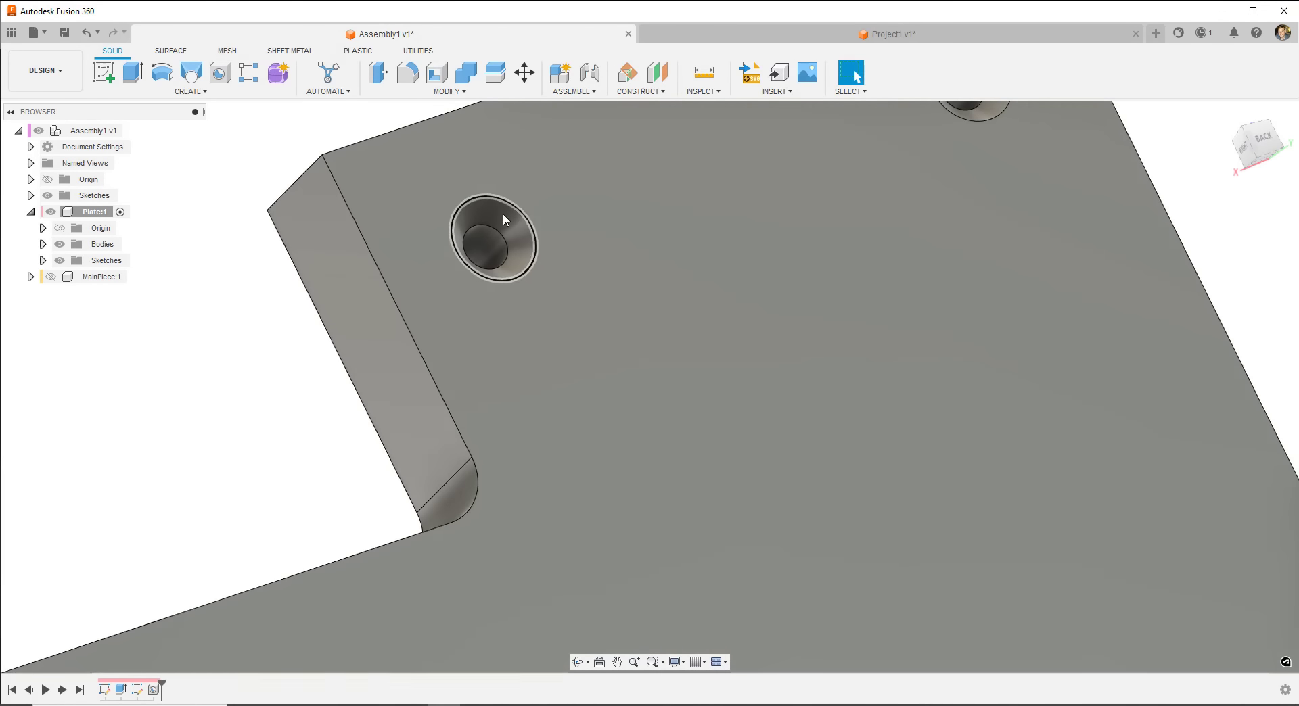
scroll(494, 238, "down", 10)
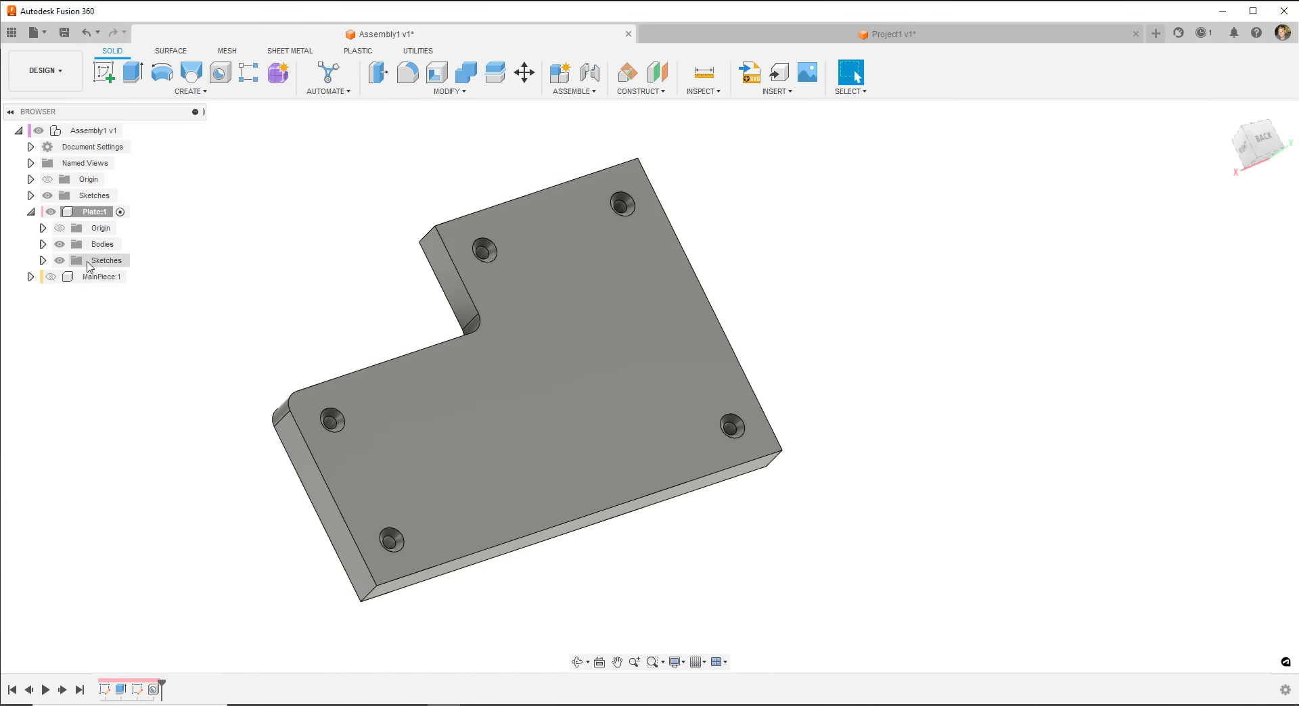
- Show MainPiece:1 again and make Assembly1 the active component
left_click(53, 280)
left_click(50, 277)
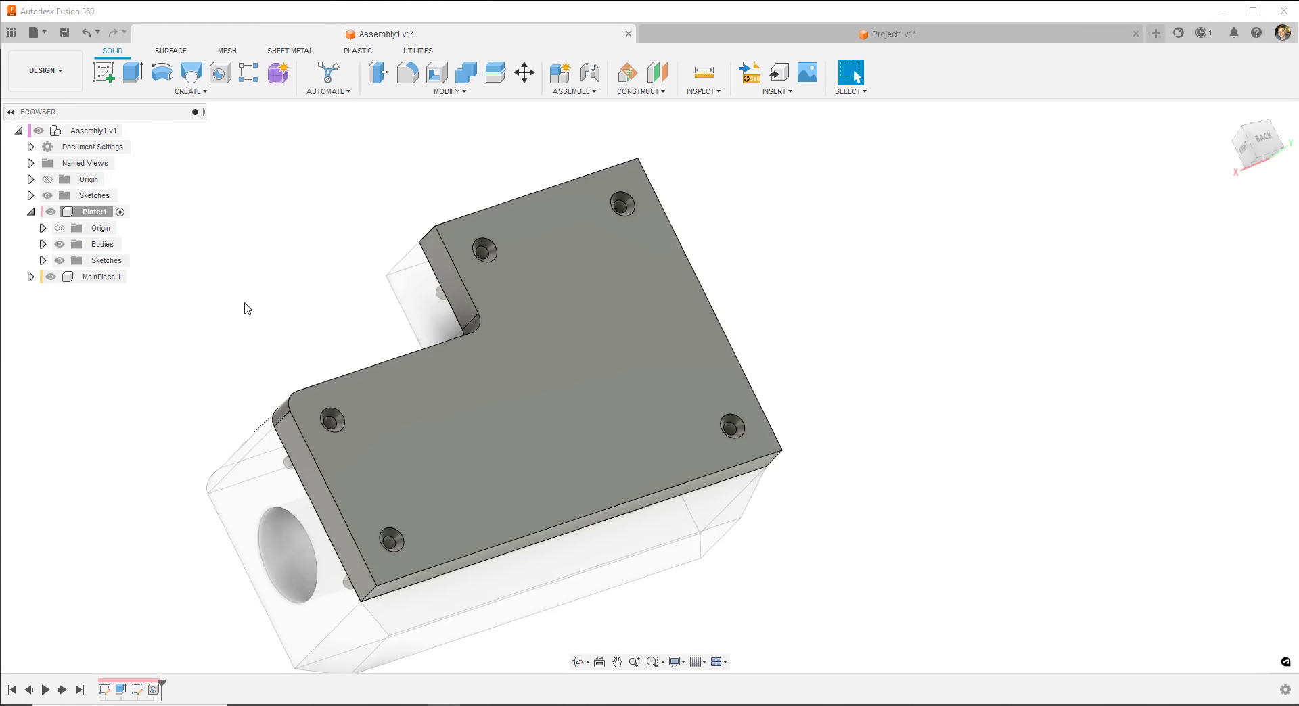
middle_click_drag(298, 211, 333, 255, "shift")
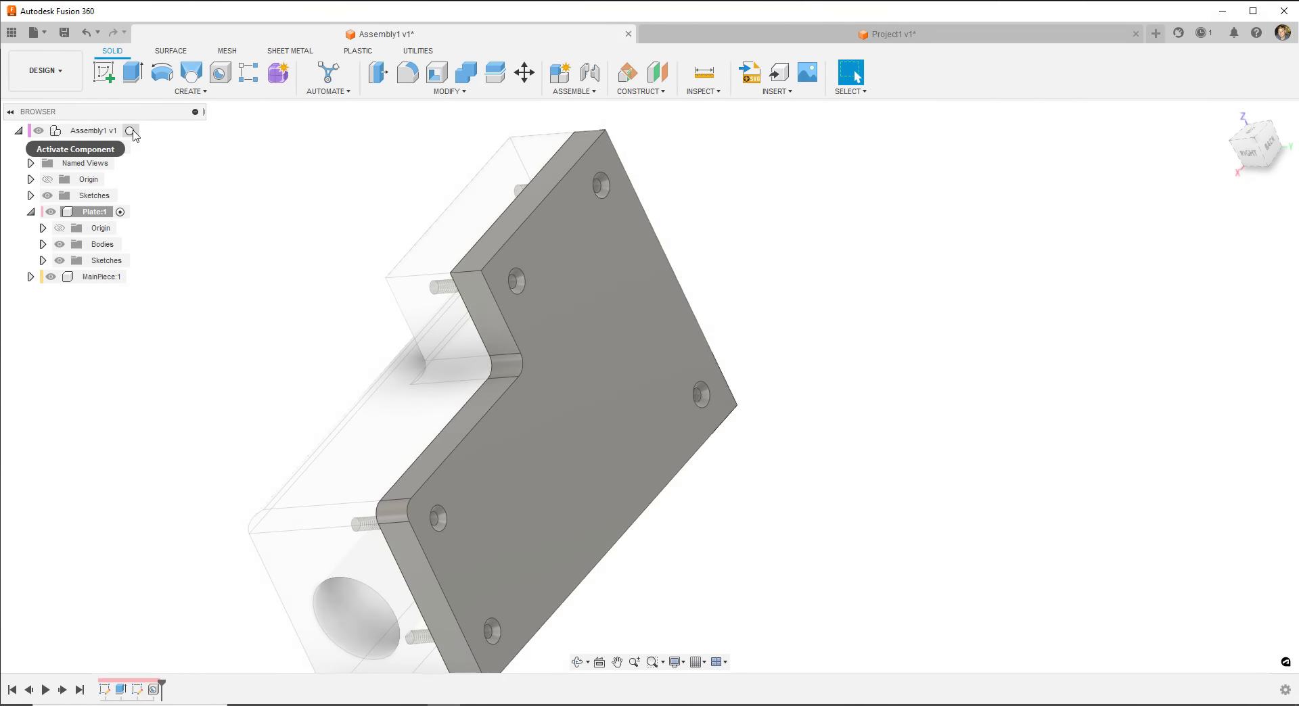
left_click(137, 131)
middle_click_drag(232, 295, 580, 485, "shift")
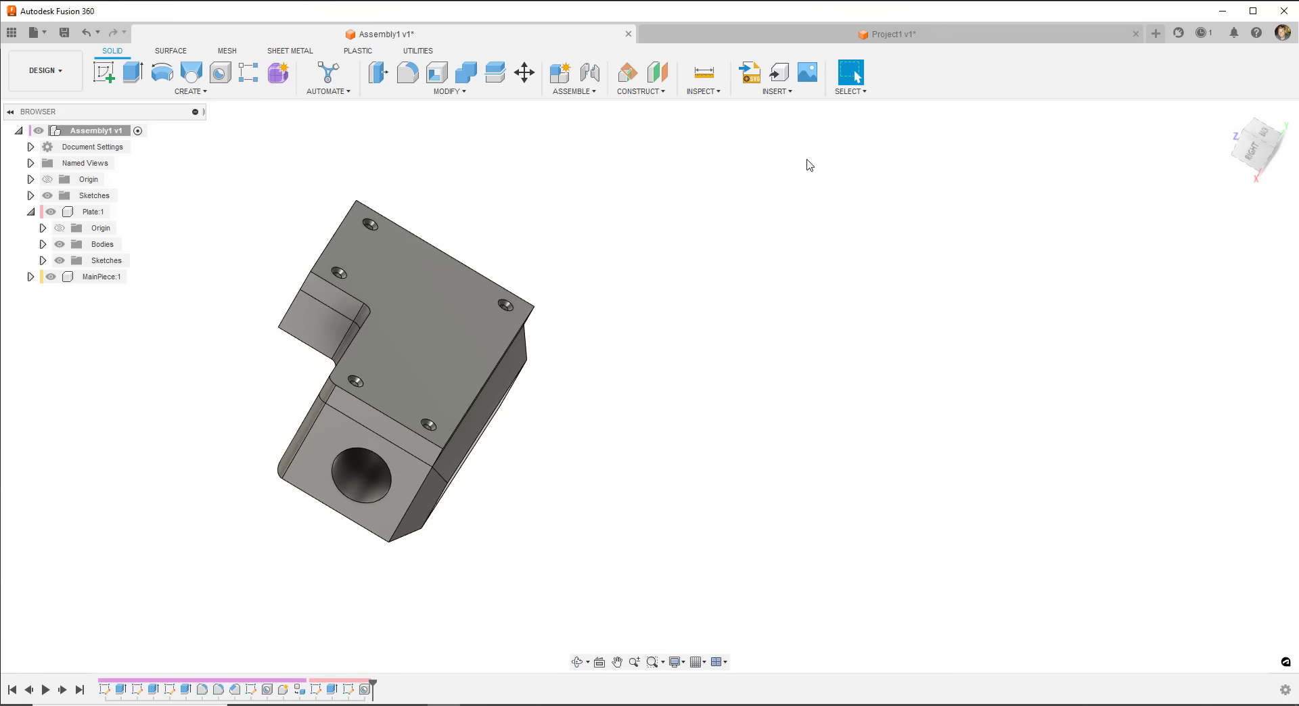
middle_click_drag(366, 400, 389, 443, "shift")
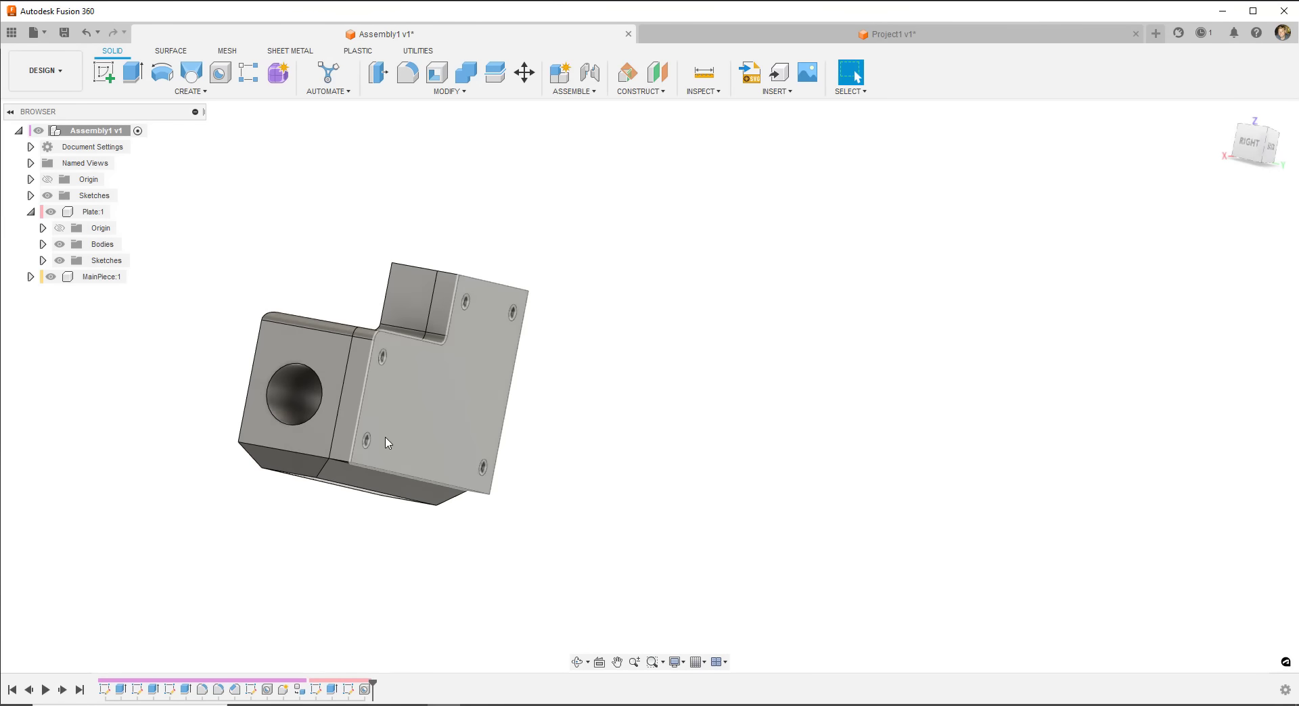
- Select the plate's Body1 and then individual faces on the part
left_click(42, 244)
left_click(113, 262)
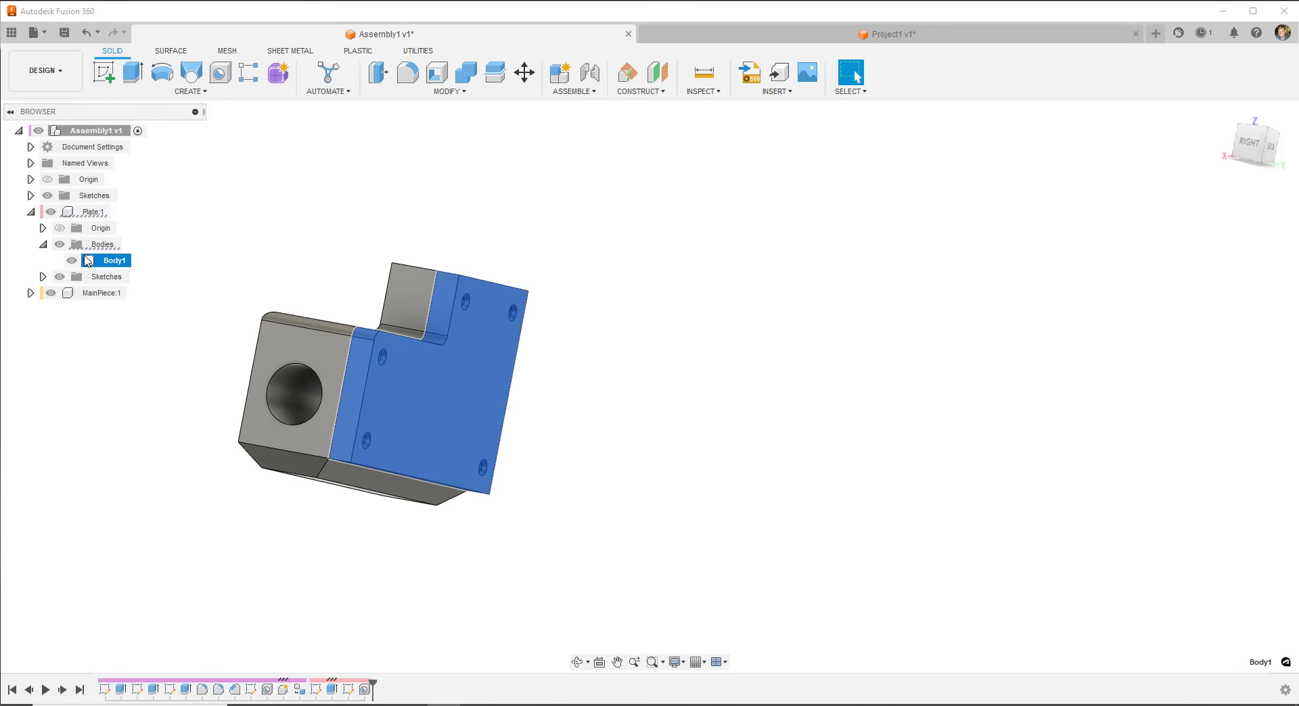
left_click(31, 212)
left_click(842, 428)
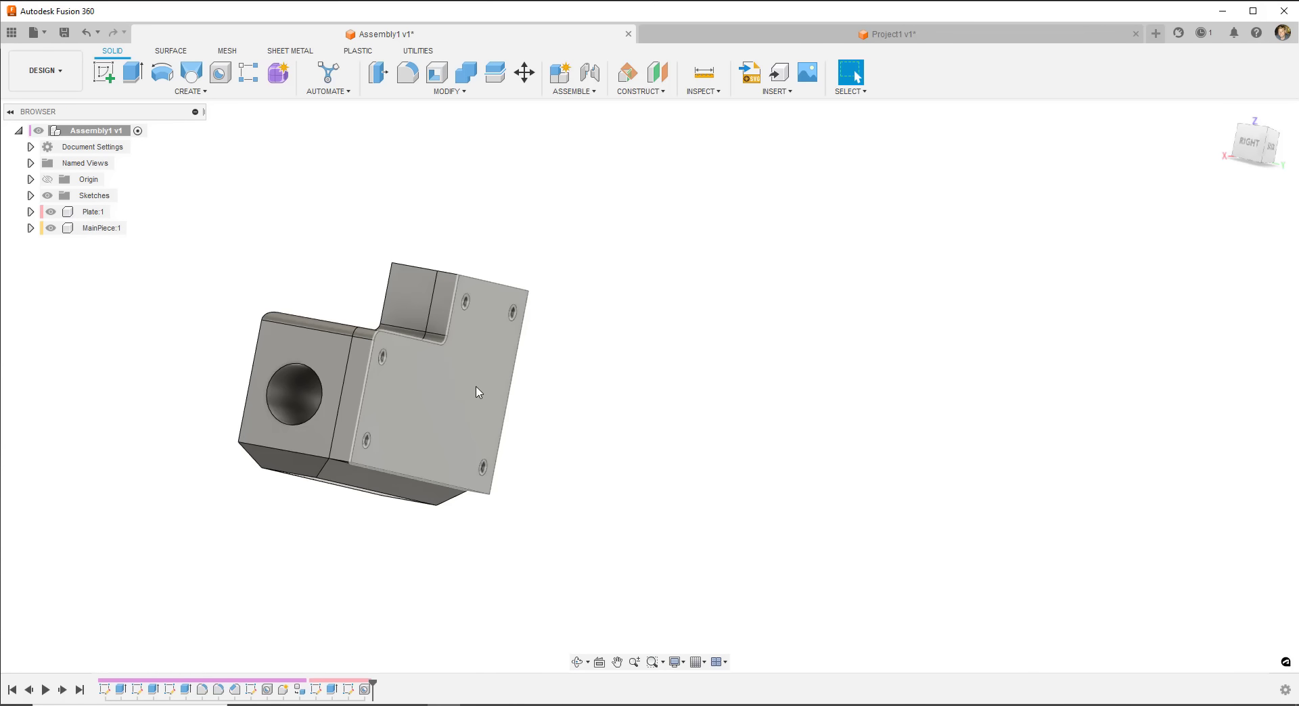
left_click(434, 397)
mouse_move(425, 389)
middle_mouse_down("shift")
mouse_move(595, 409)
mouse_move(433, 378)
middle_mouse_up("shift")
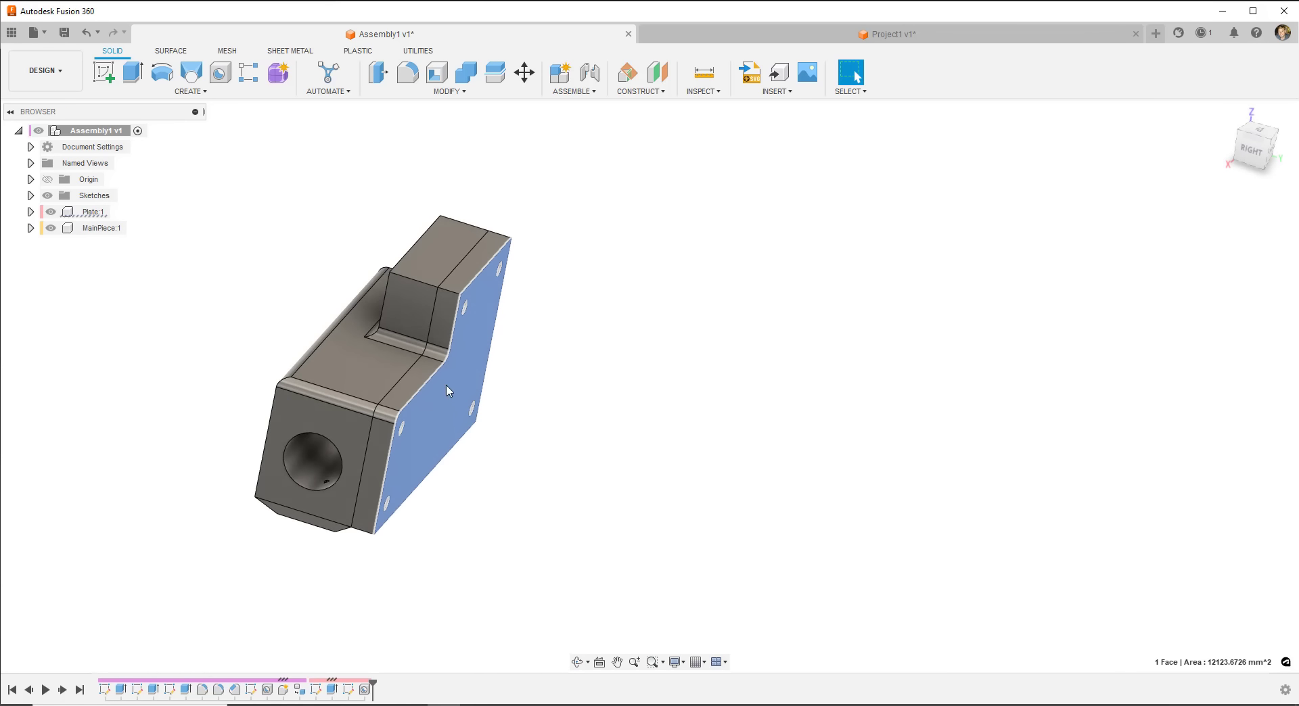
left_click(423, 384)
left_click(440, 321)
left_click(475, 262)
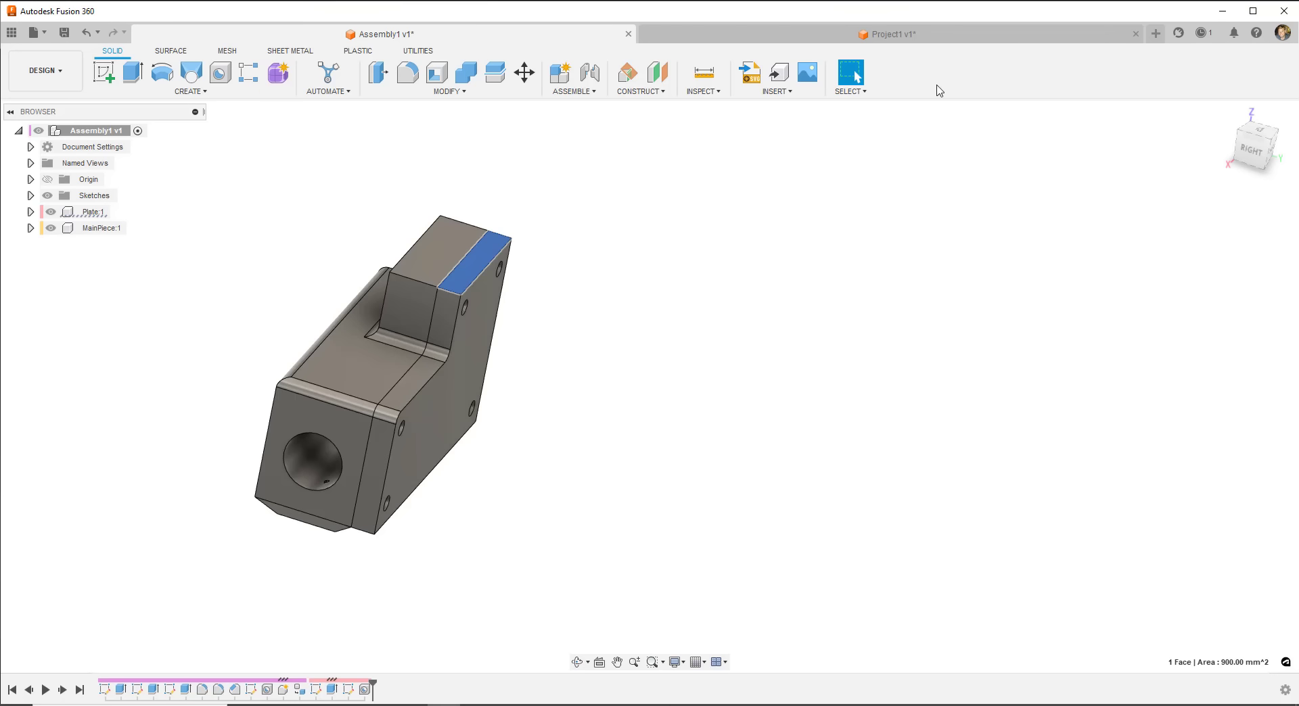
- Switch to Select Component Priority and pick Plate:1 and MainPiece:1 as whole components
left_click(851, 92)
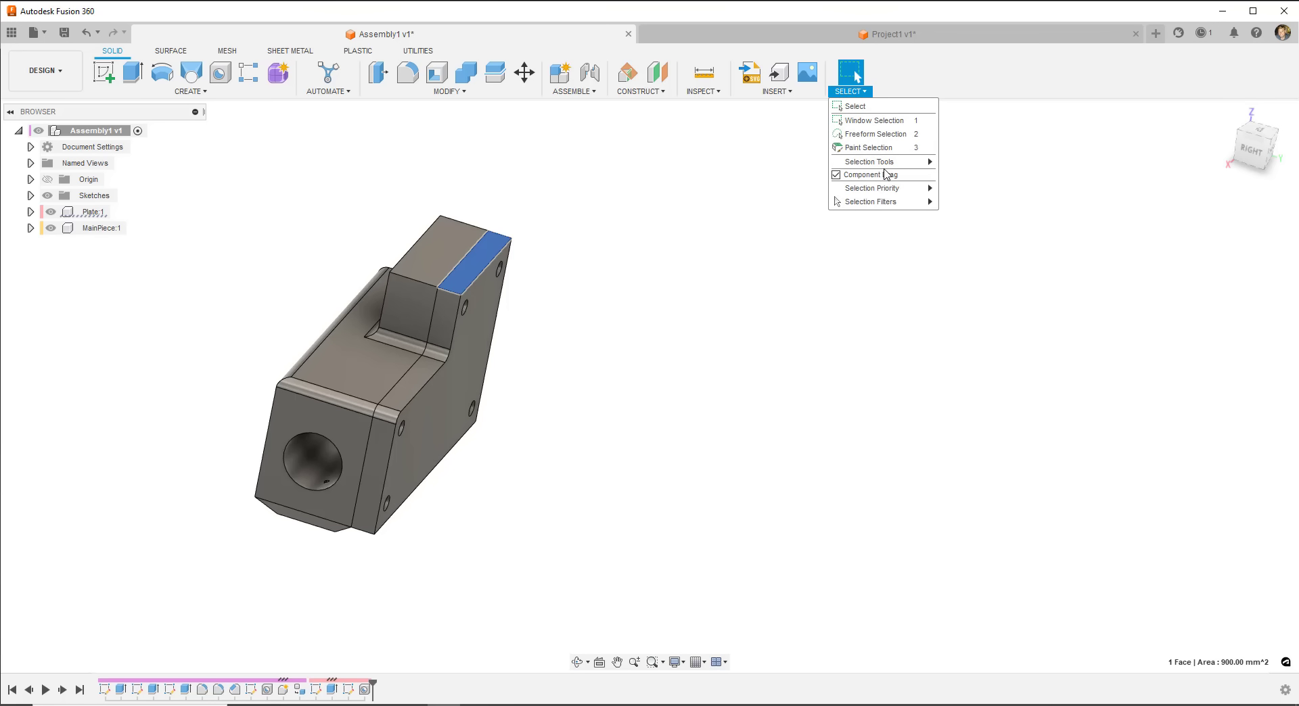
mouse_move(886, 190)
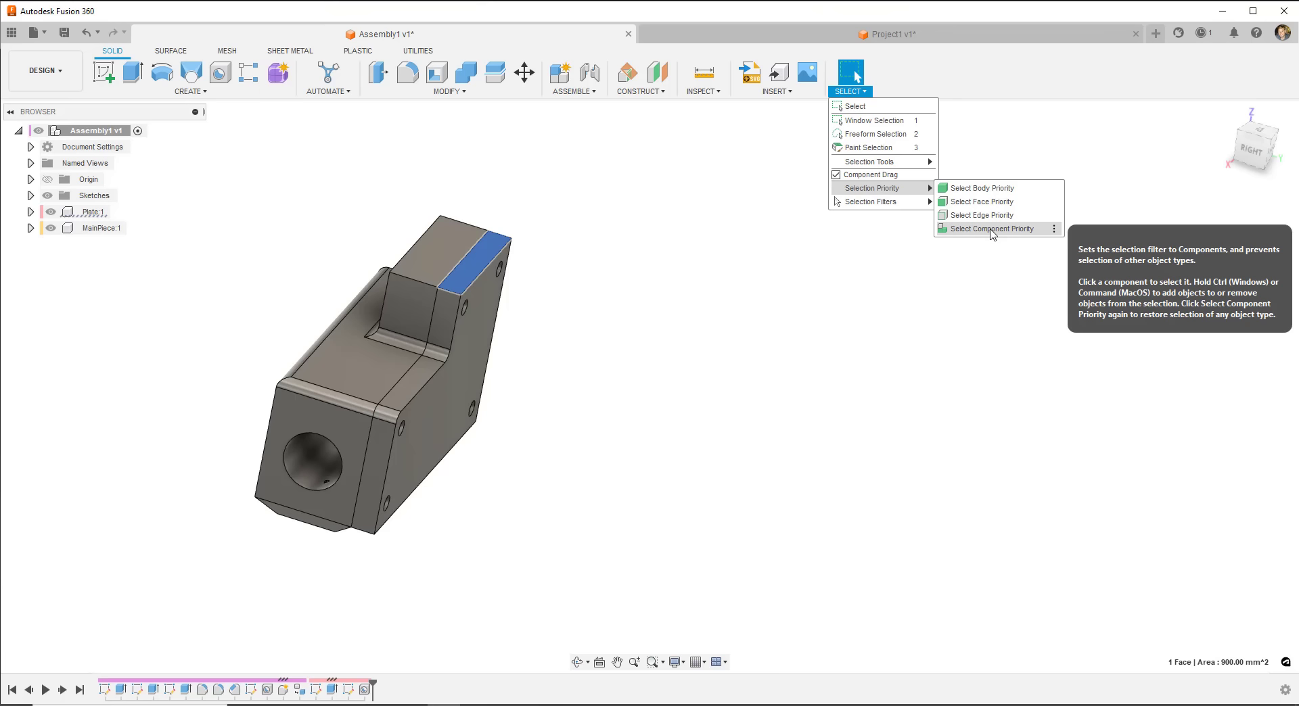
left_click(977, 229)
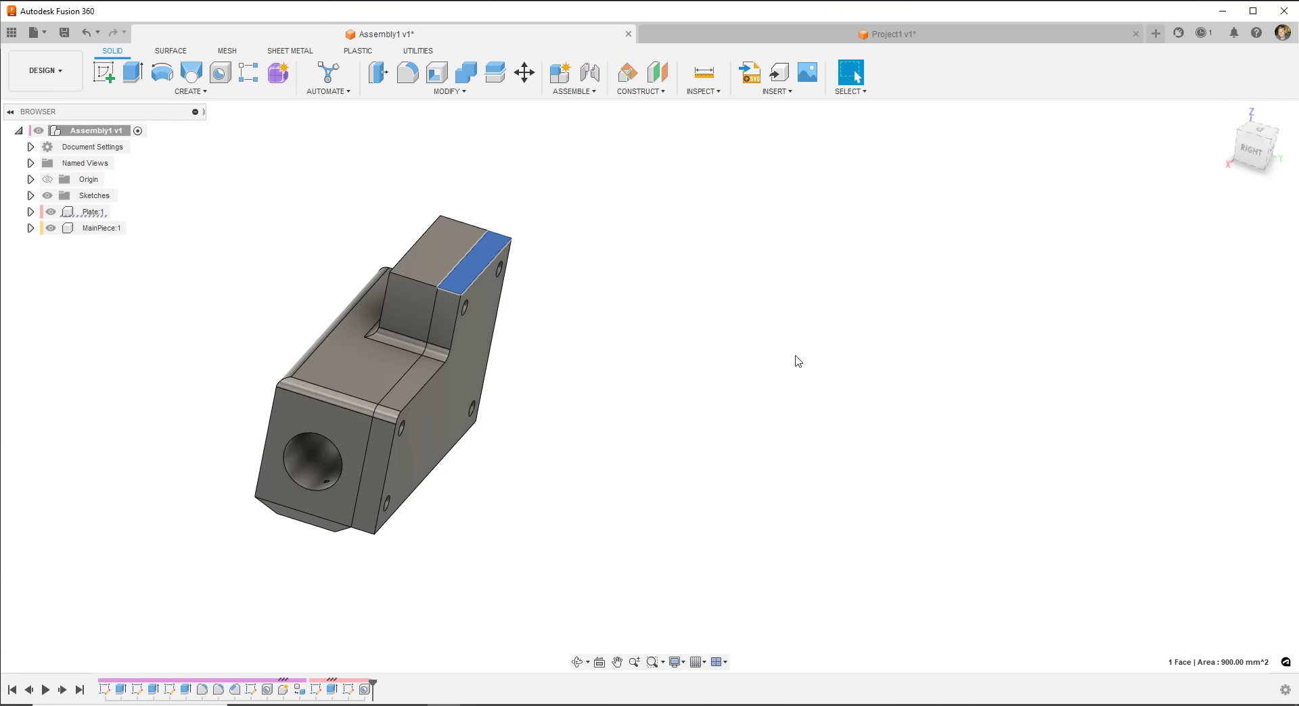
left_click(470, 396)
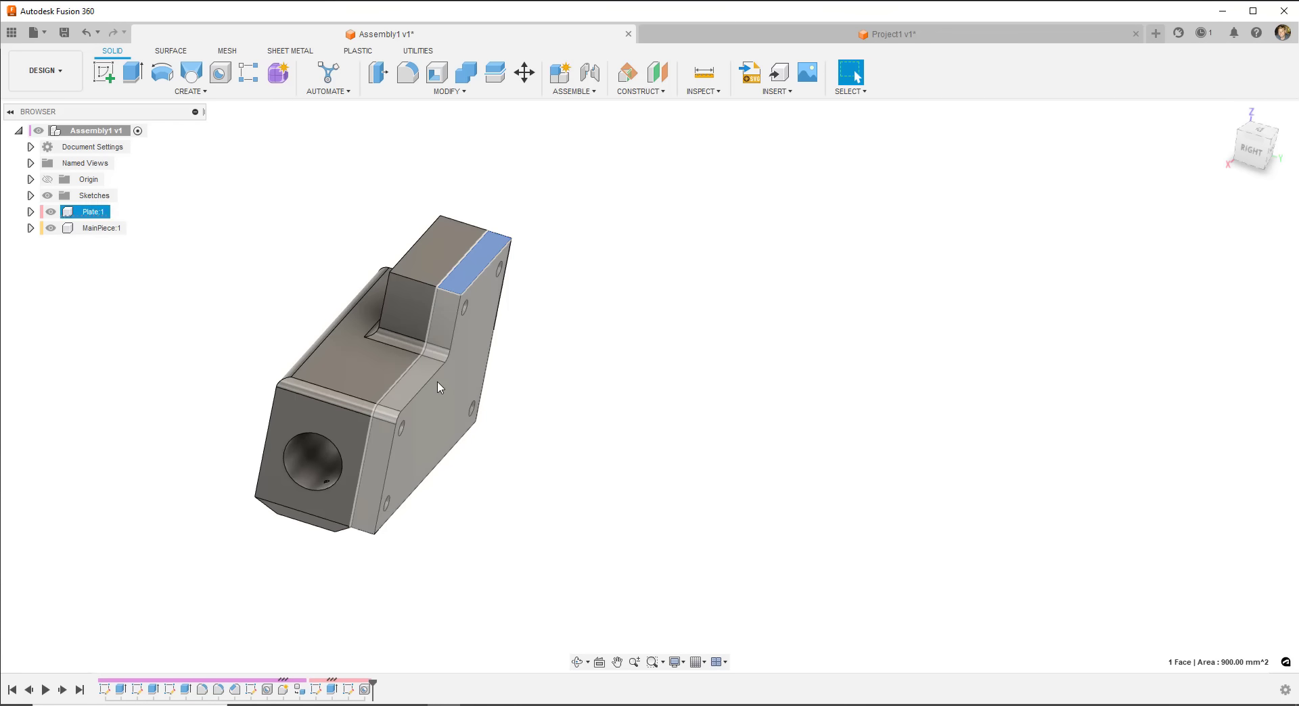
left_click(328, 339)
left_click(471, 403)
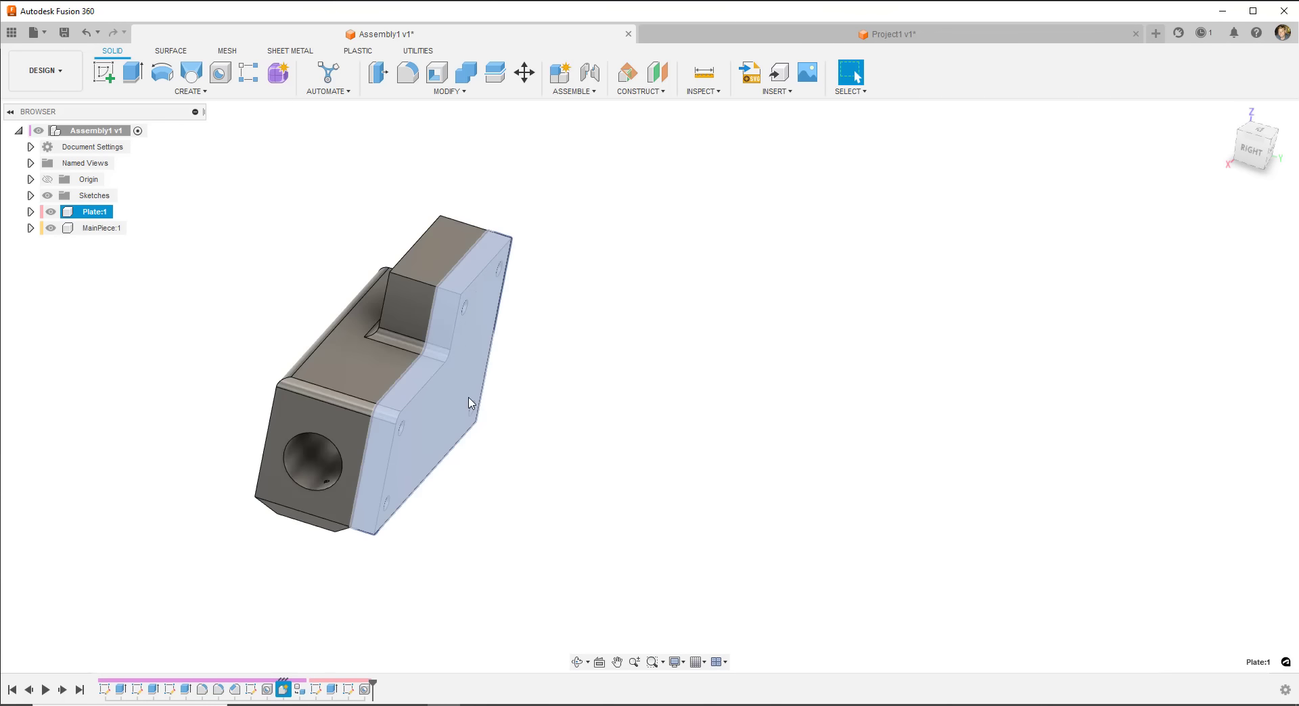
- Apply the ABS (White) plastic appearance to the plate
left_click(457, 92)
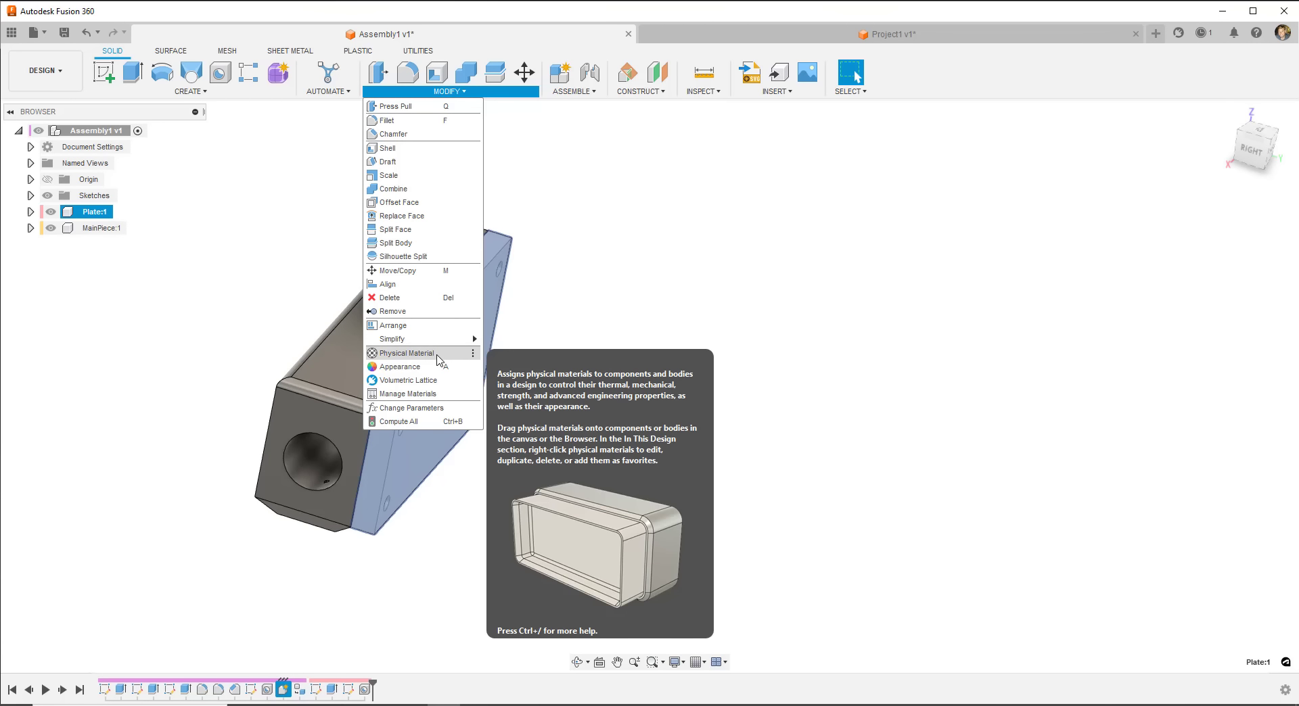
left_click(409, 368)
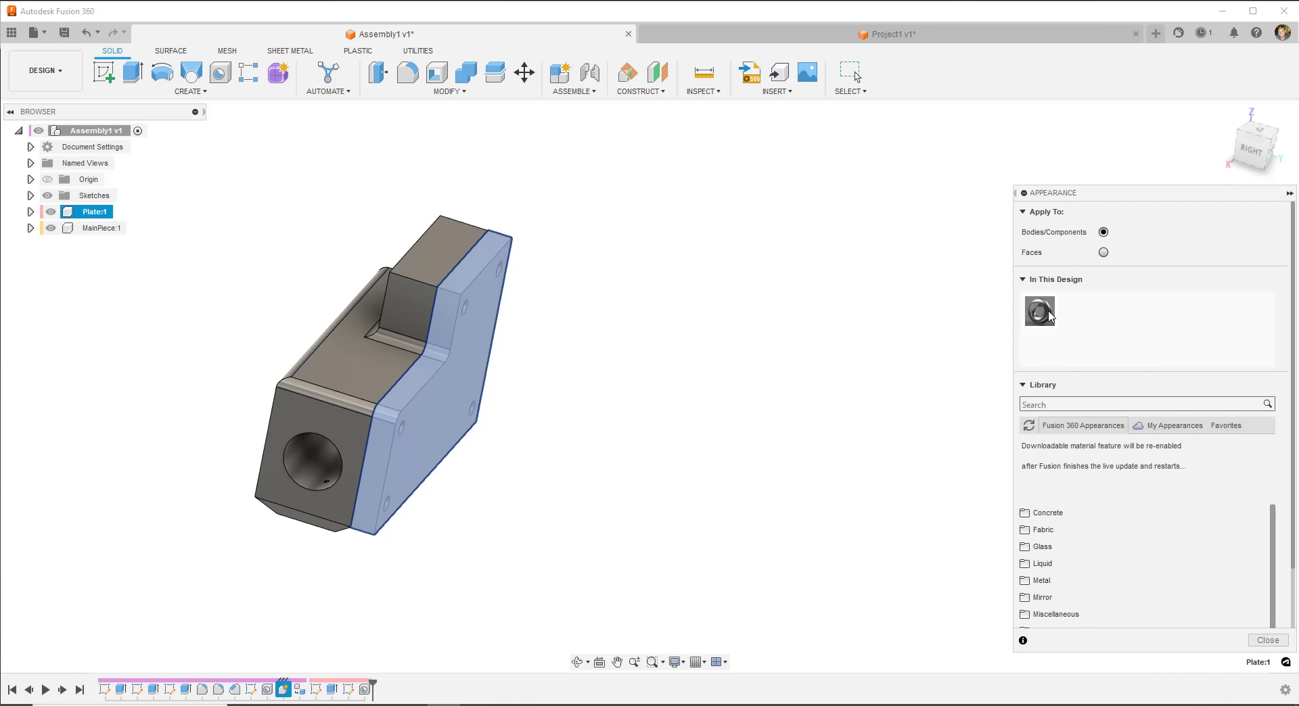
scroll(1062, 529, "down", 2)
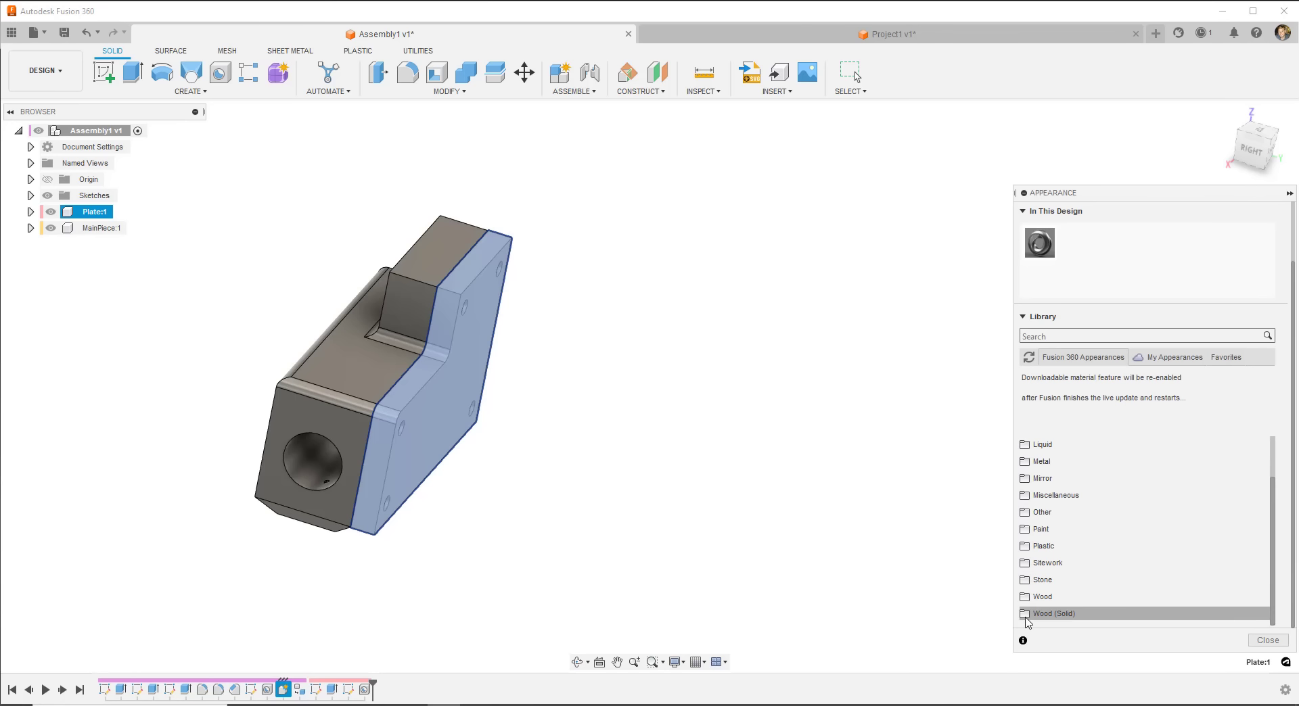
left_click(1026, 547)
scroll(1083, 534, "down", 5)
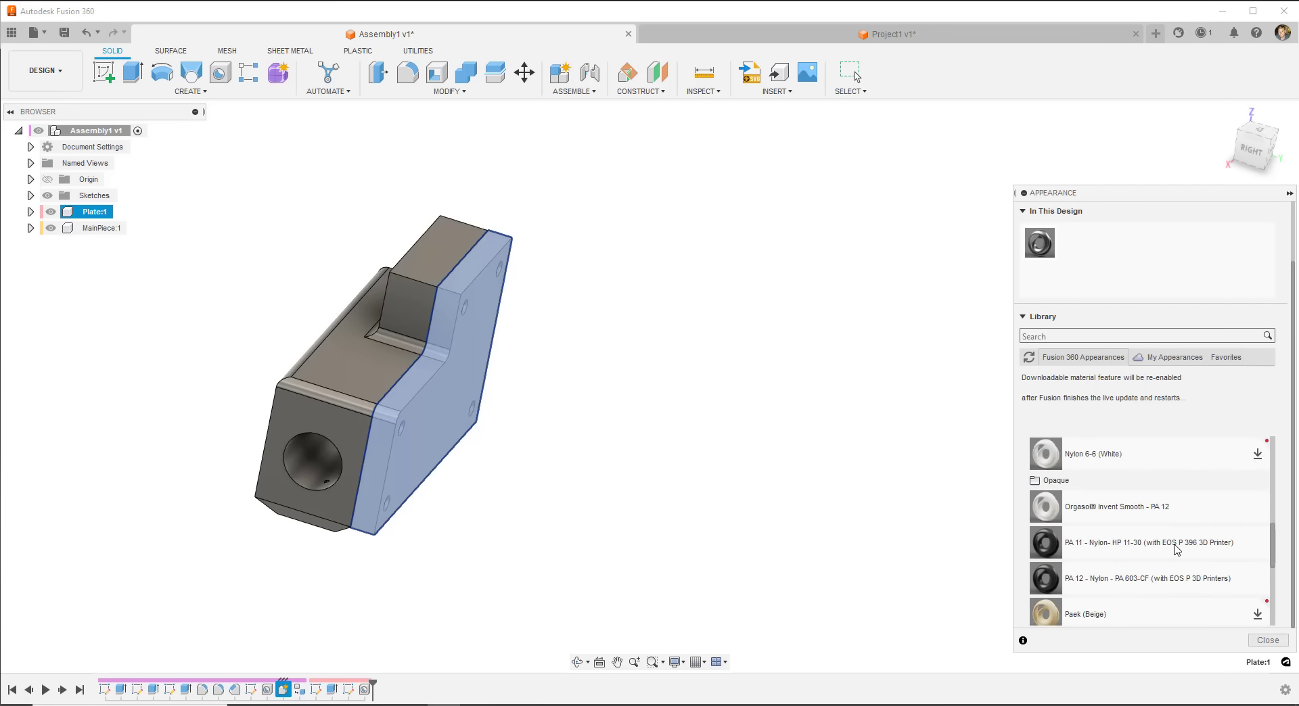
scroll(1069, 500, "up", 2)
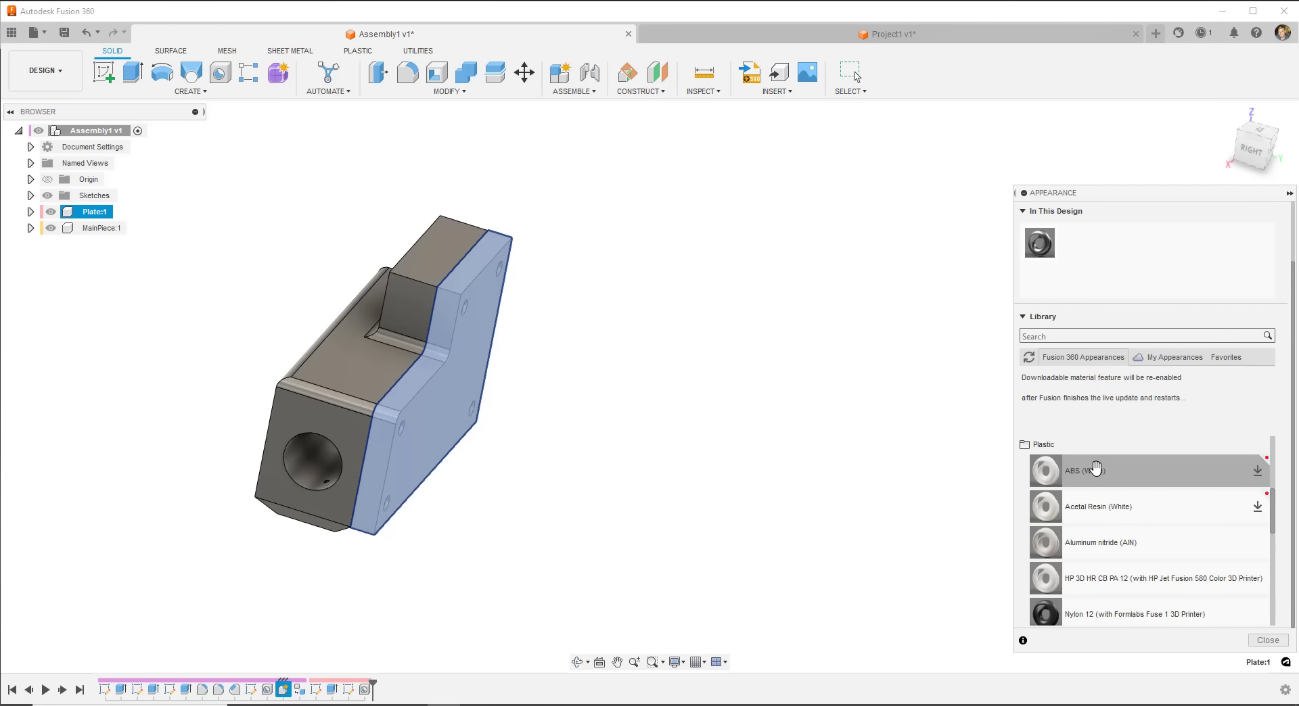
left_click_drag(1096, 468, 430, 410)
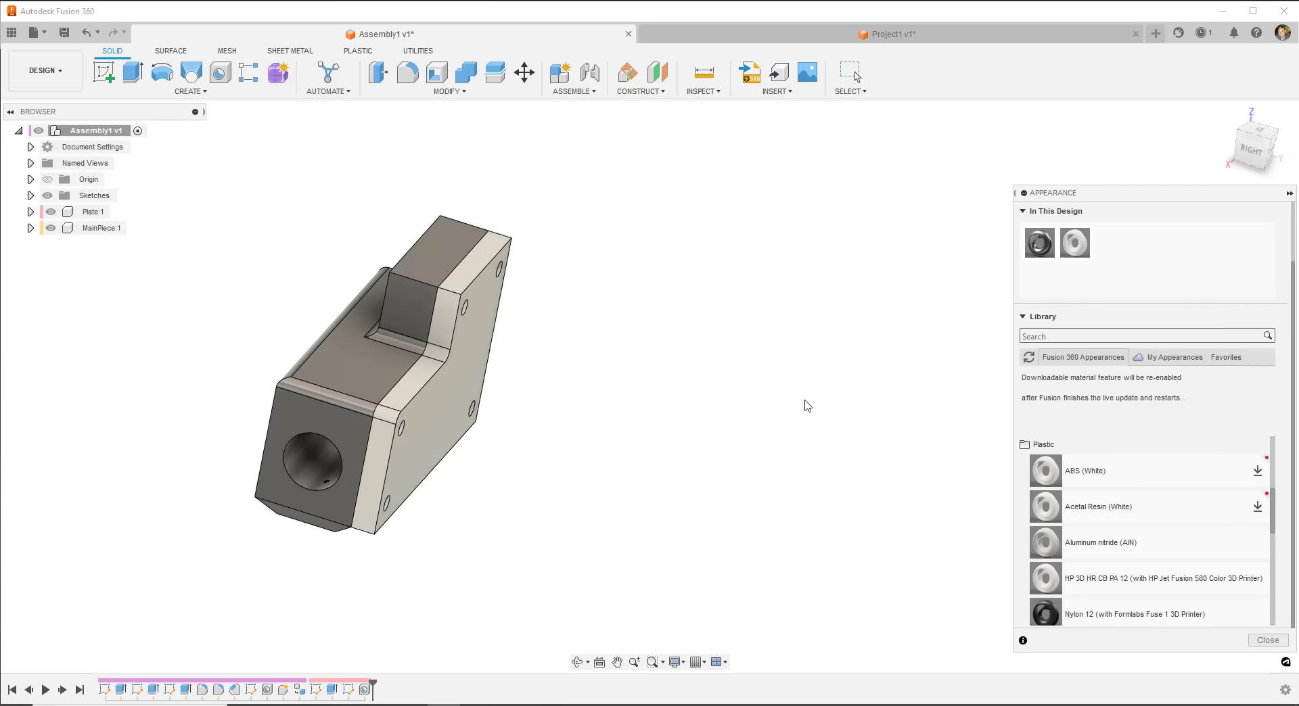
- Apply Brass - Polished to the main piece and close the Appearance panel
scroll(1225, 501, "up", 10)
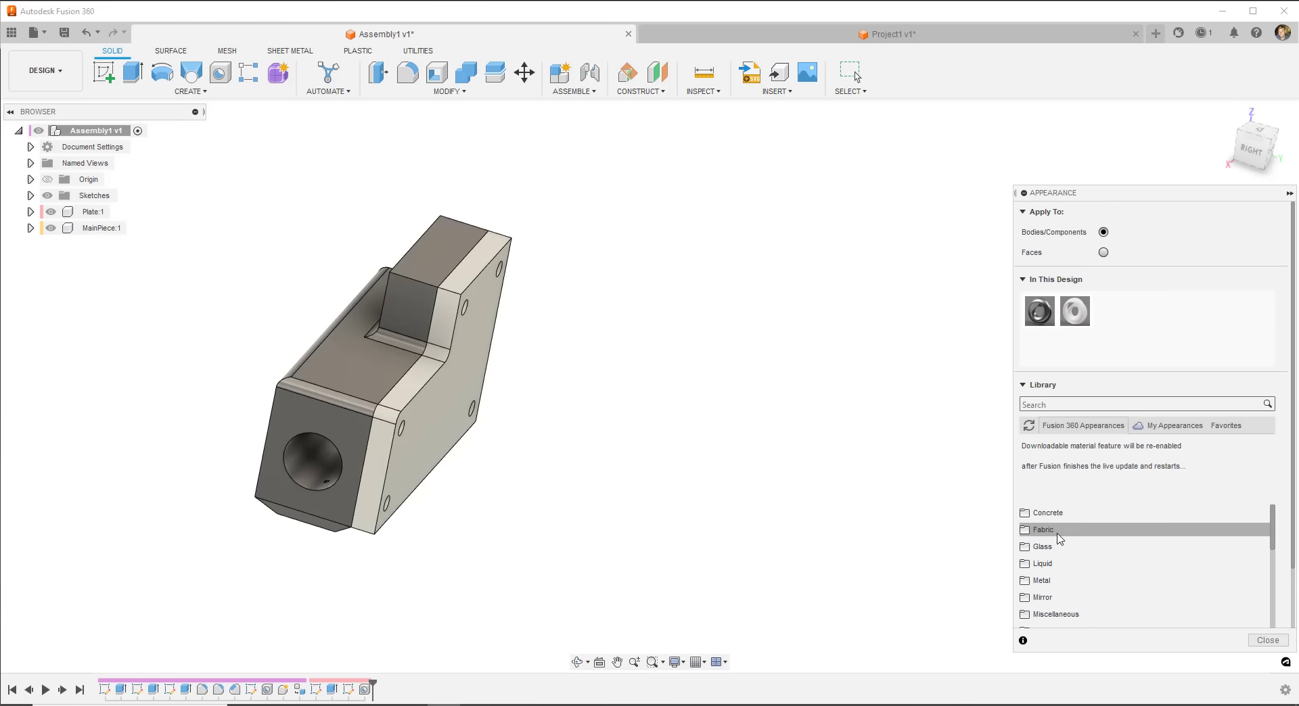
left_click(1024, 586)
scroll(1123, 535, "down", 3)
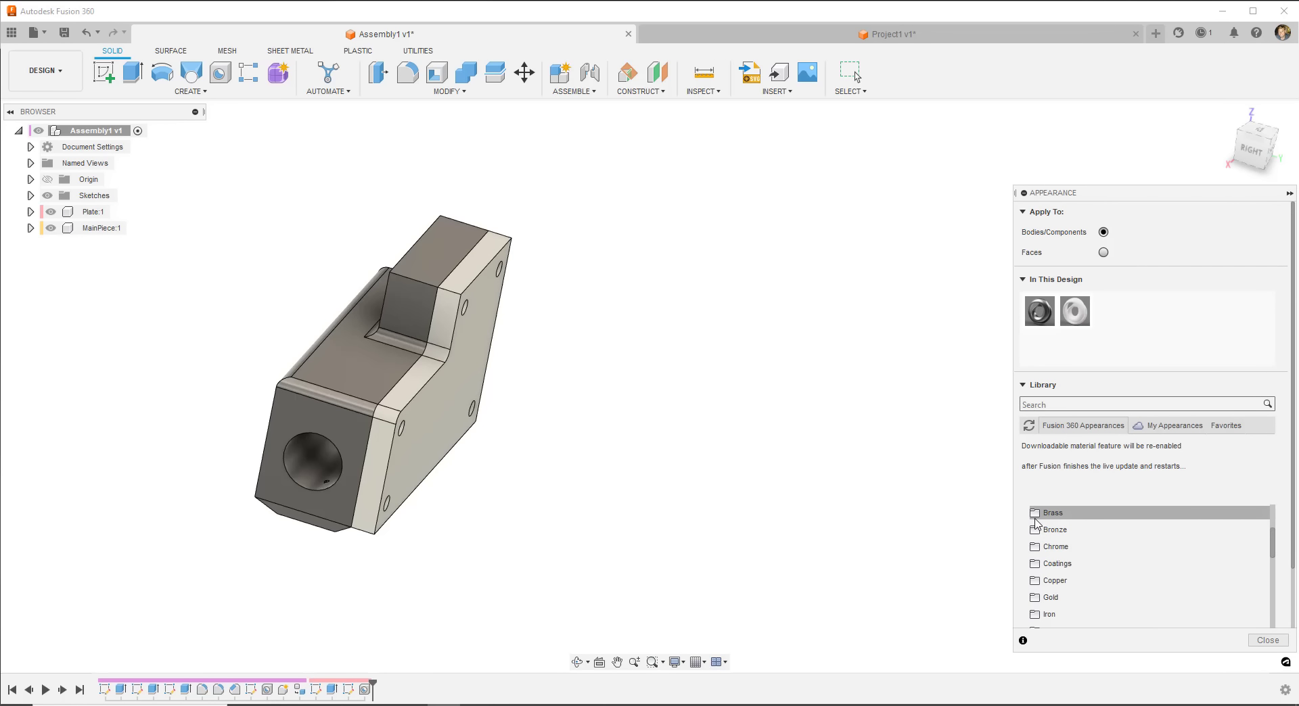
left_click(1067, 513)
left_click_drag(1105, 579, 342, 391)
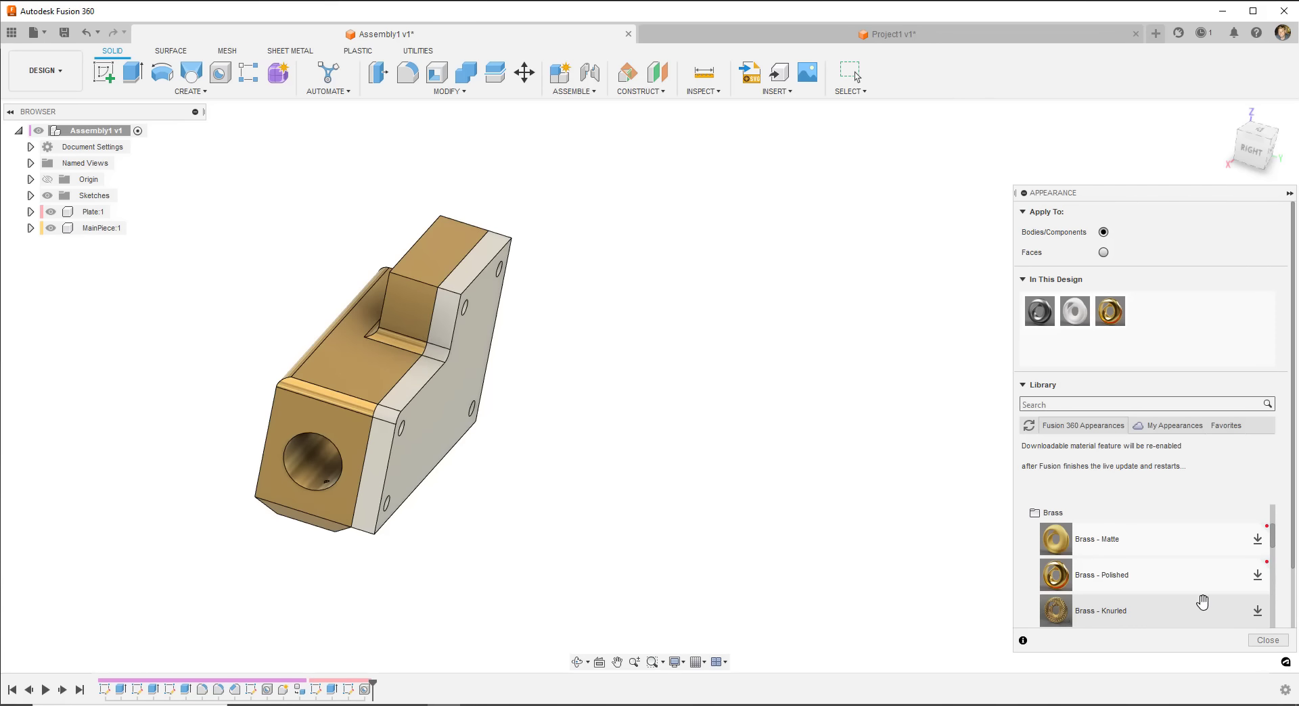
left_click(1268, 640)
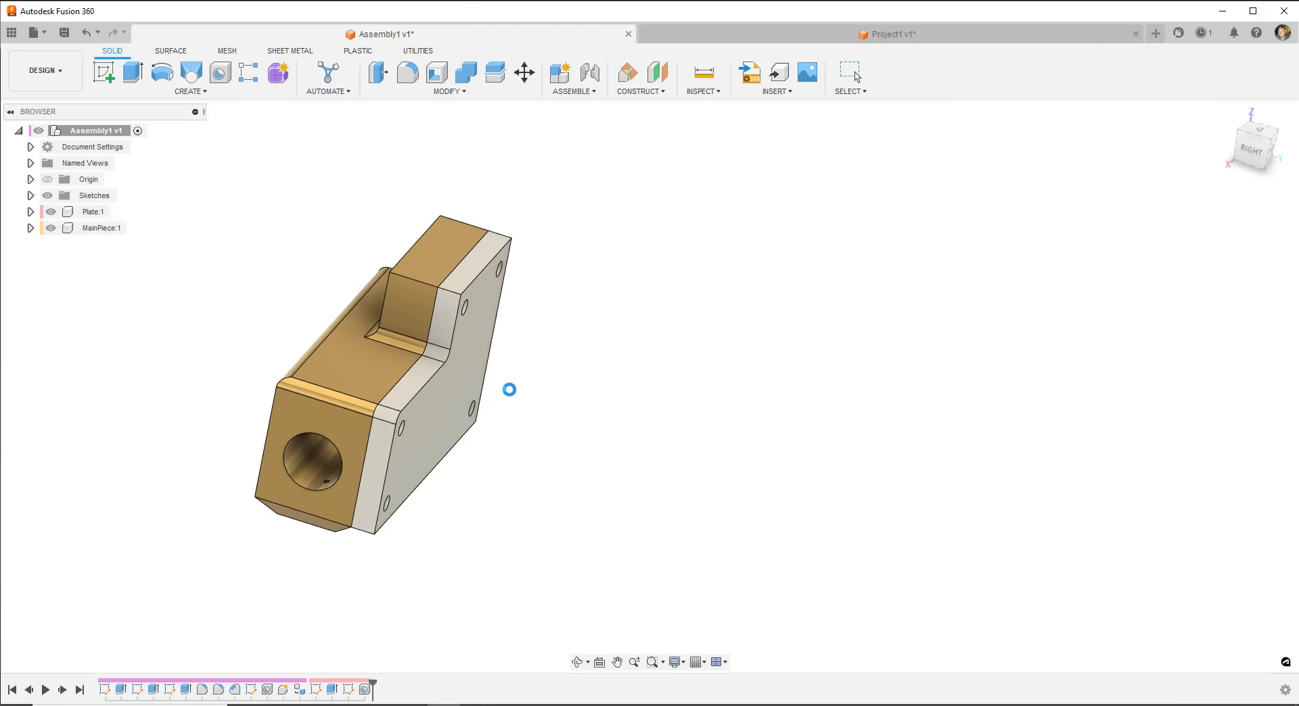
- Orbit toward the plate, activate Plate:1 and MainPiece:1, then make the whole assembly active again
middle_click_drag(406, 420, 637, 417, "shift")
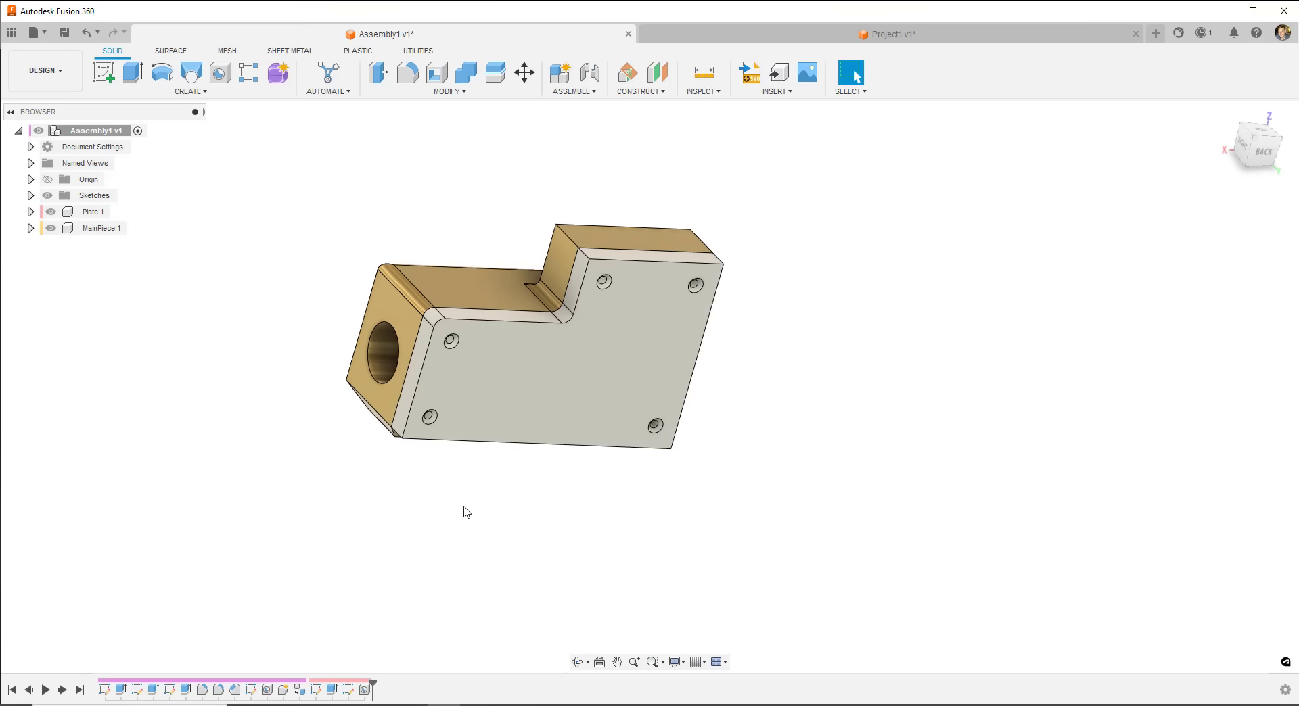
mouse_move(470, 373)
middle_mouse_down("shift")
mouse_move(499, 371)
mouse_move(498, 440)
mouse_move(497, 373)
mouse_move(485, 373)
middle_mouse_up("shift")
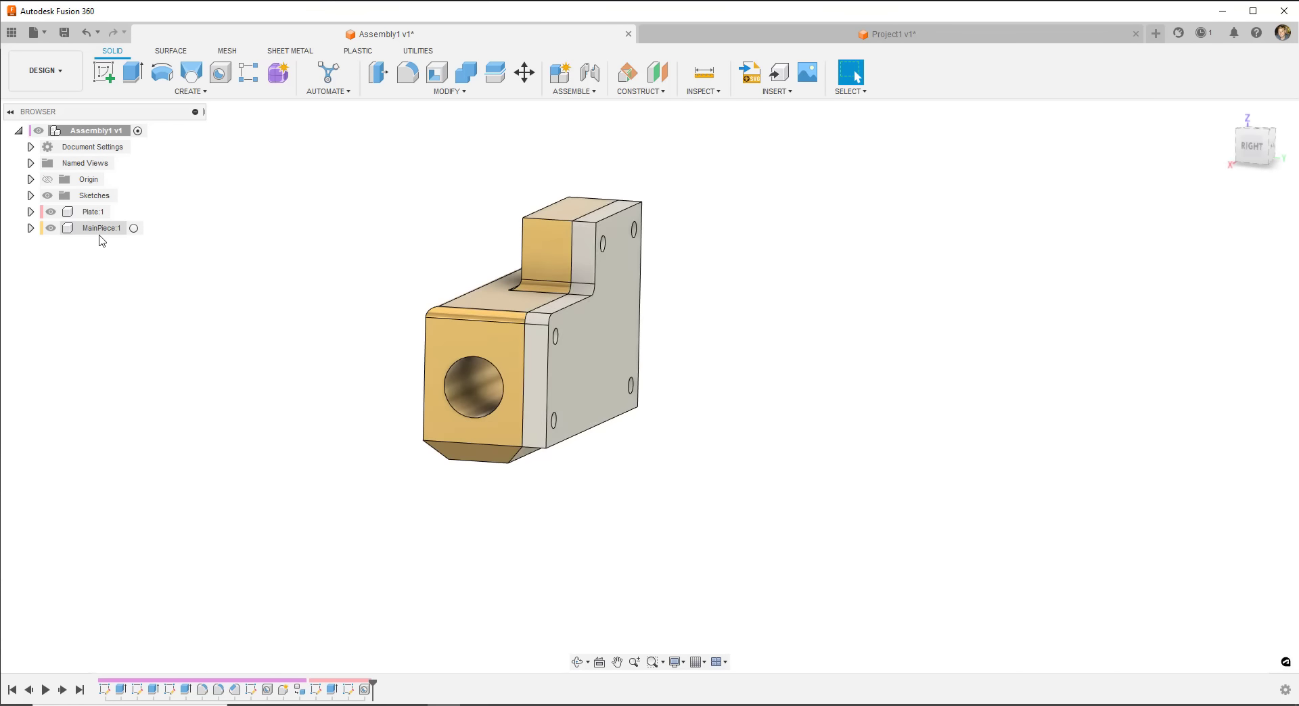
double_click(92, 212)
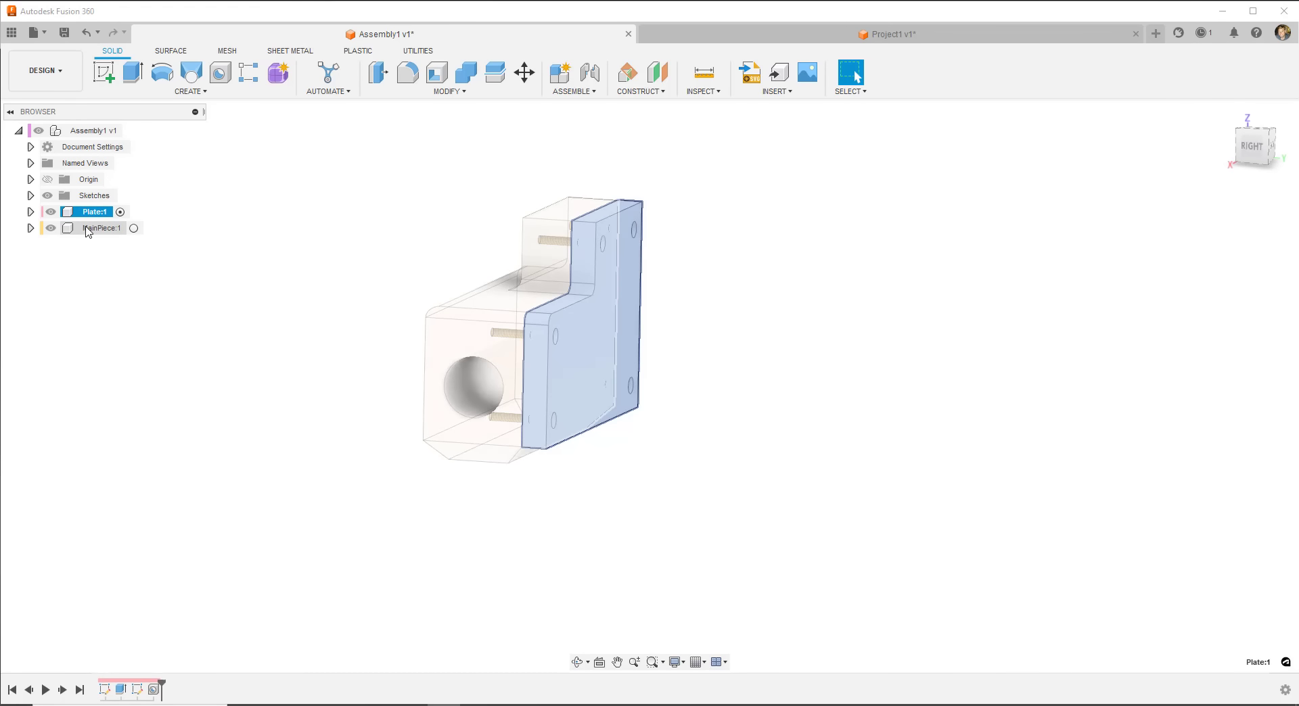
left_click(133, 228)
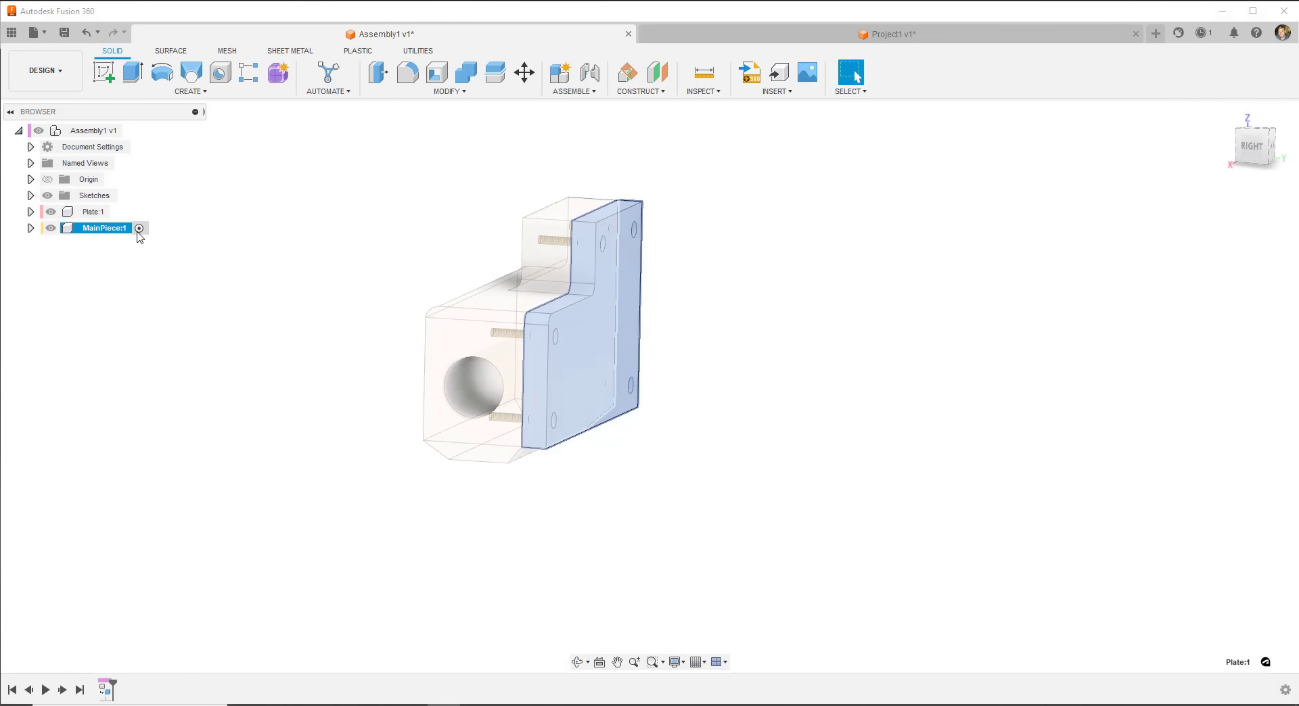
left_click(129, 130)
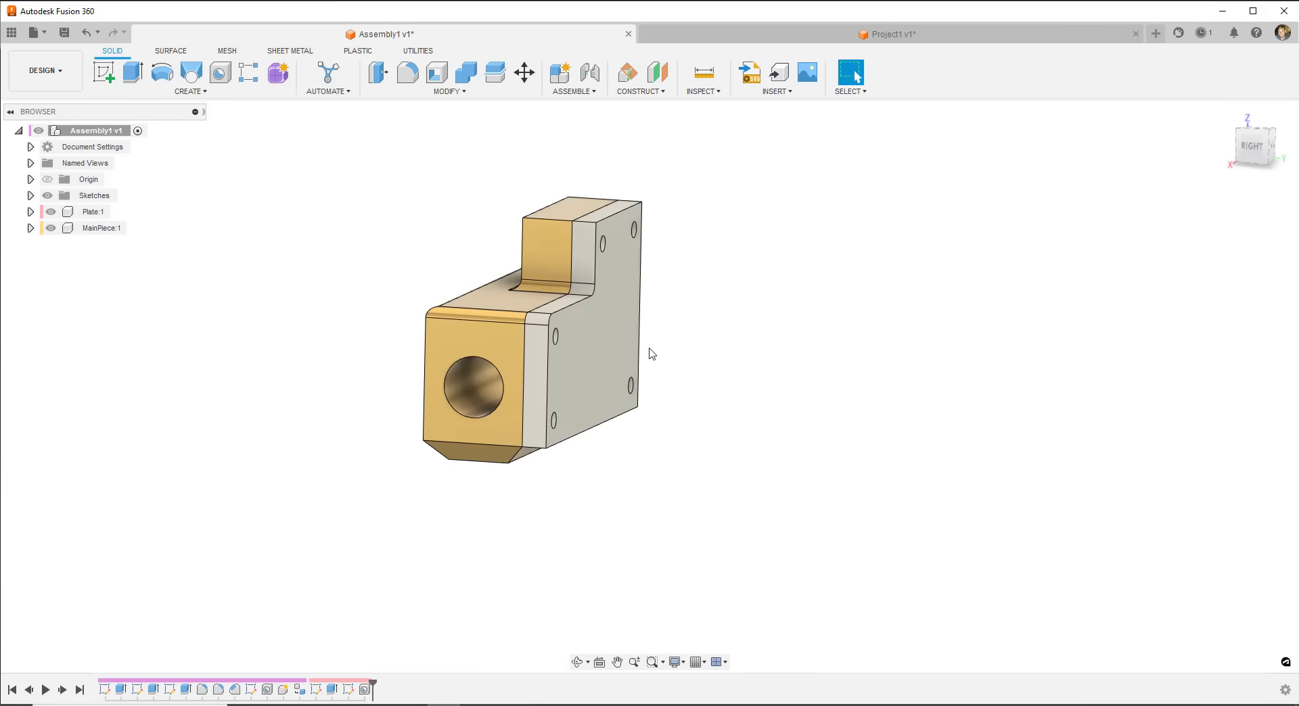
- Orbit MainPiece round to its RIGHT end and zoom in on the large hole face
middle_click_drag(453, 308, 275, 429, "shift")
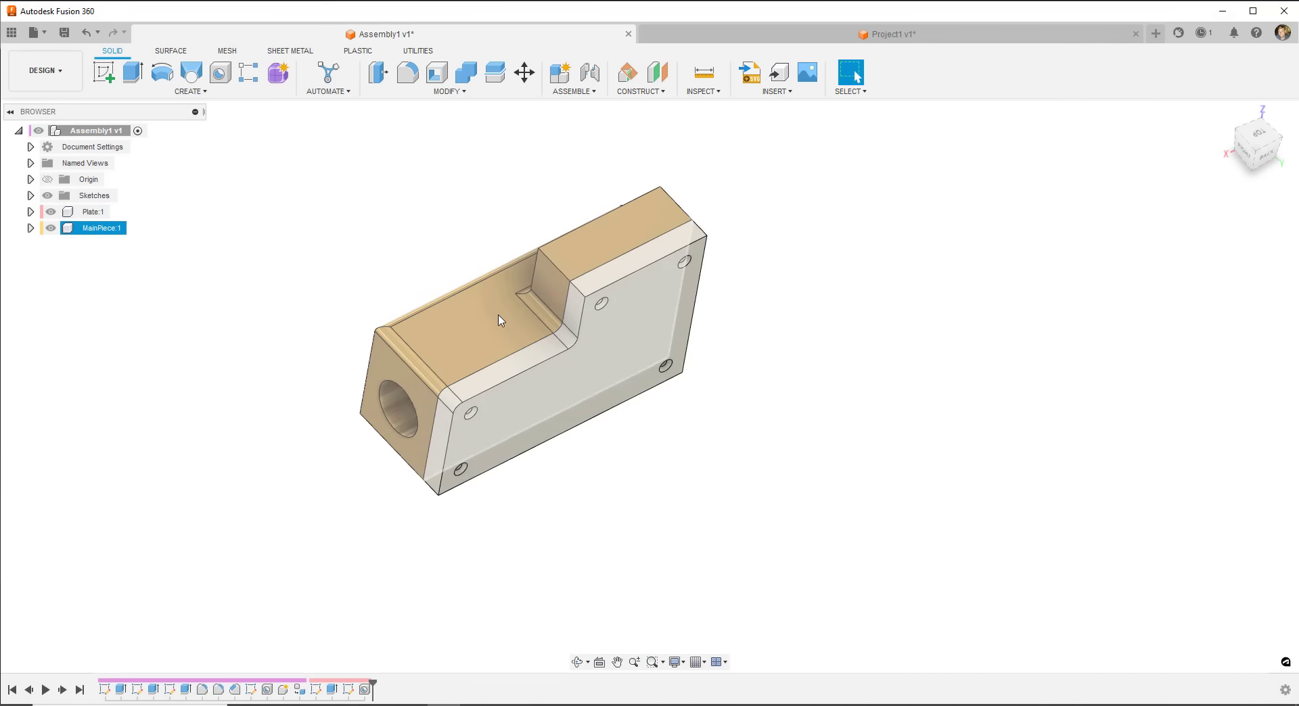
left_click(451, 95)
mouse_move(742, 97)
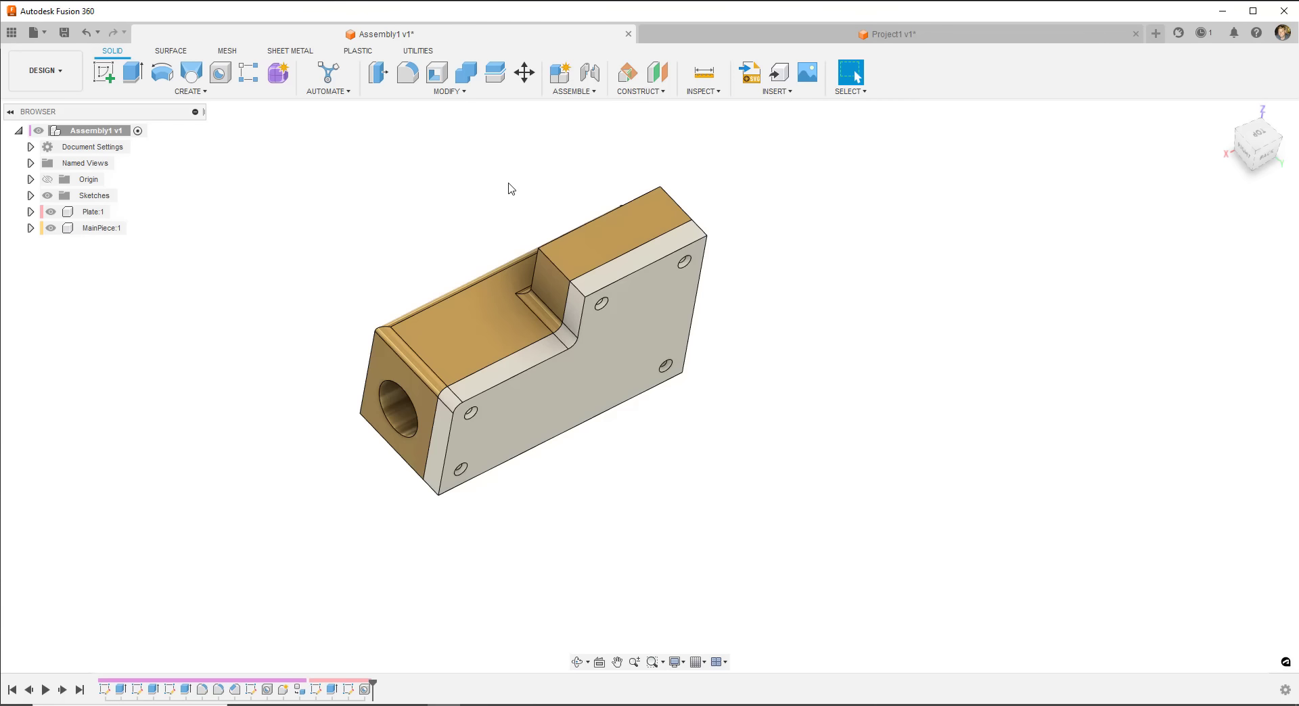
left_click(589, 399)
mouse_move(415, 436)
middle_mouse_down("shift")
mouse_move(507, 577)
mouse_move(444, 441)
mouse_move(478, 336)
mouse_move(414, 436)
middle_mouse_up("shift")
middle_click_drag(479, 385, 455, 539, "shift")
scroll(498, 383, "up", 2)
scroll(497, 382, "up", 2)
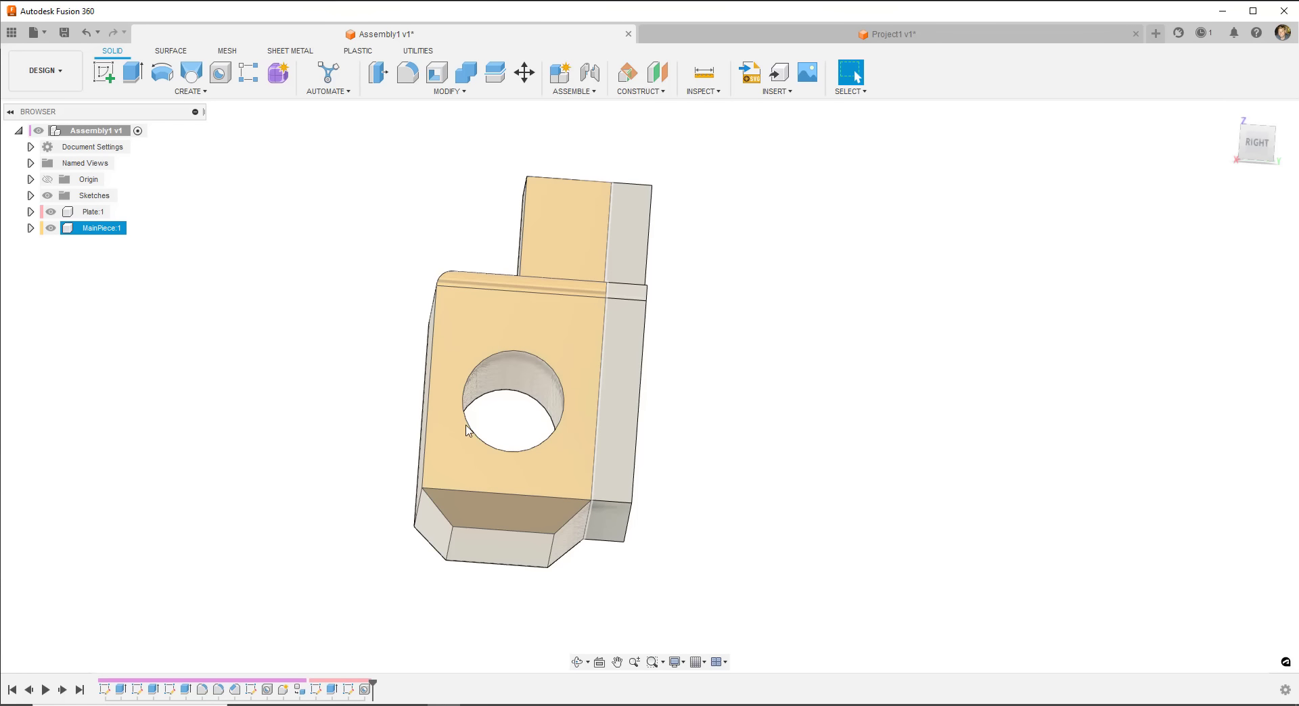
- On the hole end face, sketch a Ø5 mm circle centred directly above the large hole
left_click(104, 72)
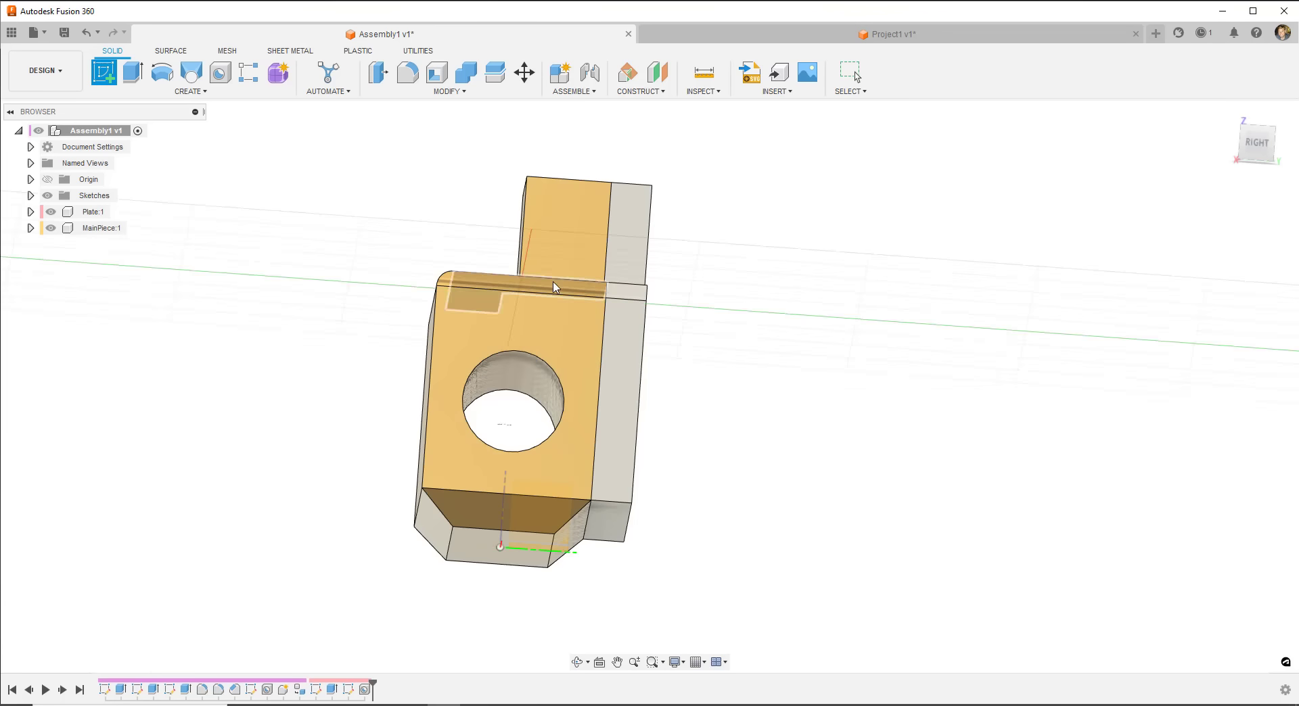
left_click(501, 330)
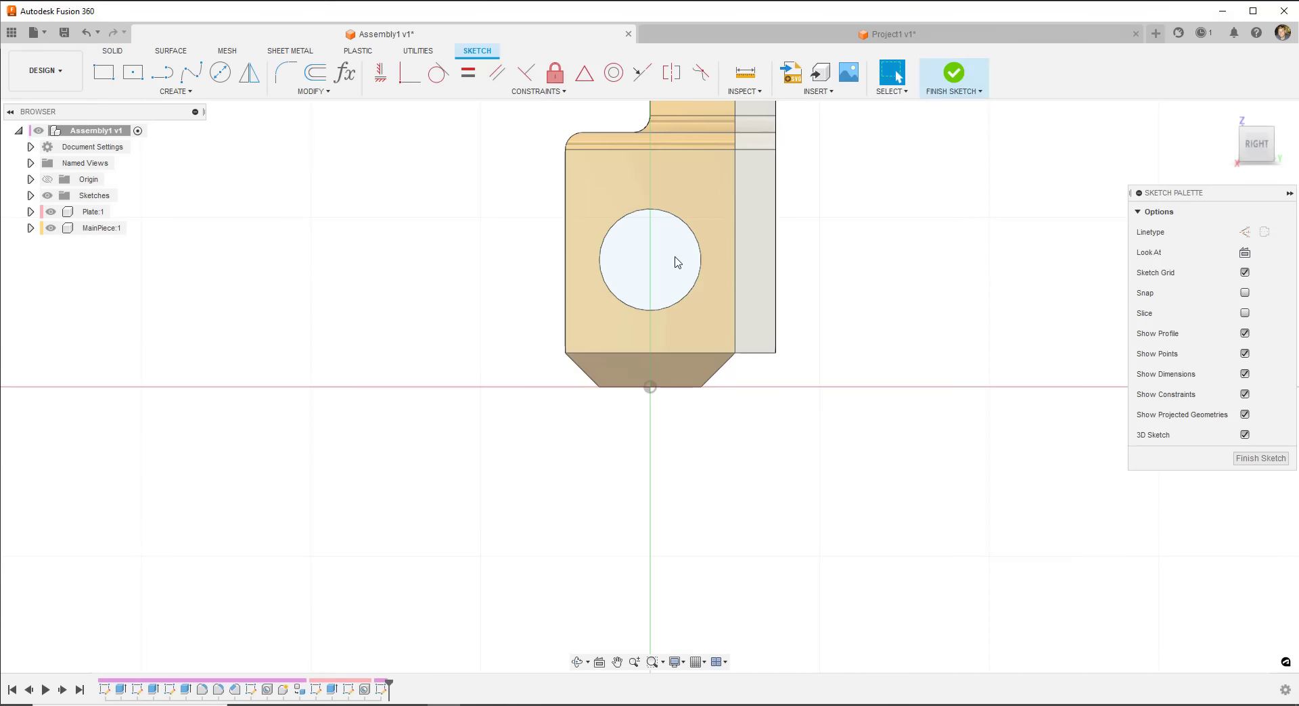
left_click(220, 73)
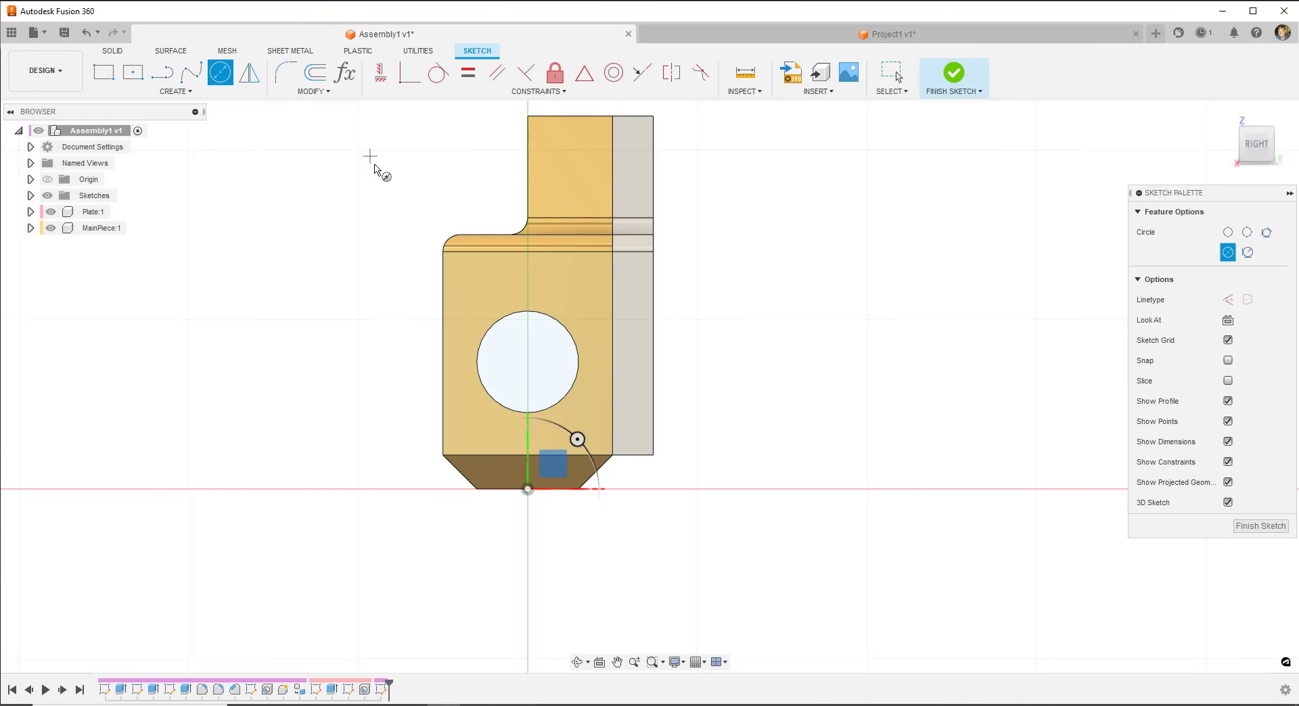
left_click(528, 362)
left_click(528, 290)
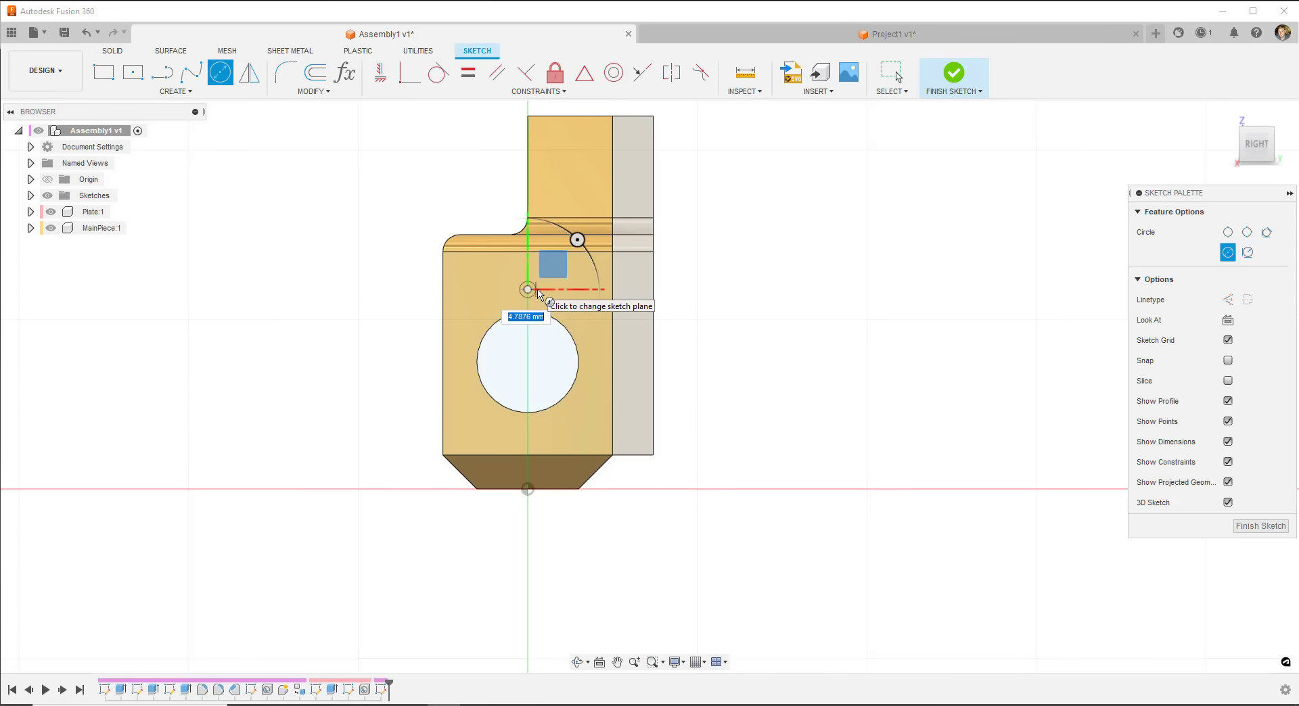
type("5")
key("Return")
key("Escape")
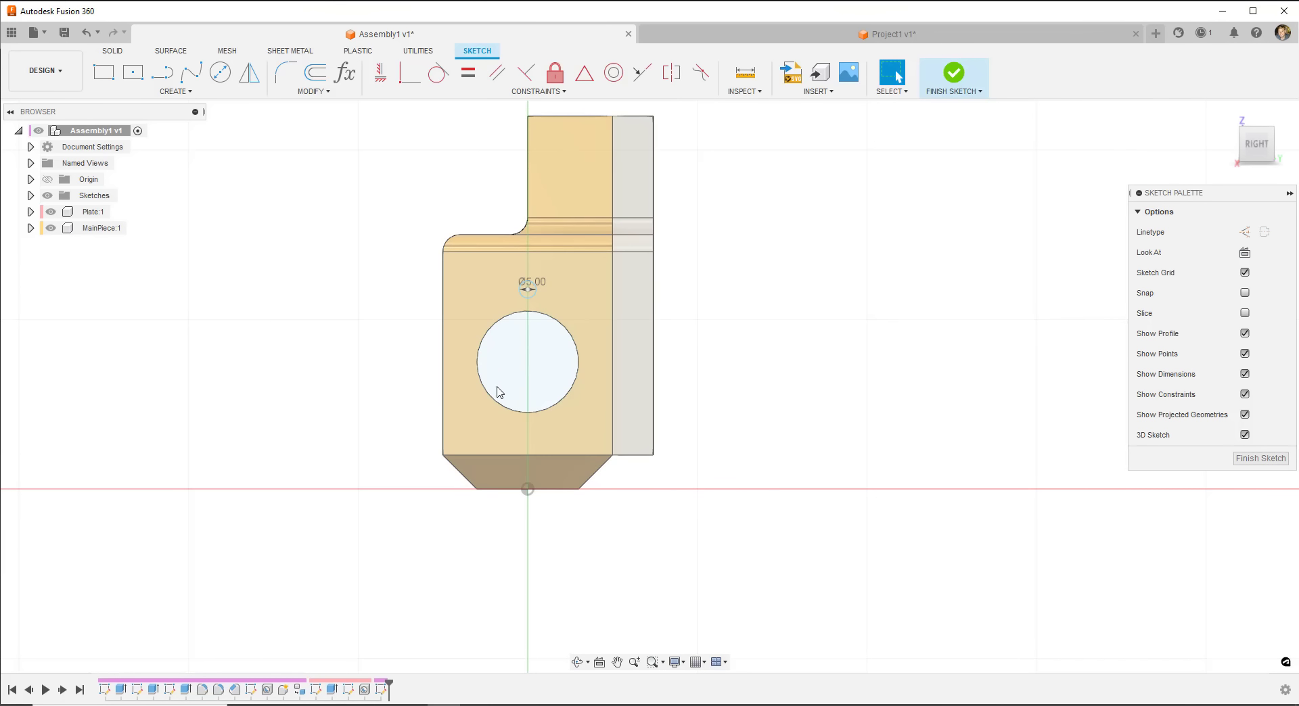
scroll(532, 293, "up", 5)
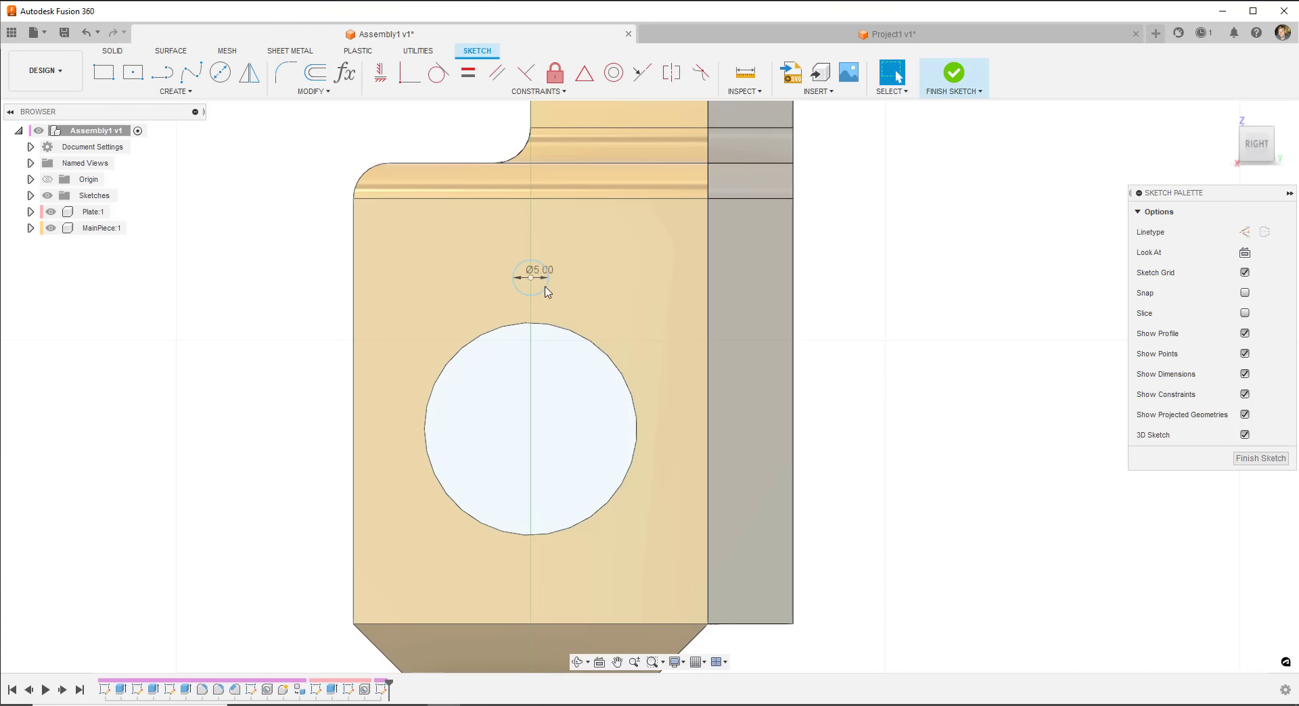
- Enable Select All in the Selection Filters, then reopen the menu to confirm it
left_click(902, 92)
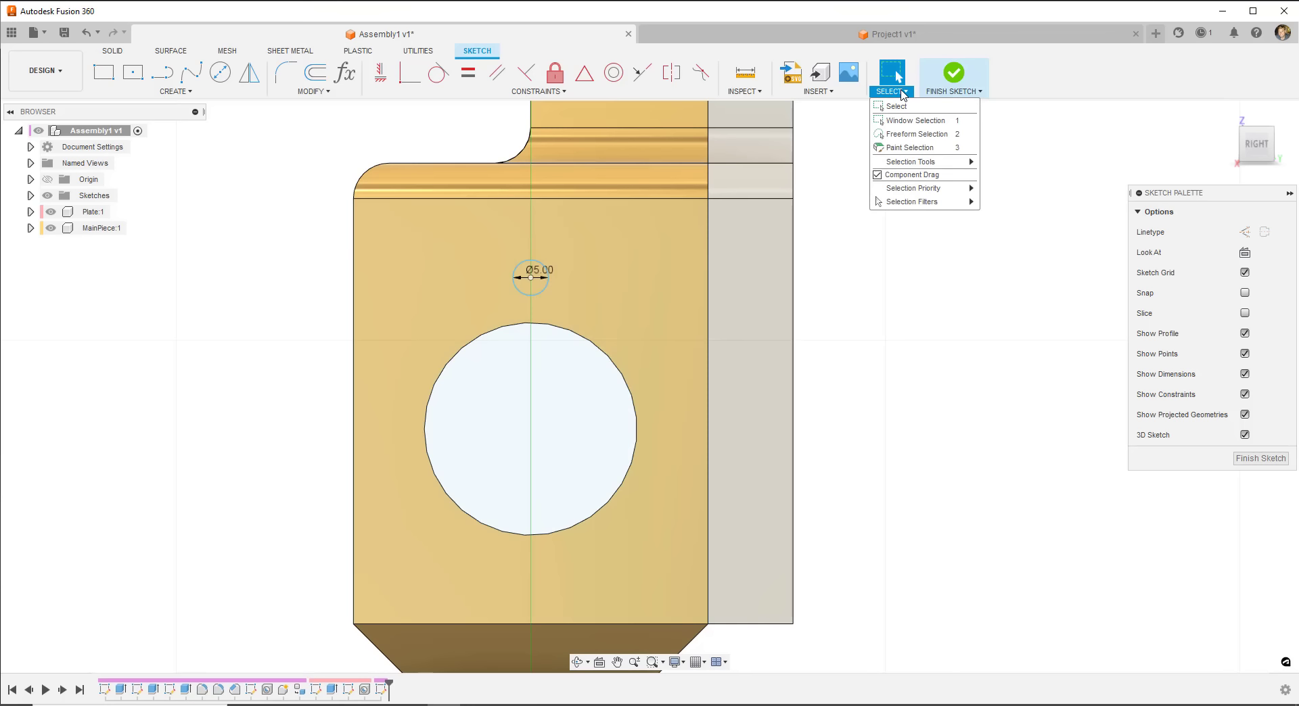
mouse_move(923, 202)
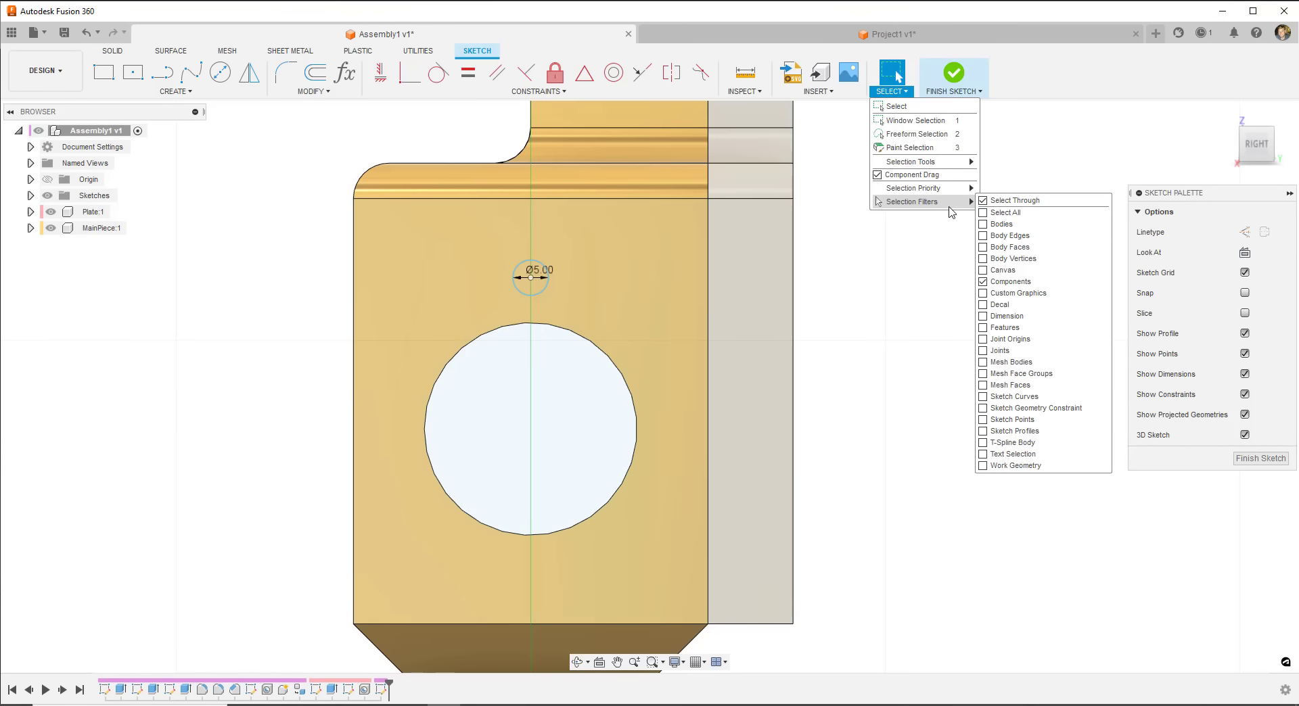
left_click(983, 408)
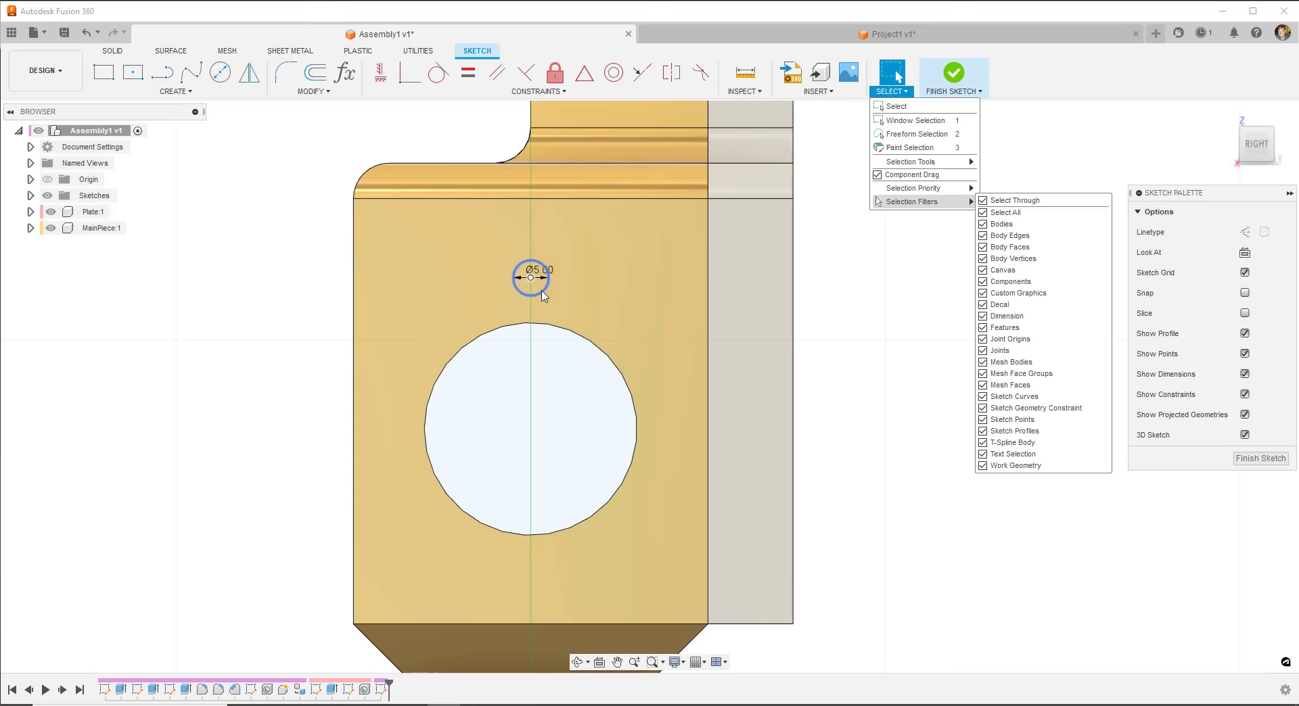
left_click(939, 324)
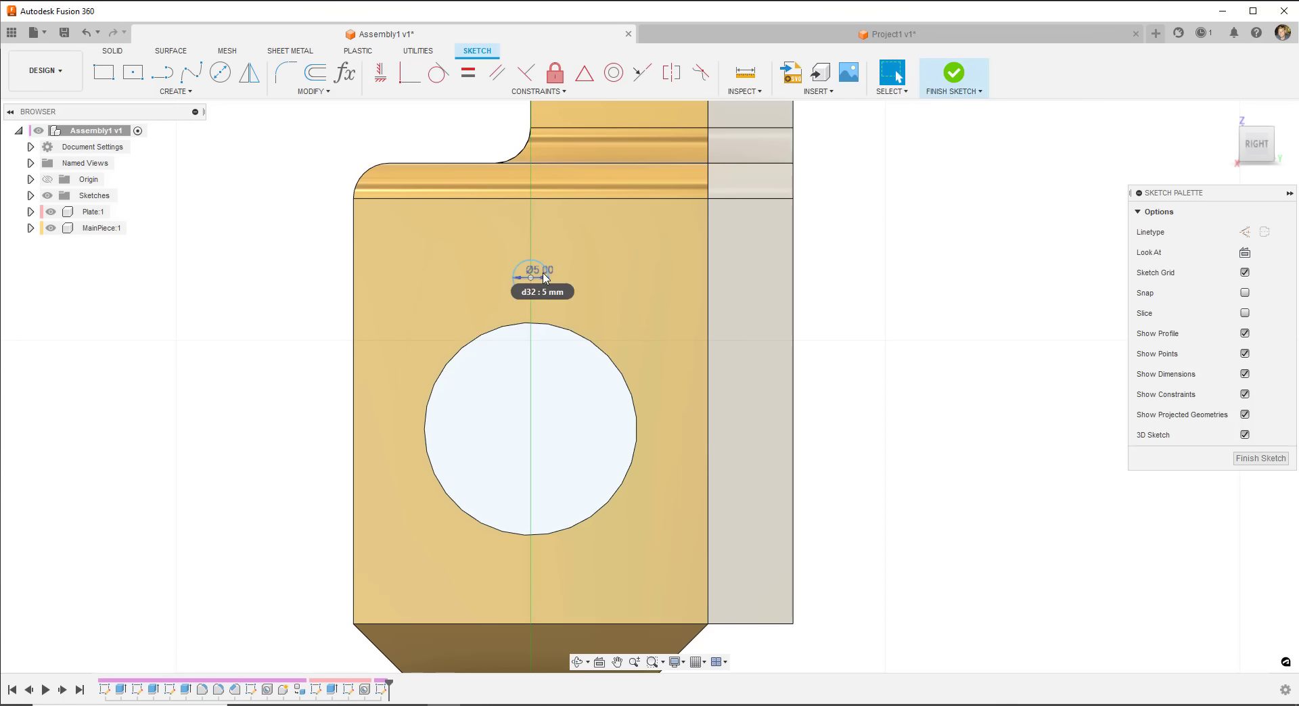
left_click(905, 91)
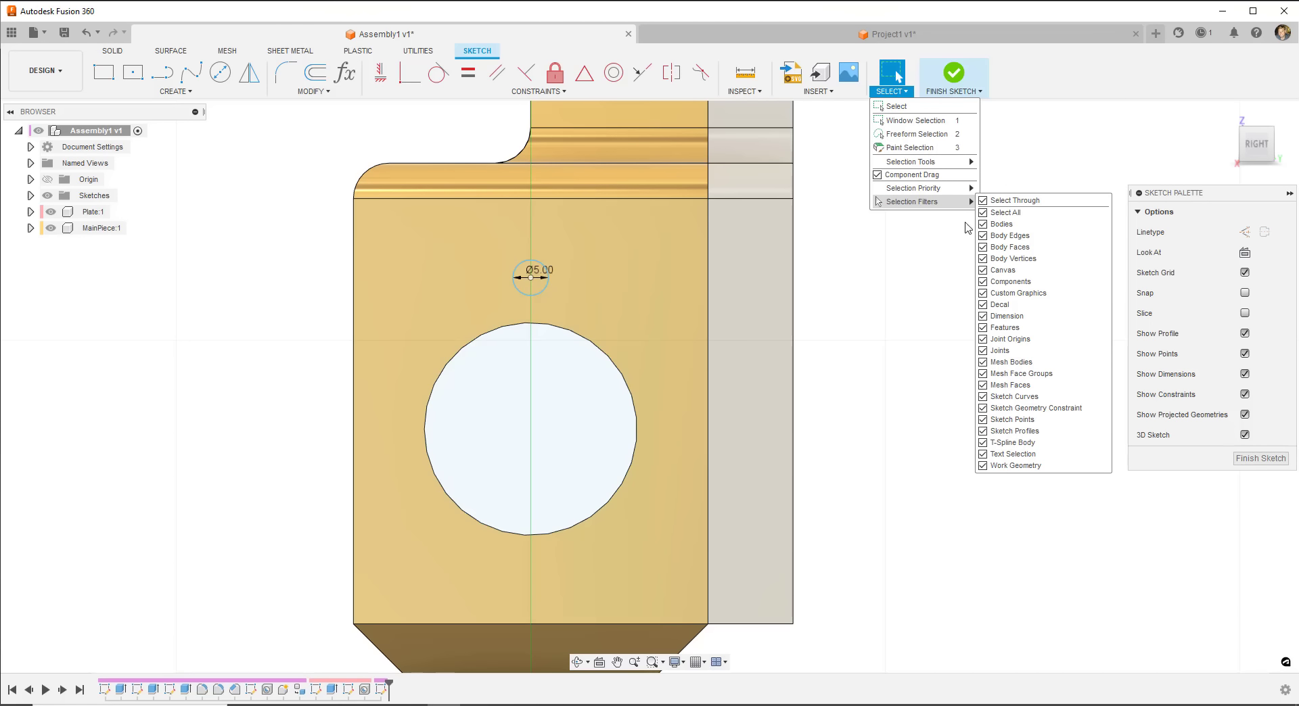
left_click(936, 317)
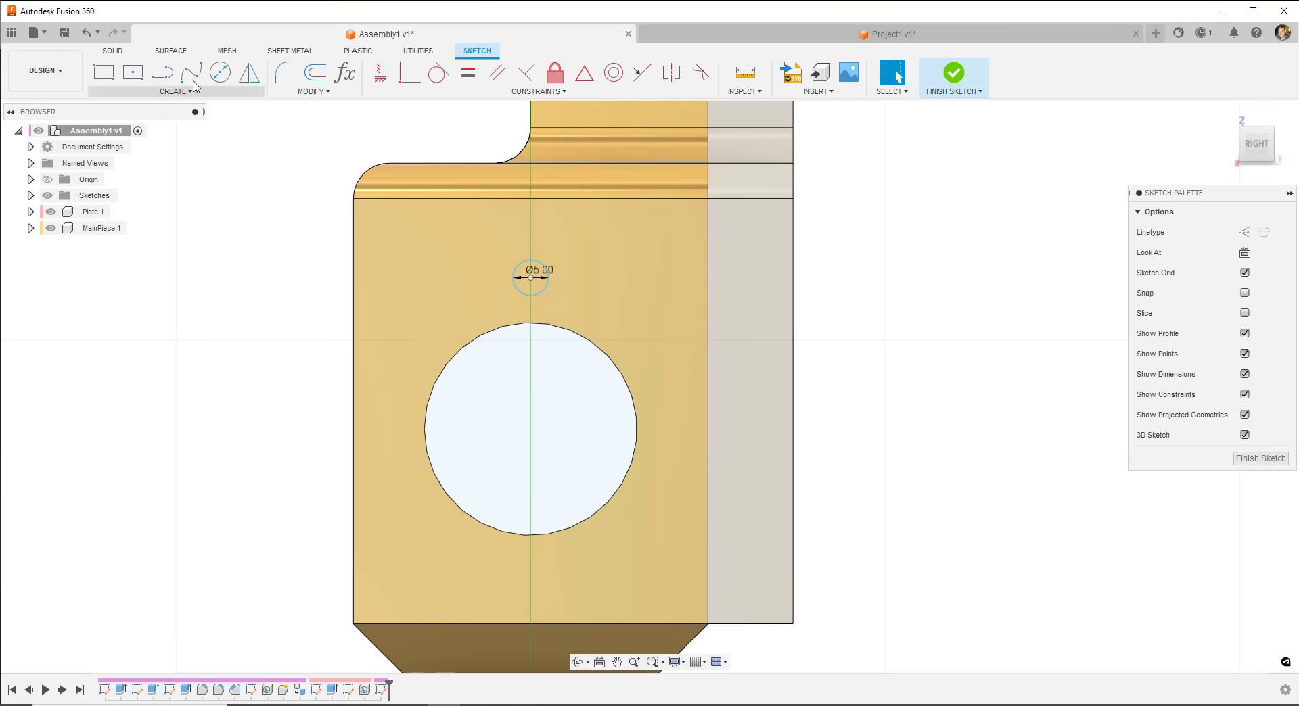
- Circular-pattern the Ø5 mm circle about the hole centre: quantity 12, Full distribution
left_click(175, 92)
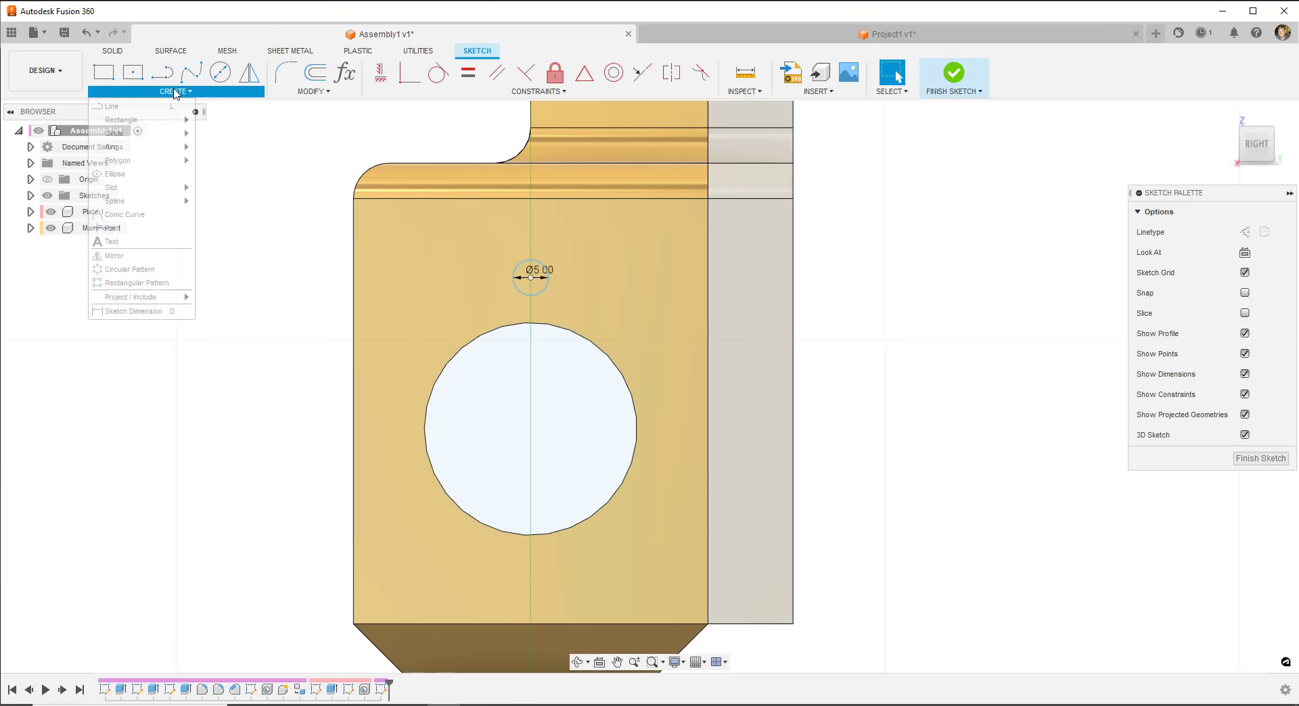
left_click(130, 270)
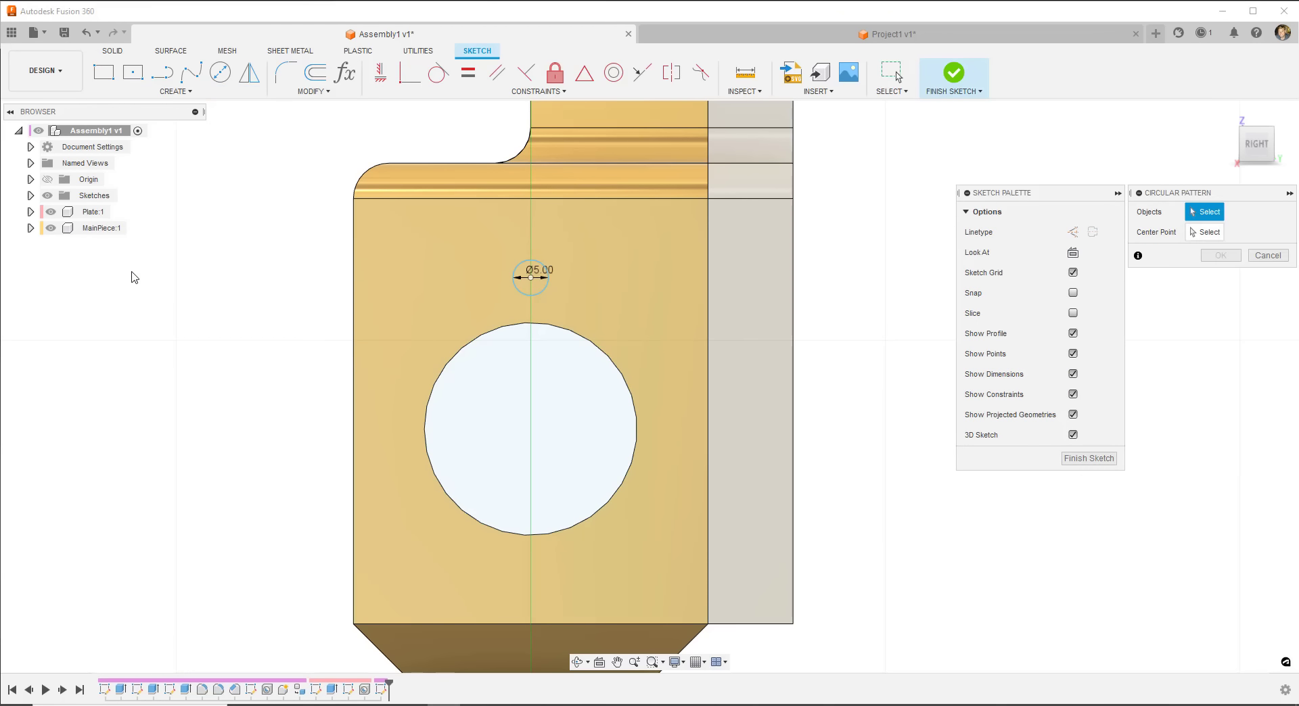
left_click(528, 295)
left_click(1209, 233)
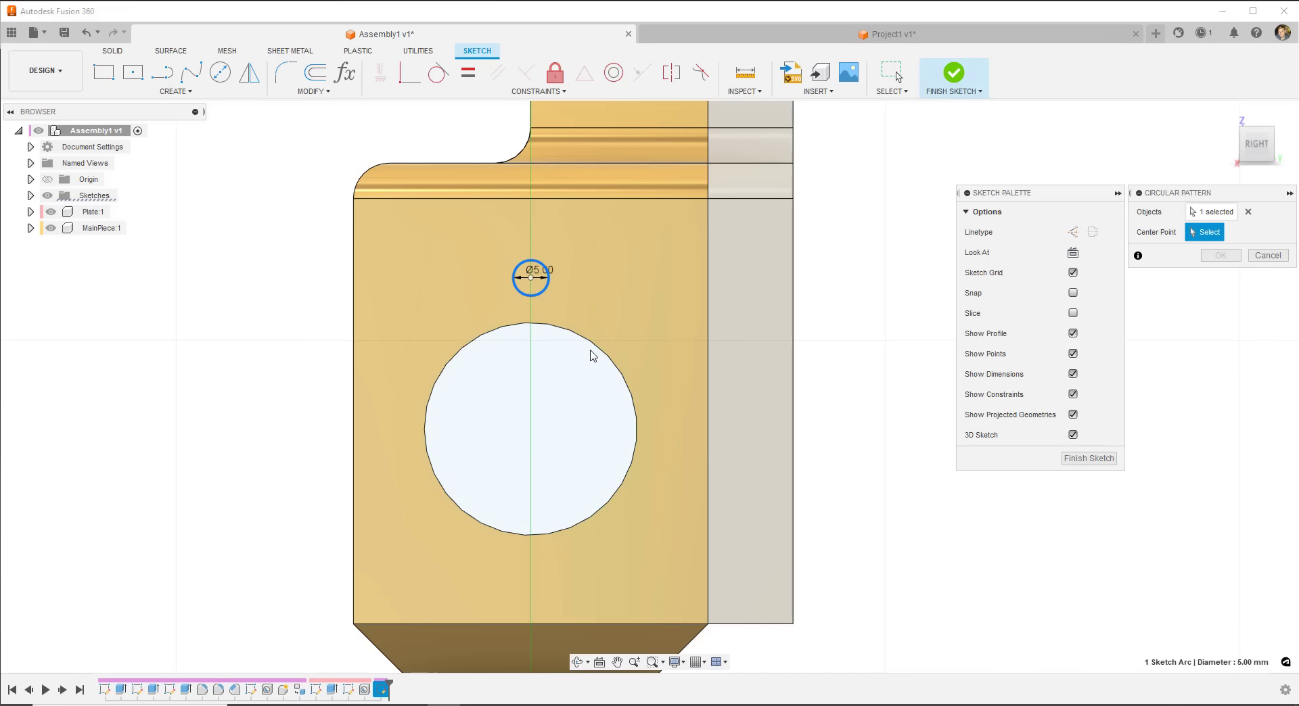
left_click(530, 430)
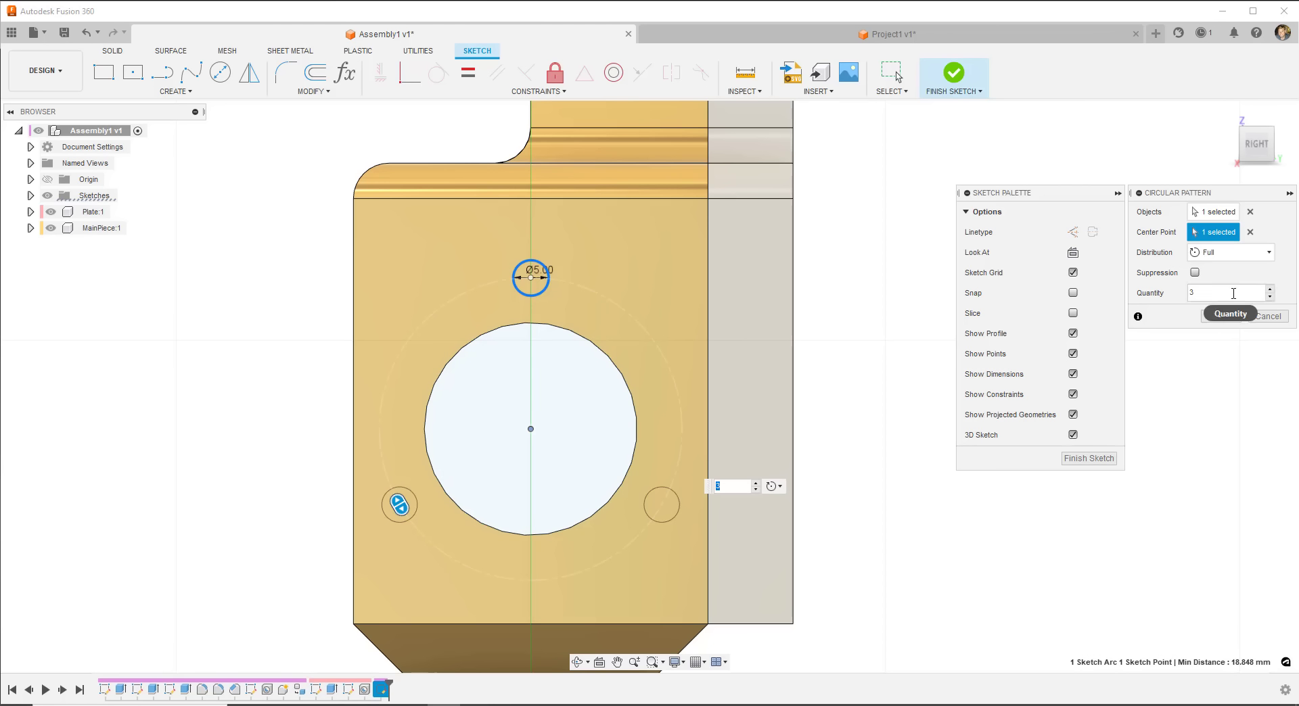
left_click(1204, 291)
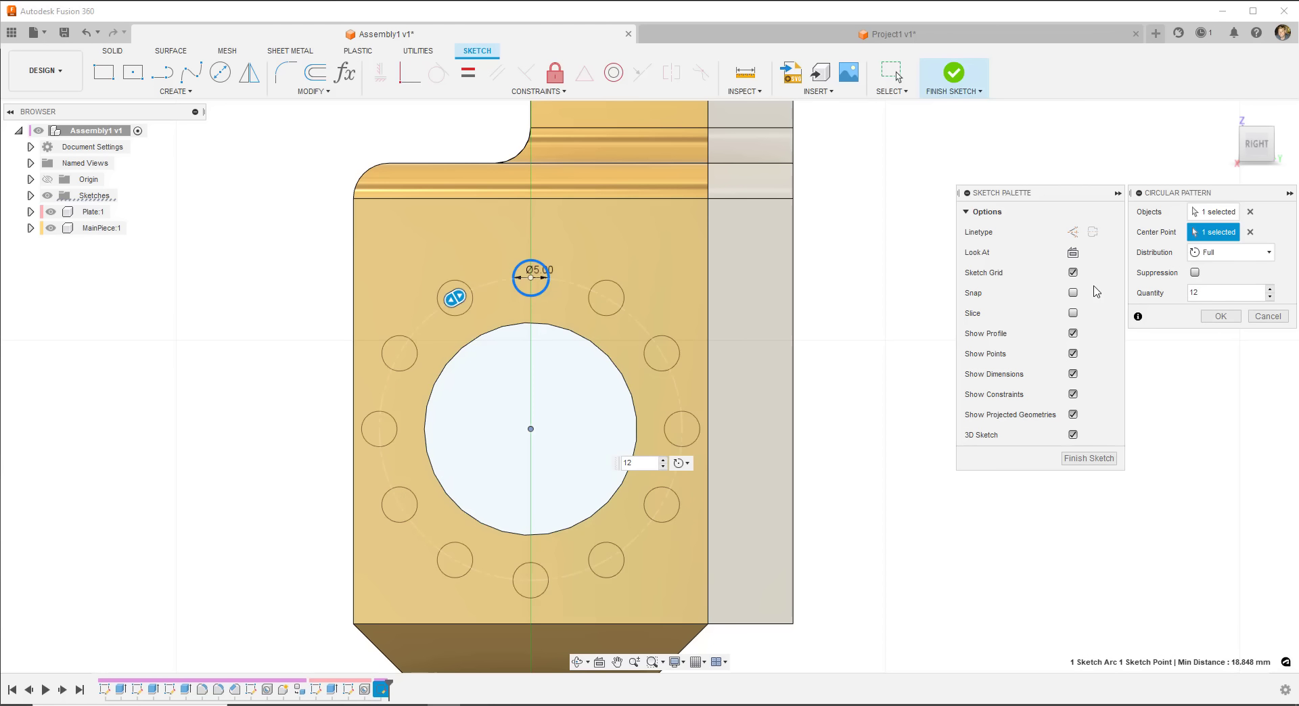
left_click(1197, 254)
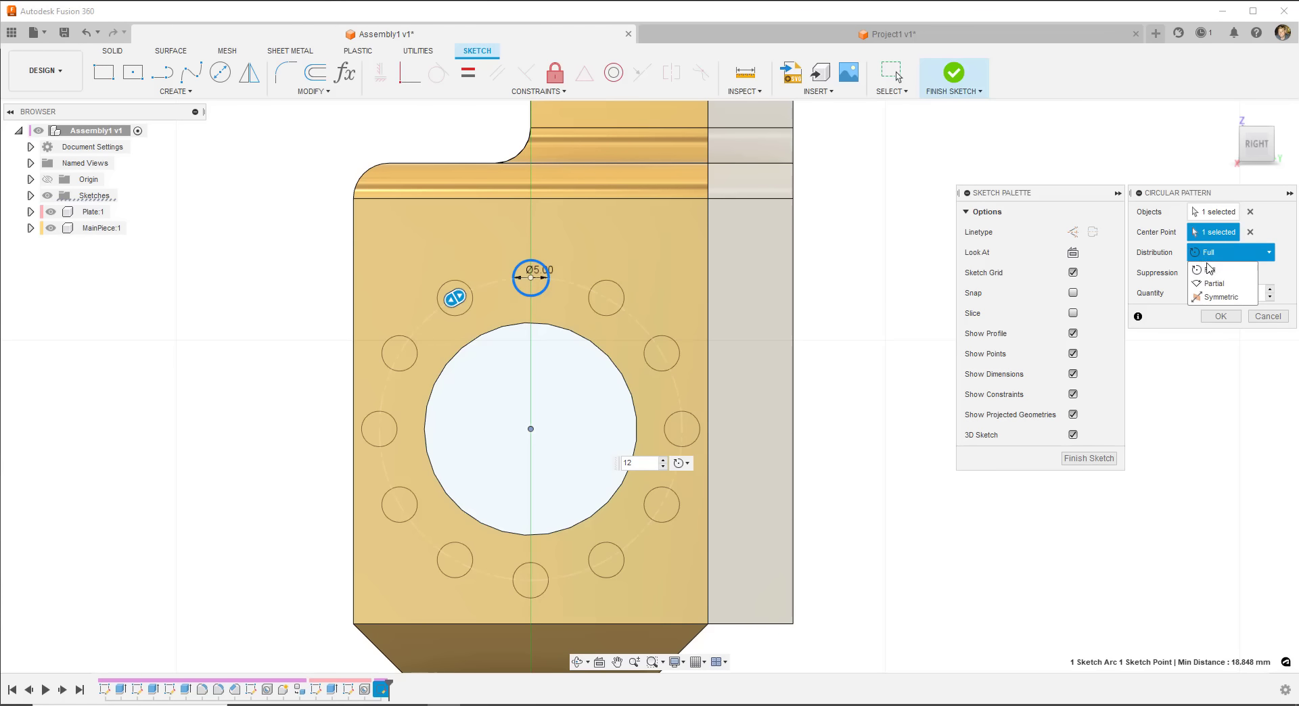
left_click(1214, 284)
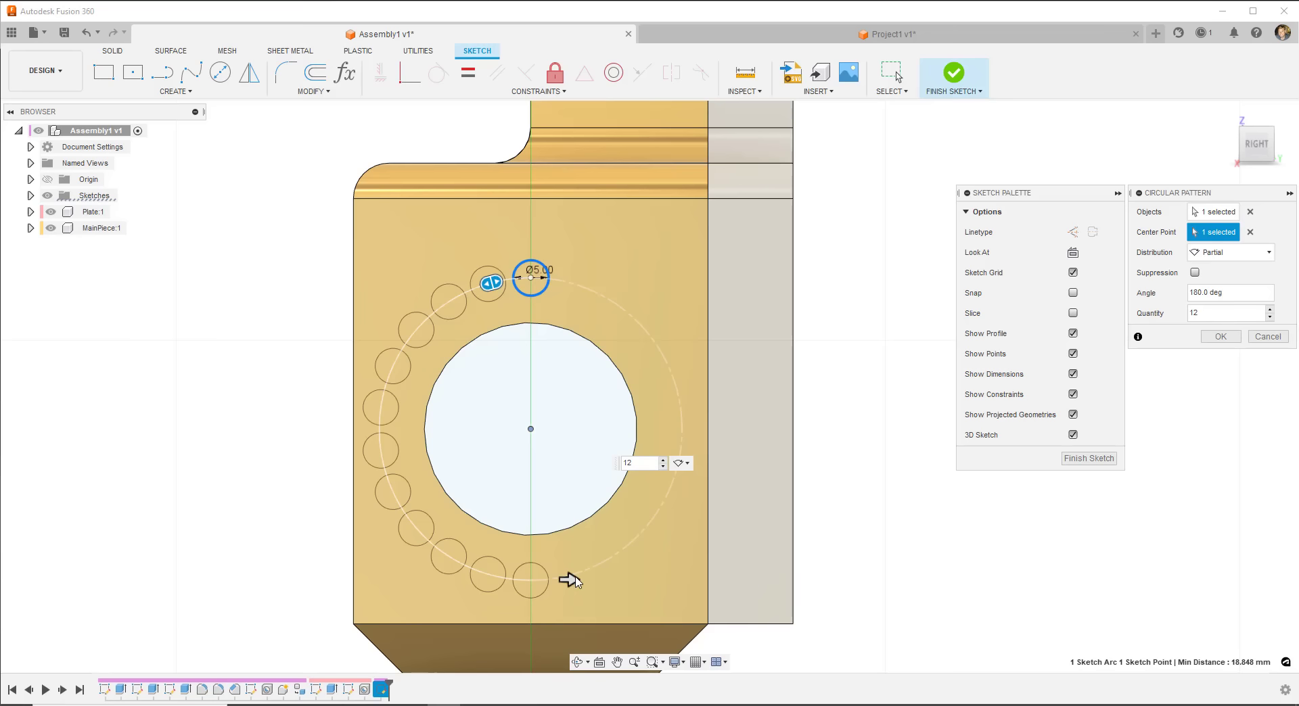
left_click_drag(571, 581, 732, 443)
left_click(1268, 254)
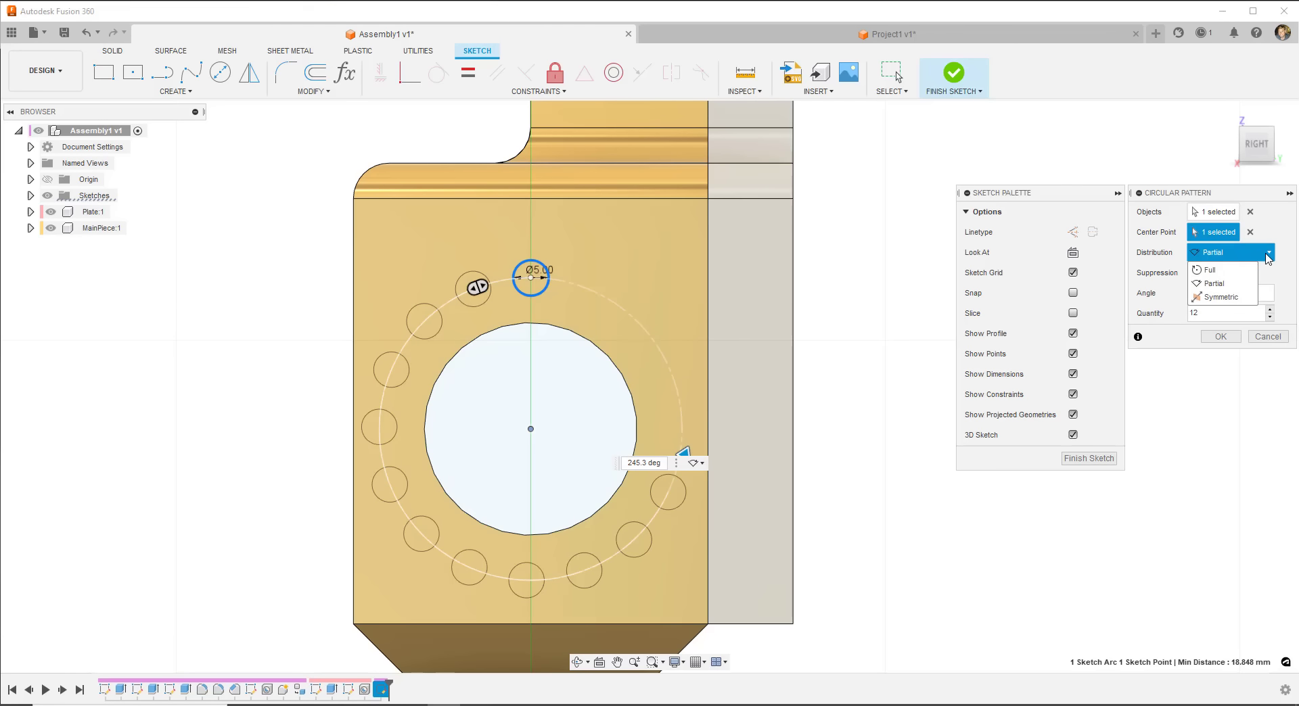
left_click(1217, 271)
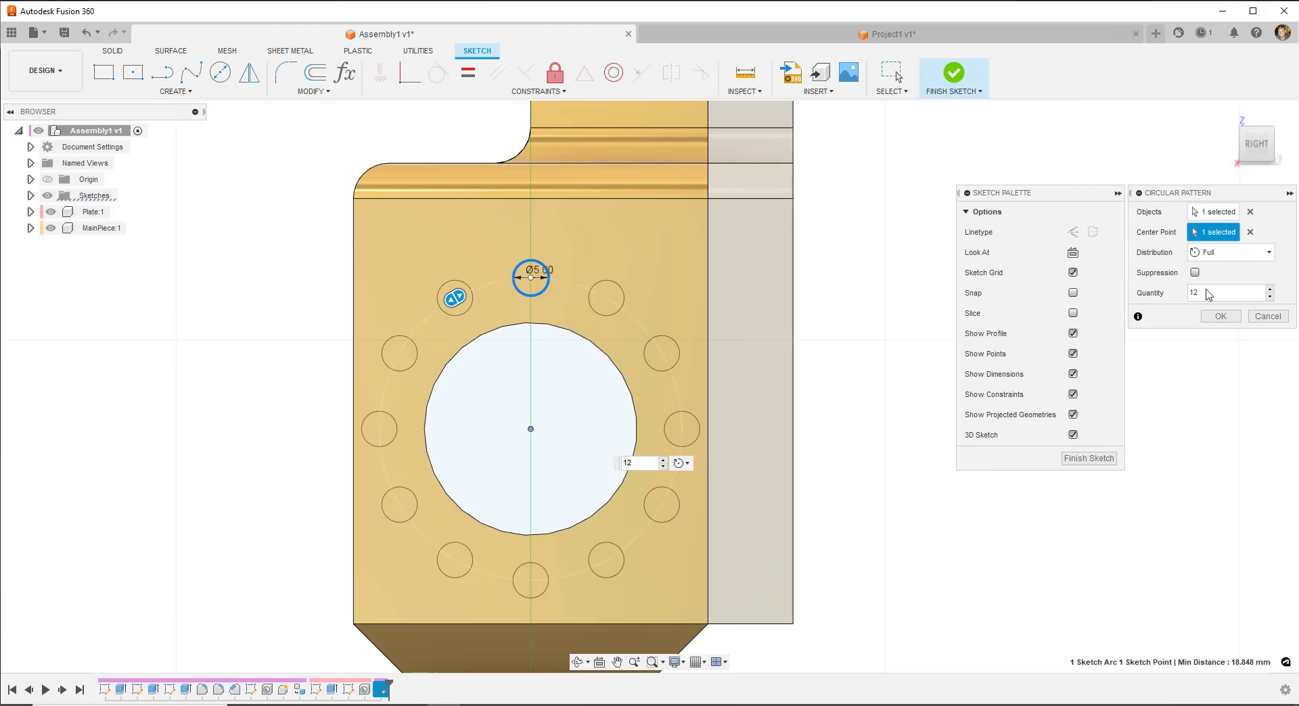
left_click(1223, 317)
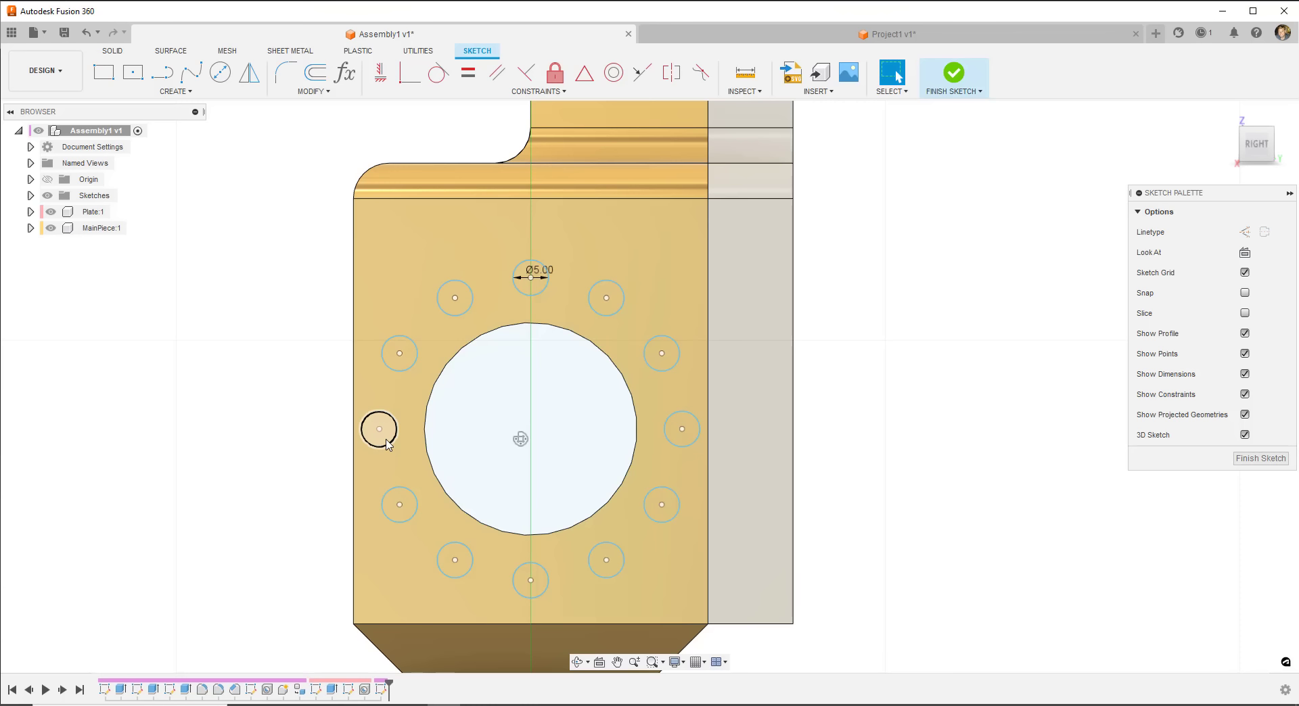
- Finish the ring sketch, select several small circles in an Extrude, then cancel the extrusion
left_click(953, 73)
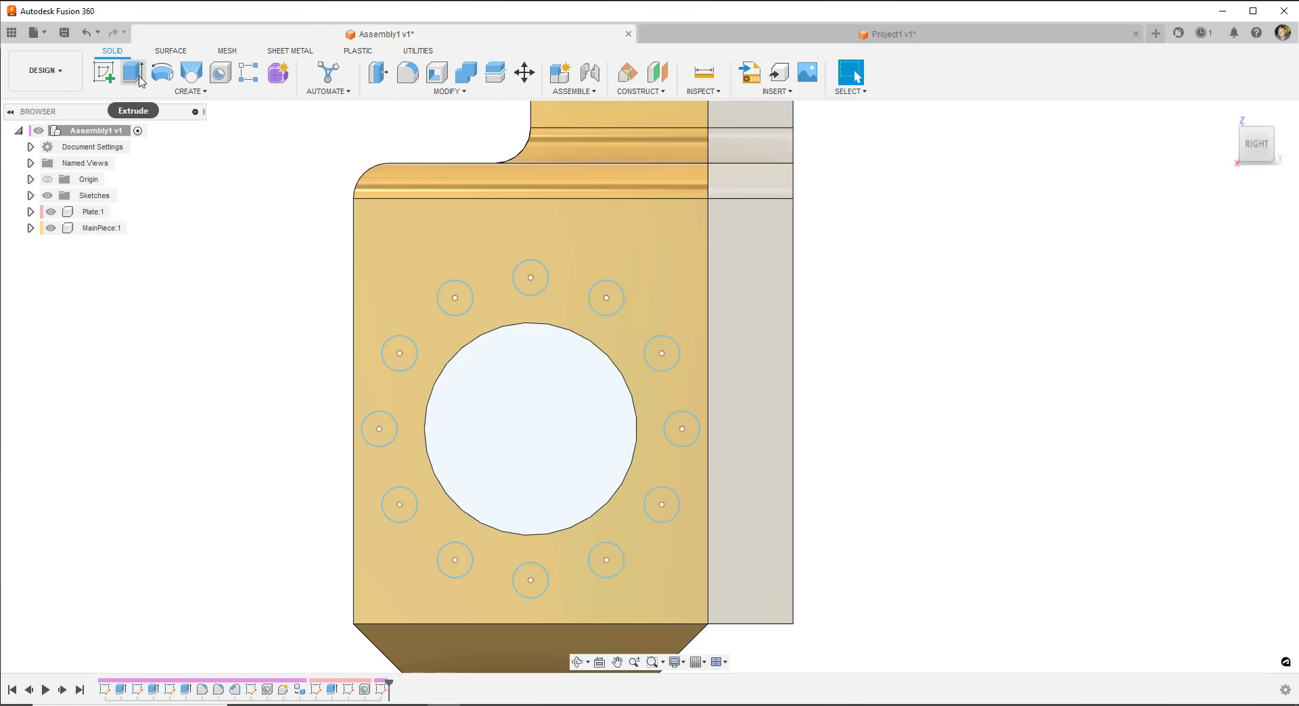
middle_click_drag(244, 307, 298, 303, "shift")
left_click(133, 72)
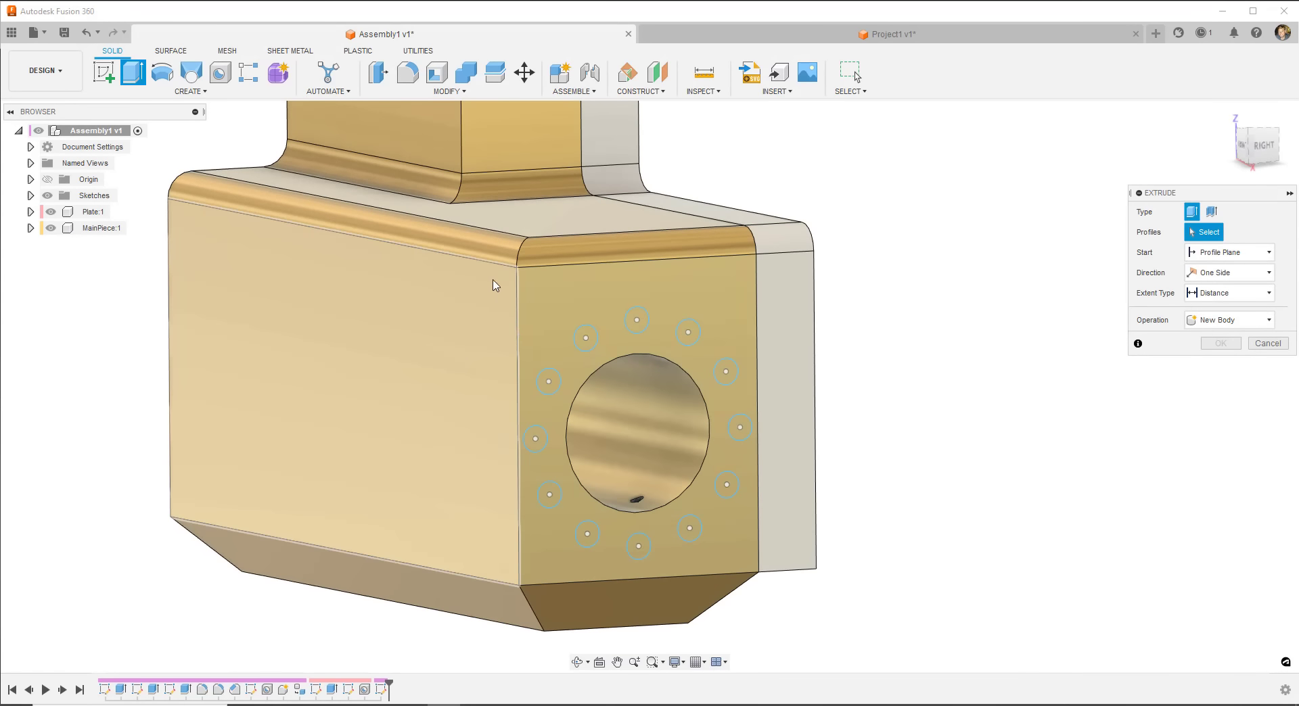
left_click(548, 380)
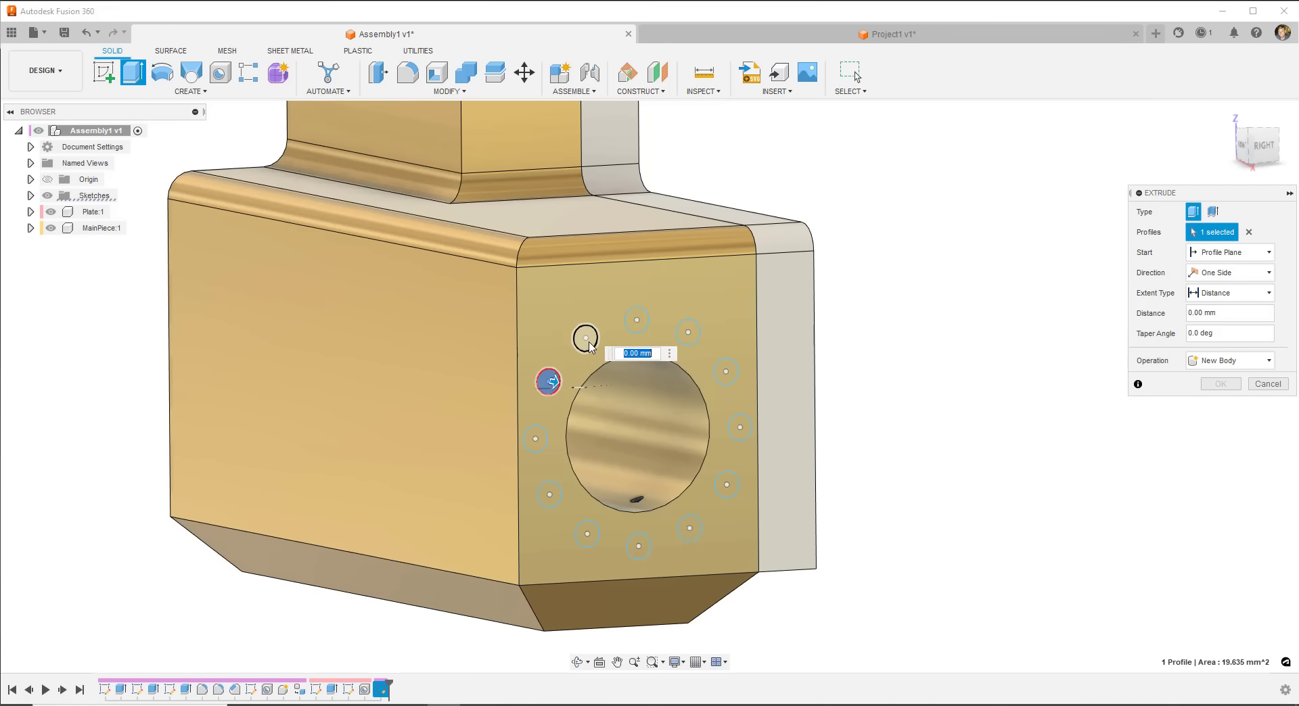
left_click(585, 338)
left_click(636, 320)
left_click(688, 331)
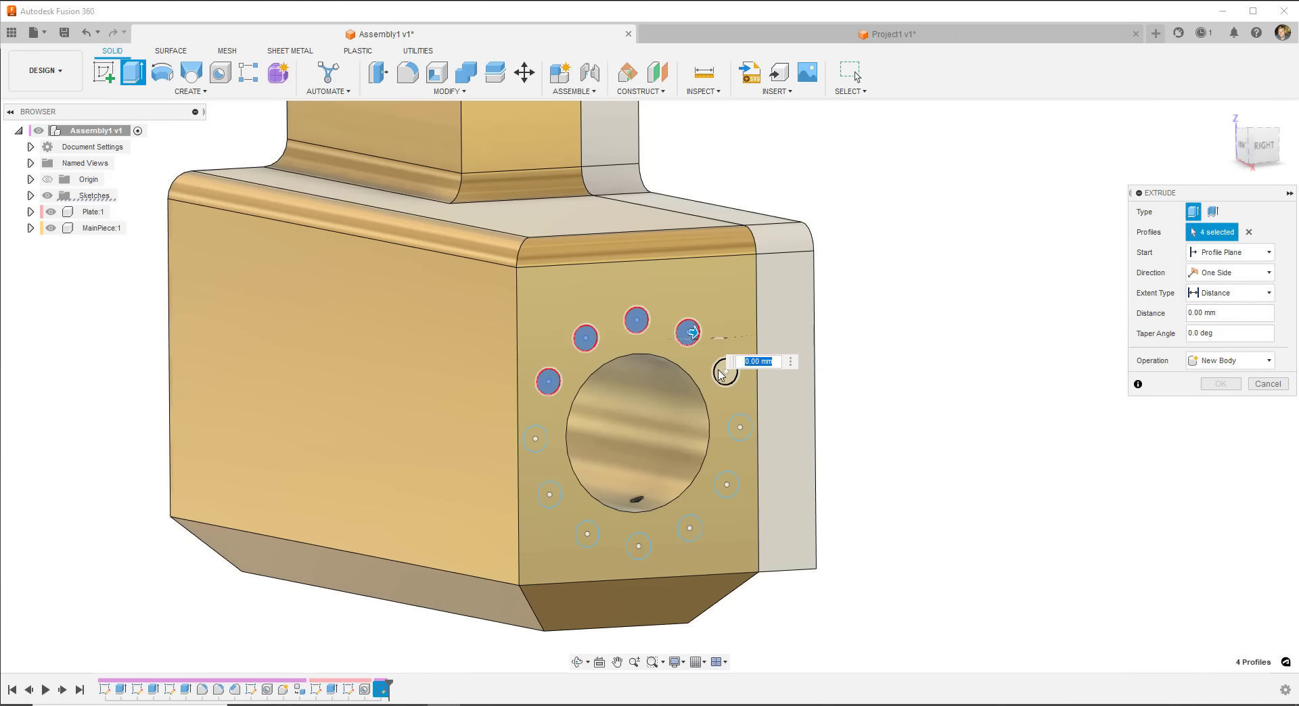
left_click(722, 373)
left_click(739, 427)
left_click(726, 485)
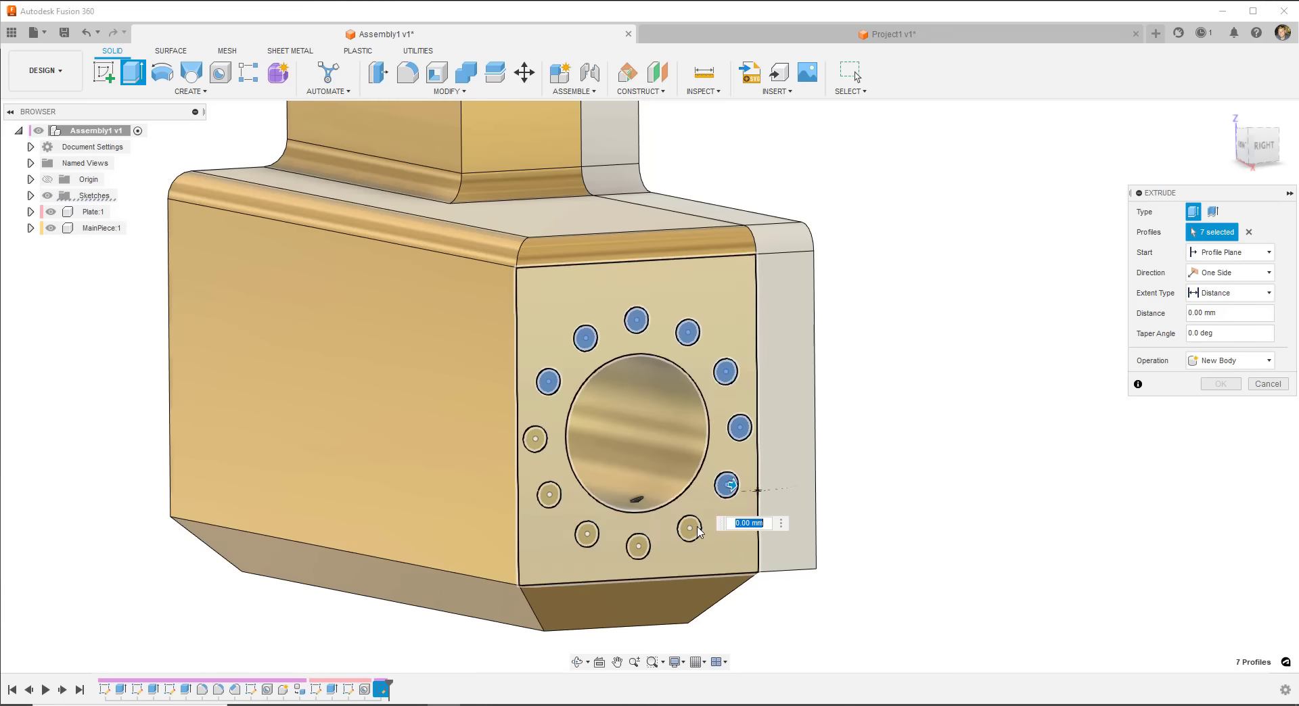
left_click(1267, 385)
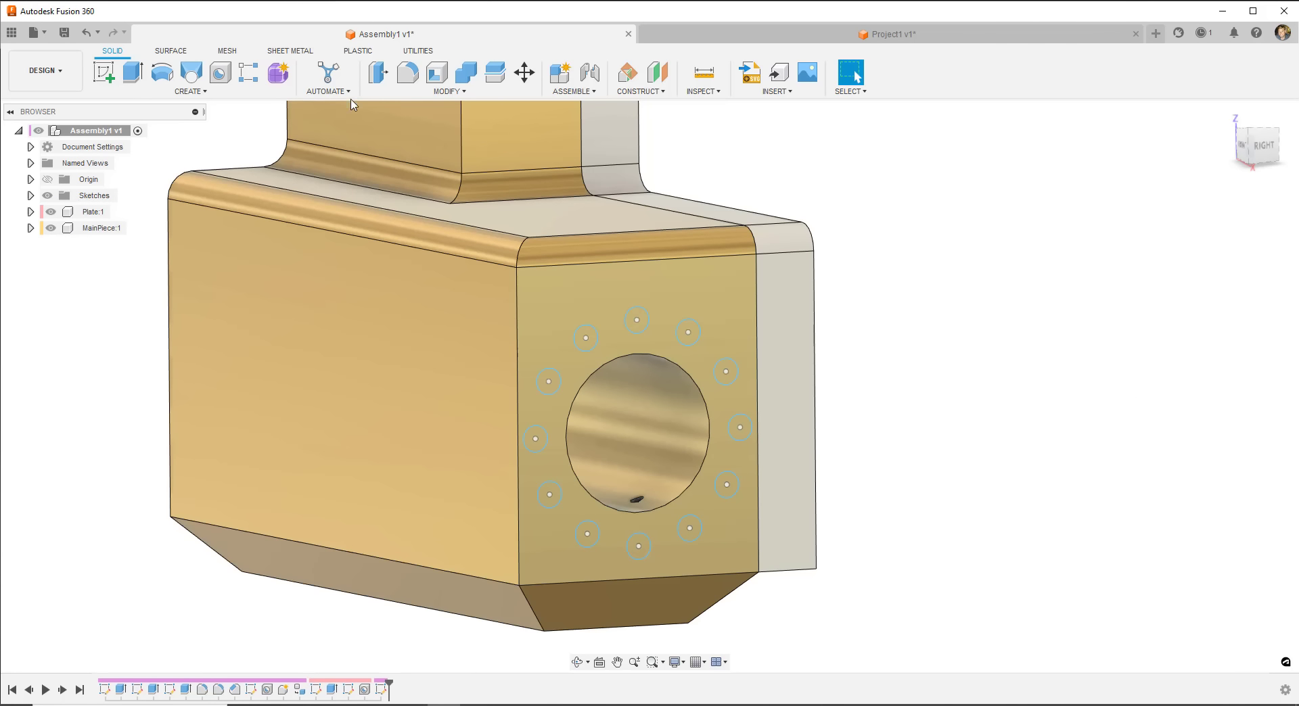
- Start a Hole (H) at all twelve sketch points ringing the large bore
key("h")
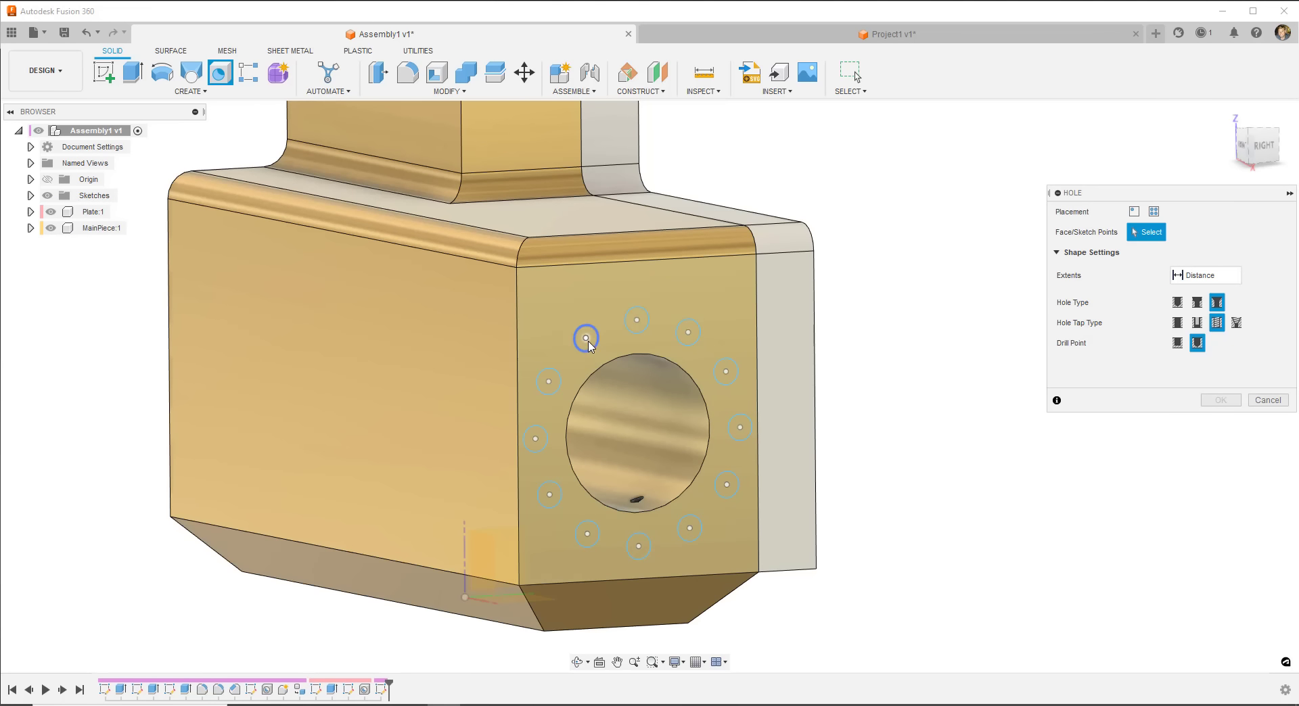
left_click(586, 337)
left_click(638, 321)
left_click(688, 331)
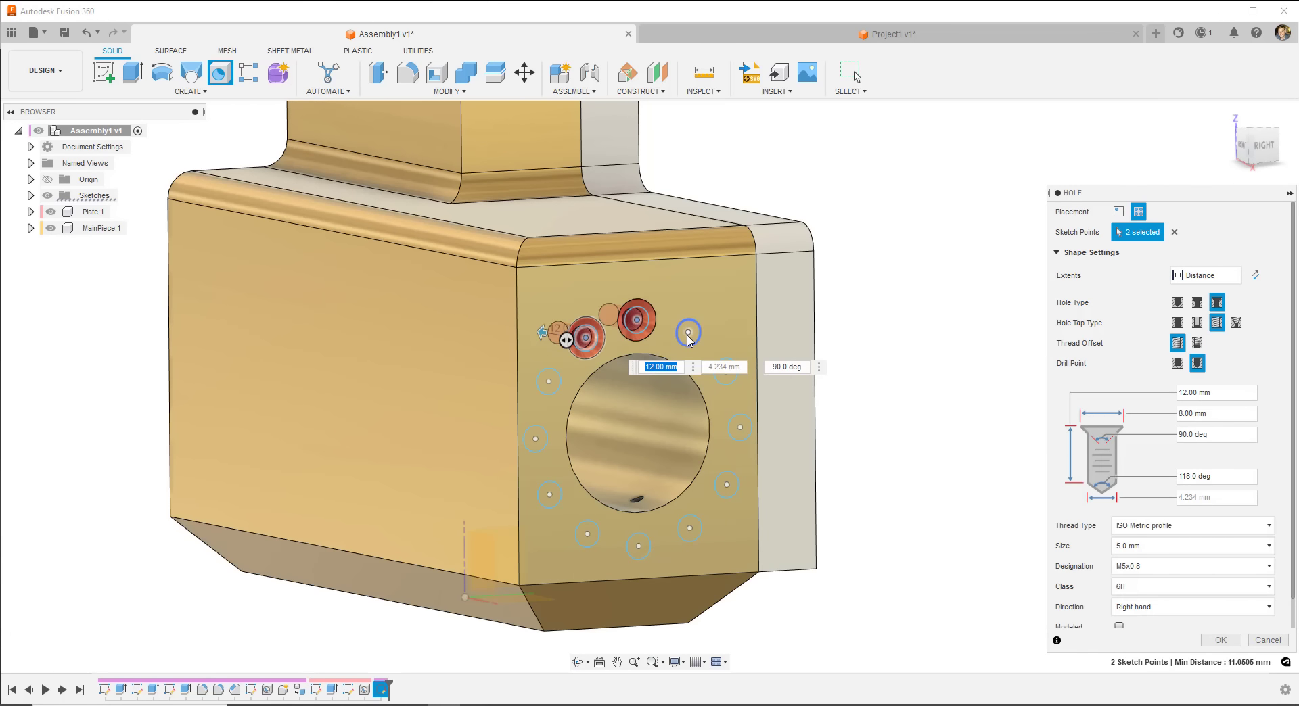
left_click(726, 372)
left_click(740, 427)
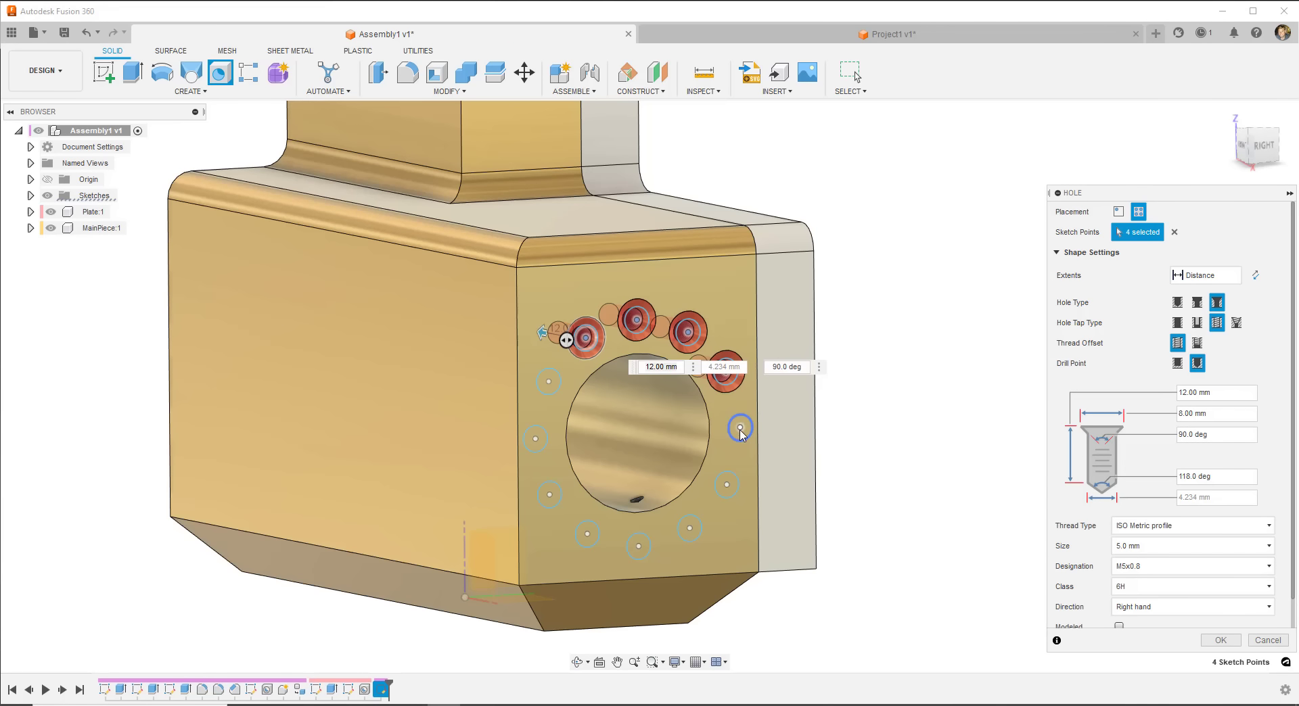
left_click(726, 484)
left_click(689, 527)
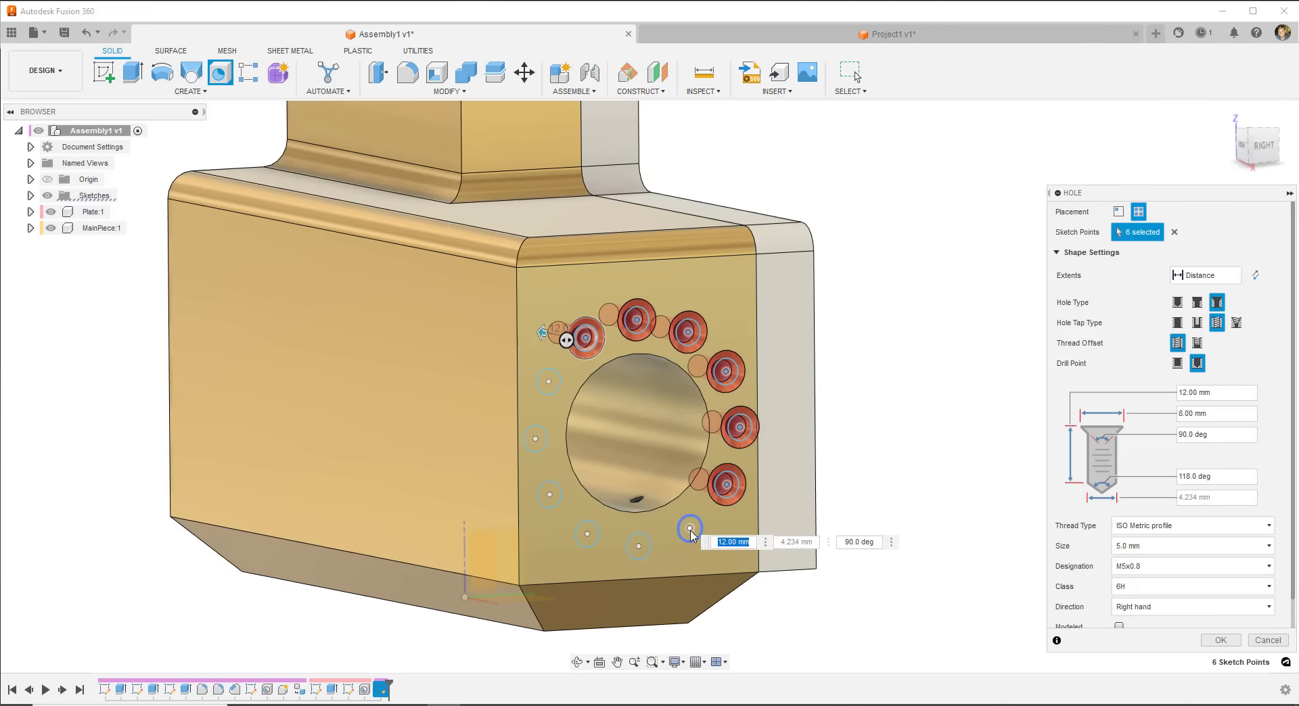
left_click(638, 546)
left_click(587, 535)
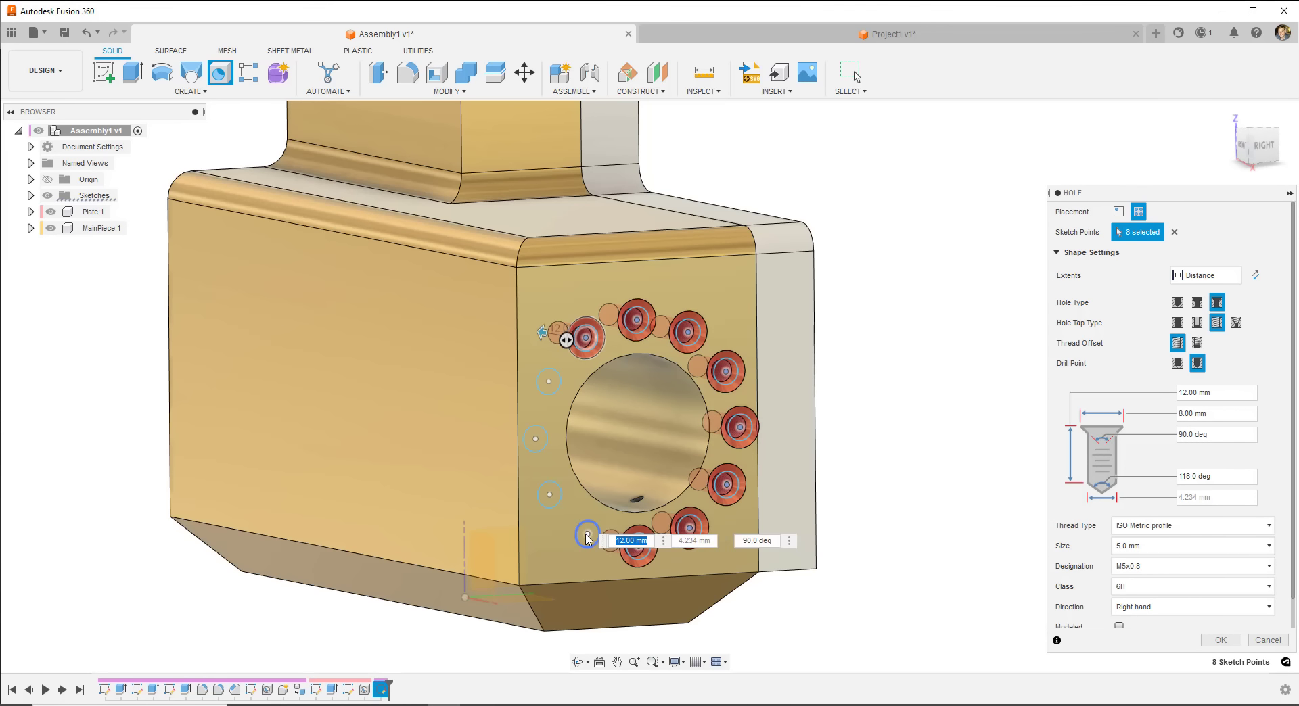
left_click(549, 494)
left_click(535, 439)
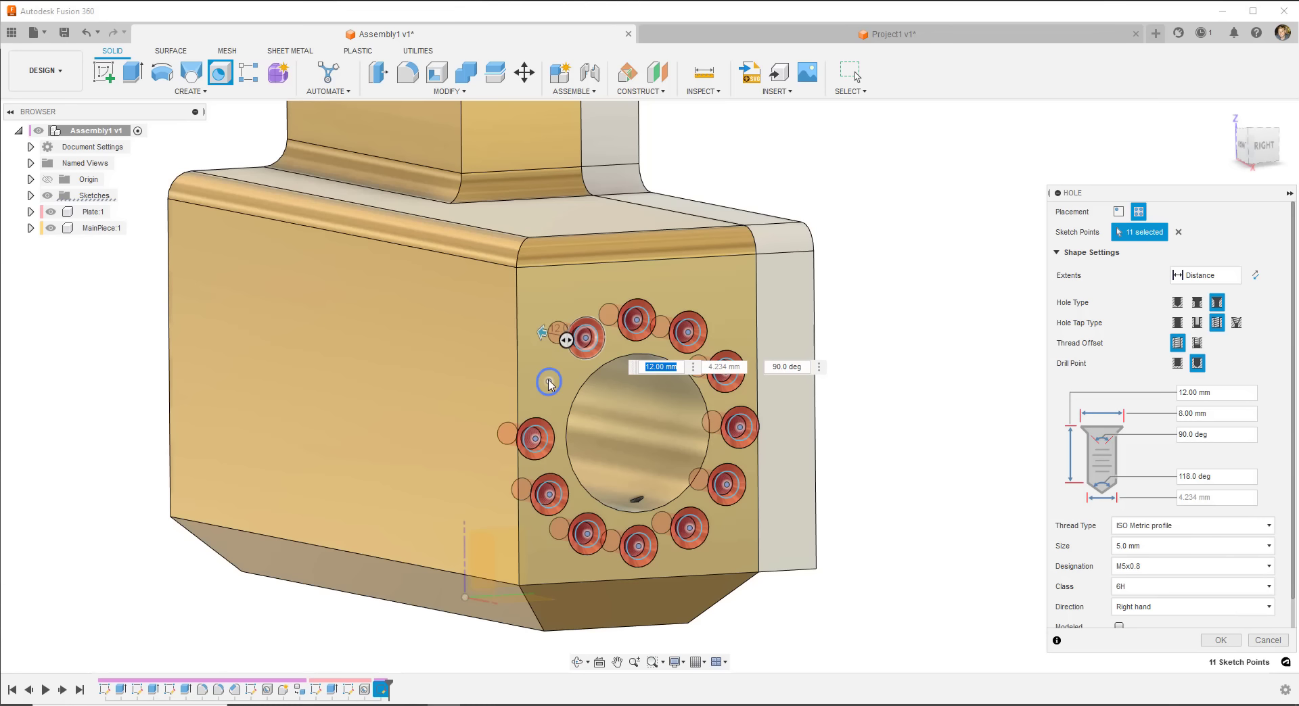
left_click(548, 381)
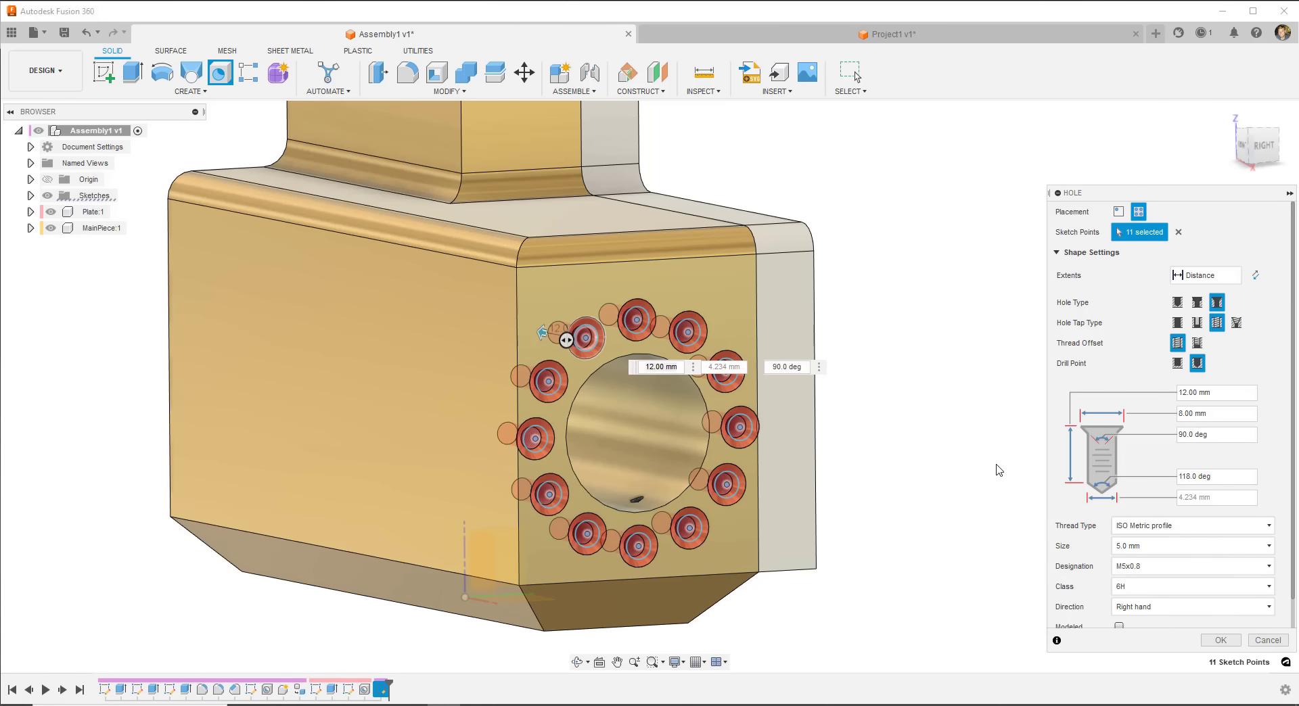
- Make the holes Simple and untapped, extending To the far face, and create them
left_click(1177, 303)
left_click(1177, 322)
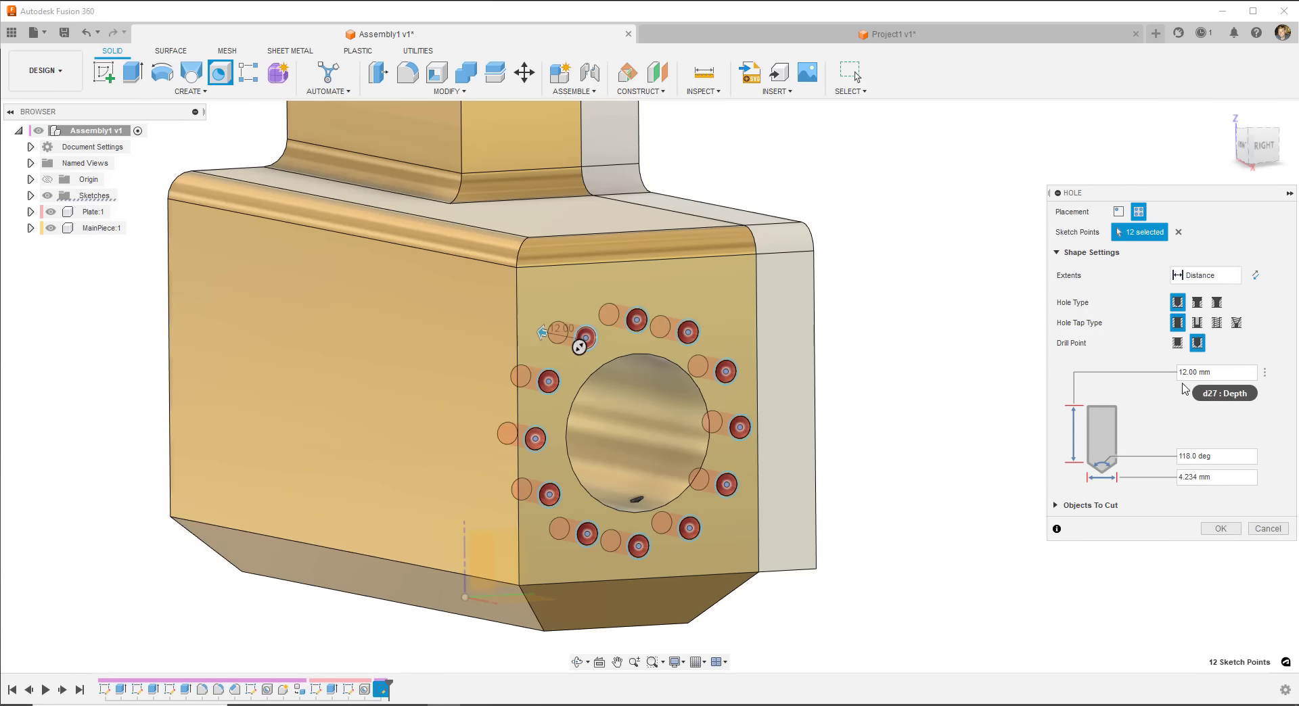
left_click(1213, 281)
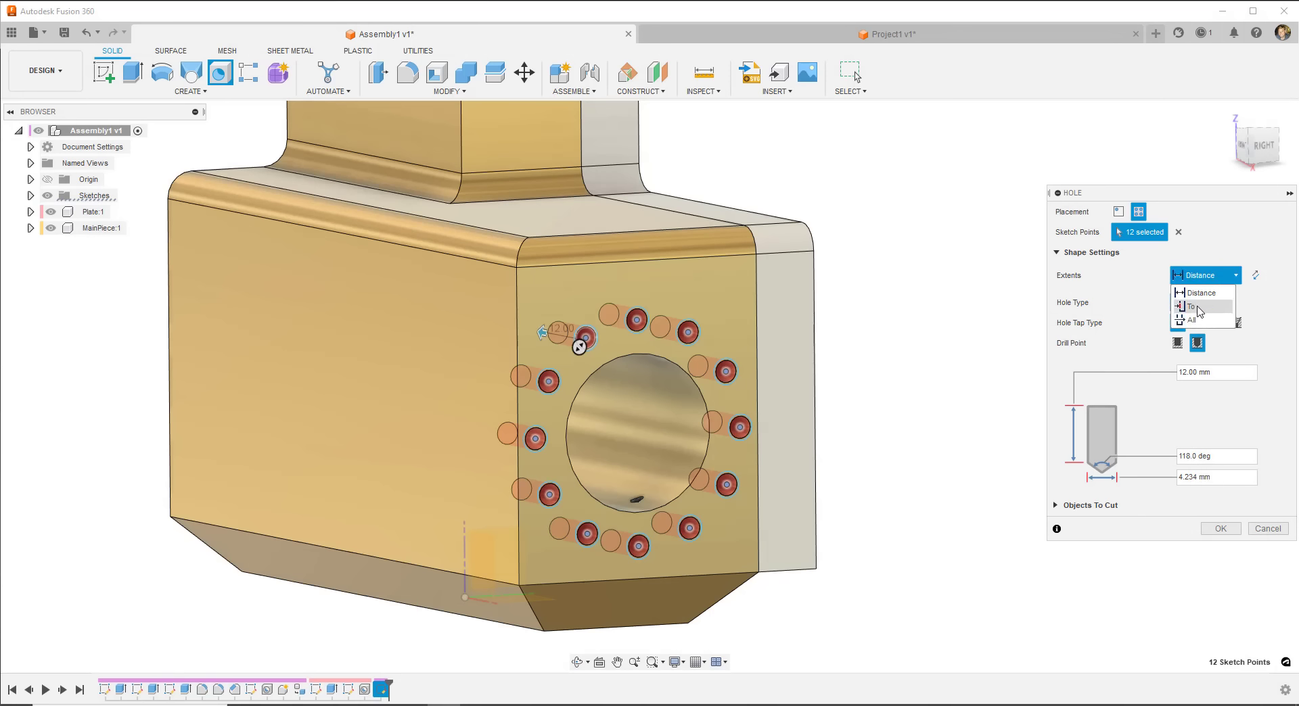
left_click(1196, 306)
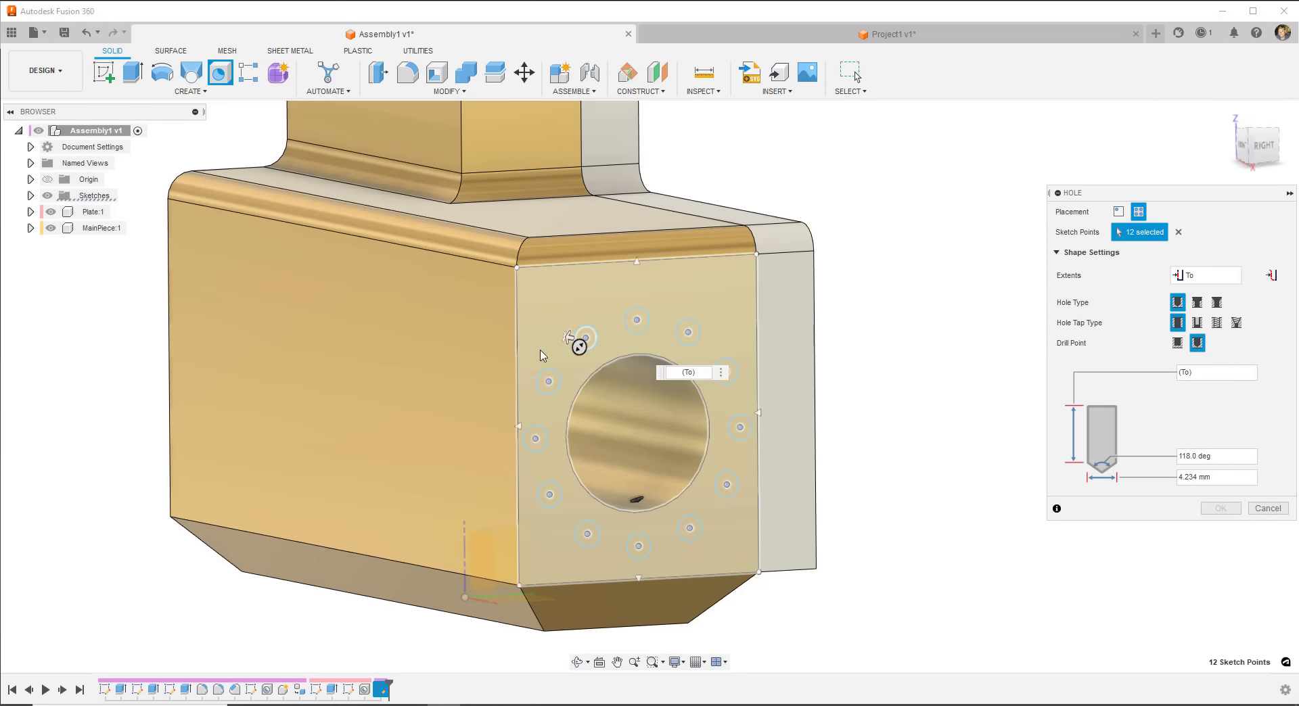
middle_click_drag(527, 385, 722, 392, "shift")
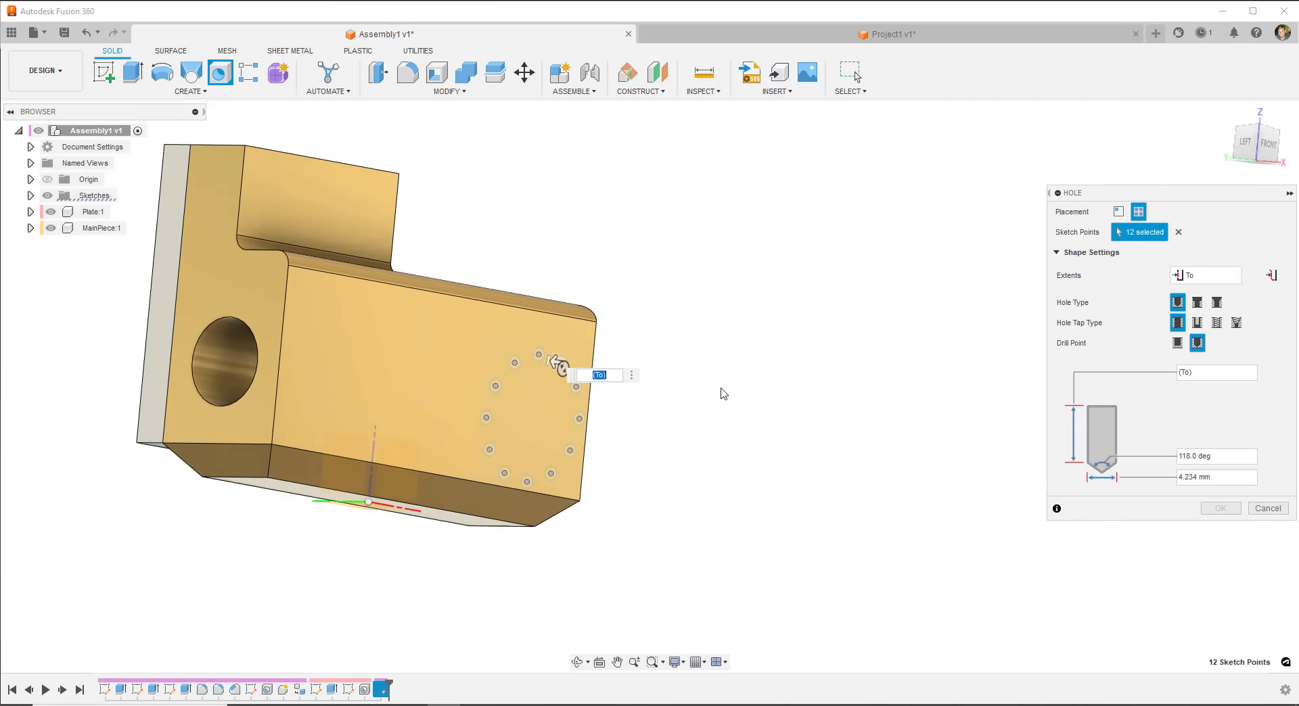
left_click(233, 298)
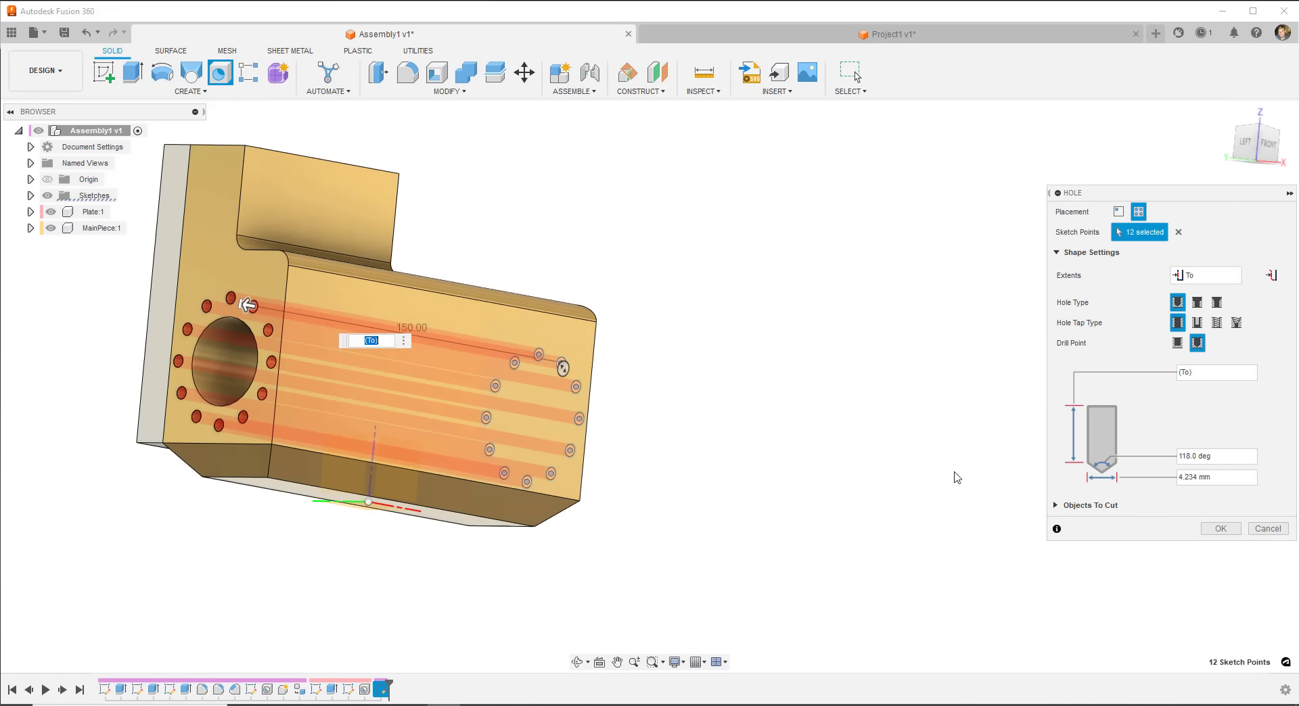
left_click(1225, 529)
mouse_move(716, 412)
middle_mouse_down("shift")
mouse_move(539, 432)
mouse_move(481, 454)
mouse_move(542, 480)
mouse_move(551, 466)
mouse_move(562, 484)
mouse_move(473, 457)
mouse_move(632, 480)
mouse_move(713, 476)
mouse_move(548, 492)
mouse_move(414, 485)
mouse_move(580, 343)
mouse_move(545, 345)
mouse_move(536, 367)
middle_mouse_up("shift")
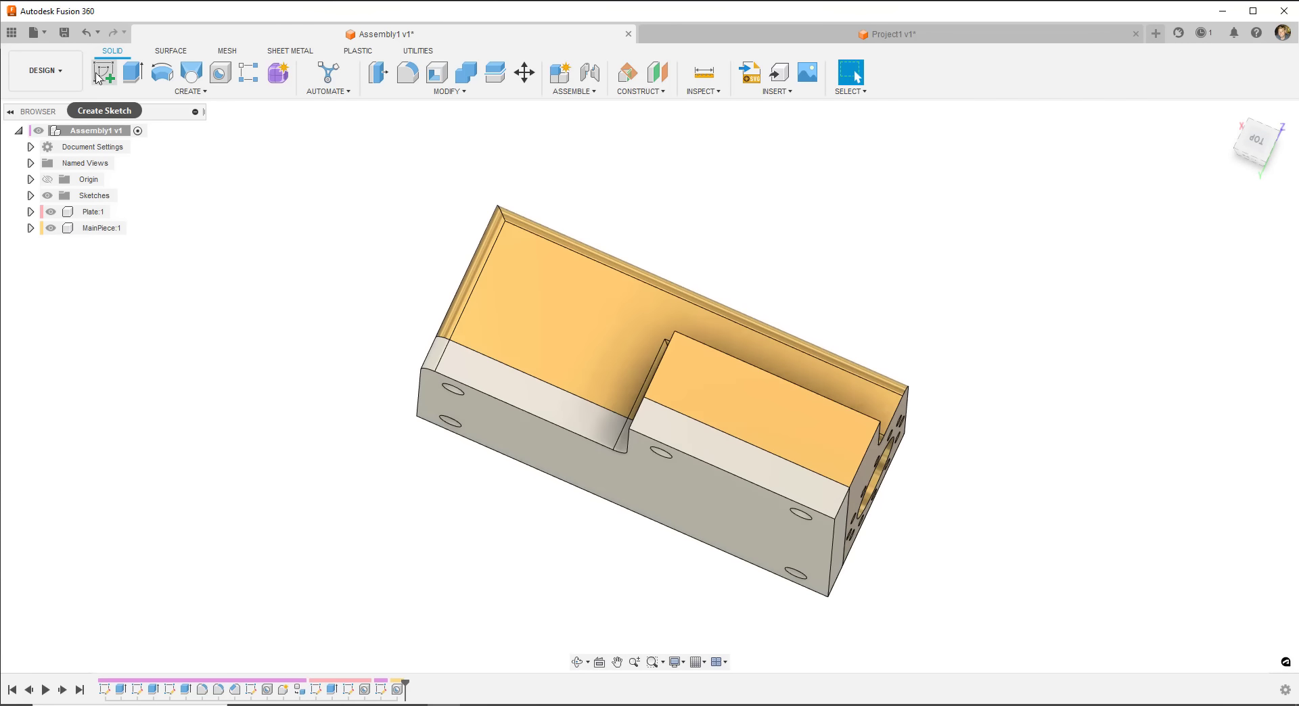
- Sketch a Ø5 mm circle near the corner of the raised top face
left_click(729, 389)
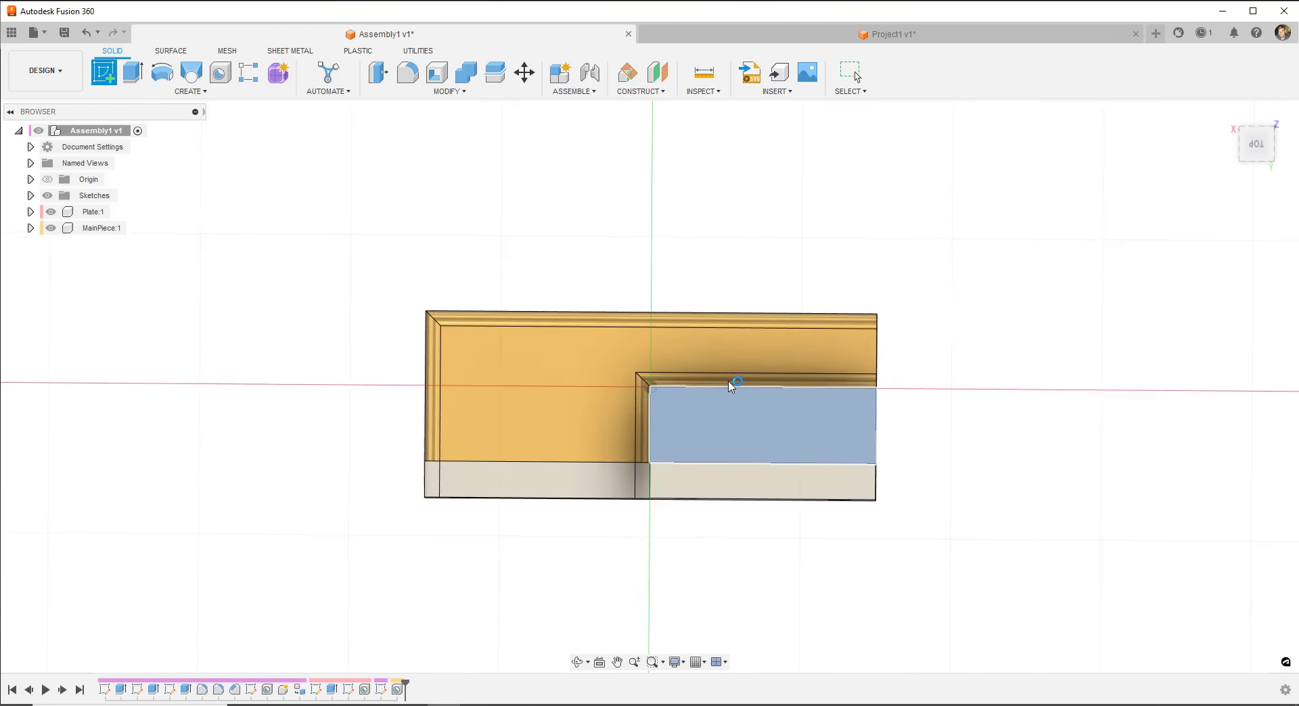
scroll(805, 423, "up", 4)
middle_click_drag(693, 430, 606, 427)
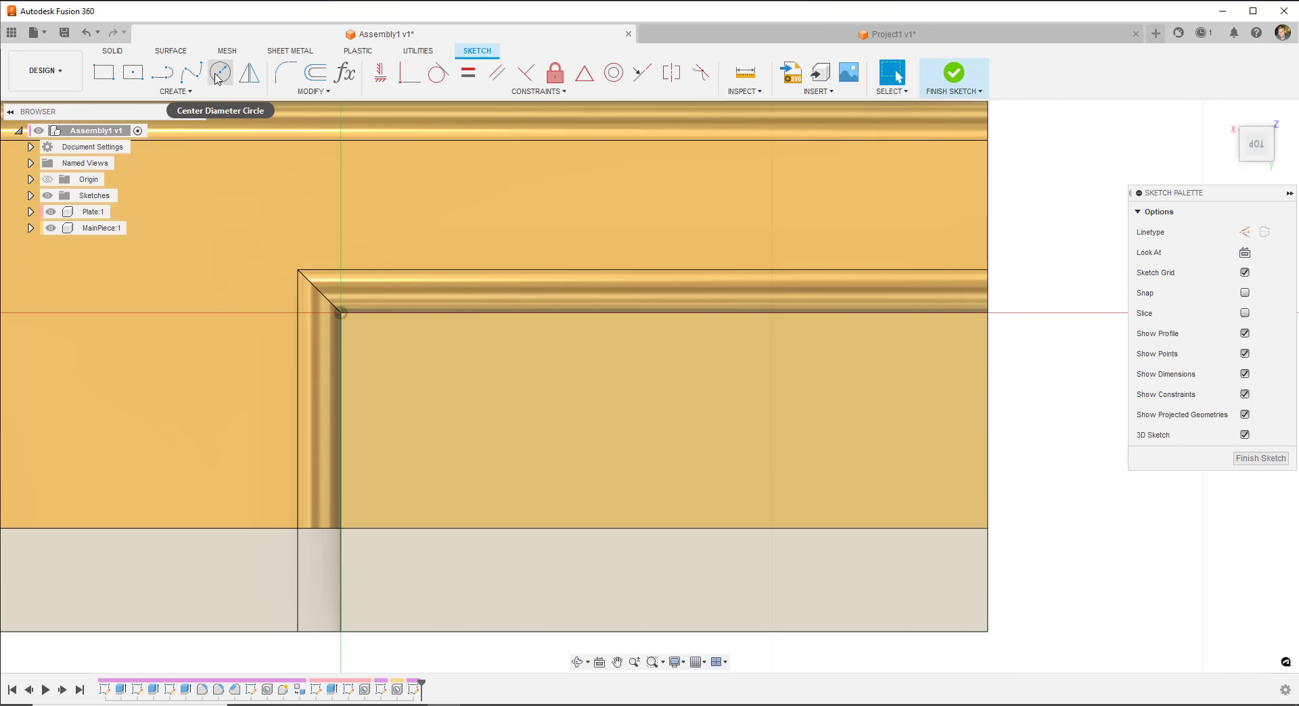
left_click(220, 73)
left_click(341, 312)
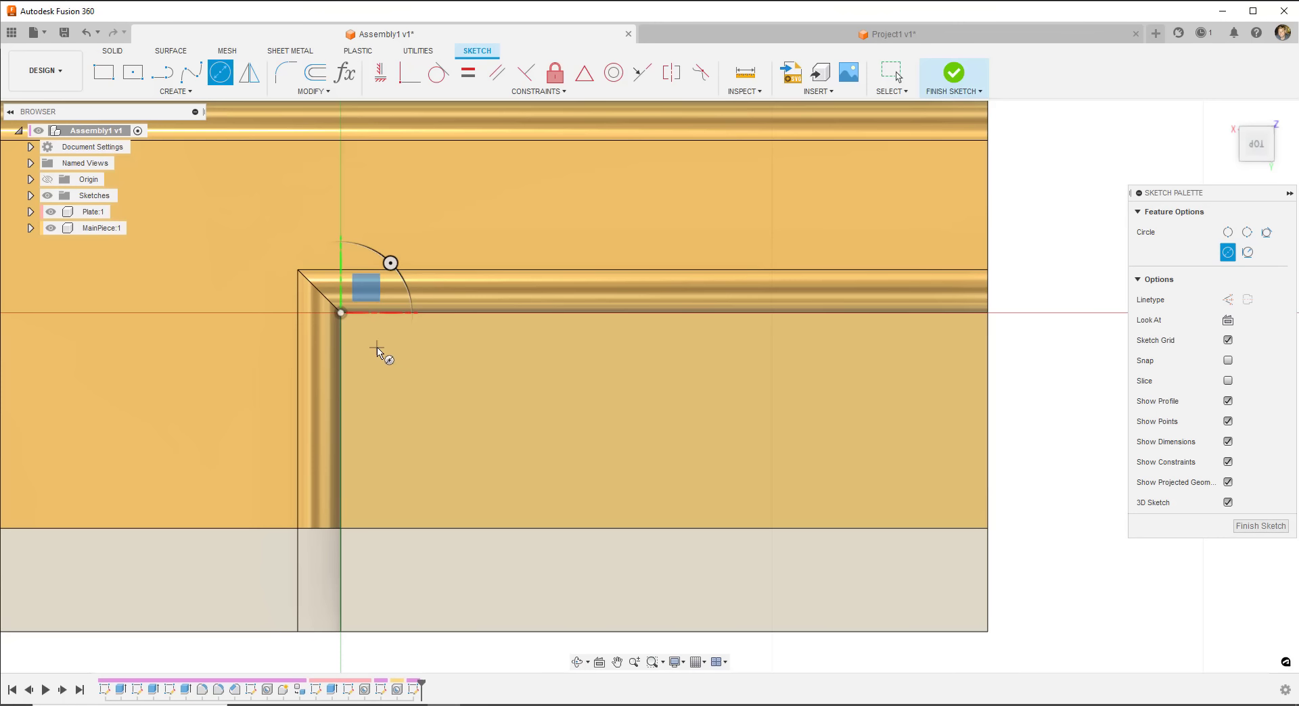
left_click(377, 349)
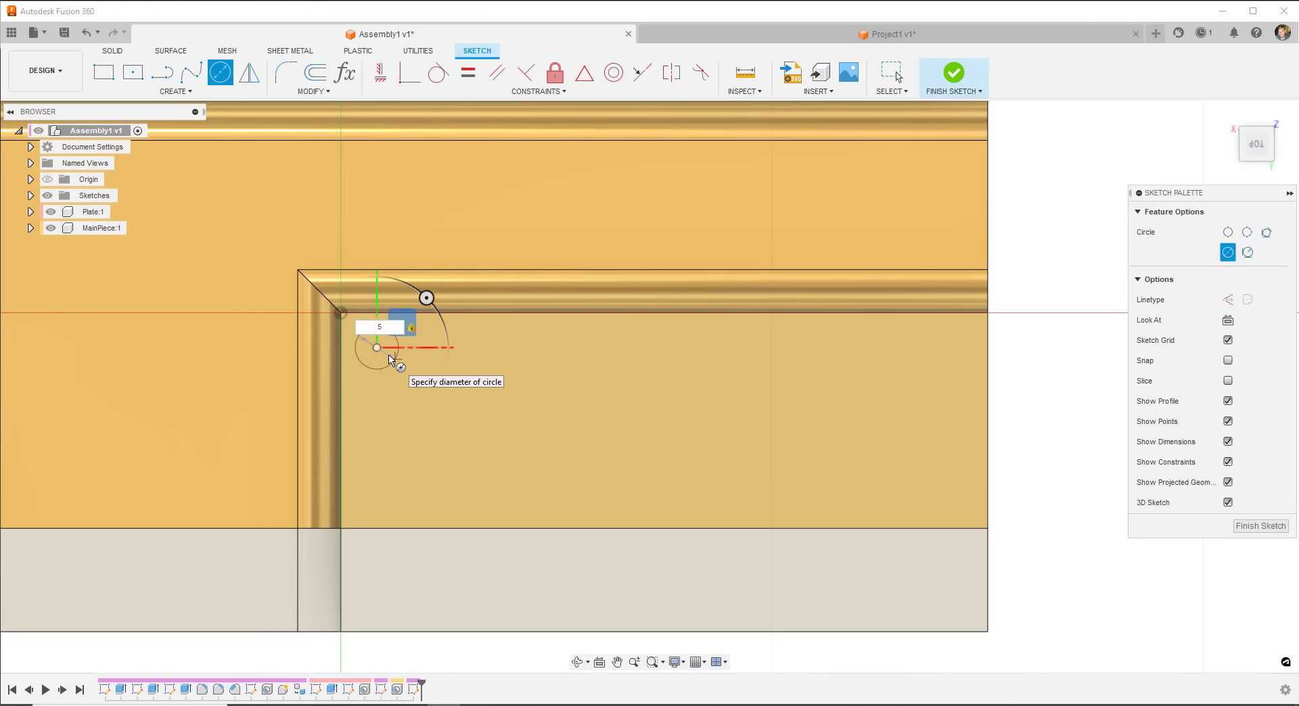
type("5")
key("Return")
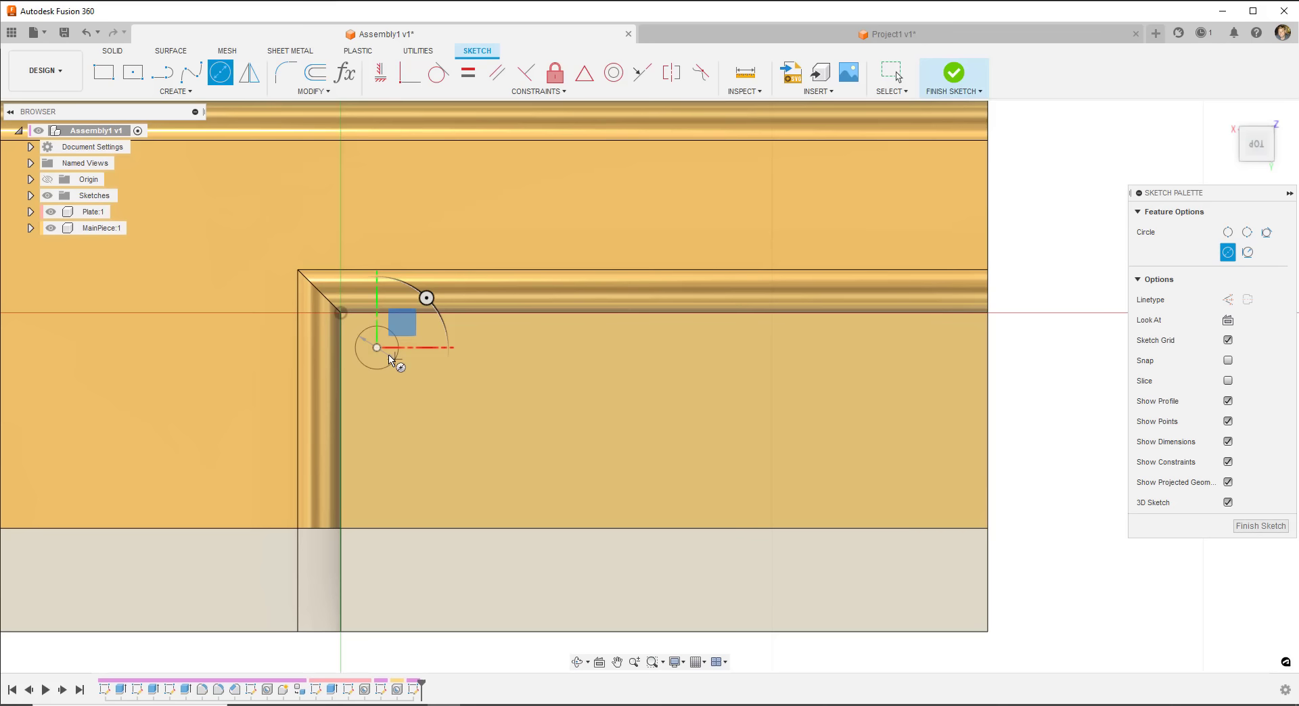
key("Escape")
- Dimension the circle centre 12 mm from the left edge and 12 mm from the top edge
left_click(175, 91)
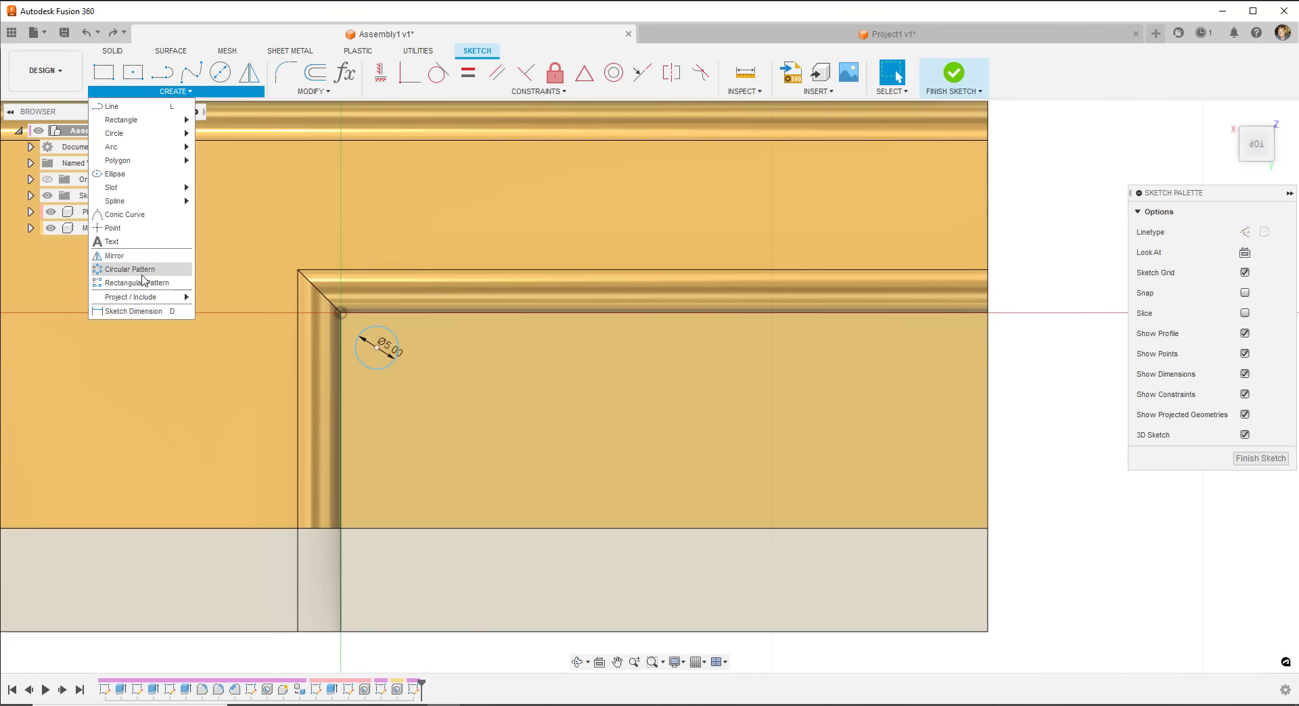
left_click(133, 311)
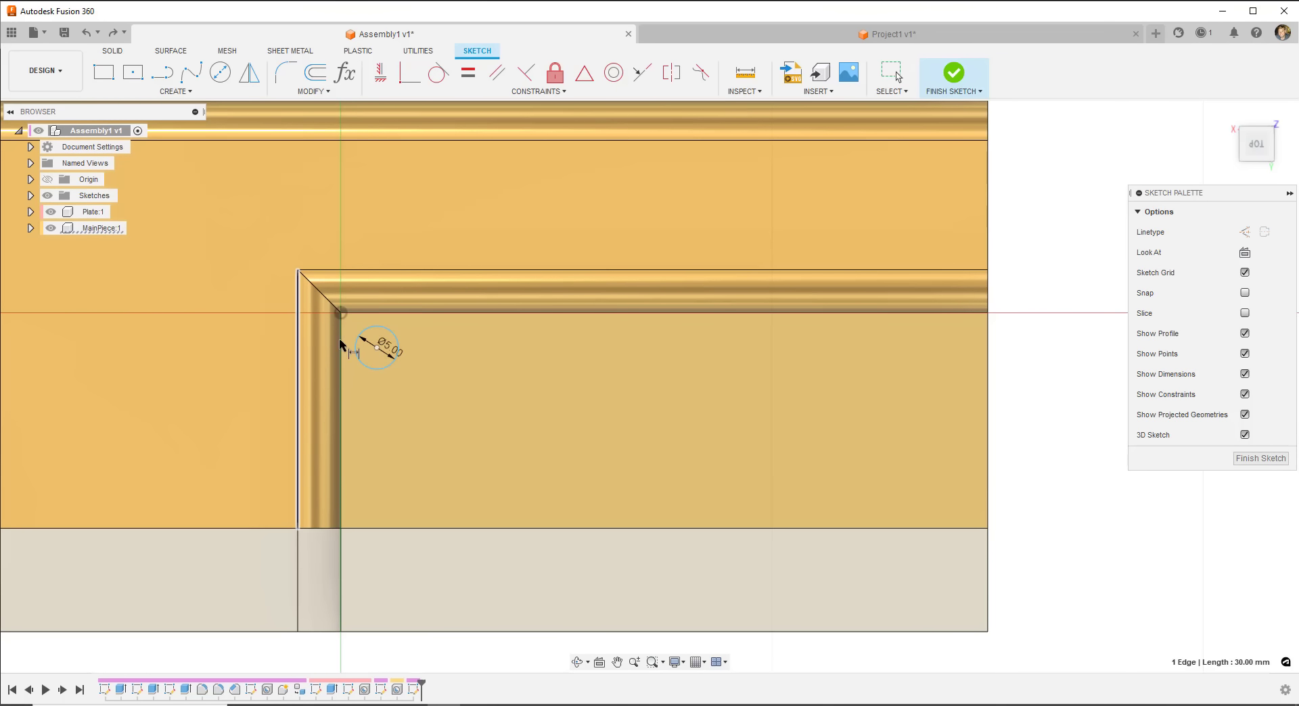
left_click(376, 348)
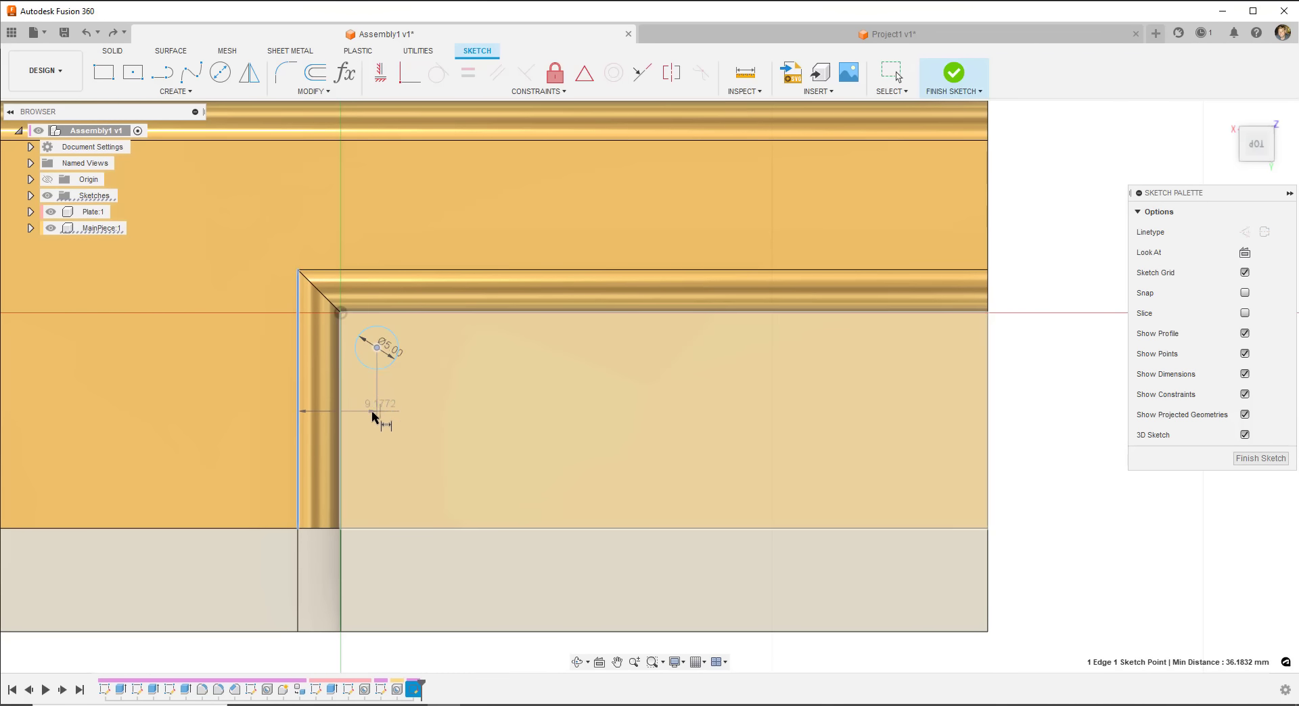
left_click(368, 413)
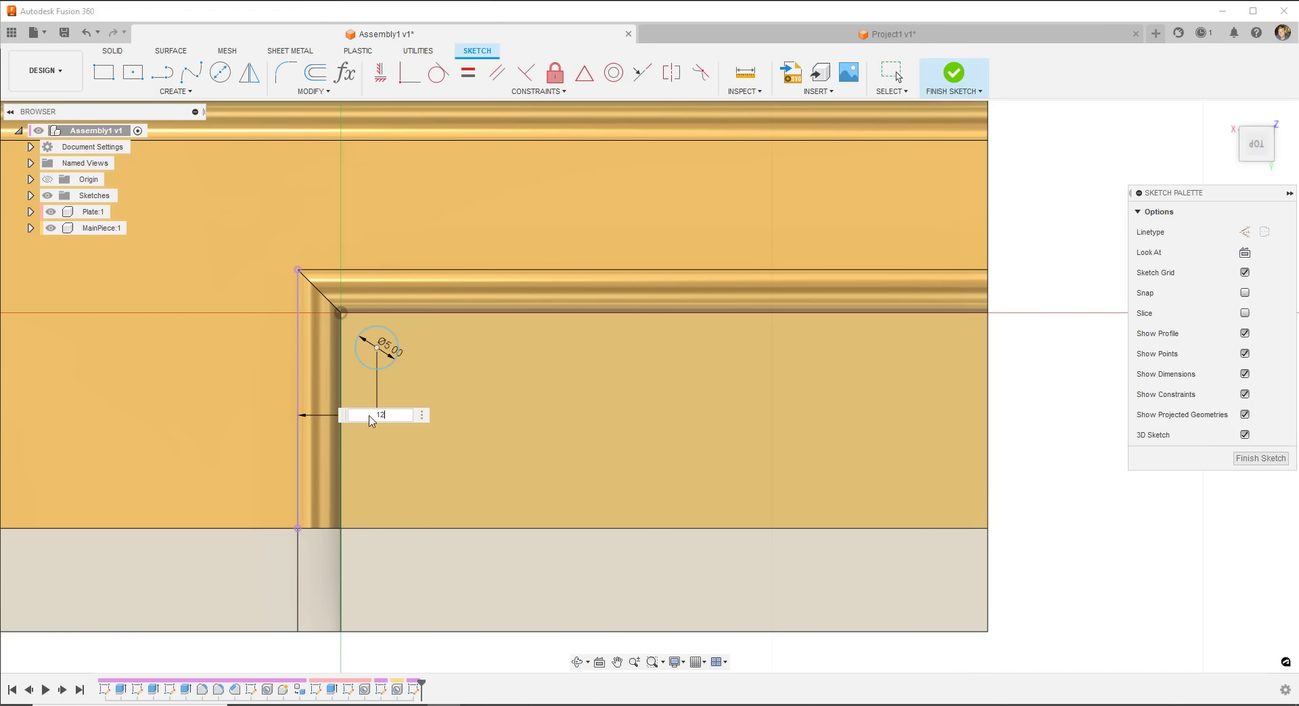
type("12")
key("Return")
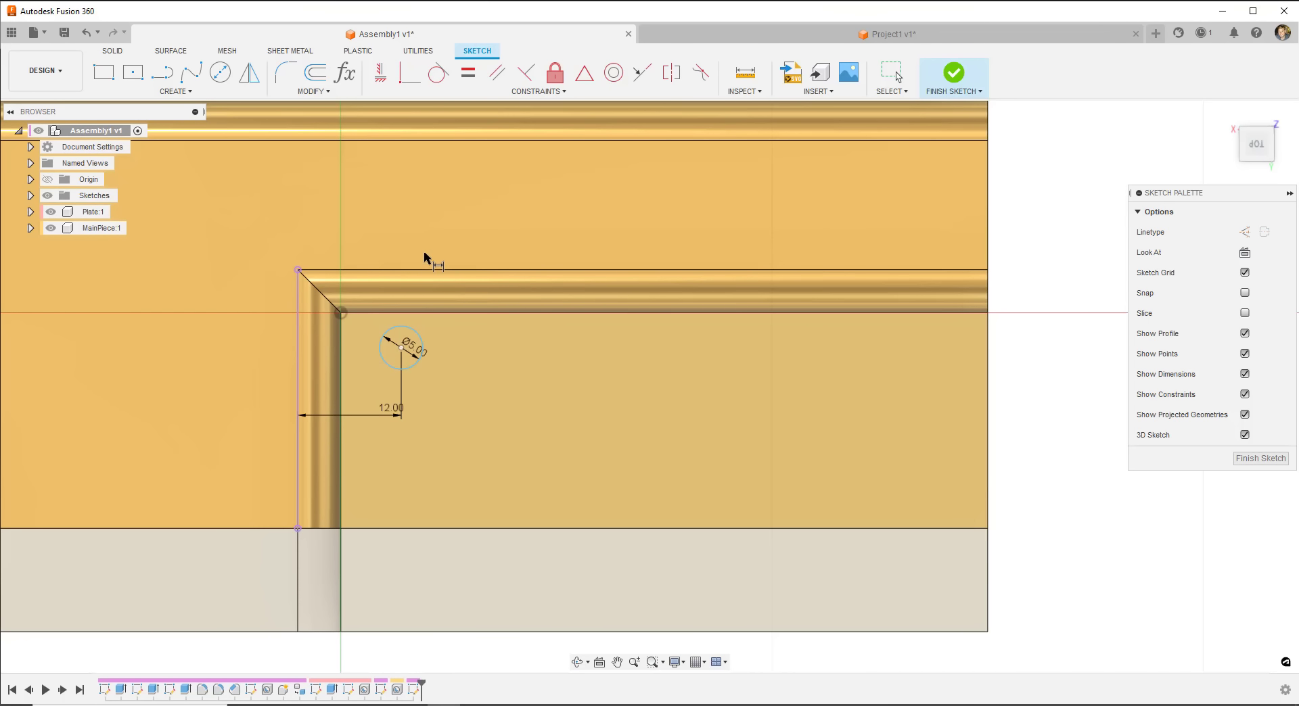
left_click(413, 271)
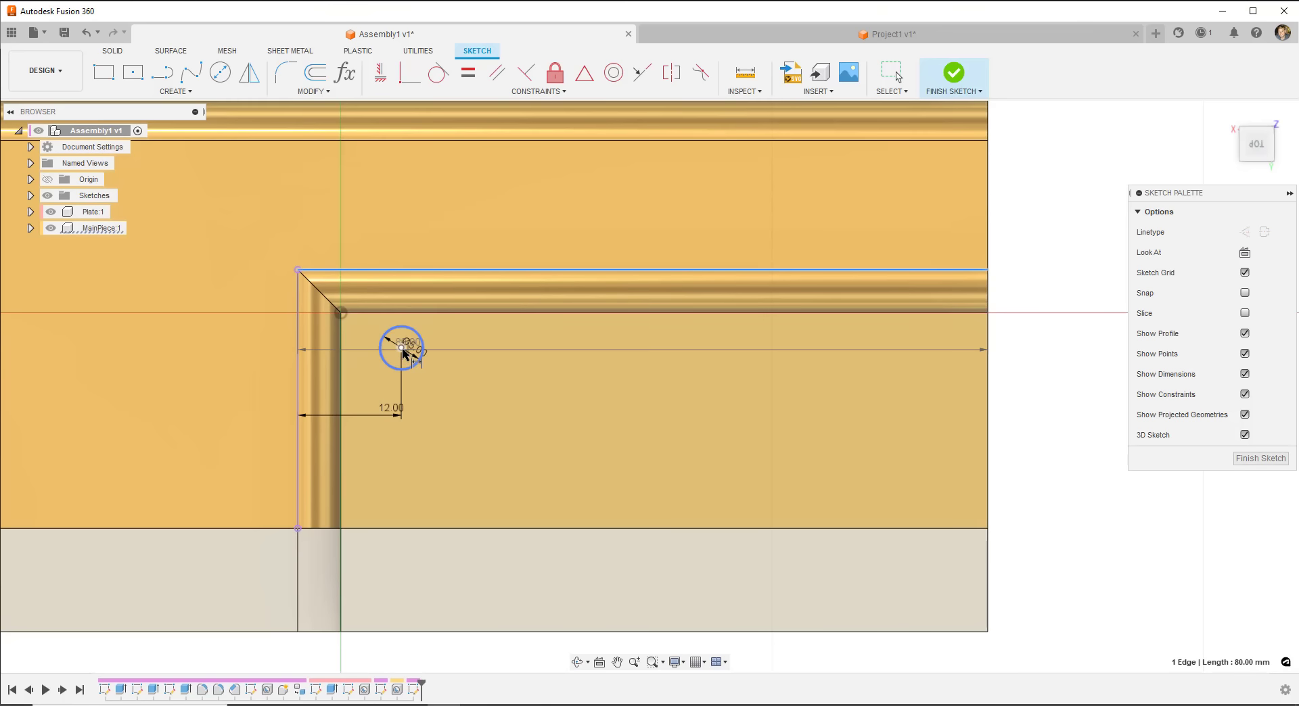
left_click(402, 348)
left_click(461, 346)
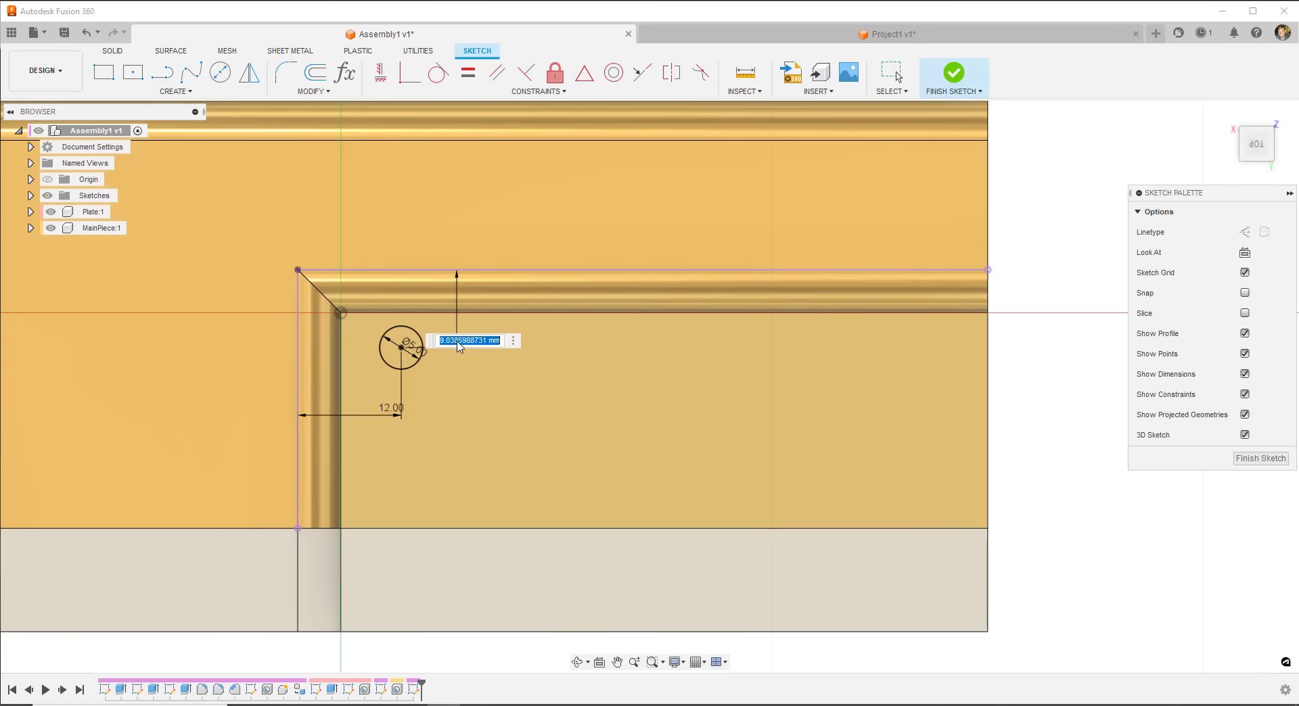
type("12")
key("Return")
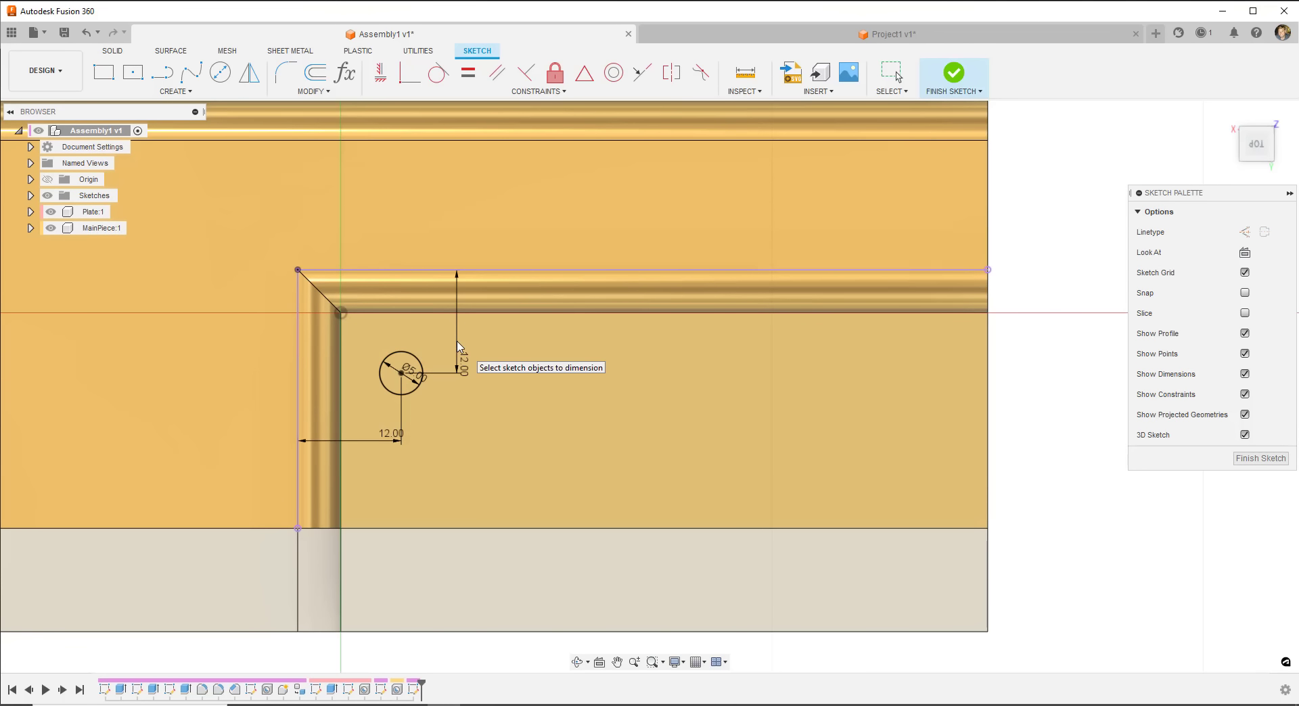
- Finish the sketch and reframe the part in a perspective view
left_click(954, 74)
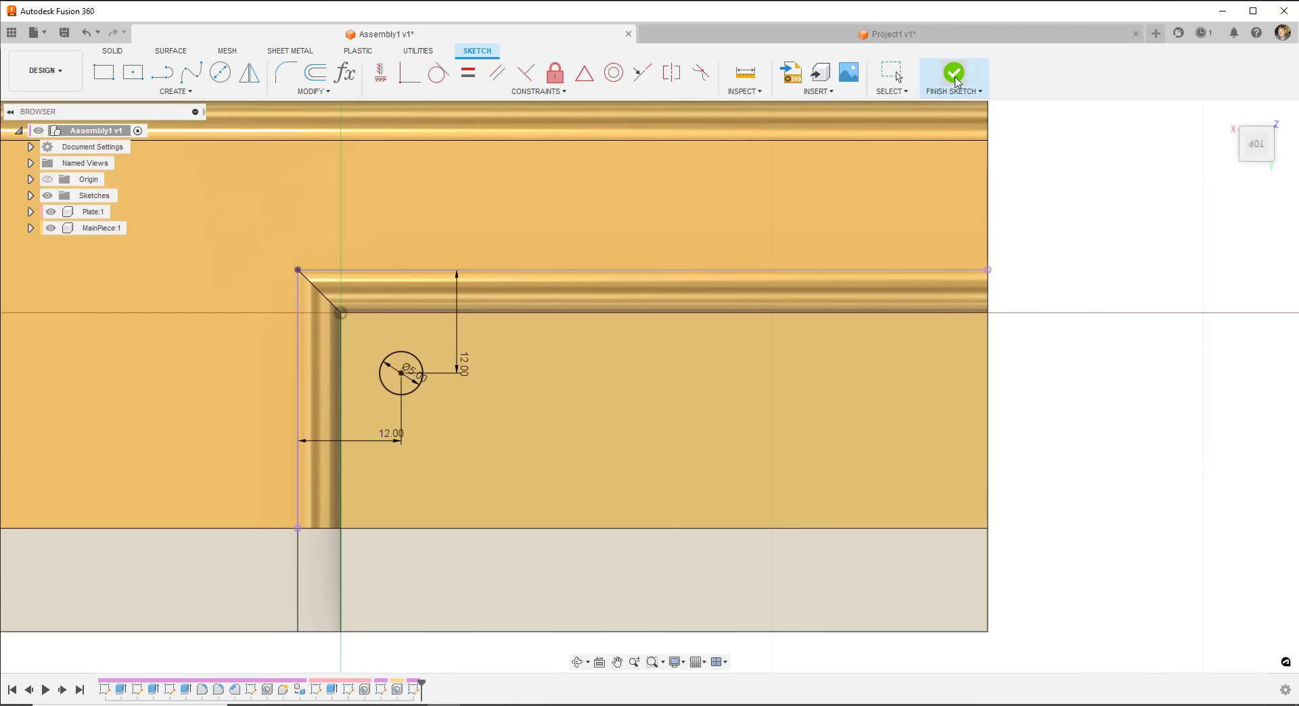
scroll(375, 322, "down", 4)
middle_click_drag(441, 370, 474, 355, "shift")
scroll(490, 283, "up", 3)
scroll(491, 285, "up", 1)
middle_click_drag(492, 302, 435, 388)
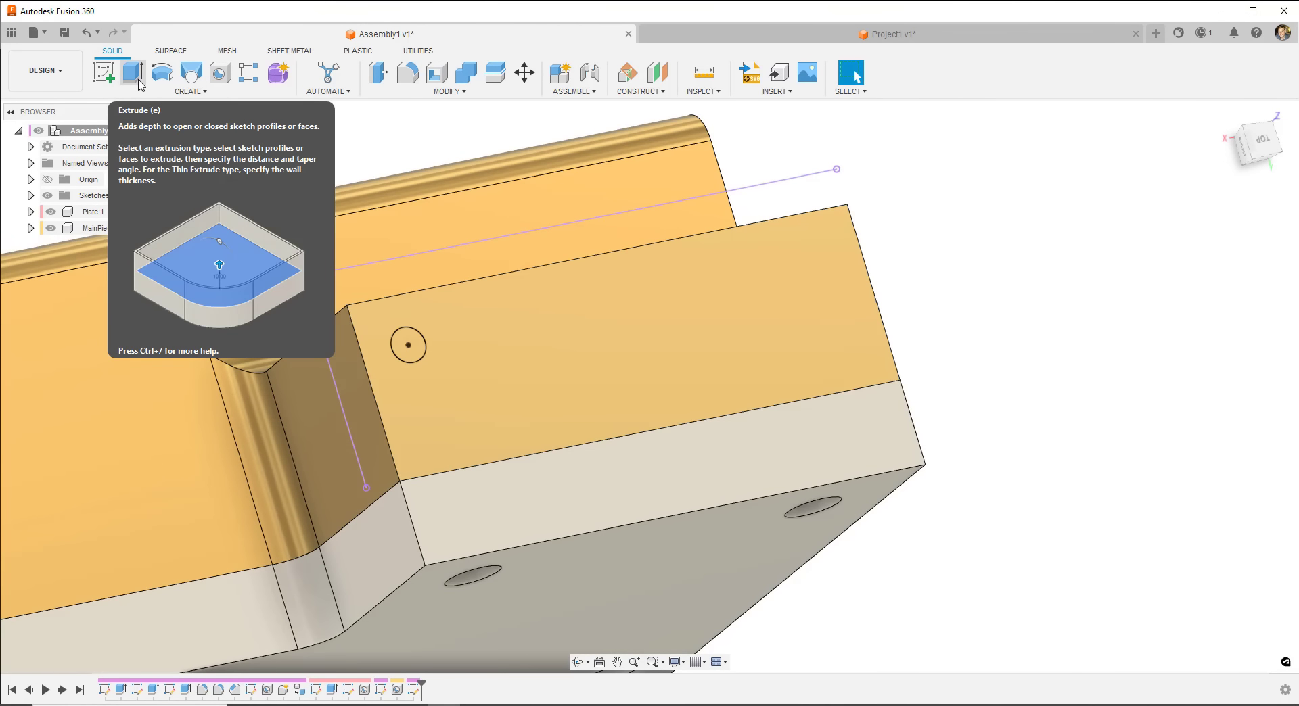
- Reopen Sketch6 for editing from the timeline
left_click(412, 690)
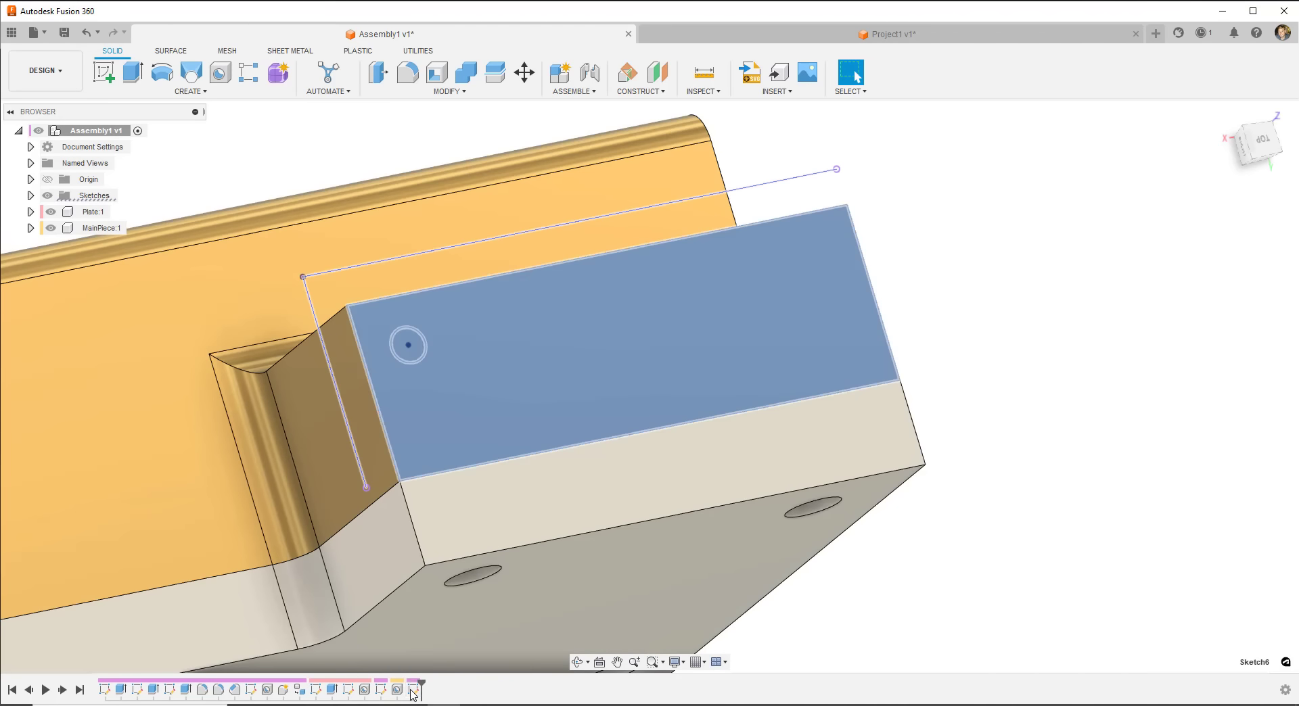
right_click(412, 690)
left_click(450, 555)
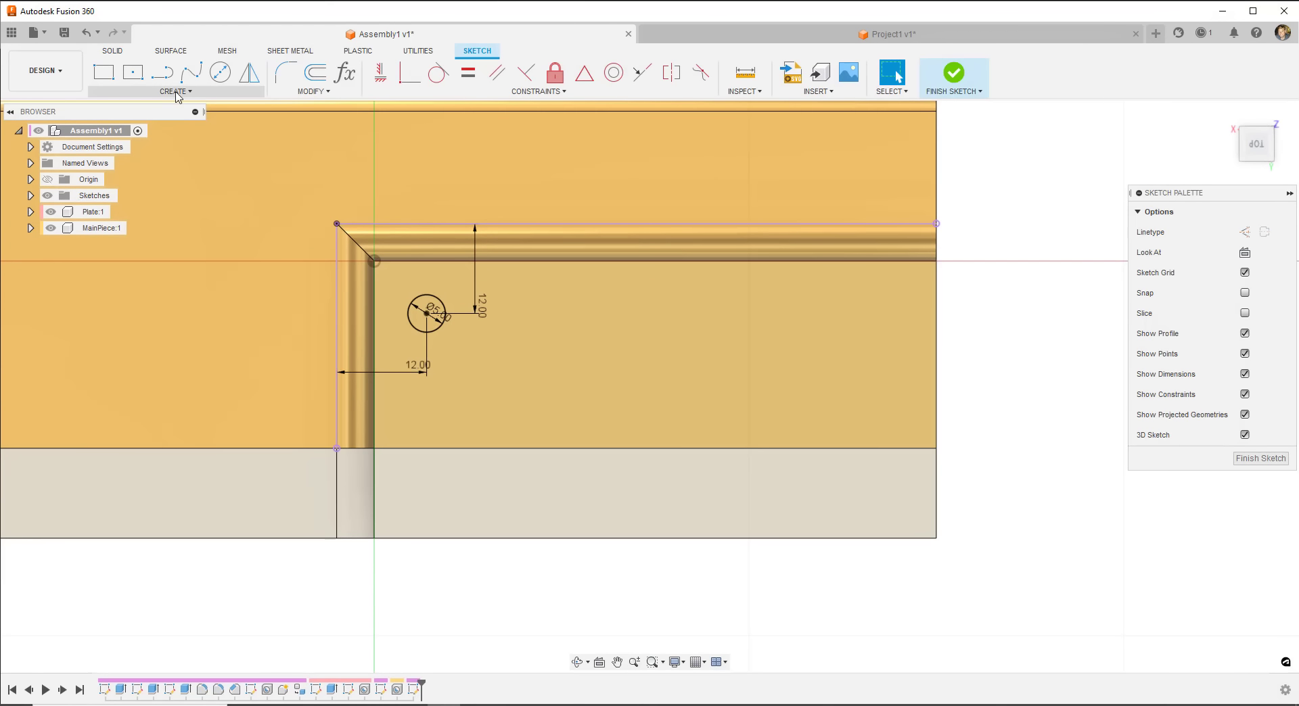
left_click(174, 90)
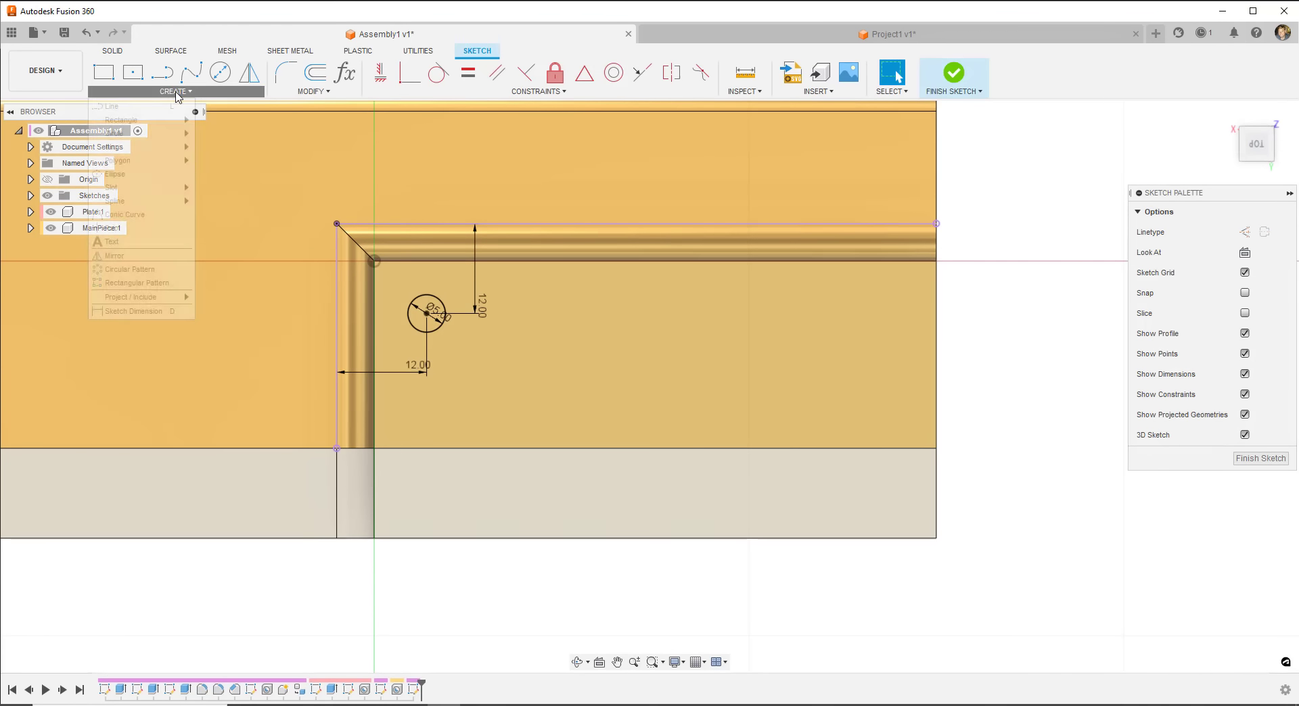
- Preview a 3 × 3 rectangular pattern of the circle with Spacing distribution
left_click(137, 283)
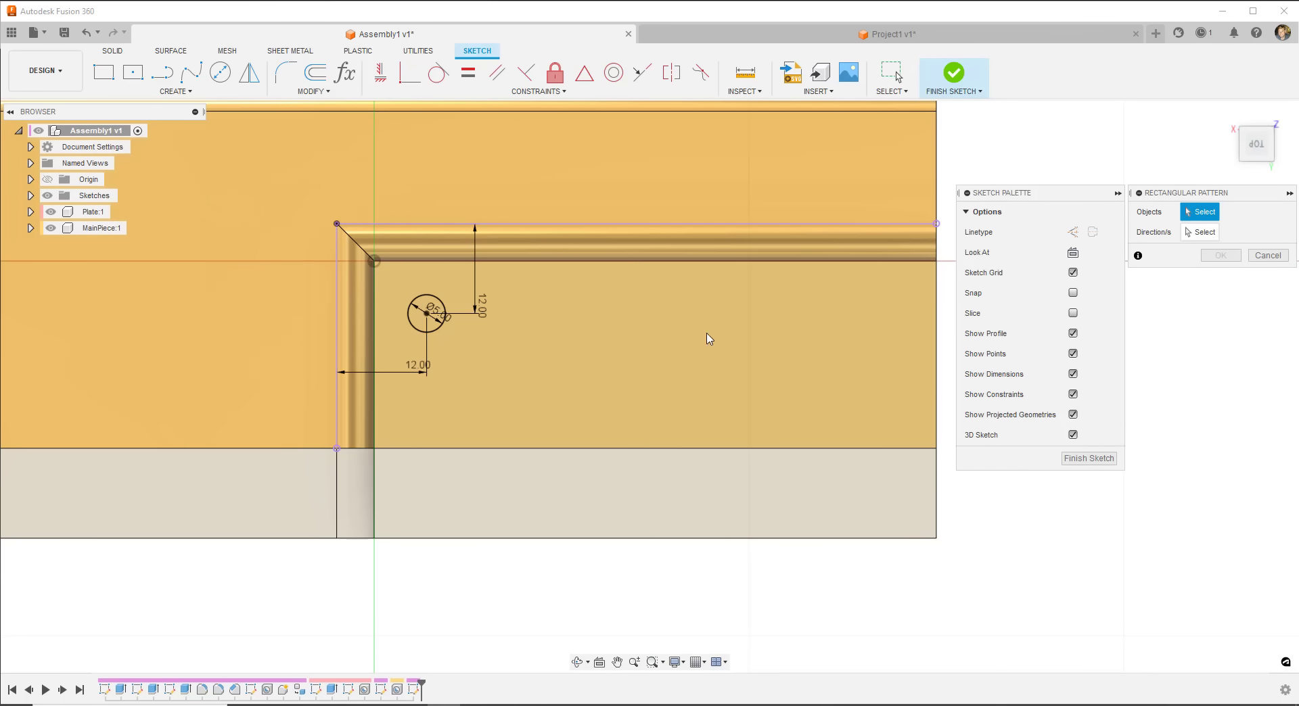
left_click(441, 303)
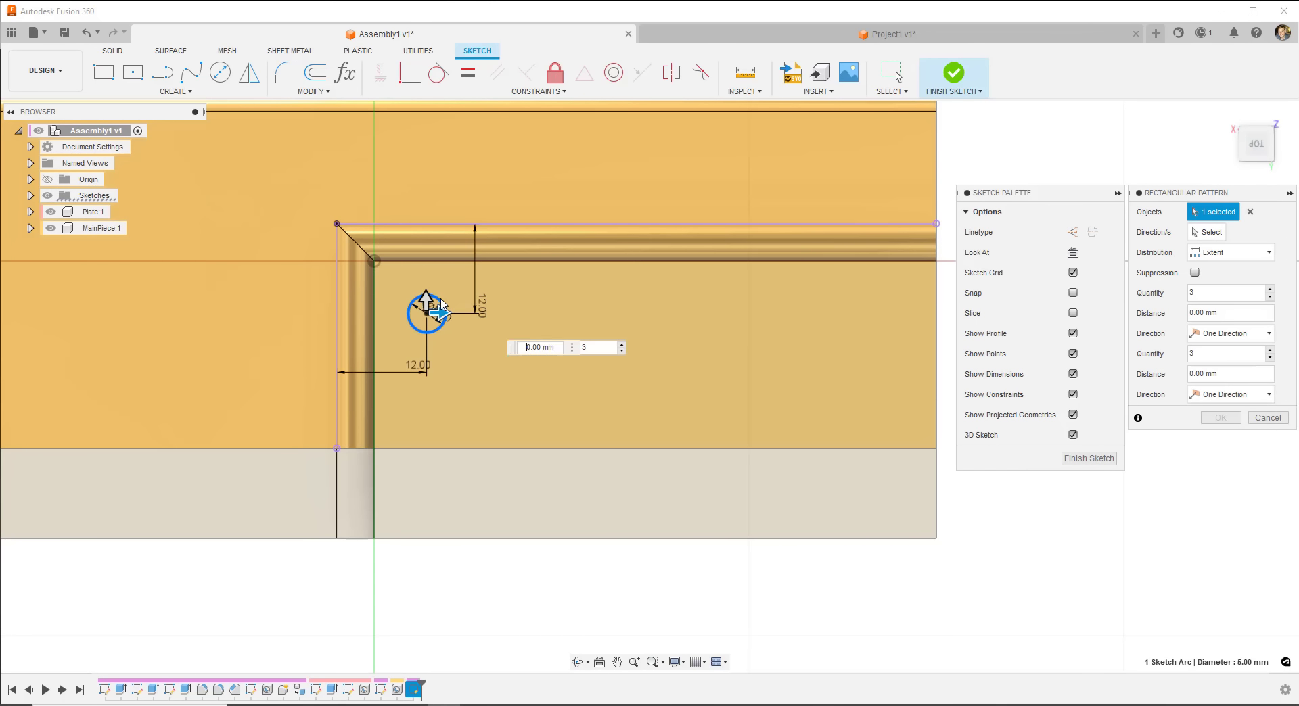
left_click_drag(487, 324, 541, 324)
left_click_drag(455, 359, 882, 387)
key("Tab")
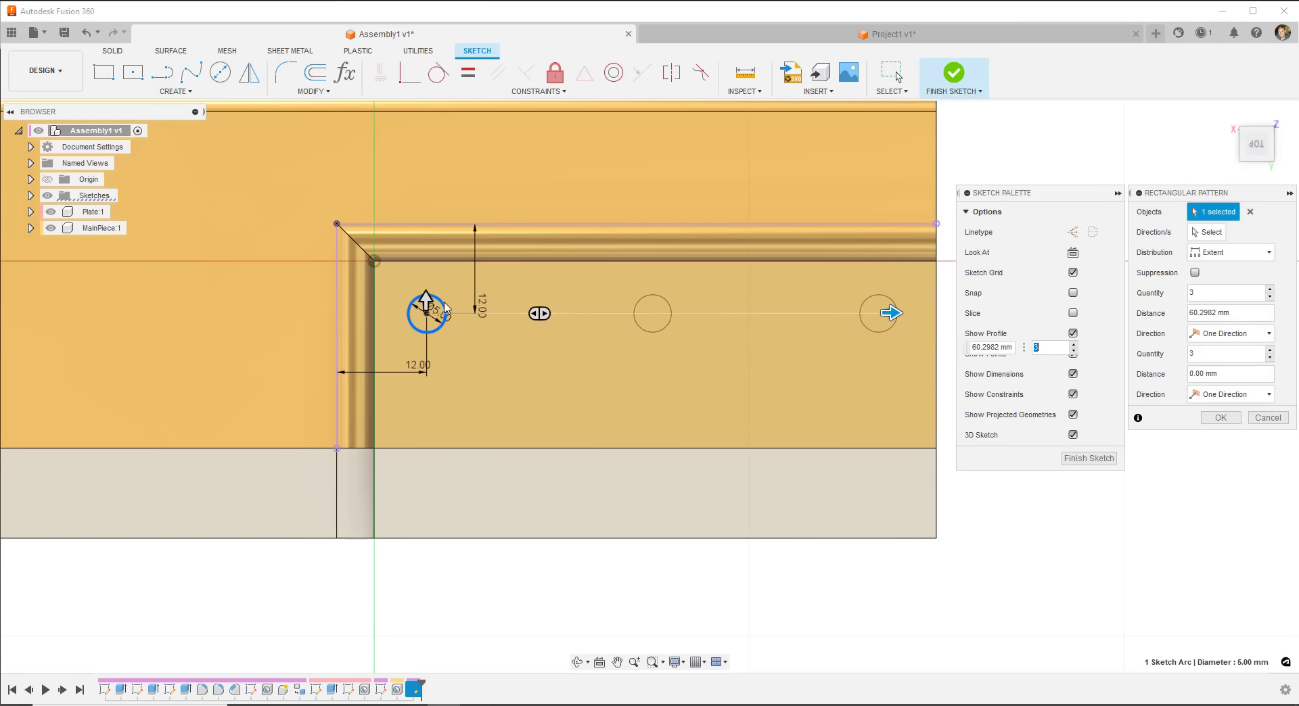
left_click_drag(425, 296, 422, 393)
key("Tab")
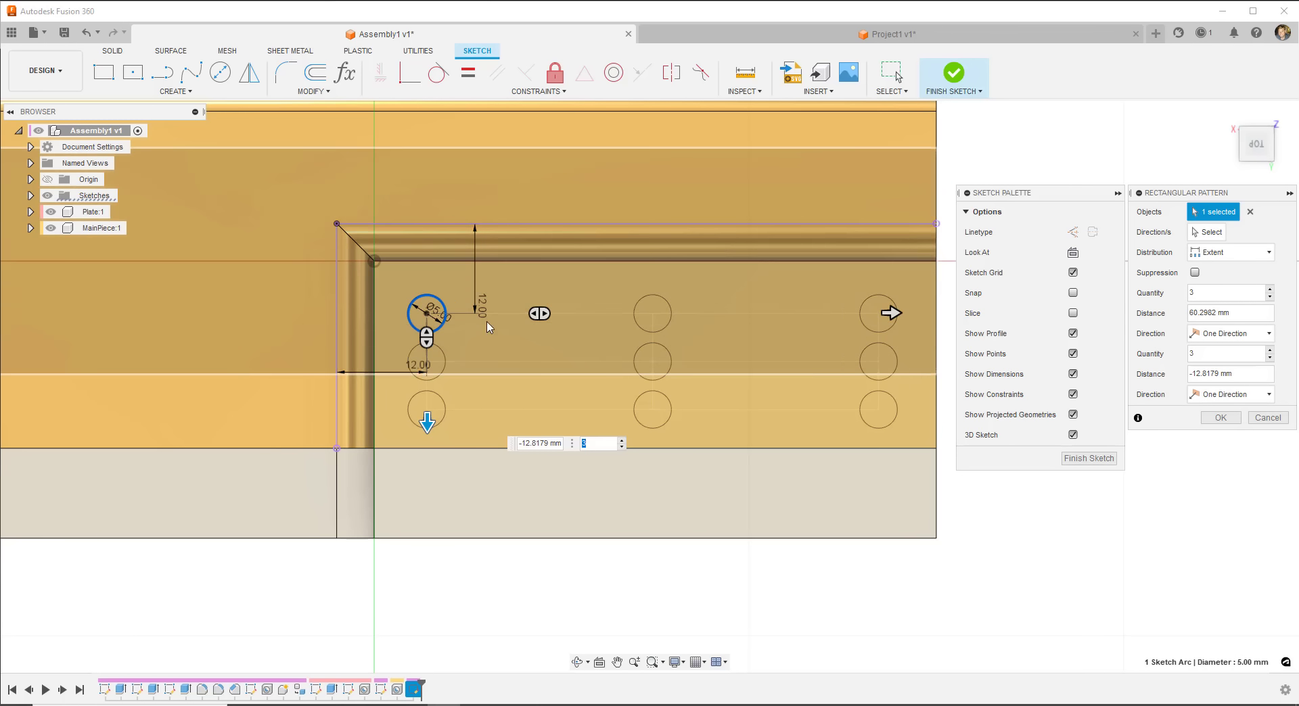
left_click_drag(427, 422, 426, 549)
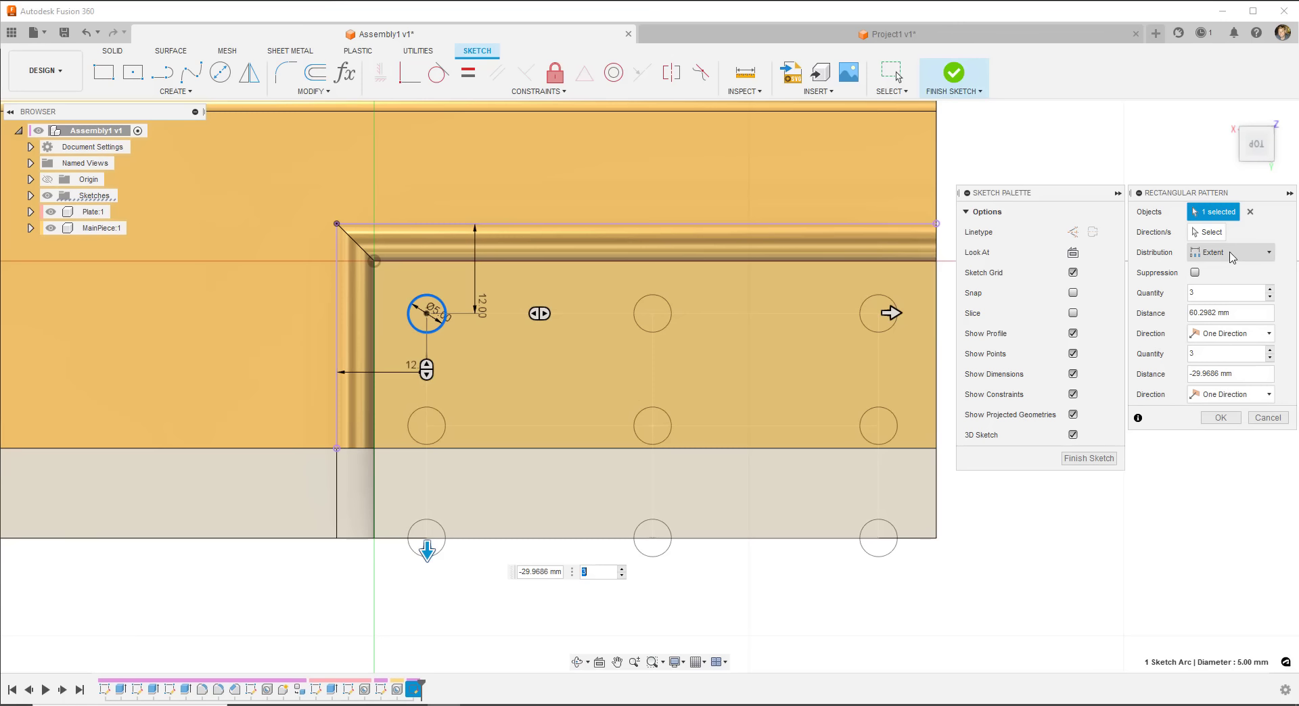
left_click(1231, 253)
left_click(1214, 277)
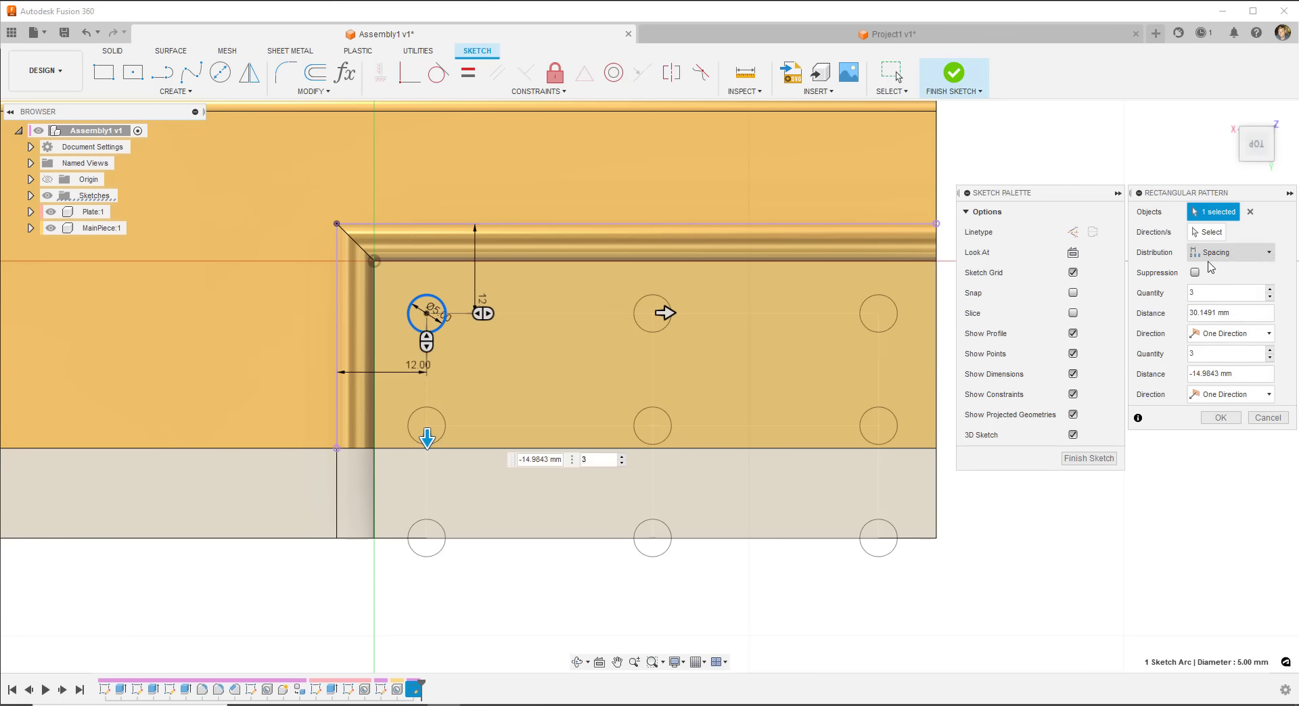
- Set the pattern to 6 columns and 2 rows at 12 mm spacing and commit it
left_click(1248, 314)
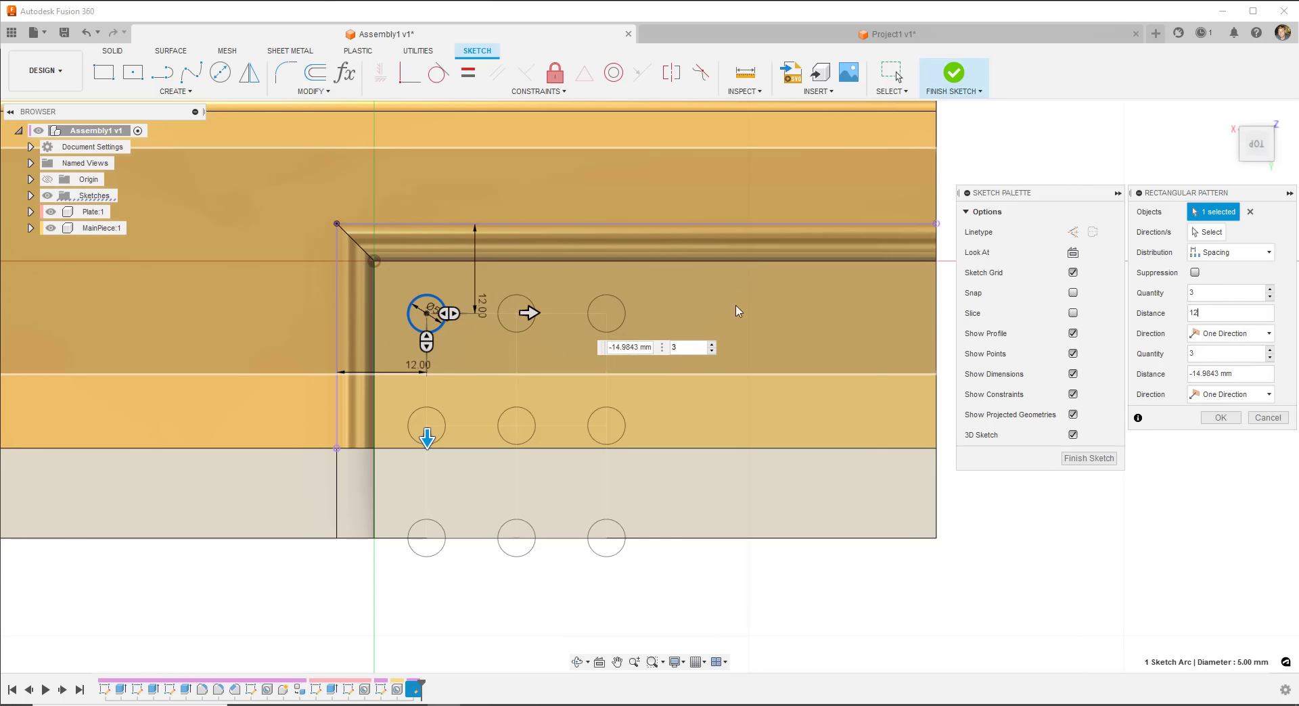
left_click(1270, 290)
left_click(1271, 290)
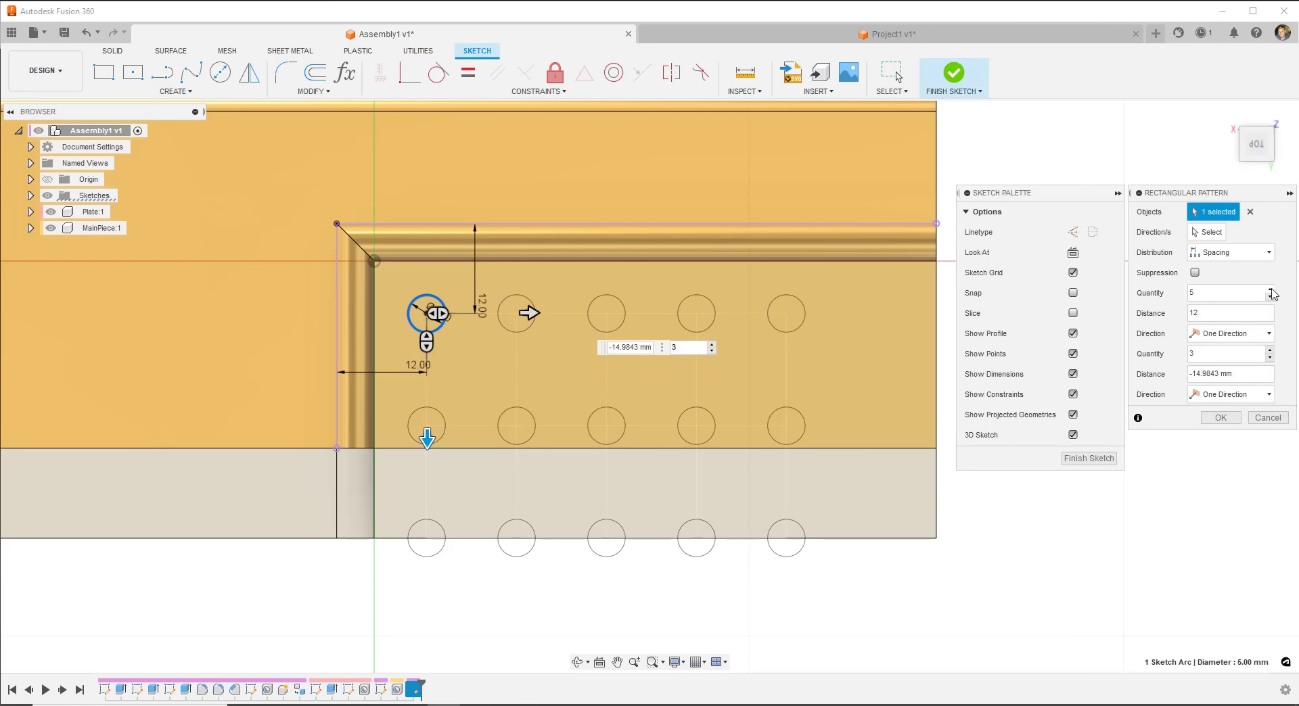
left_click(1270, 289)
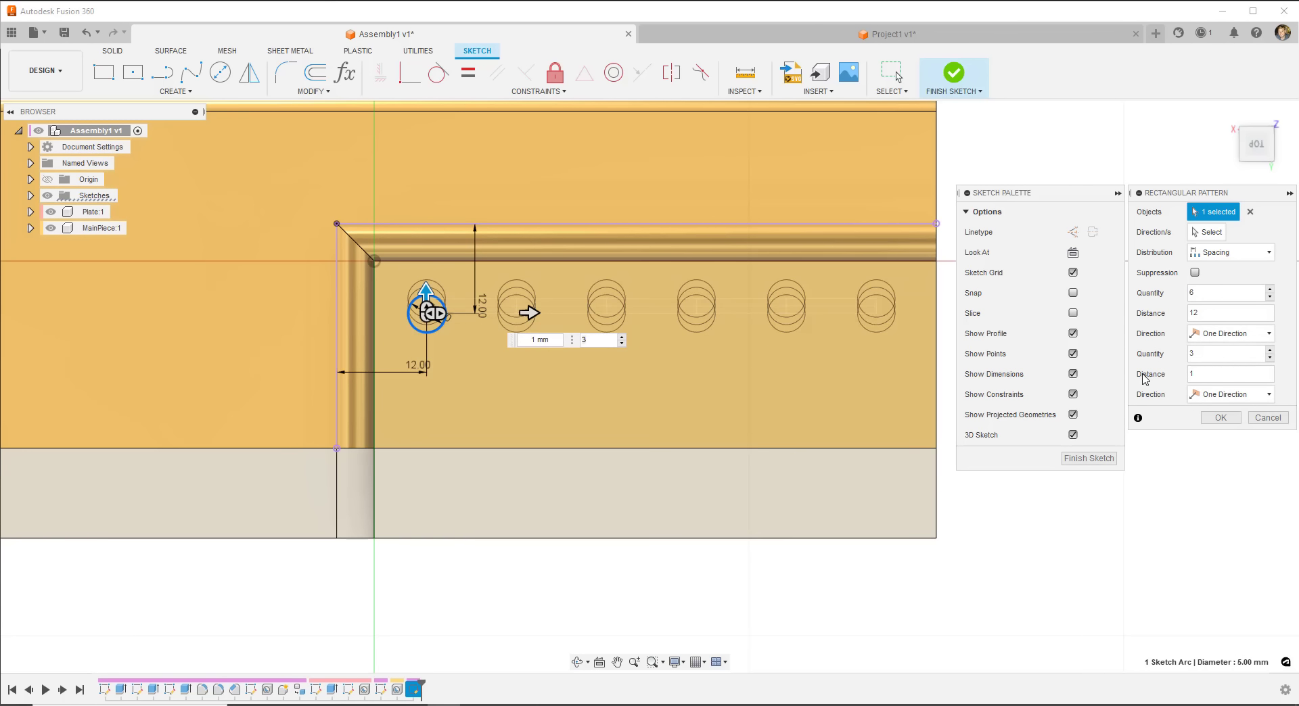
type("2")
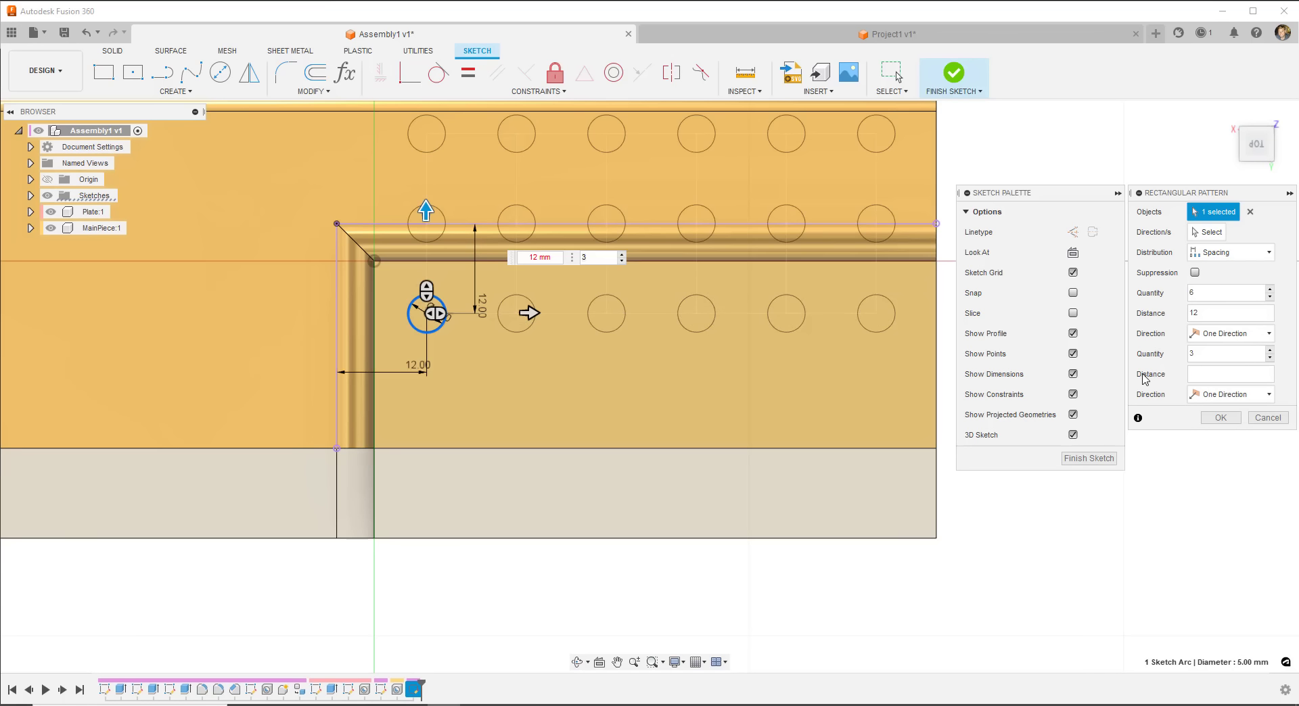
type("2")
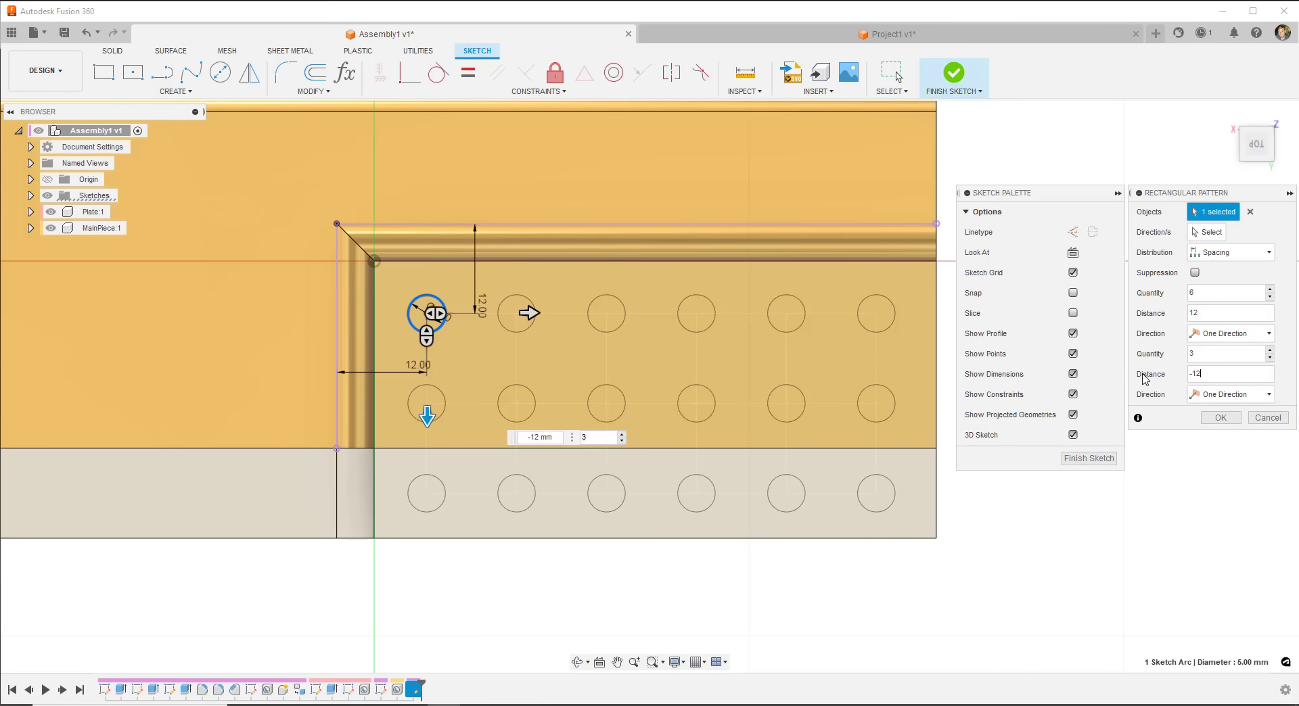
left_click(1270, 363)
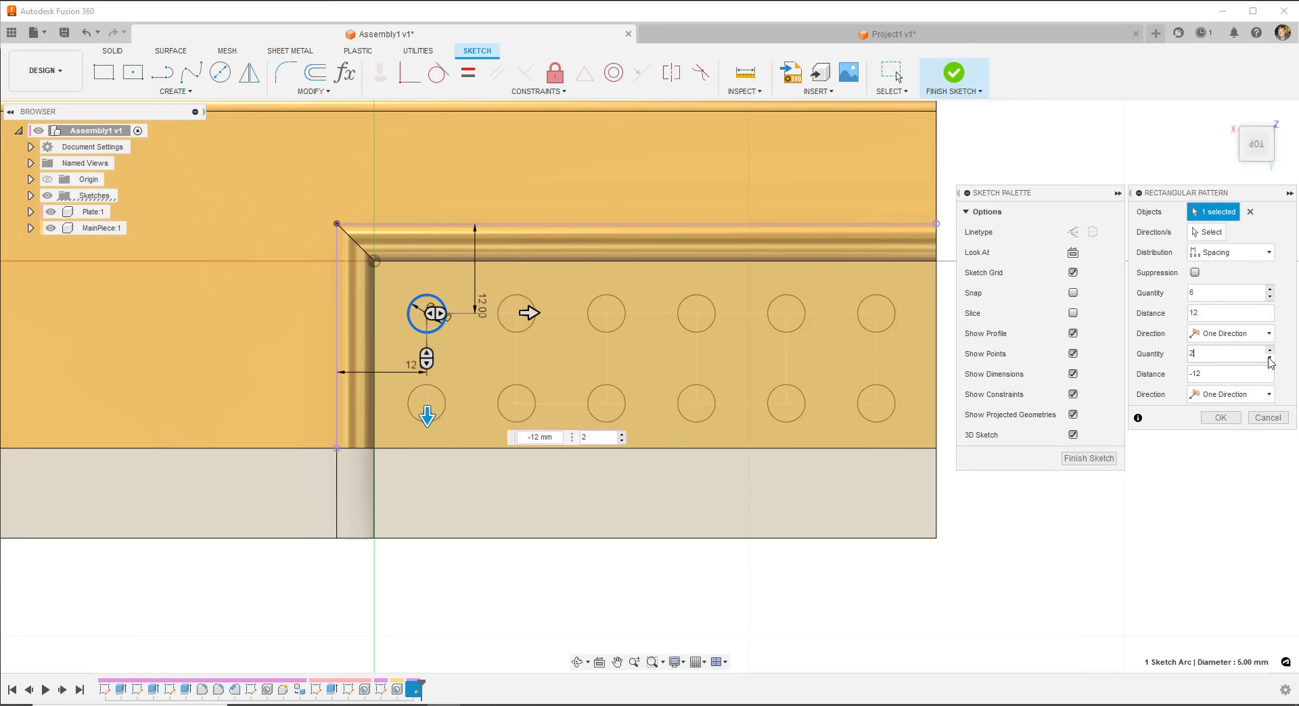
left_click(1221, 418)
middle_click_drag(537, 394, 643, 284, "shift")
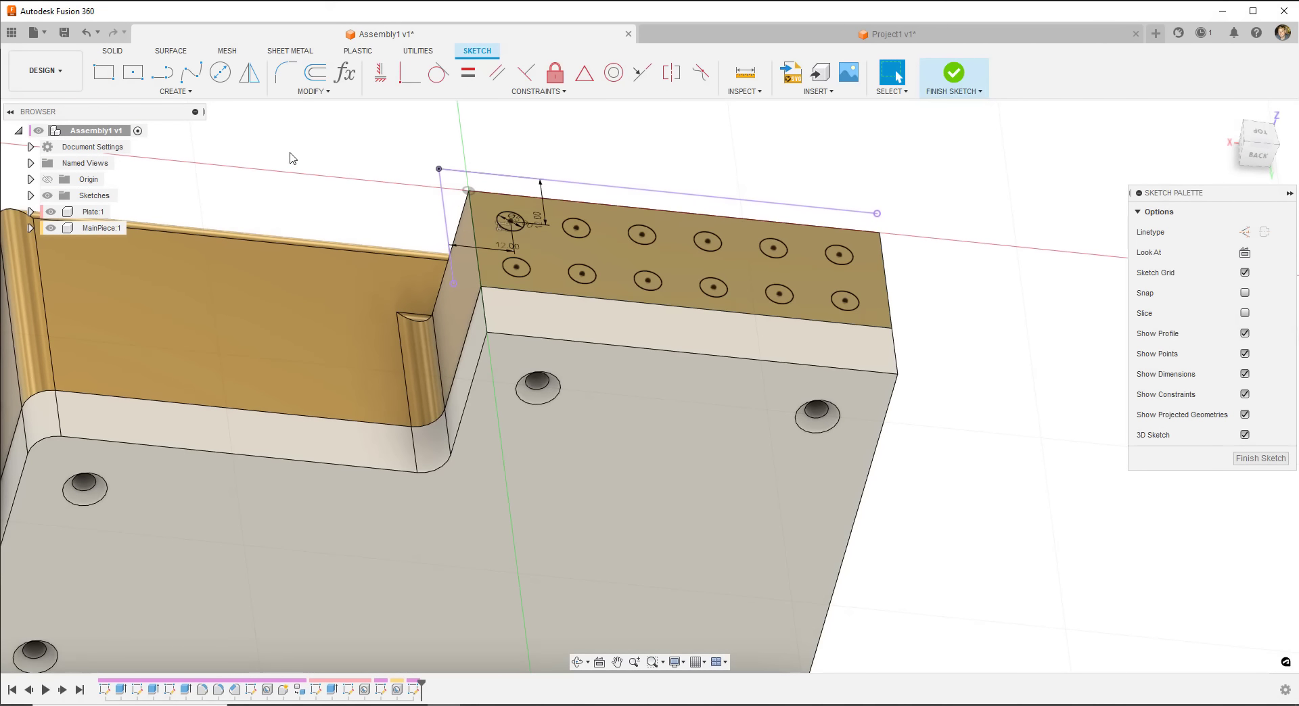
- Finish the sketch and select the six top-row circles plus the bottom-right one for extrusion
left_click(954, 73)
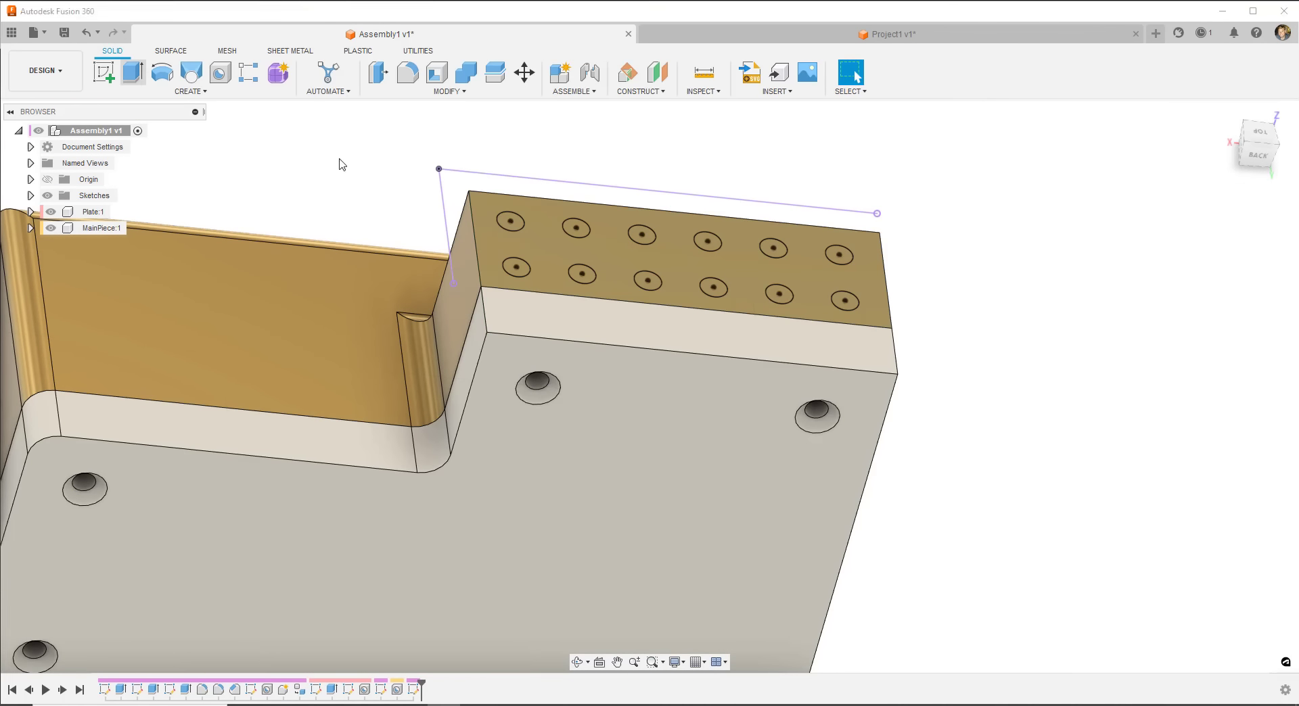
key("e")
left_click(510, 221)
left_click(575, 228)
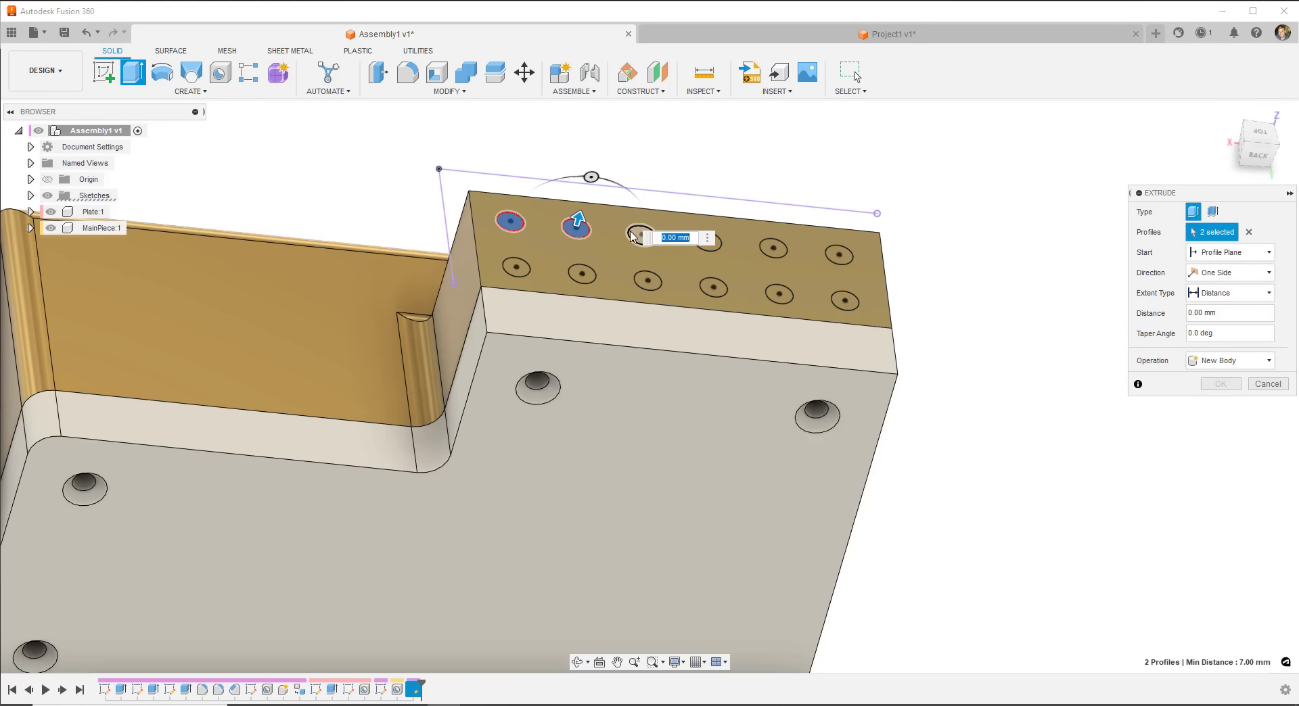
left_click(641, 234)
left_click(707, 242)
left_click(772, 251)
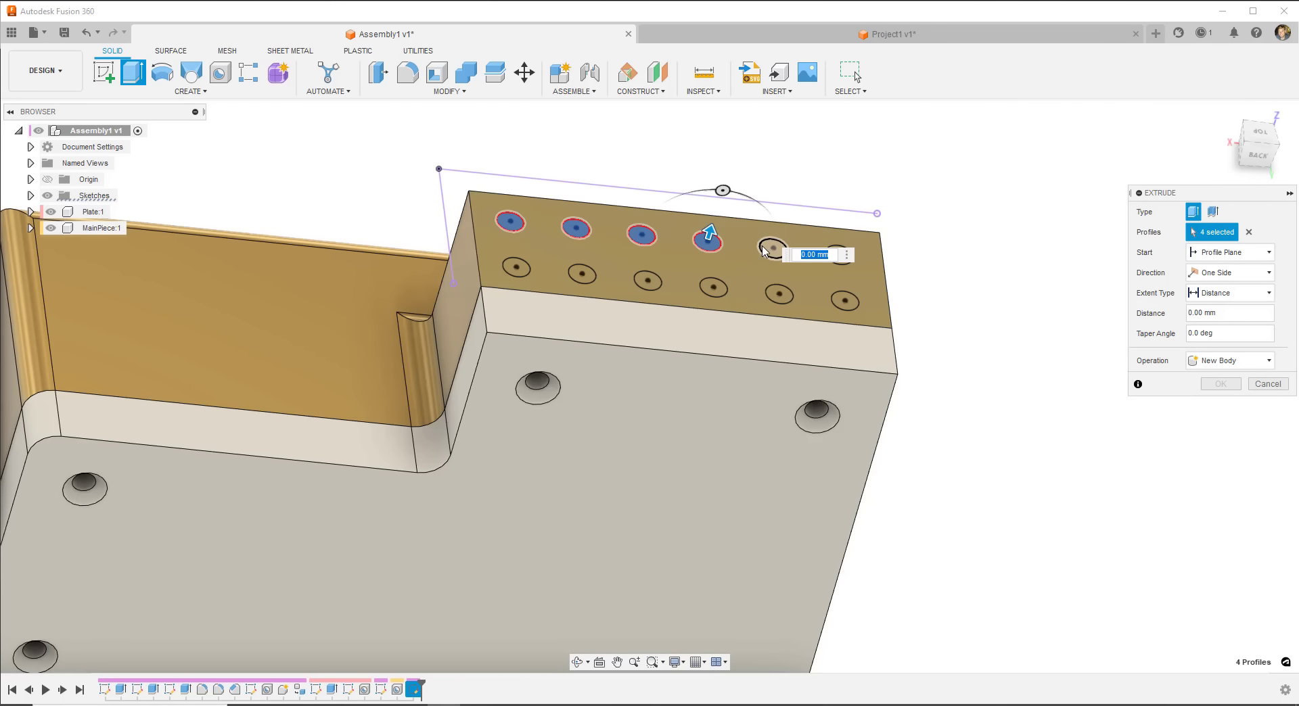
left_click(838, 255)
left_click(840, 307)
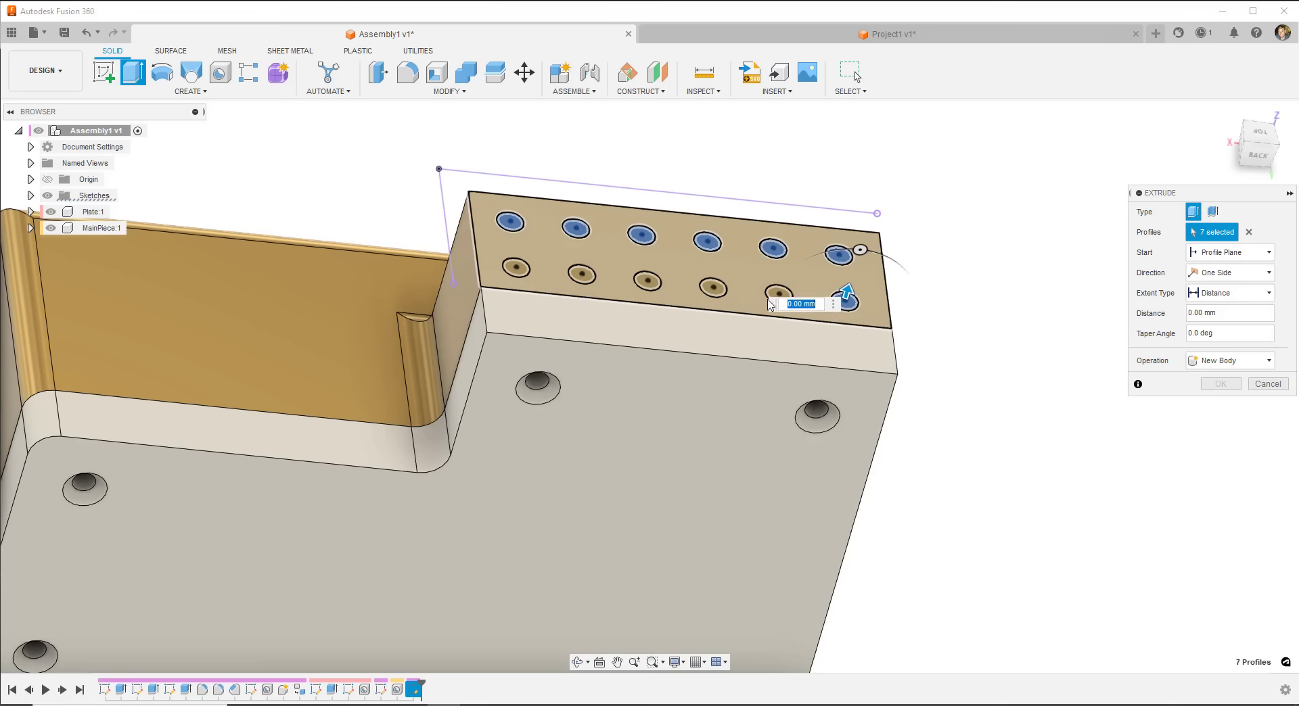
- Add the remaining bottom-row circles and extrude all twelve 10 mm, joined to MainPiece
left_click(773, 303)
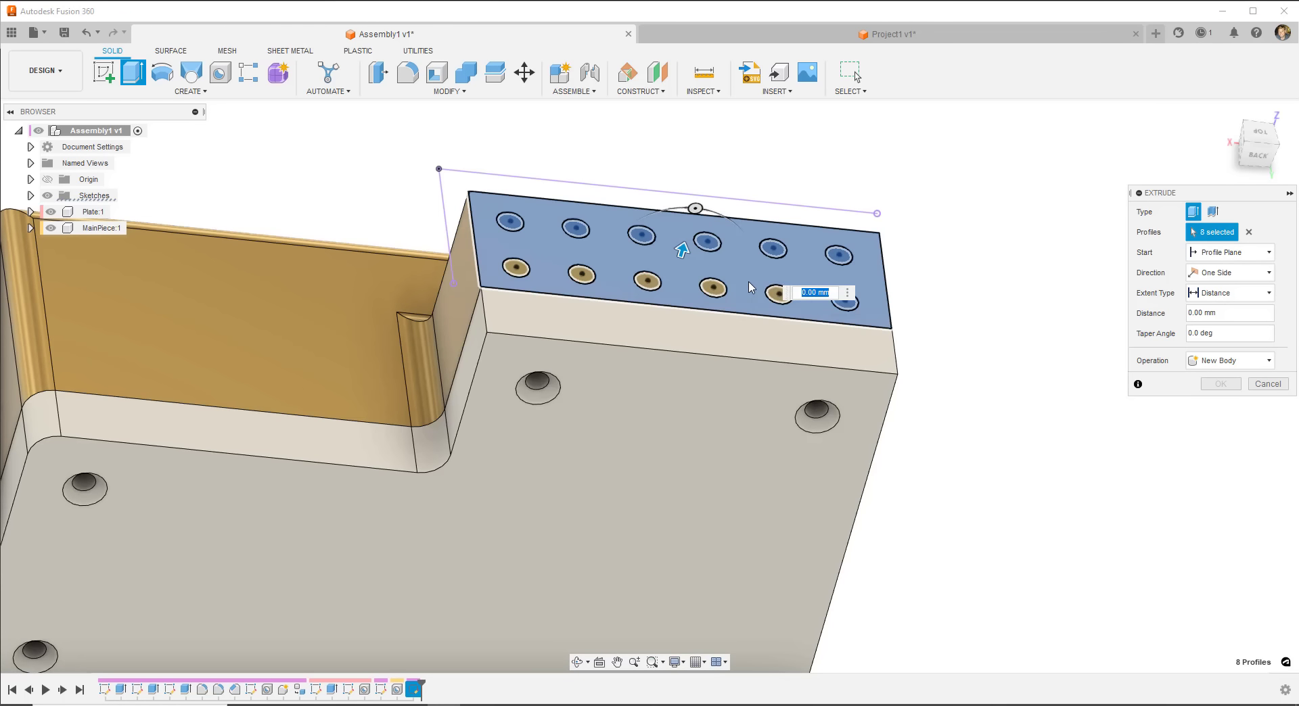
left_click(777, 290)
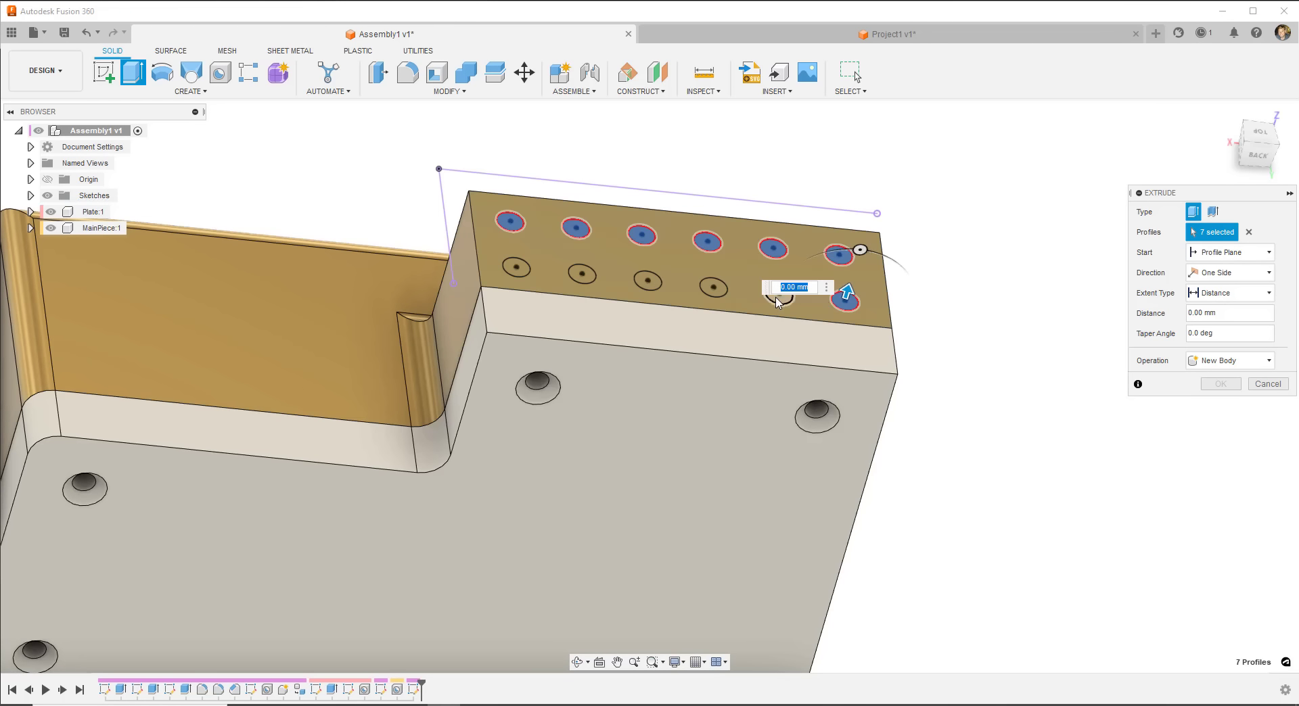
left_click(777, 295)
left_click(712, 287)
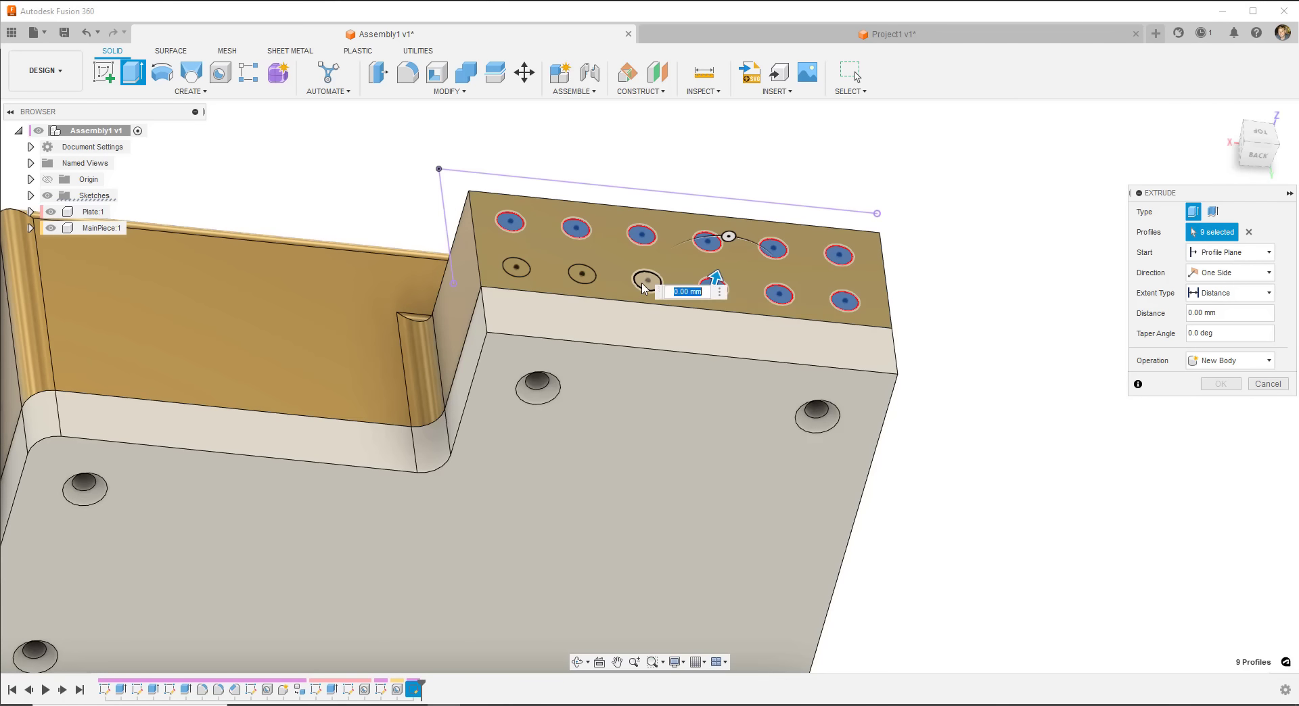
left_click(648, 280)
left_click(580, 276)
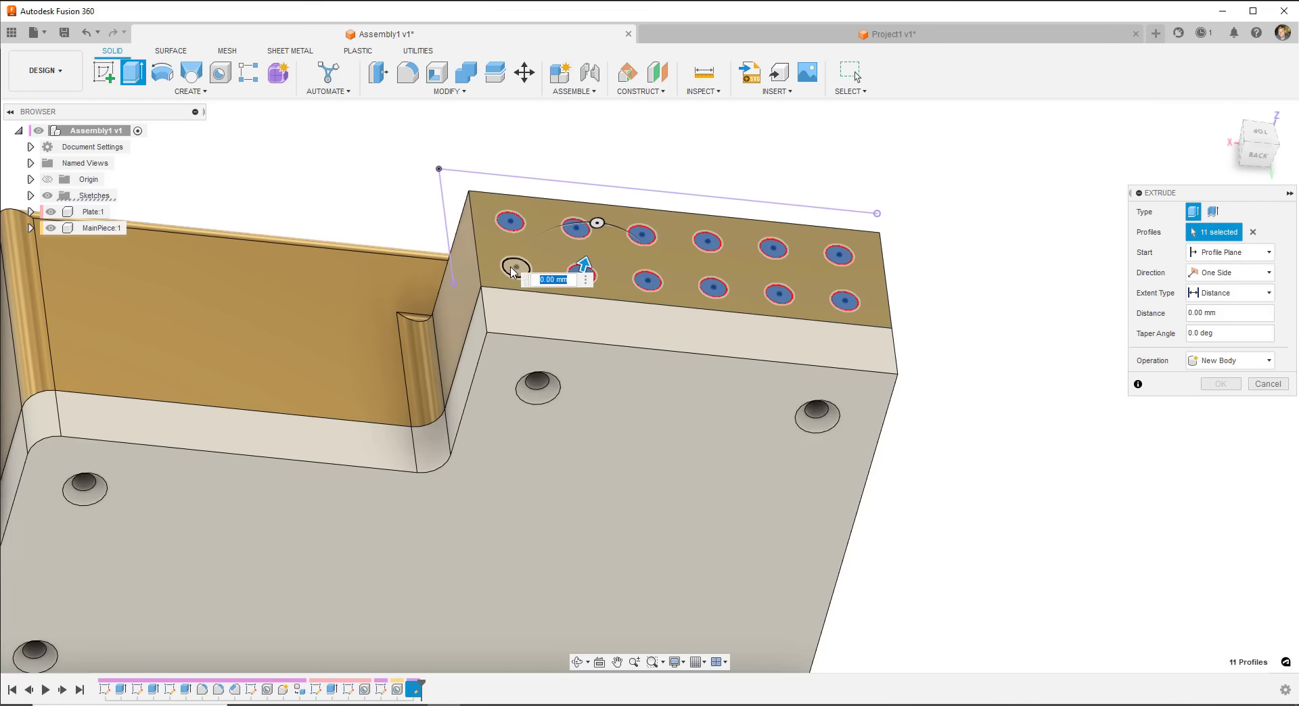
left_click(516, 268)
type("10")
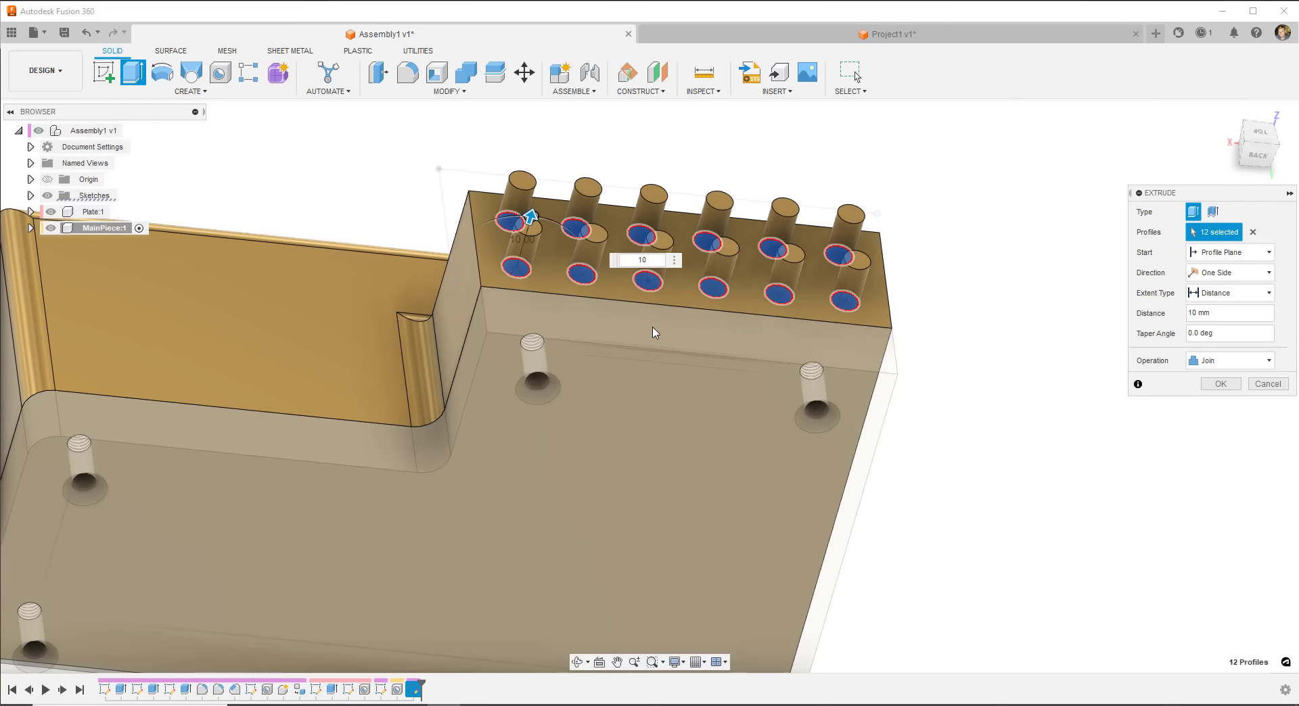
left_click(1220, 383)
scroll(942, 420, "down", 5)
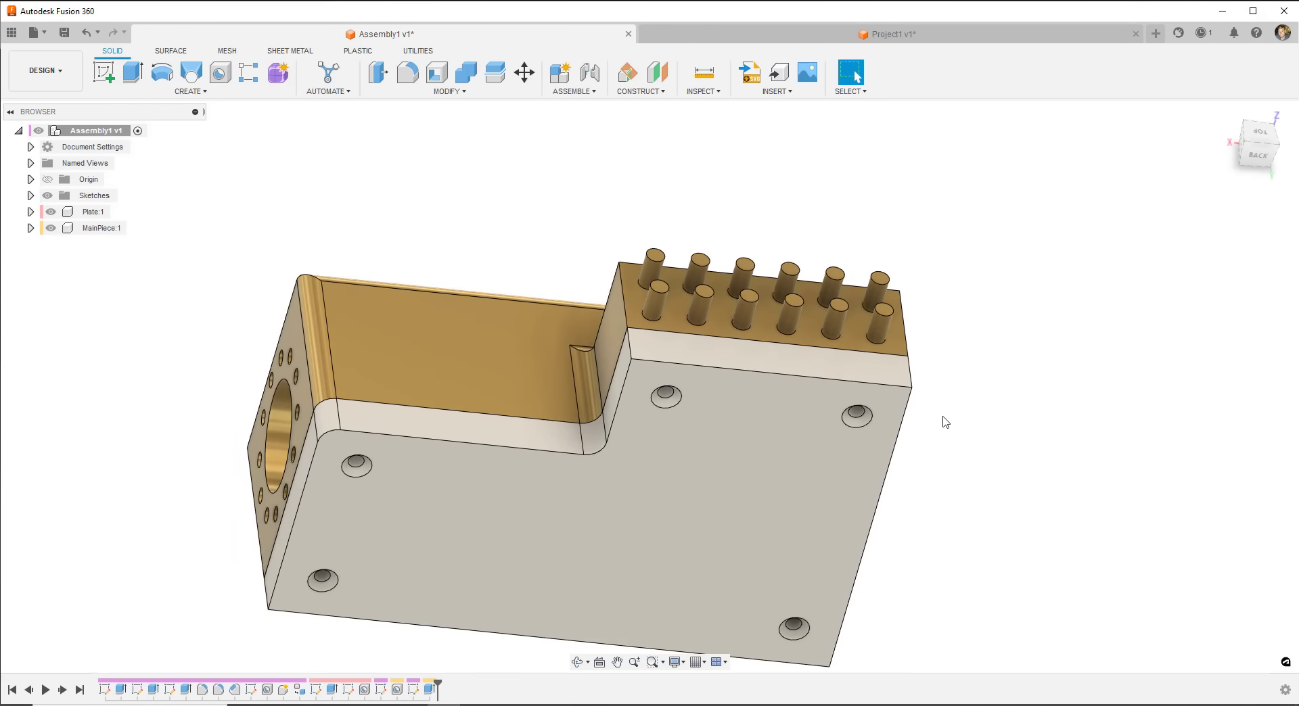
- Delete the pin extrusion feature, then reopen Sketch6 for editing from the timeline
middle_click_drag(942, 419, 785, 346, "shift")
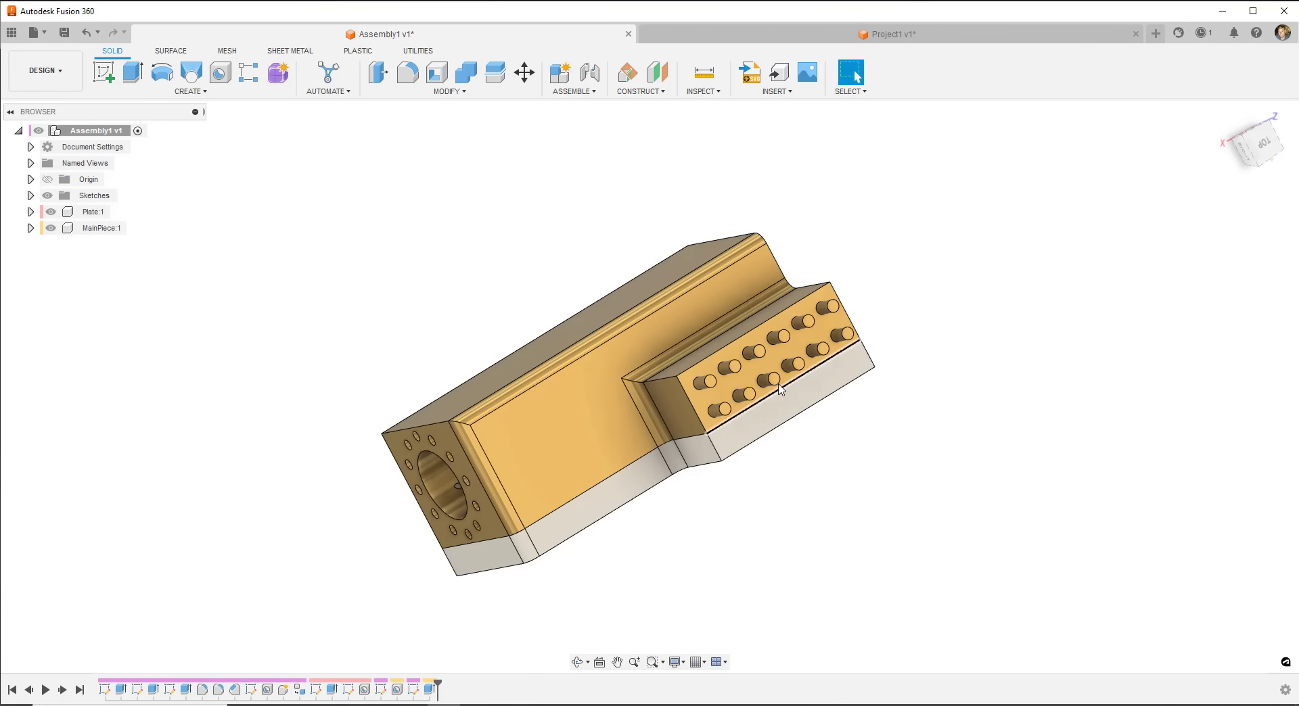
scroll(734, 398, "up", 3)
right_click(429, 689)
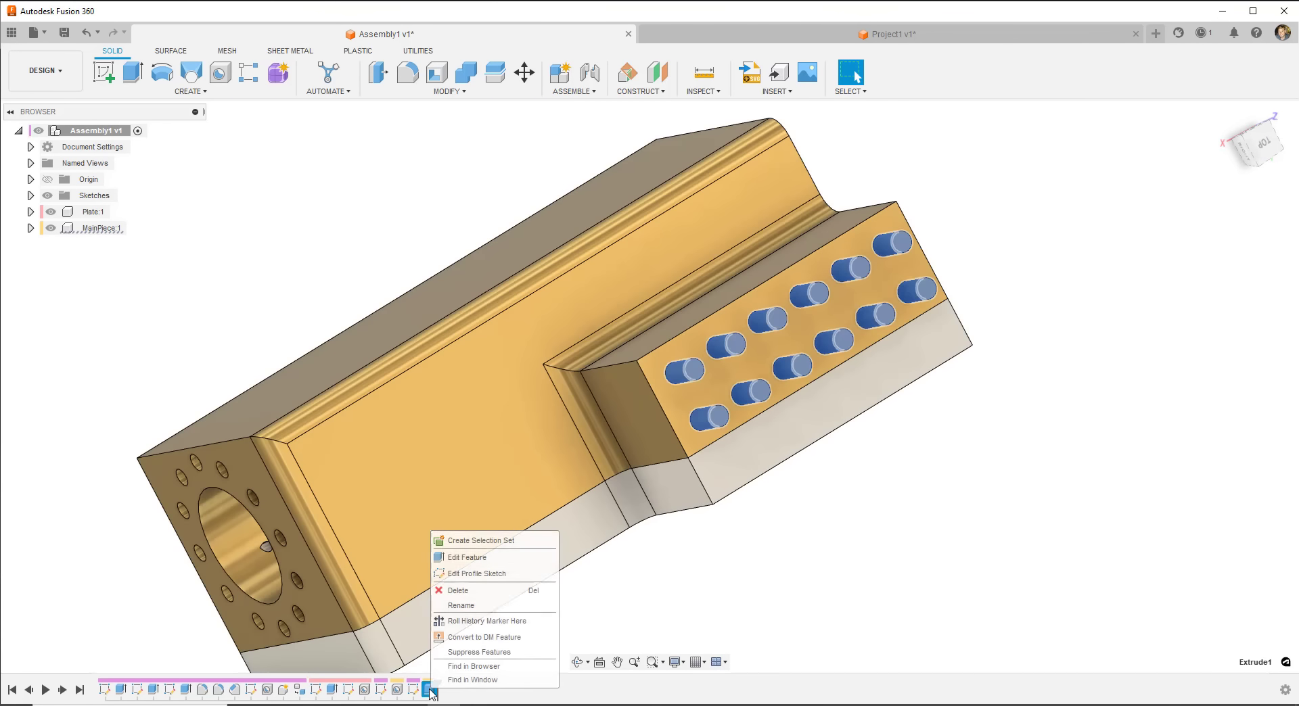
left_click(458, 591)
right_click(416, 691)
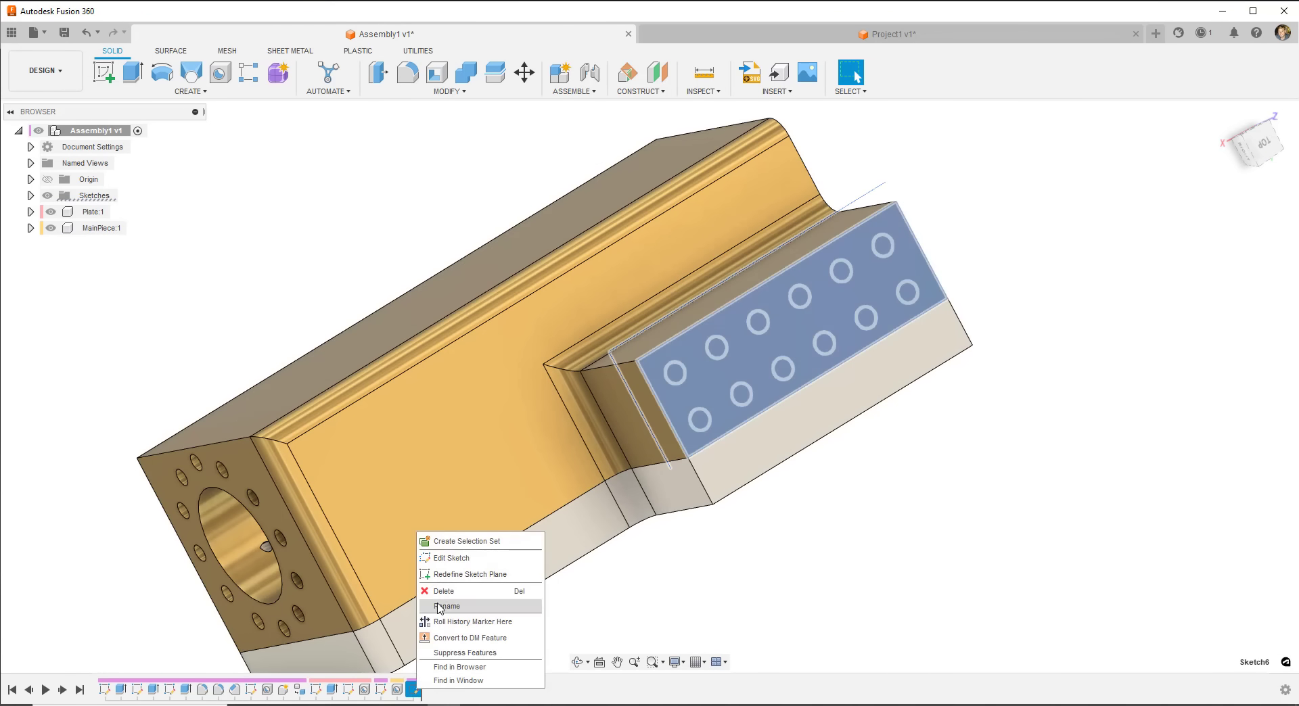
left_click(440, 559)
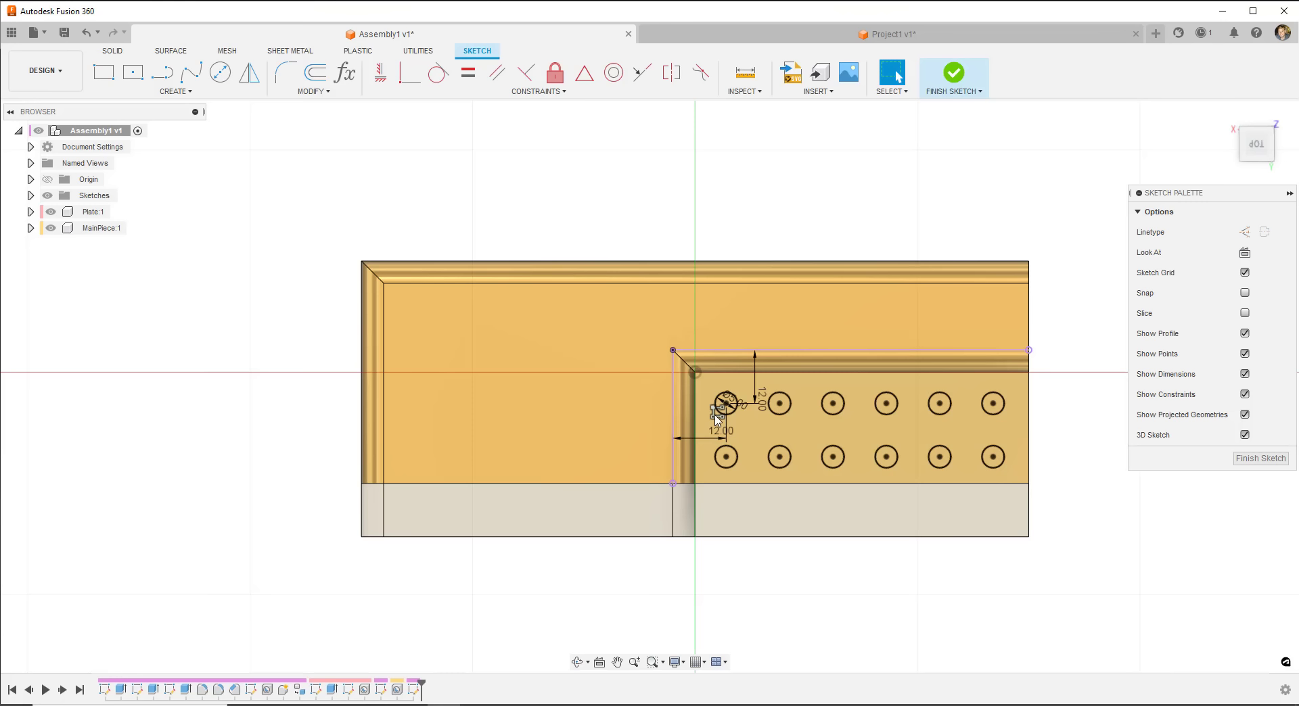
- Remove the 6×2 rectangular pattern constraint from the sketch circles
double_click(715, 414)
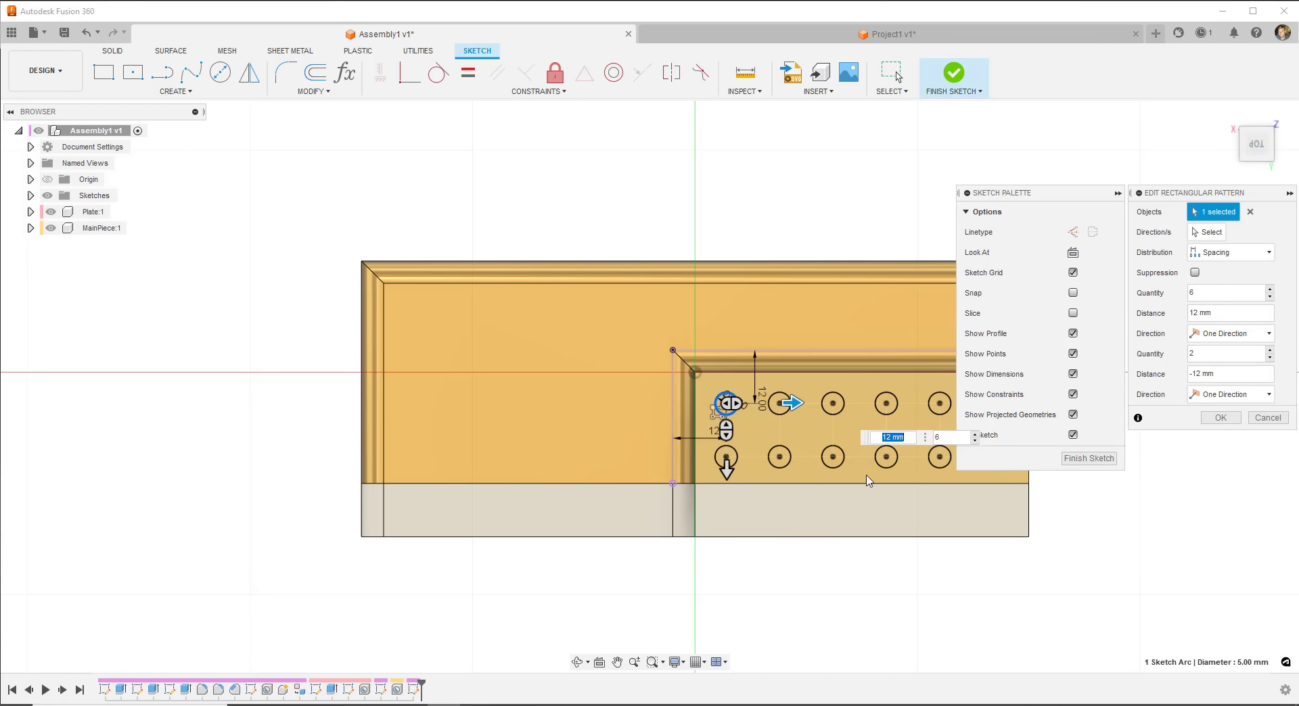
key("Tab")
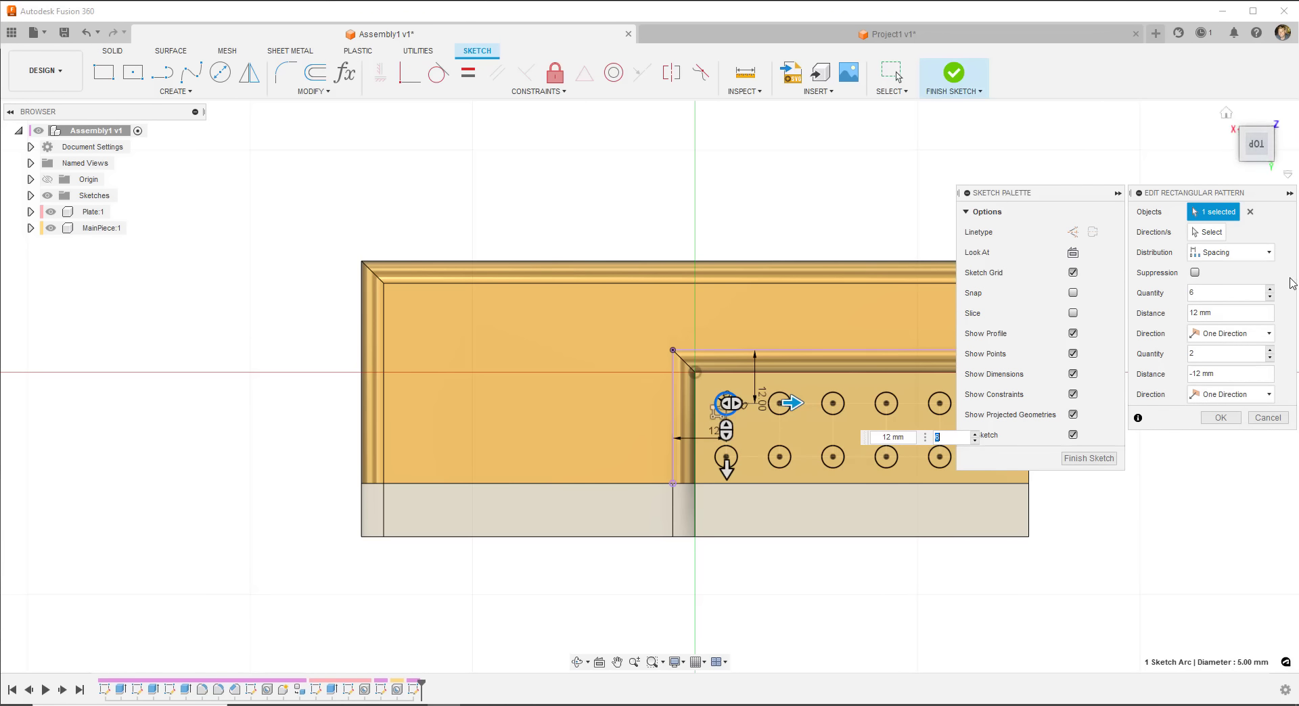
left_click(1281, 414)
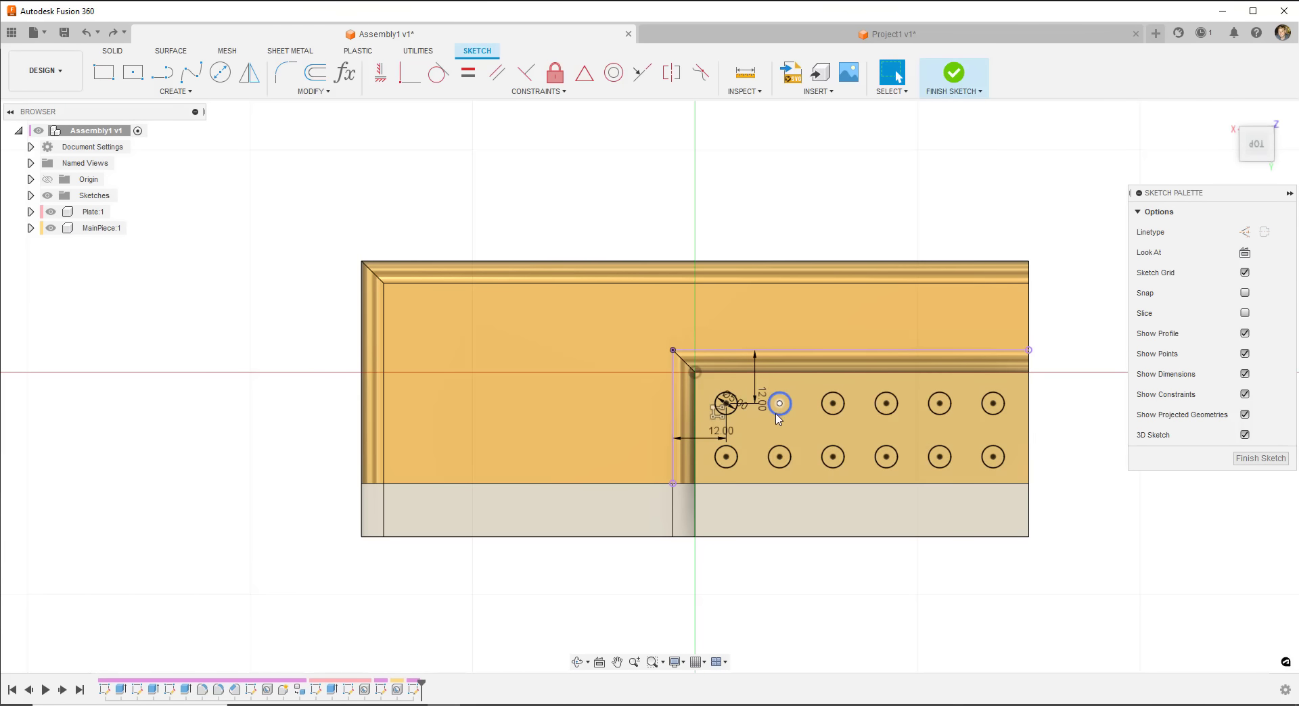
right_click(718, 414)
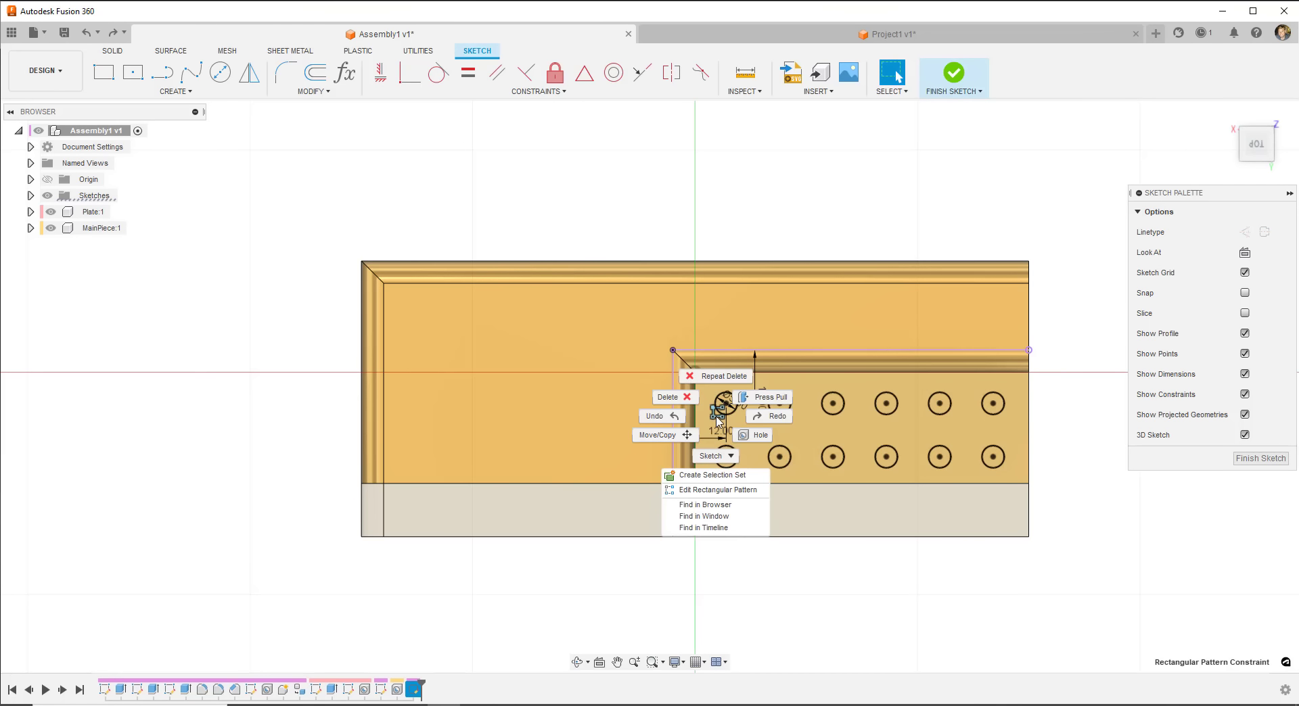
left_click(679, 399)
- Delete every copied circle except the 12 mm-dimensioned one, then finish the sketch
left_click(781, 415)
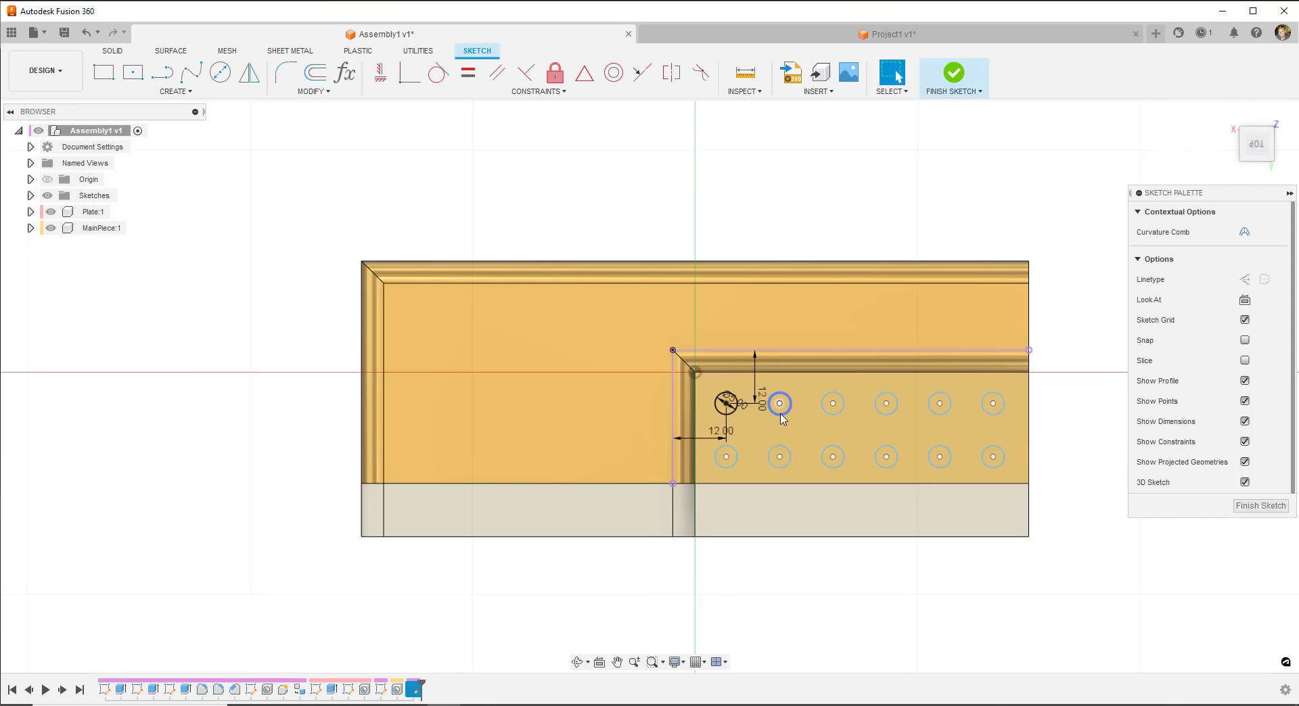
key("Delete")
left_click(841, 413)
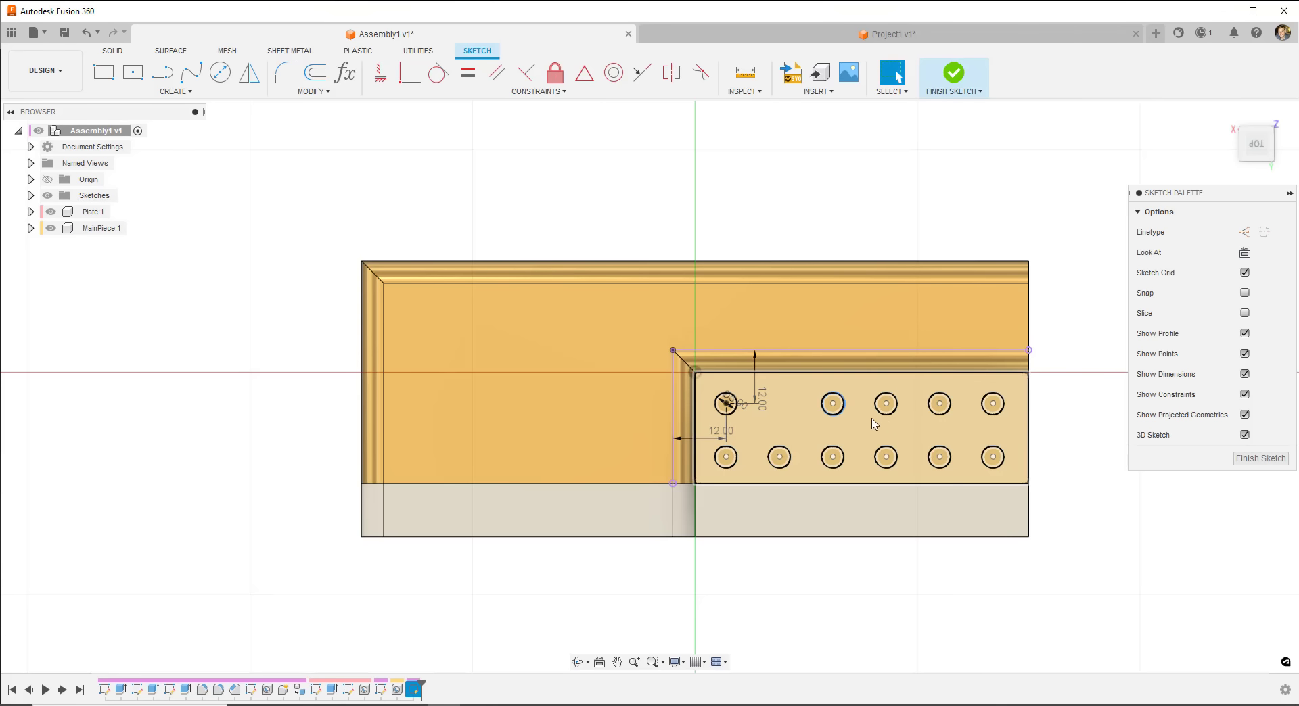
key("Delete")
key("Delete")
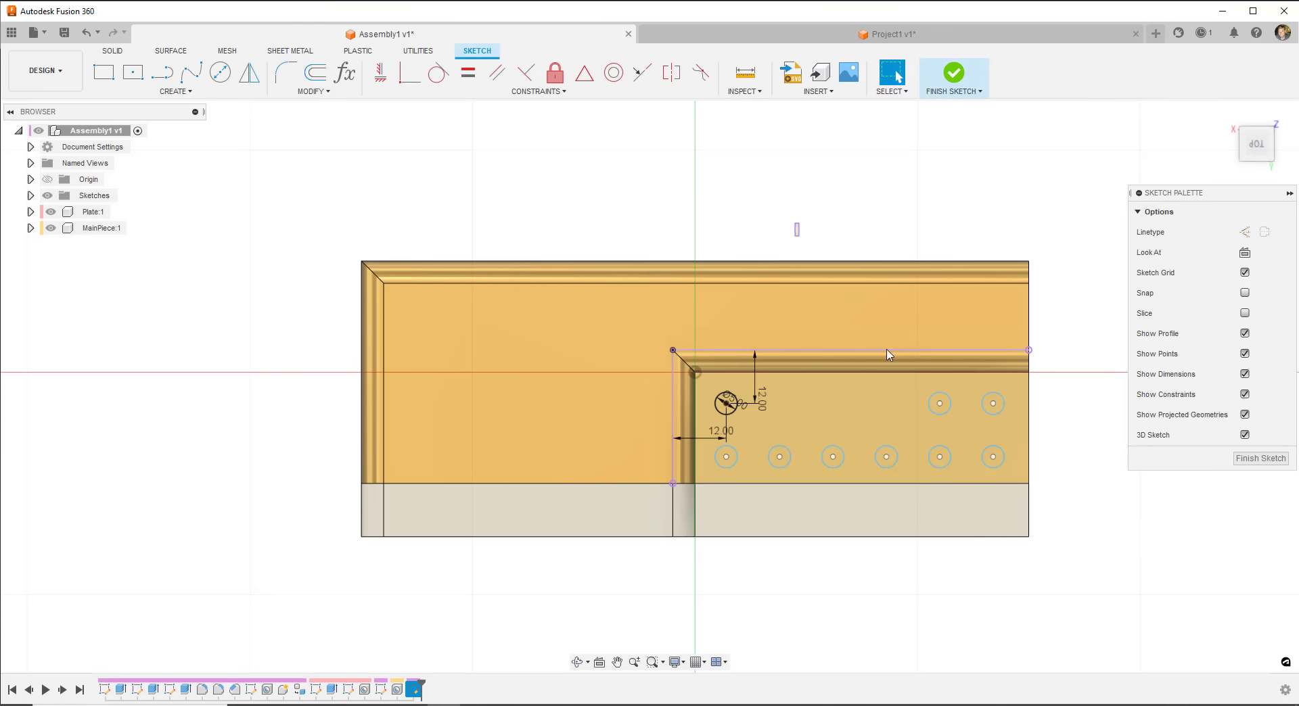
left_click_drag(797, 224, 1011, 516)
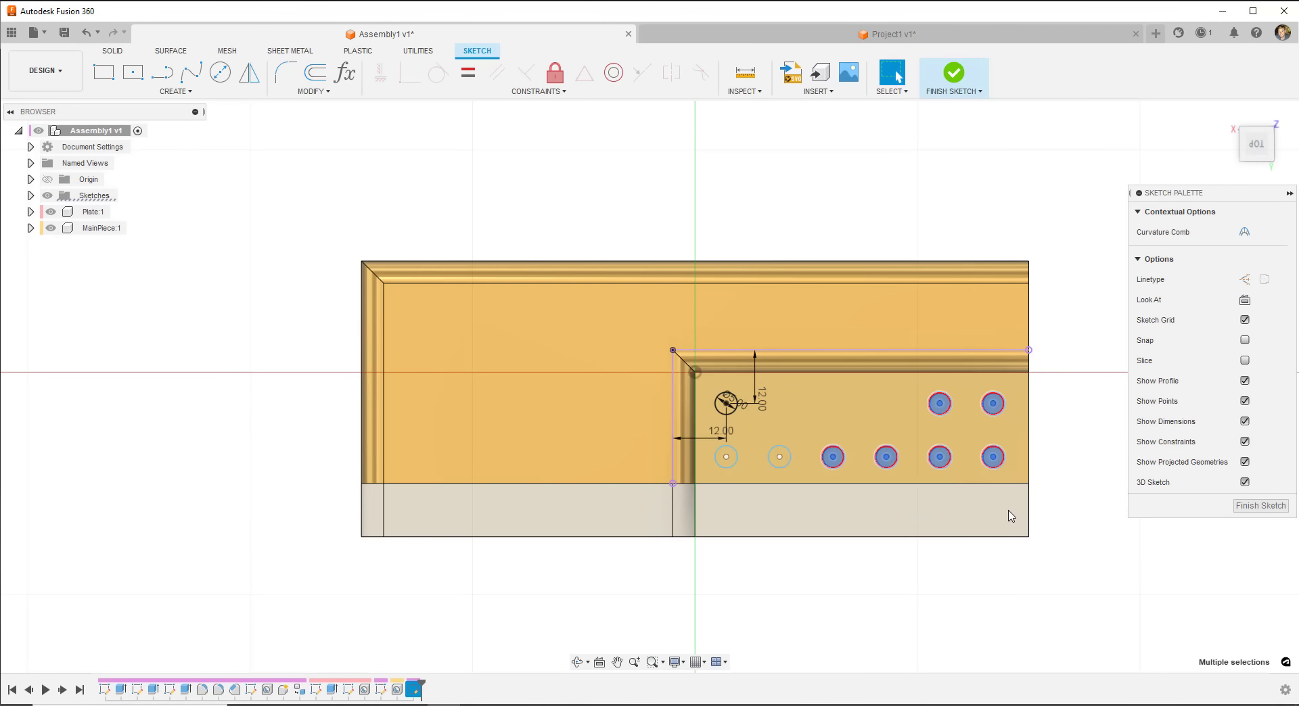
left_click(782, 467)
key("Delete")
left_click(725, 468)
key("Delete")
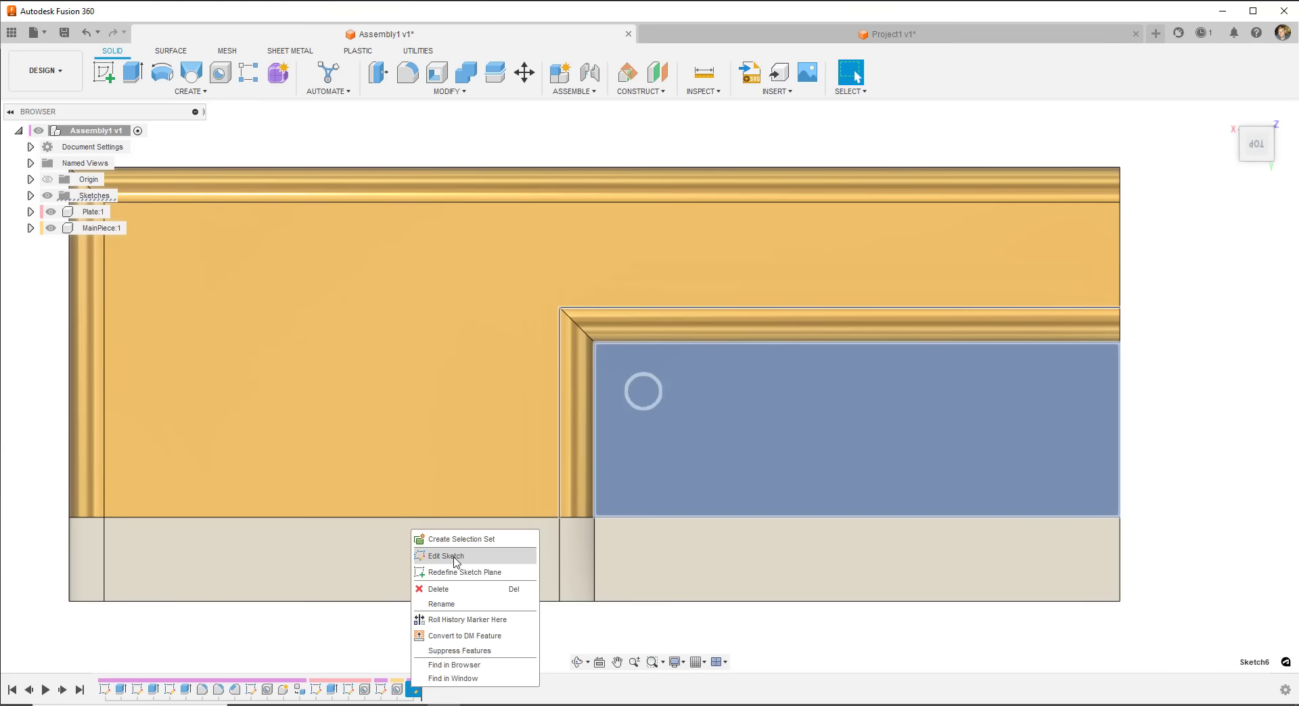
left_click(455, 559)
double_click(651, 396)
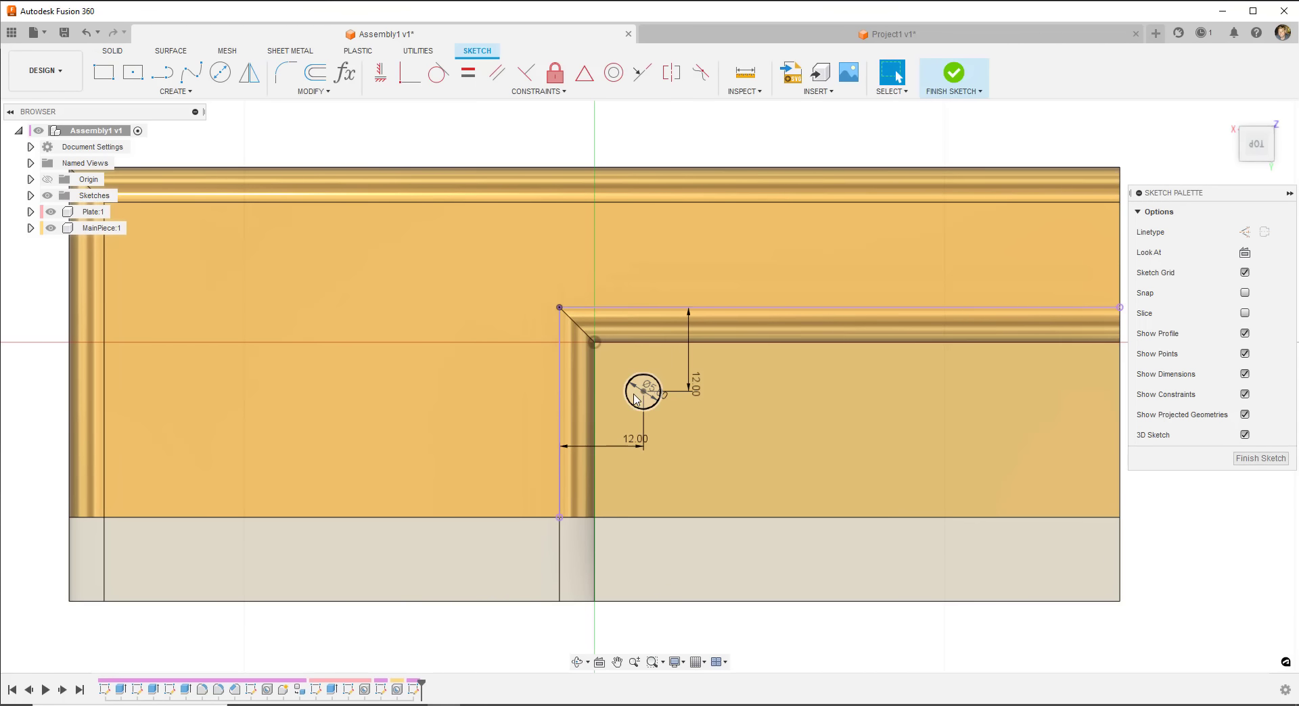
left_click(964, 76)
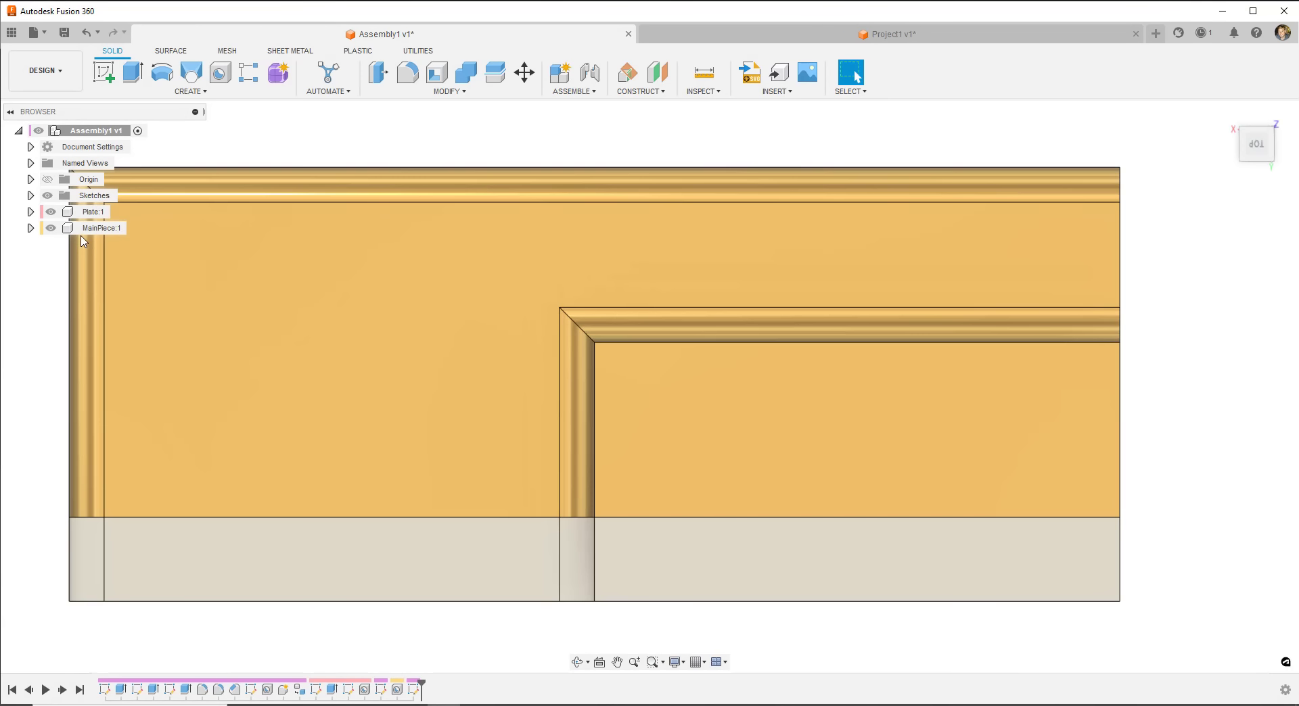
- Turn on Sketch6's visibility in the browser's Sketches folder so its 5 mm circle shows
left_click(31, 195)
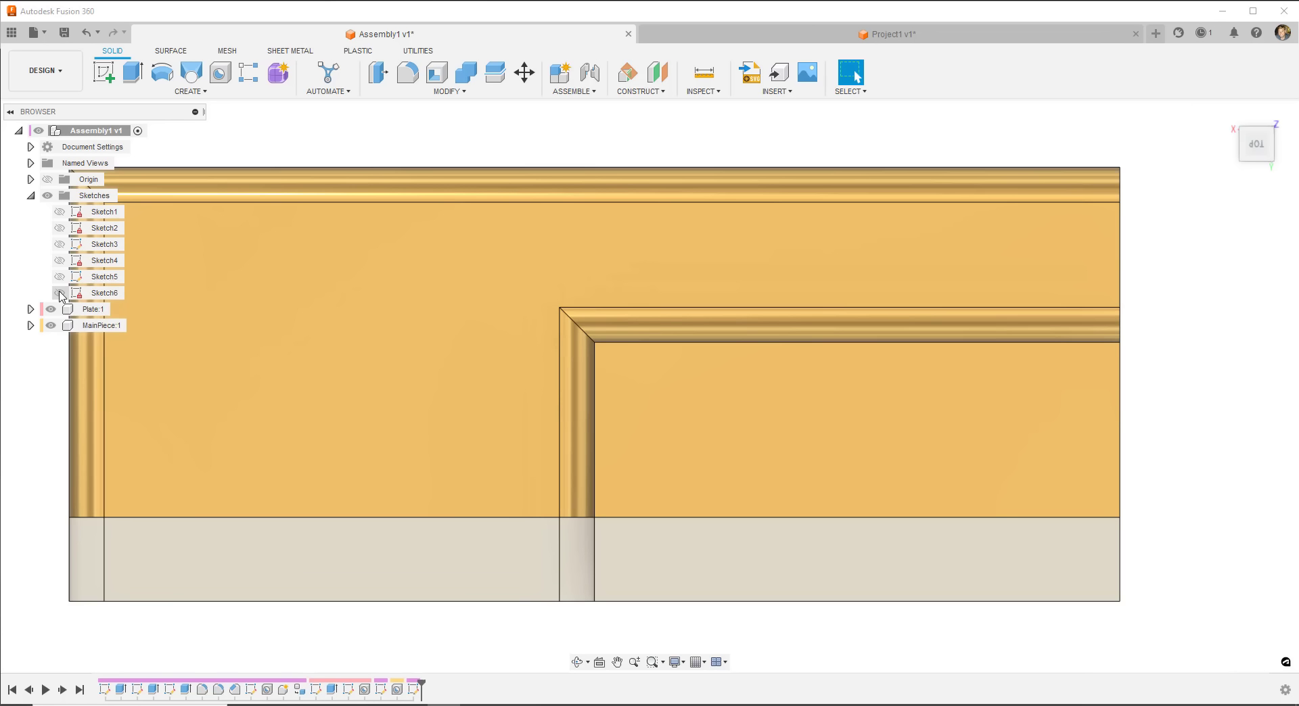
left_click(59, 296)
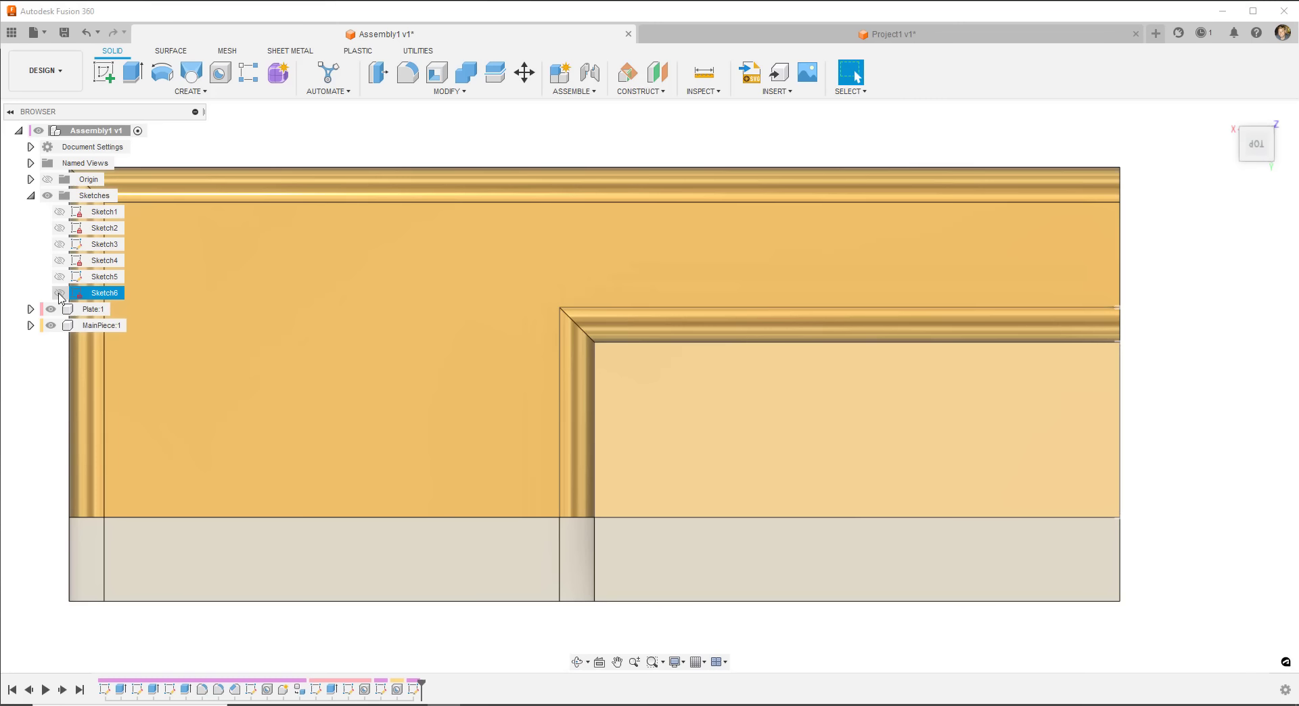
left_click(60, 294)
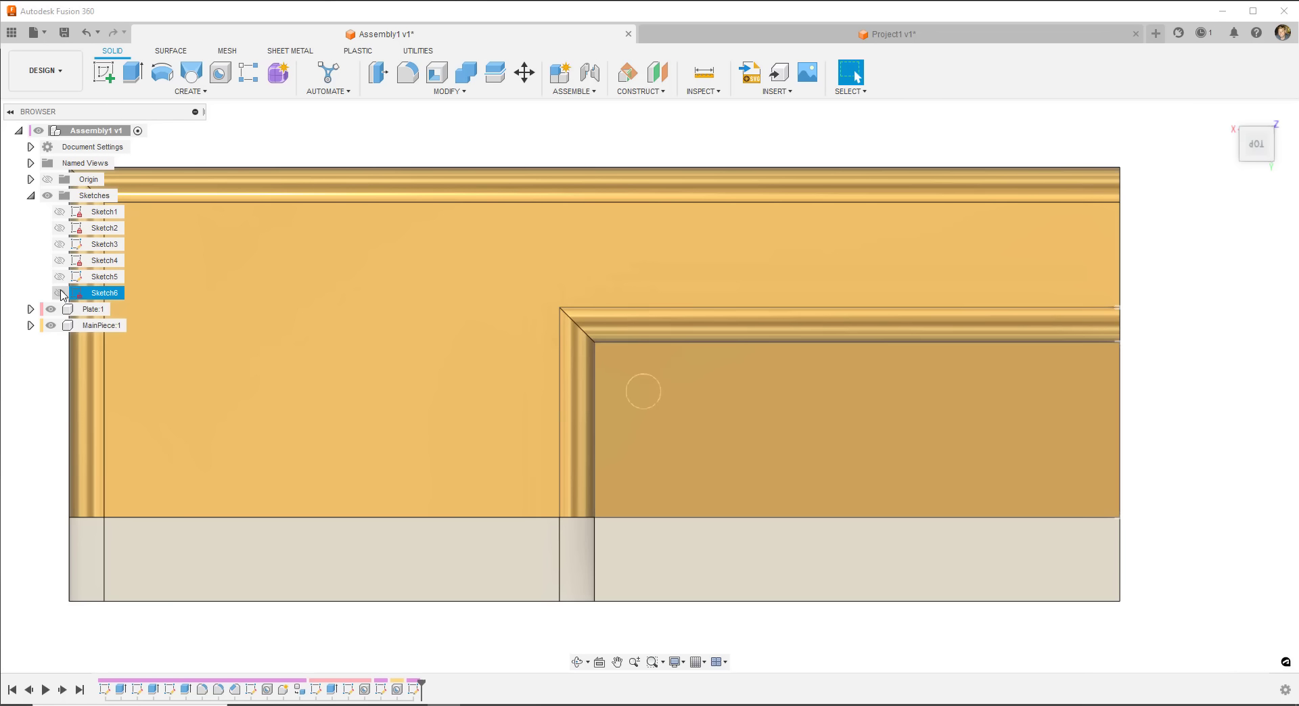
left_click(61, 294)
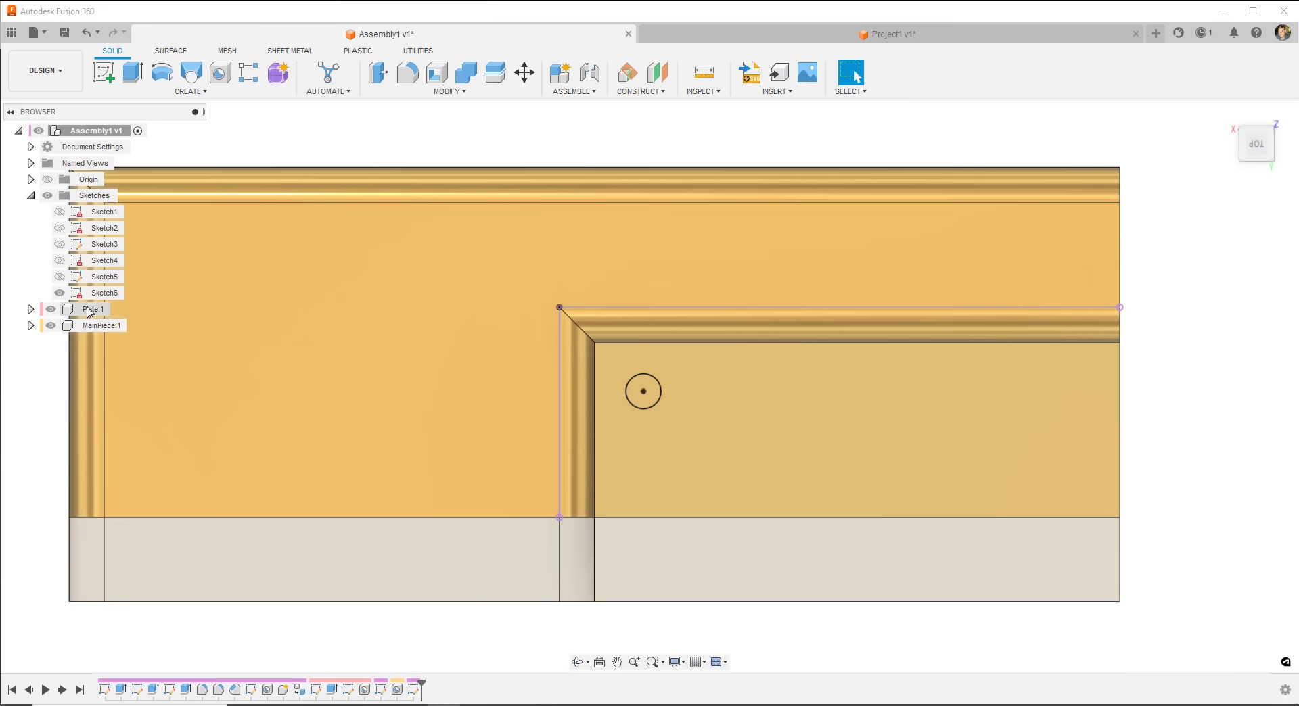
left_click(27, 408)
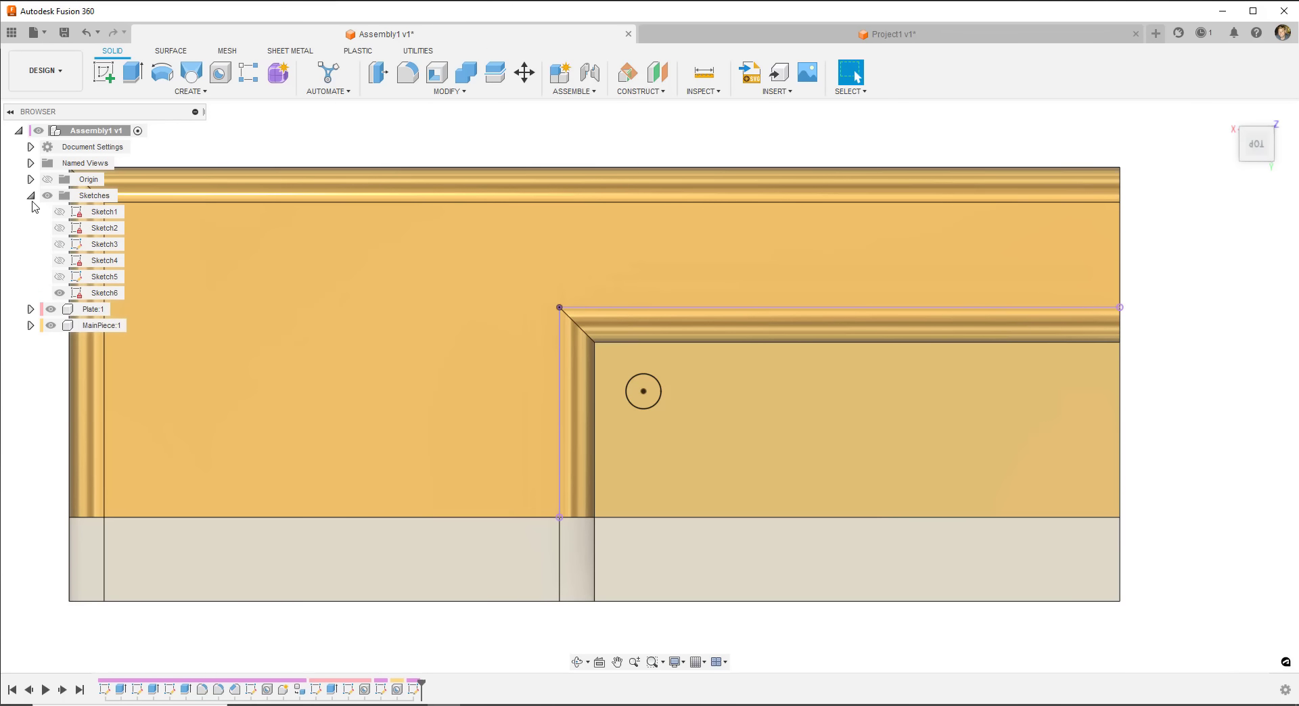
left_click(30, 196)
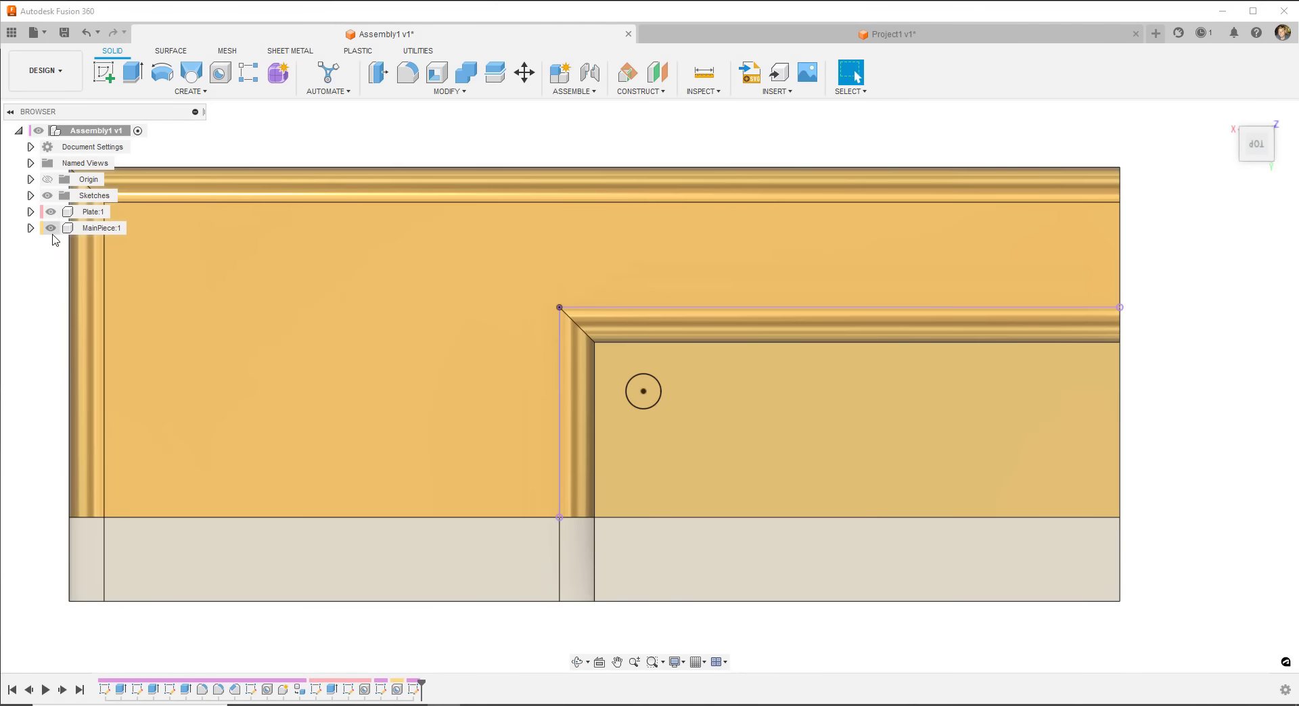
left_click(30, 228)
left_click(31, 231)
- Extrude Sketch6's circle 10 mm into a single cylindrical pin
scroll(741, 421, "down", 3)
middle_click_drag(742, 422, 736, 359, "shift")
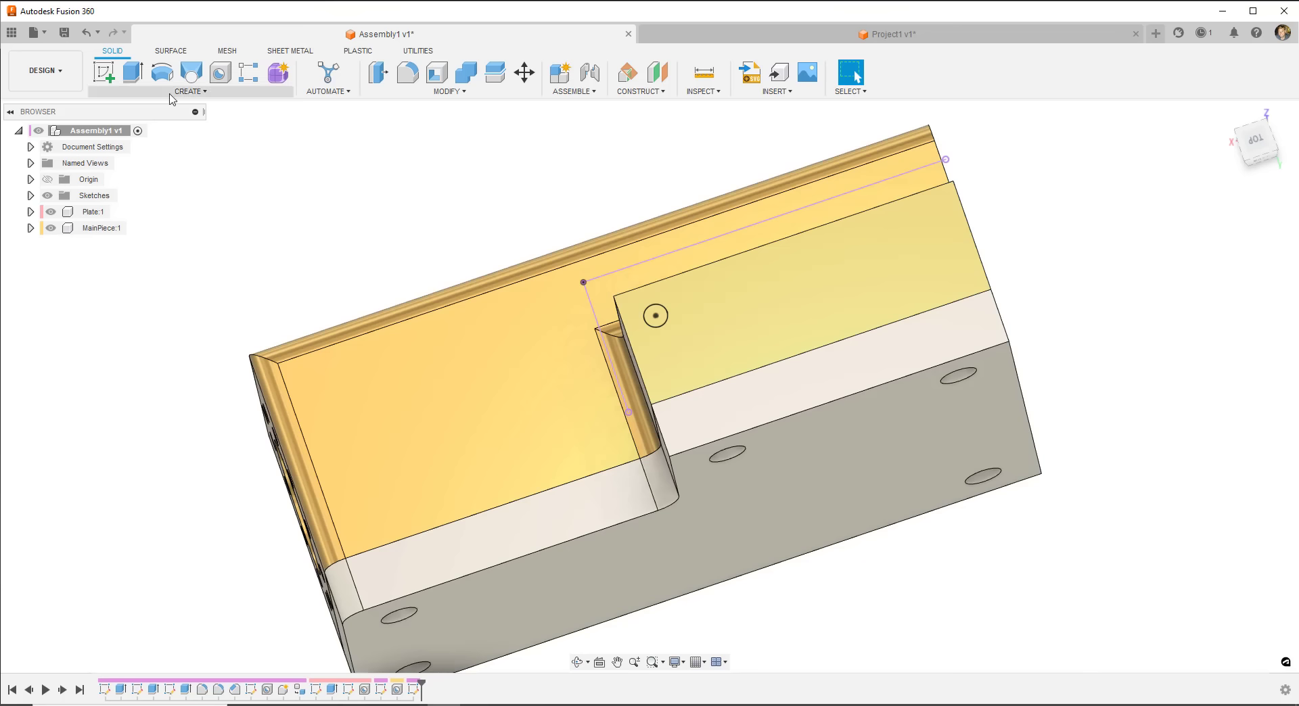
key("e")
left_click(655, 316)
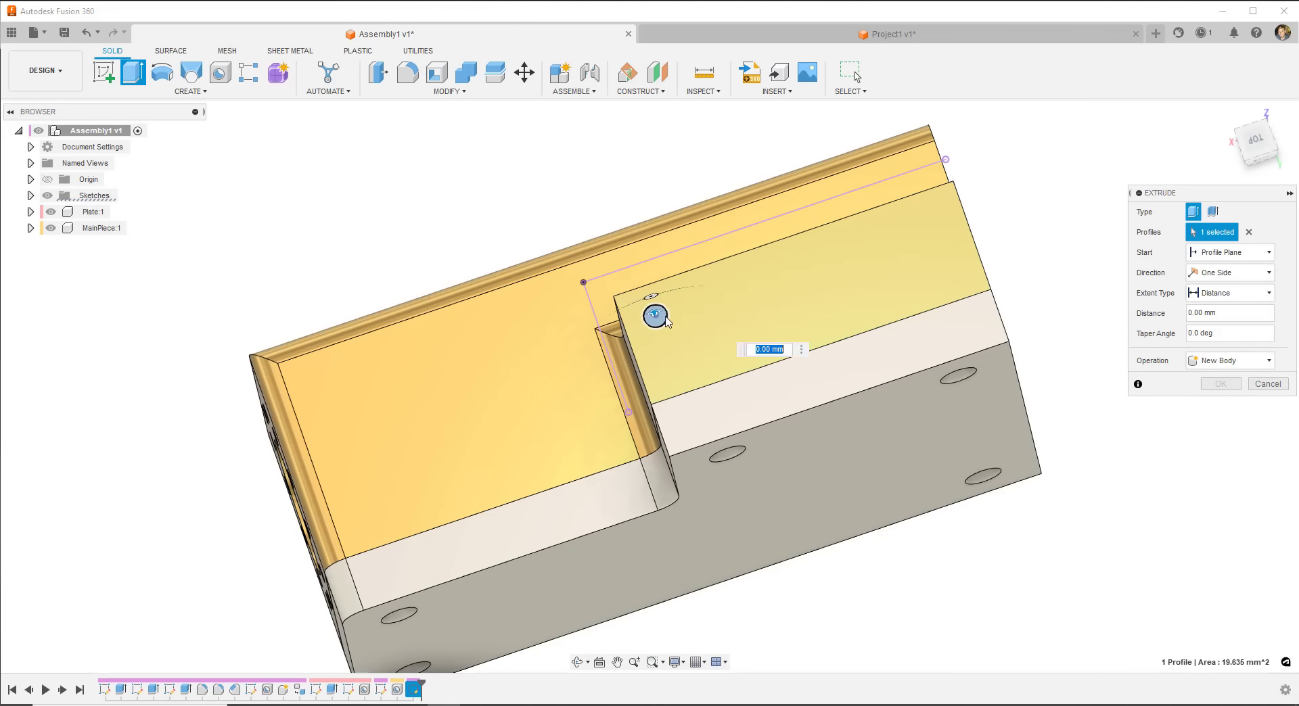
left_click_drag(1225, 315, 1182, 318)
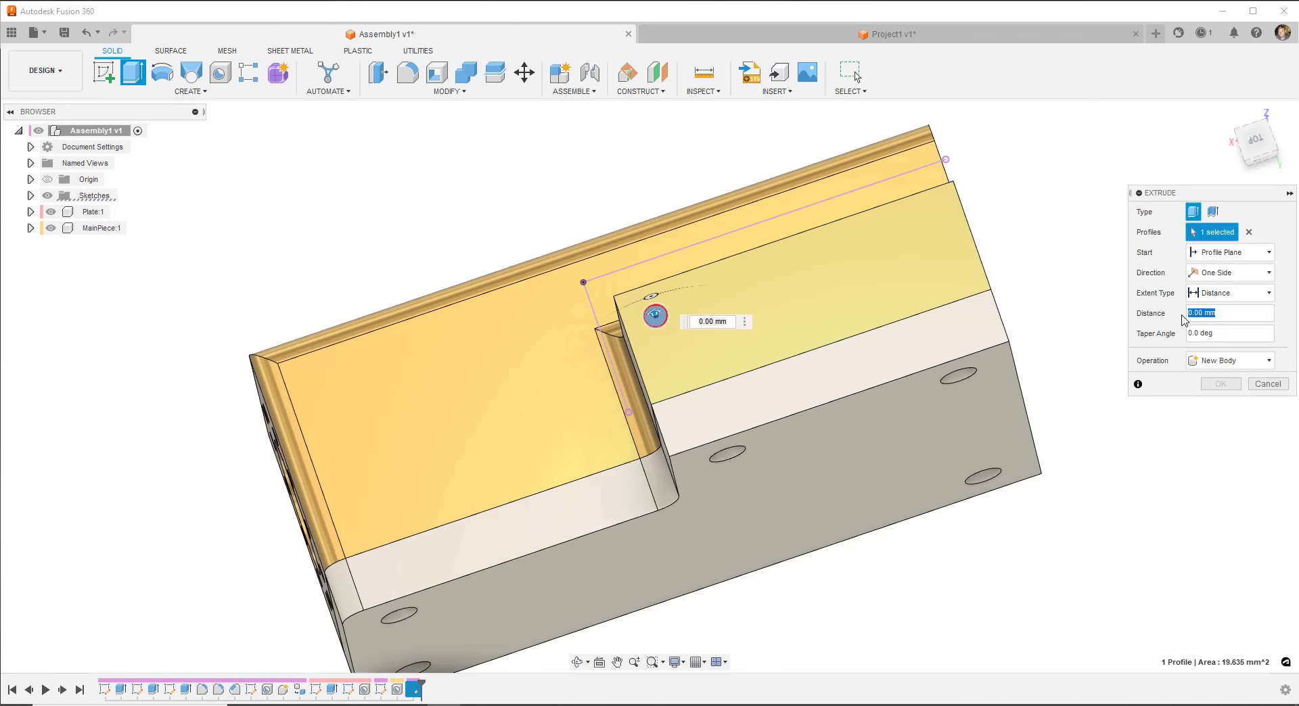
type("10")
key("Return")
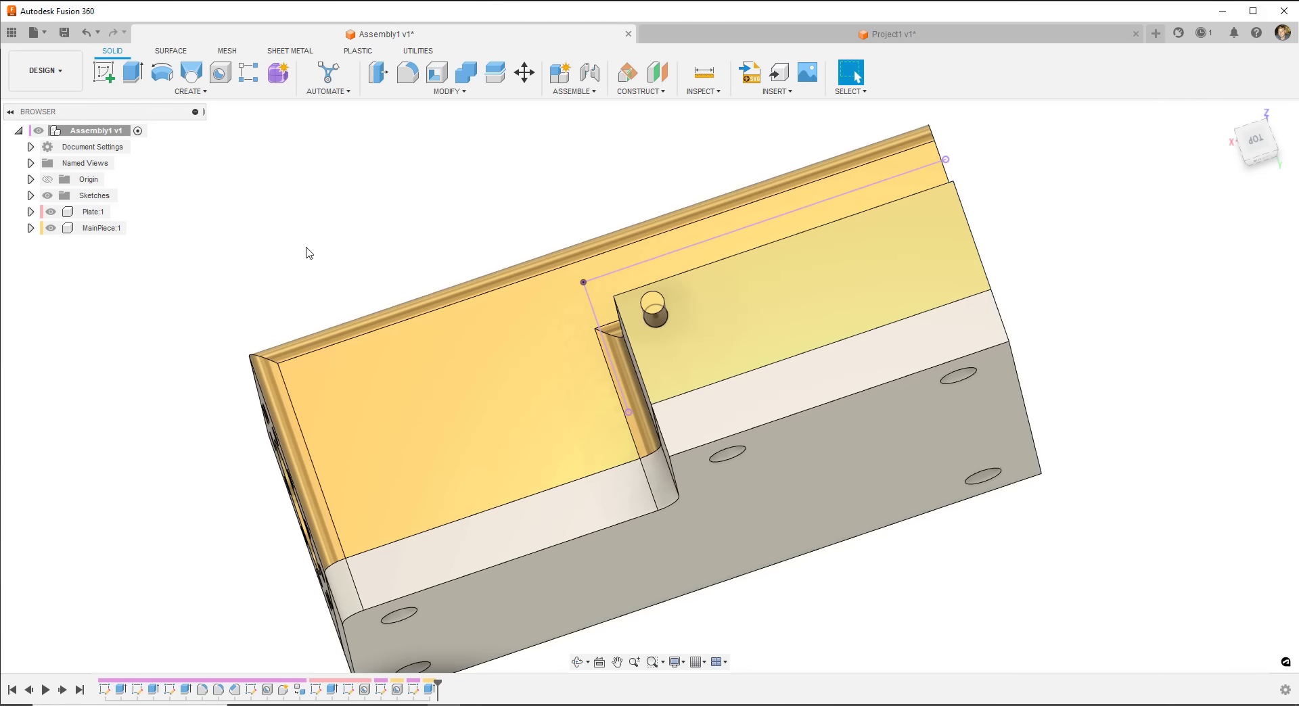
left_click(191, 91)
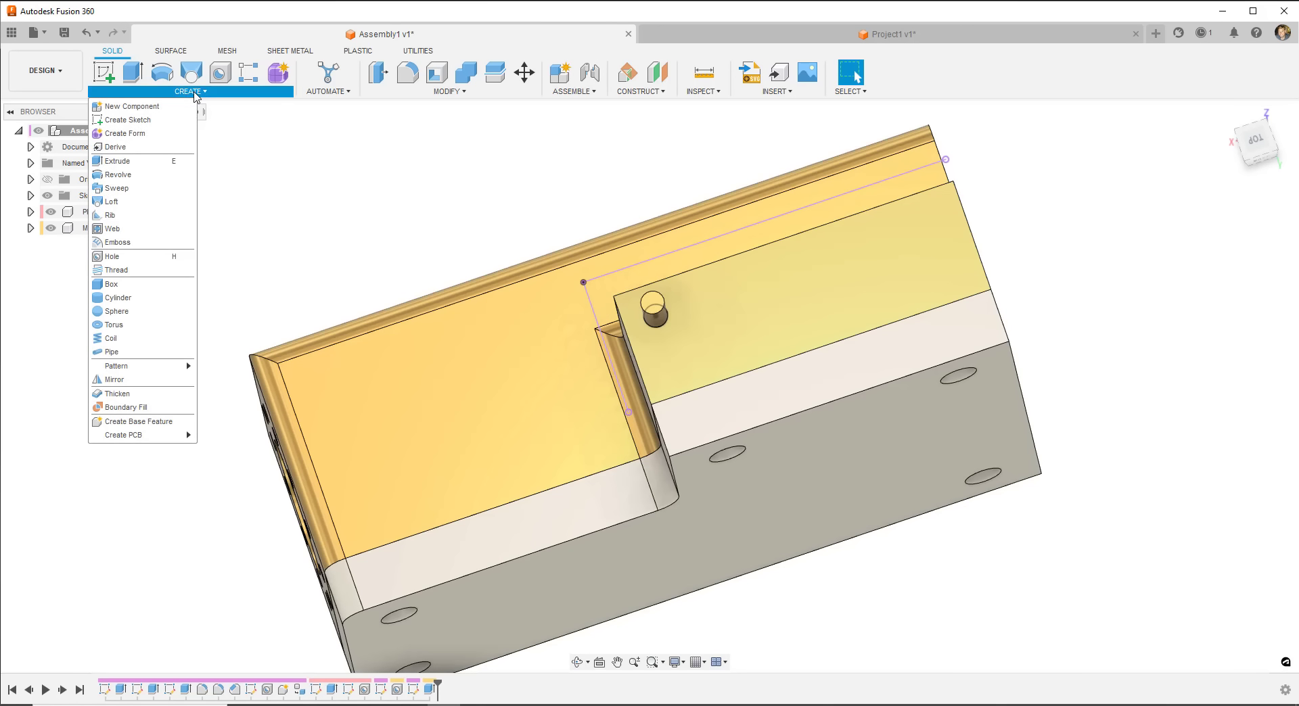
- Start a Rectangular Pattern of features, choosing the pin extrusion as the feature to repeat
left_click(275, 162)
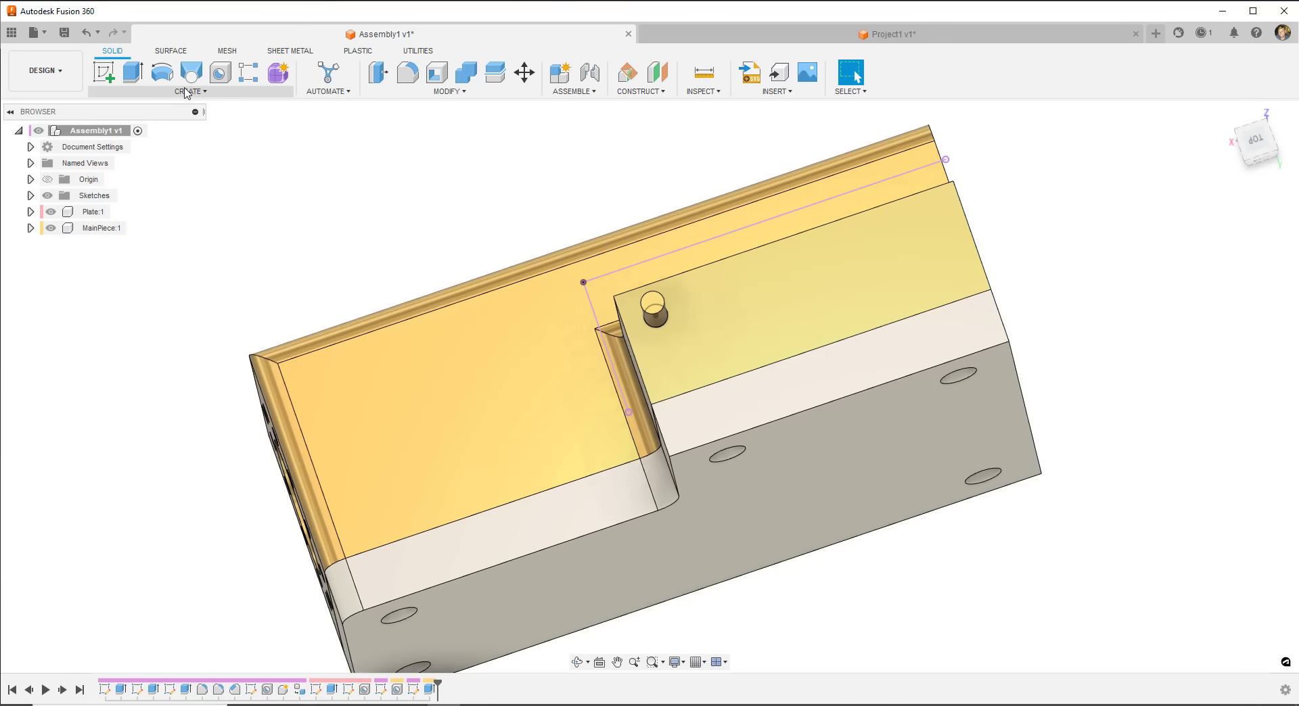
left_click(190, 91)
mouse_move(155, 366)
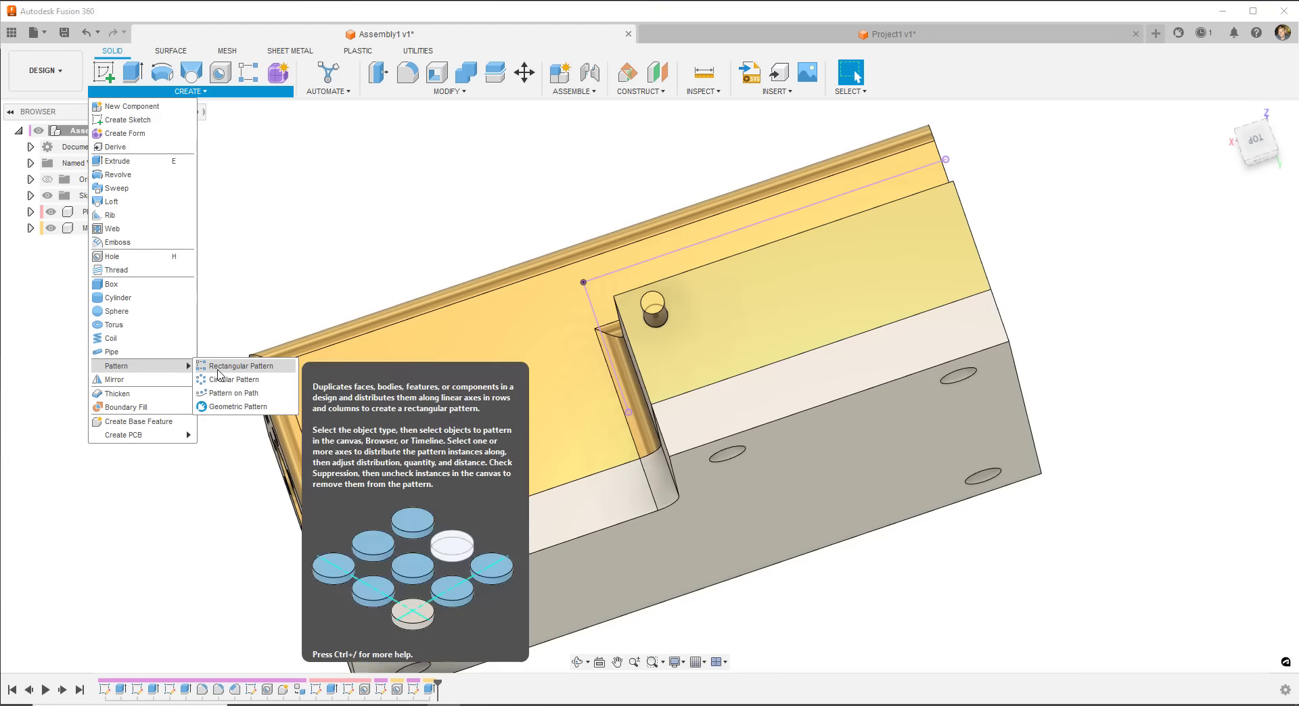
left_click(230, 366)
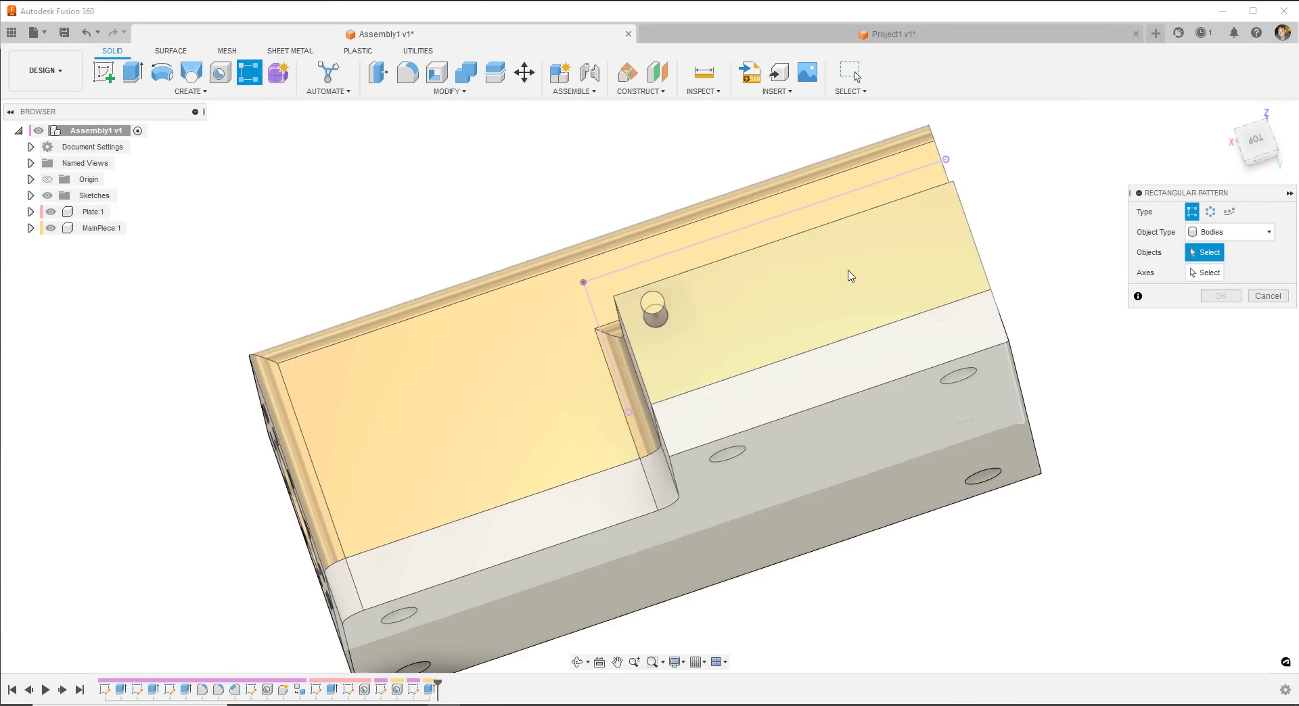
left_click(1263, 237)
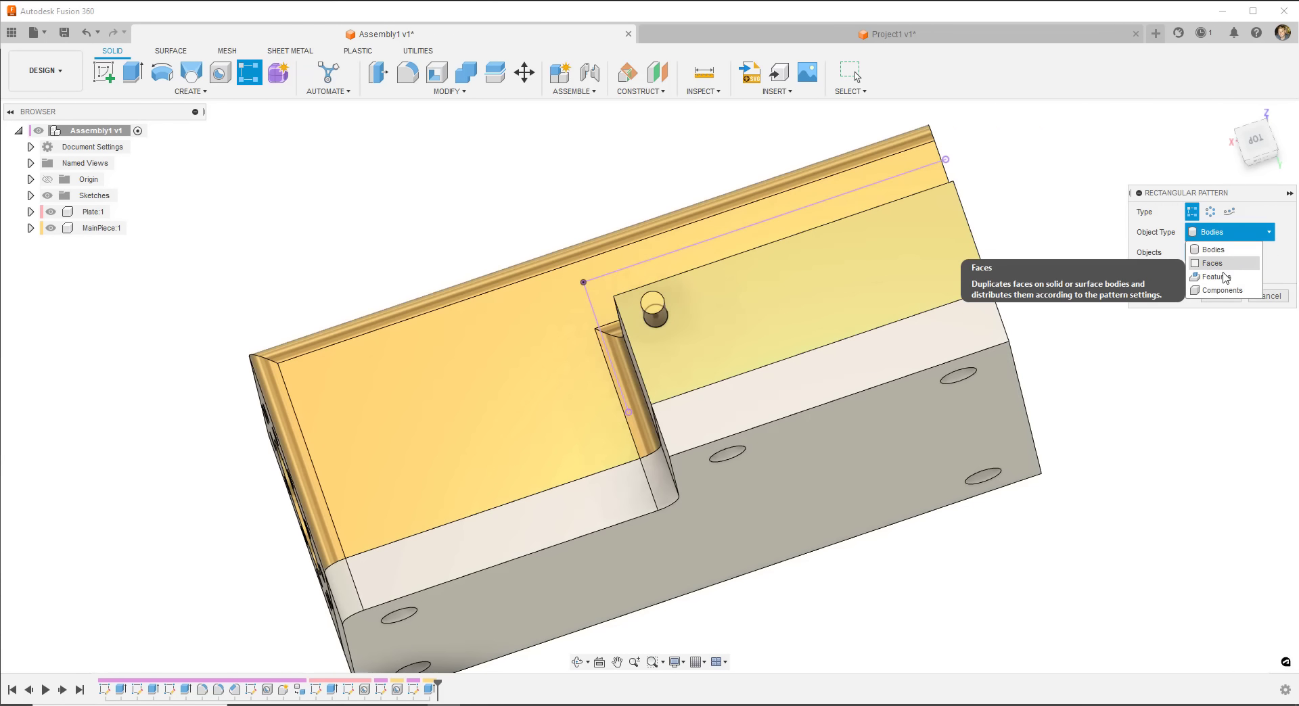
left_click(1221, 278)
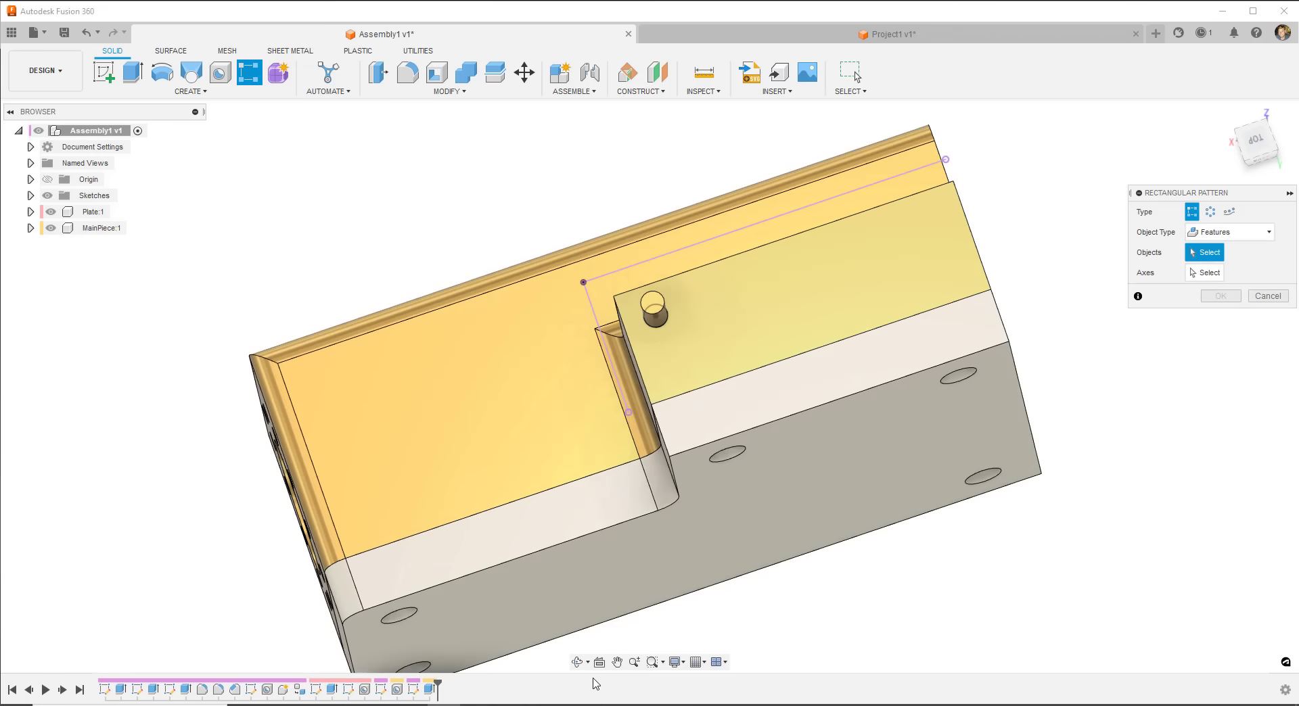
left_click(429, 689)
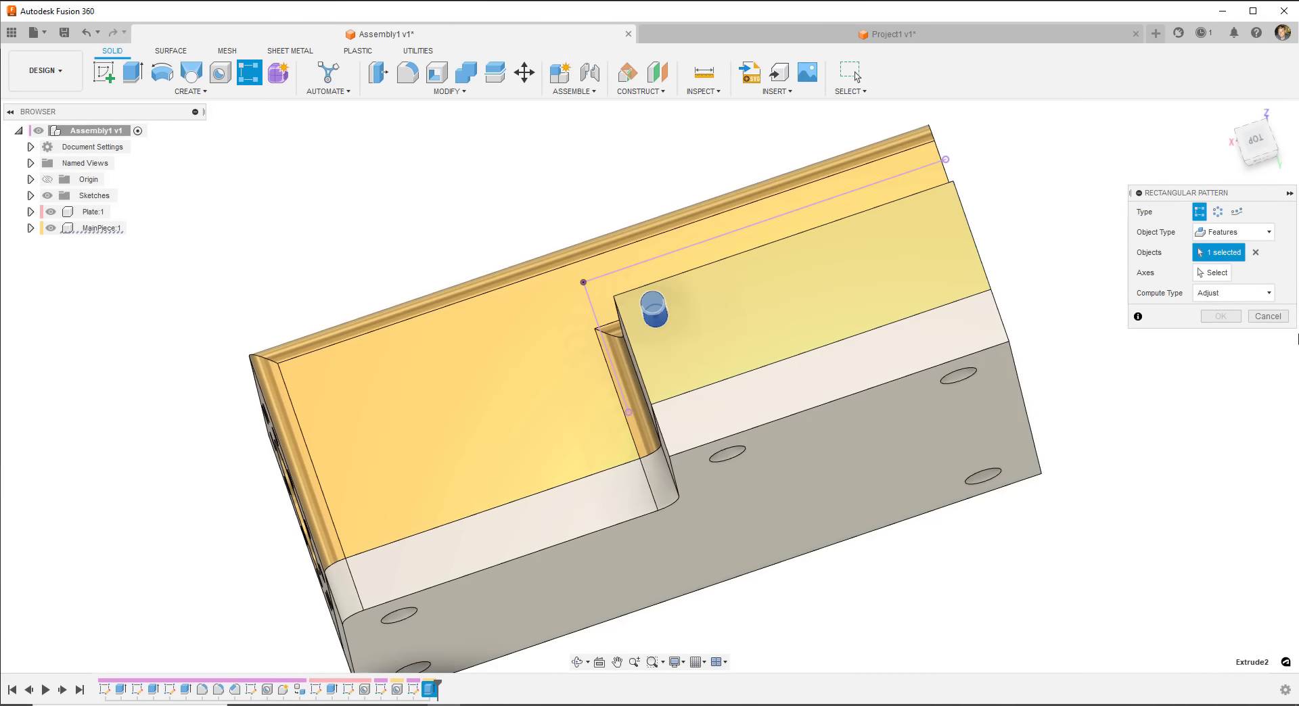
- Pick two face edges as pattern directions and set the second direction to 2 pins at 12 mm
left_click(1216, 273)
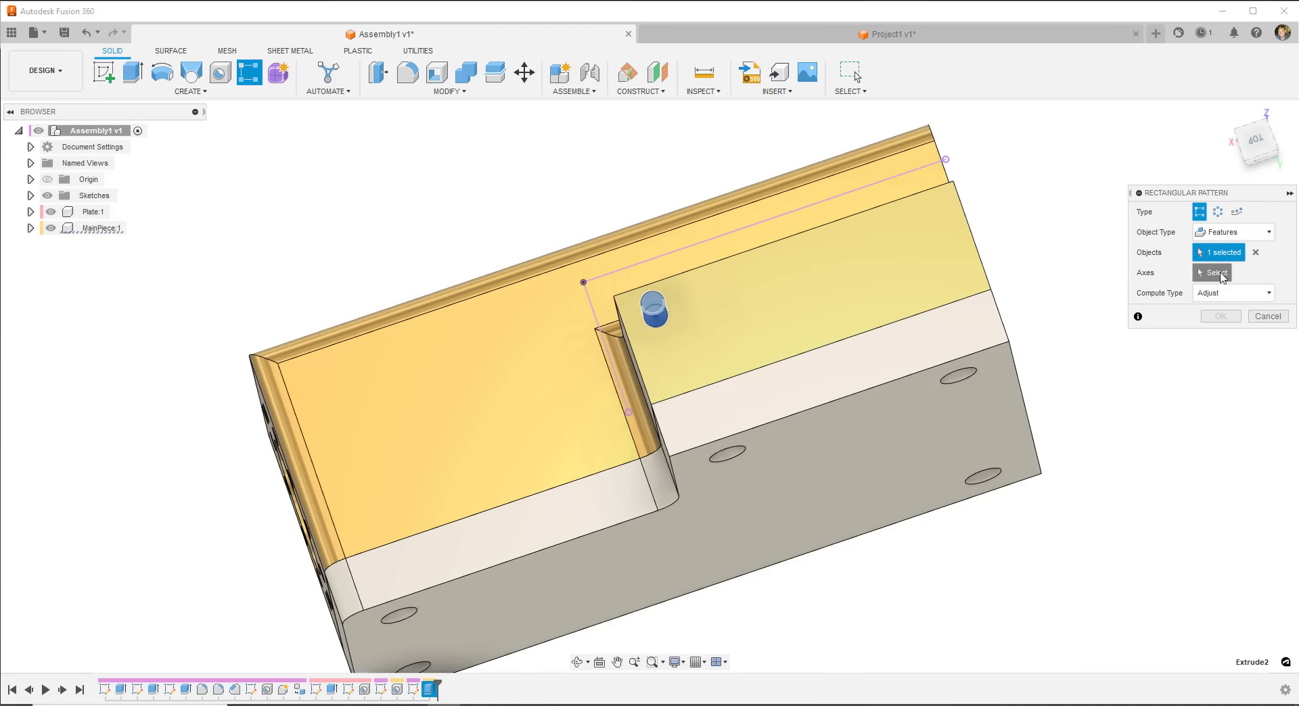
left_click(760, 249)
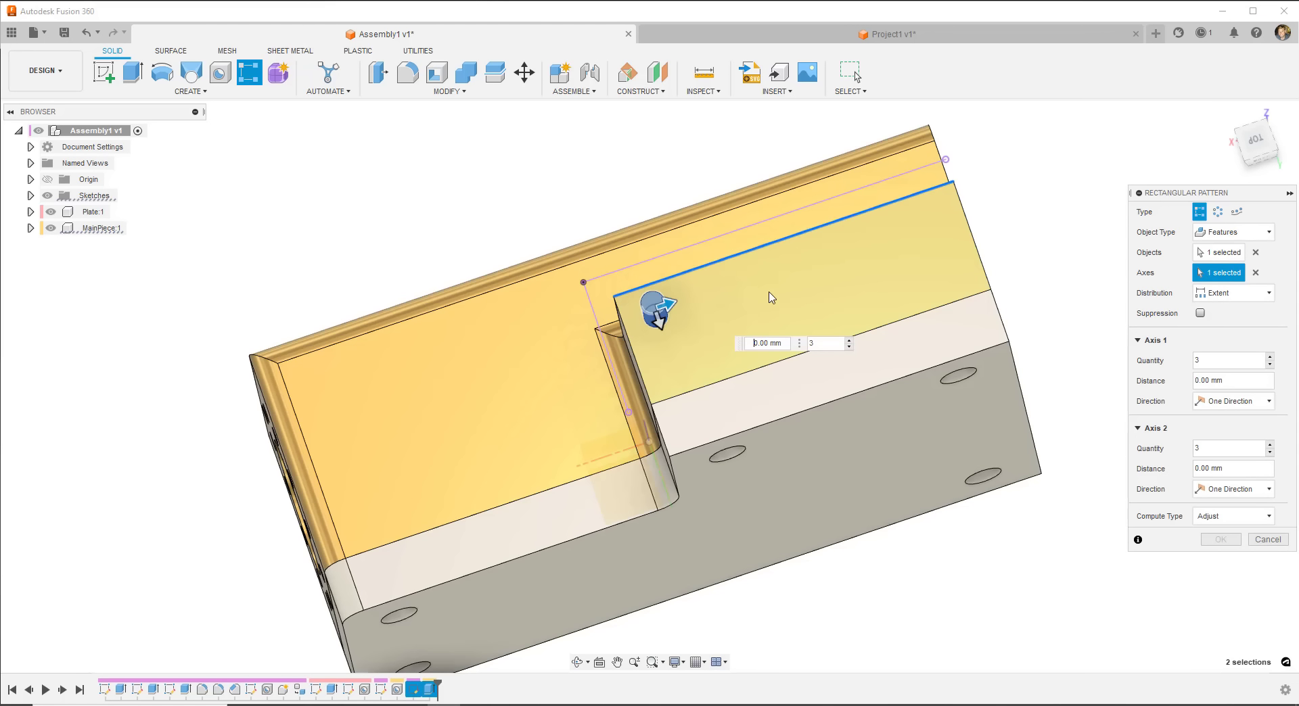
left_click(708, 379)
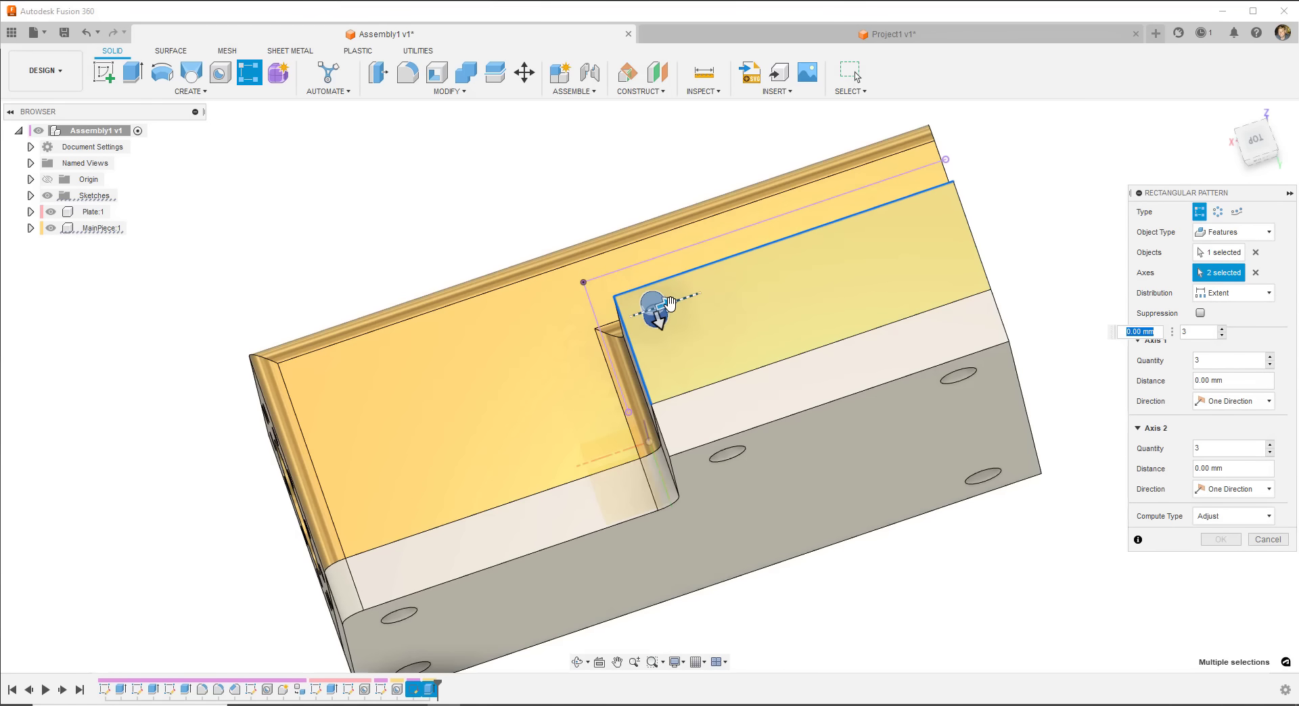
left_click_drag(660, 306, 941, 272)
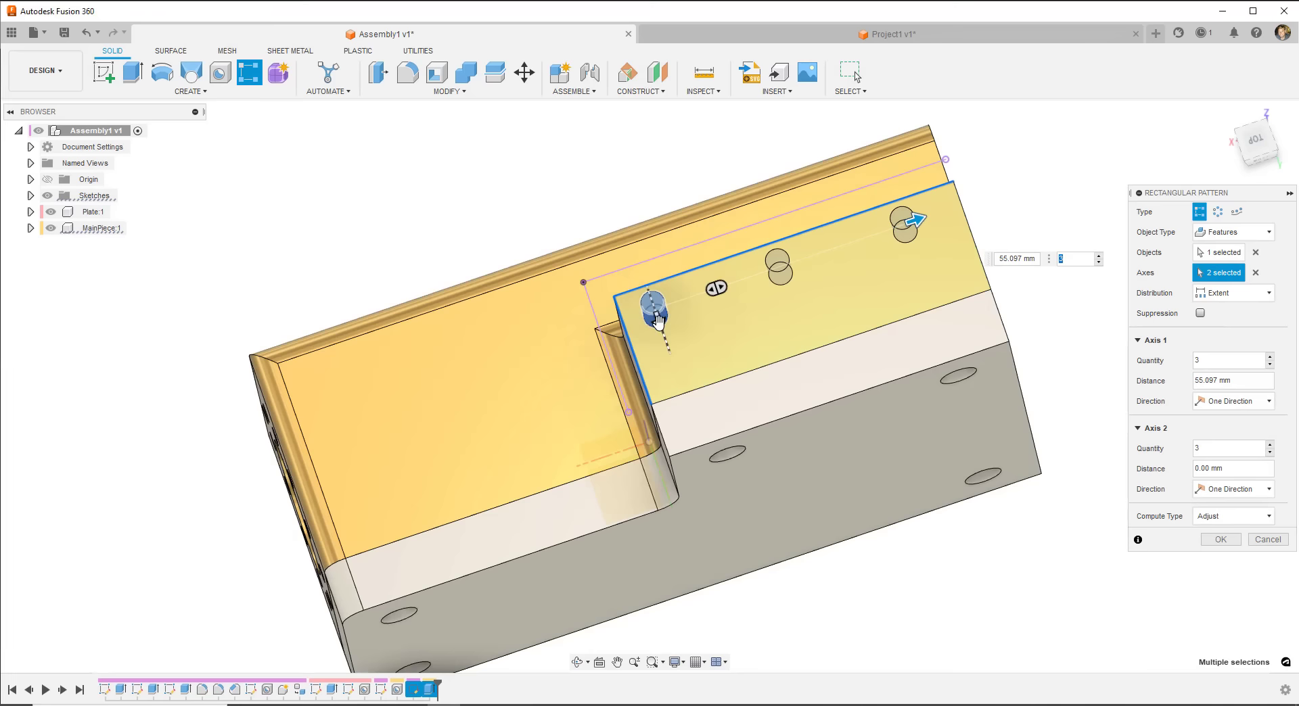
left_click_drag(655, 314, 669, 369)
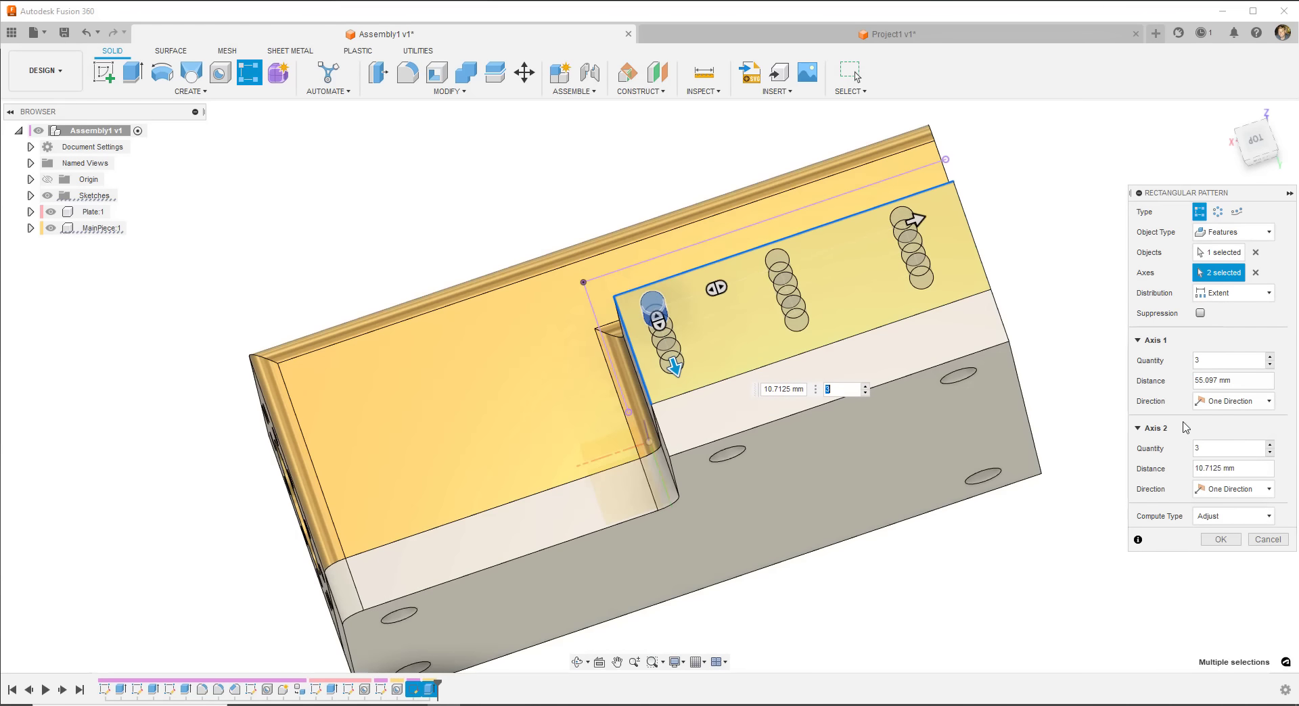
left_click(1271, 453)
left_click_drag(1248, 468, 1155, 473)
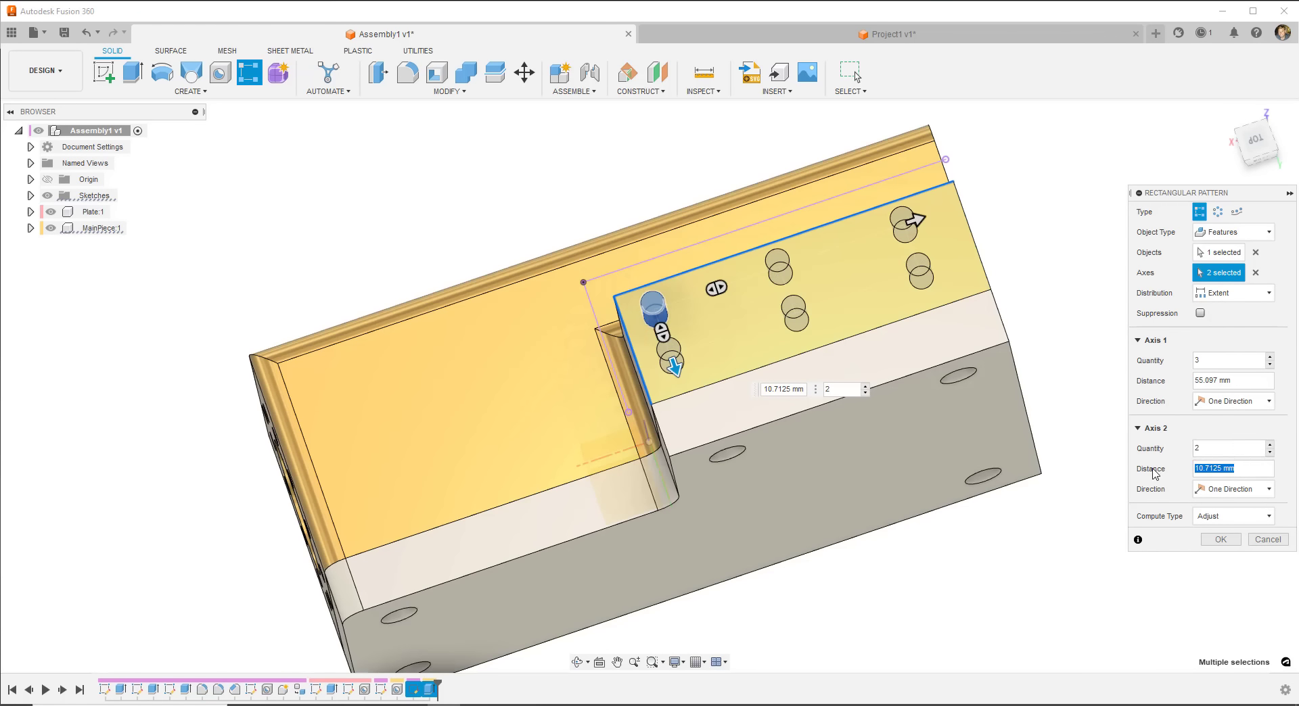
type("12")
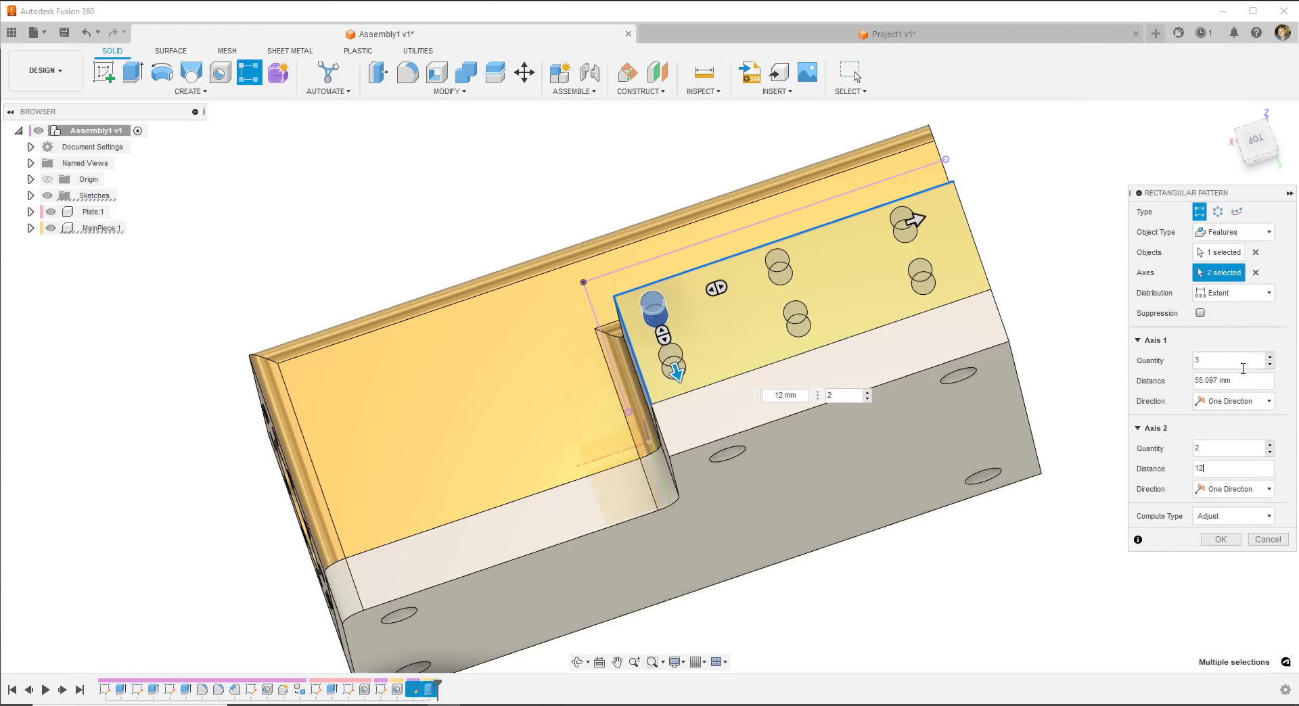
left_click_drag(1247, 380, 1151, 388)
type("60")
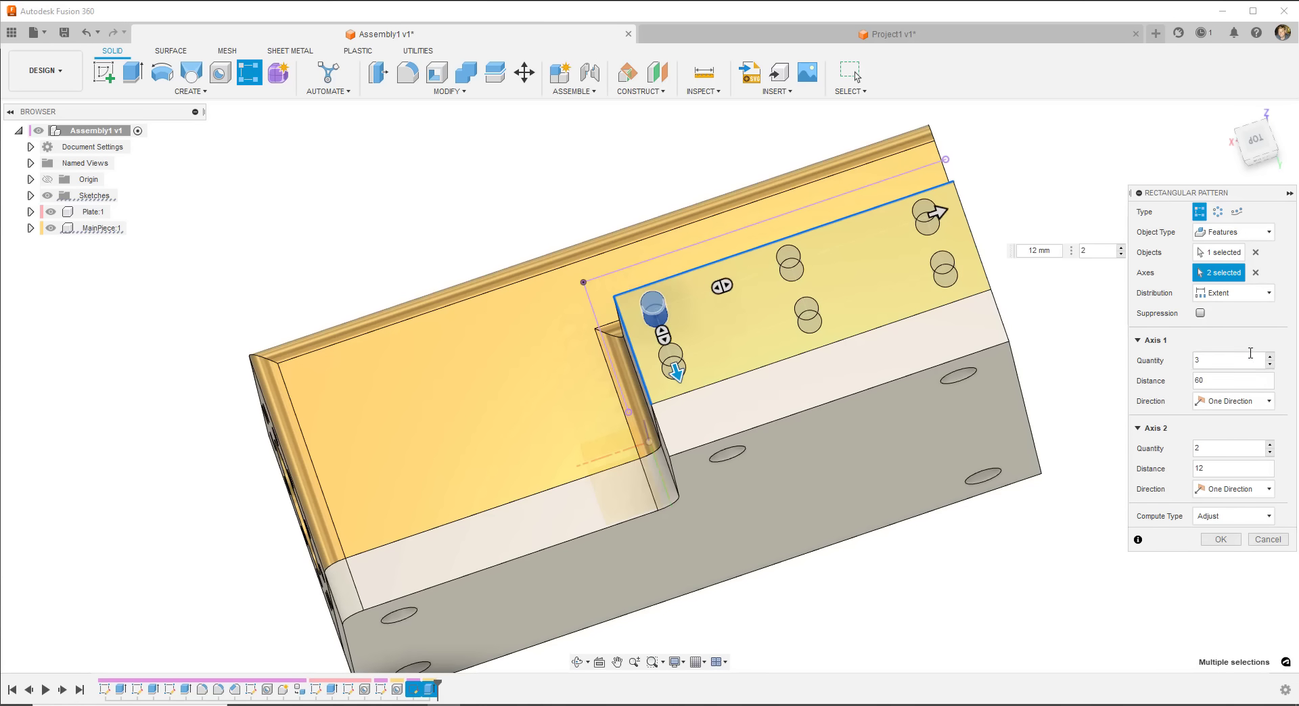
left_click_drag(1214, 382, 1174, 398)
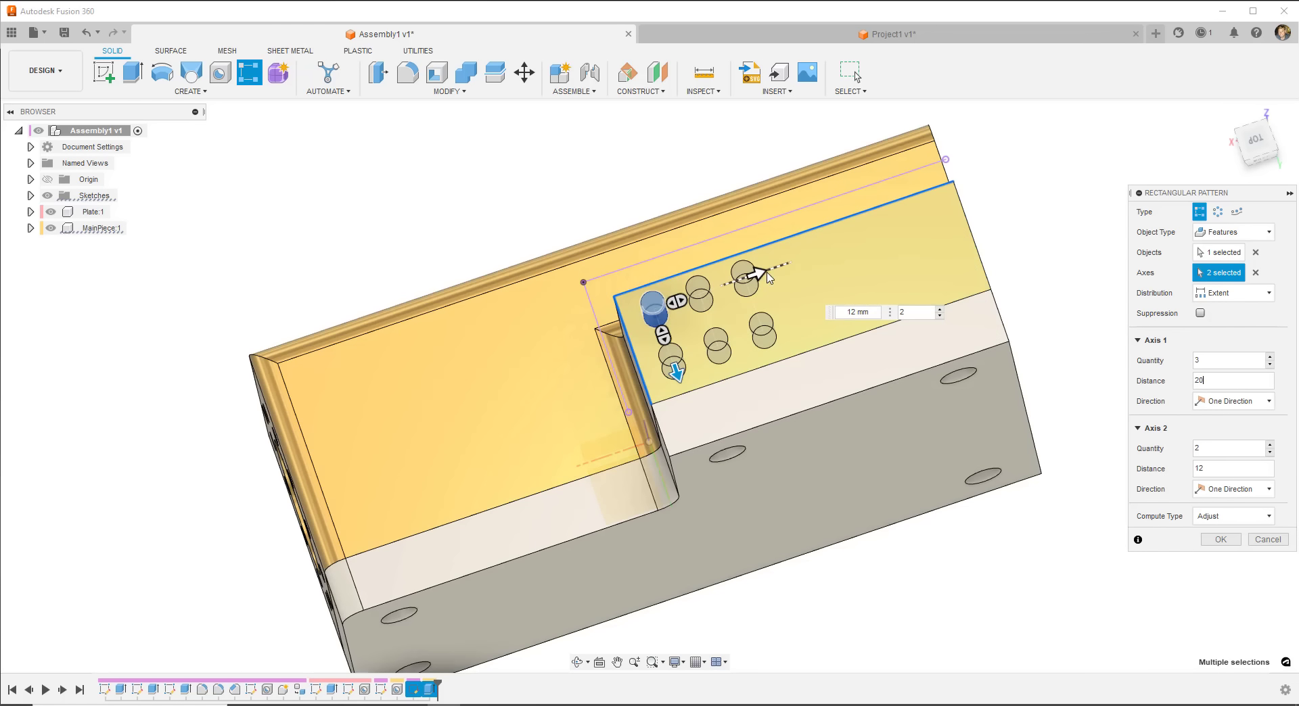
- Set the first direction to 6 pins with Spacing distribution at 12 mm and confirm the pattern
left_click_drag(756, 273, 967, 237)
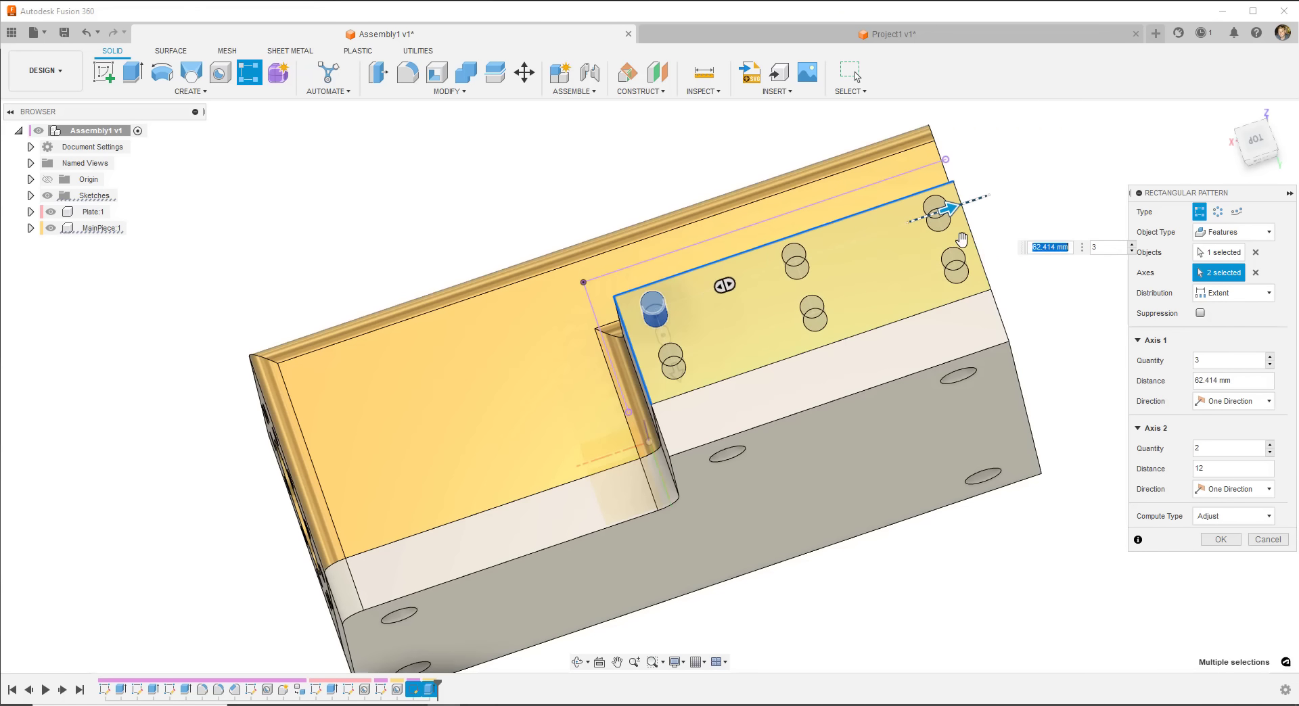
left_click(1270, 358)
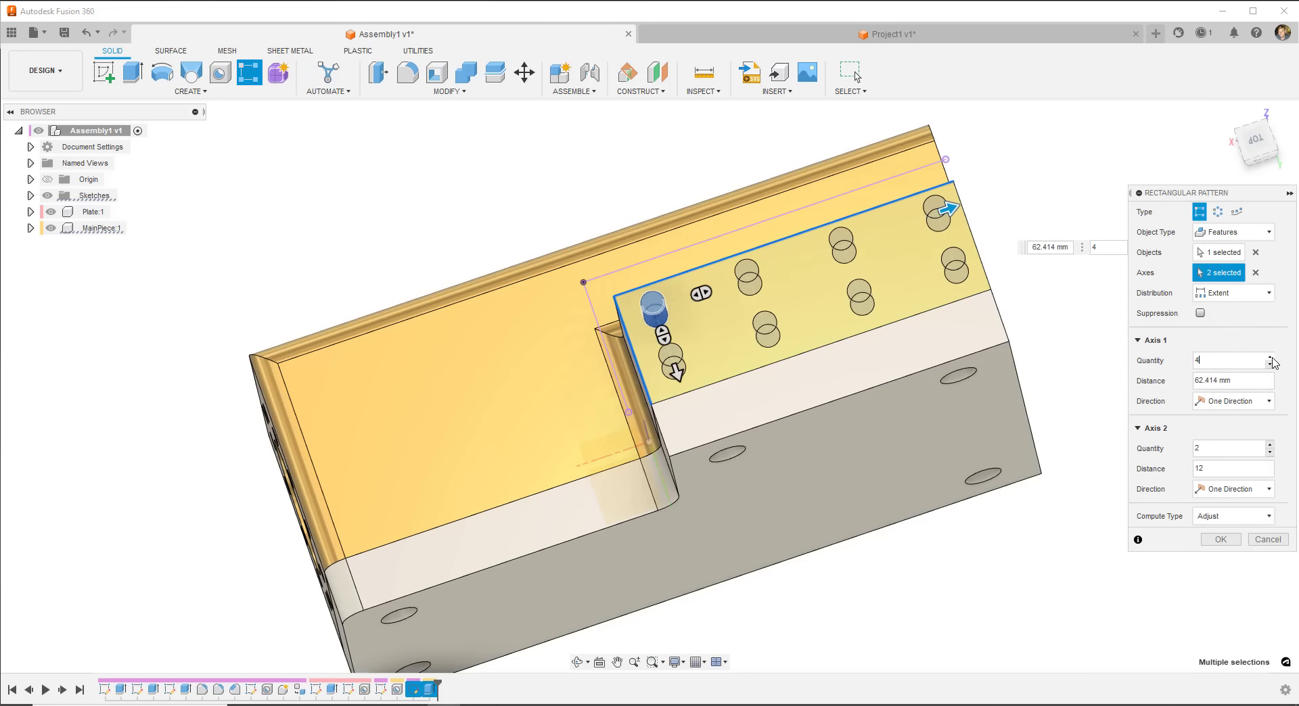
left_click(1271, 358)
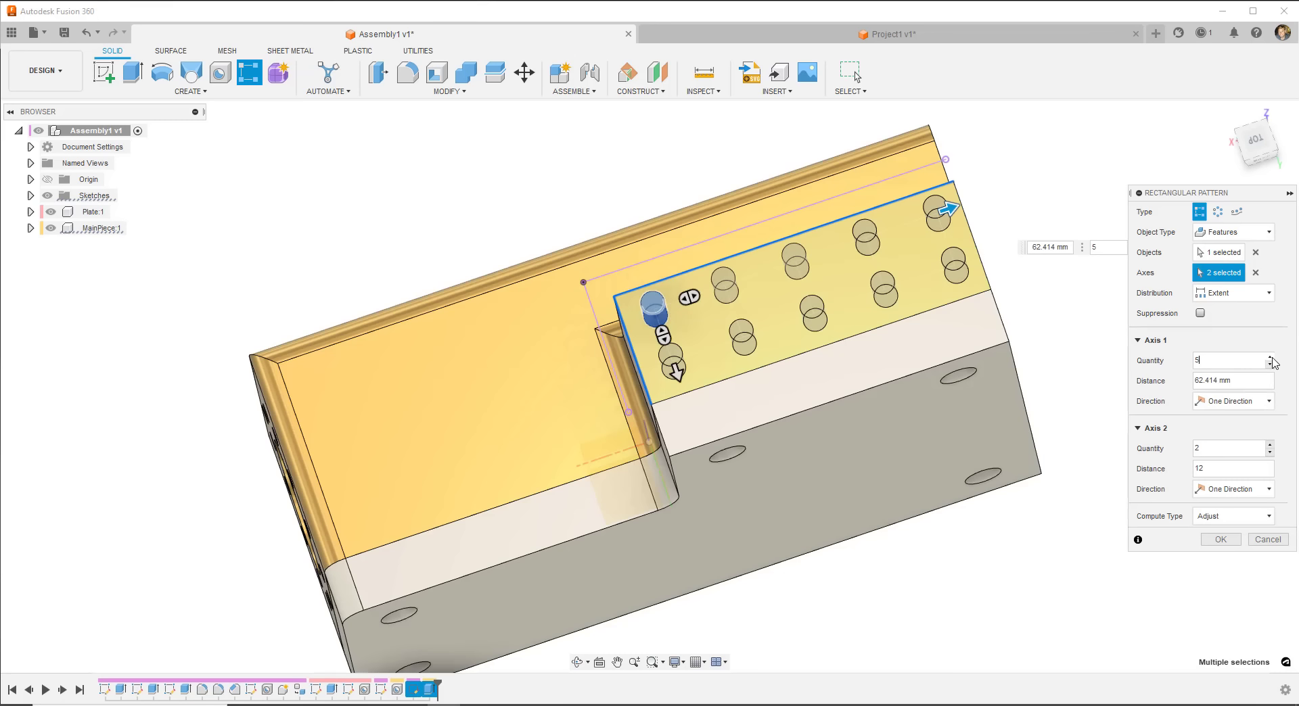
left_click(1271, 359)
key("Tab")
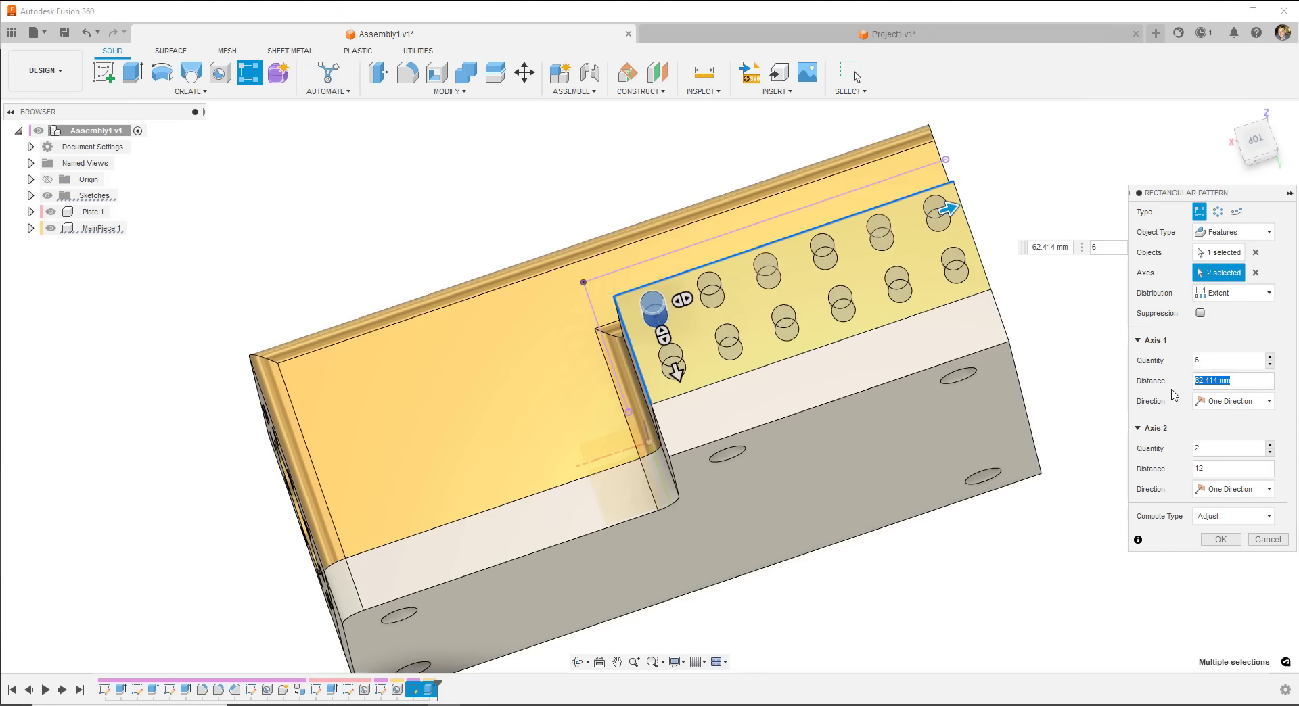
type("12")
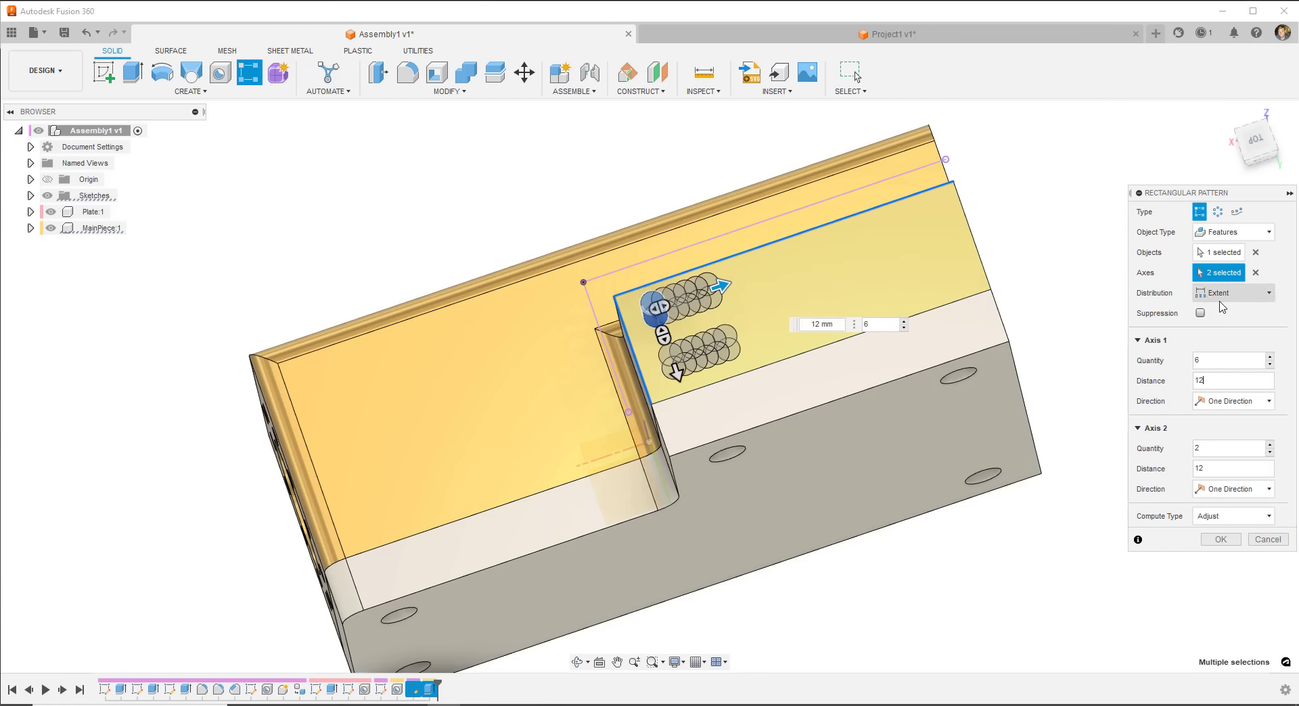
left_click(1222, 296)
left_click(1225, 324)
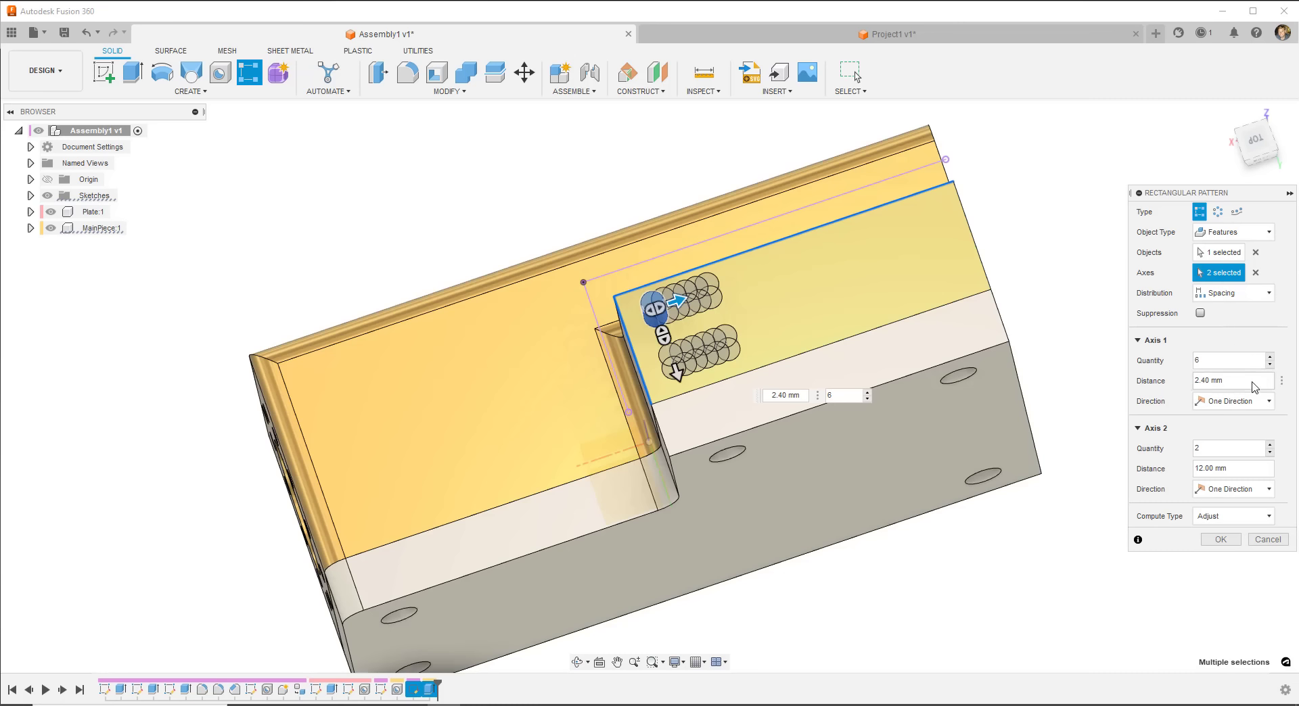
left_click_drag(1236, 386, 1157, 388)
type("12")
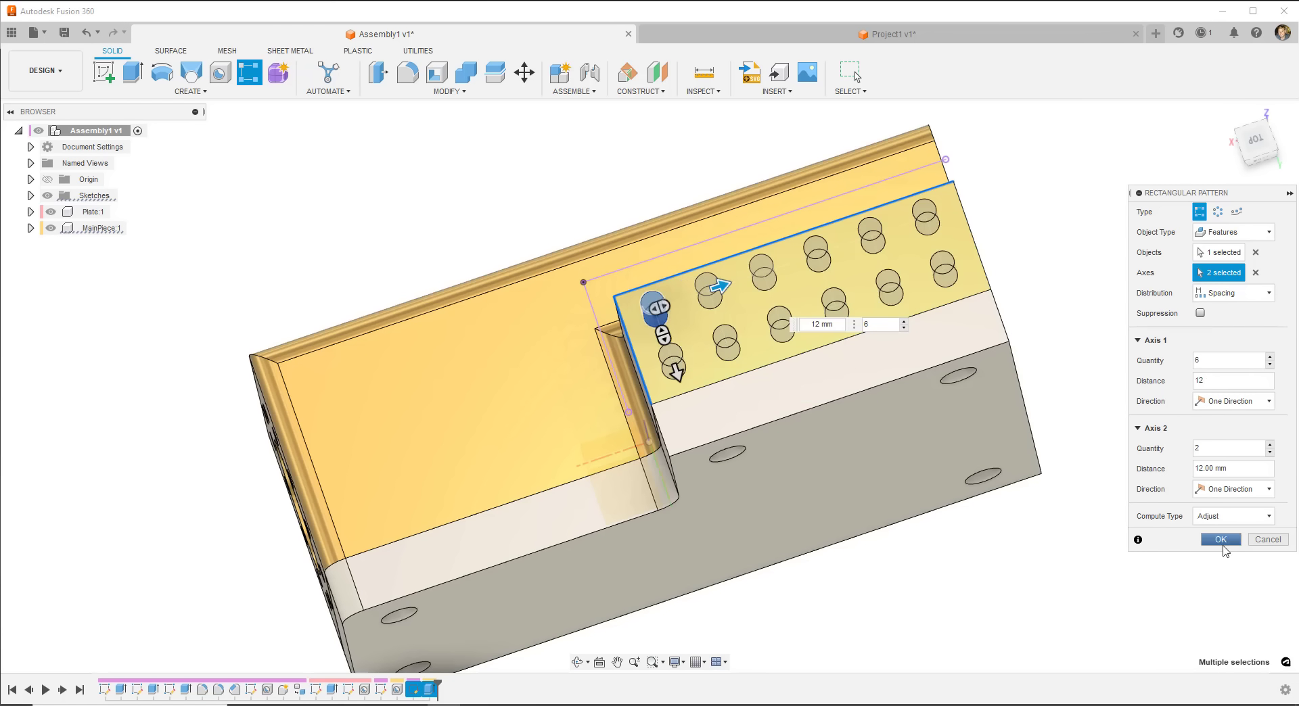
left_click(1220, 539)
scroll(762, 349, "down", 2)
middle_click_drag(763, 349, 842, 389, "shift")
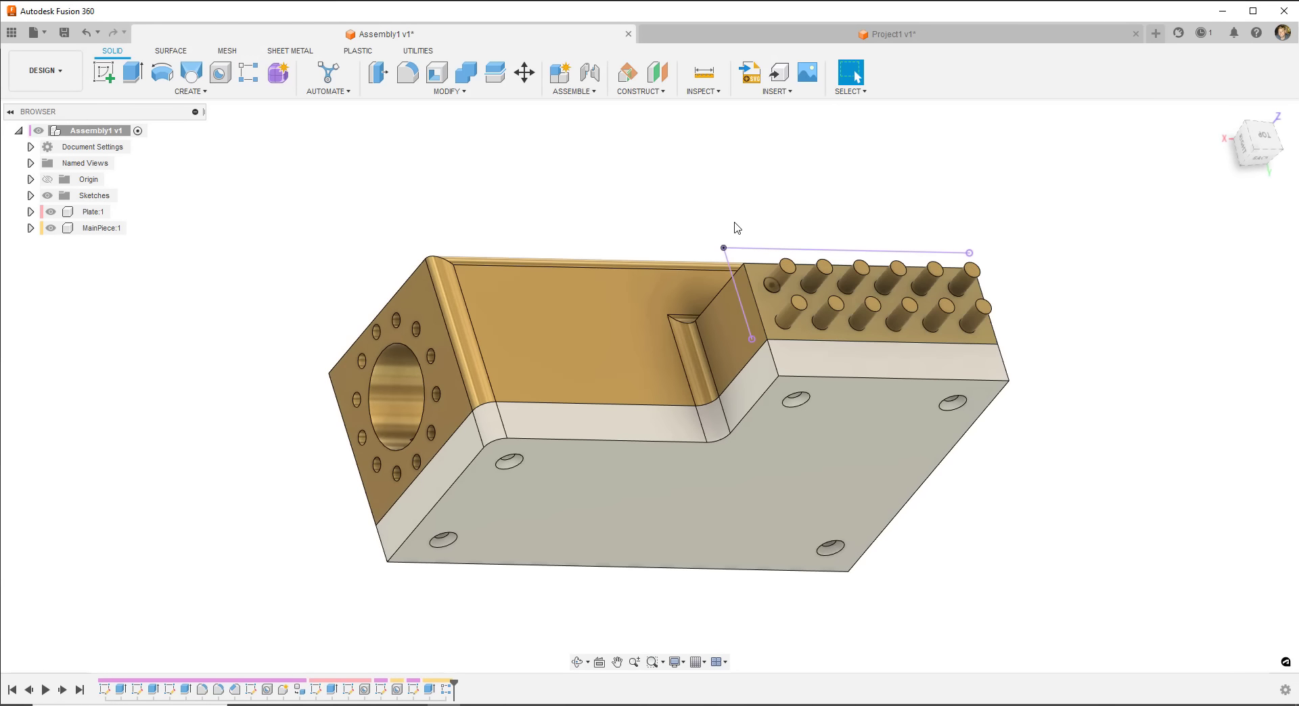
- Zoom and orbit around the model to view the pinned part from the front below
scroll(858, 301, "up", 4)
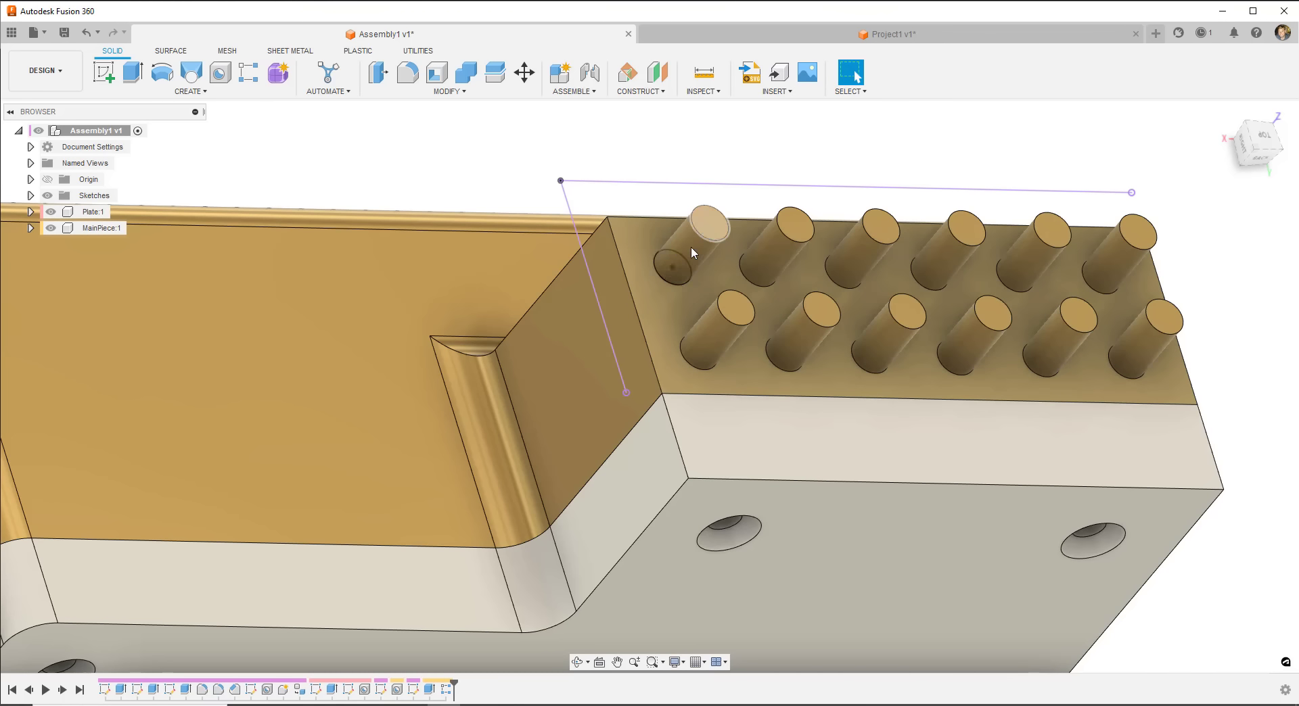
scroll(699, 270, "down", 2)
scroll(698, 272, "down", 3)
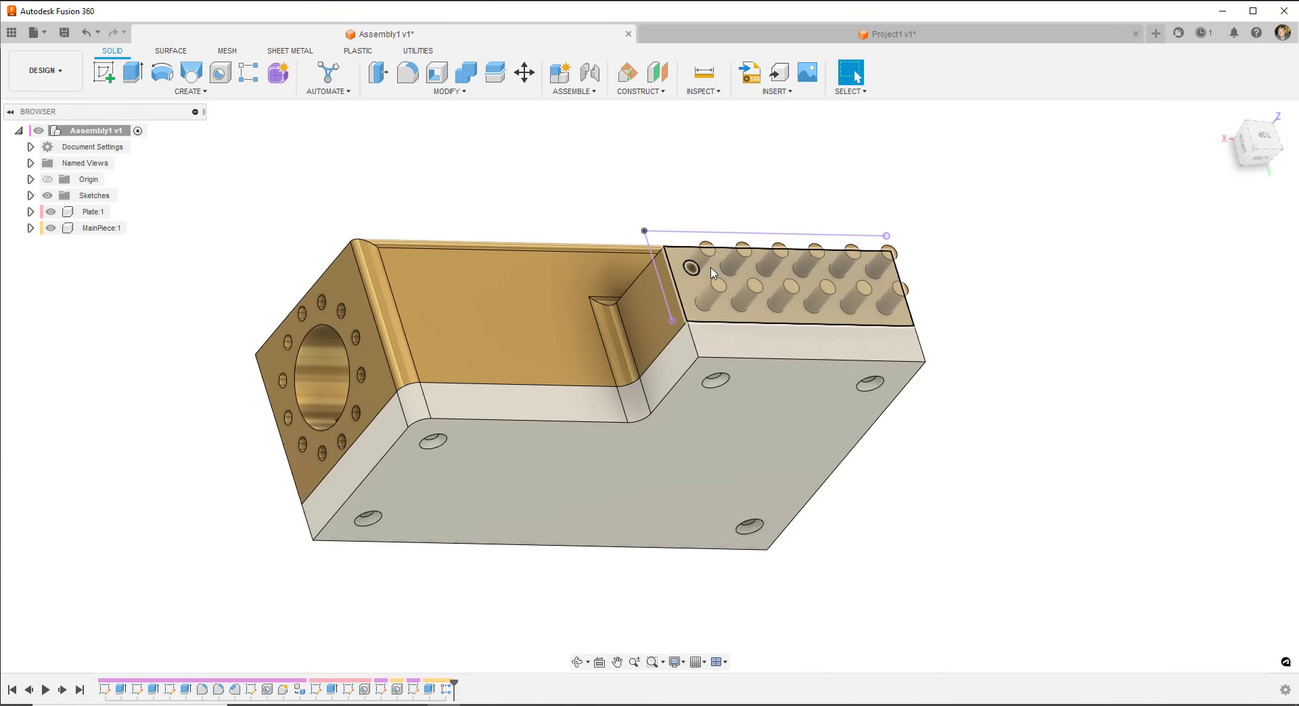
middle_click_drag(704, 267, 693, 321, "shift")
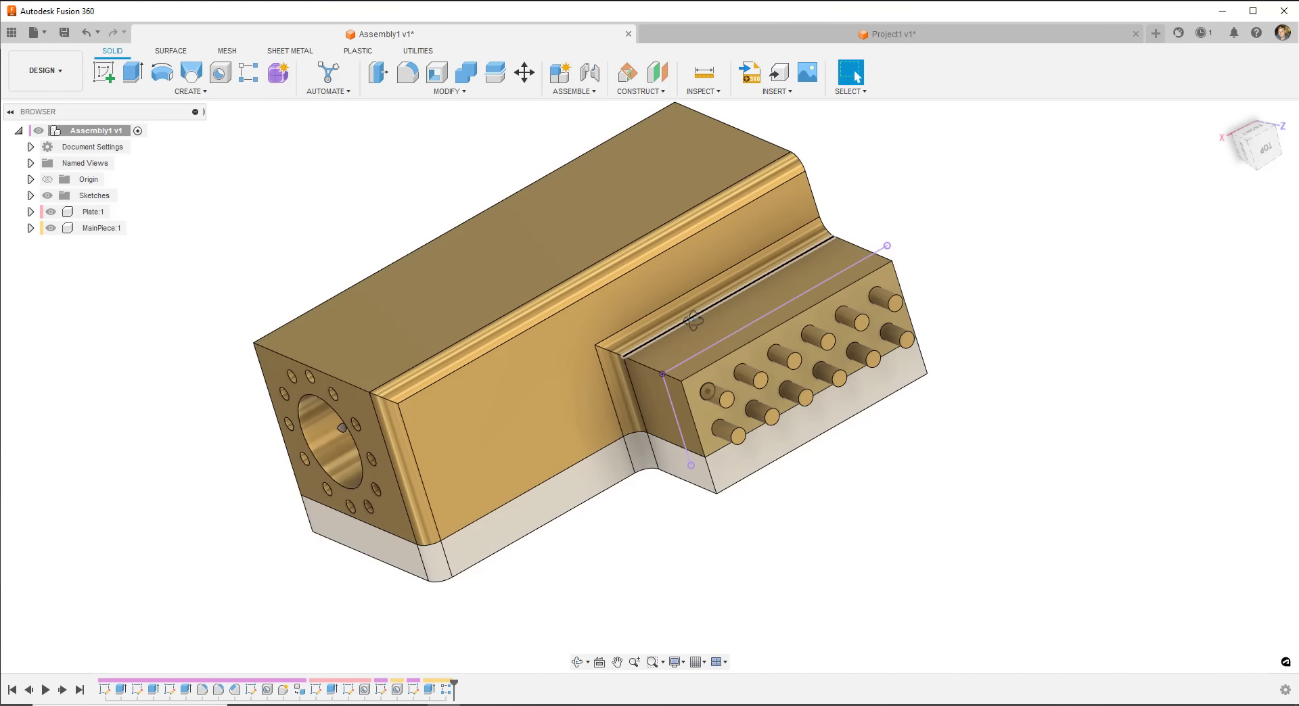
middle_click_drag(693, 320, 671, 556, "shift")
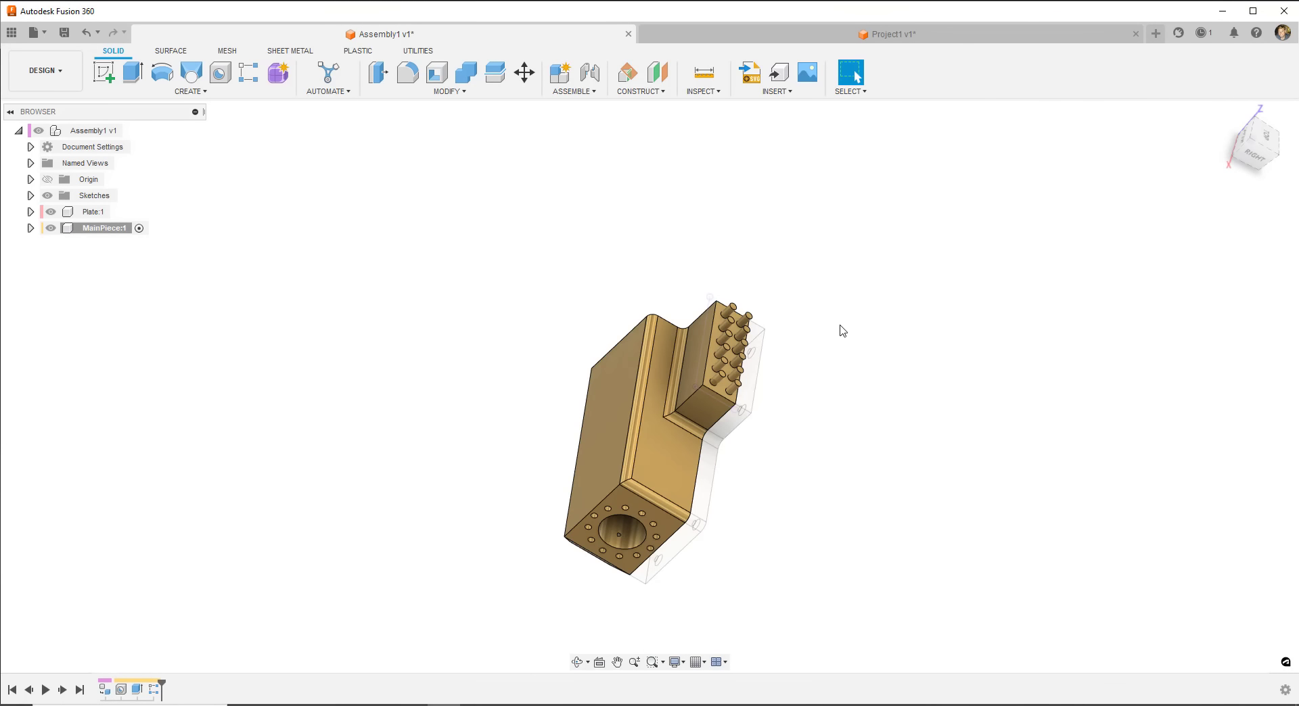
middle_click_drag(841, 353, 778, 304, "shift")
middle_click_drag(705, 472, 595, 490, "shift")
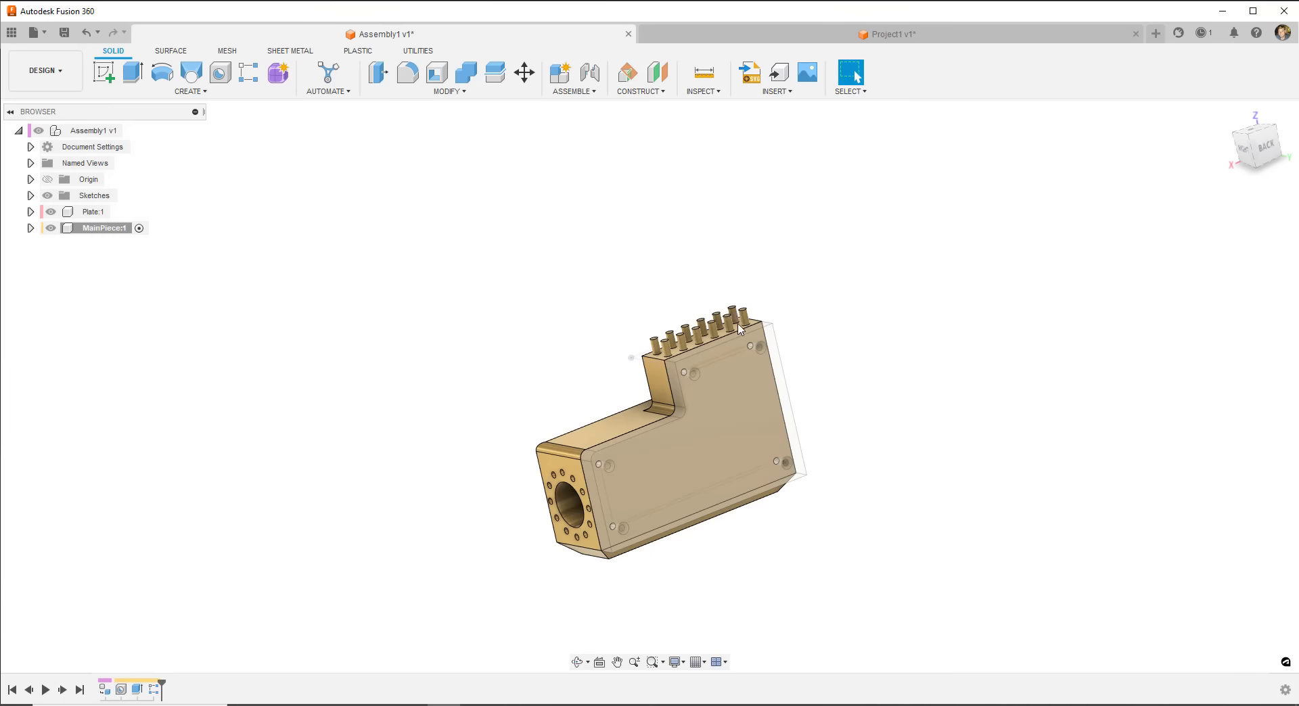
scroll(608, 506, "up", 5)
scroll(539, 255, "down", 3)
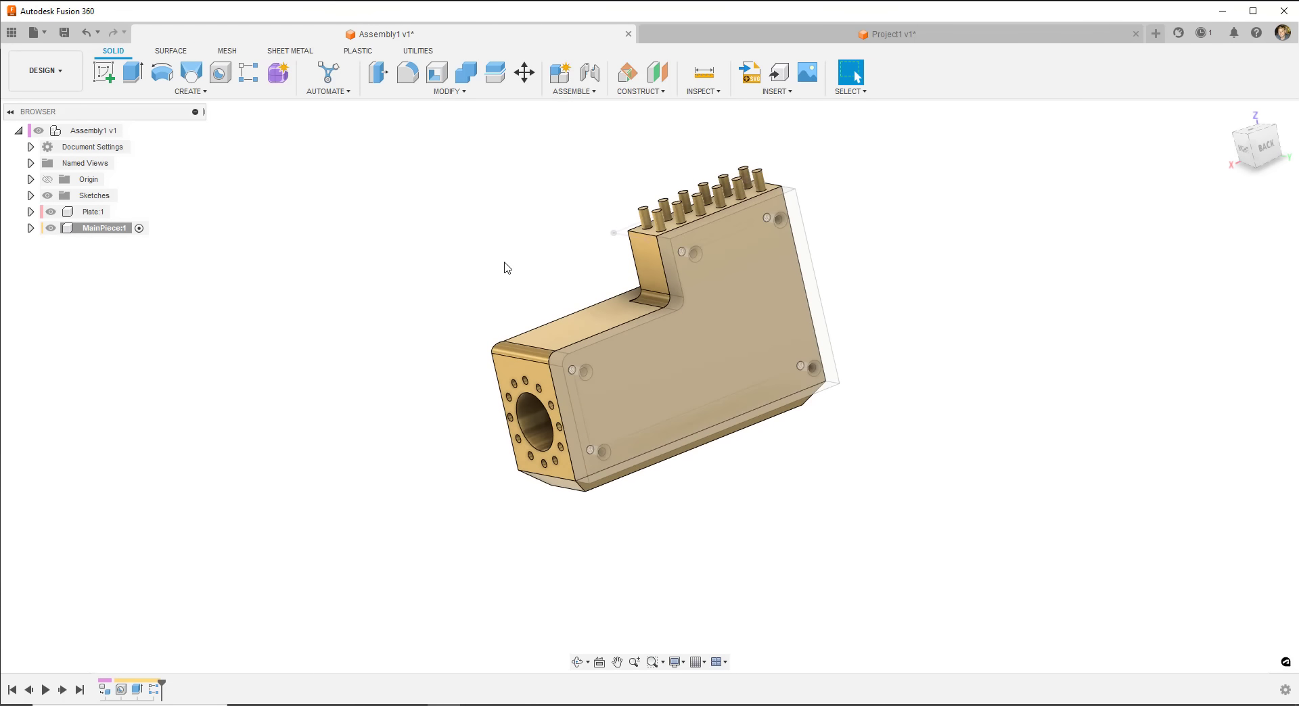
middle_click_drag(508, 268, 545, 299, "shift")
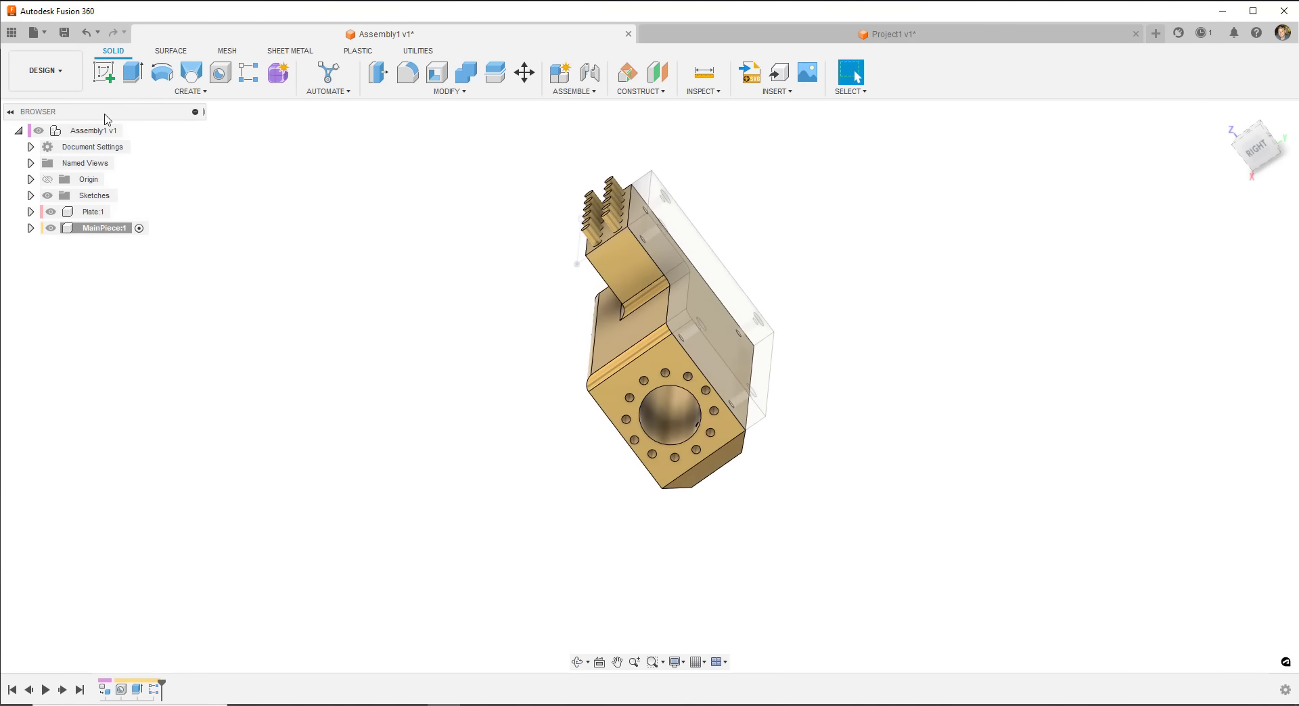
middle_click_drag(463, 311, 509, 296, "shift")
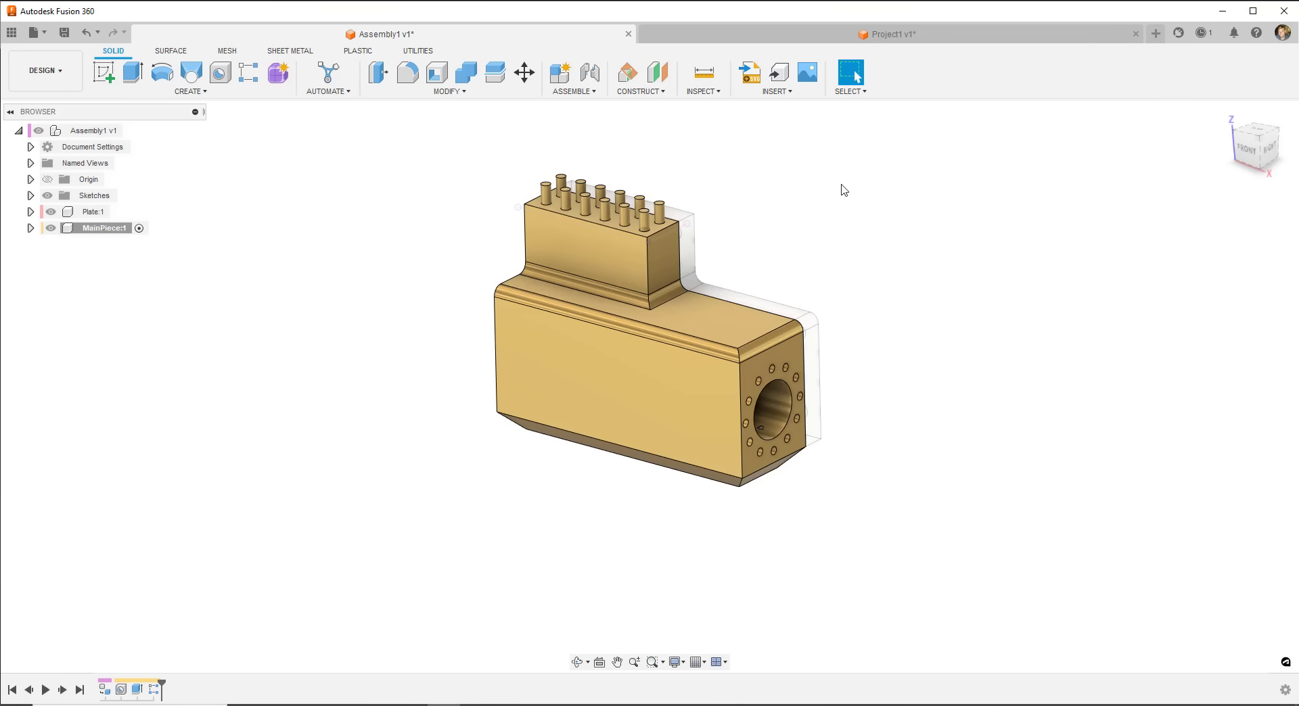
left_click(467, 92)
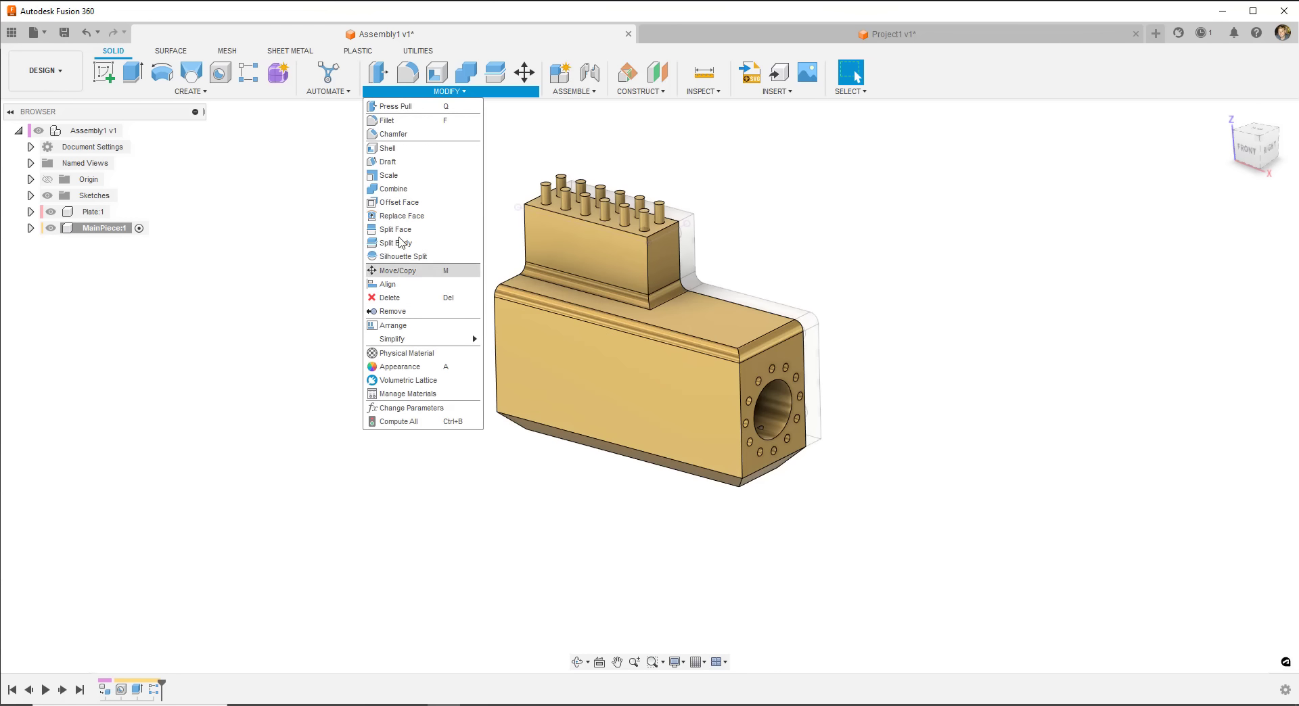
left_click(203, 92)
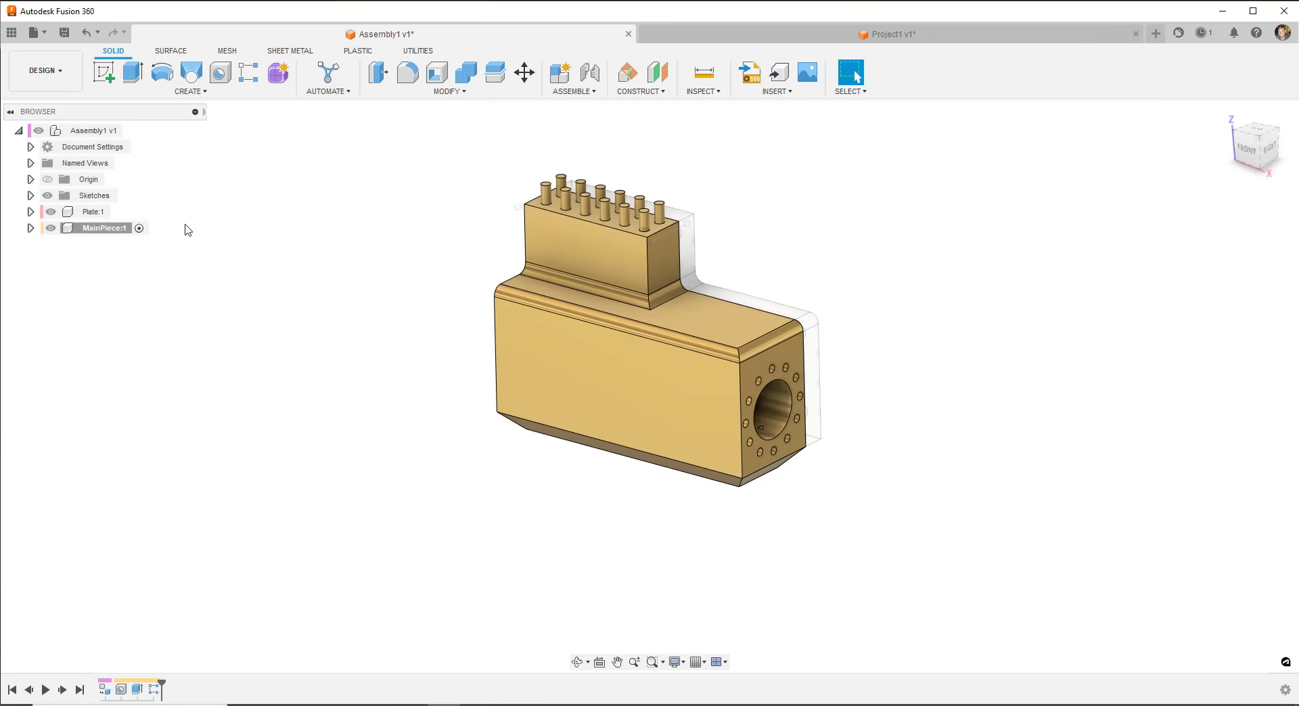
left_click(190, 91)
left_click(309, 272)
middle_click_drag(868, 247, 841, 281)
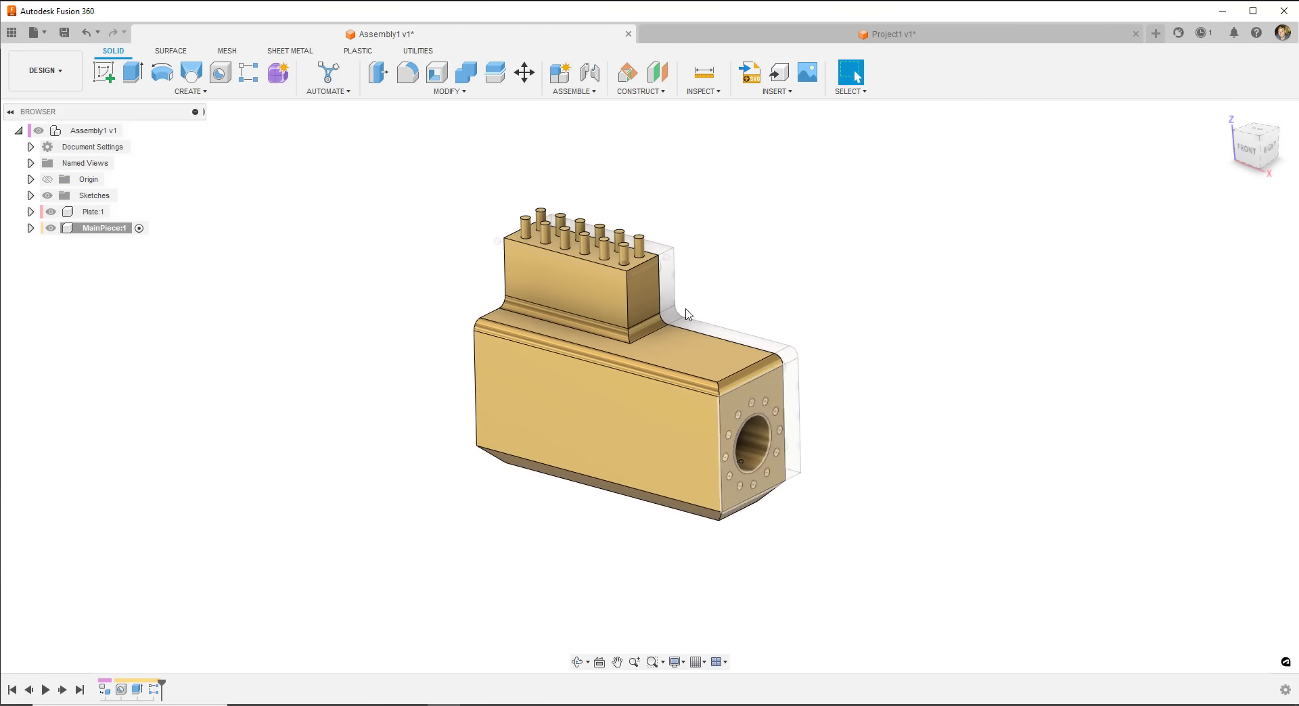
left_click(403, 94)
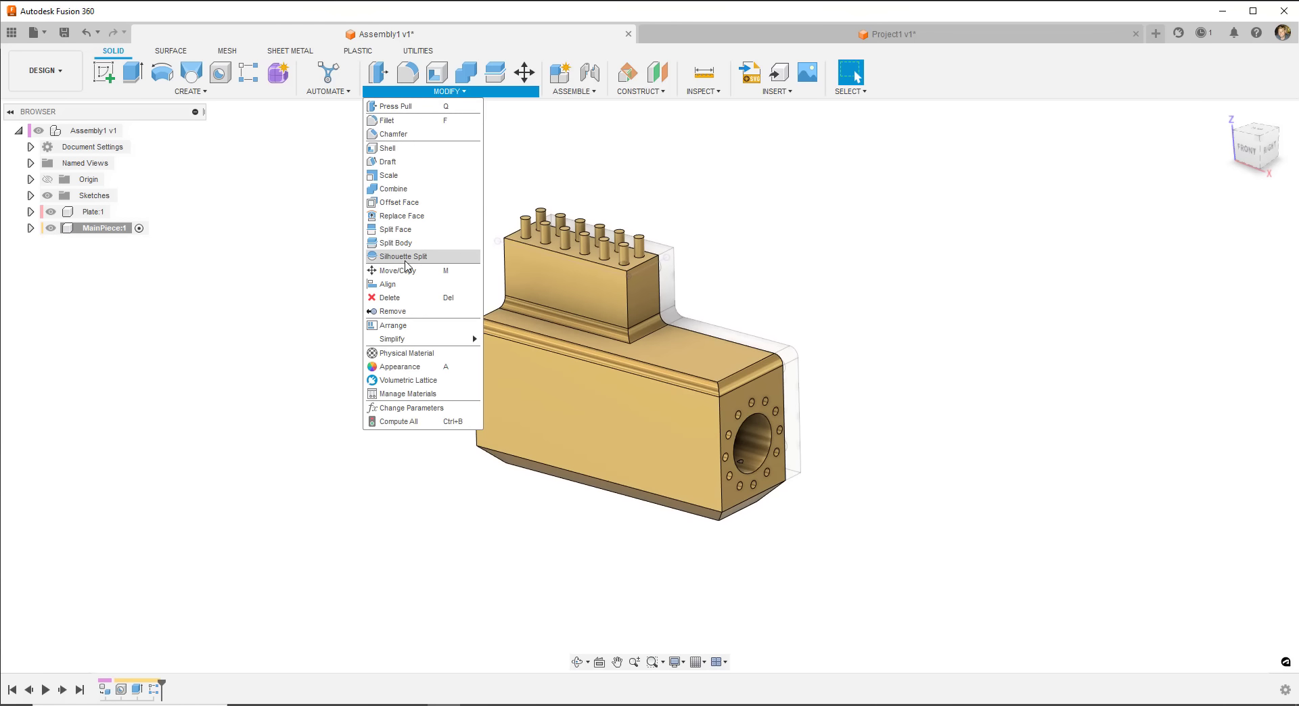
left_click(900, 256)
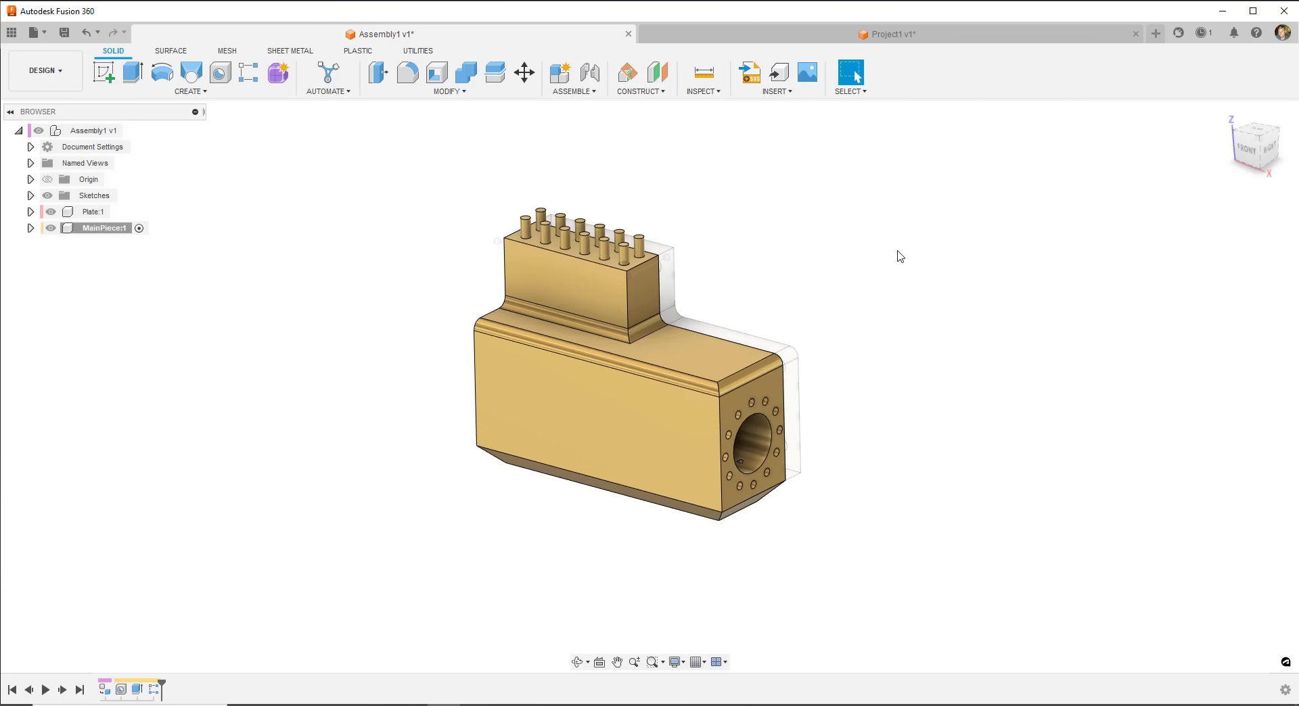